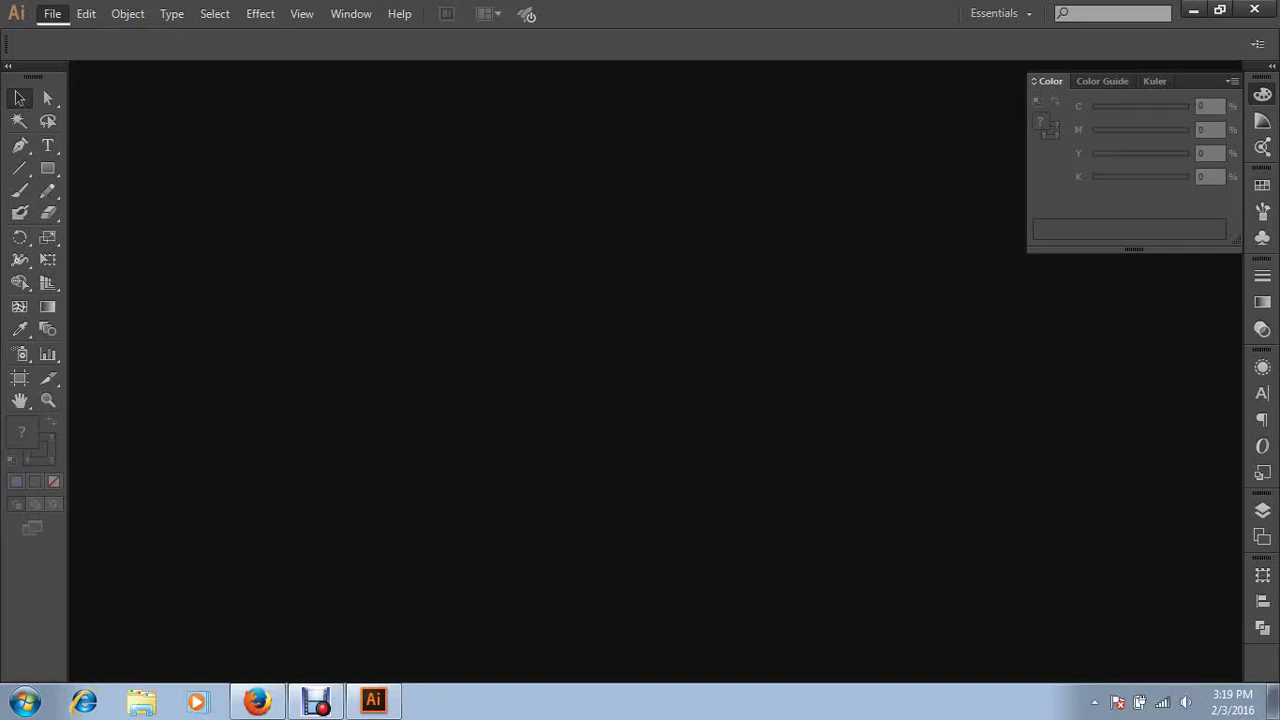
Start a new document with Ctrl+N to bring up the New Document settings
key("ctrl+n")
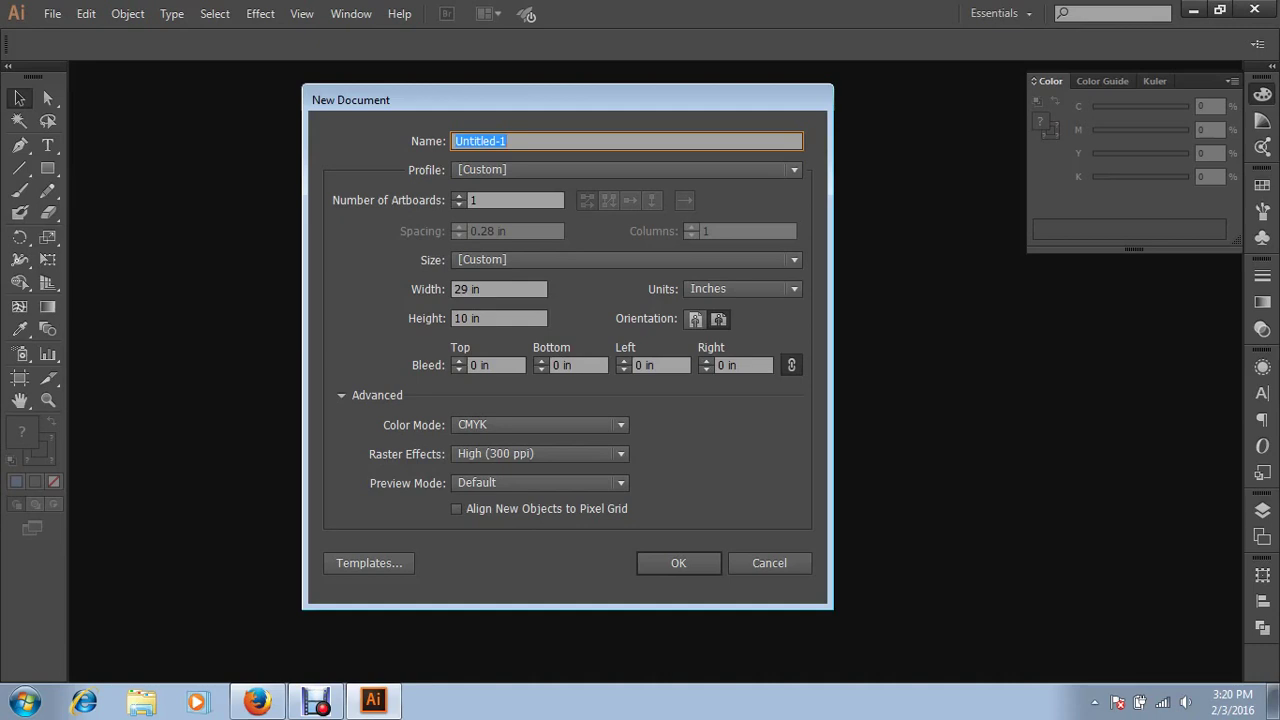
Set the linked bleed to 1 in on all four sides, after trying 0.25 and 5
left_click(490, 365)
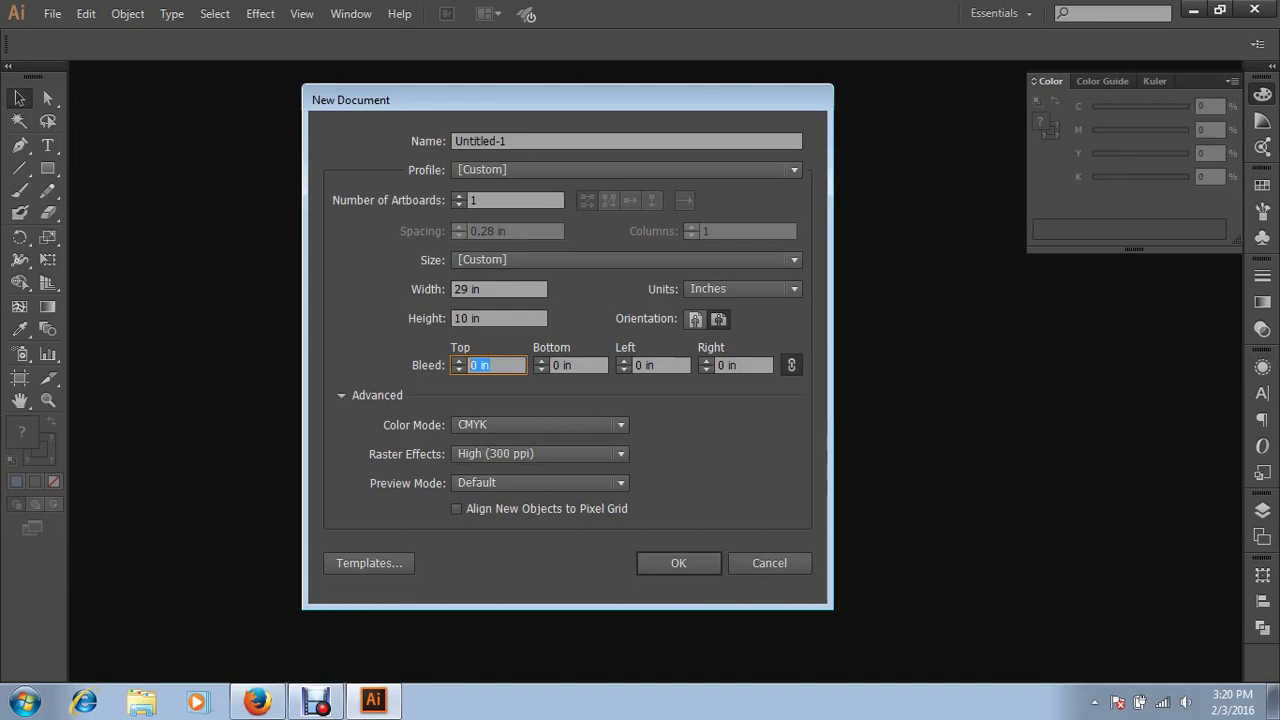
type(".25")
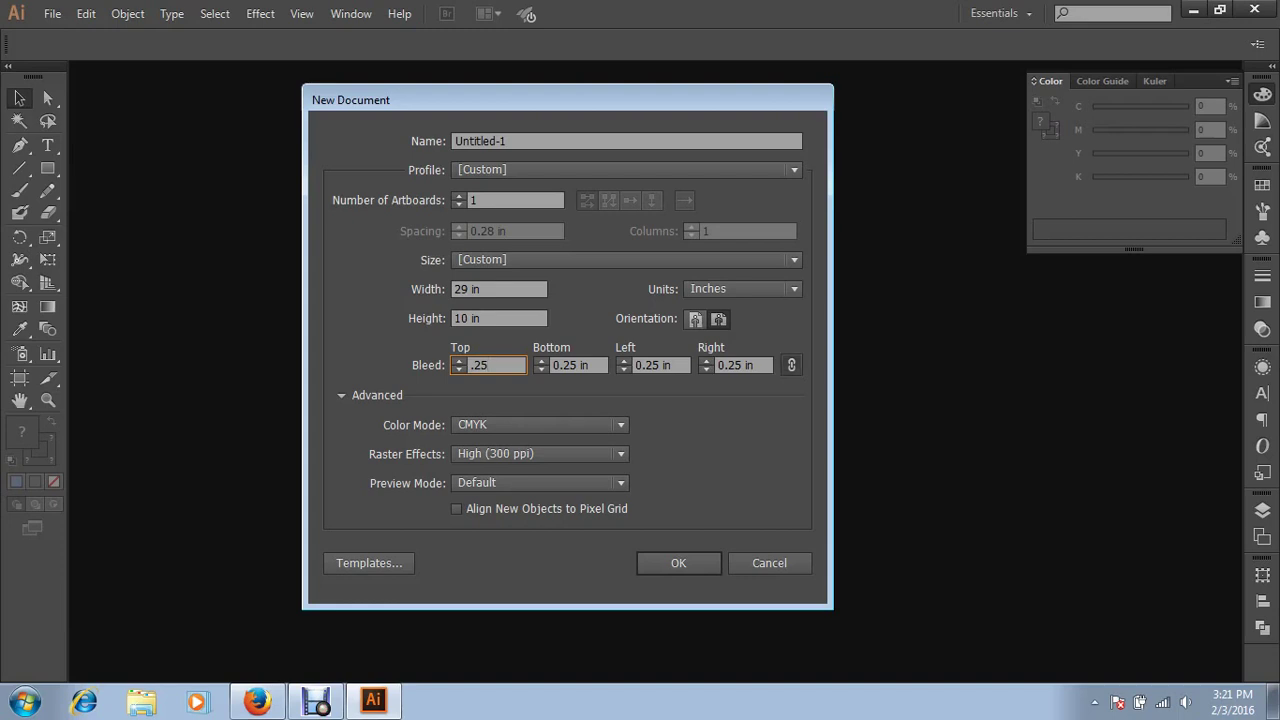
left_click(791, 365)
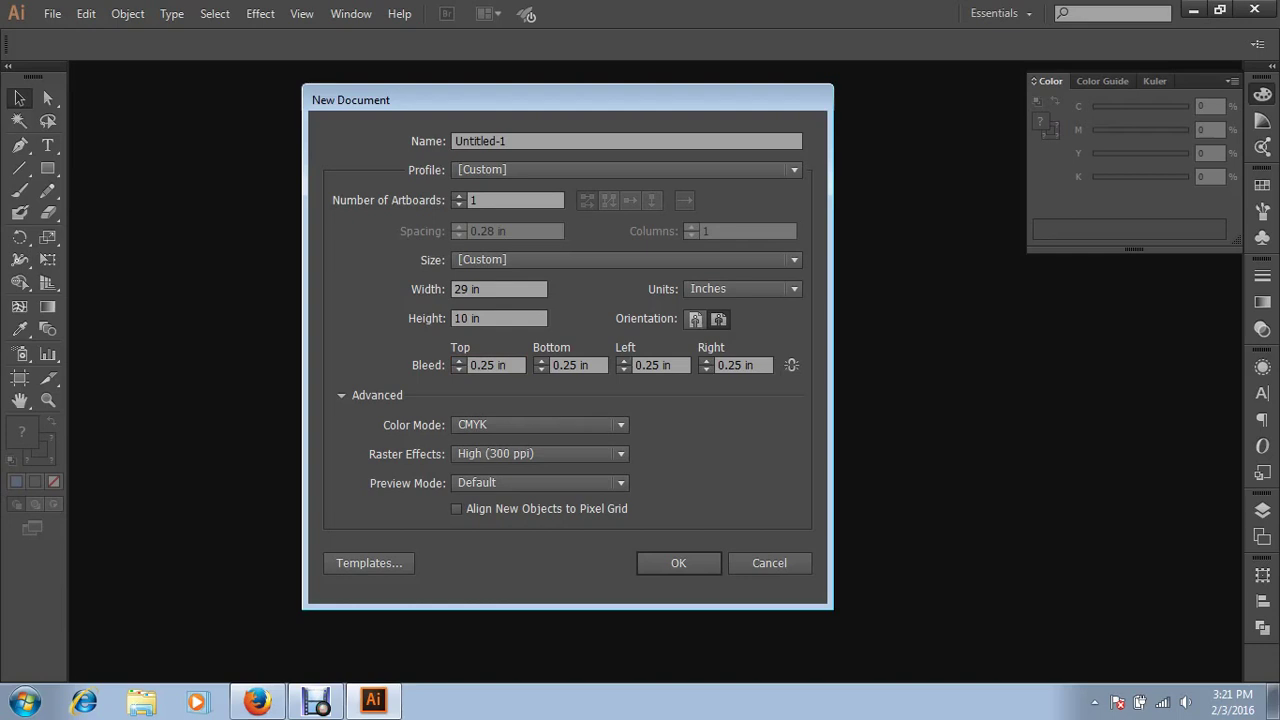
left_click(488, 365)
type("5")
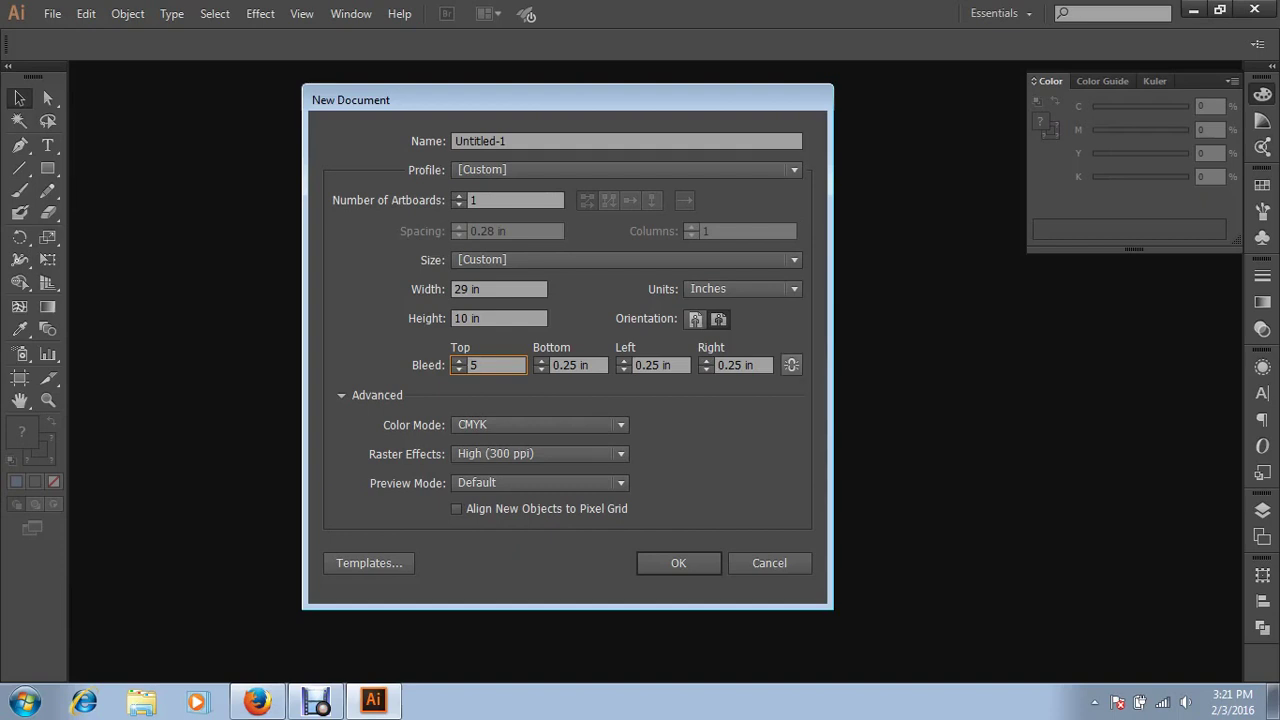
left_click(791, 365)
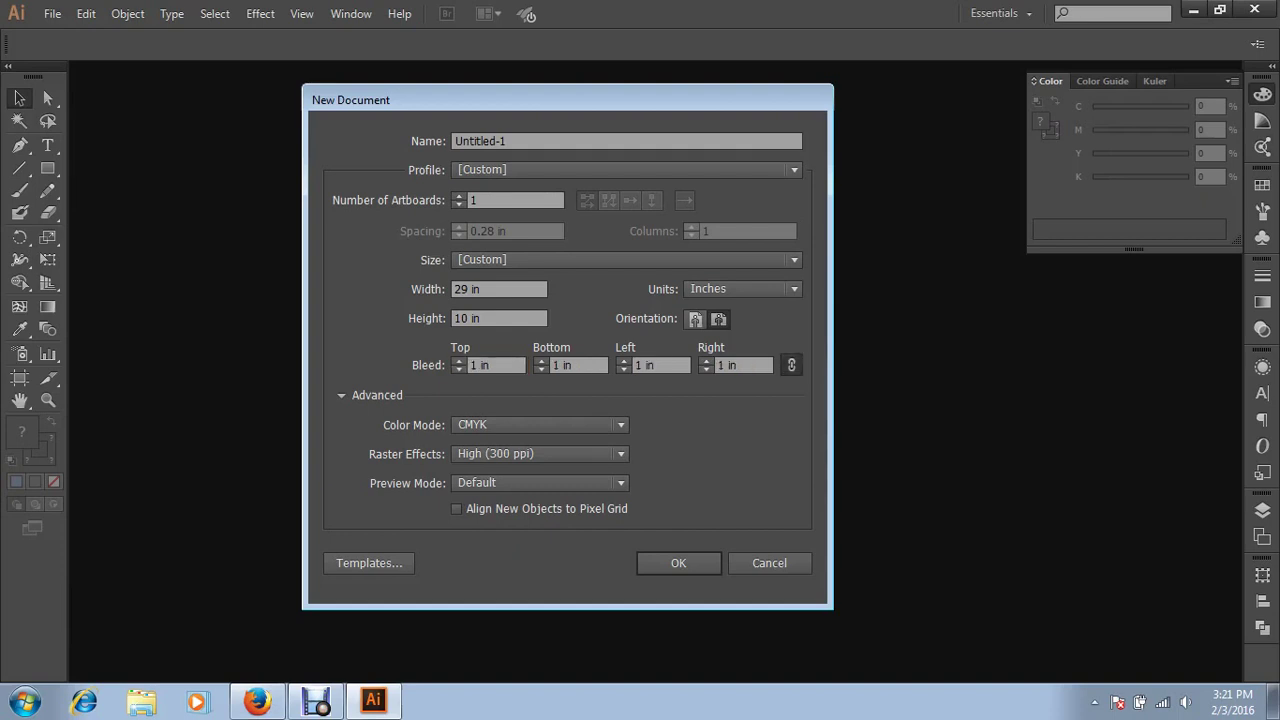
left_click(490, 365)
type(".25")
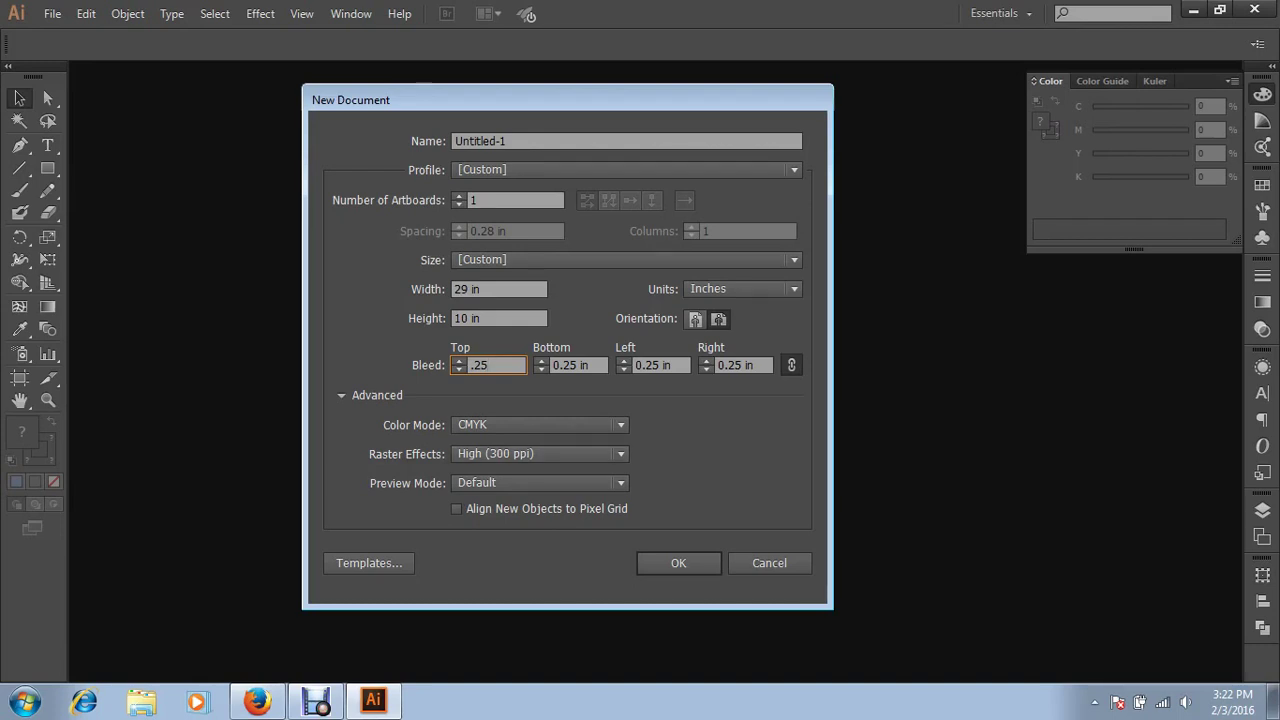
key("ctrl+a")
type("1")
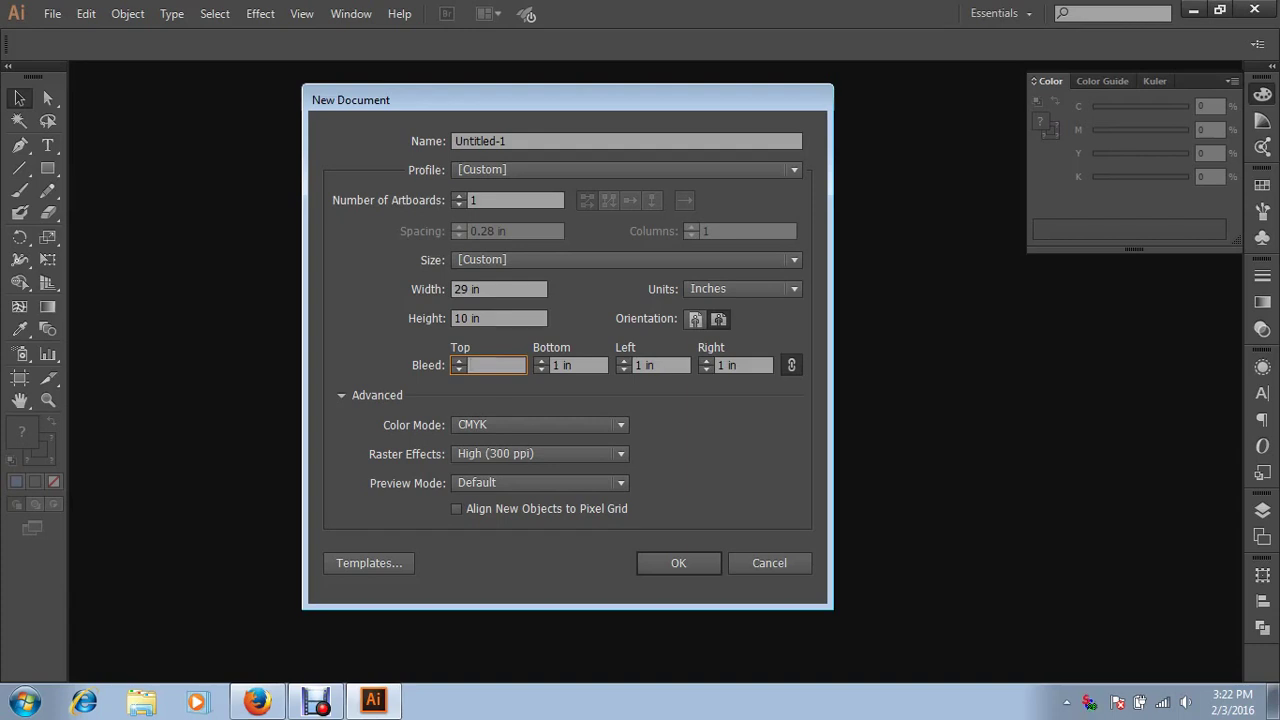
Set the new document to 2 artboards at Letter size
mouse_move(360, 100)
left_mouse_down()
mouse_move(528, 192)
mouse_move(272, 102)
mouse_move(317, 111)
left_mouse_up()
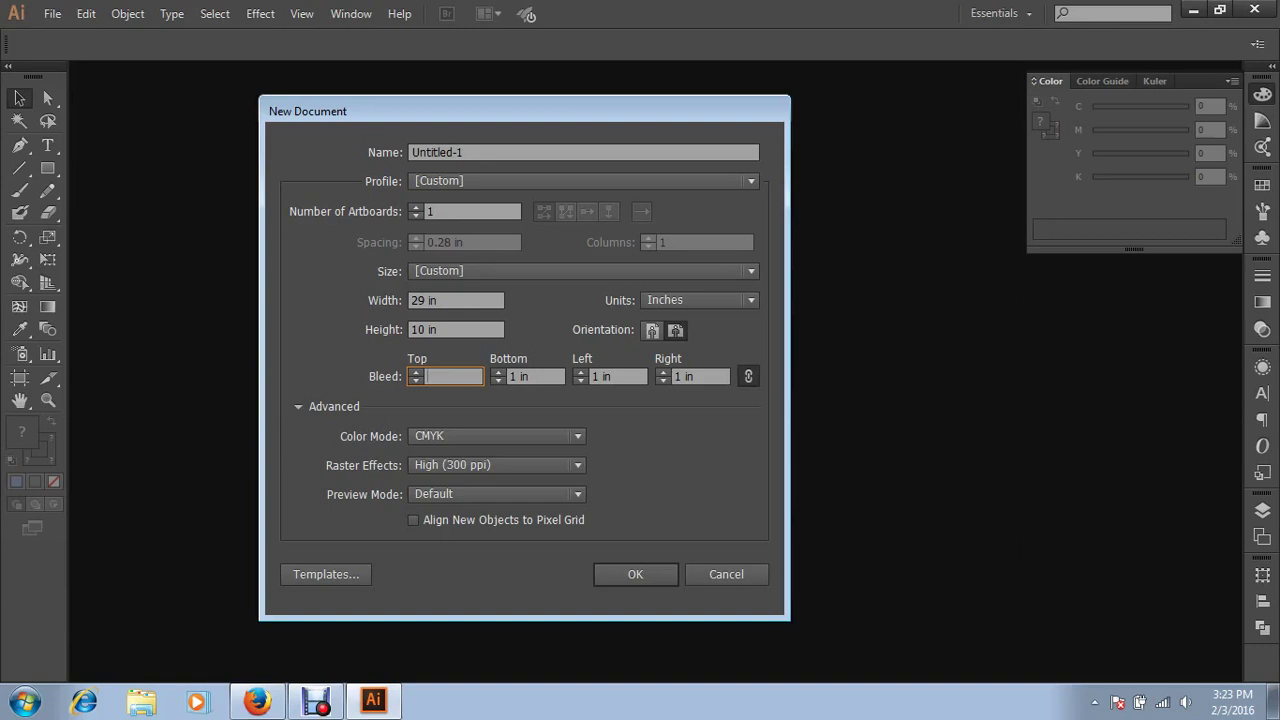
left_click(470, 211)
type("2")
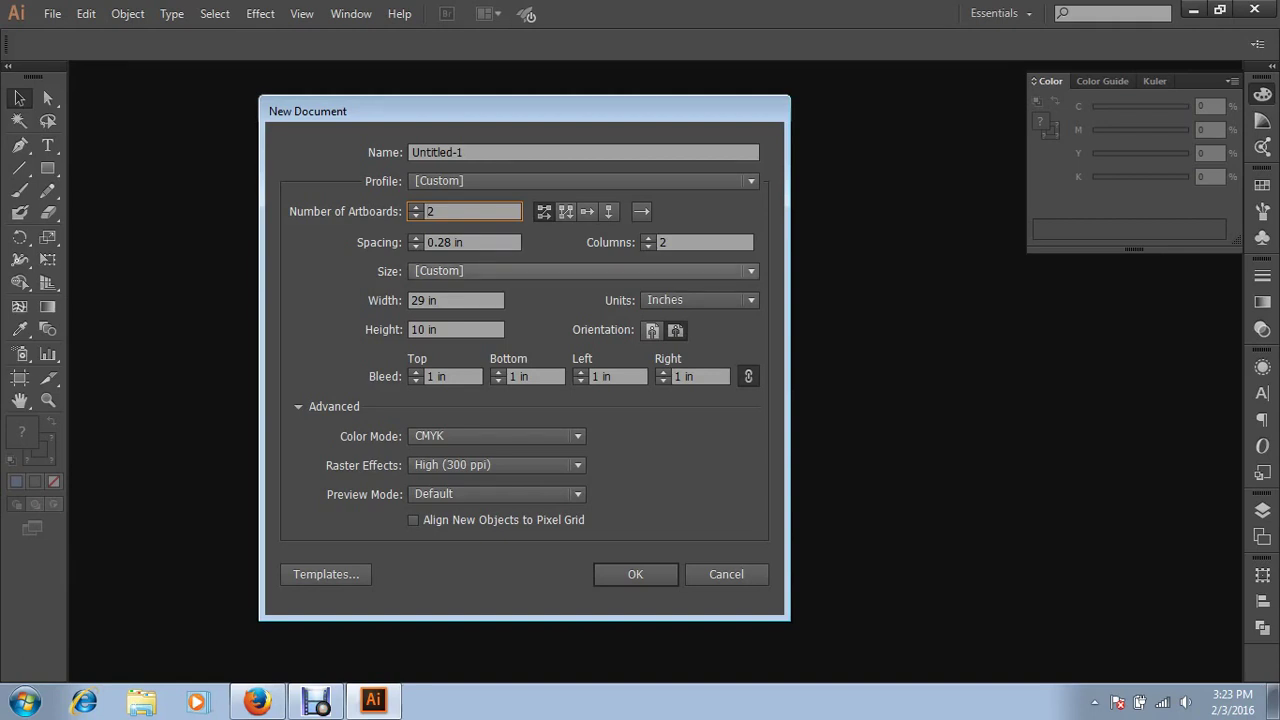
left_click(580, 271)
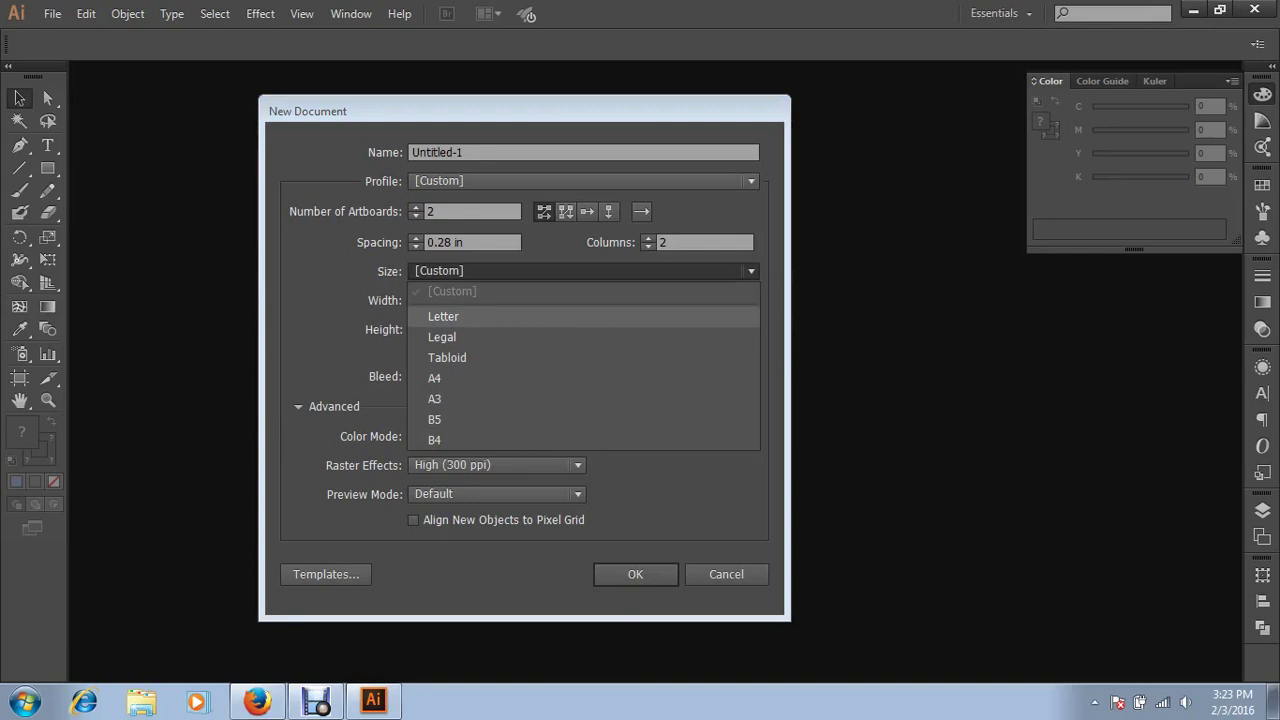
left_click(443, 316)
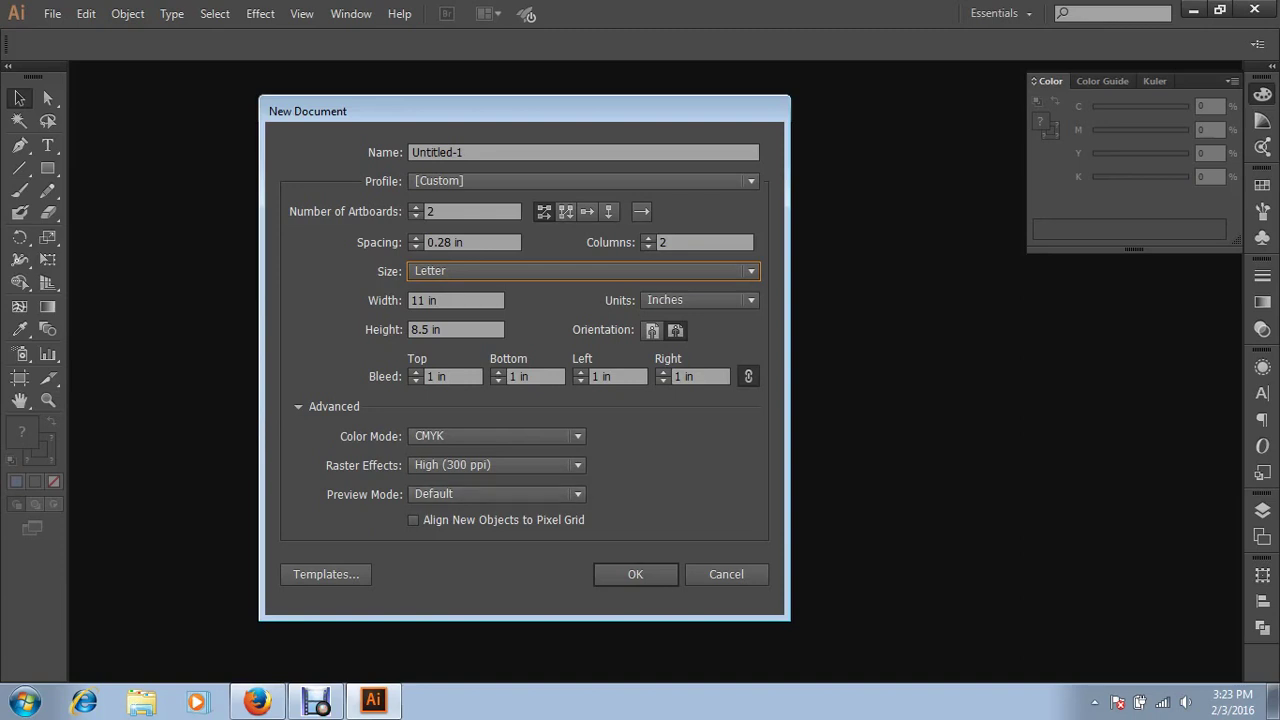
Keep Raster Effects at High (300 ppi) and create the document
left_click(495, 465)
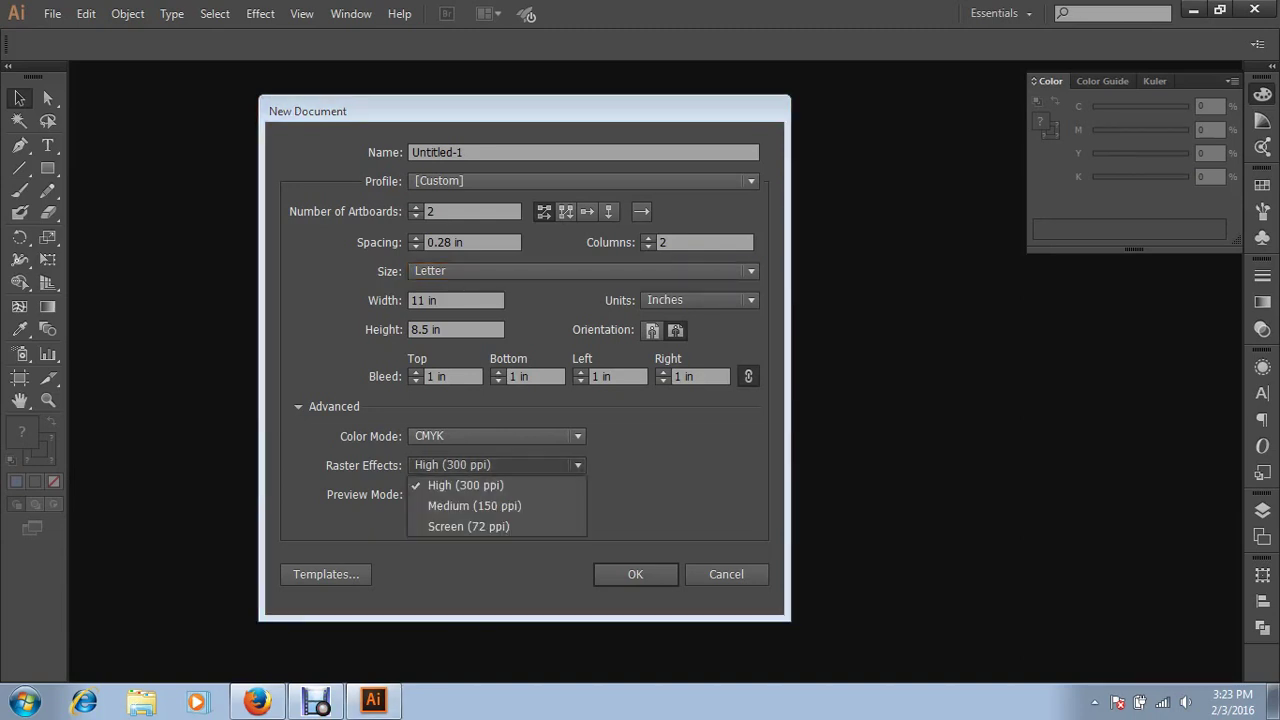
key("Down")
key("Down")
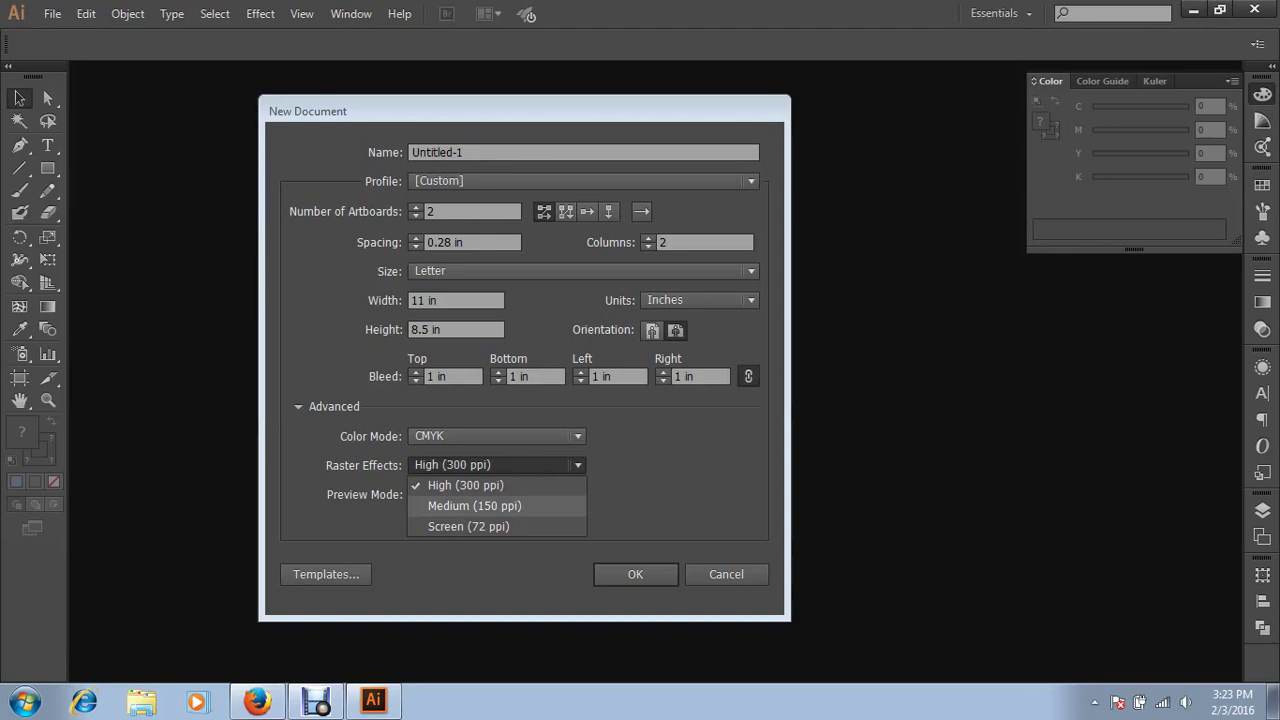
key("Down")
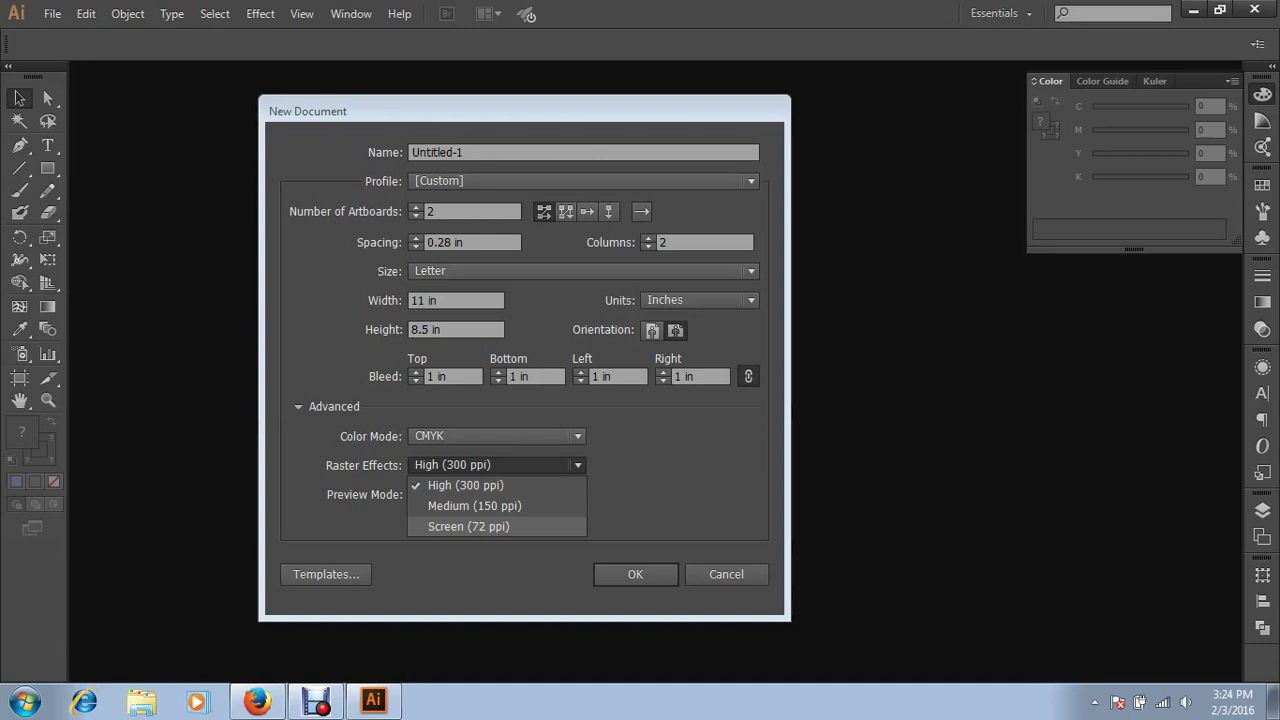
key("Escape")
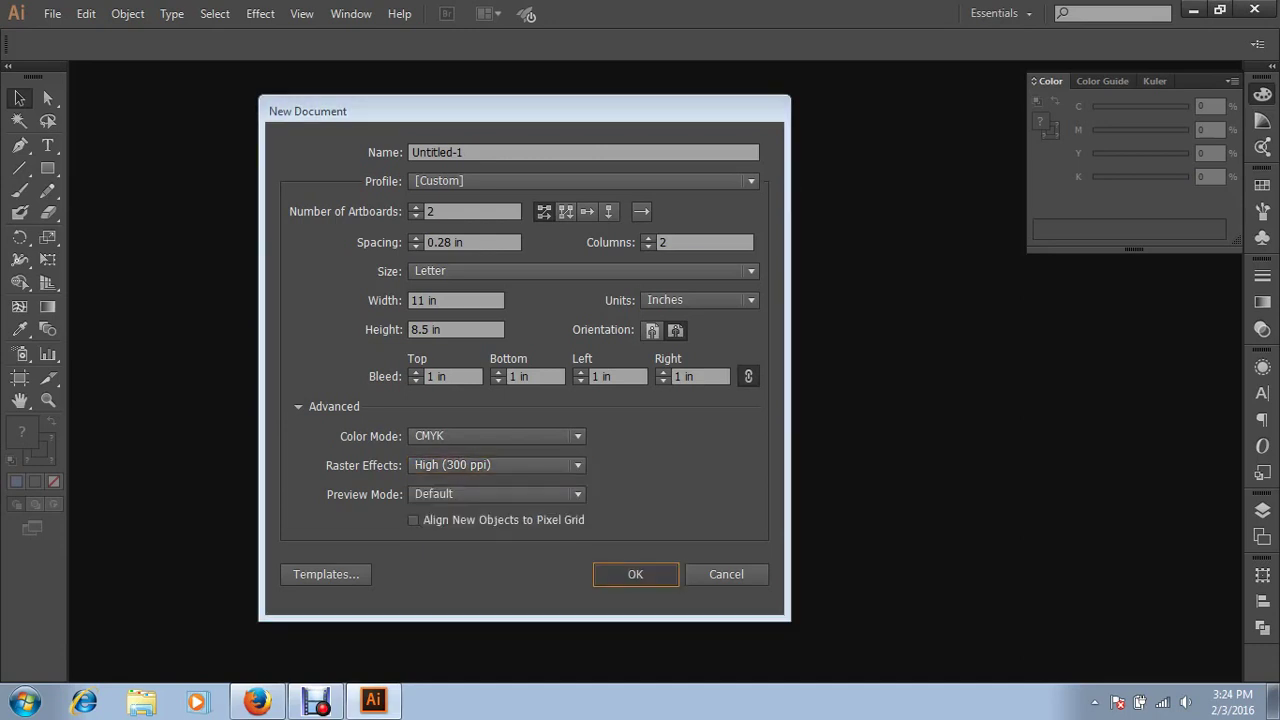
key("Return")
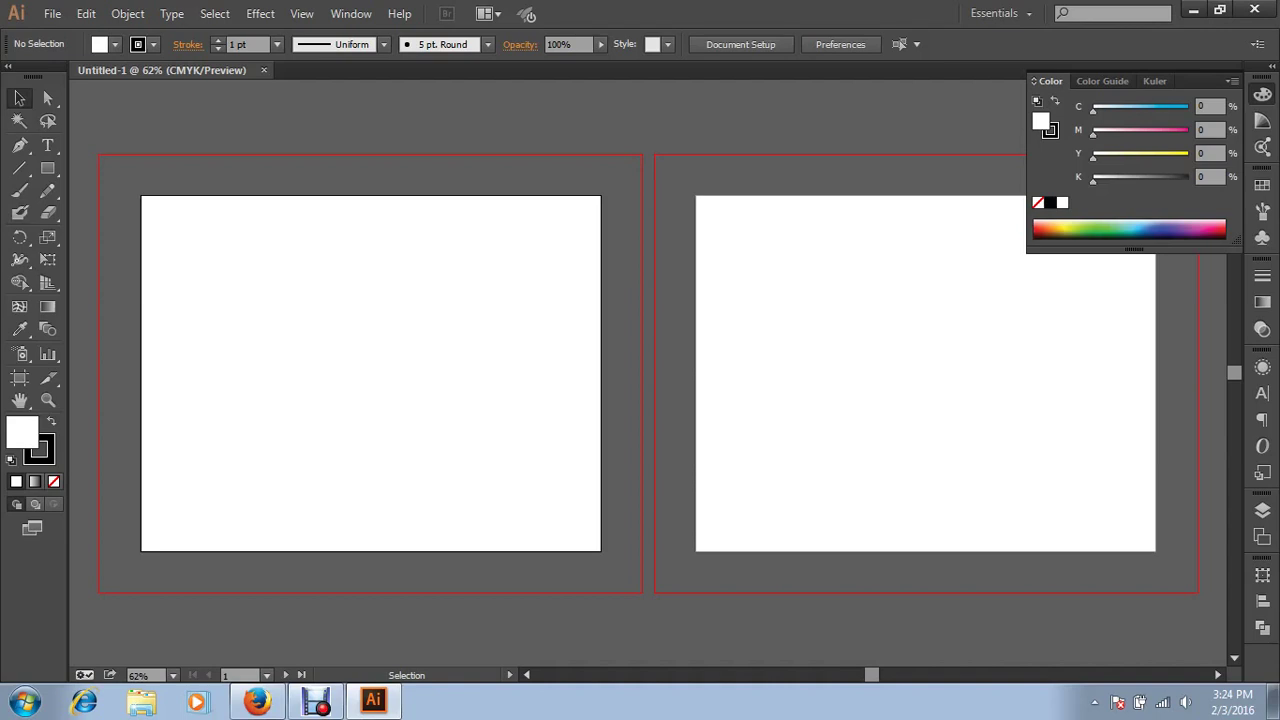
Close the two-artboard Untitled-1 document with Ctrl+W
key("a")
key("ctrl+w")
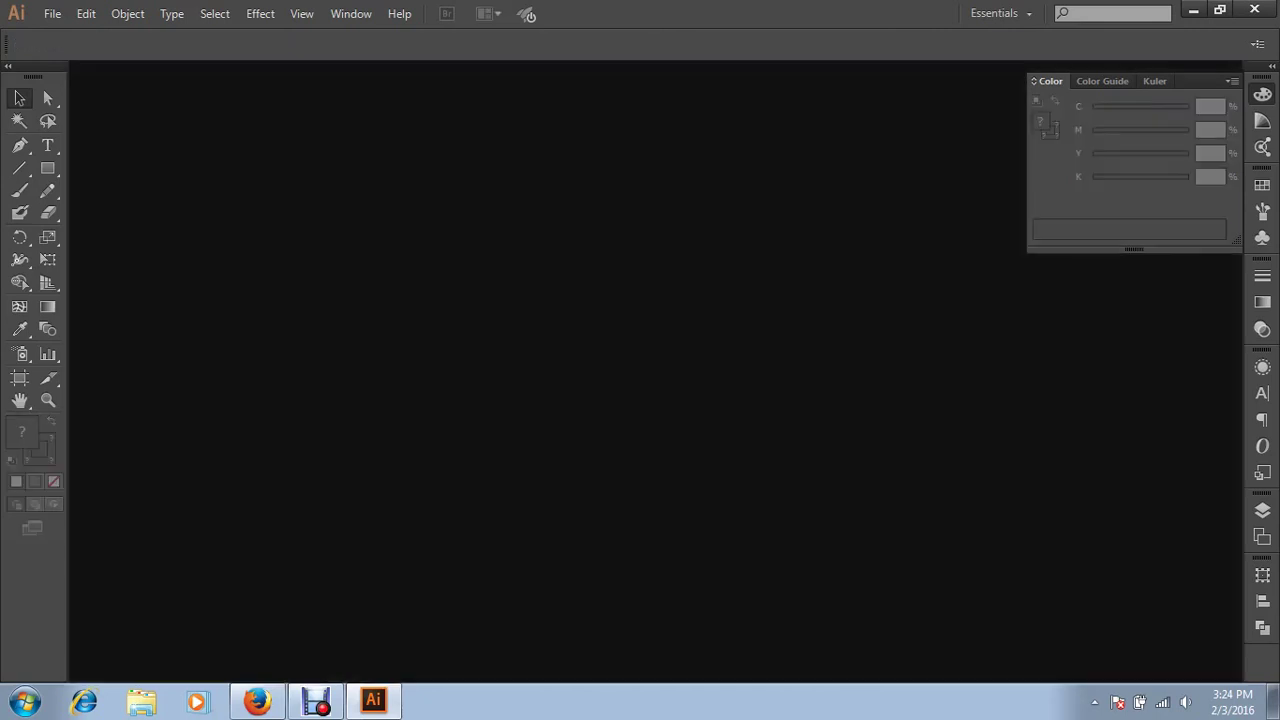
Create a new document with 1 artboard and 0 bleed
key("ctrl+n")
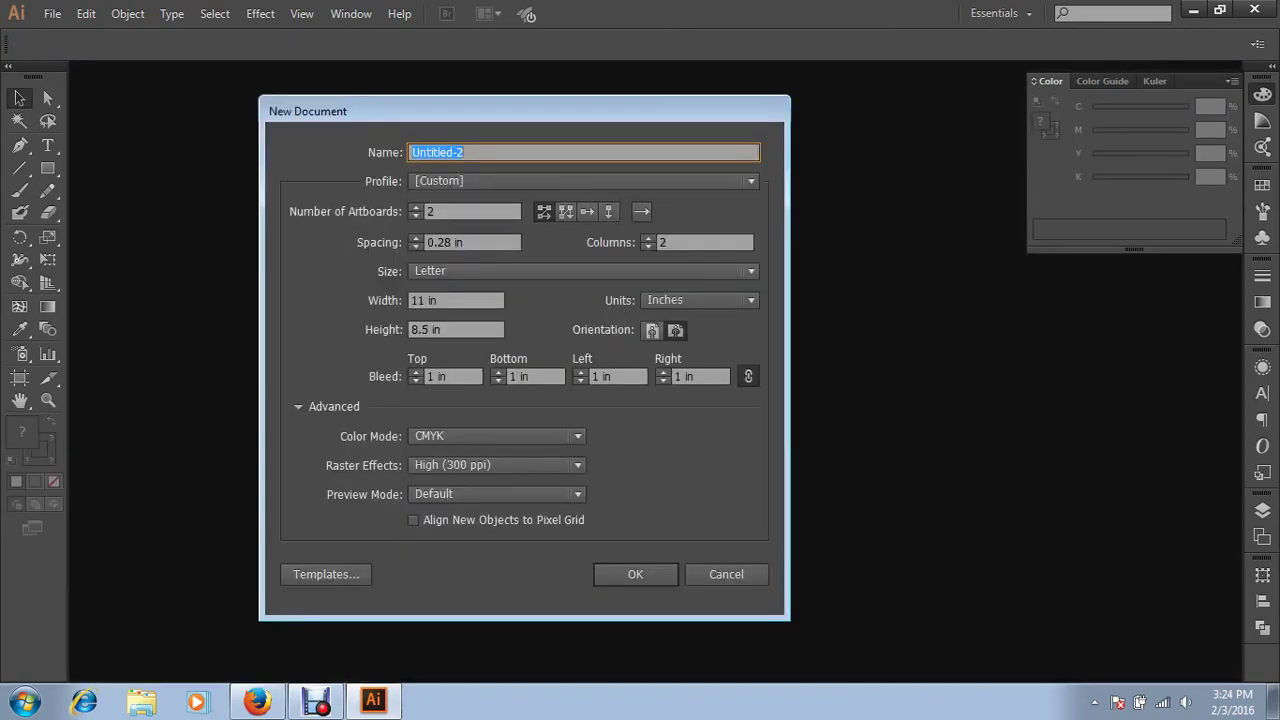
key("Tab")
type("1")
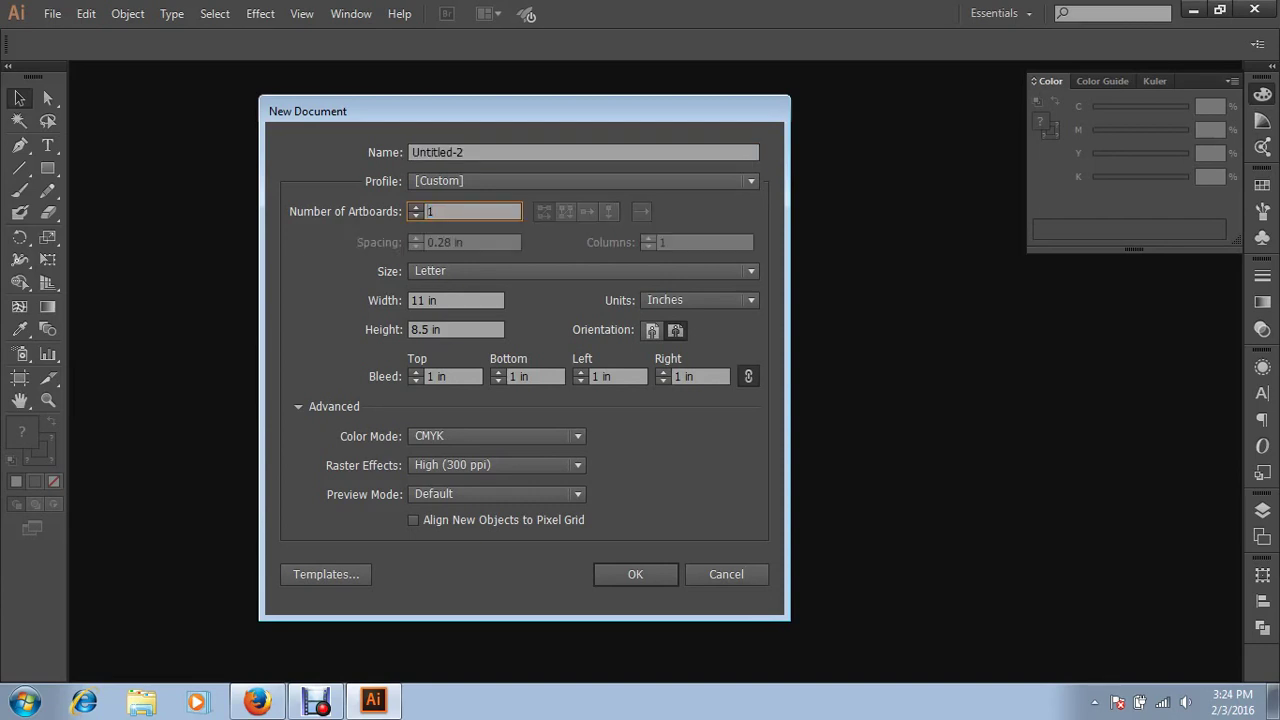
left_click(445, 376)
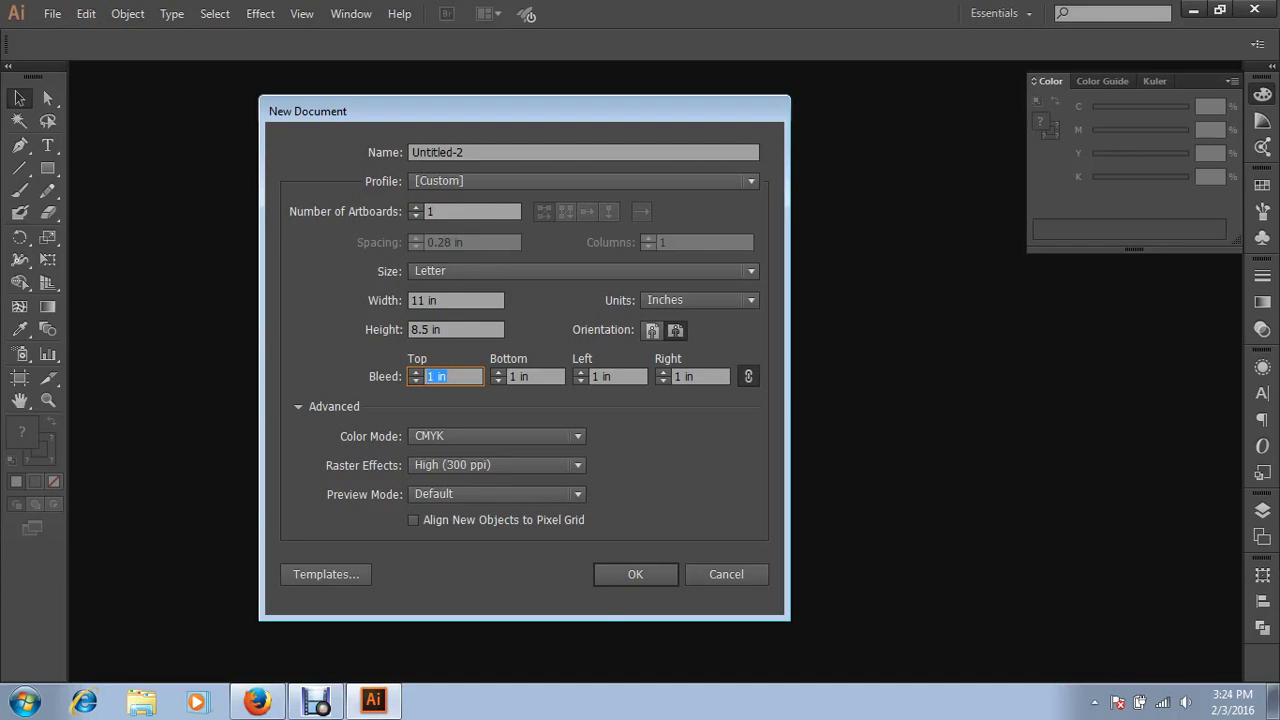
type("0")
key("Return")
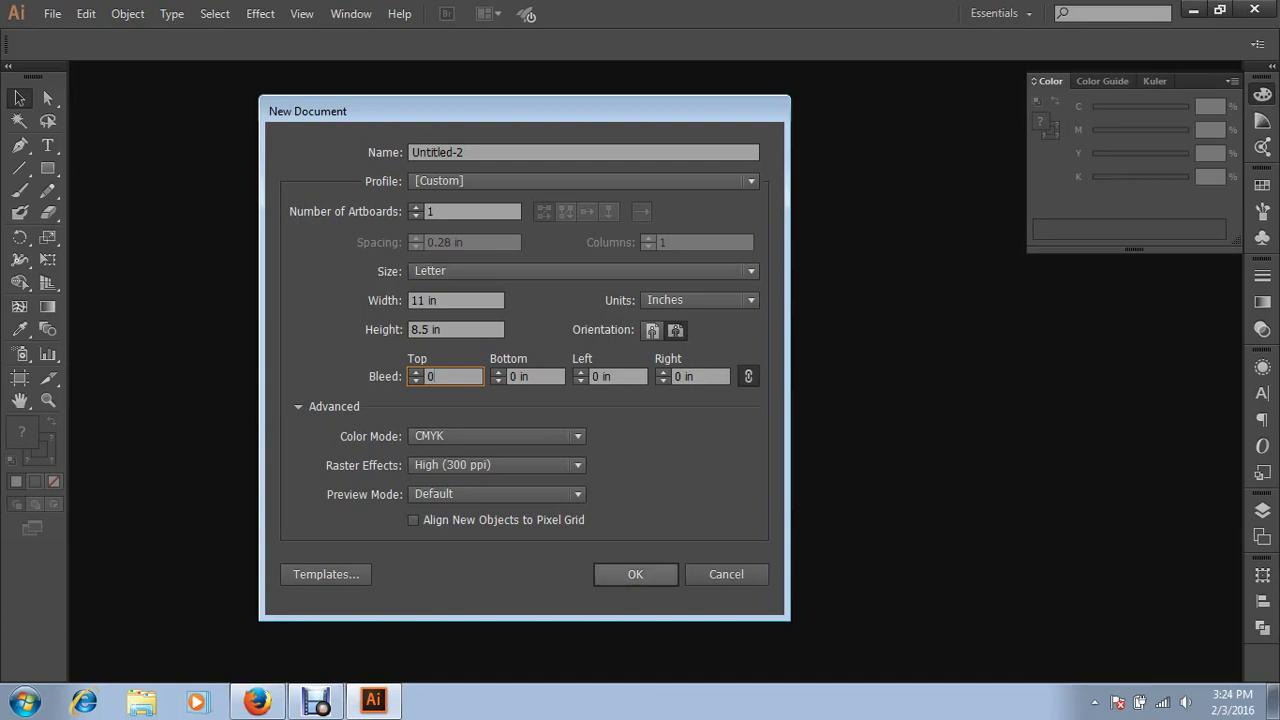
key("Return")
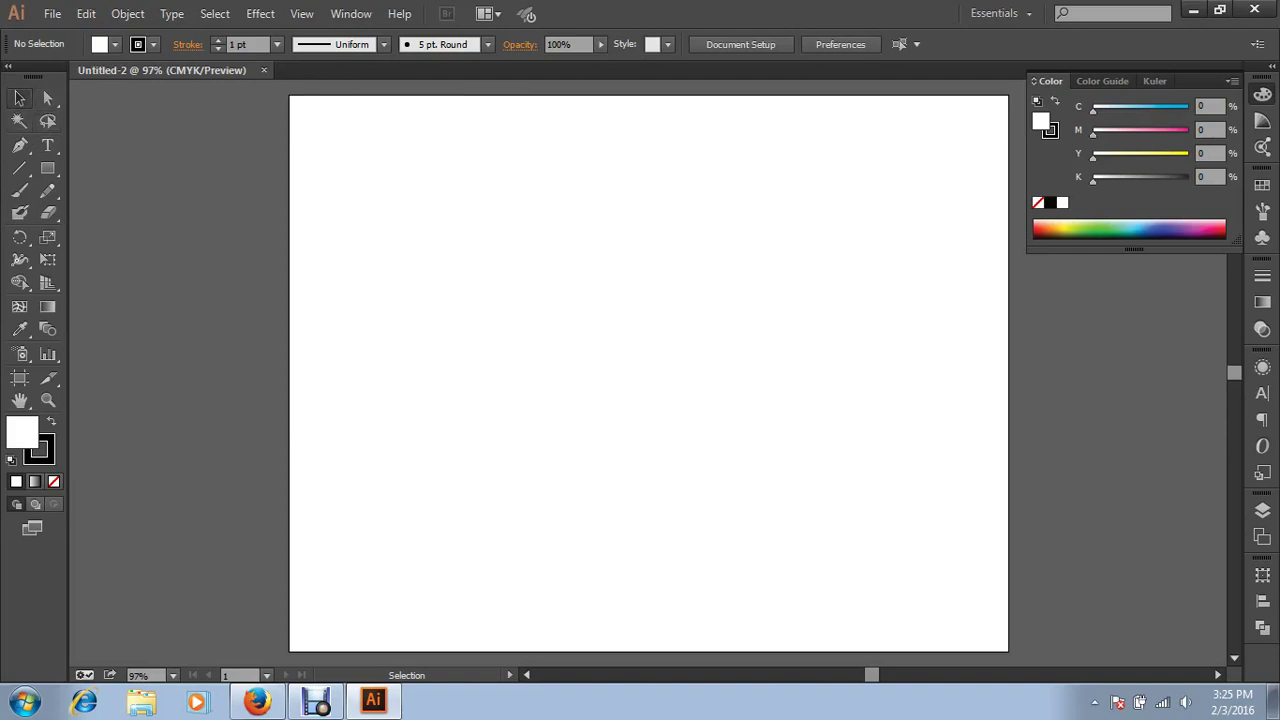
Browse the Direct Selection and Pen flyouts, then tear off the Type tool flyout as a floating panel
left_click(47, 98)
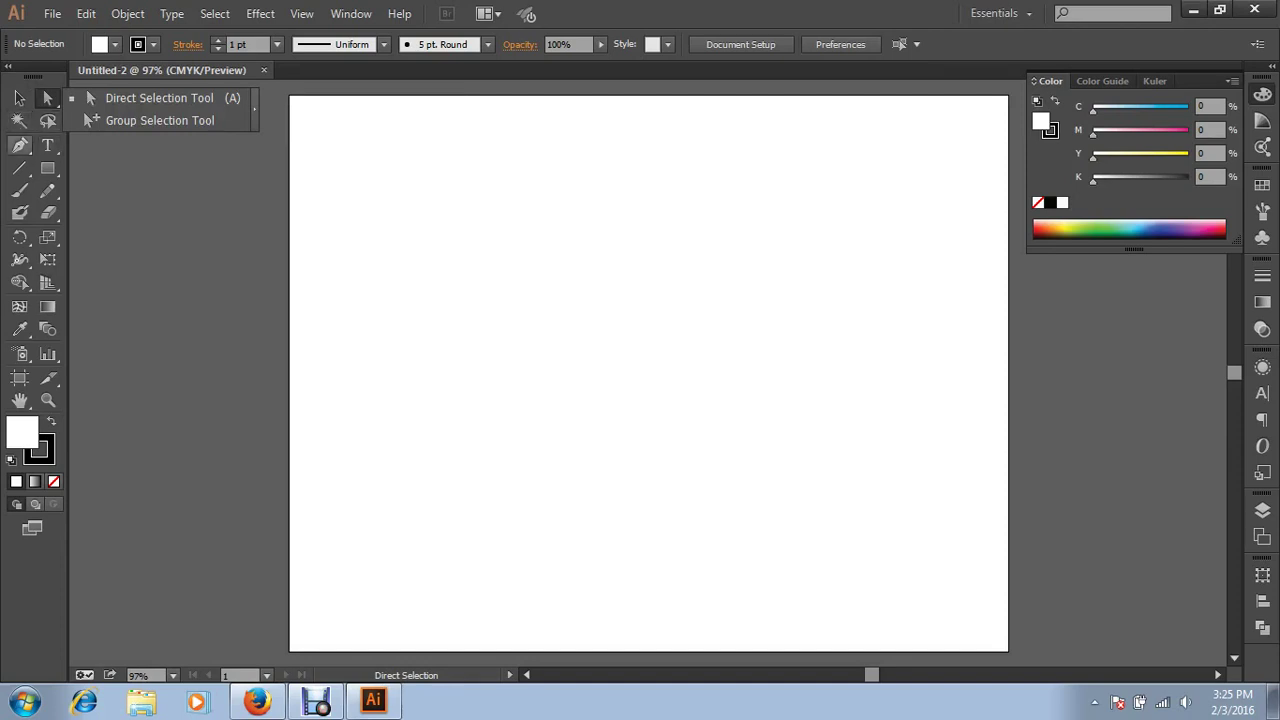
key("Escape")
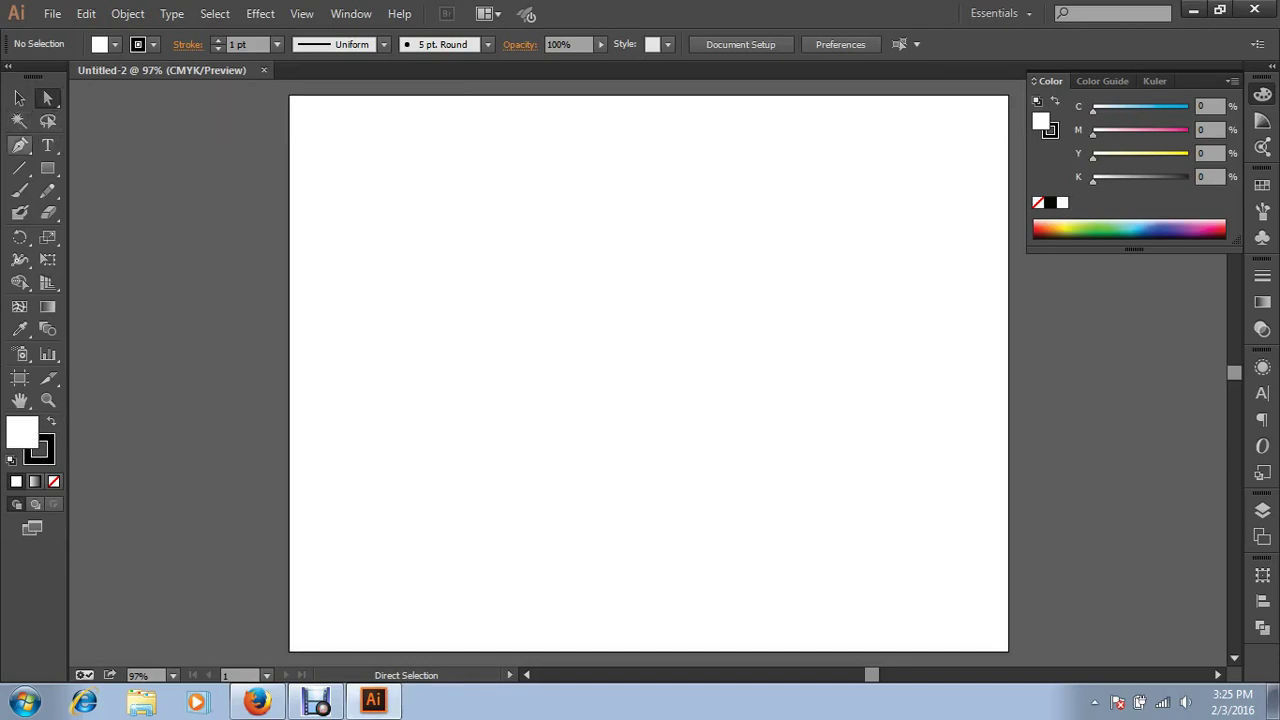
left_click(20, 146)
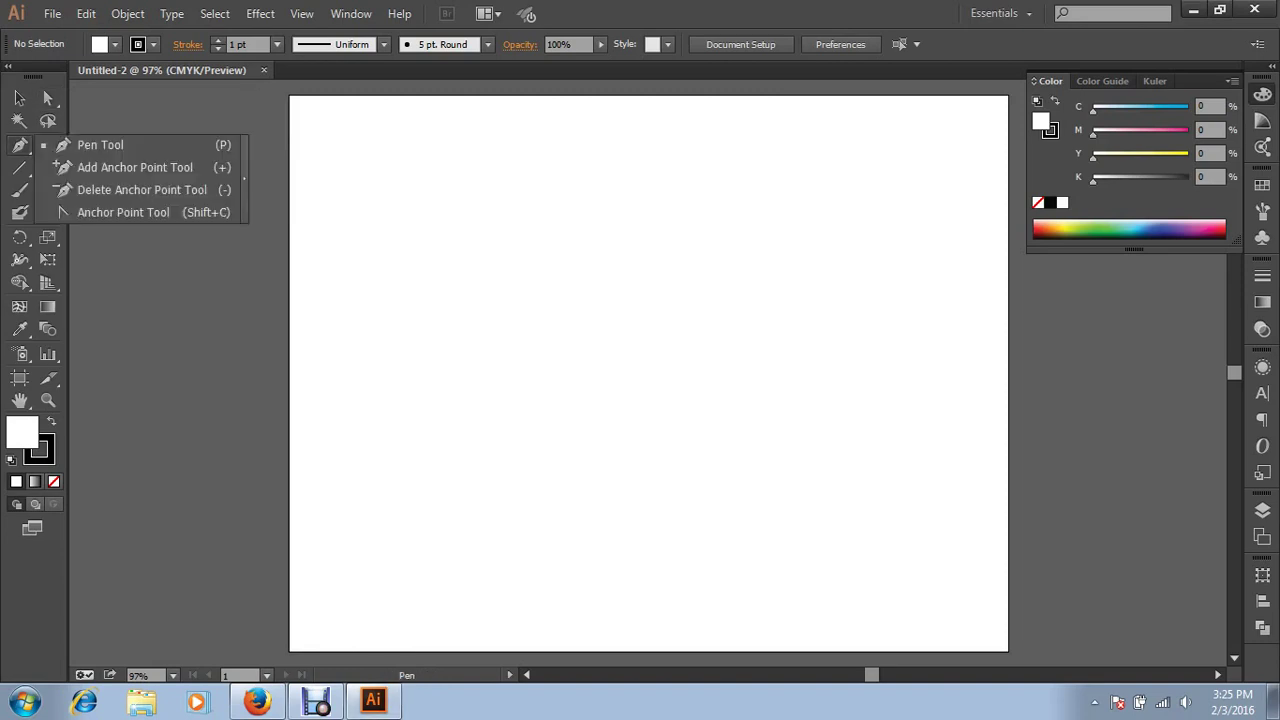
left_click(48, 145)
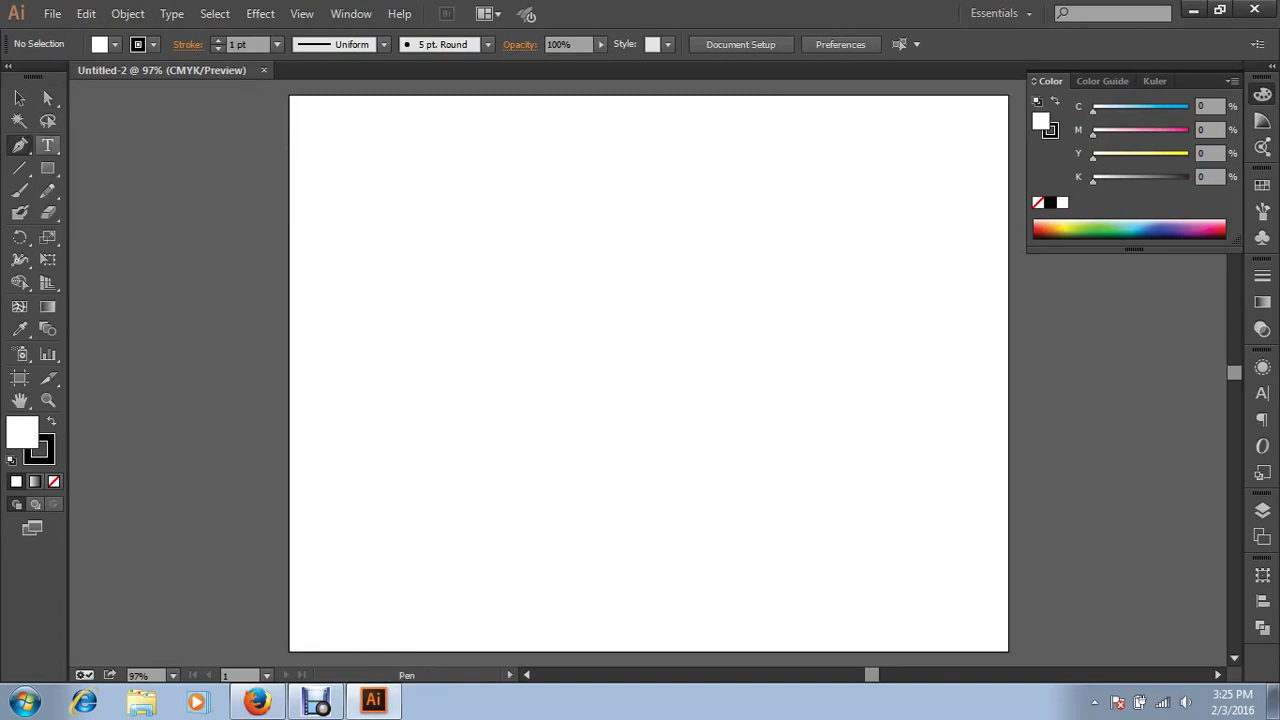
left_click(48, 145)
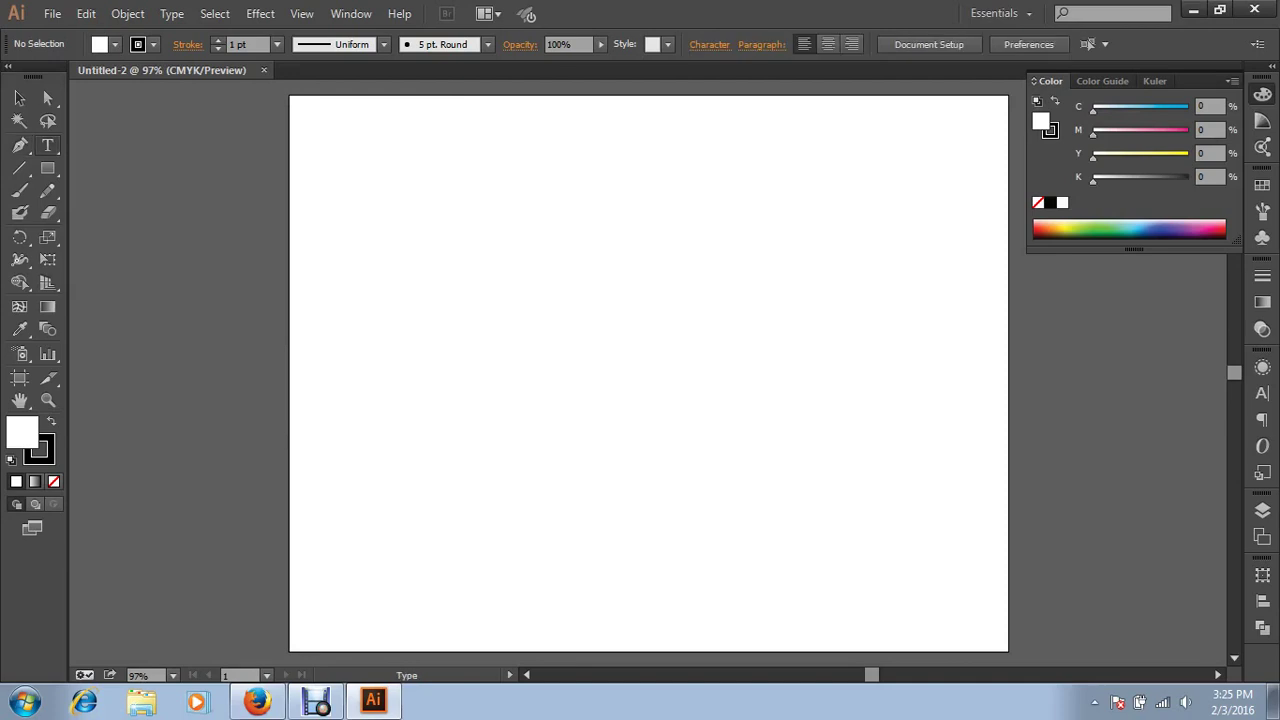
left_click(48, 145)
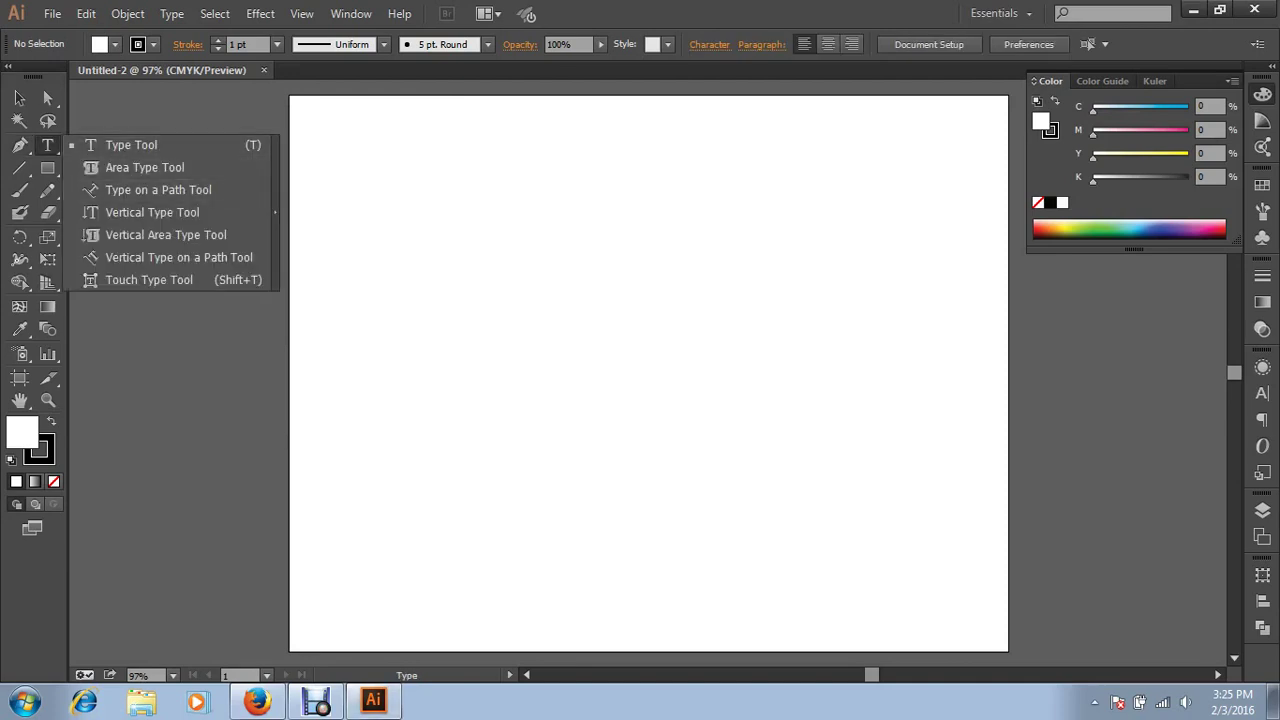
left_click(275, 212)
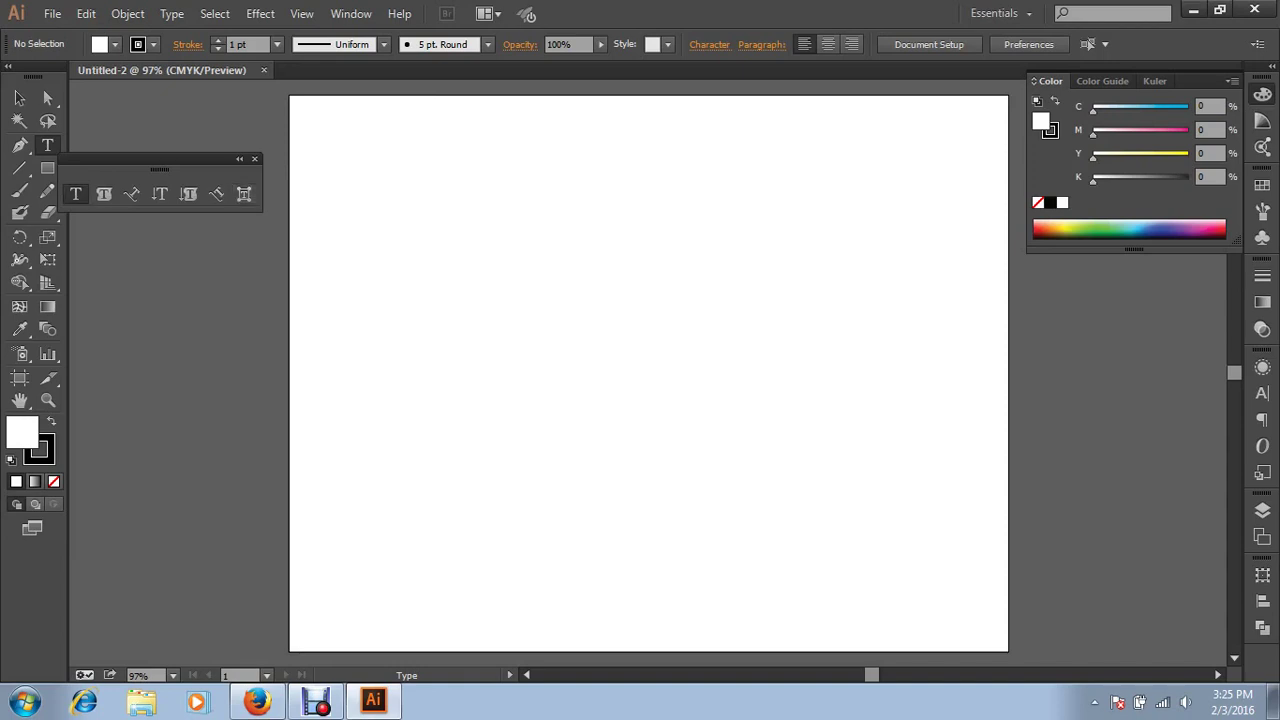
Type the heading 'I love my Contry, Bangladesh' near the artboard's top-left
left_click(391, 182)
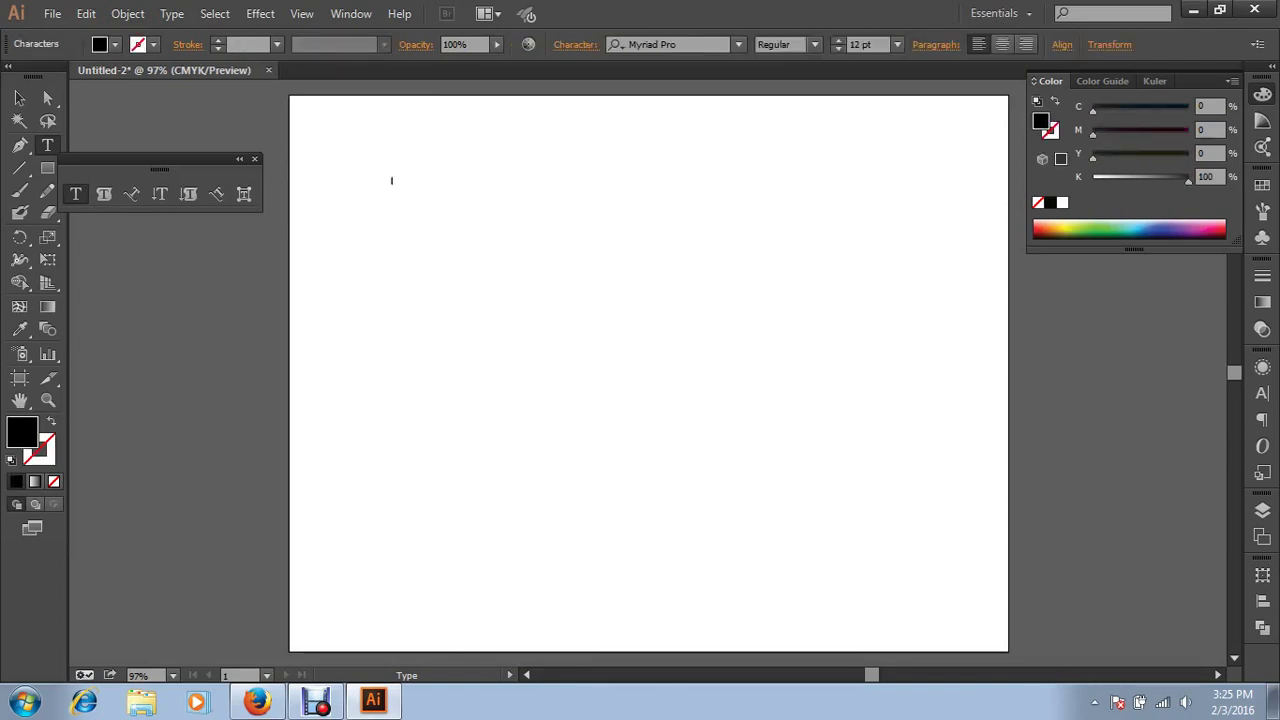
type("I love my")
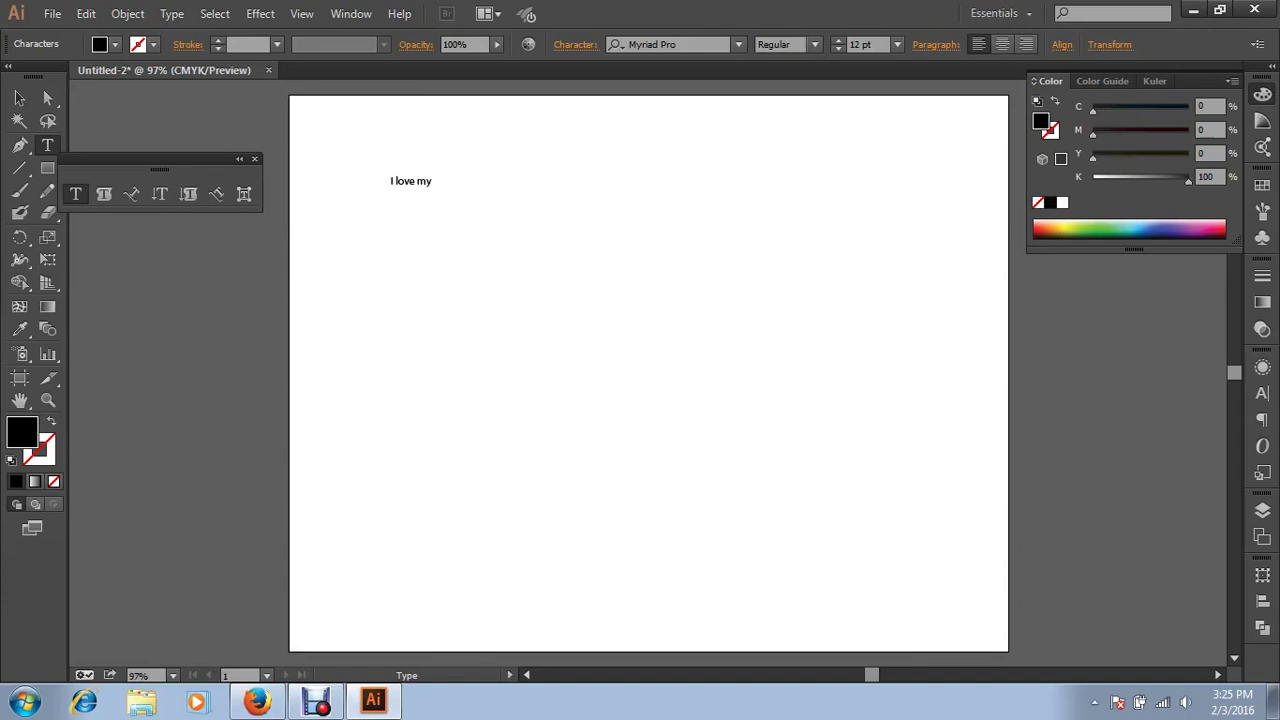
type(" Cont")
type("ry")
type(", Bang")
type("lse")
key("BackSpace")
key("BackSpace")
type("a")
type("desh")
Enlarge the whole heading to 36 pt
key("ctrl+a")
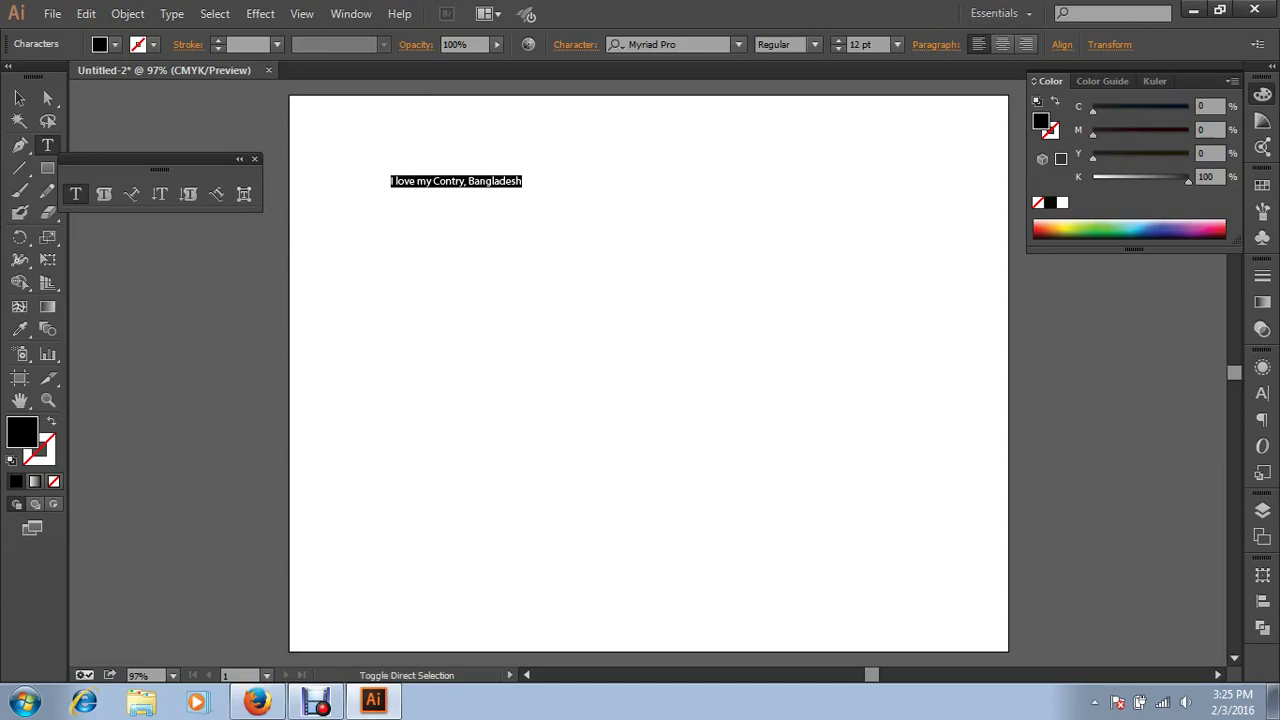
key("ctrl+shift+period")
key("ctrl+shift+period")
key("ctrl+shift+period")
key("ctrl+shift+period")
key("ctrl+shift+period")
key("ctrl+shift+period")
key("ctrl+shift+period")
key("ctrl+shift+period")
key("ctrl+shift+period")
key("ctrl+shift+period")
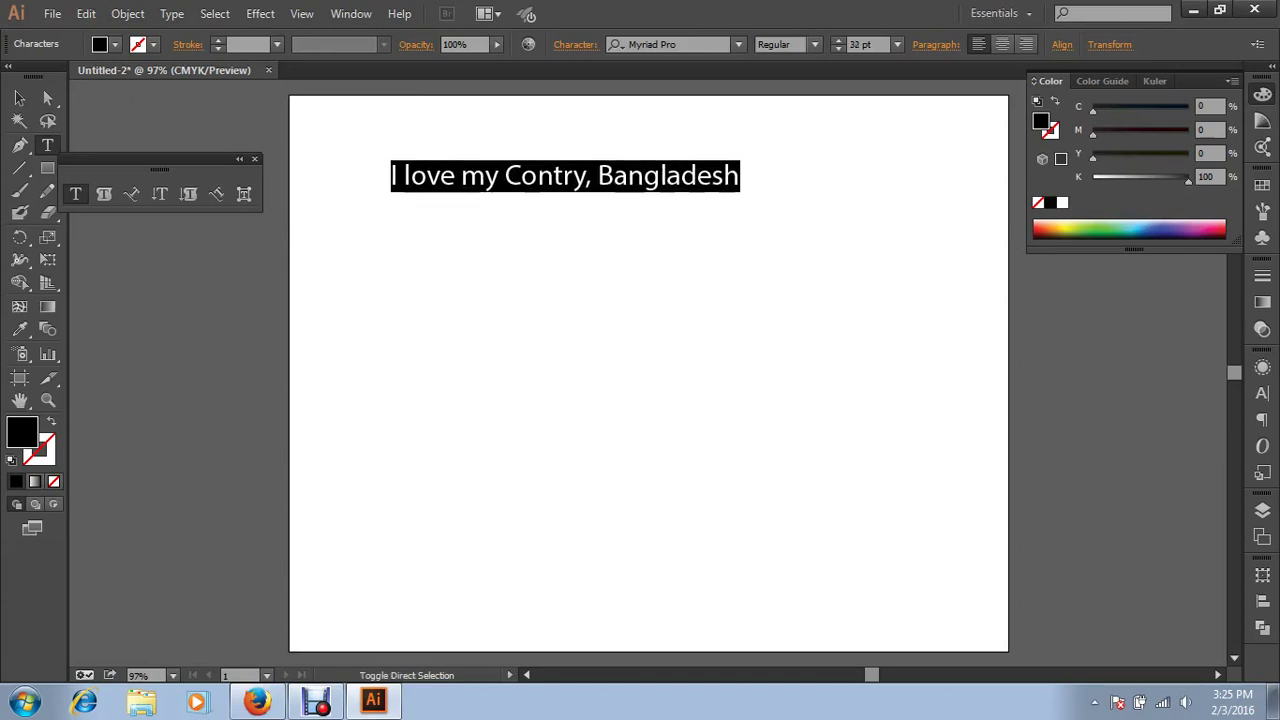
key("ctrl+shift+period")
key("ctrl+shift+period")
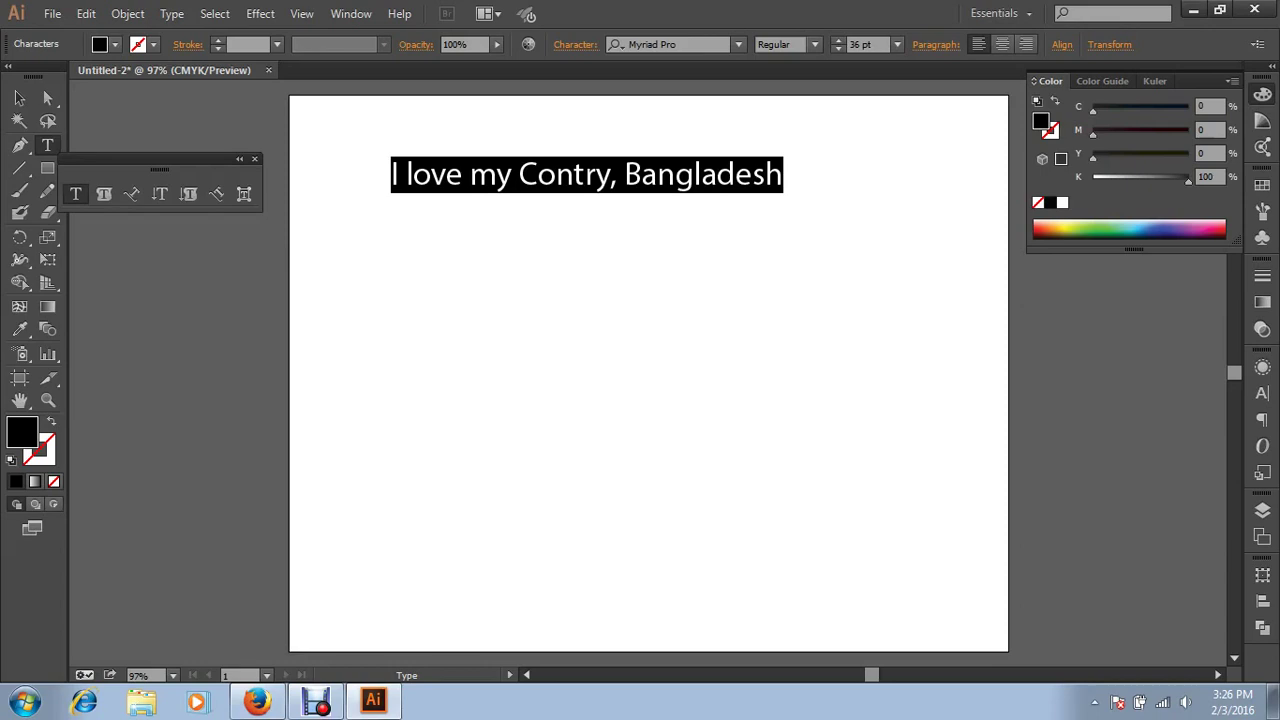
left_click(19, 97)
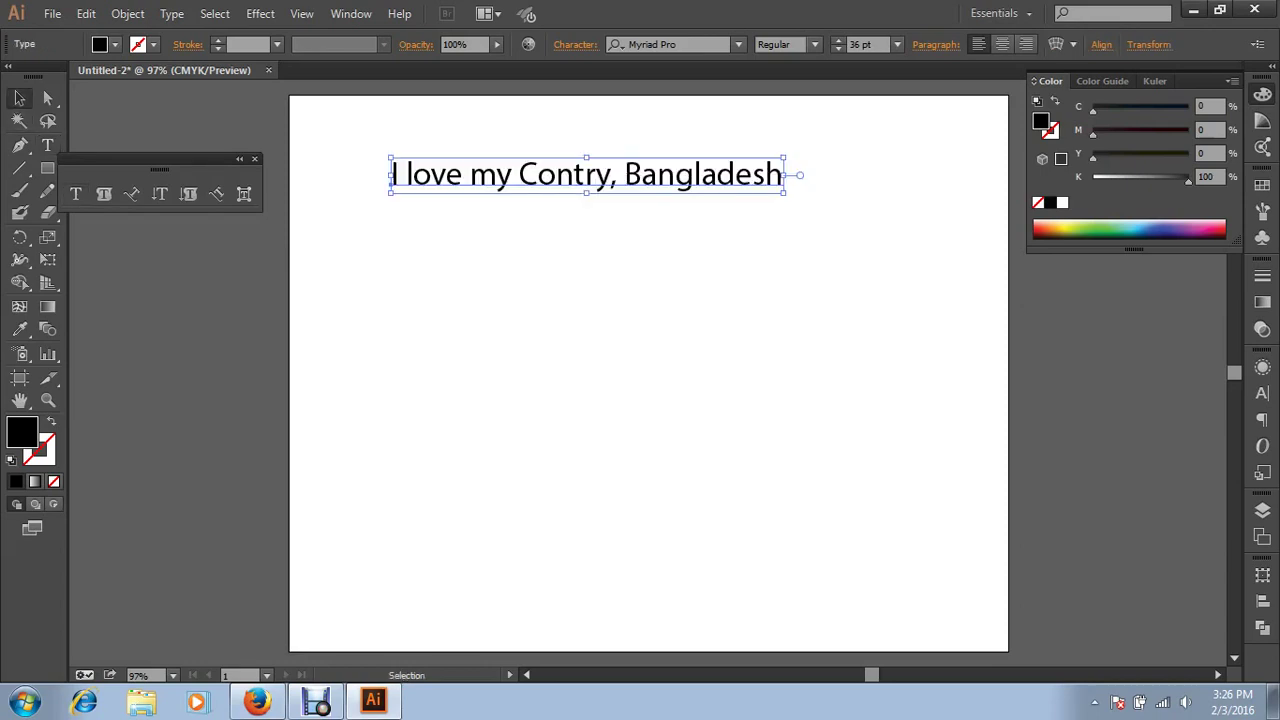
Draw a rectangle about 5.54 × 2.42 in below the deselected heading
key("ctrl+shift+a")
left_click(47, 168)
left_click_drag(400, 254, 763, 412)
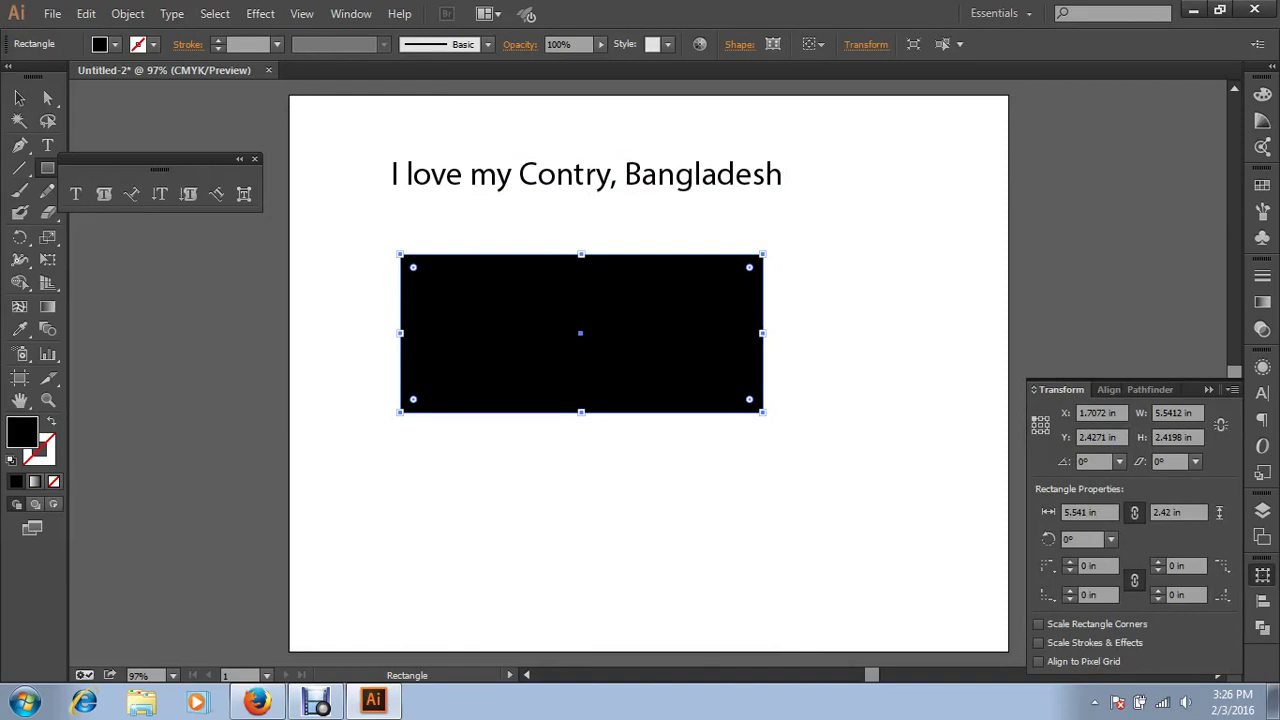
Turn the rectangle into an area-type frame filled with placeholder 'fddd…' text
left_click(104, 193)
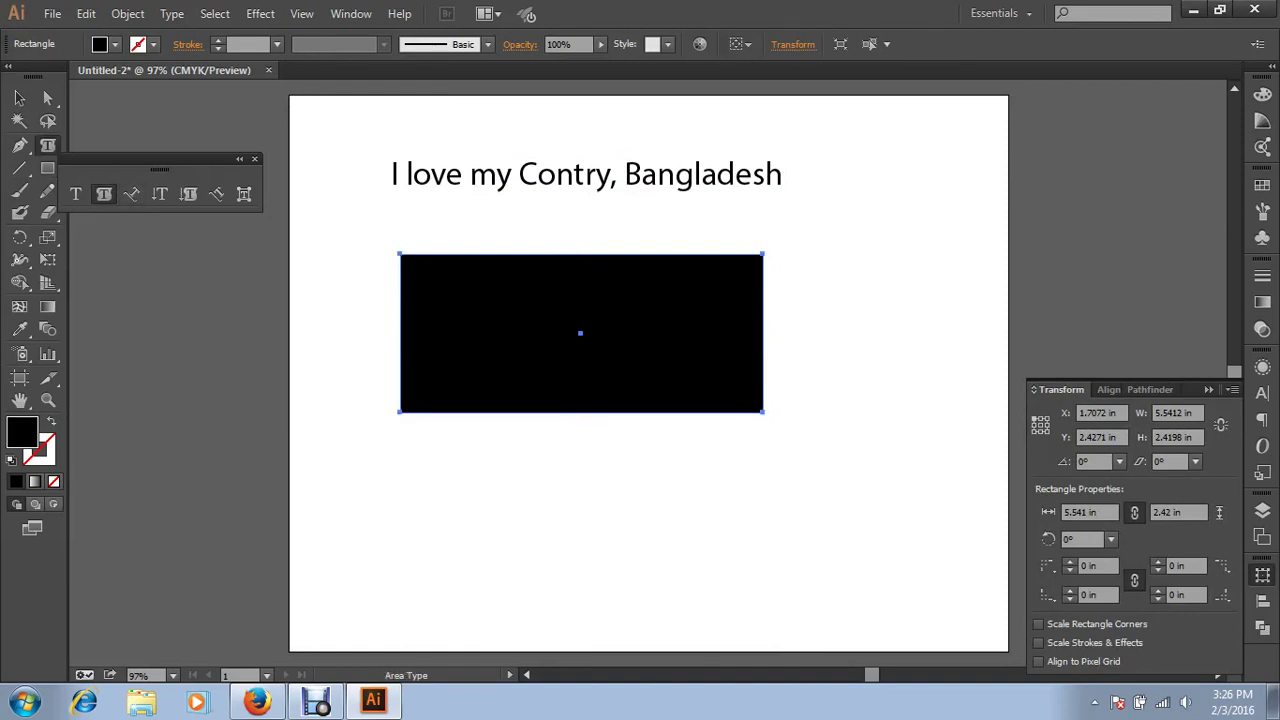
left_click(402, 256)
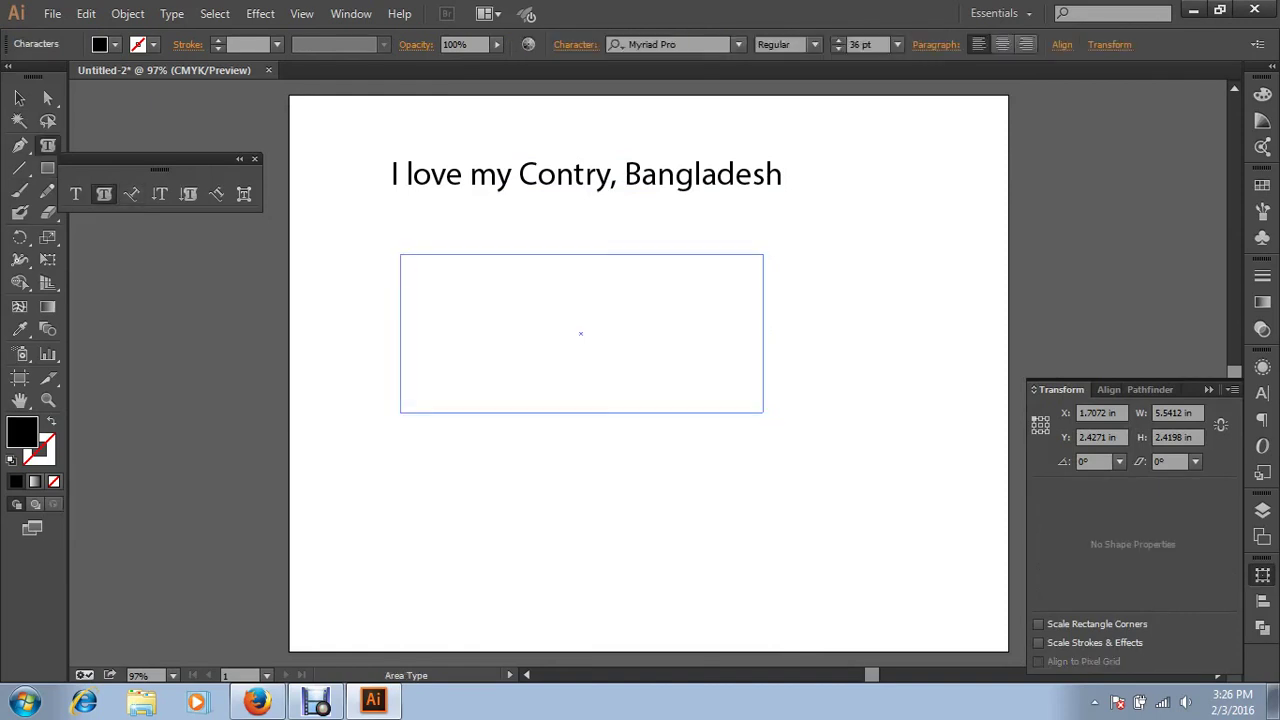
type("f")
type("ddddddddd")
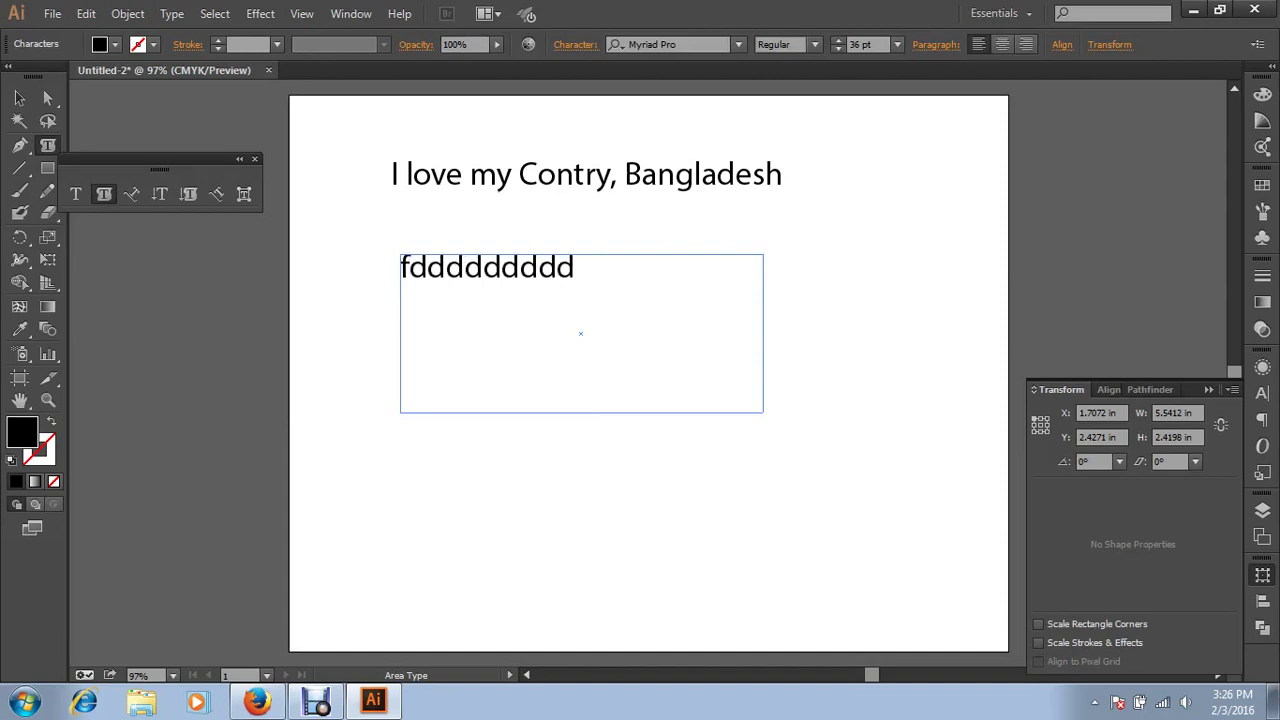
type("dddddddddddddddddddddddddddddddddddddddddddddddddddd")
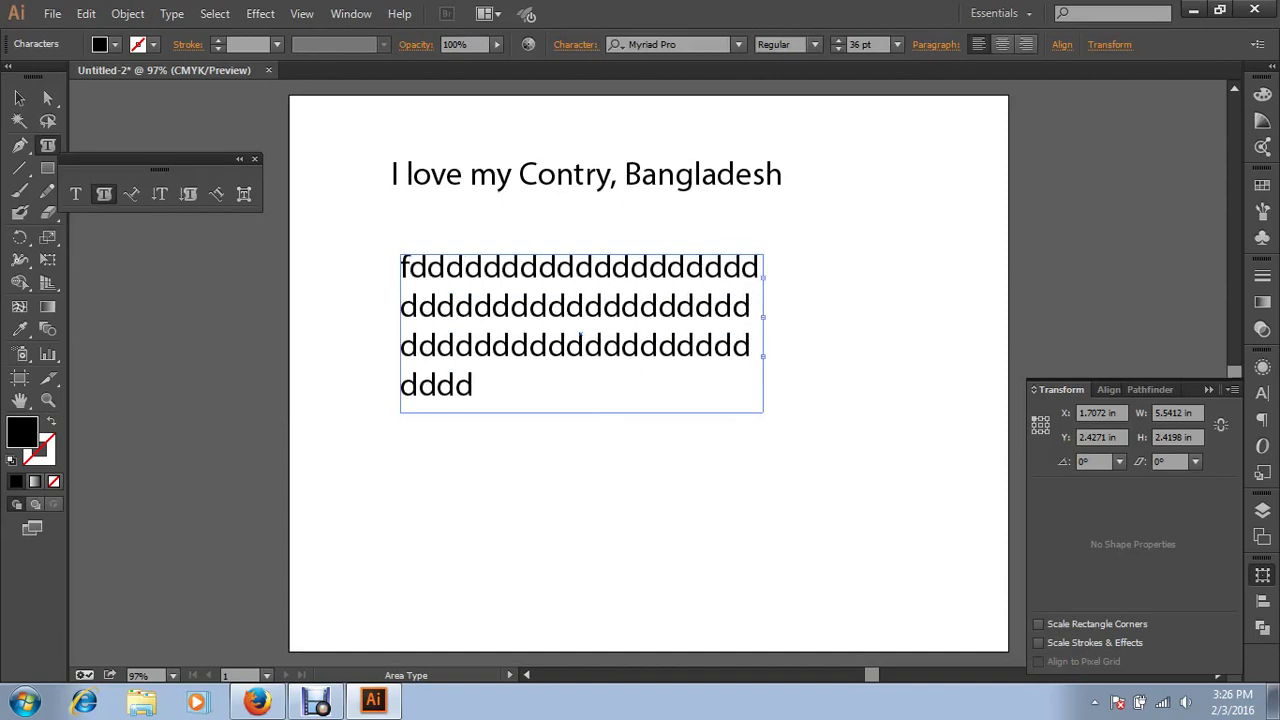
key("Escape")
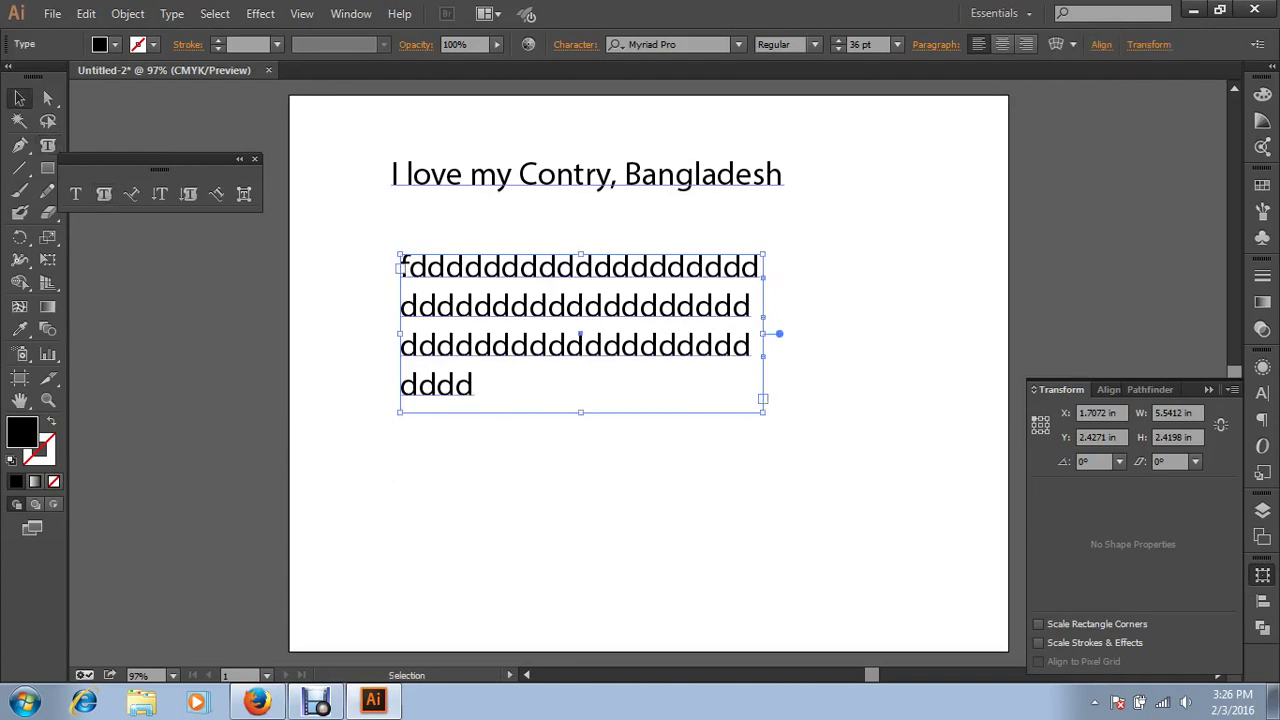
Move the paragraph frame lower, then stretch and restore the heading's text box
left_click(560, 176)
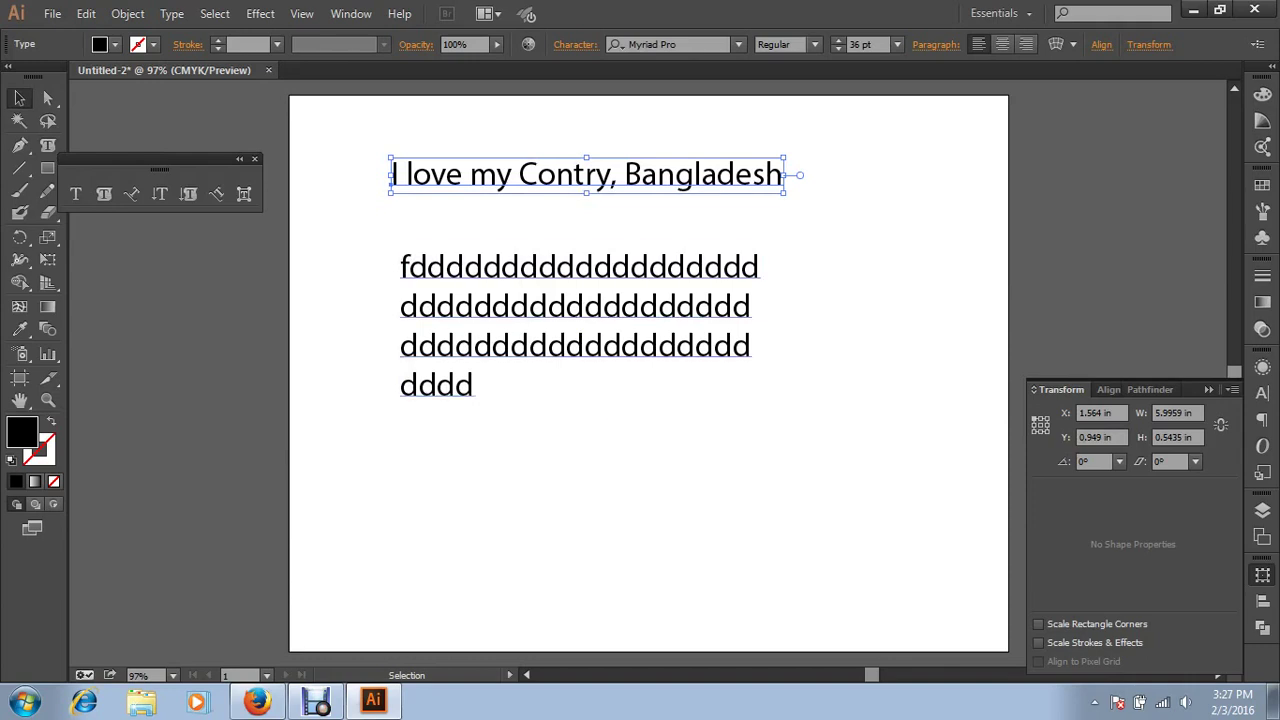
left_click(401, 266)
left_click_drag(401, 266, 408, 316)
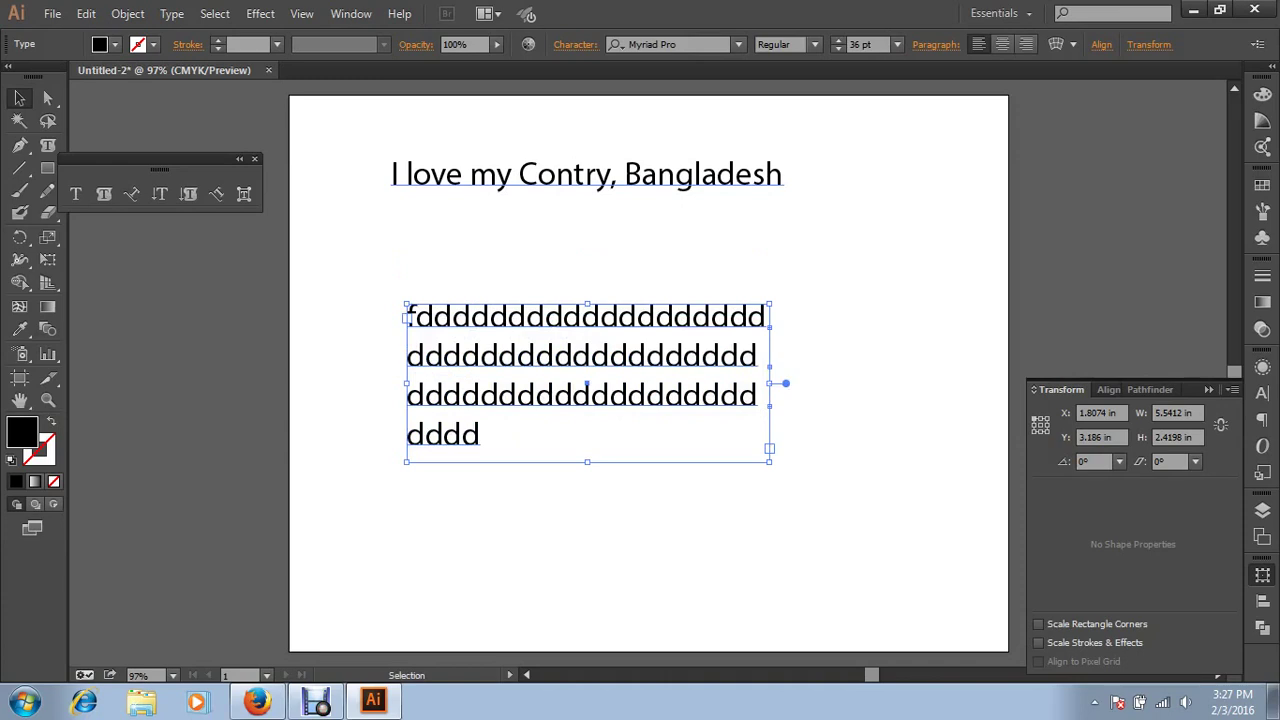
left_click(586, 175)
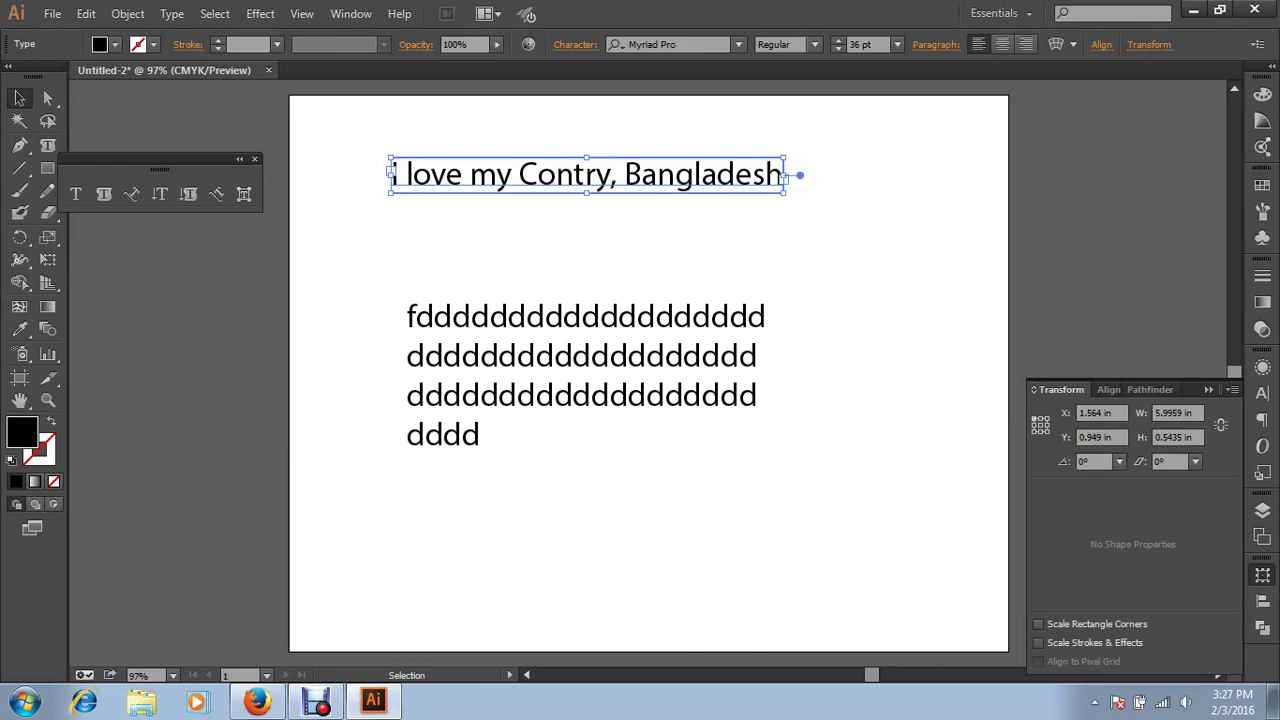
left_click_drag(586, 193, 586, 287)
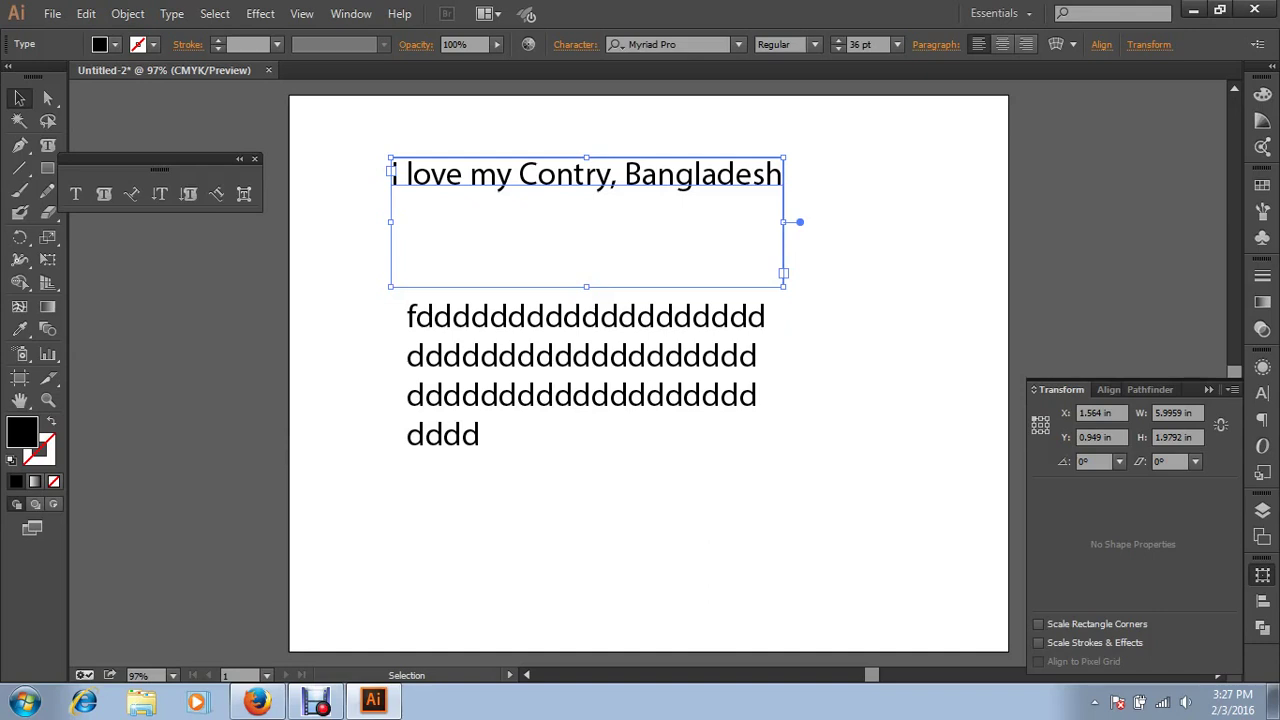
double_click(799, 222)
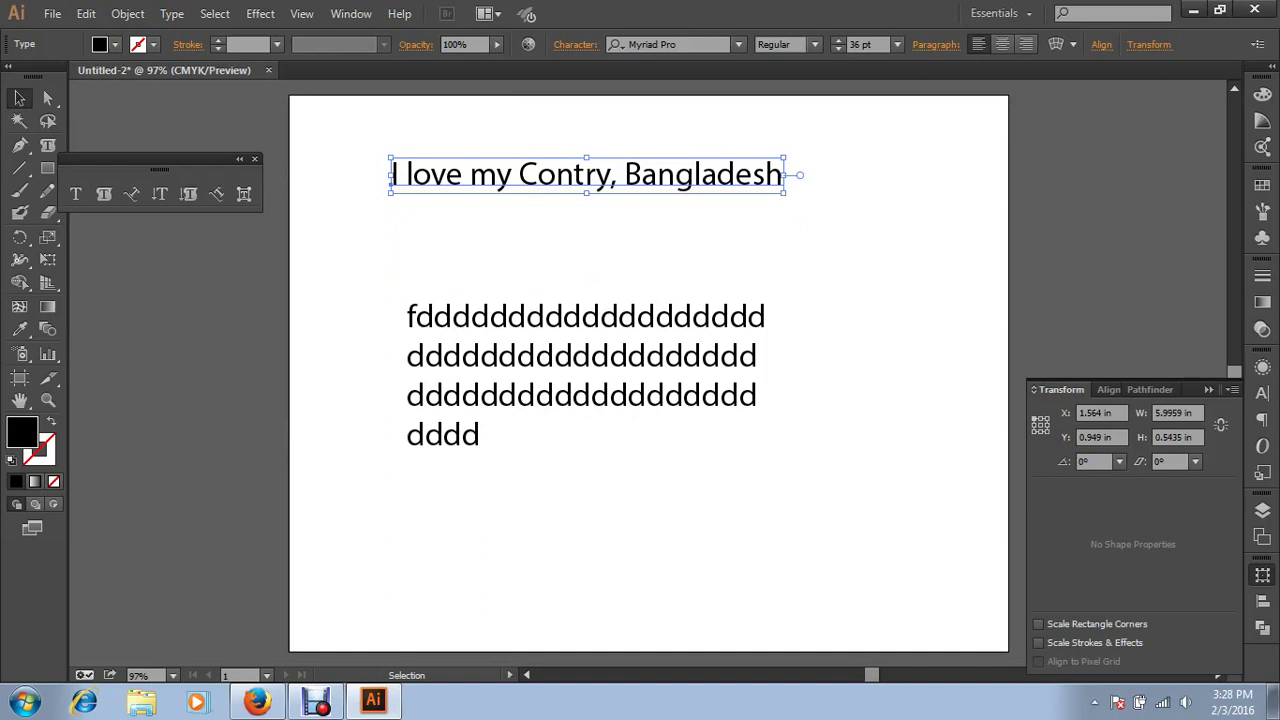
key("ctrl+shift+a")
Resize and widen the placeholder paragraph, then delete it
left_click(585, 375)
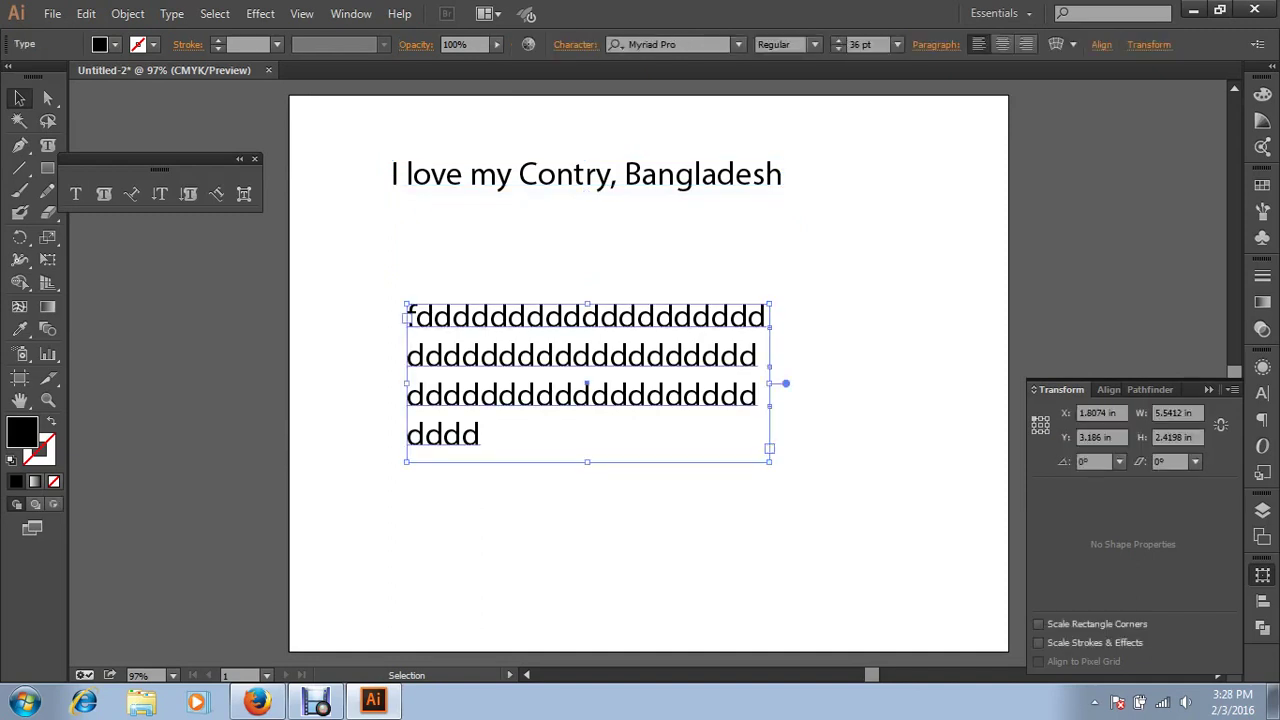
double_click(785, 383)
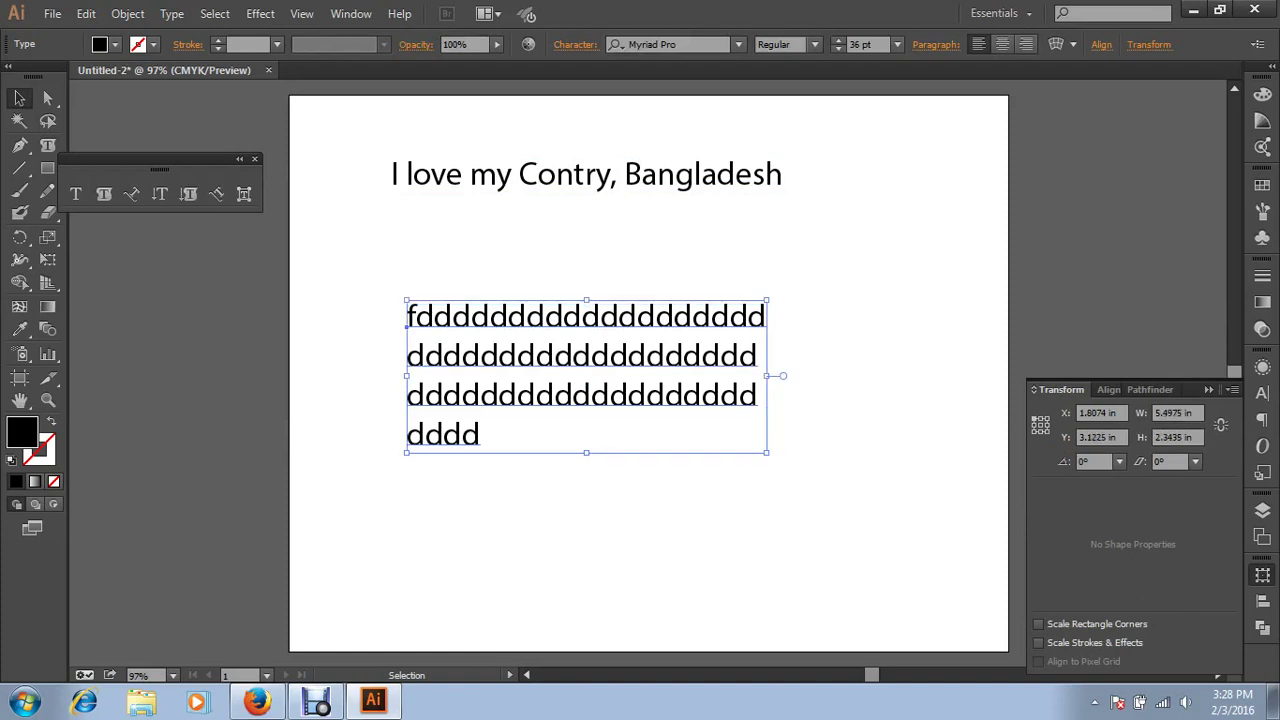
left_click_drag(586, 453, 586, 546)
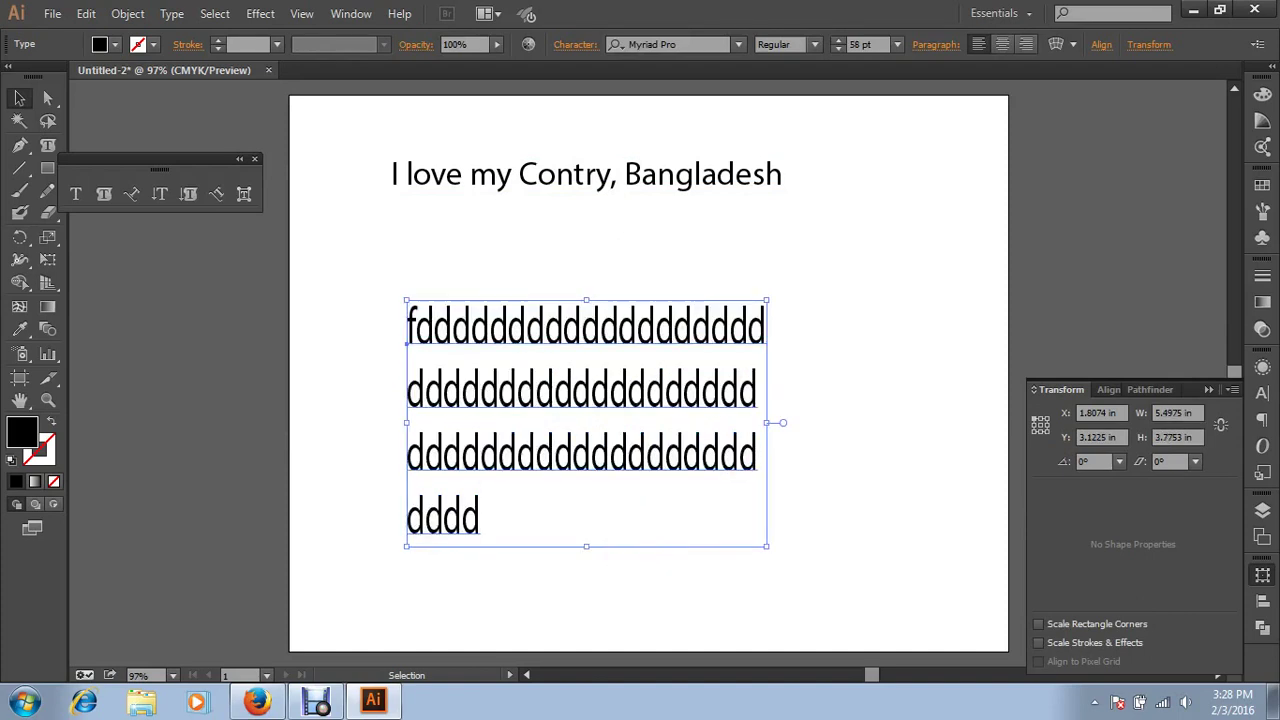
left_click_drag(766, 422, 901, 422)
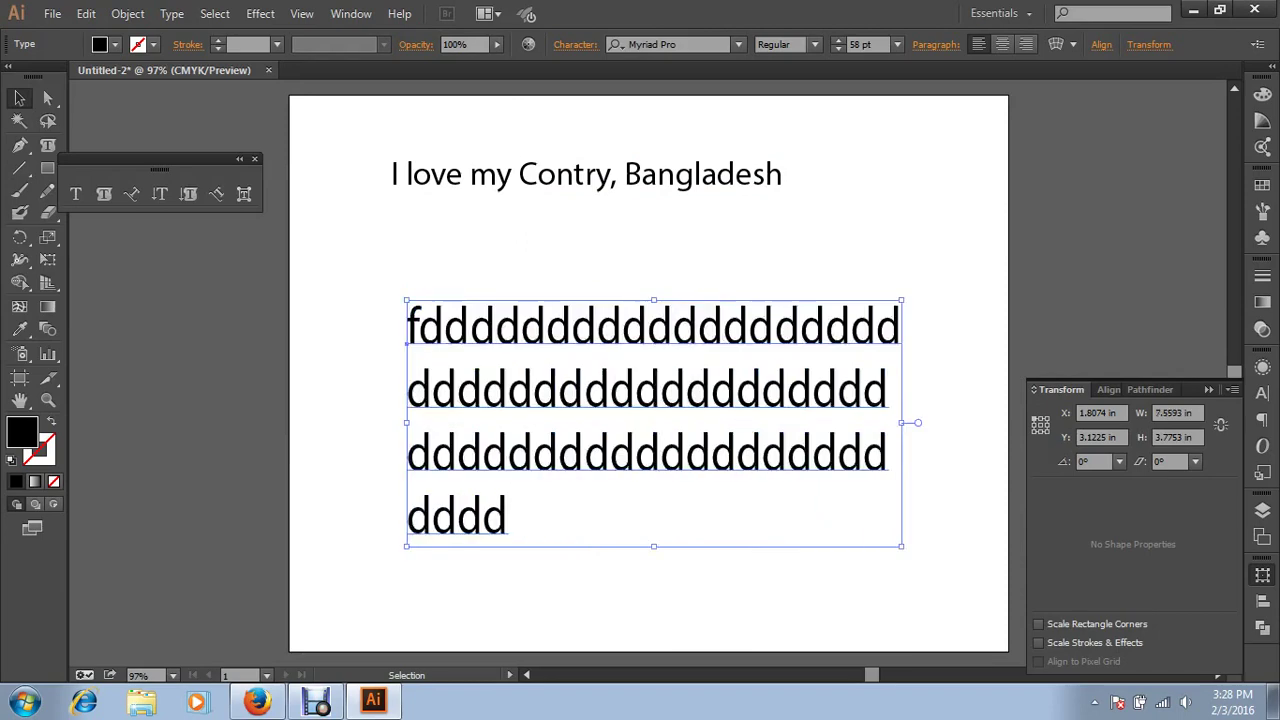
key("Delete")
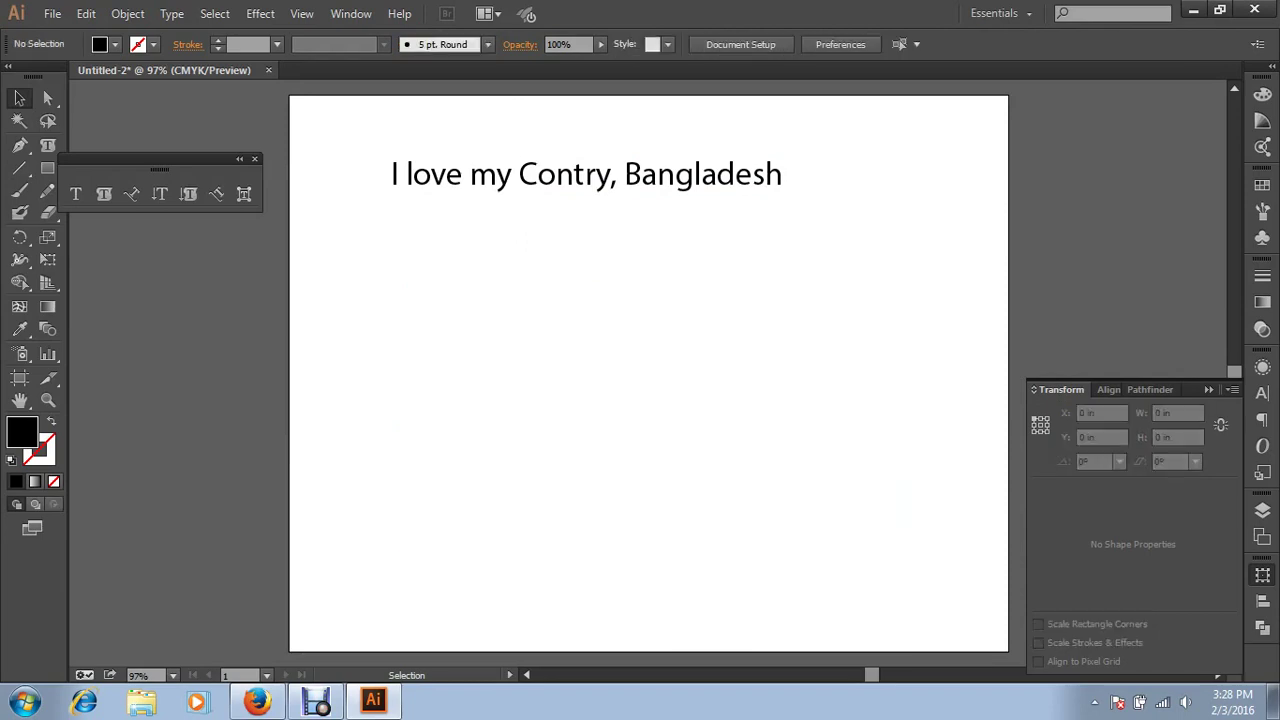
Use Touch Type to widen, enlarge and rotate the 'v' in 'love' into a chevron
left_click(392, 172)
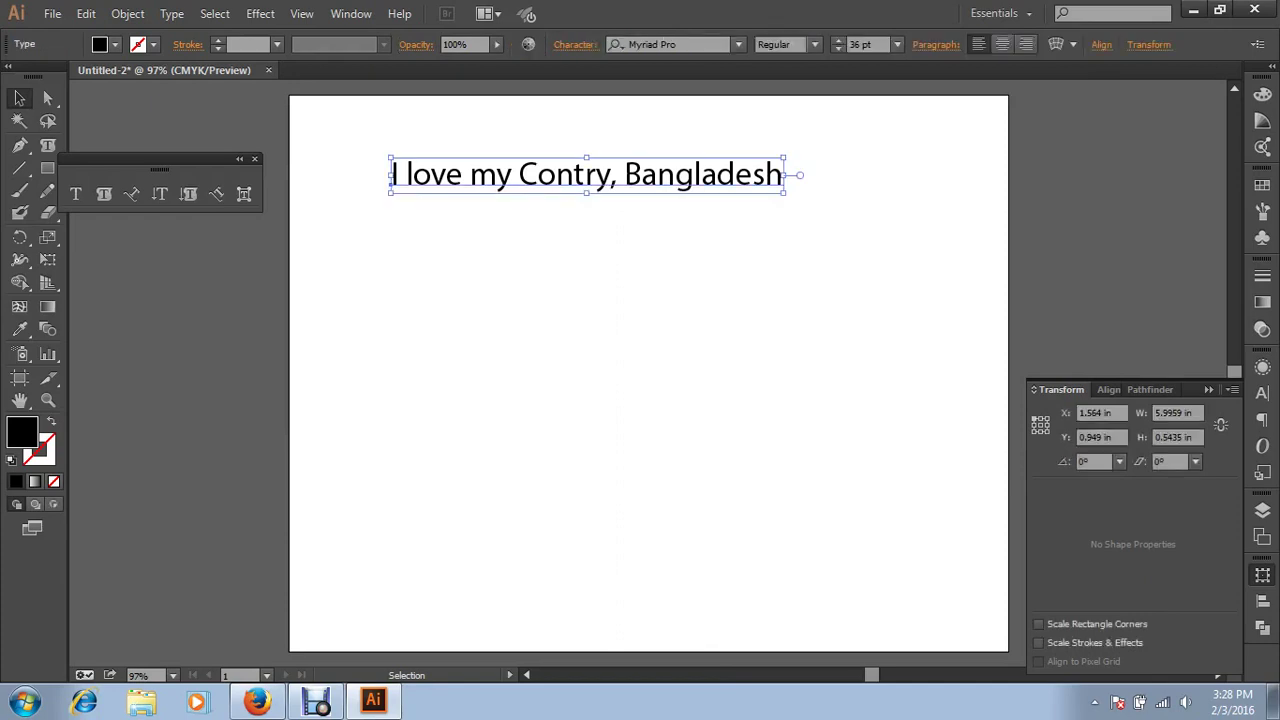
key("a")
key("v")
left_click(244, 193)
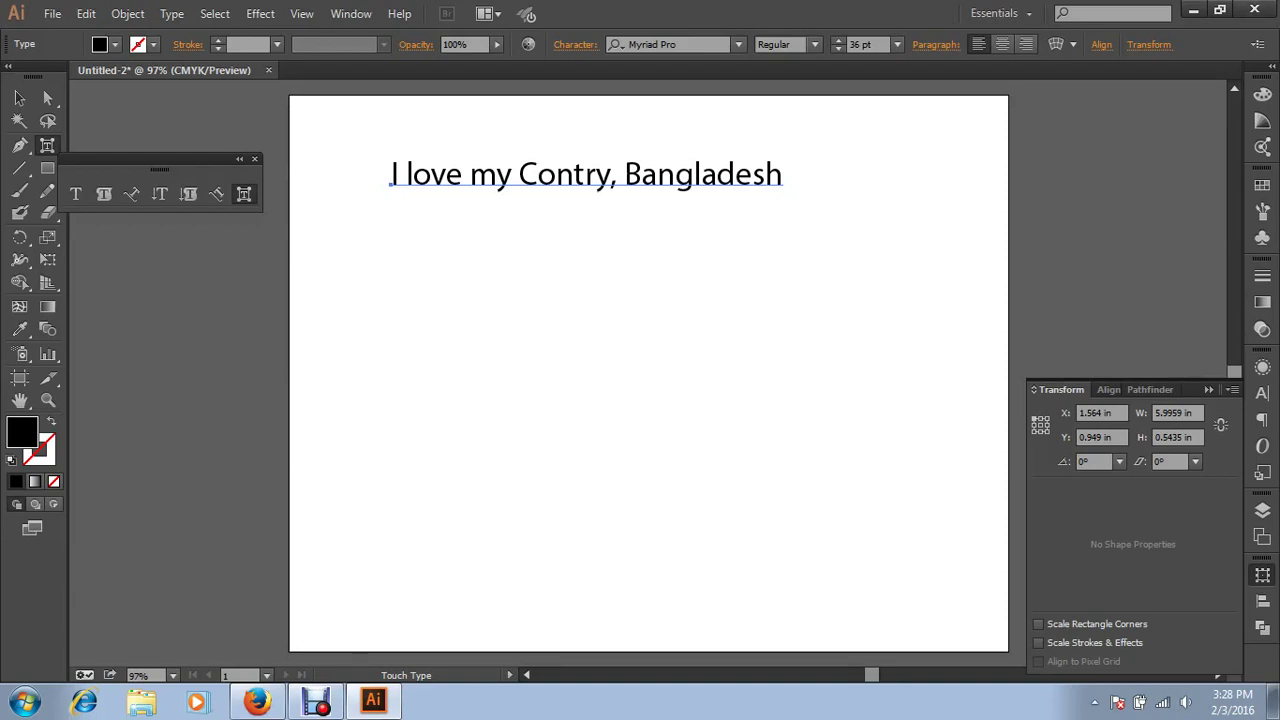
left_click(440, 178)
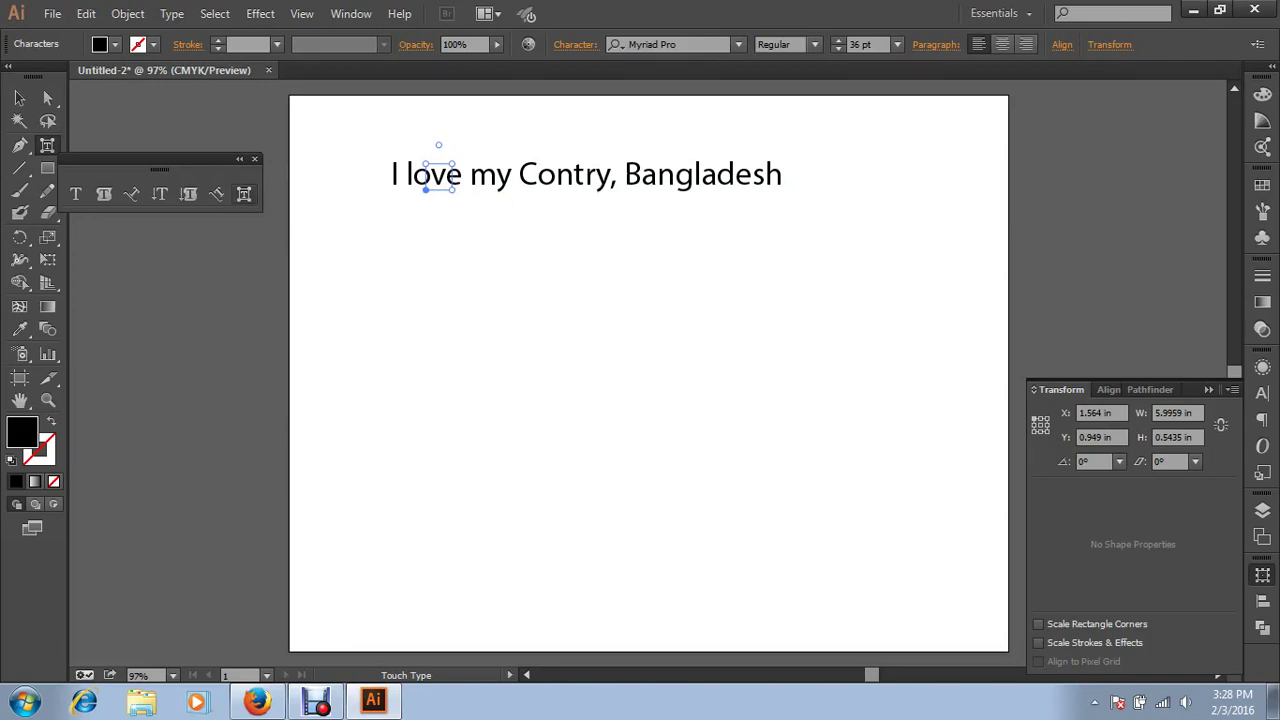
left_click_drag(456, 189, 471, 189)
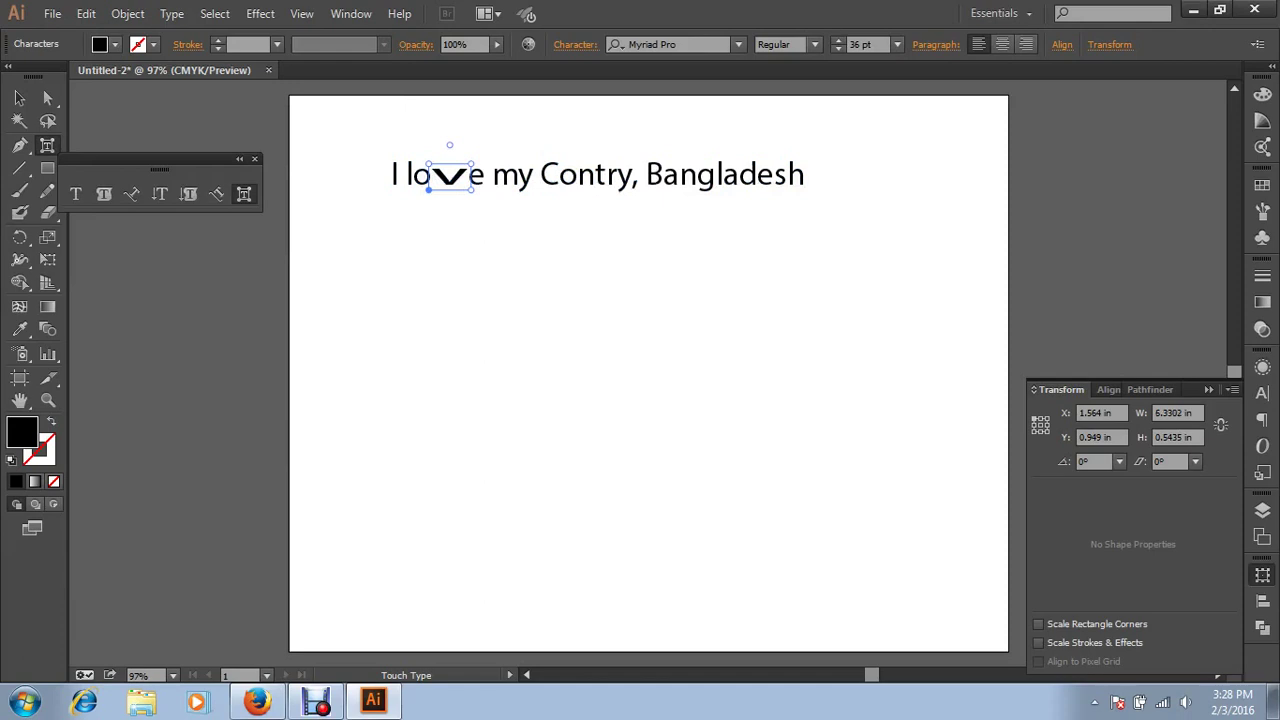
left_click_drag(471, 166, 538, 139)
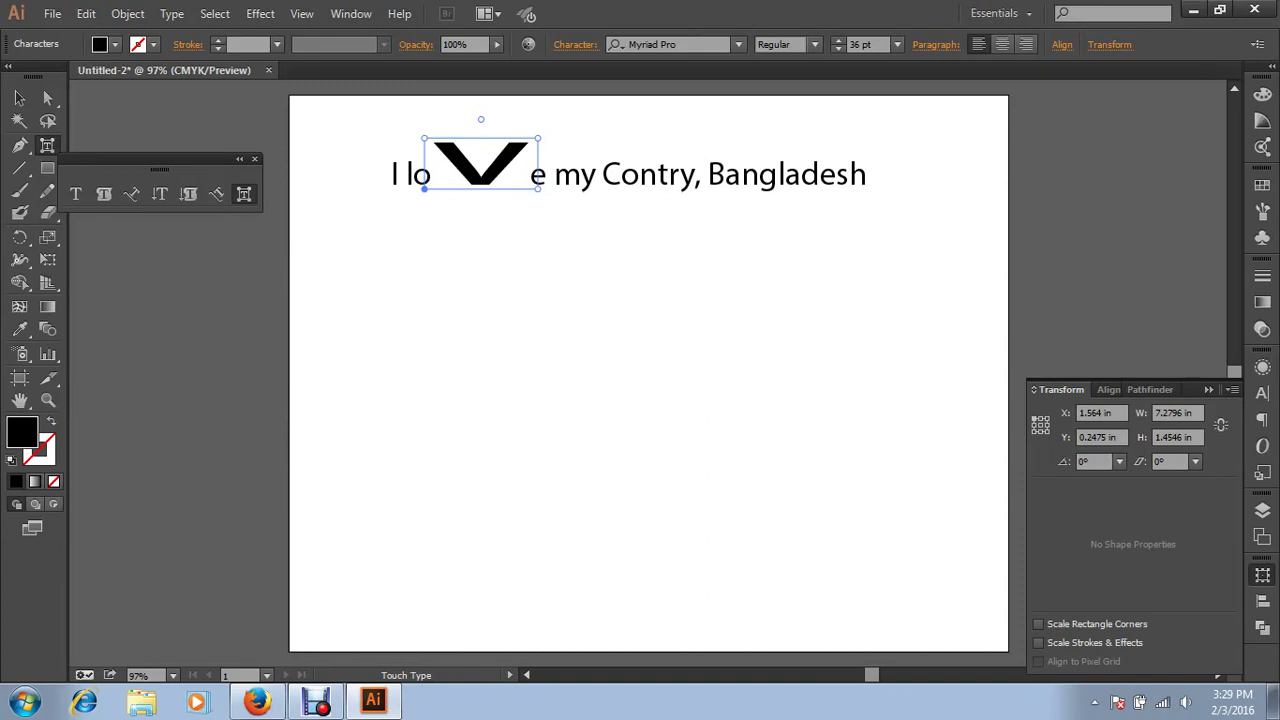
left_click_drag(481, 119, 440, 146)
Deselect the letter and select everything on the artboard
key("Escape")
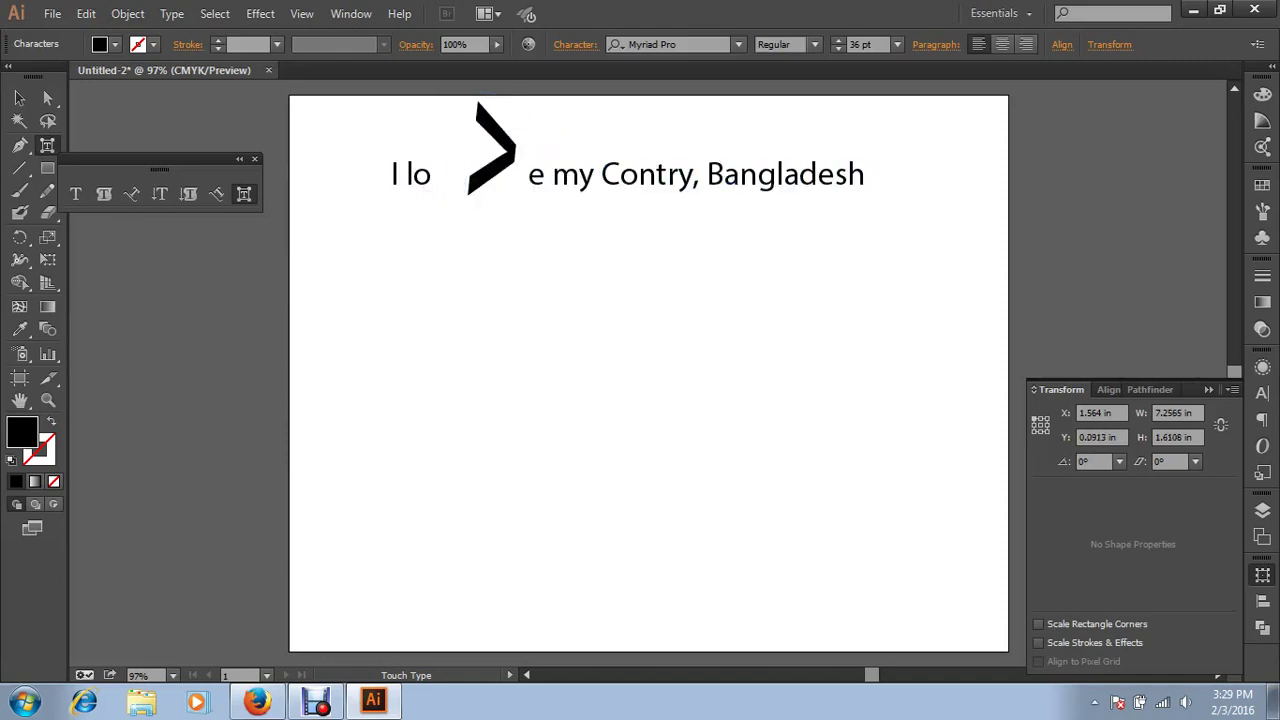
key("v")
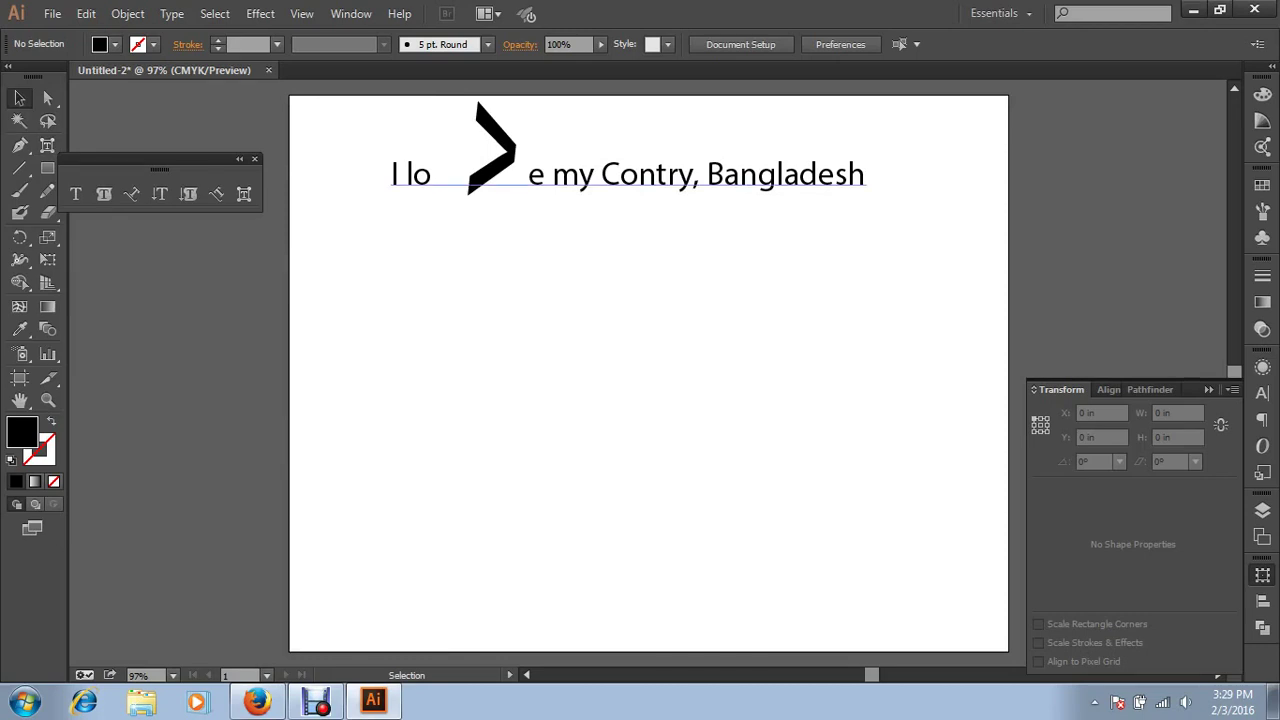
key("ctrl+a")
Delete the heading and chevron, and float the shape tools as a separate panel
key("Delete")
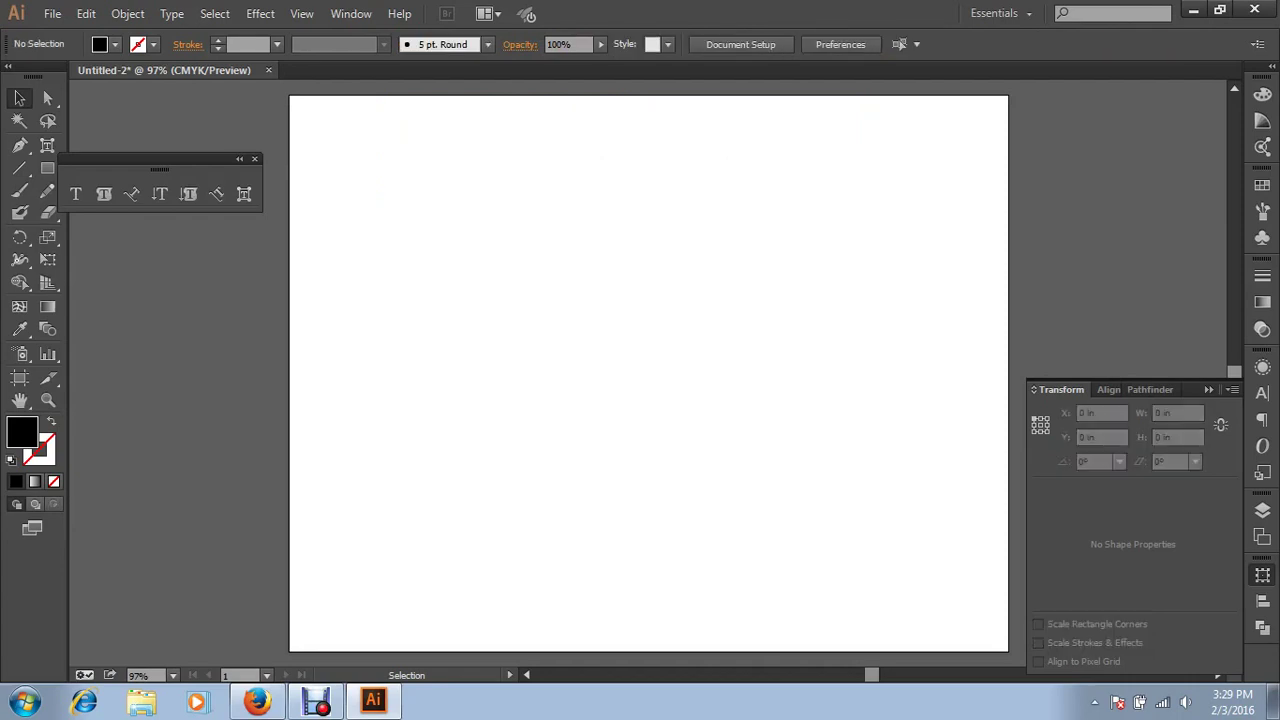
left_click(254, 159)
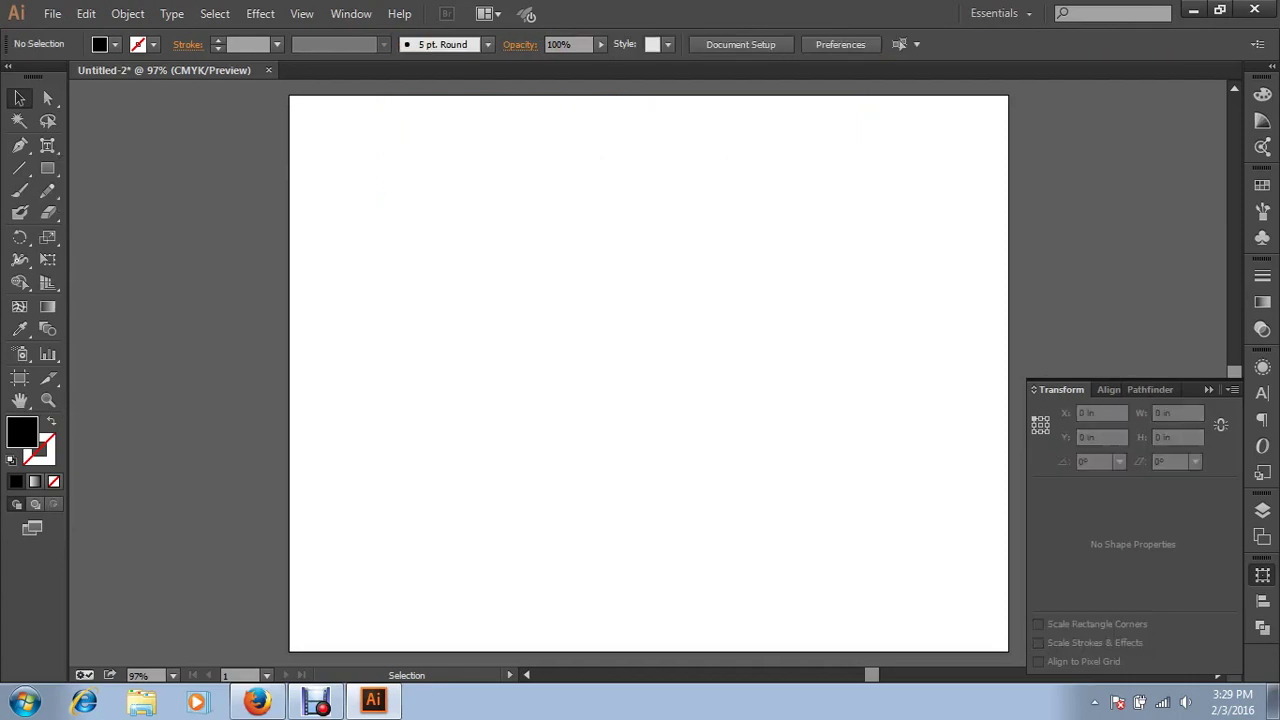
left_click(47, 168)
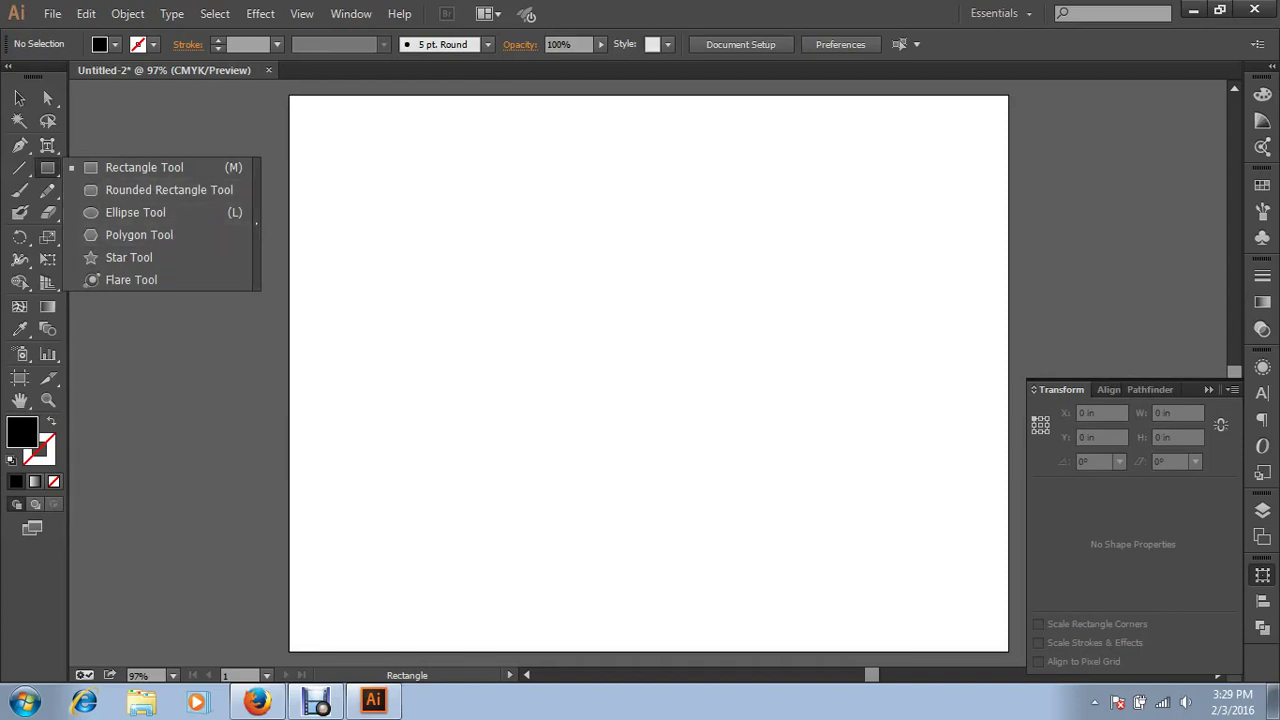
left_click(256, 223)
Draw a black-filled rectangle about 3.74 in by 3.48 in in the page's upper left
left_click(230, 180)
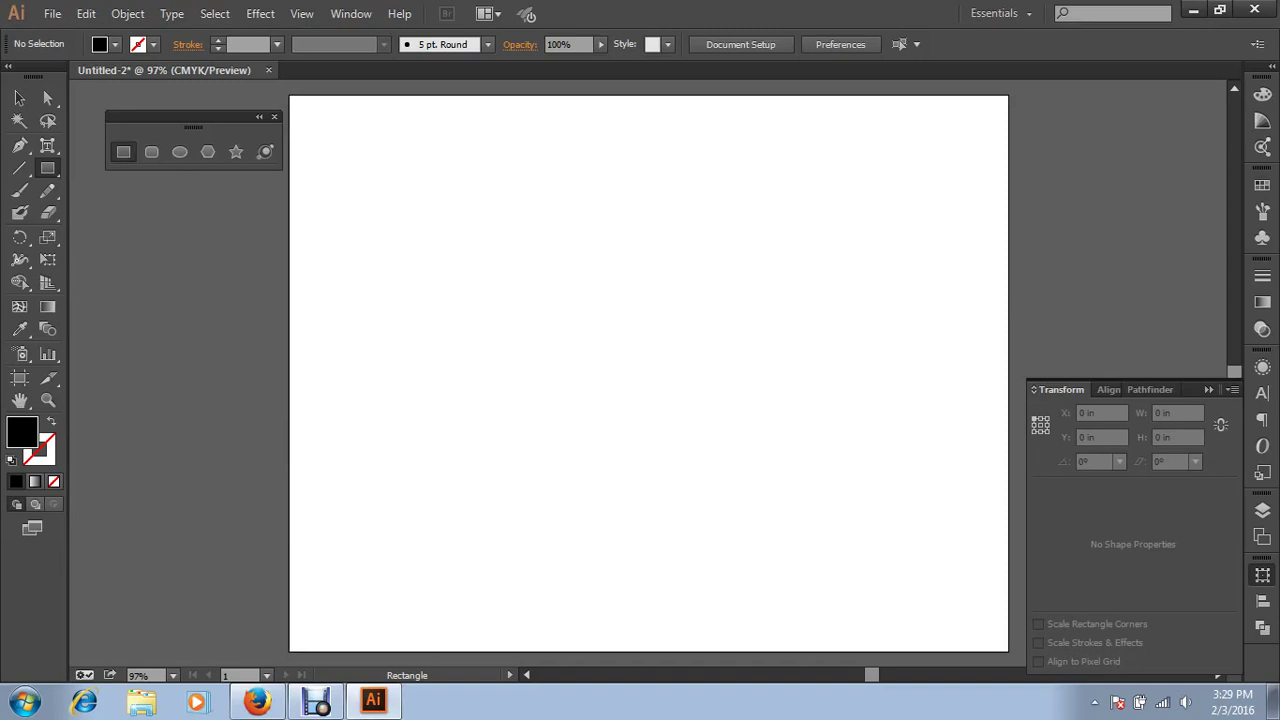
left_click_drag(429, 190, 674, 417)
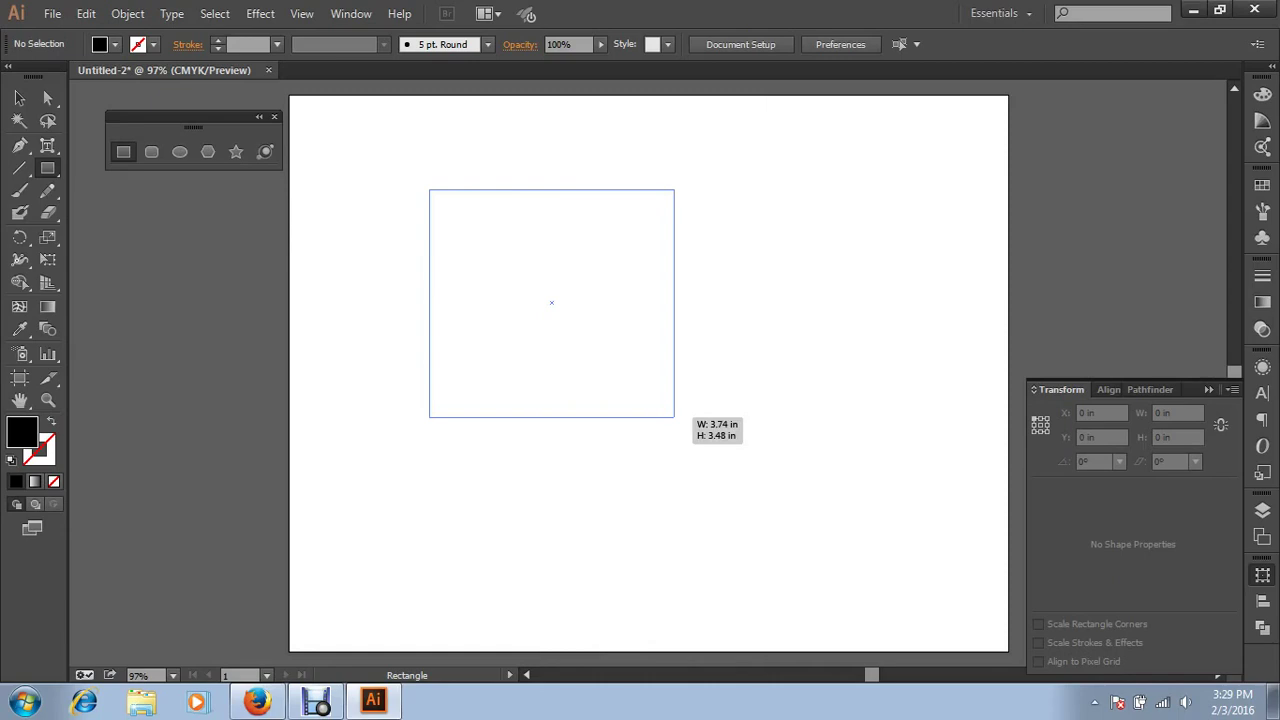
key("v")
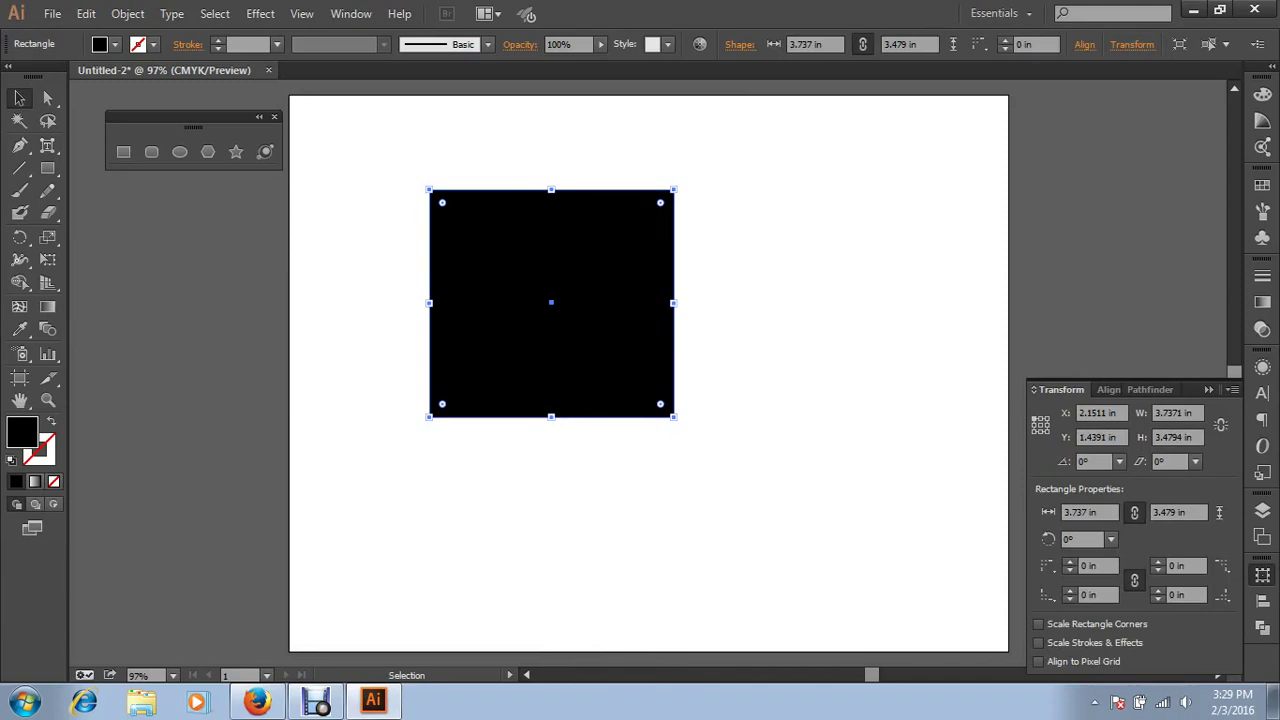
Fill the rectangle light blue with 50% cyan, keeping square corners, and deselect it
left_click(1262, 93)
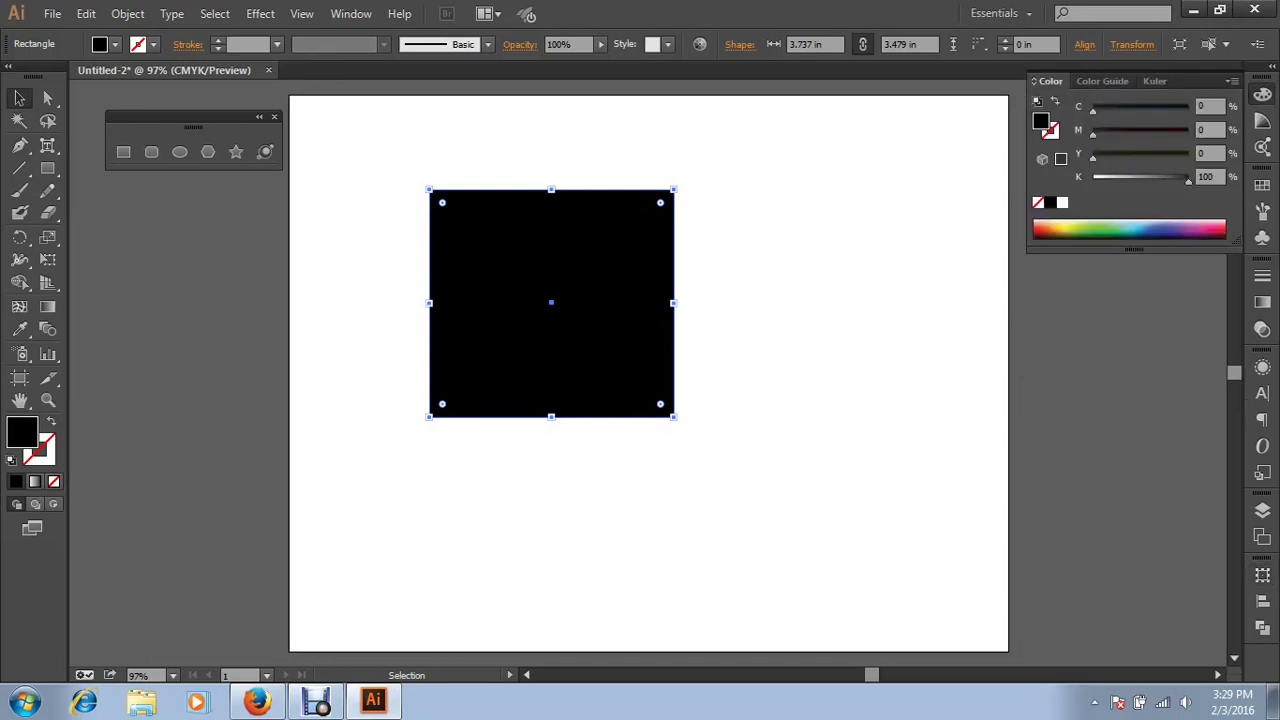
left_click(1062, 202)
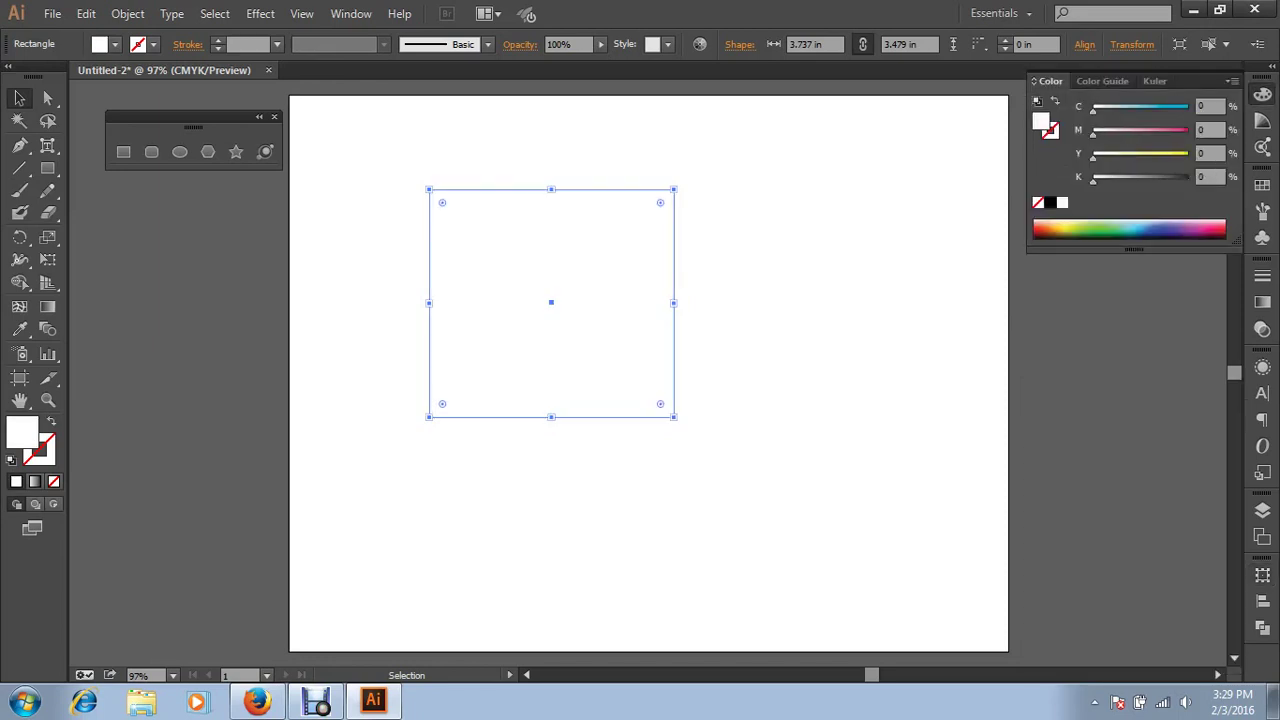
left_click_drag(1093, 107, 1140, 107)
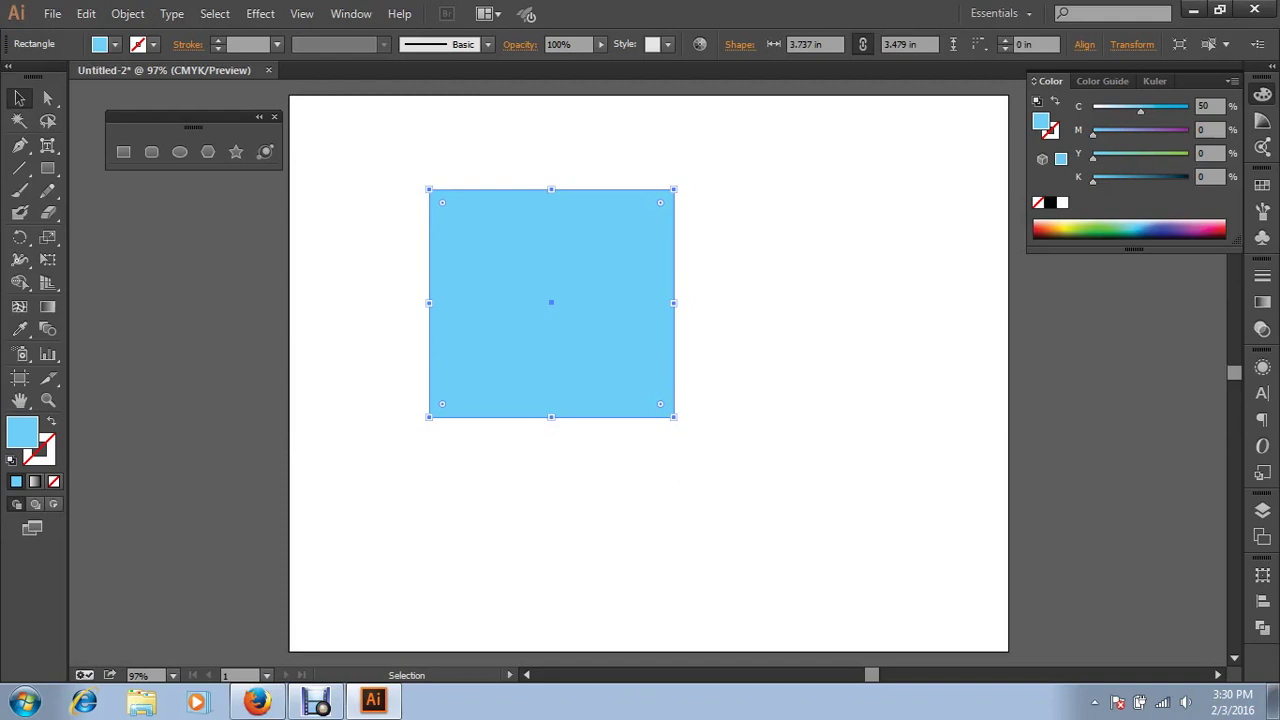
mouse_move(660, 202)
left_mouse_down()
mouse_move(551, 326)
mouse_move(640, 222)
mouse_move(745, 205)
left_mouse_up()
left_click(746, 213)
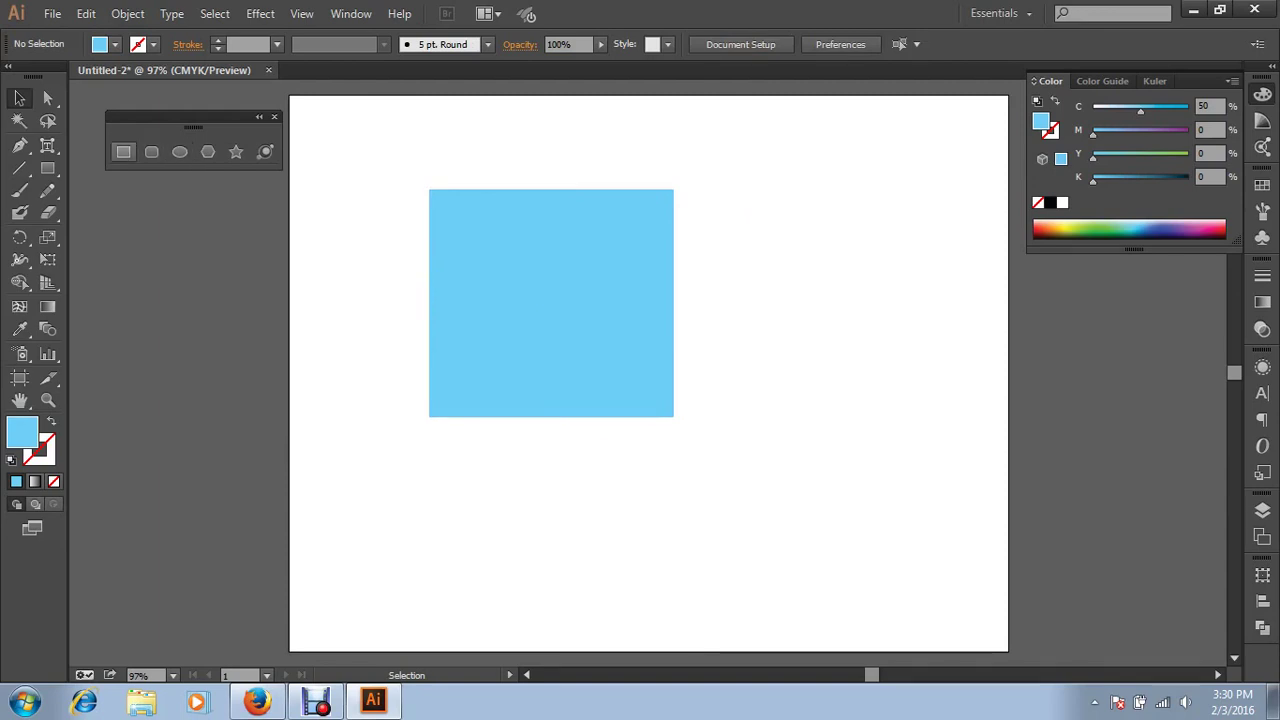
left_click(551, 302)
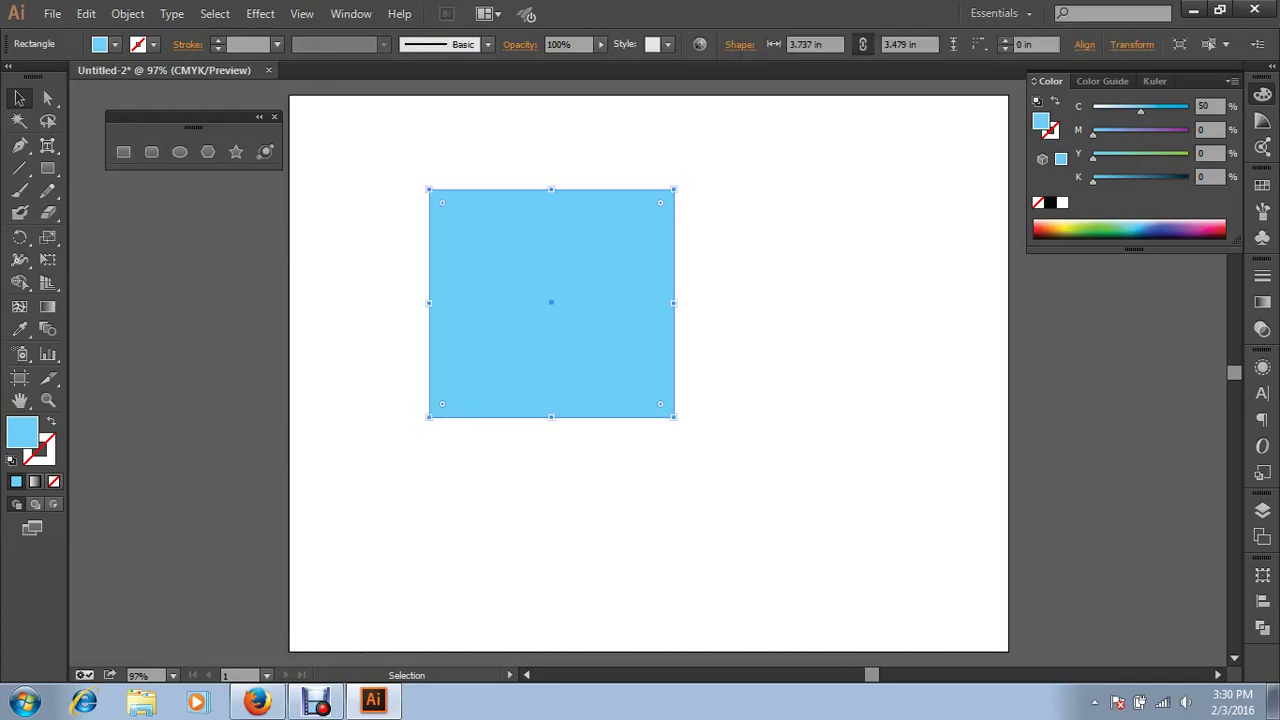
left_click_drag(660, 202, 639, 223)
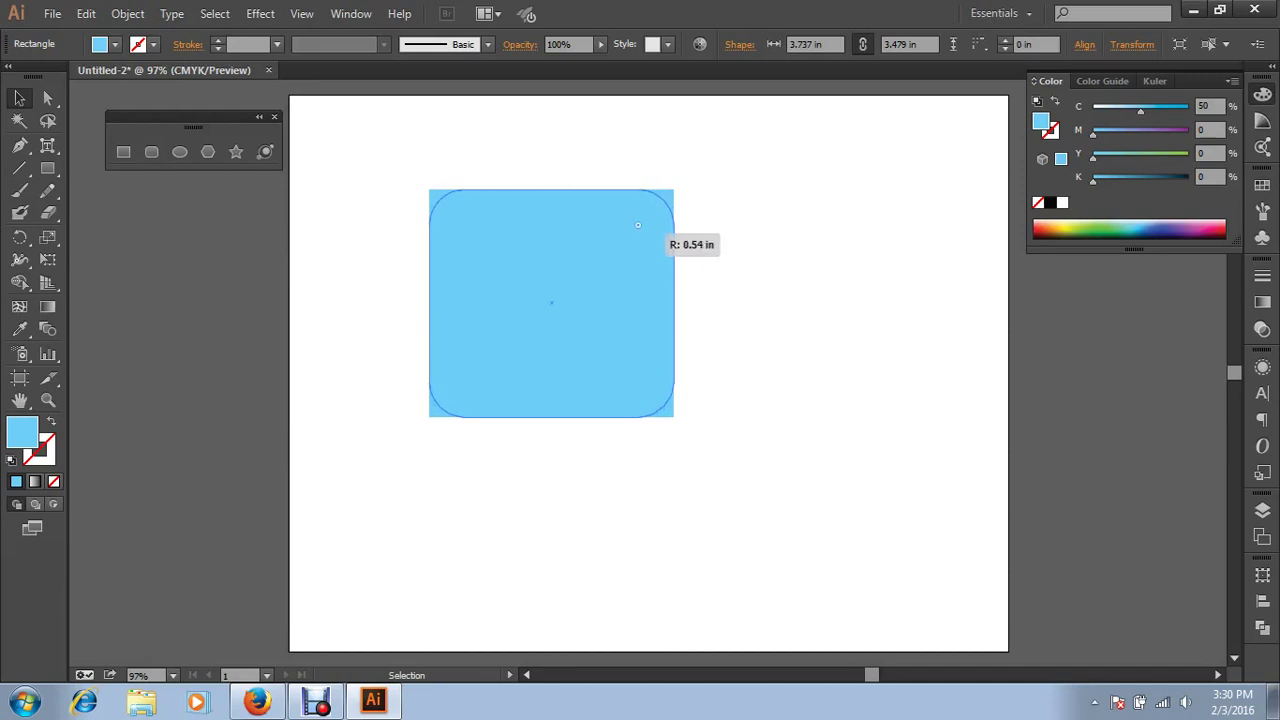
mouse_move(639, 223)
left_mouse_down()
mouse_move(608, 254)
mouse_move(682, 175)
left_mouse_up()
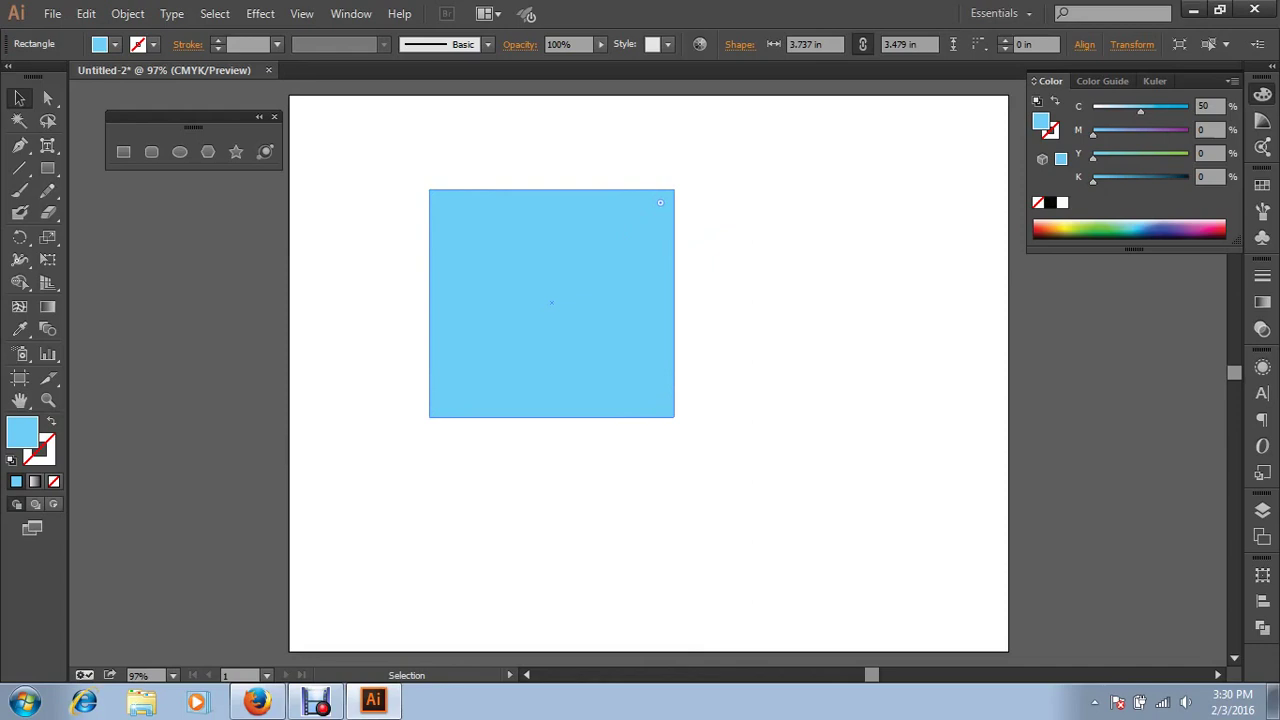
left_click(700, 228)
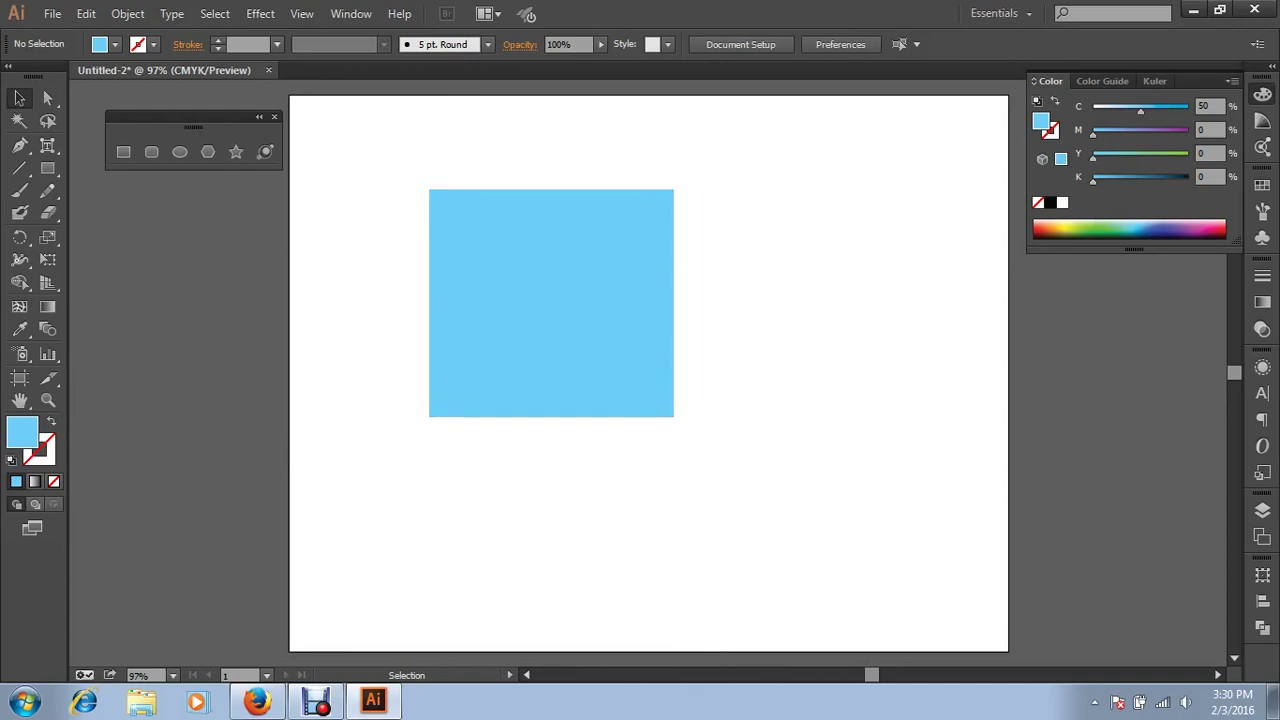
left_click(551, 302)
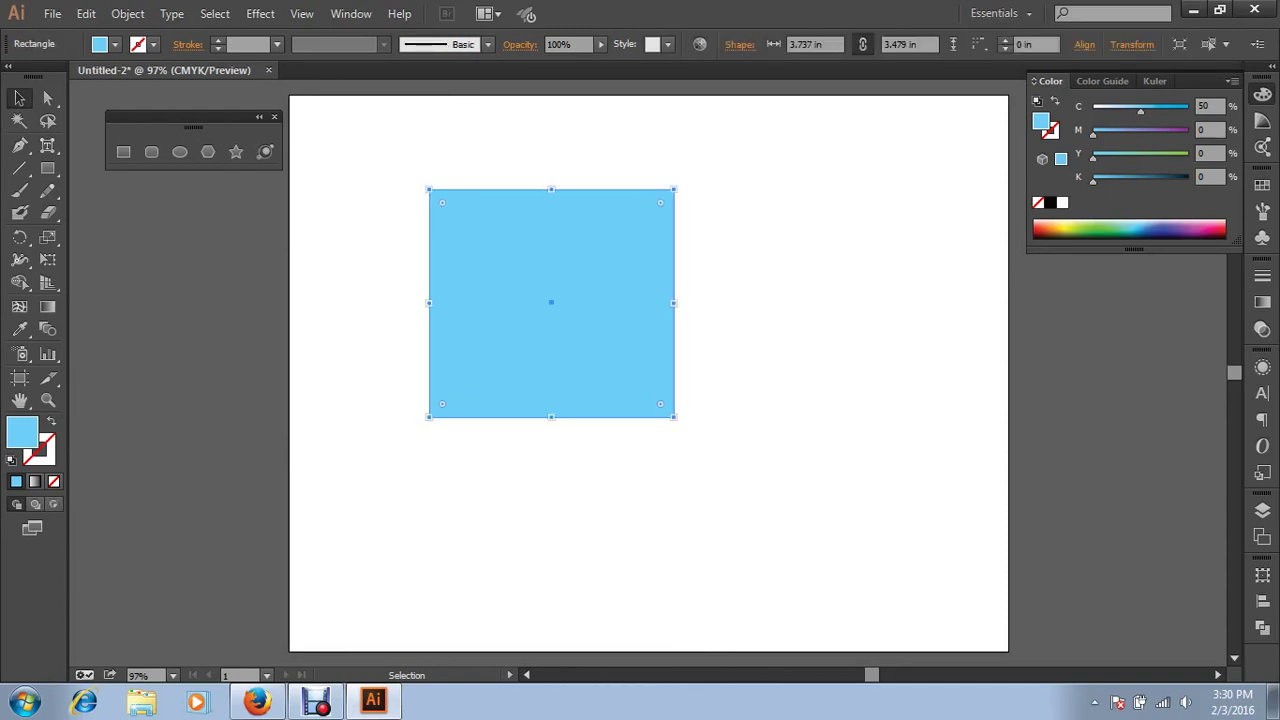
mouse_move(660, 202)
left_mouse_down()
mouse_move(635, 227)
mouse_move(686, 182)
left_mouse_up()
key("ctrl+shift+a")
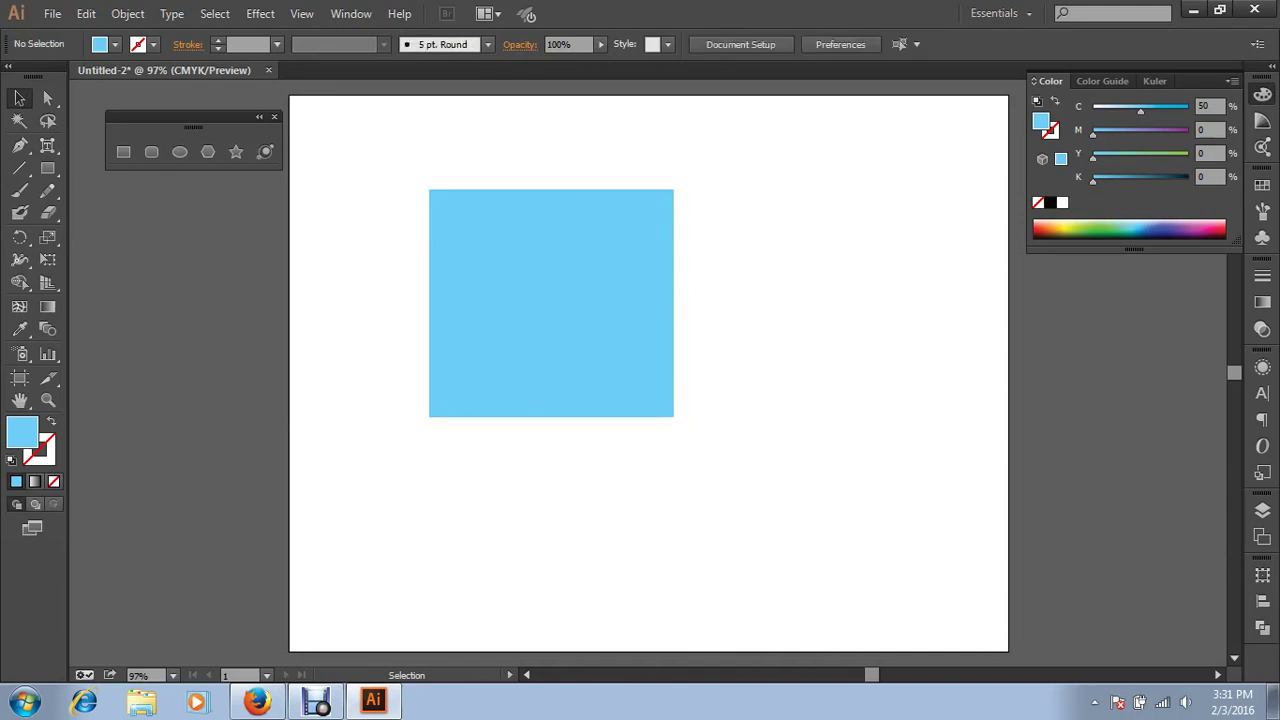
key("ctrl+a")
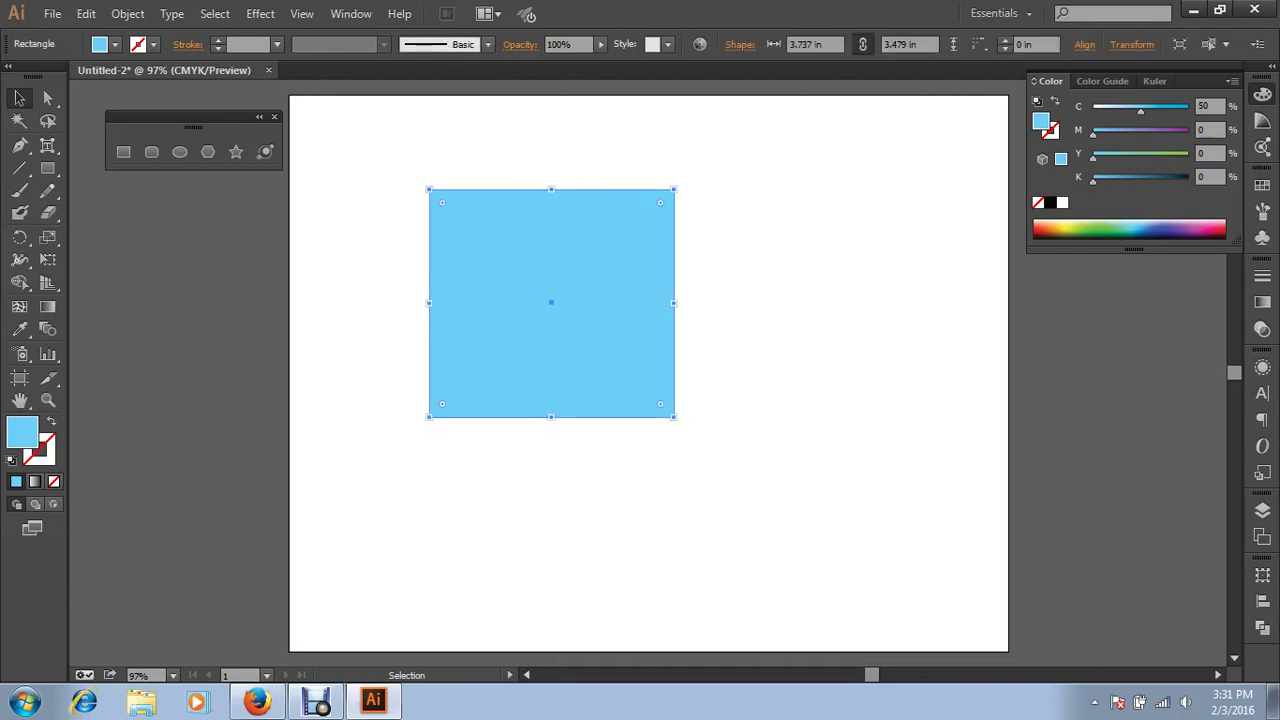
key("ctrl+shift+a")
Round the square's top-left corner to 1 in with Direct Selection
key("a")
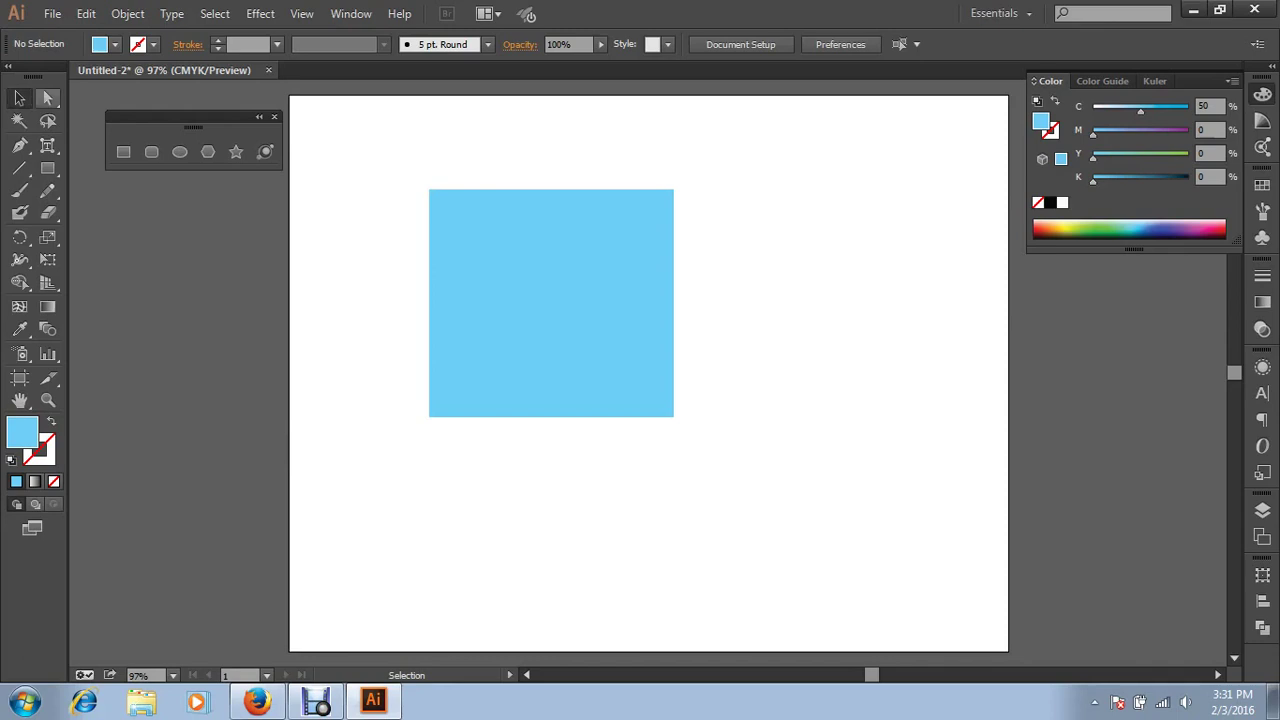
left_click(47, 97)
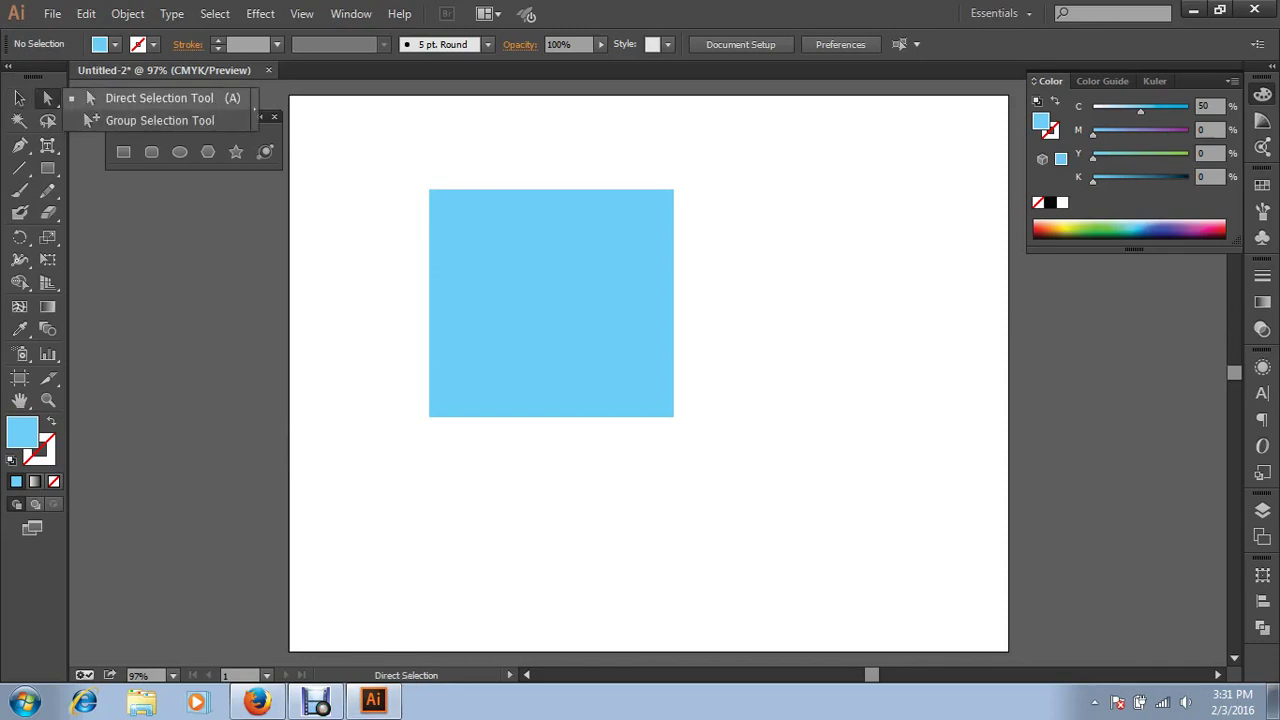
key("Escape")
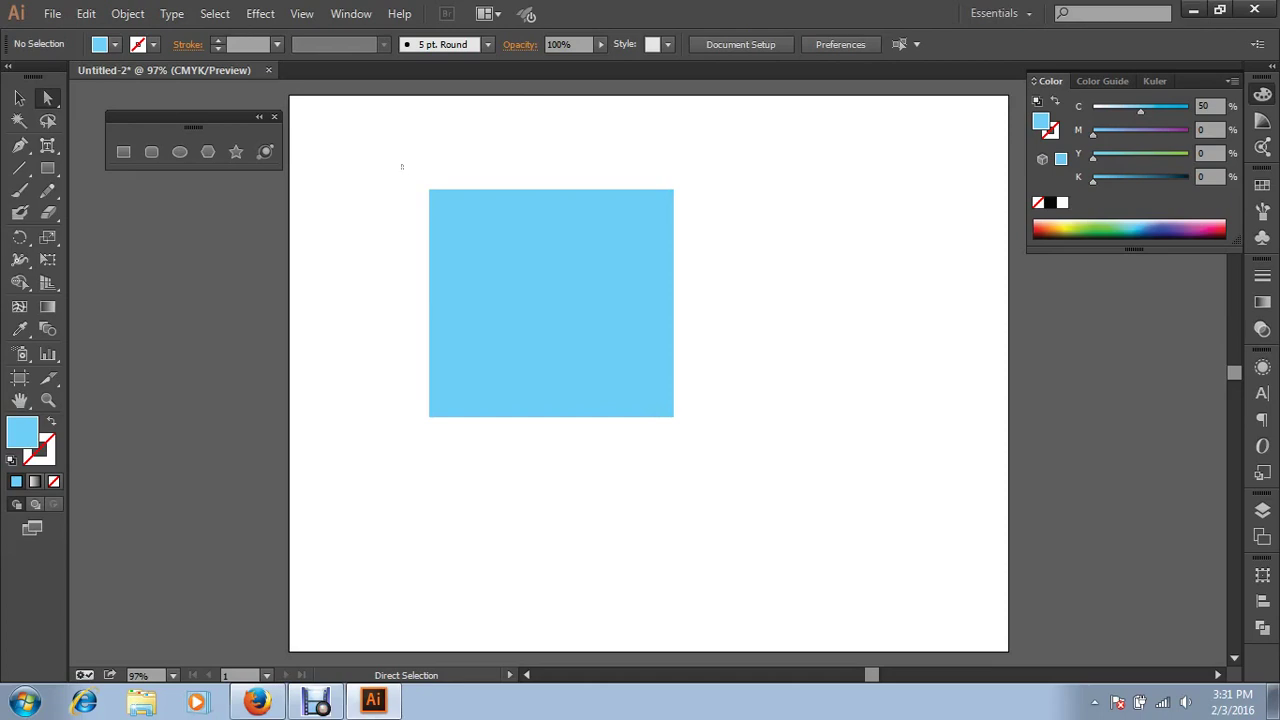
left_click_drag(401, 166, 442, 202)
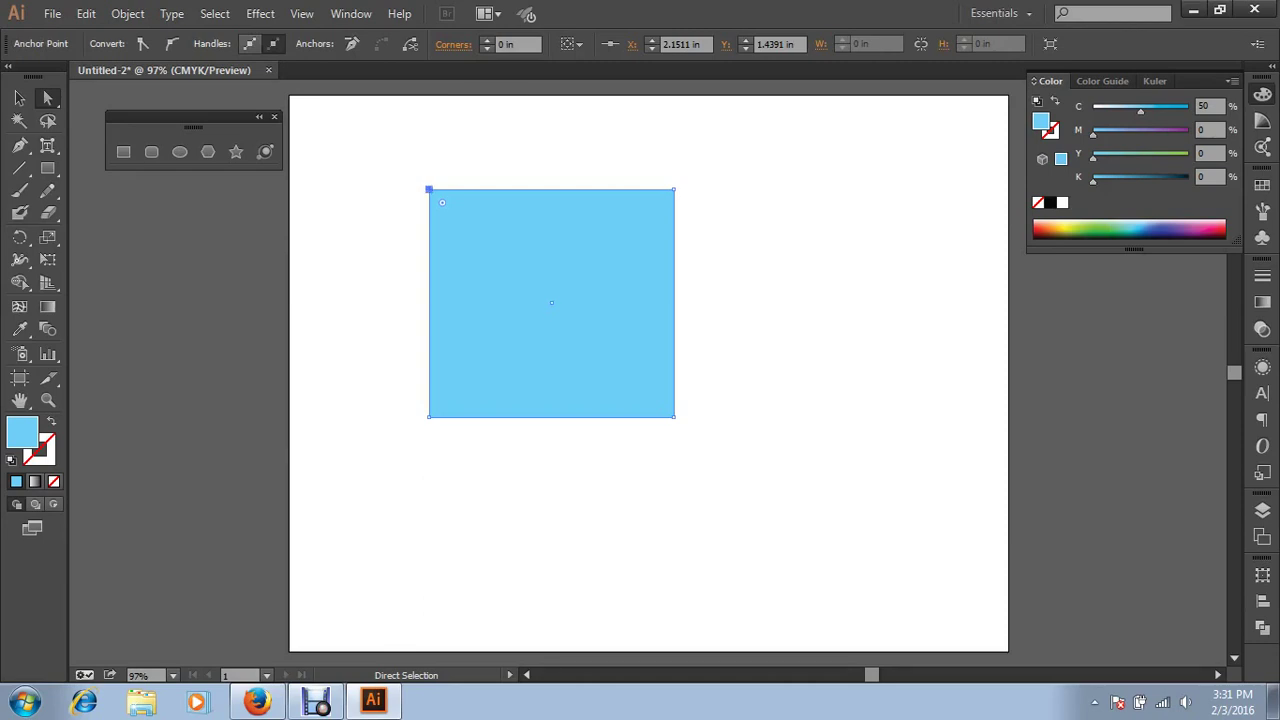
left_click_drag(442, 202, 494, 255)
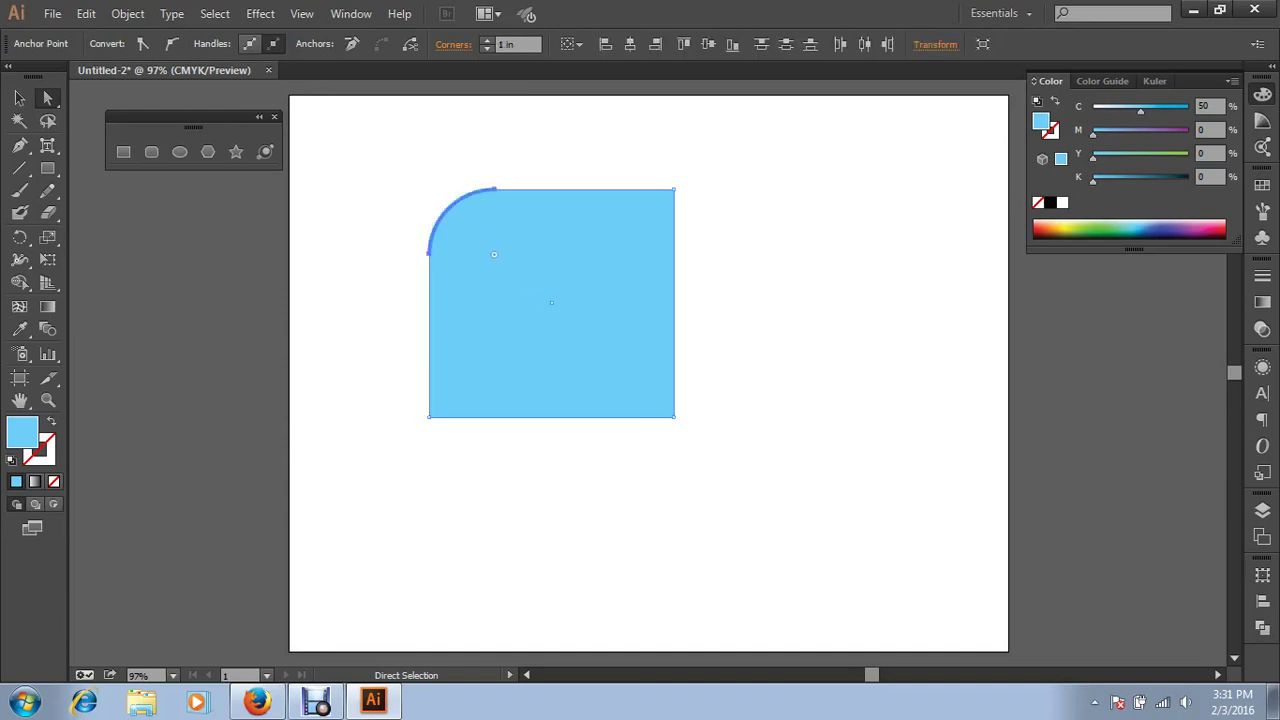
key("ctrl+shift+a")
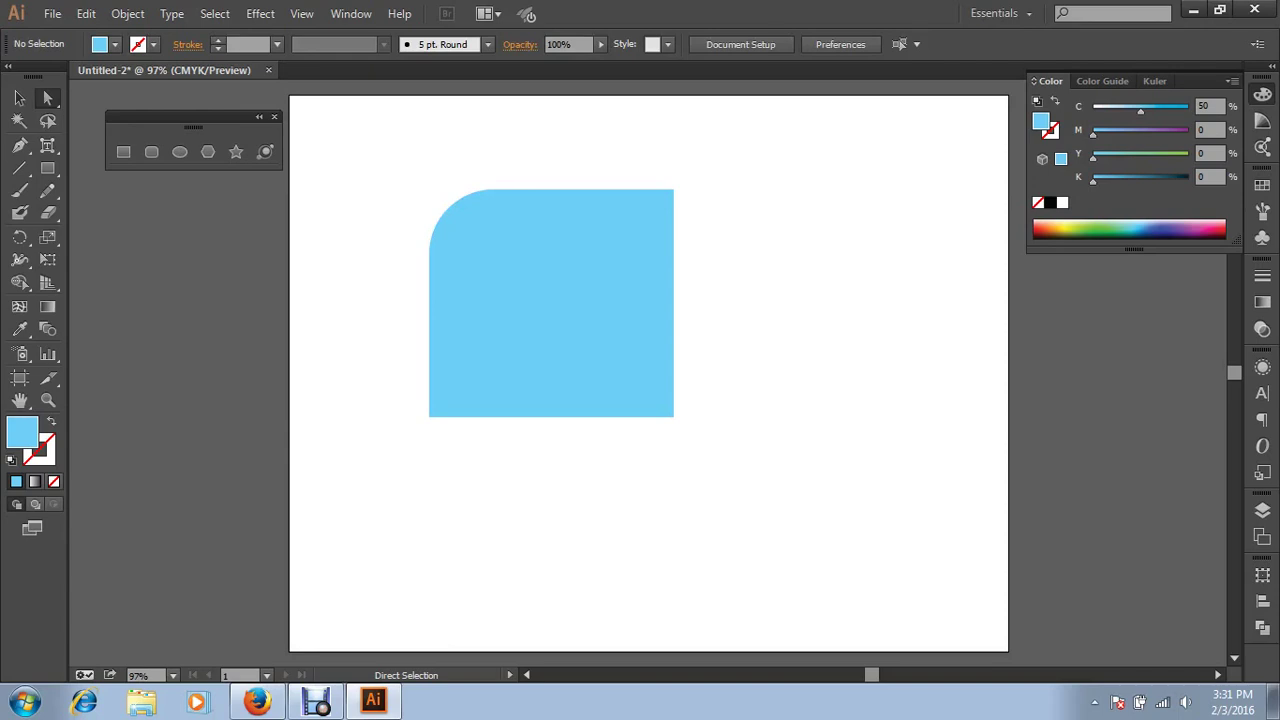
Round the square's bottom-right corner to 1 in, giving a leaf shape
left_click_drag(741, 510, 646, 360)
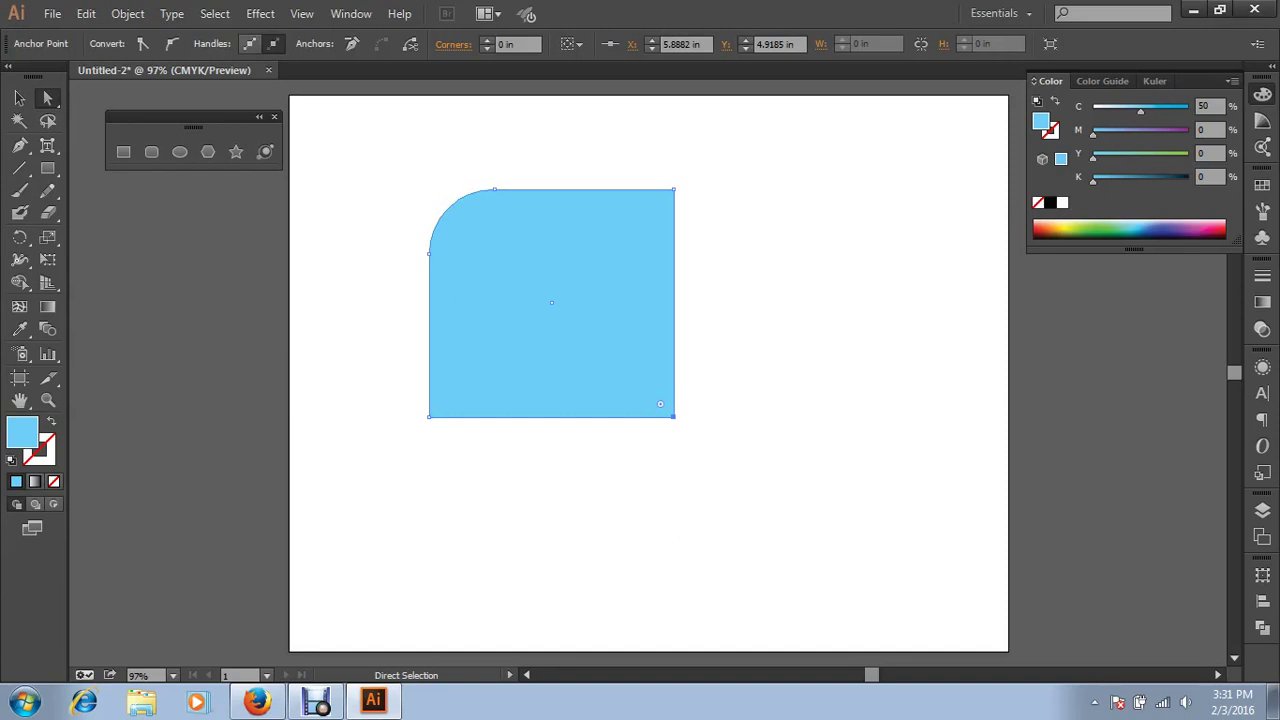
left_click(674, 416)
left_click_drag(660, 404, 608, 352)
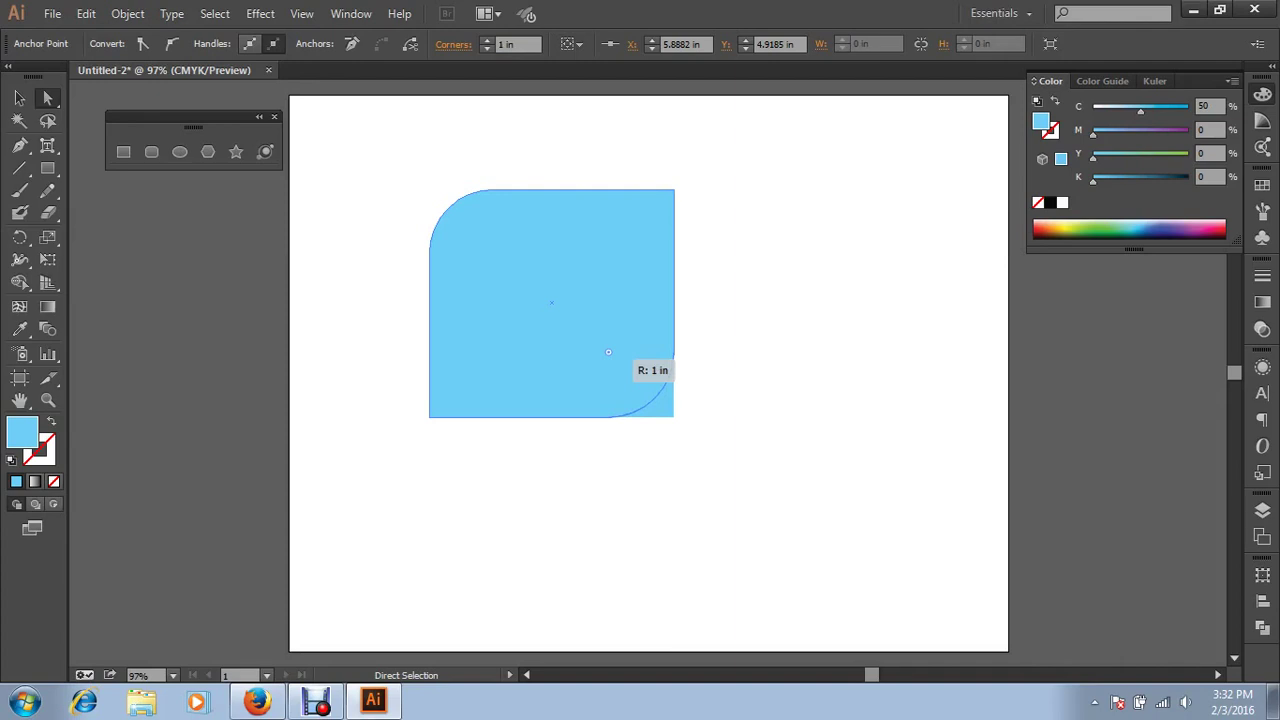
left_click_drag(608, 352, 608, 352)
key("ctrl+shift+a")
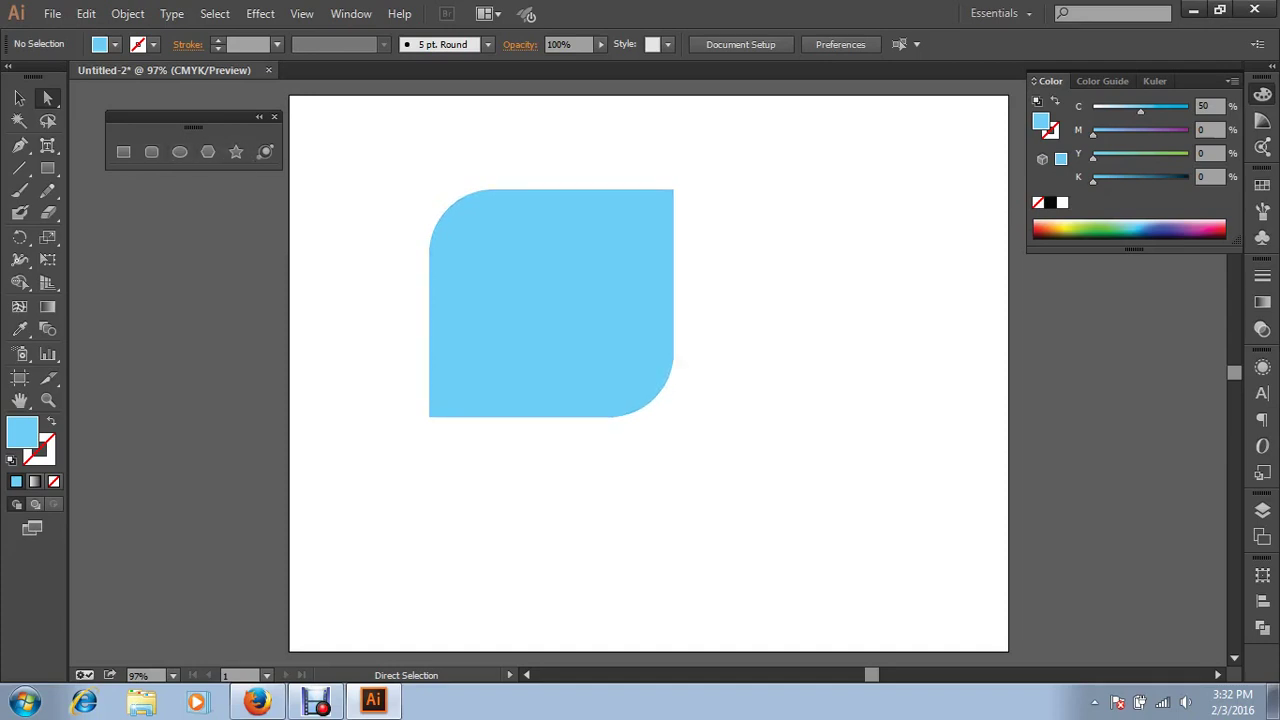
Select the rounded blue shape and delete it
key("ctrl+a")
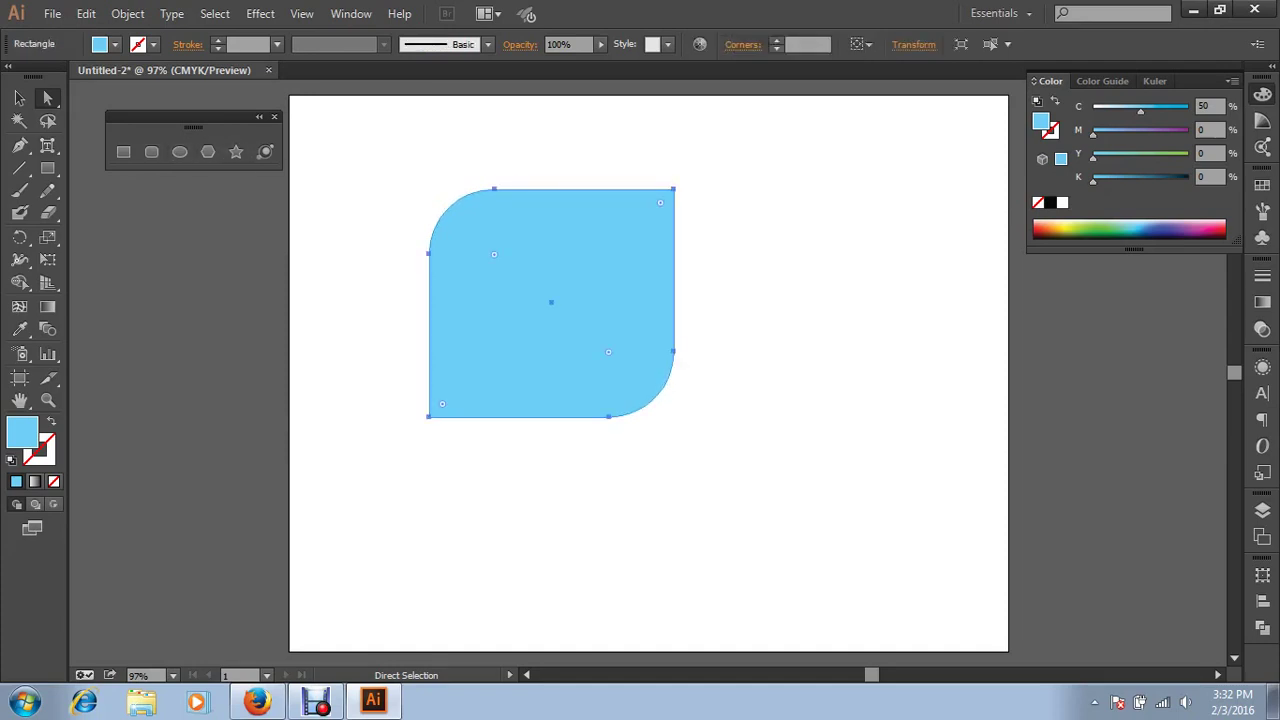
key("Delete")
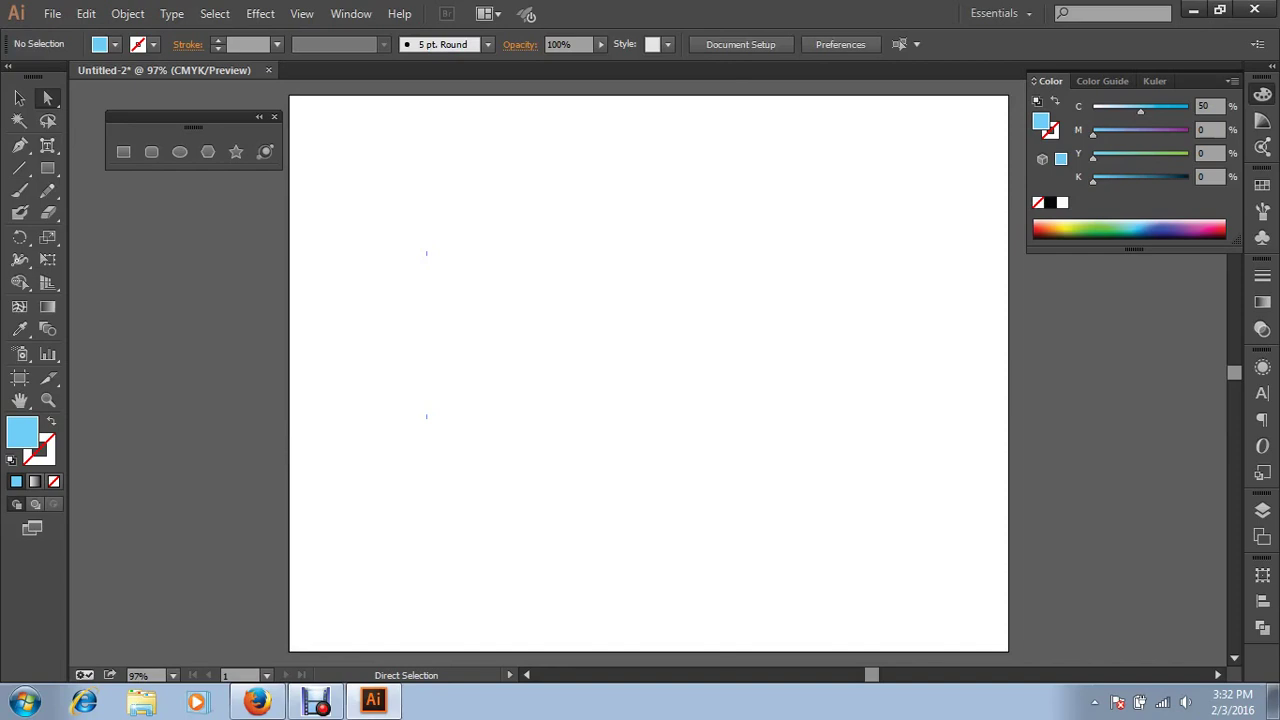
key("p")
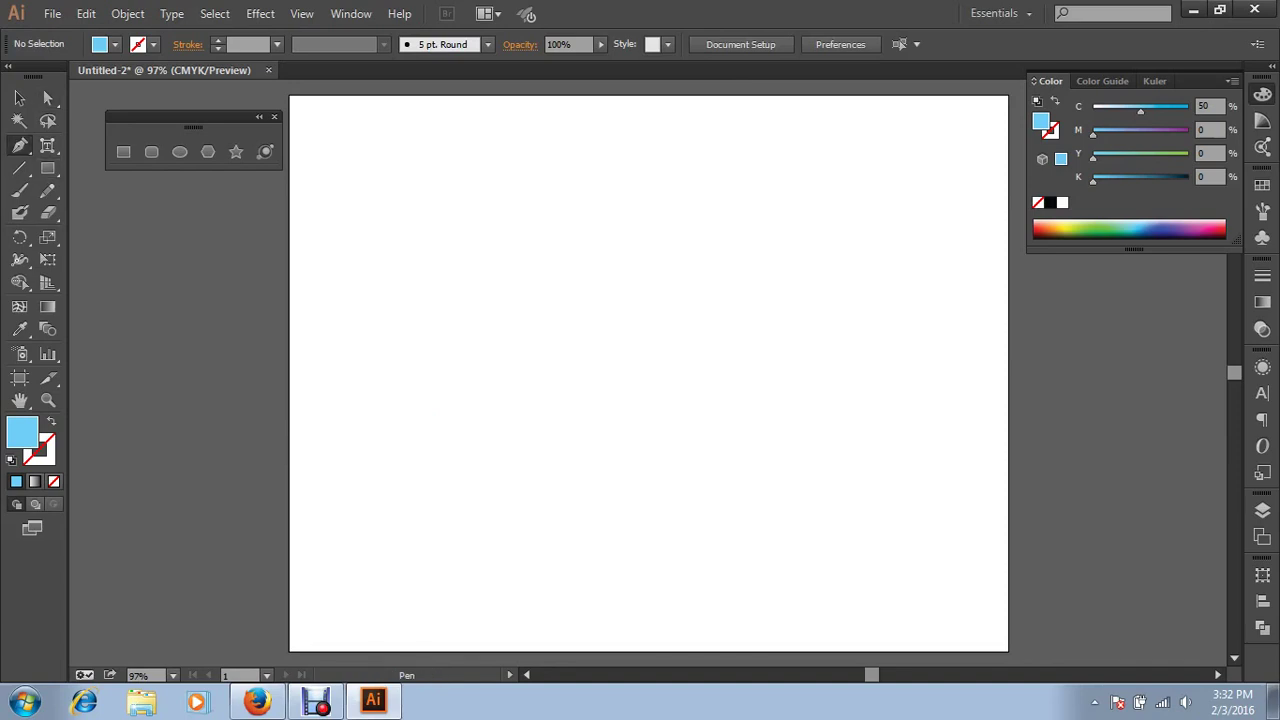
Draw a closed eight-point light blue polygon with the Pen across the page's left half
left_click(353, 386)
left_click(434, 187)
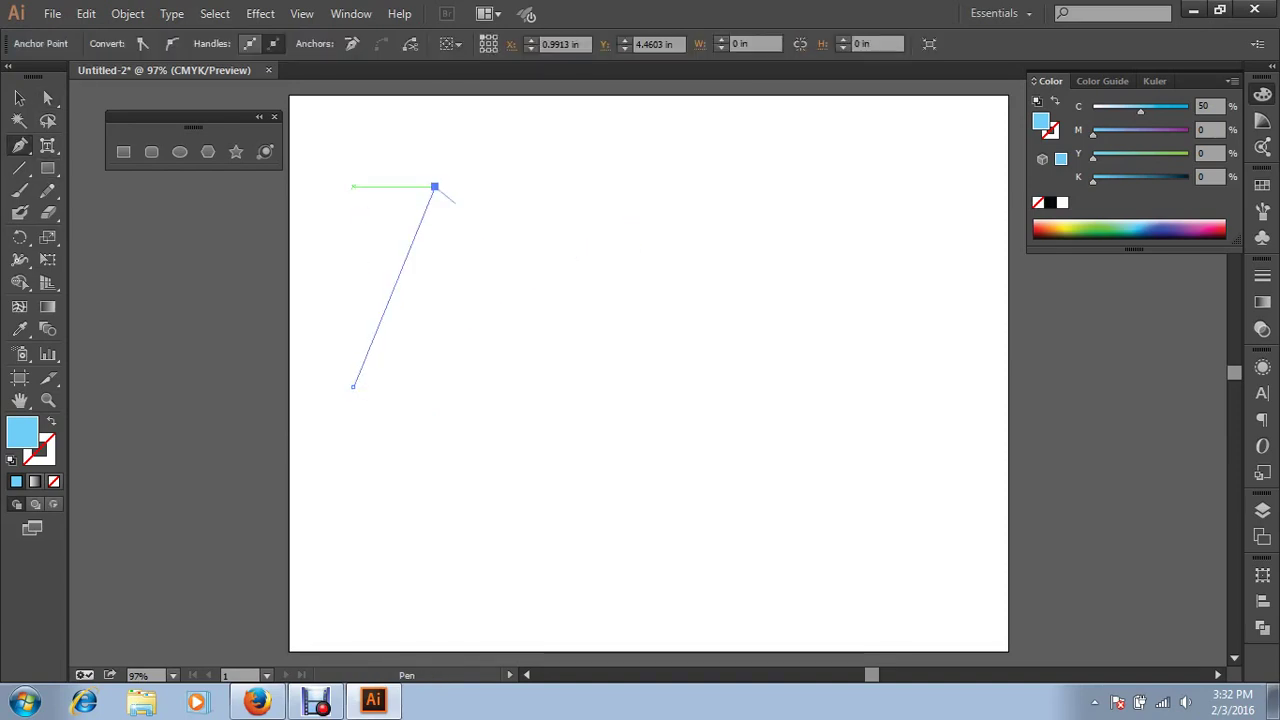
left_click(508, 270)
left_click(730, 174)
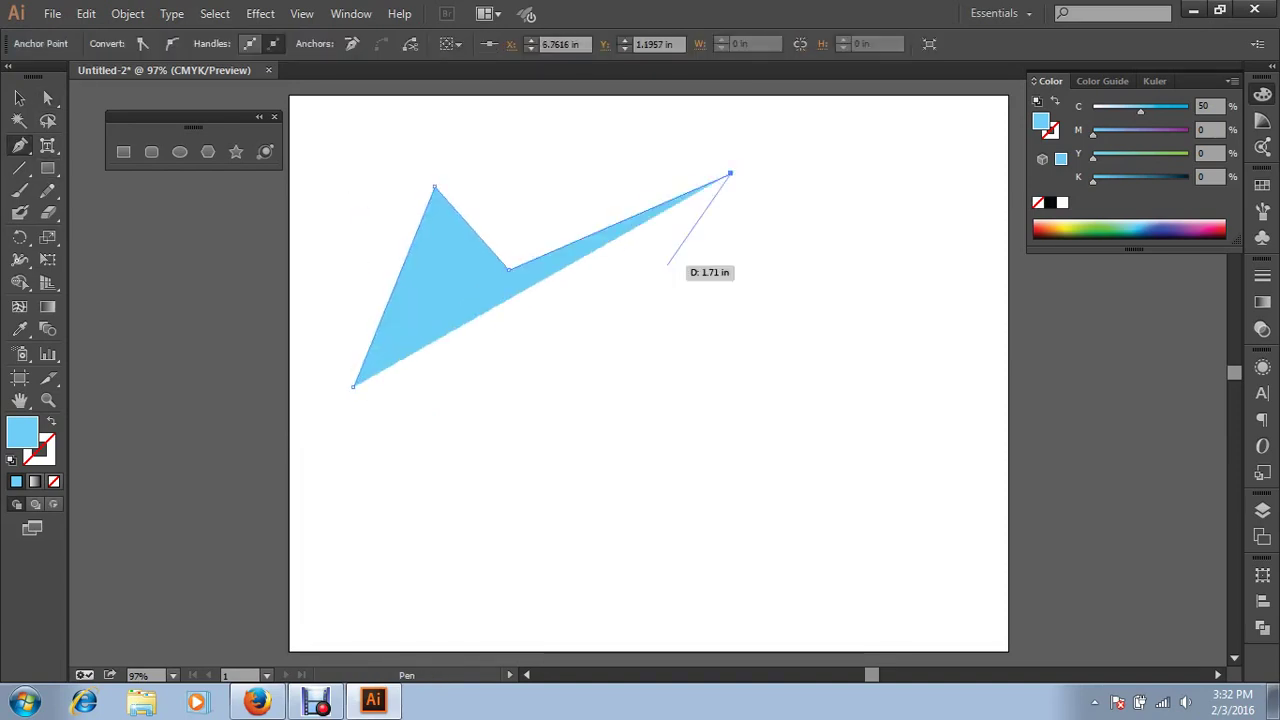
left_click(668, 265)
left_click(735, 293)
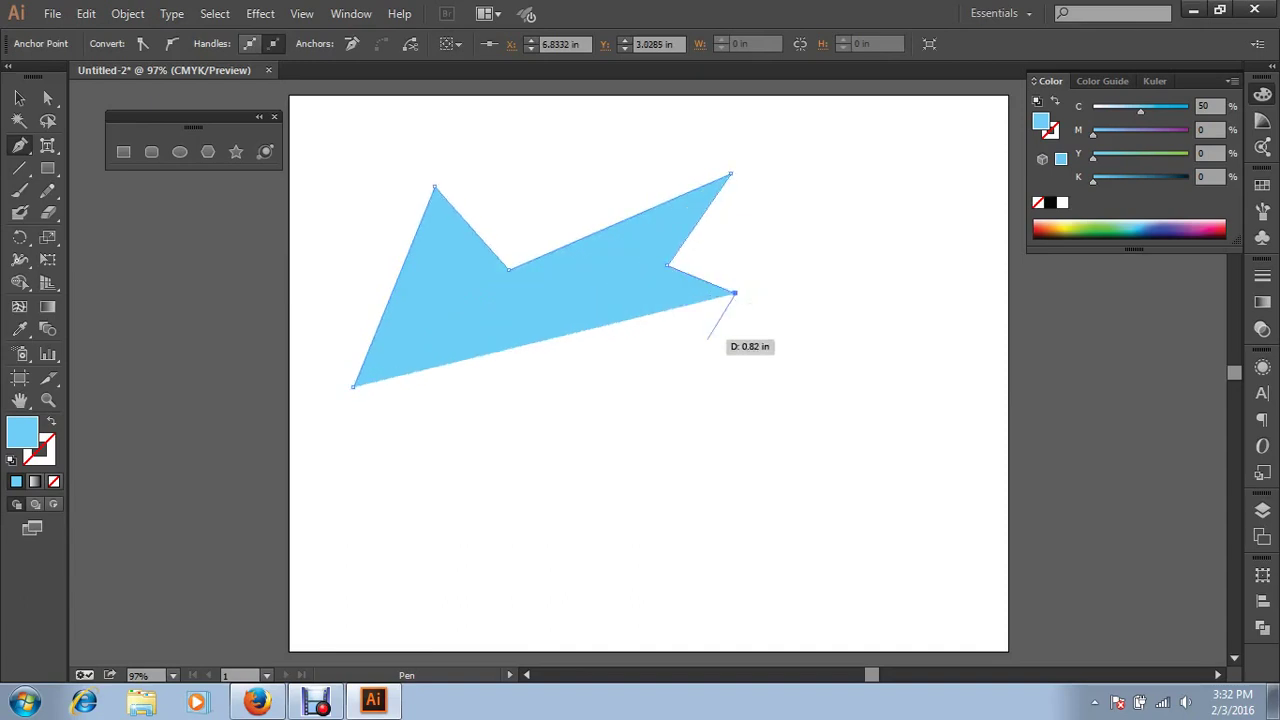
left_click(656, 484)
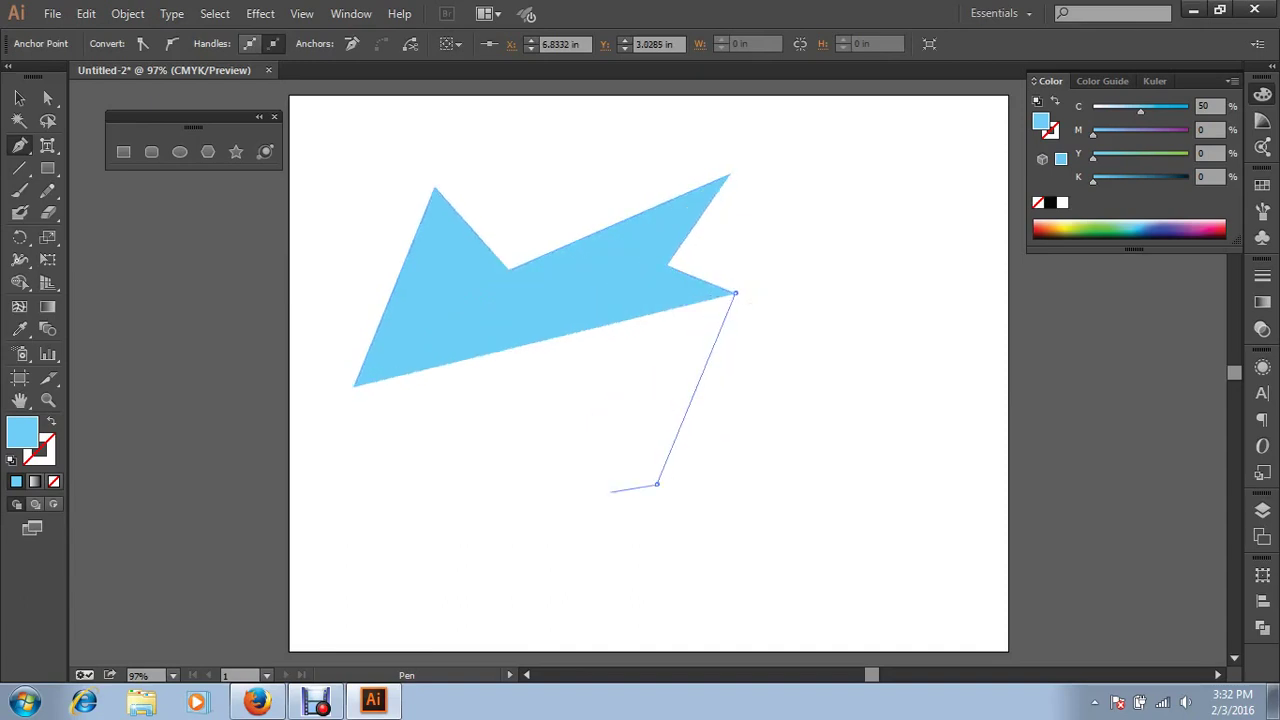
left_click(348, 491)
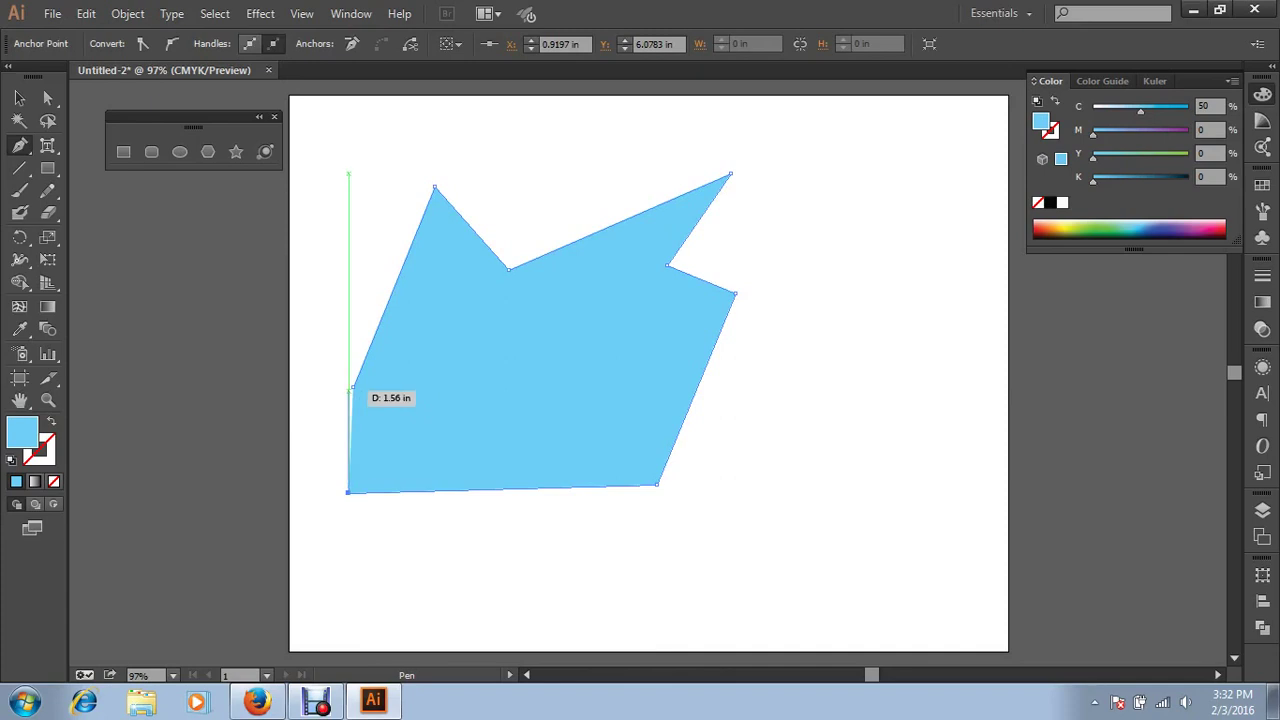
left_click(352, 386)
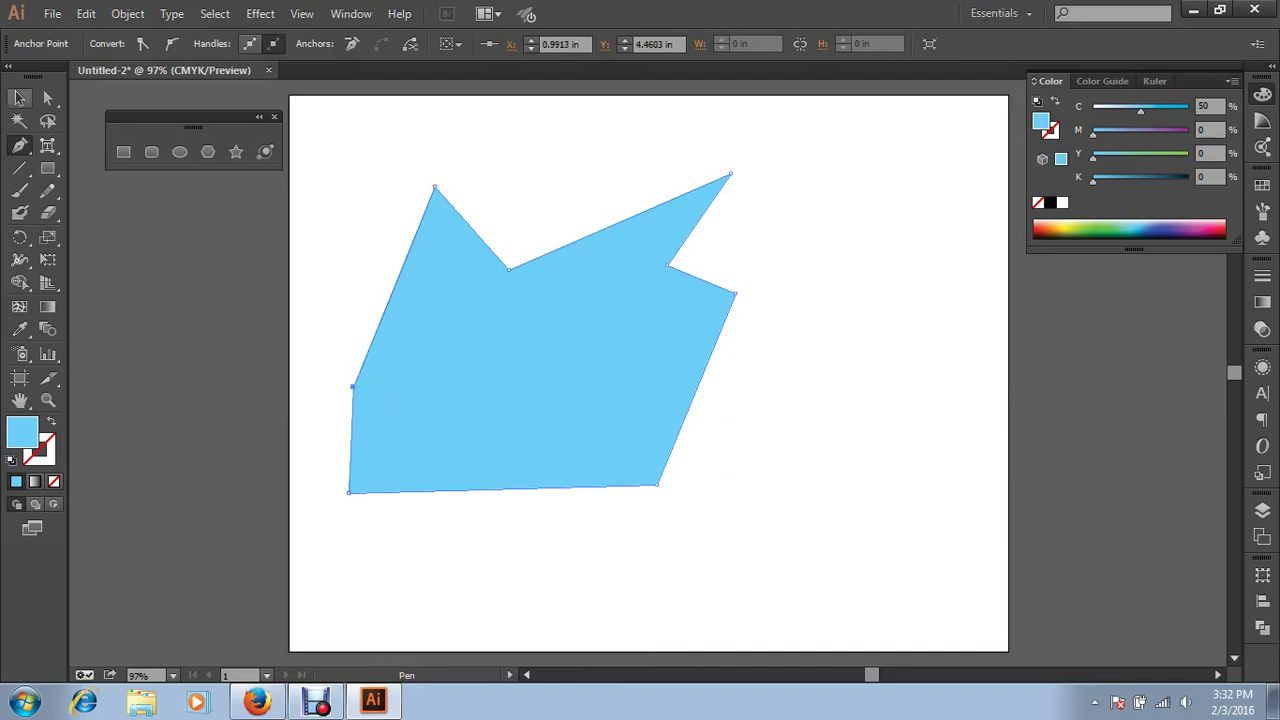
left_click(19, 97)
key("ctrl+shift+a")
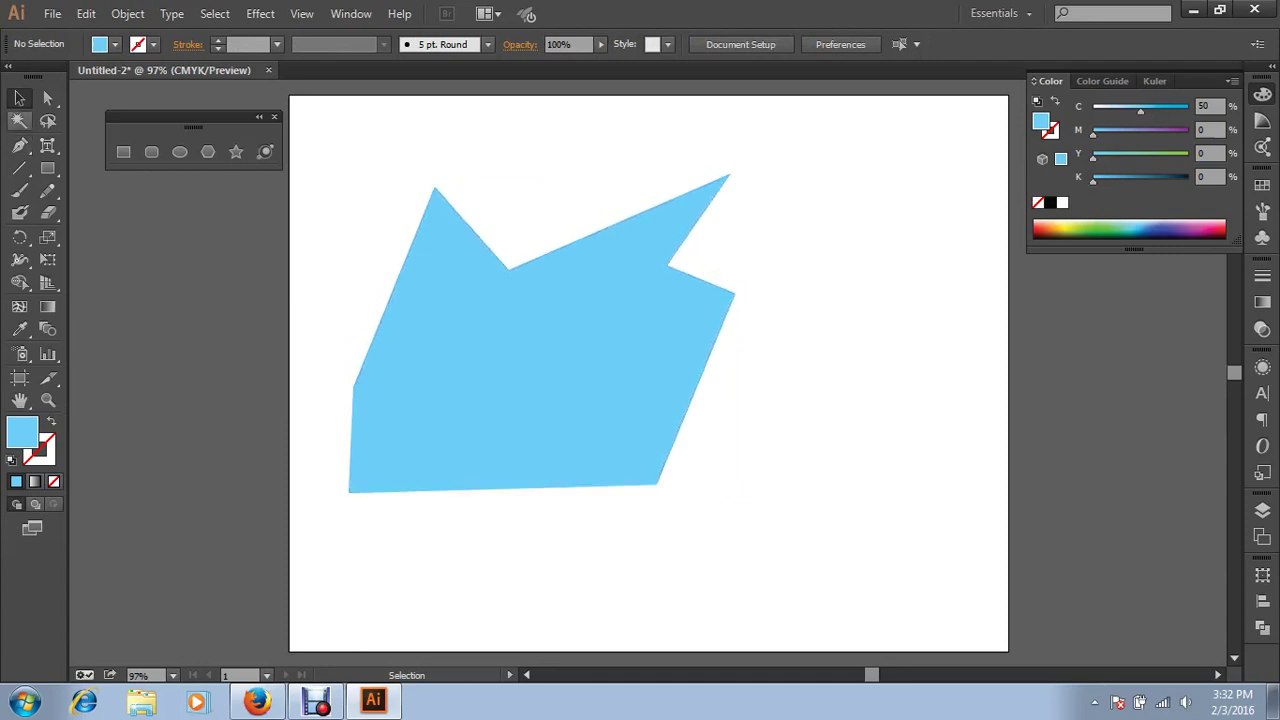
key("ctrl+a")
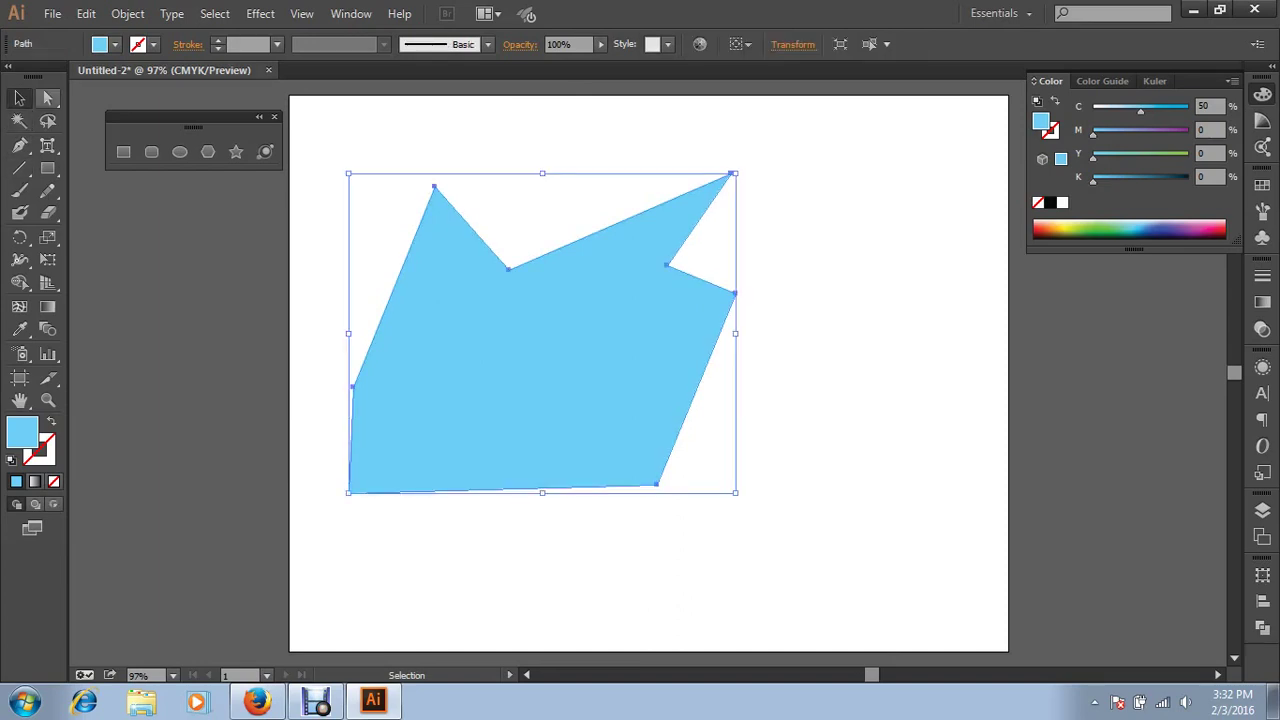
Round the polygon's corners to 0.36 in with a live-corner widget, then undo to sharp corners
left_click(48, 97)
left_click(48, 97)
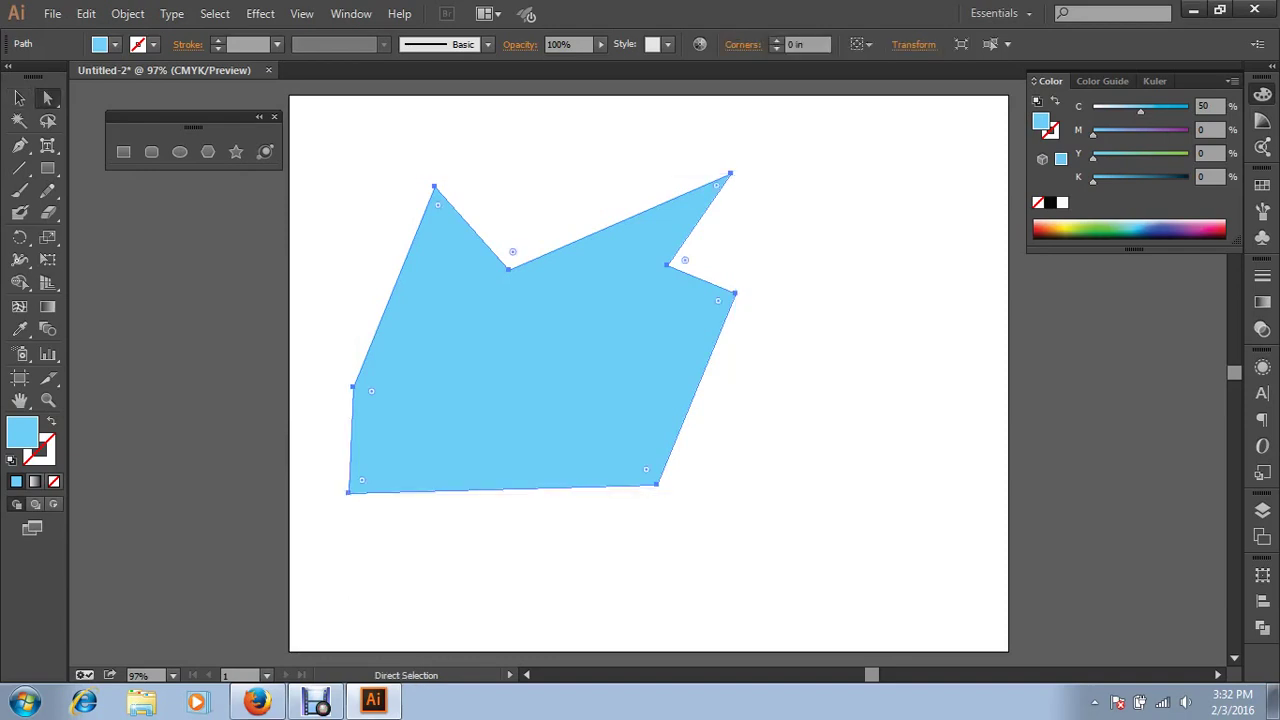
left_click(509, 269)
left_click(509, 269)
mouse_move(512, 251)
left_mouse_down()
mouse_move(530, 275)
mouse_move(515, 241)
left_mouse_up()
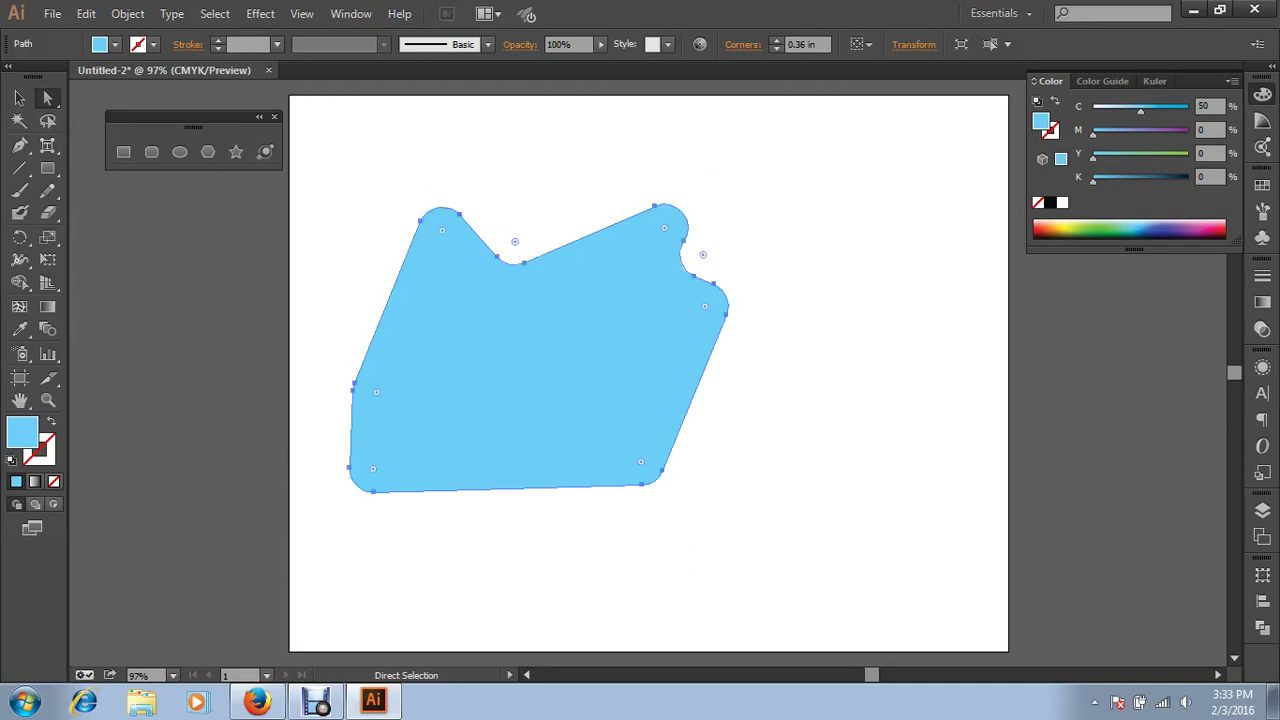
key("ctrl+shift+a")
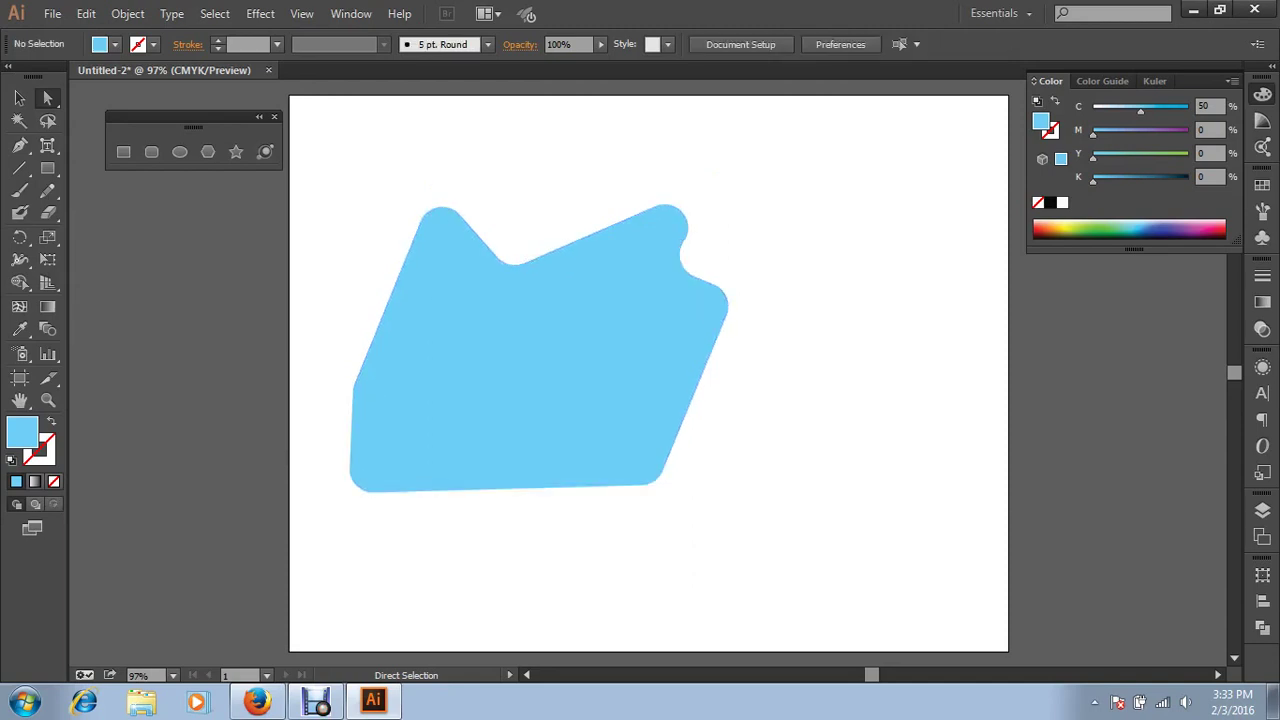
key("v")
key("ctrl+z")
key("ctrl+z")
Select only the polygon's top-left anchor with Direct Selection and round that corner
key("ctrl+shift+a")
key("a")
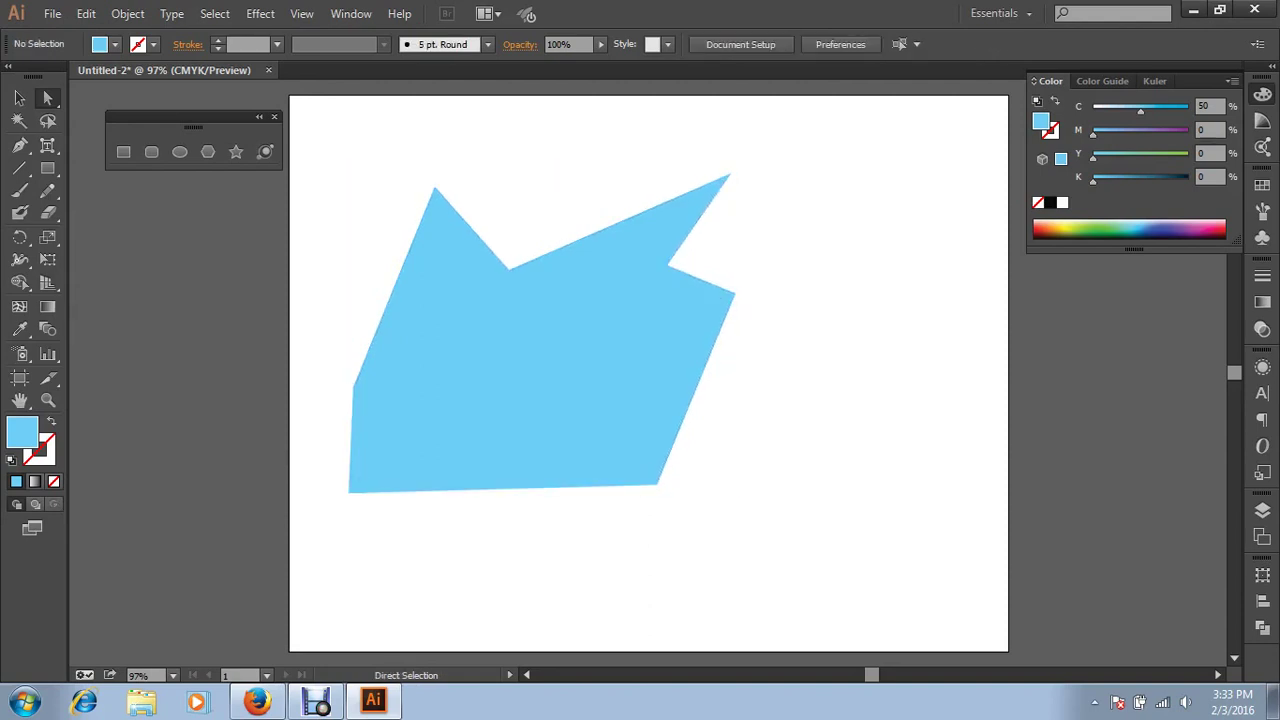
left_click(47, 97)
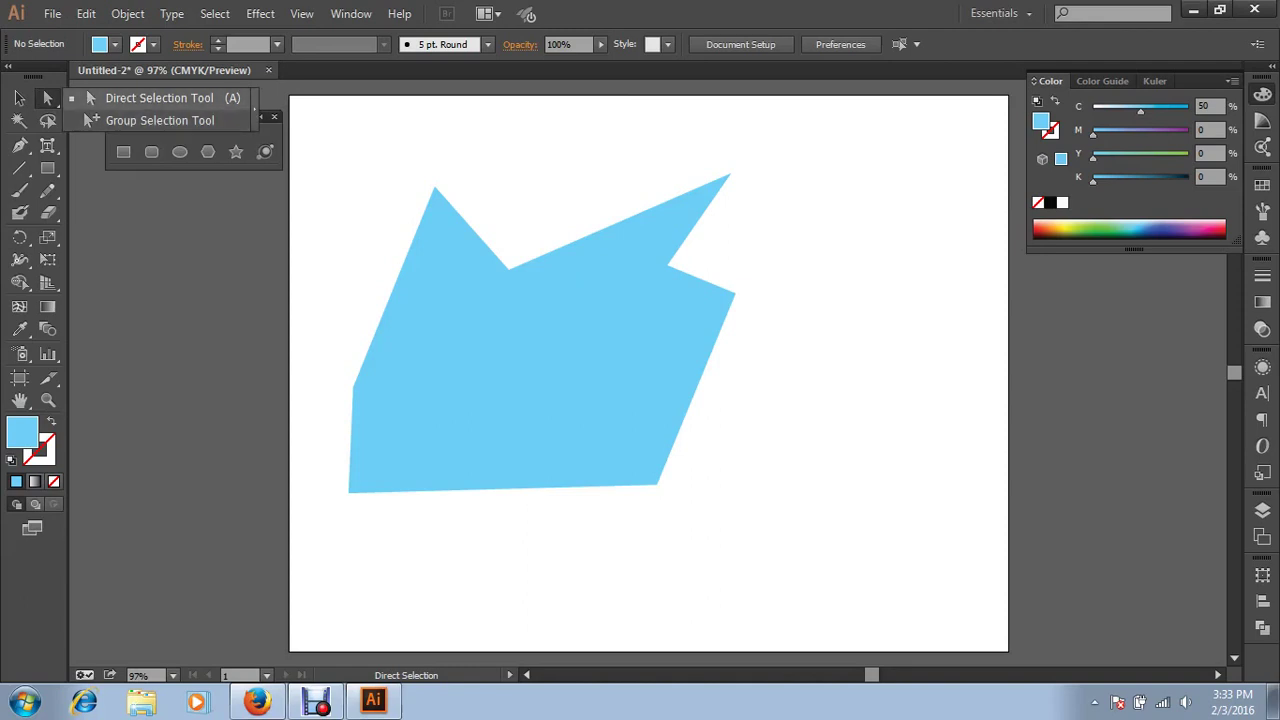
left_click(159, 98)
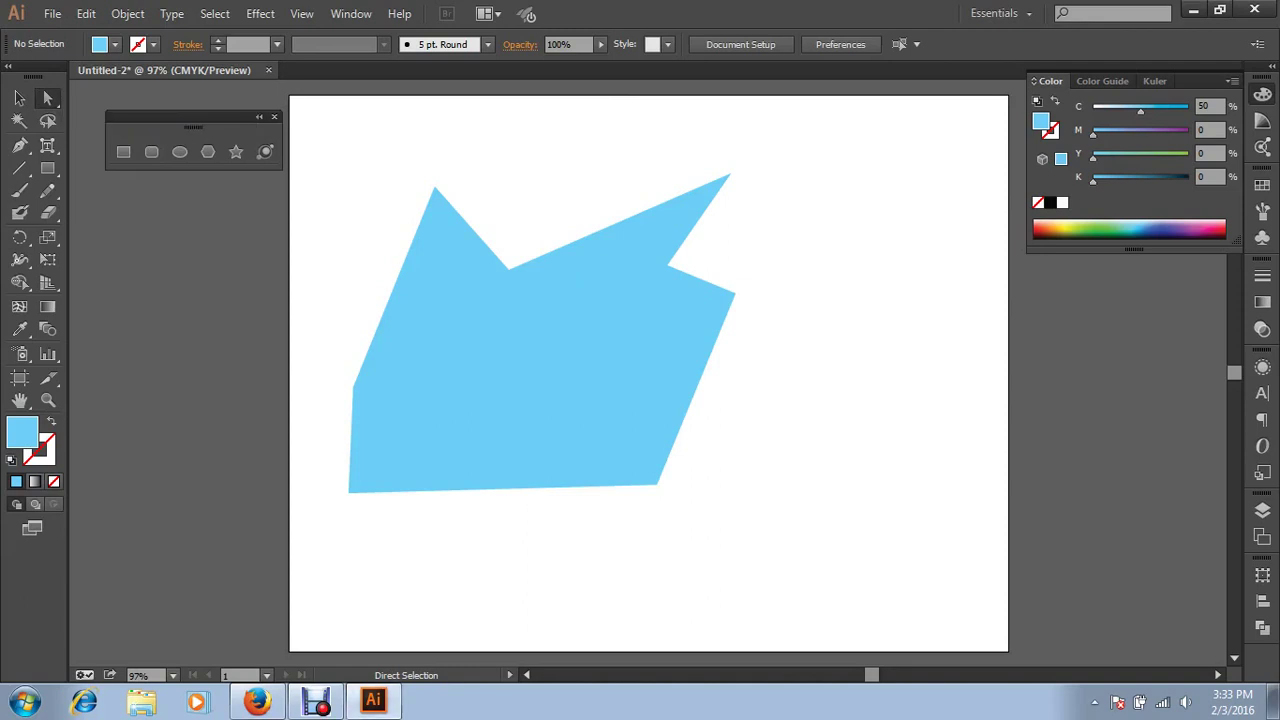
key("ctrl+a")
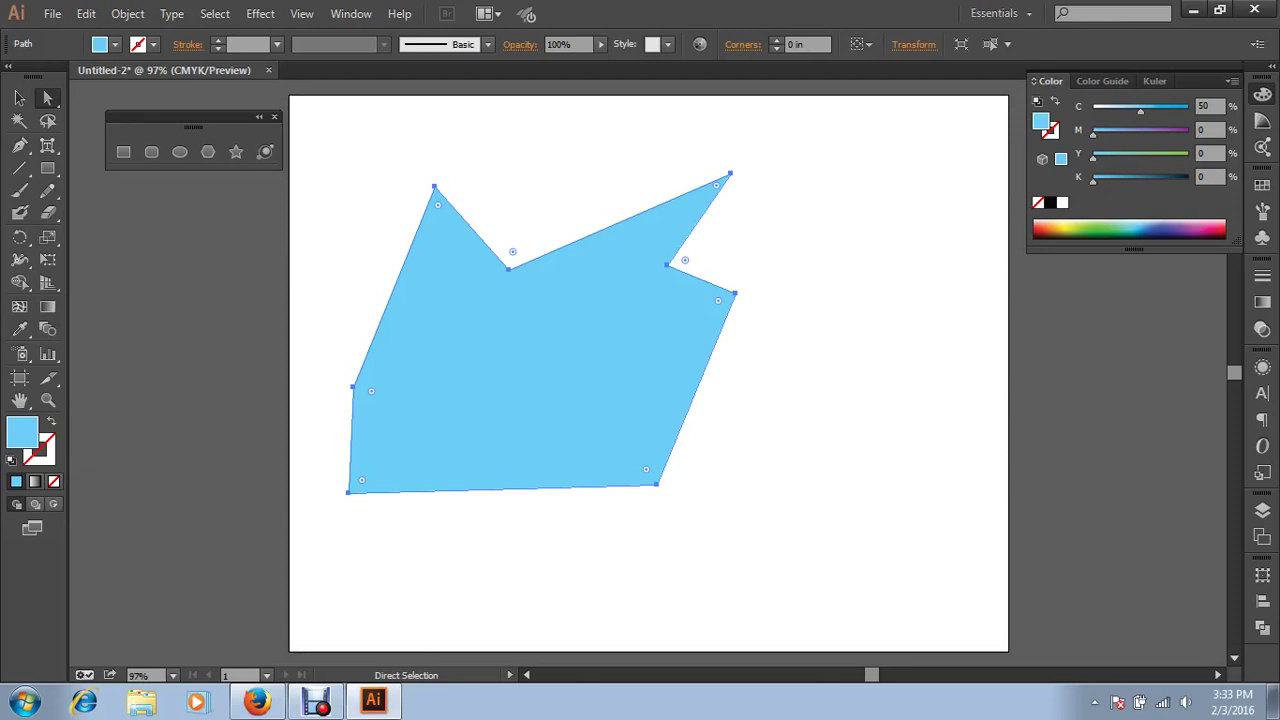
key("ctrl+shift+a")
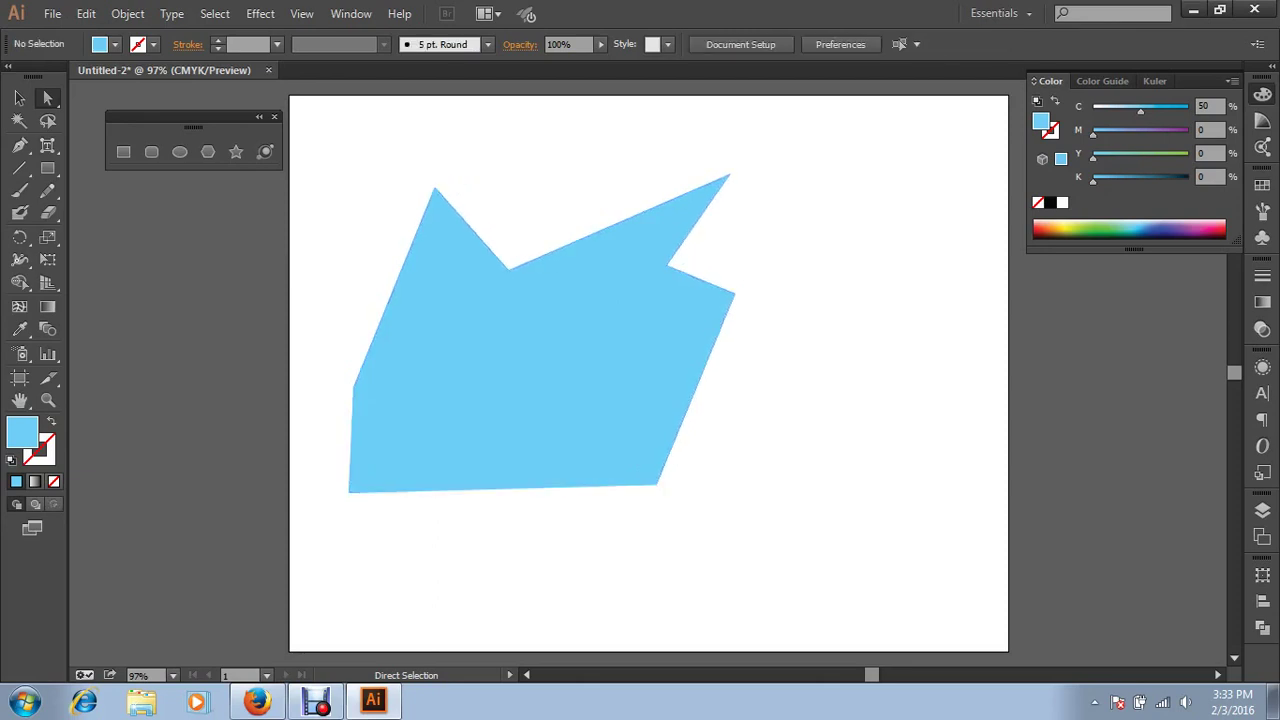
mouse_move(400, 153)
left_mouse_down()
mouse_move(491, 229)
mouse_move(445, 224)
left_mouse_up()
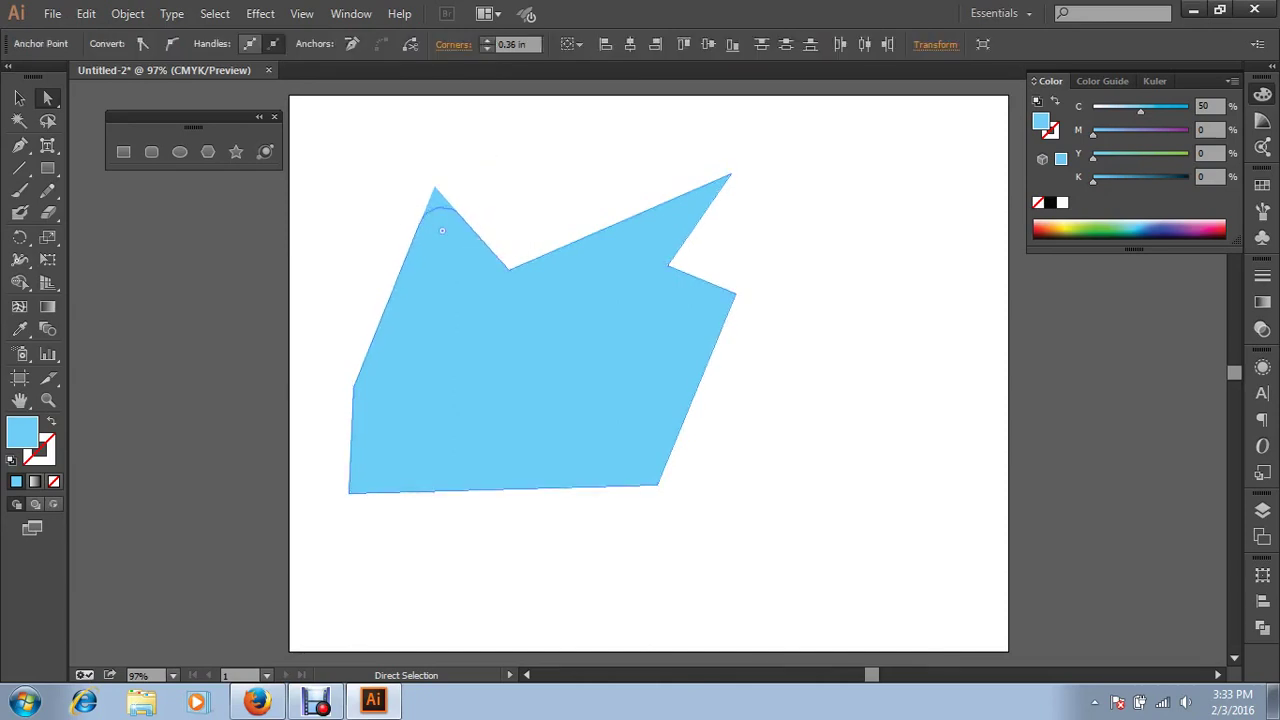
key("ctrl+shift+a")
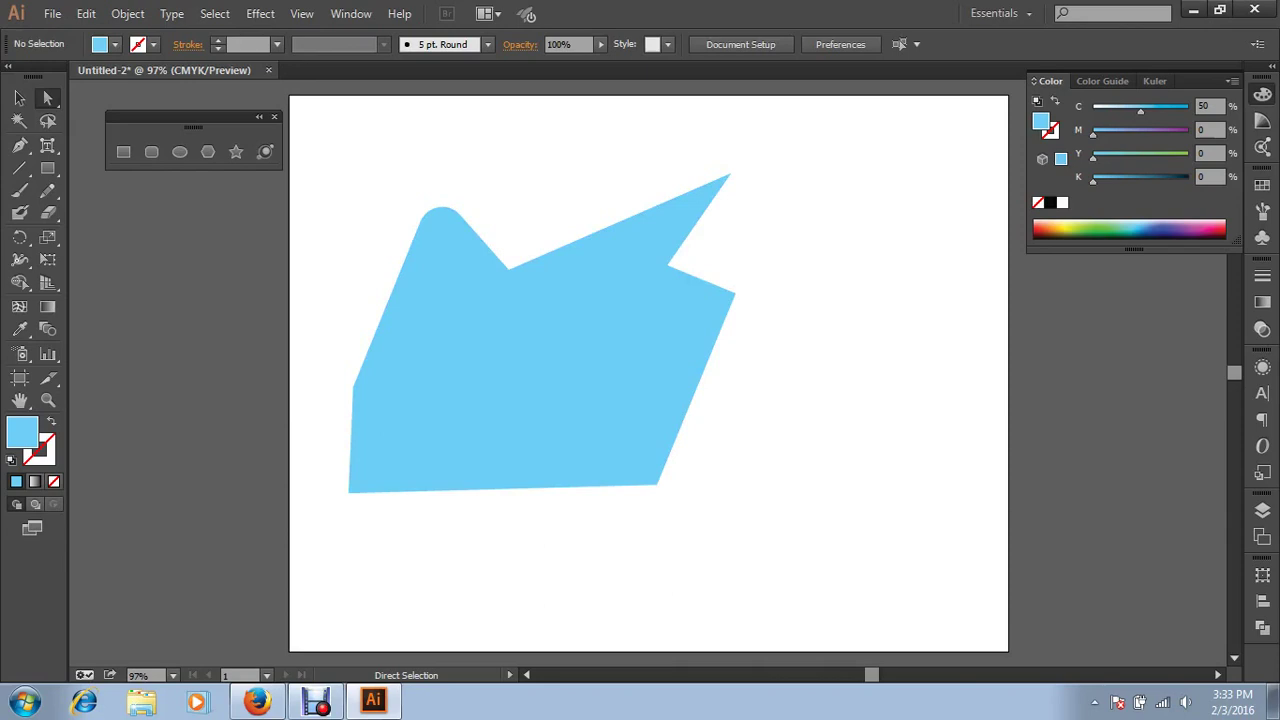
Select the whole blue polygon and delete it
key("backslash")
key("a")
left_click_drag(427, 151, 488, 212)
key("Delete")
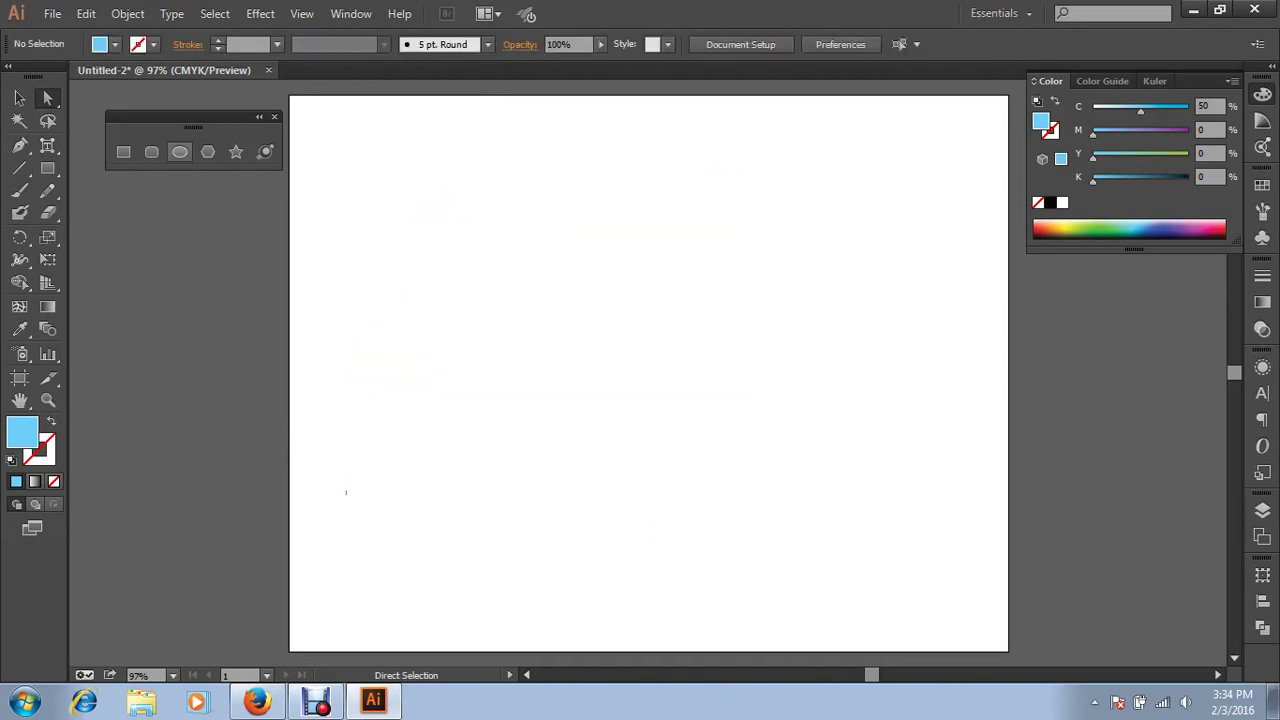
Close the shape-tools panel and tear the pencil tools off into a floating panel
left_click(274, 116)
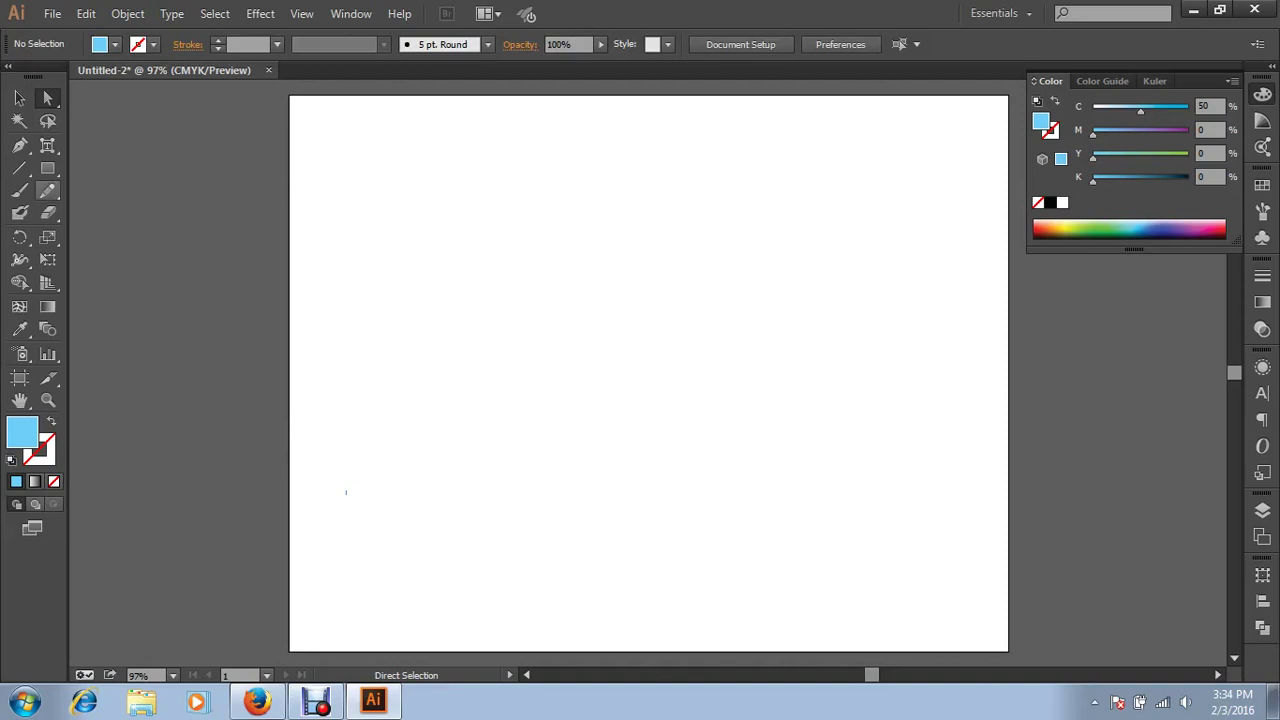
left_click(47, 190)
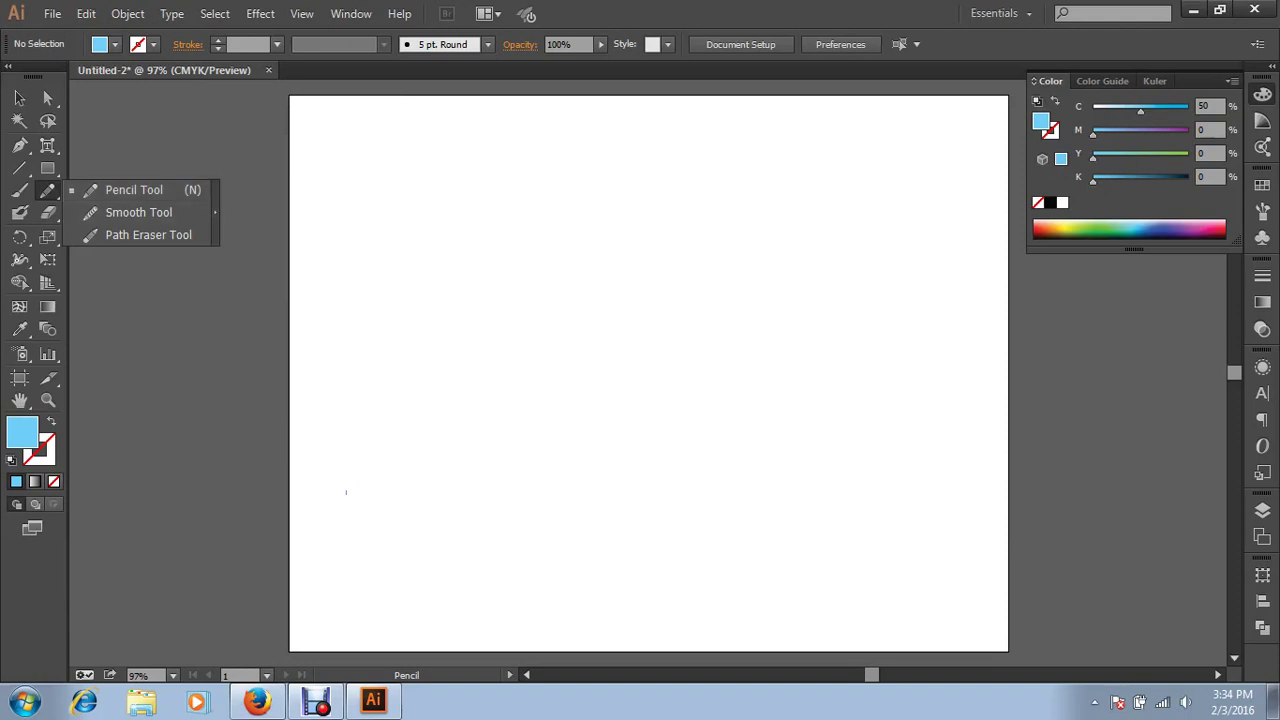
left_click(215, 212)
left_click(142, 204)
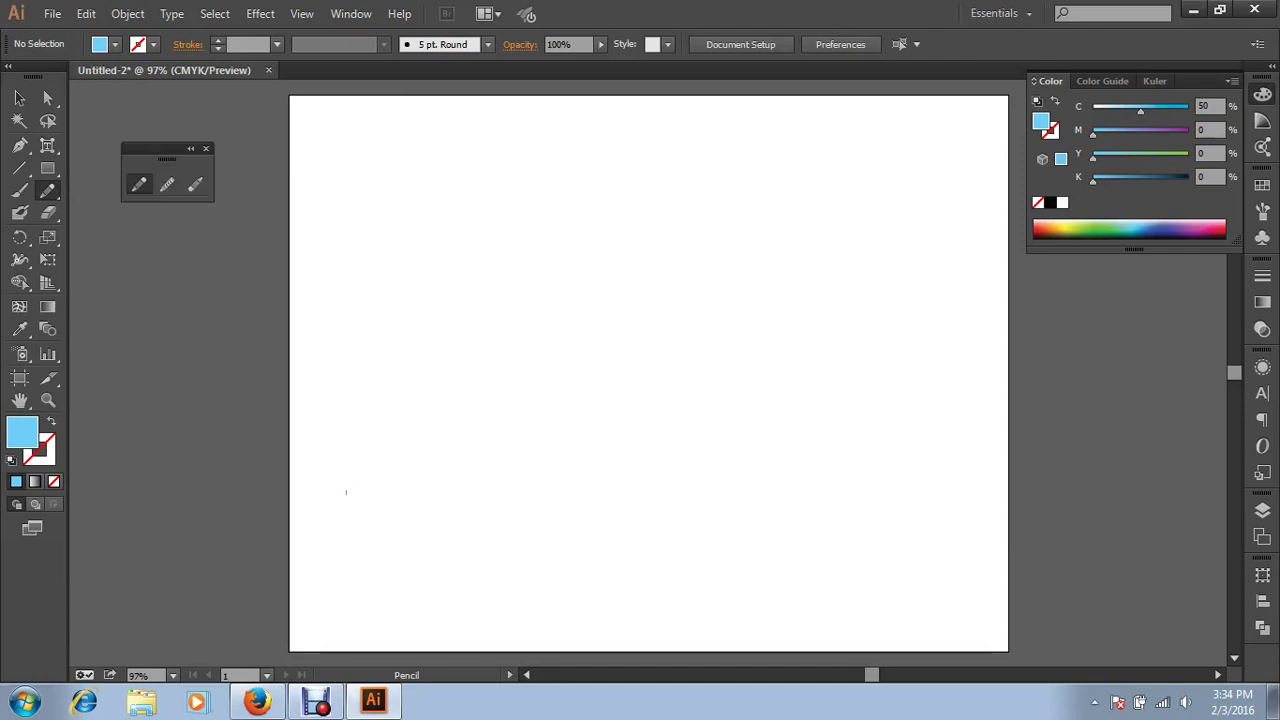
Set Fidelity to Accurate in Pencil Tool Options
double_click(139, 184)
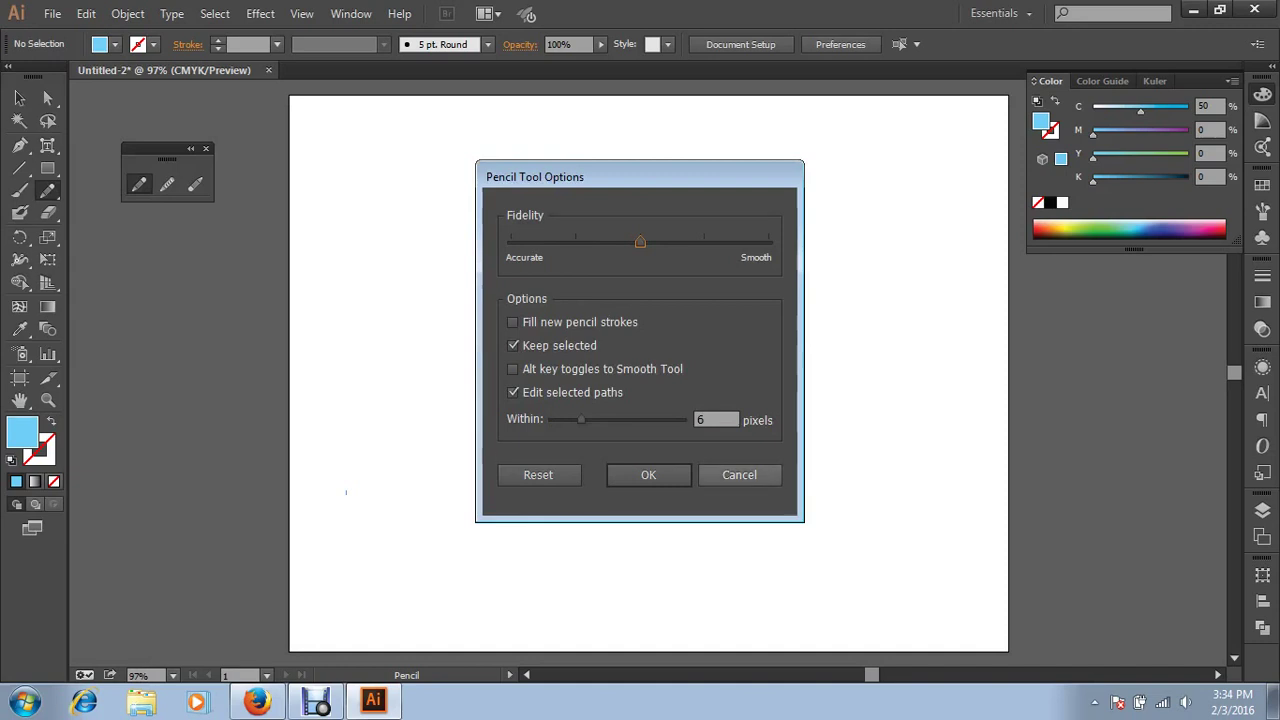
left_click(739, 474)
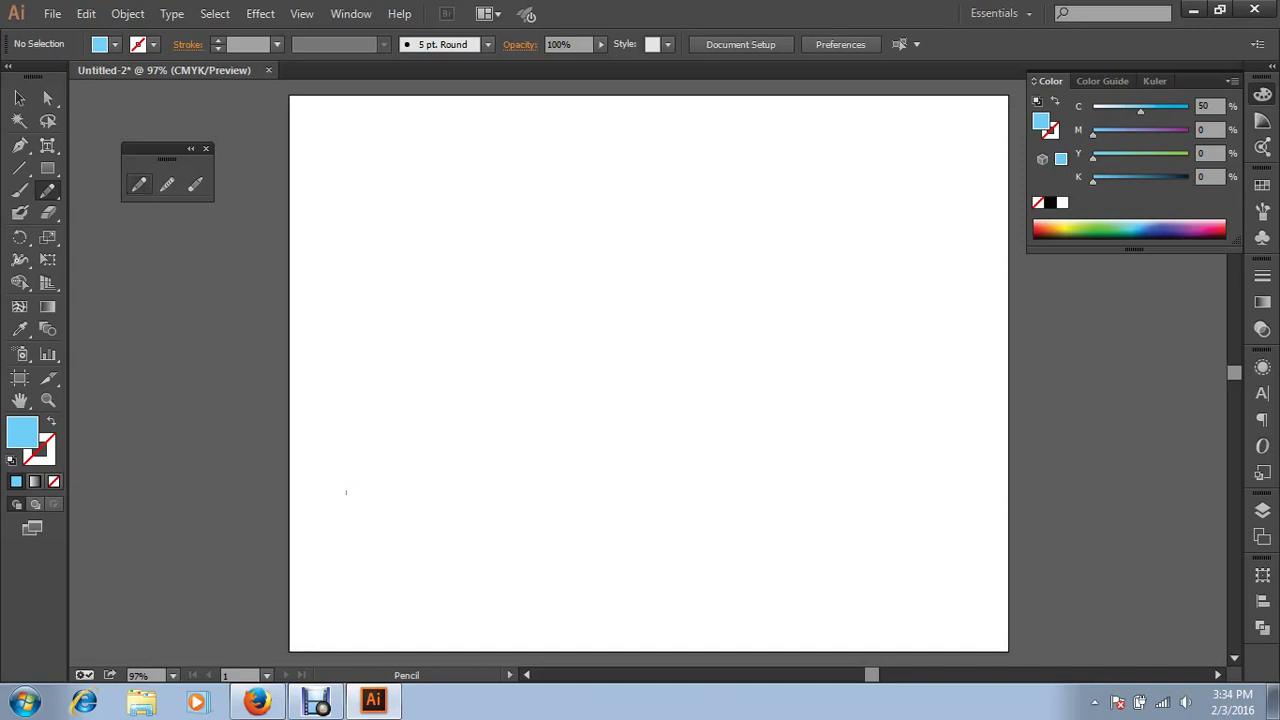
key("Return")
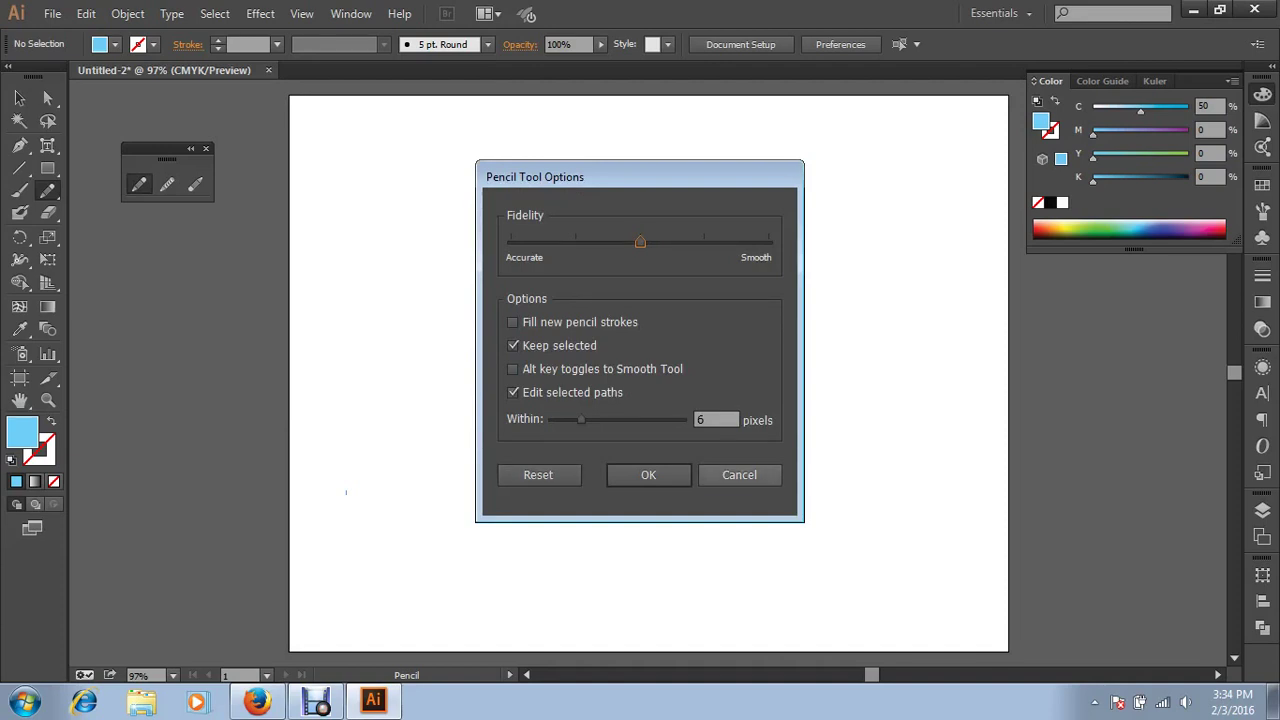
left_click(739, 474)
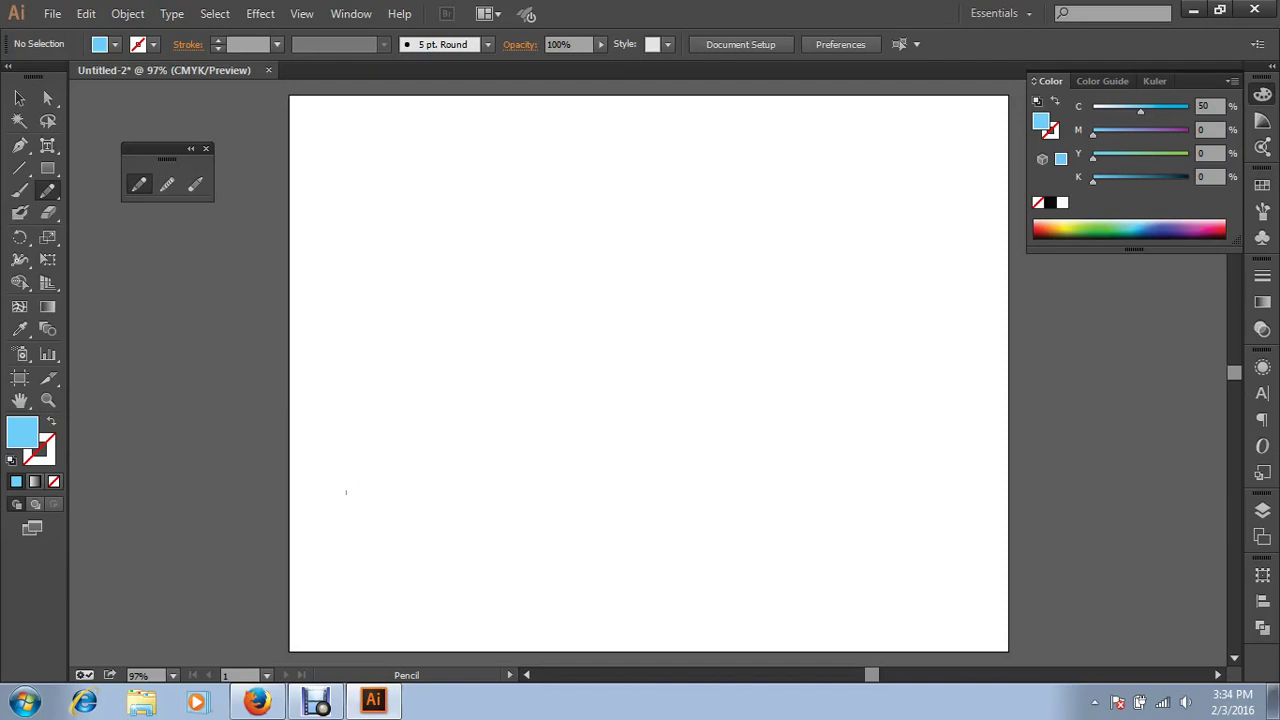
double_click(139, 184)
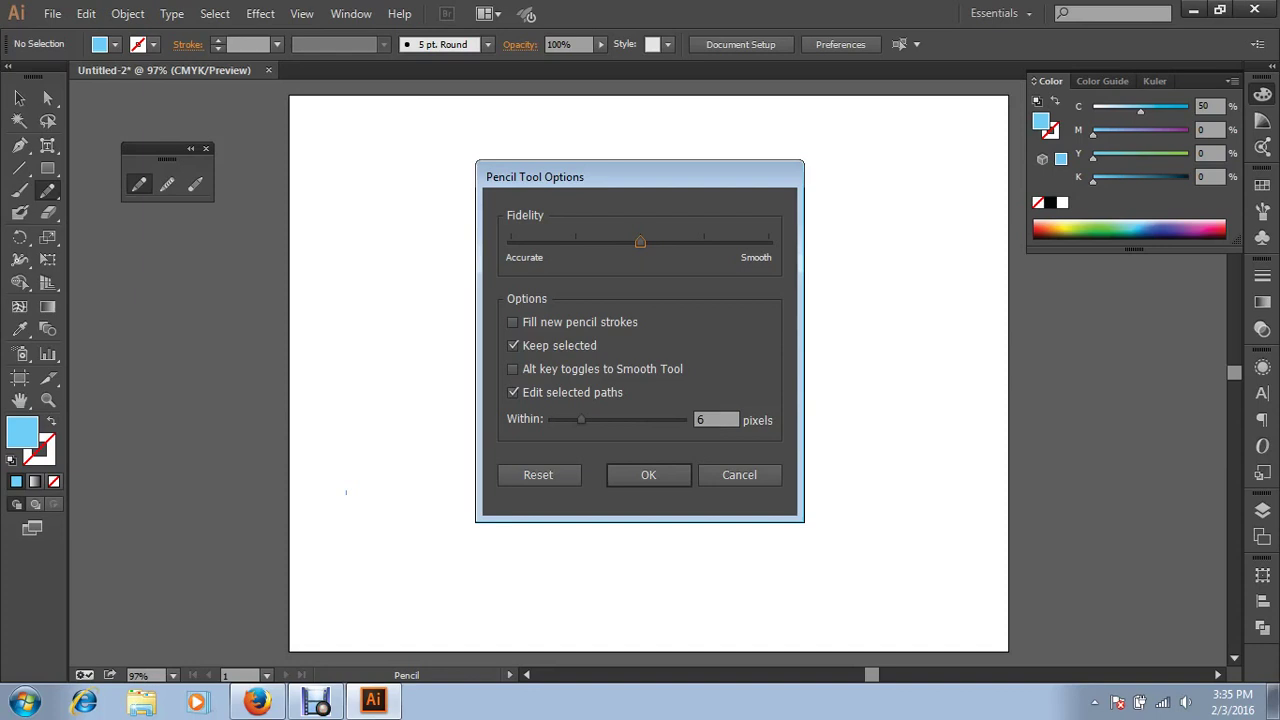
key("Left")
key("Left")
Confirm the Accurate fidelity setting, then draw and remove a test pencil stroke
left_click(648, 475)
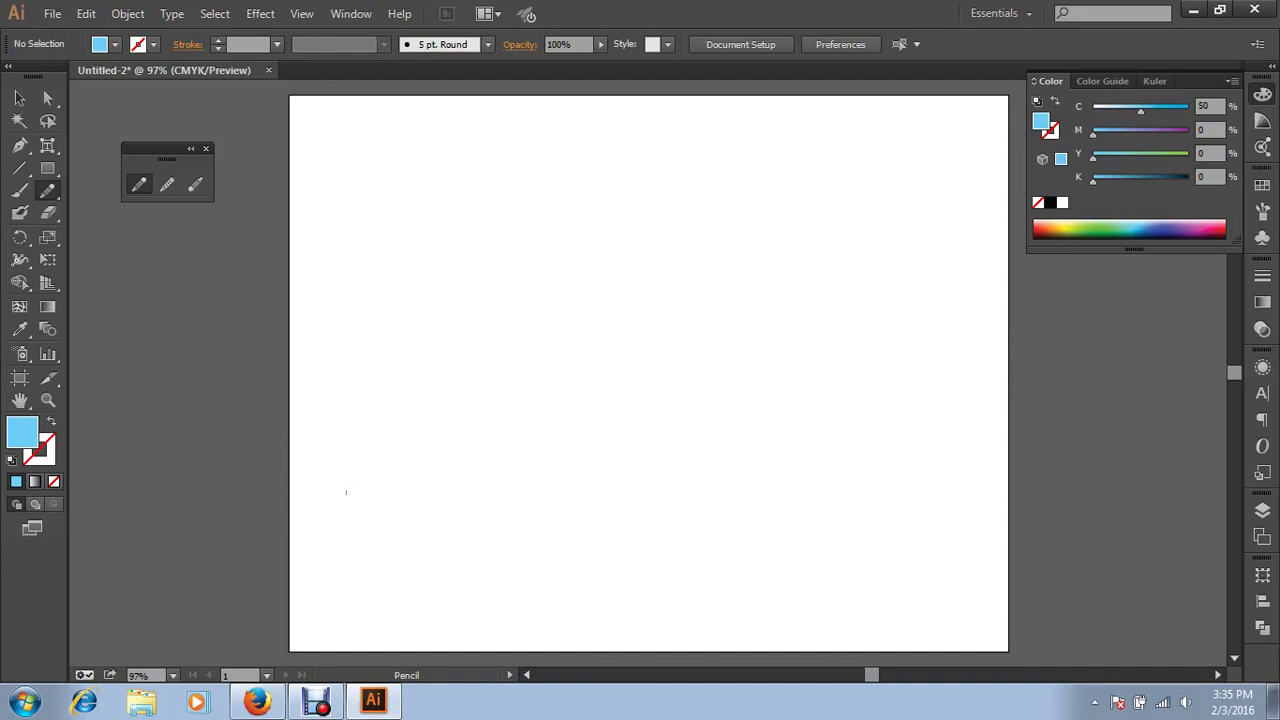
mouse_move(349, 245)
left_mouse_down()
mouse_move(504, 296)
mouse_move(645, 257)
mouse_move(653, 388)
left_mouse_up()
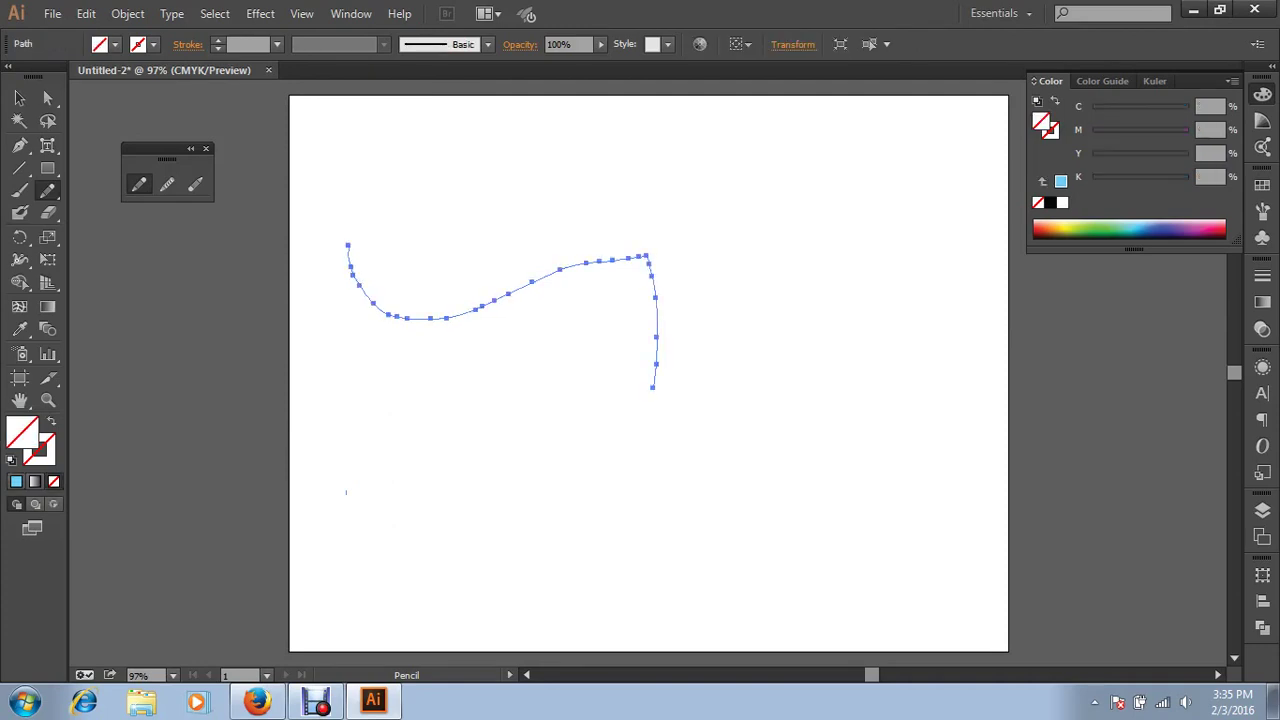
key("Delete")
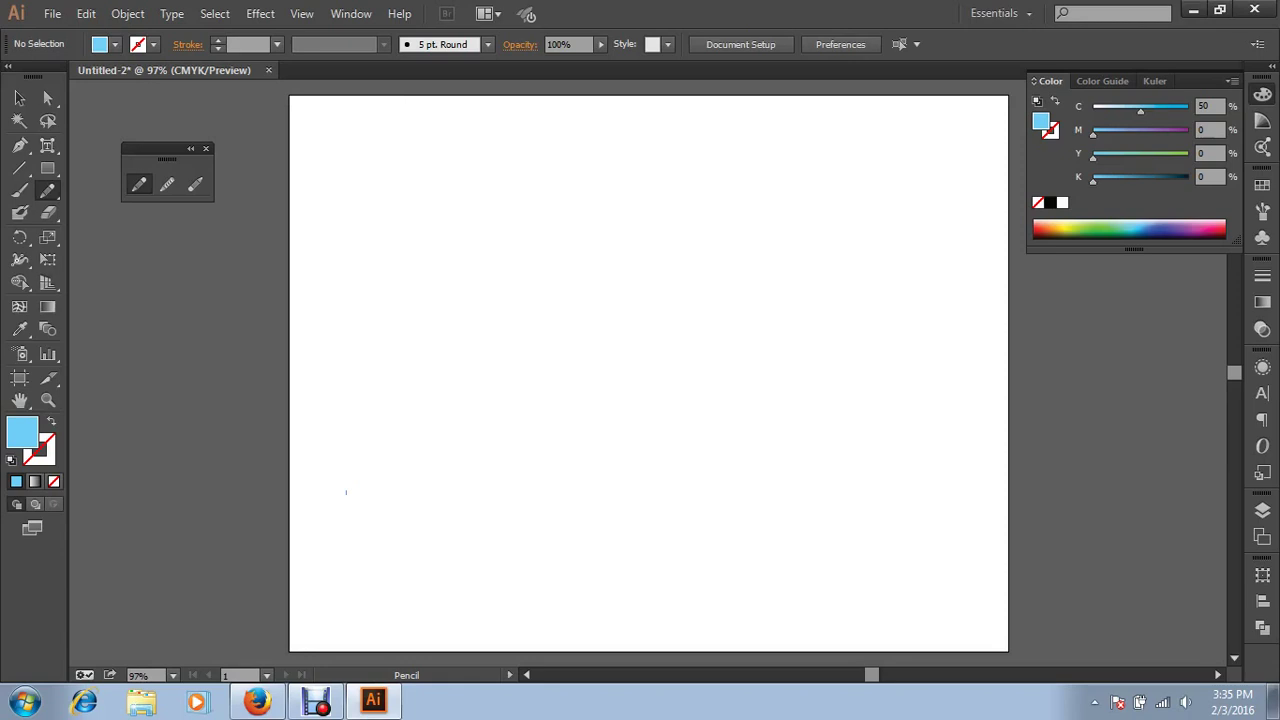
Draw a long freehand curve from upper left to lower right with a black 1 pt stroke
mouse_move(322, 272)
left_mouse_down()
mouse_move(391, 366)
mouse_move(657, 320)
mouse_move(706, 583)
mouse_move(686, 585)
left_mouse_up()
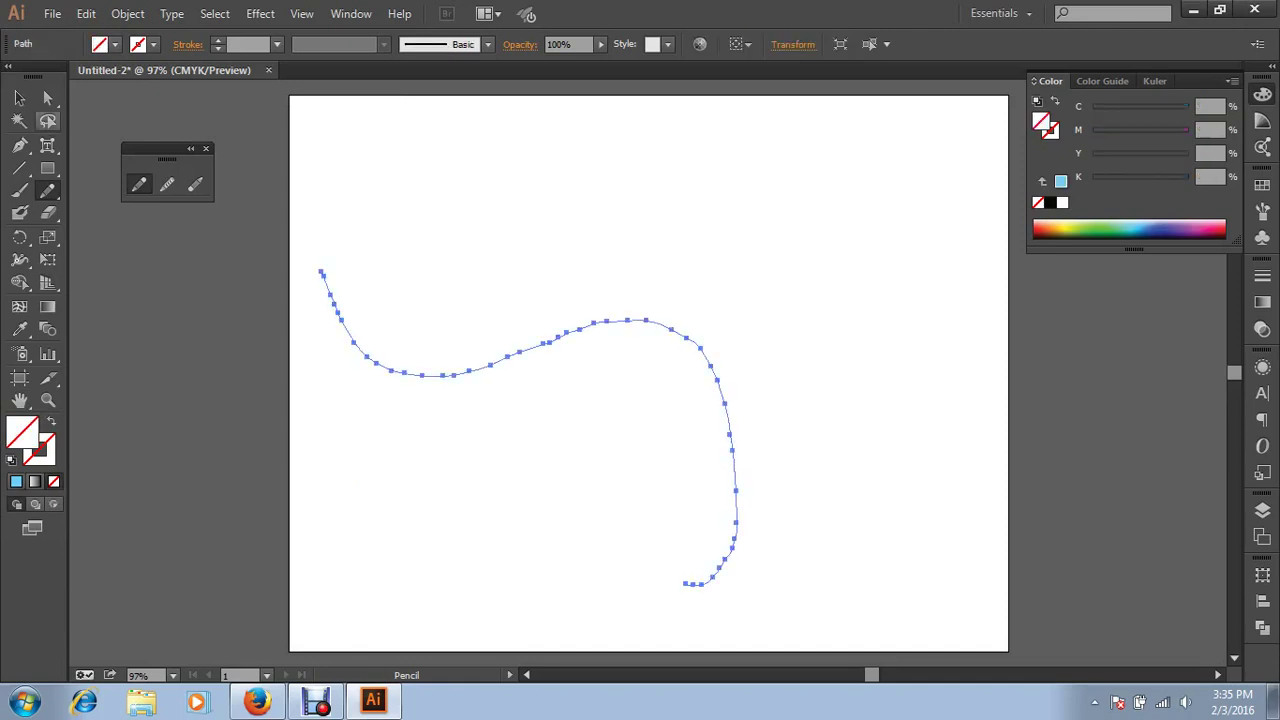
left_click(19, 97)
key("ctrl+shift+a")
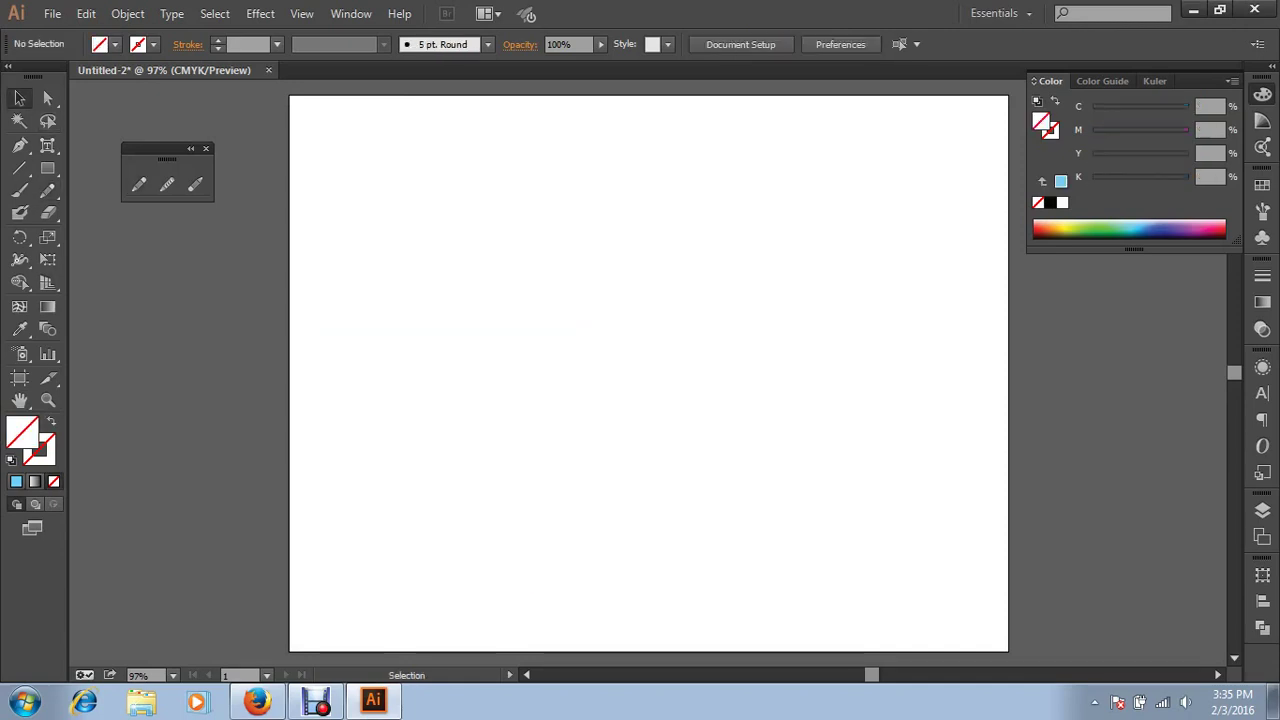
key("ctrl+a")
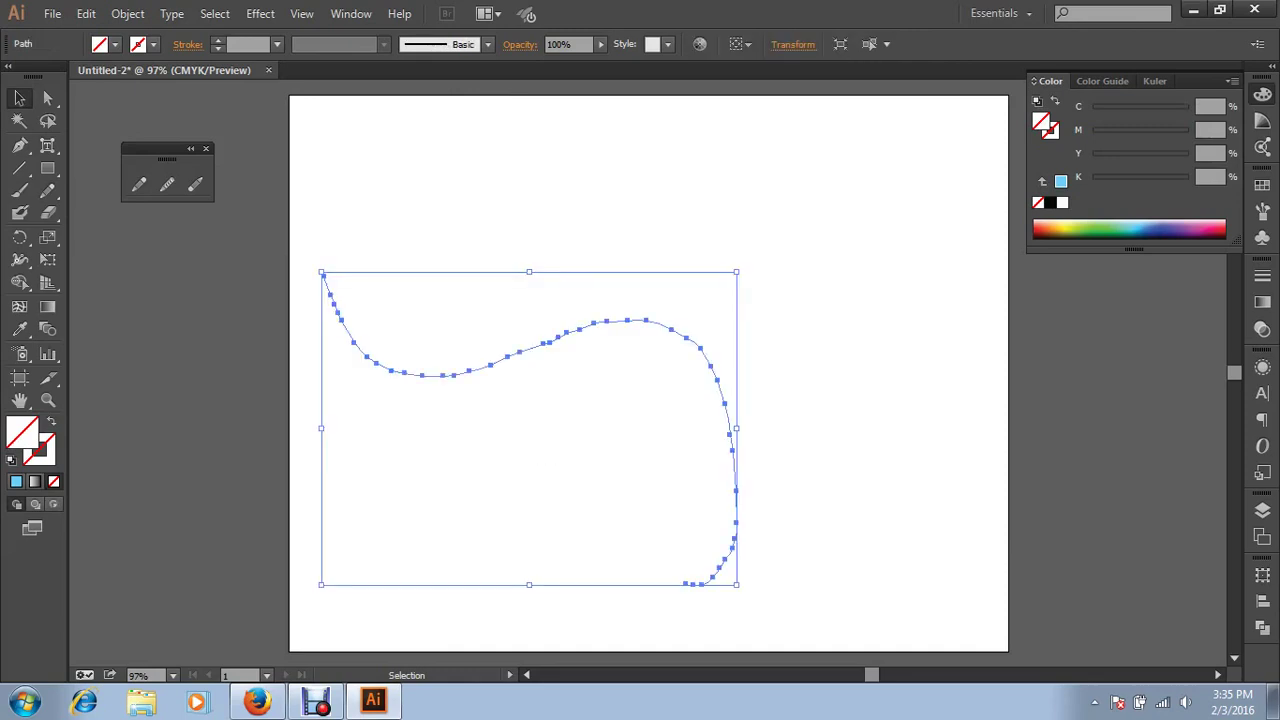
key("x")
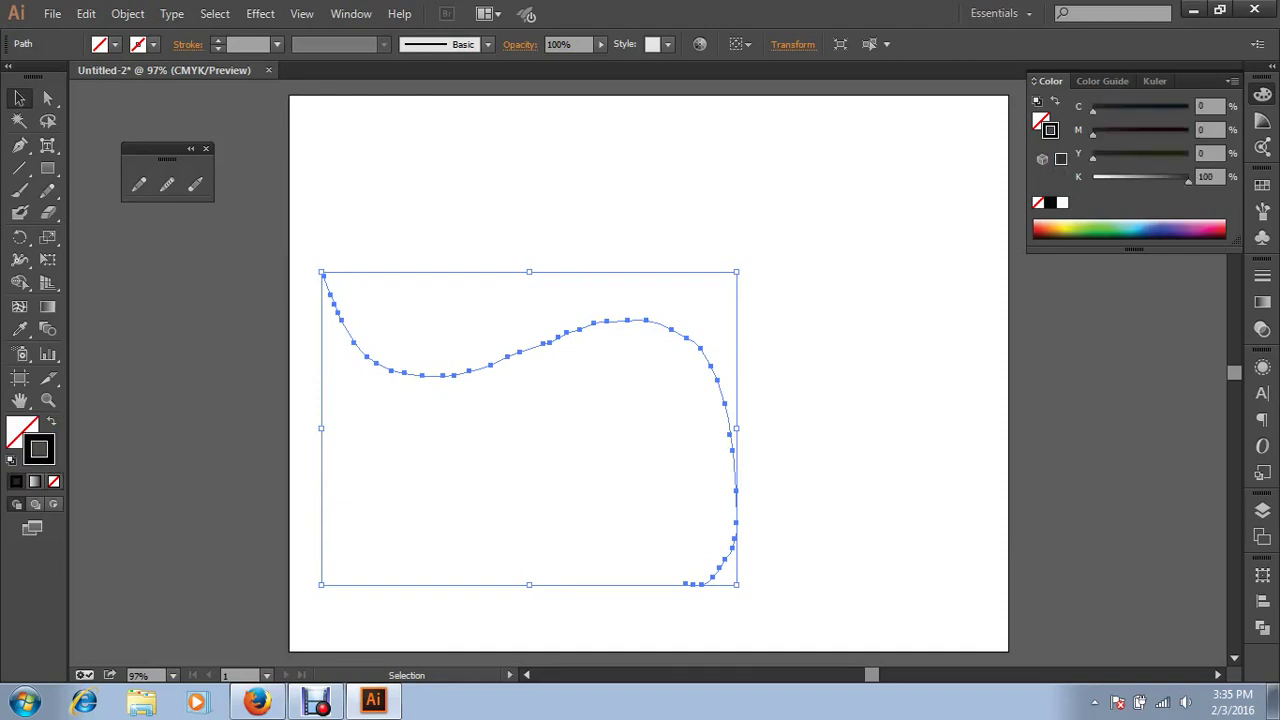
key("ctrl+shift+a")
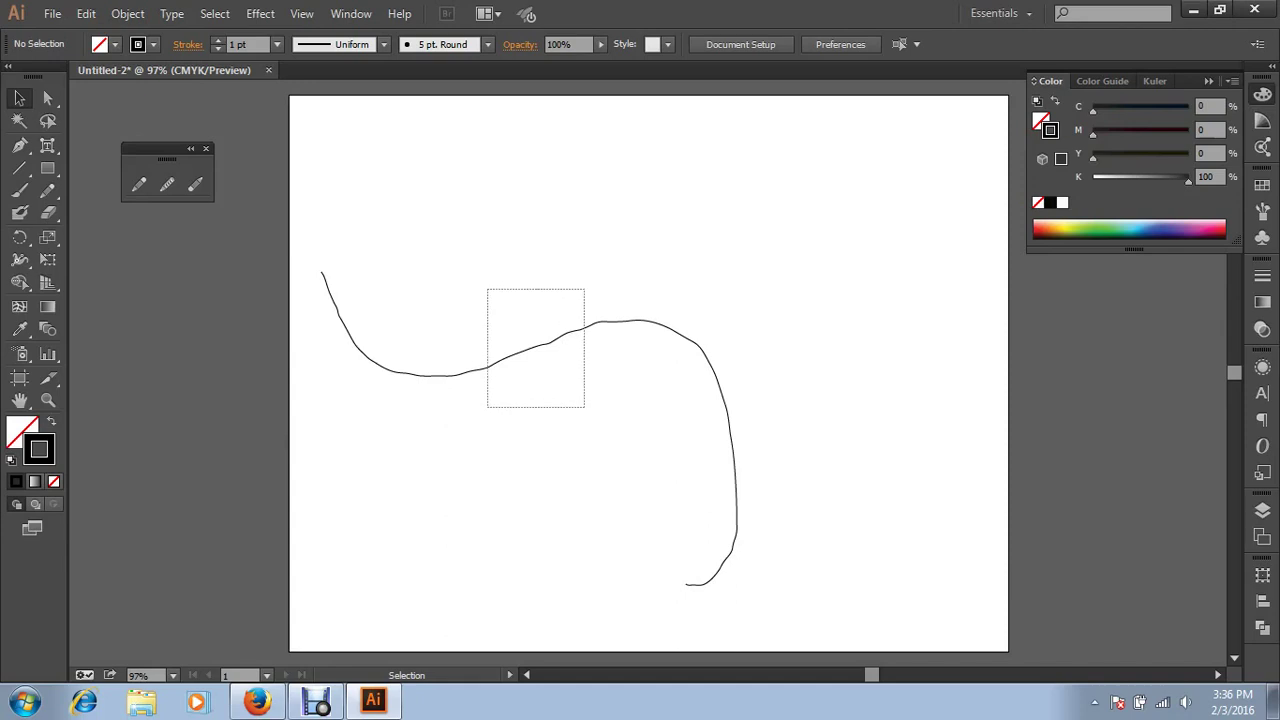
Change the Pencil Fidelity to Smooth in Pencil Tool Options
left_click_drag(489, 289, 583, 403)
key("n")
double_click(139, 184)
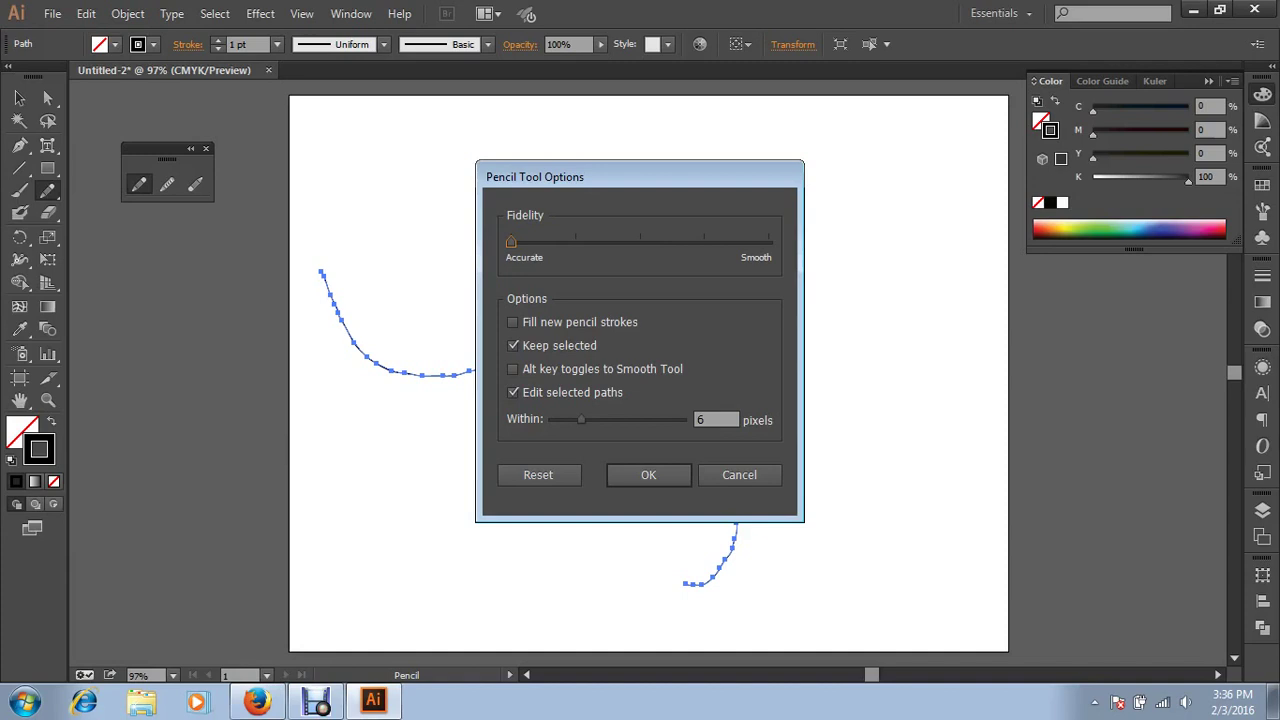
key("Right")
key("Right")
key("Right")
key("Right")
key("Tab")
key("Return")
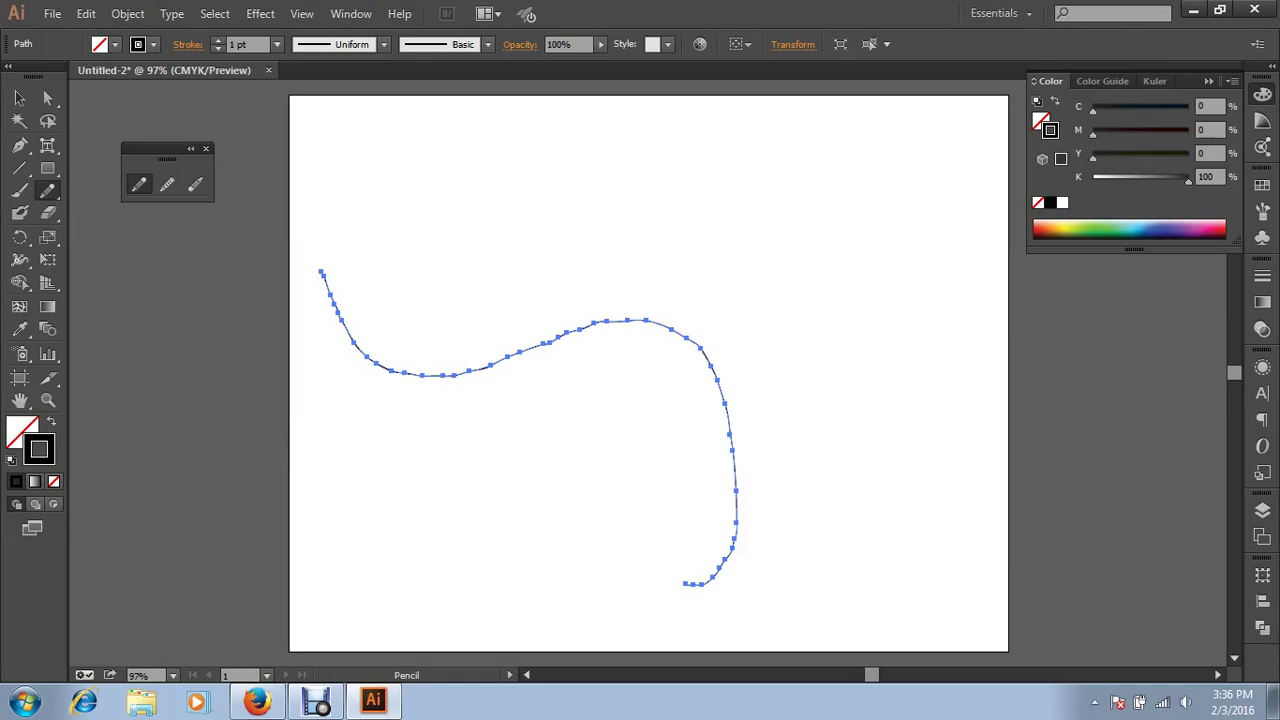
Draw a second freehand curve from the upper left sweeping down the right side, then deselect
left_click(19, 98)
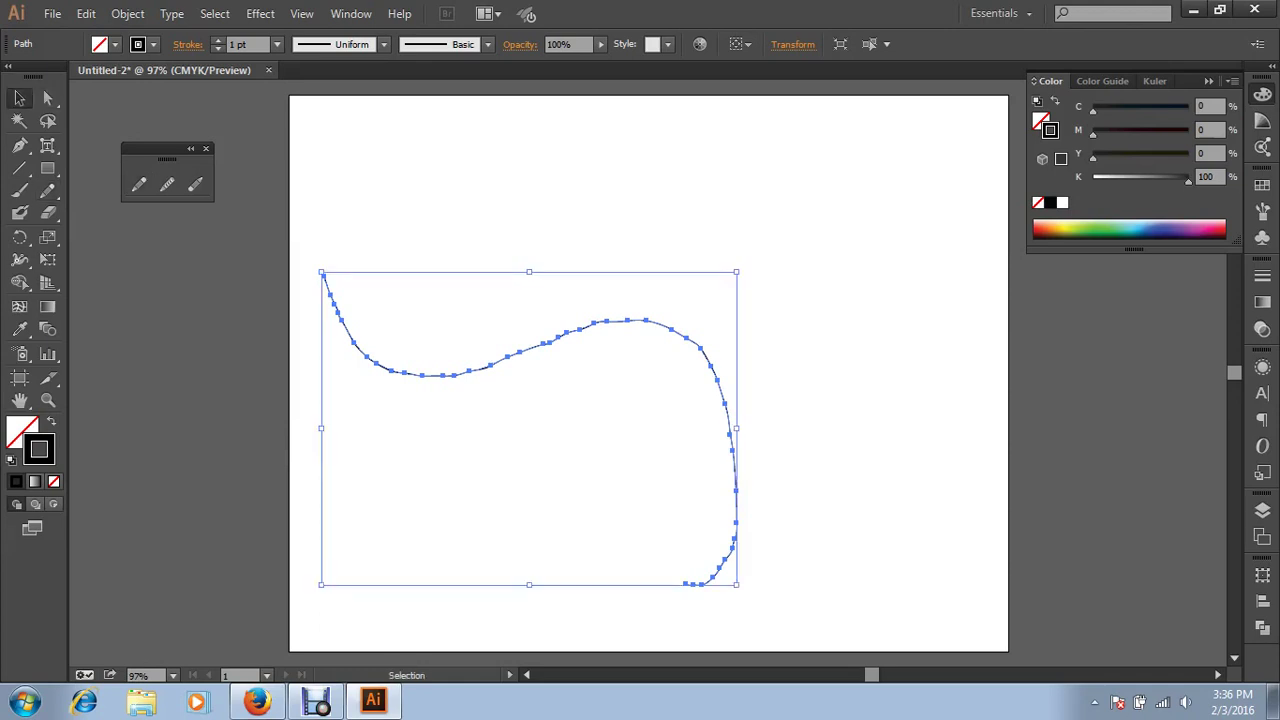
left_click_drag(824, 282, 538, 590)
key("ctrl+shift+a")
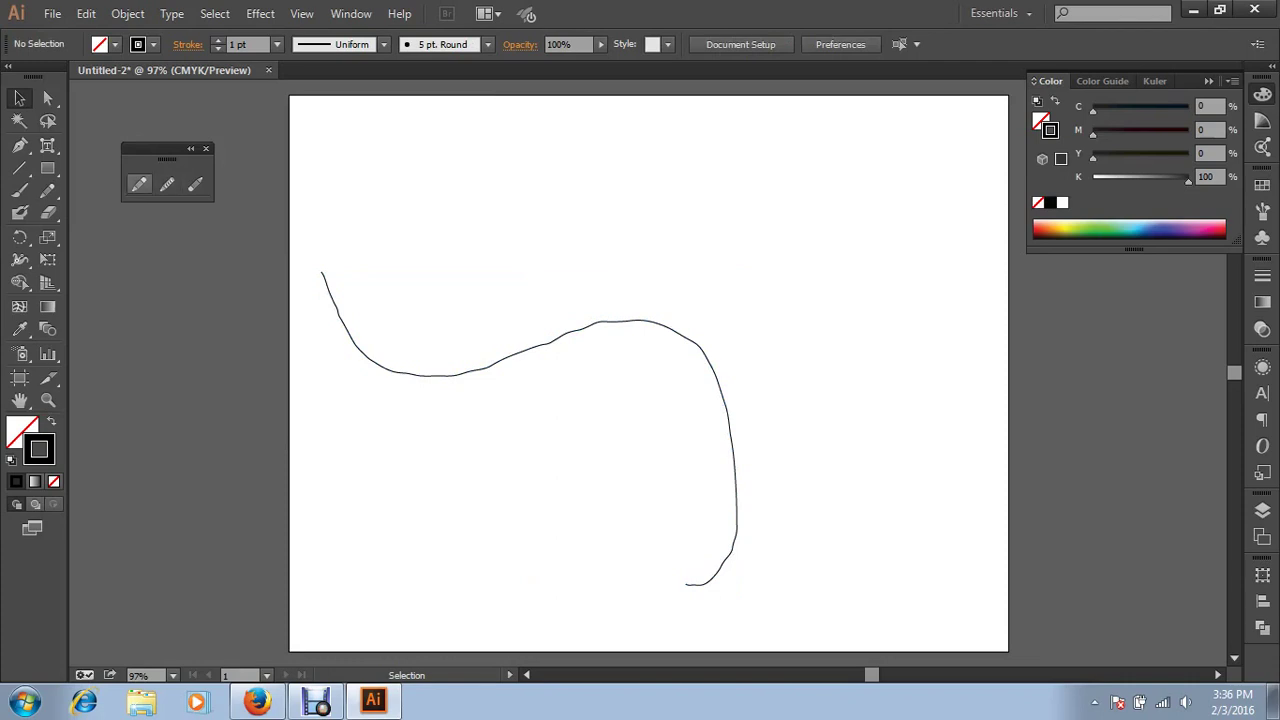
left_click(139, 184)
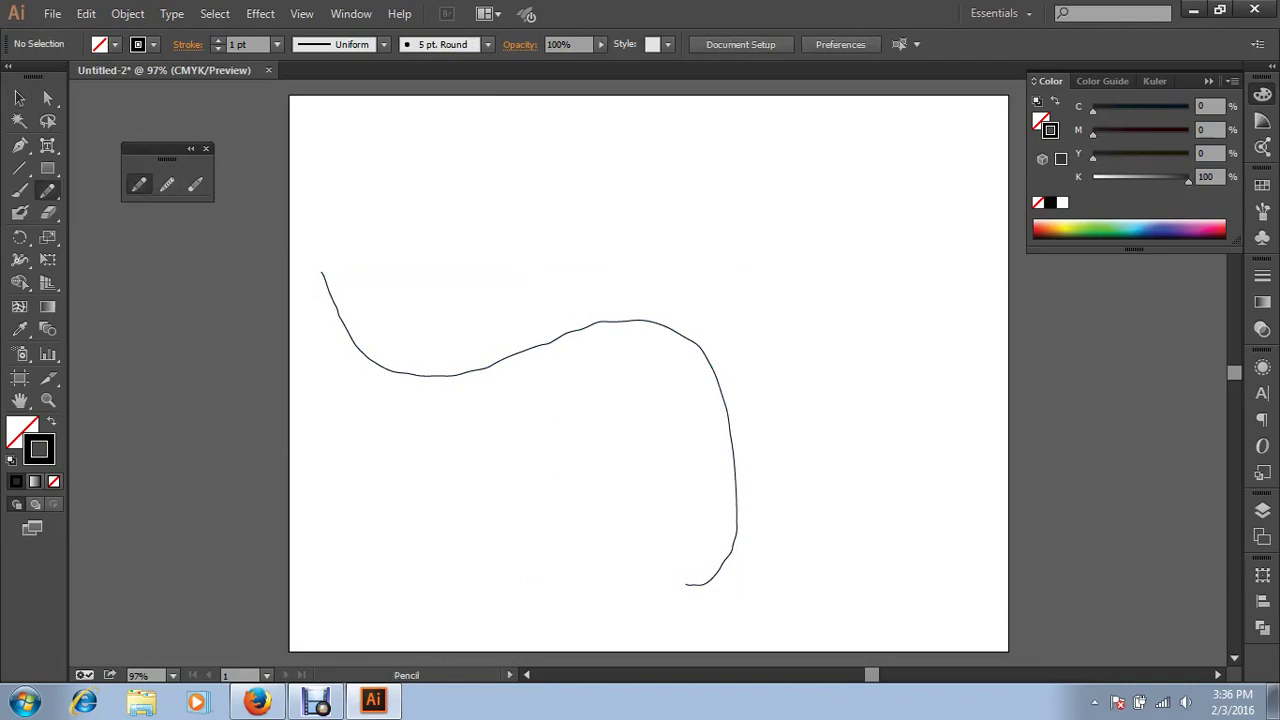
left_click_drag(410, 168, 822, 496)
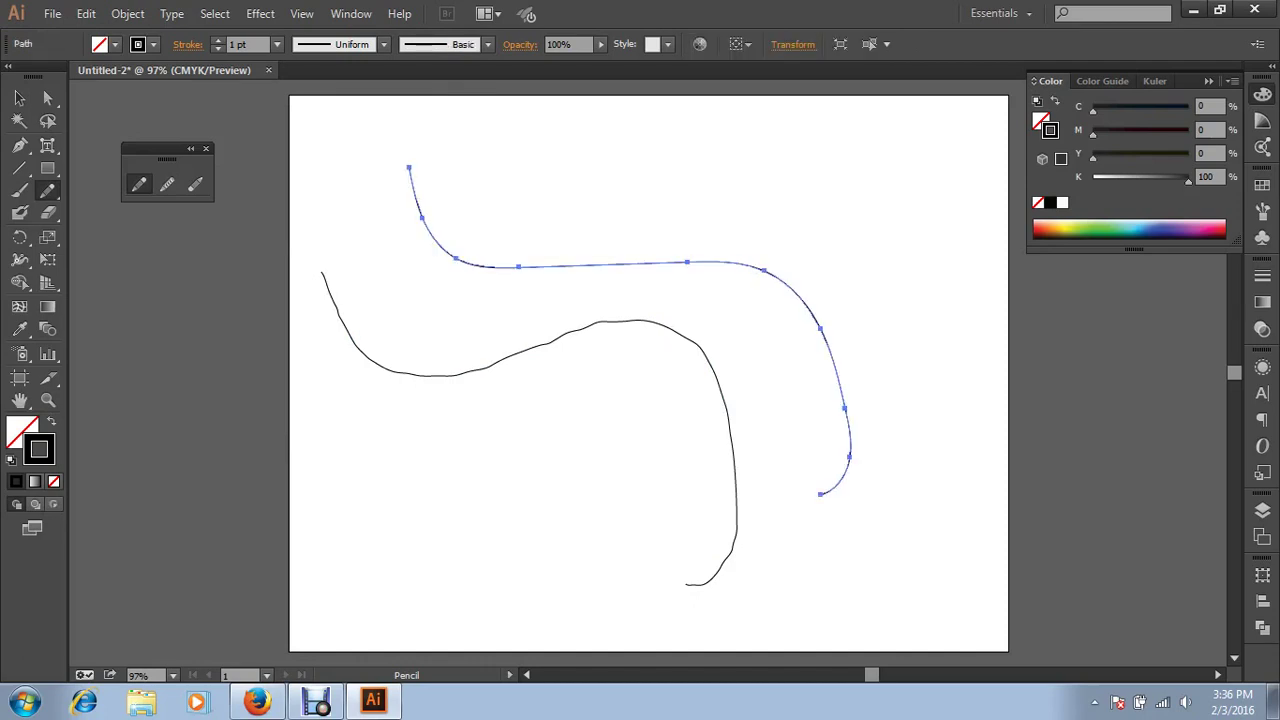
key("v")
key("ctrl+shift+a")
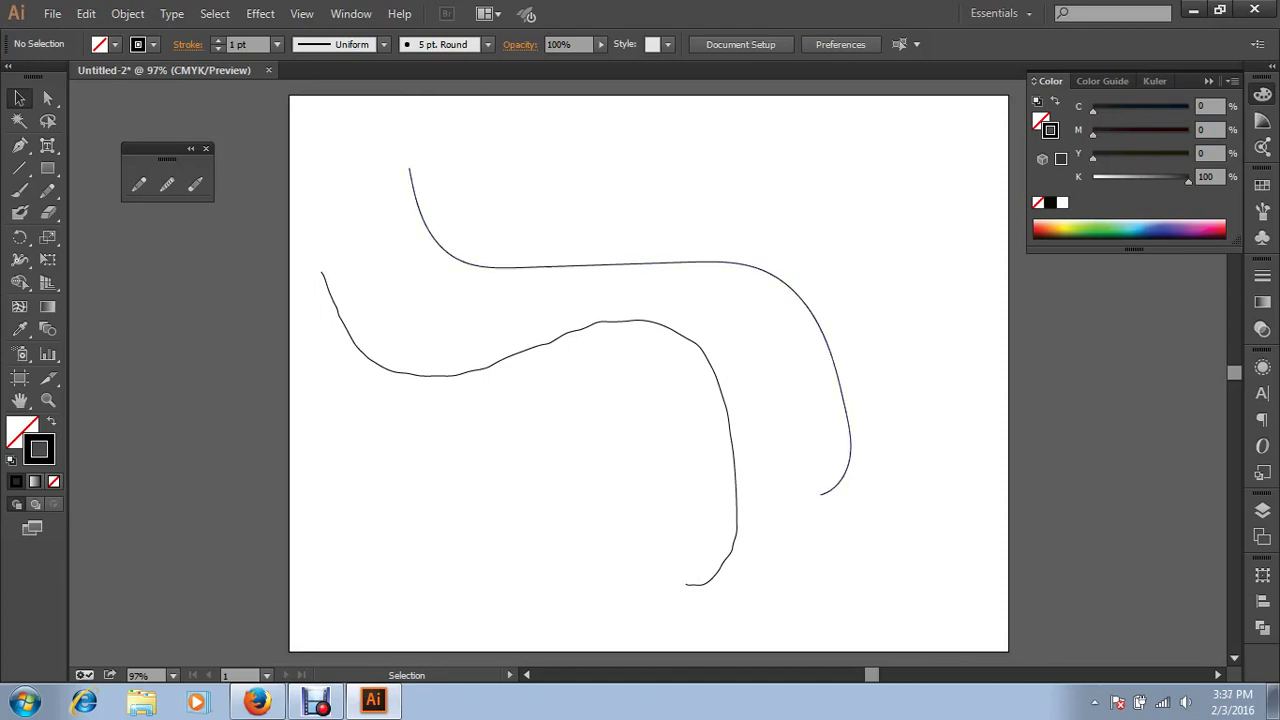
Adjust the Pencil Fidelity slider, ending at fully Accurate, and close the options
double_click(139, 184)
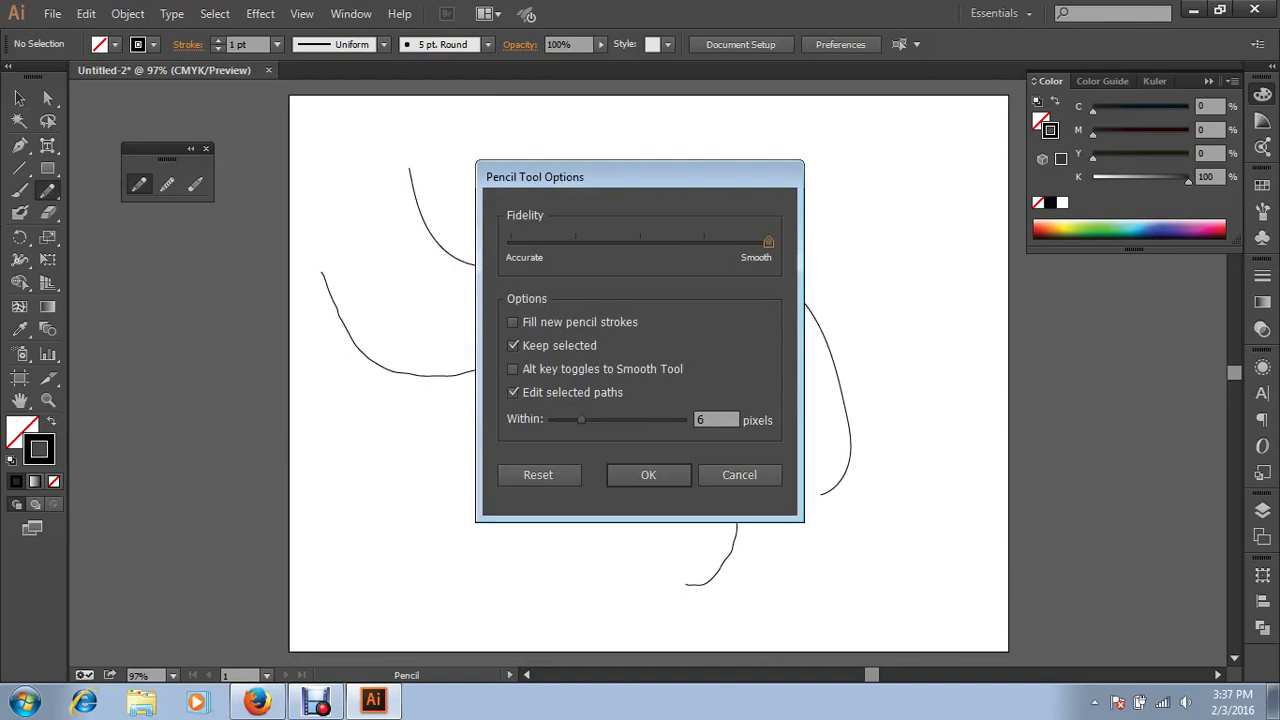
left_click_drag(768, 241, 704, 241)
left_click_drag(704, 241, 768, 241)
key("Left")
key("Home")
left_click(739, 474)
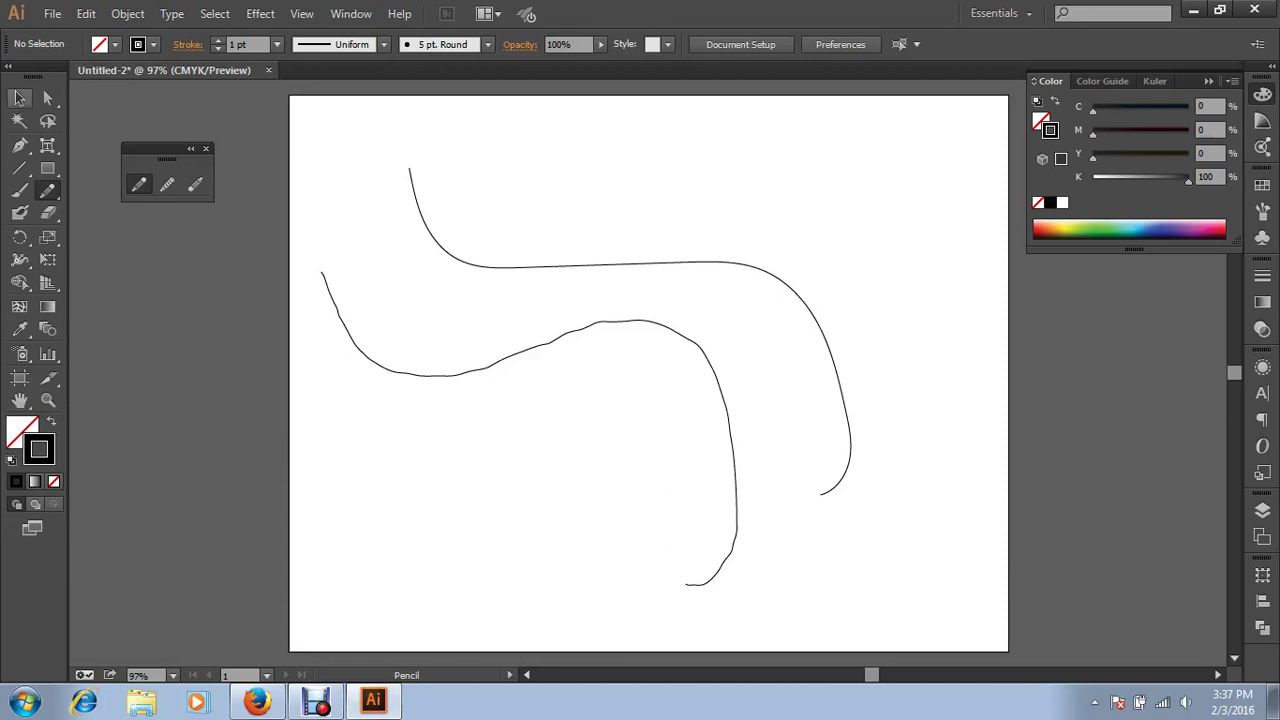
Marquee-select both pencil curves and delete them
left_click(19, 97)
left_click_drag(623, 212, 768, 566)
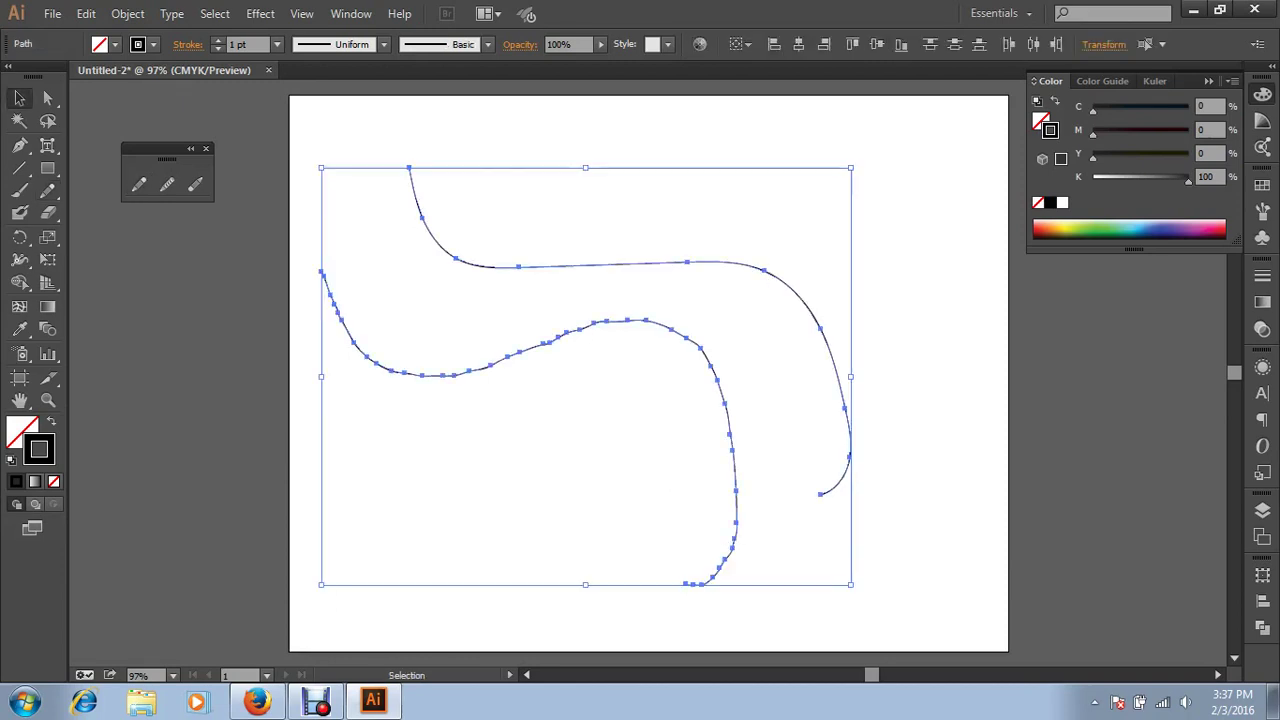
key("Delete")
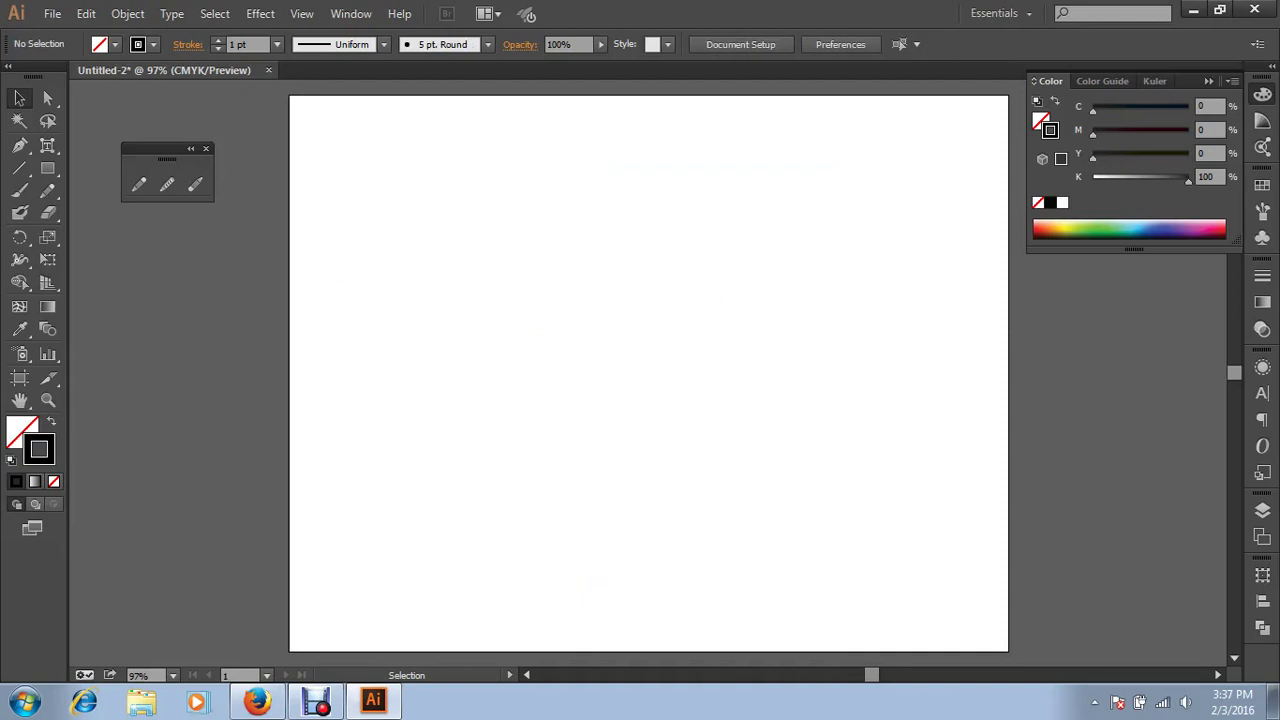
Close the pencil tools panel and paint a thick Blob Brush curve from upper left down the right
left_click(206, 148)
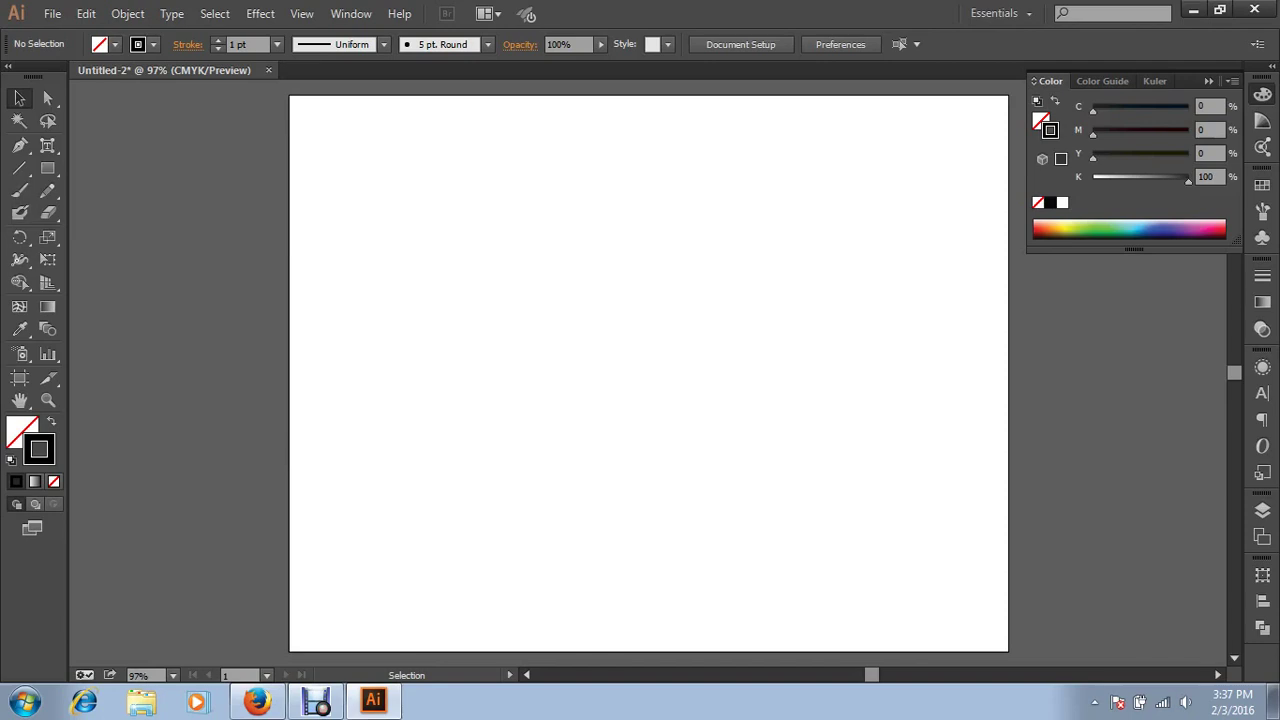
left_click(19, 212)
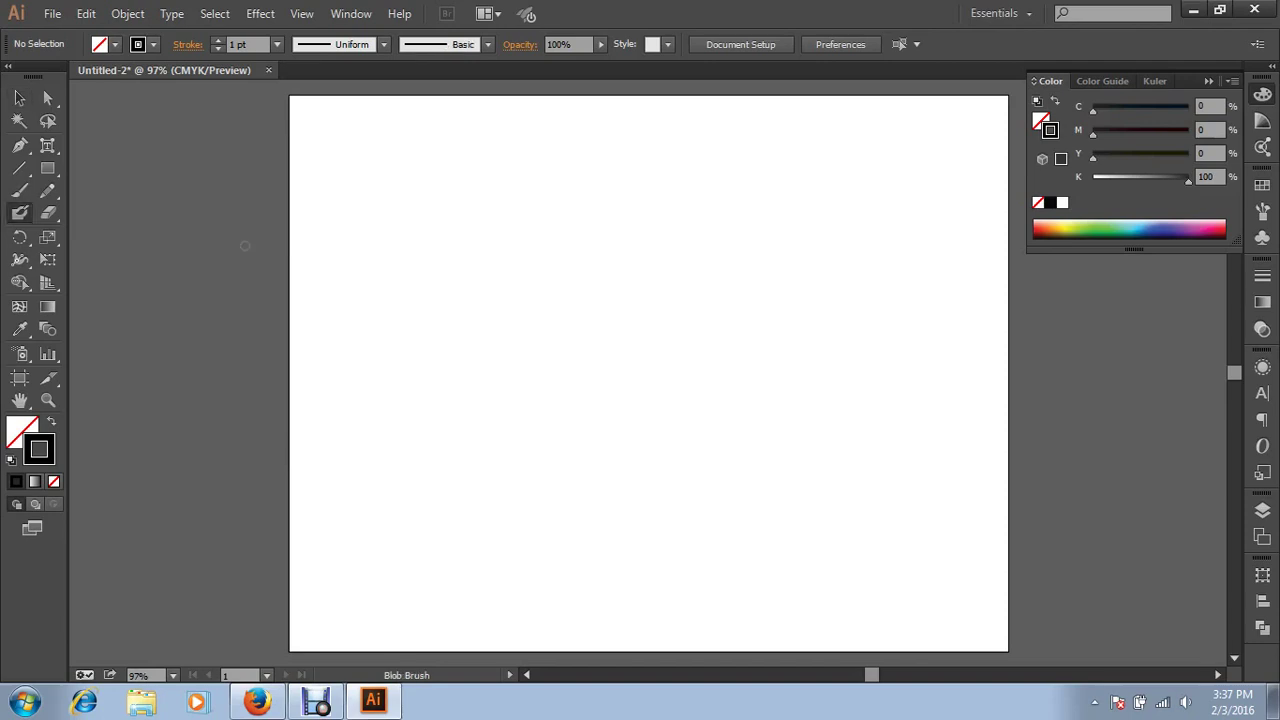
left_click_drag(375, 203, 535, 495)
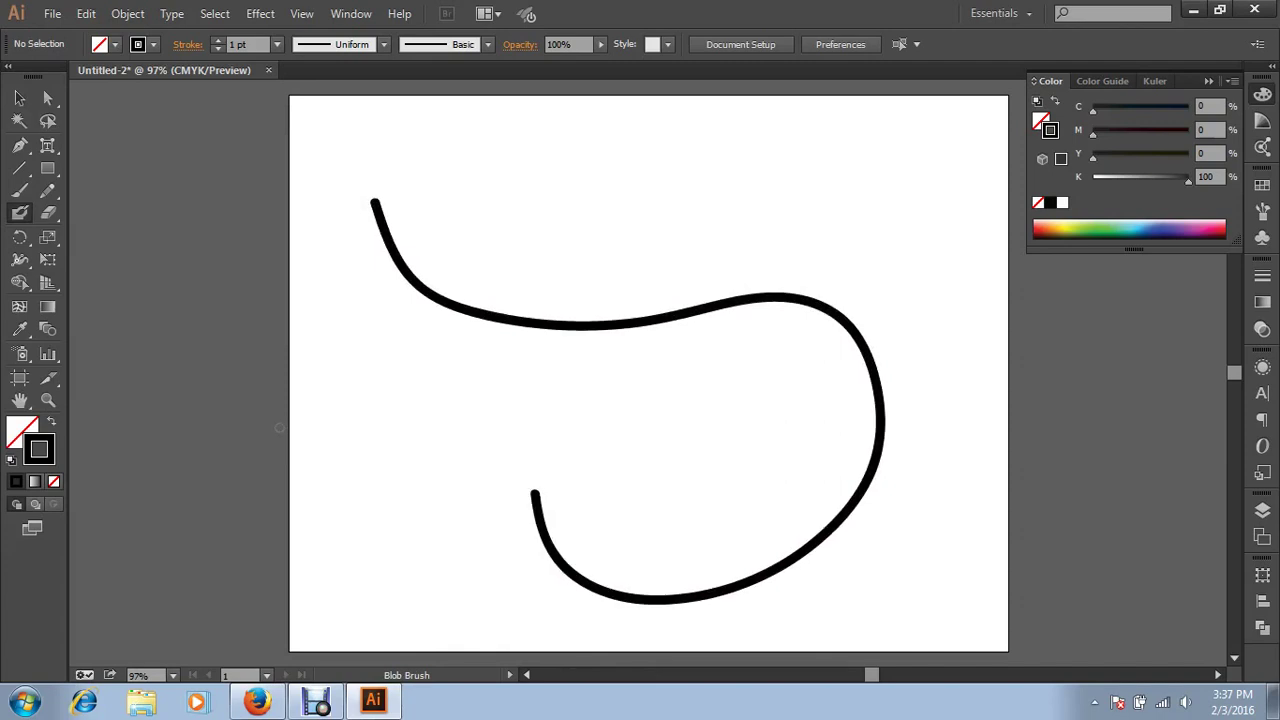
Set Blob Brush fidelity to Accurate and paint a second thick curve above the first
double_click(19, 212)
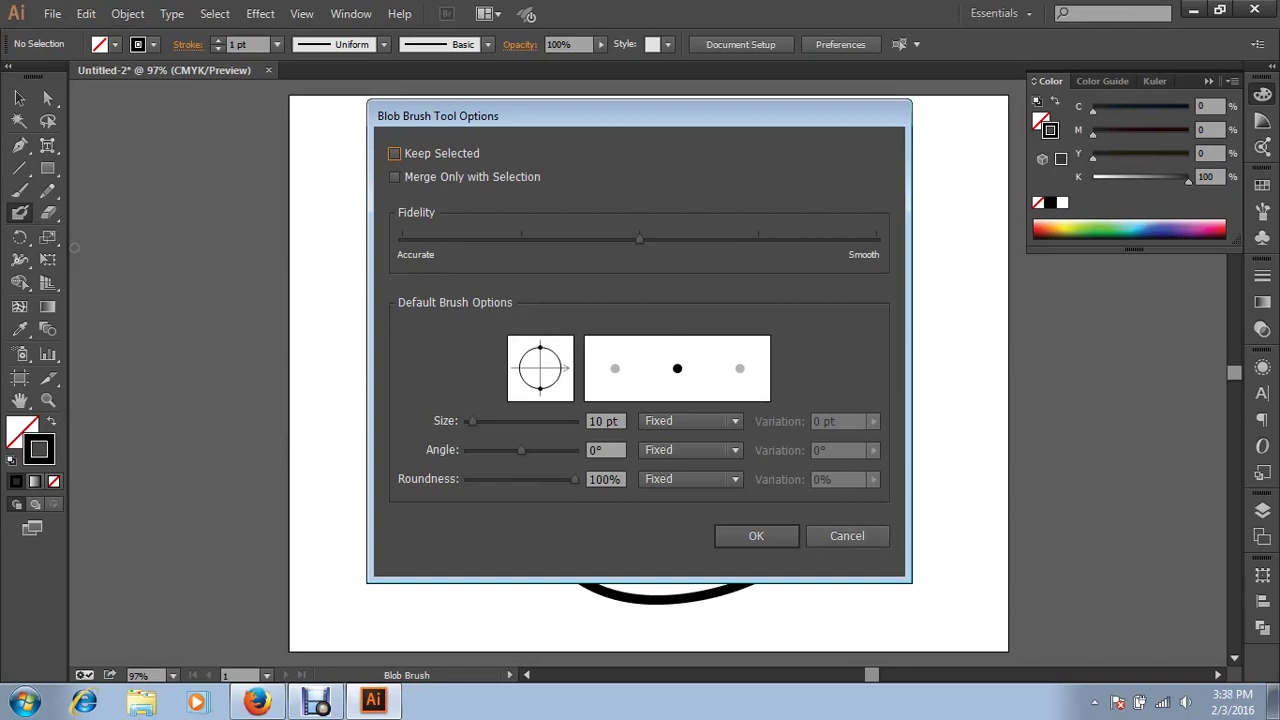
key("Tab")
key("Left")
key("Left")
key("Return")
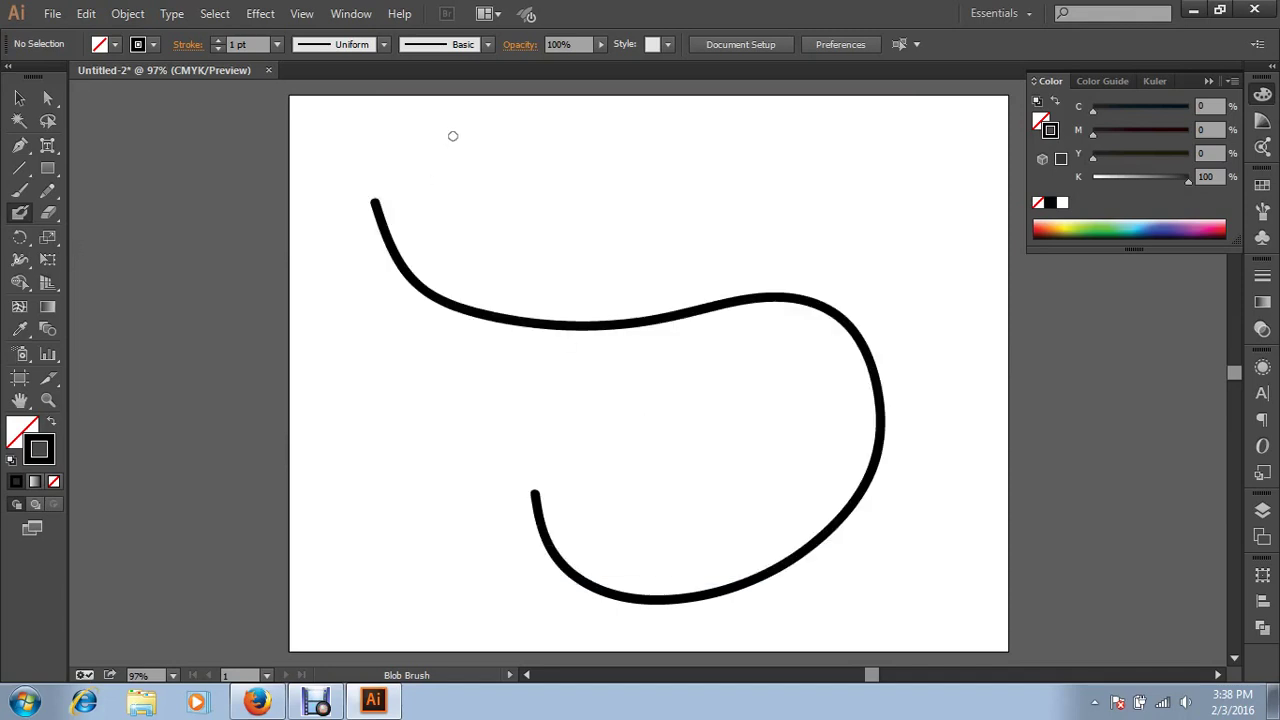
mouse_move(451, 133)
left_mouse_down()
mouse_move(843, 271)
mouse_move(934, 486)
mouse_move(922, 502)
left_mouse_up()
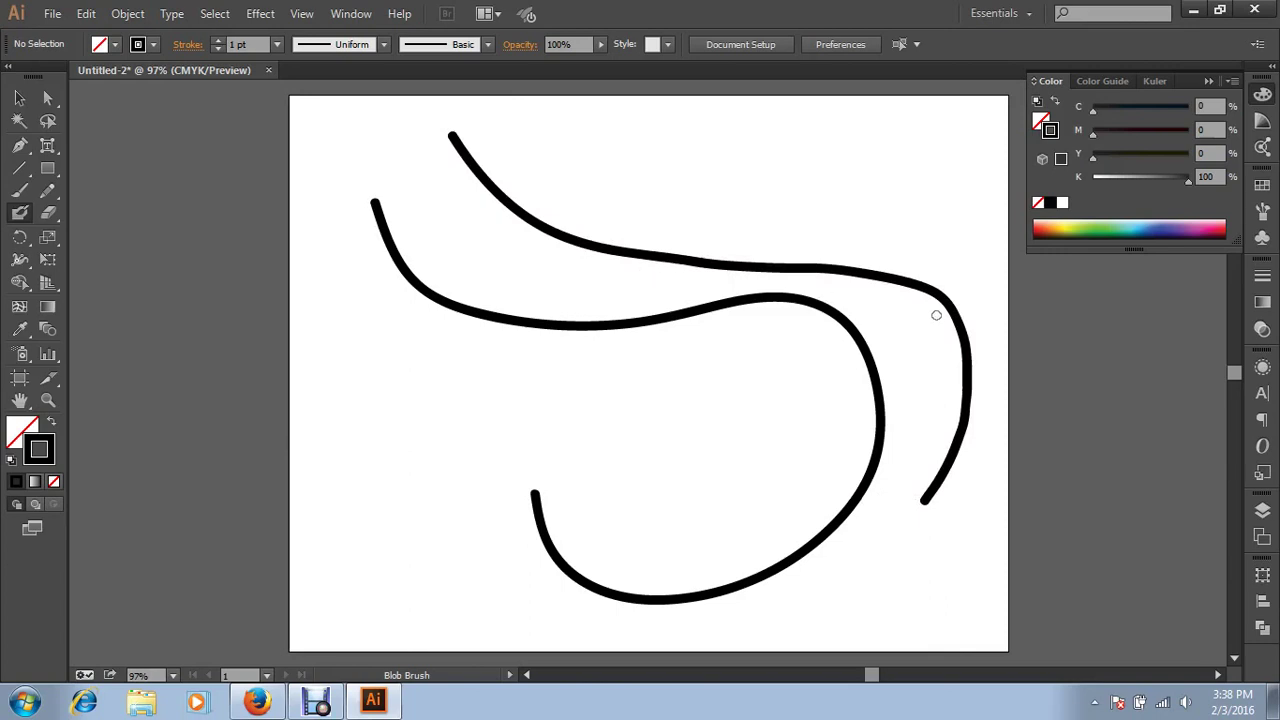
Set Blob Brush fidelity to Smooth and paint a third curve near the top of the page
key("Return")
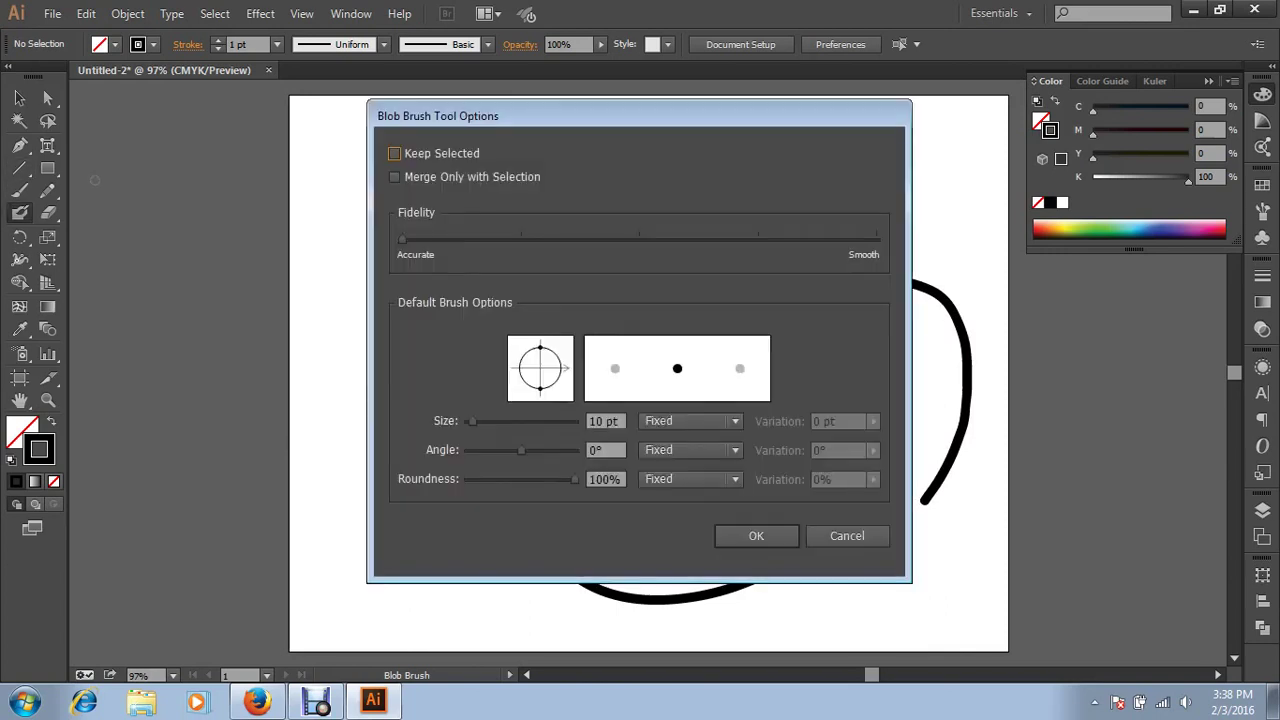
key("Tab")
key("Tab")
key("End")
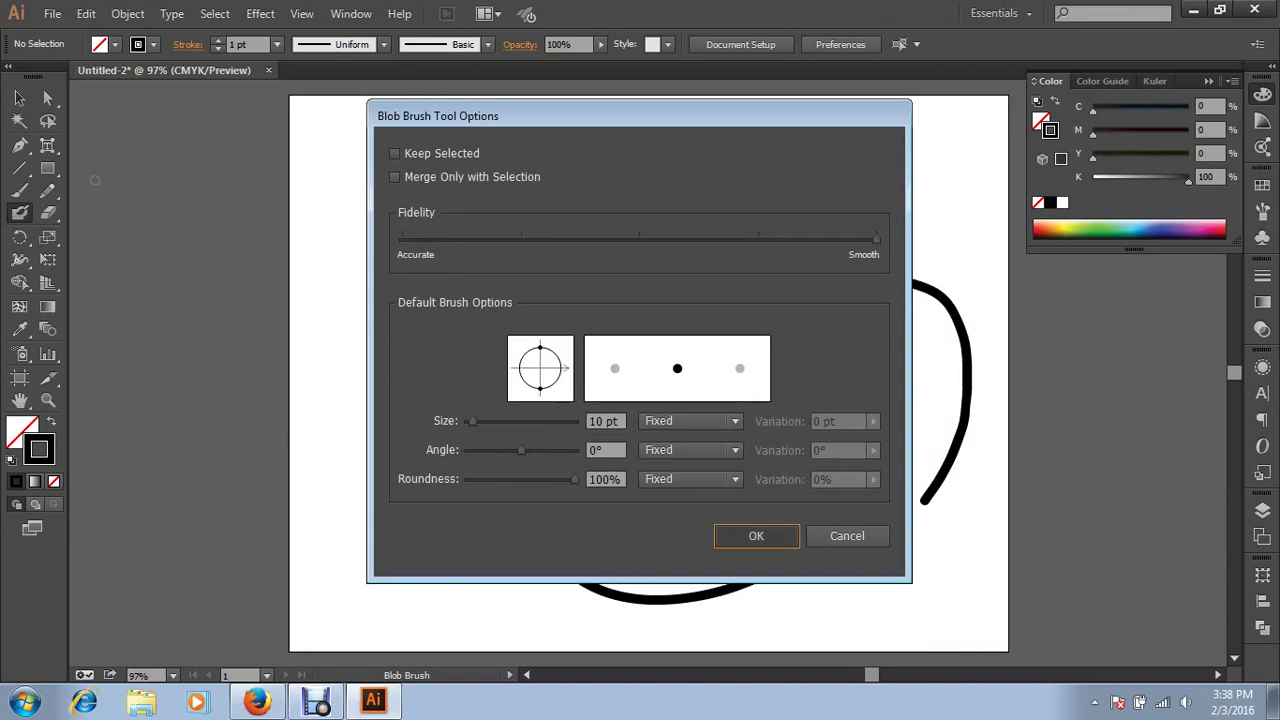
key("Return")
left_click_drag(548, 114, 1016, 368)
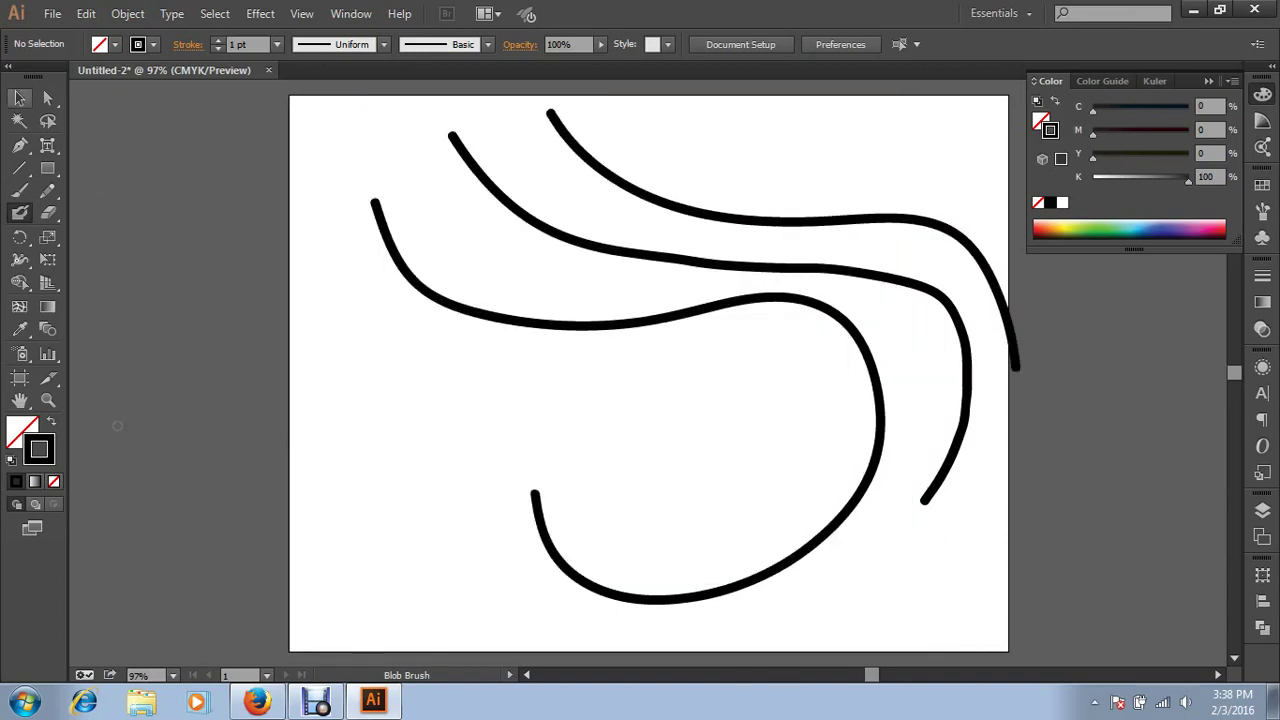
Select all three brush strokes and delete them
left_click(19, 98)
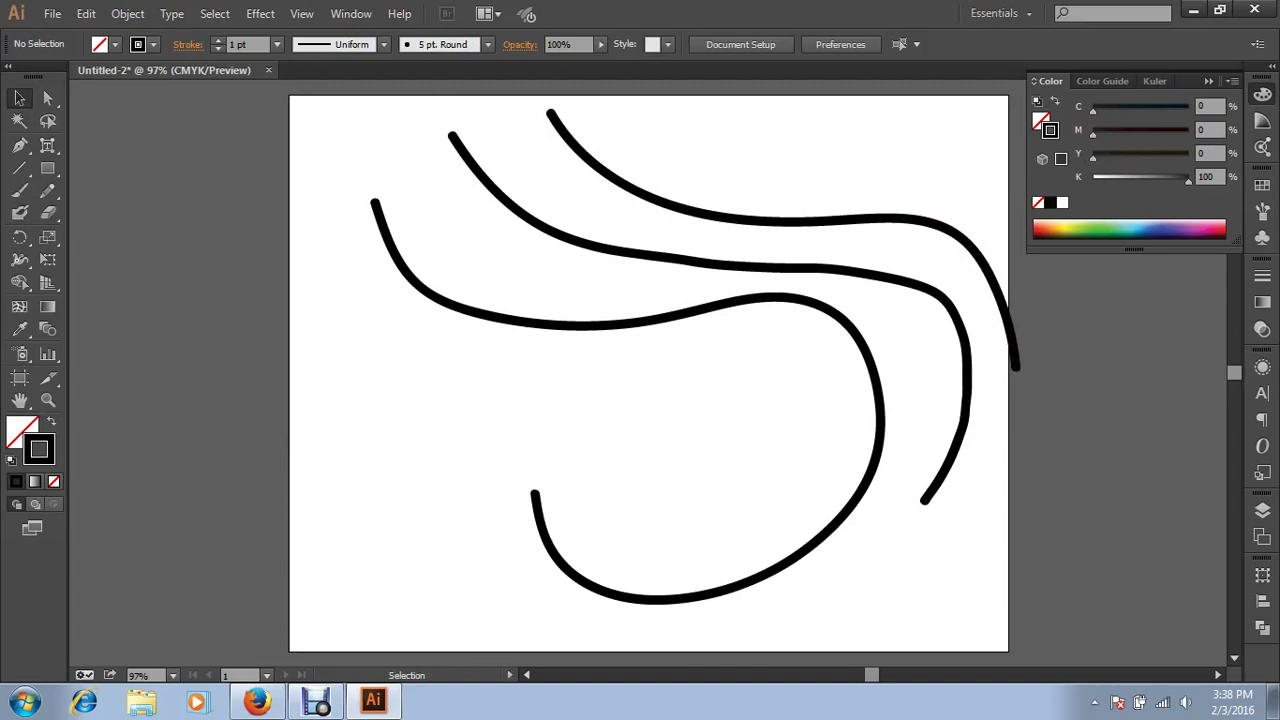
left_click_drag(738, 112, 768, 374)
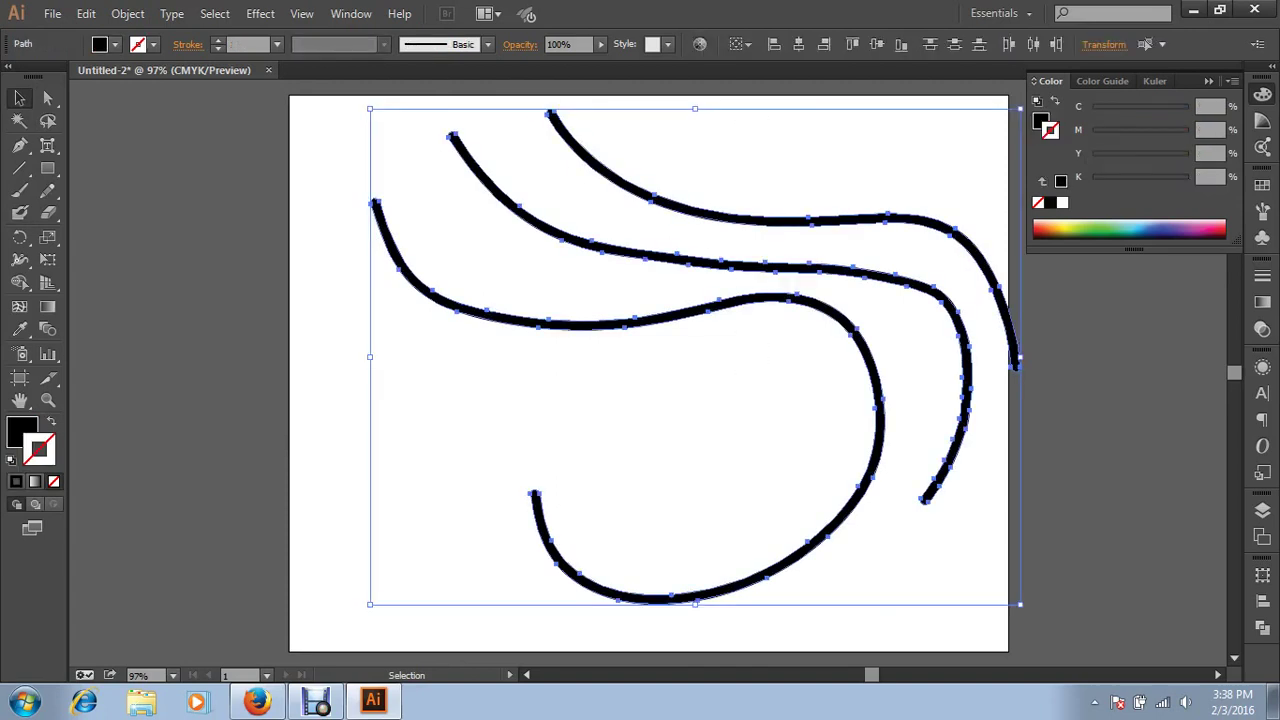
key("Delete")
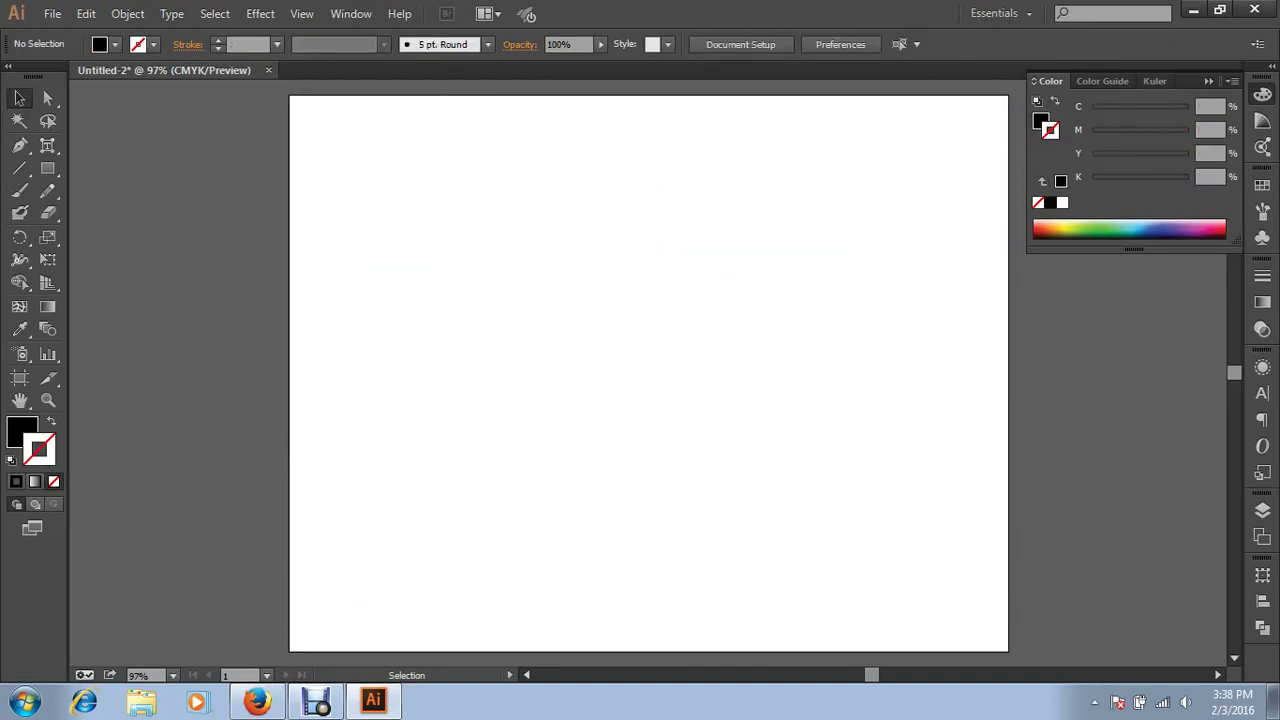
left_click(48, 212)
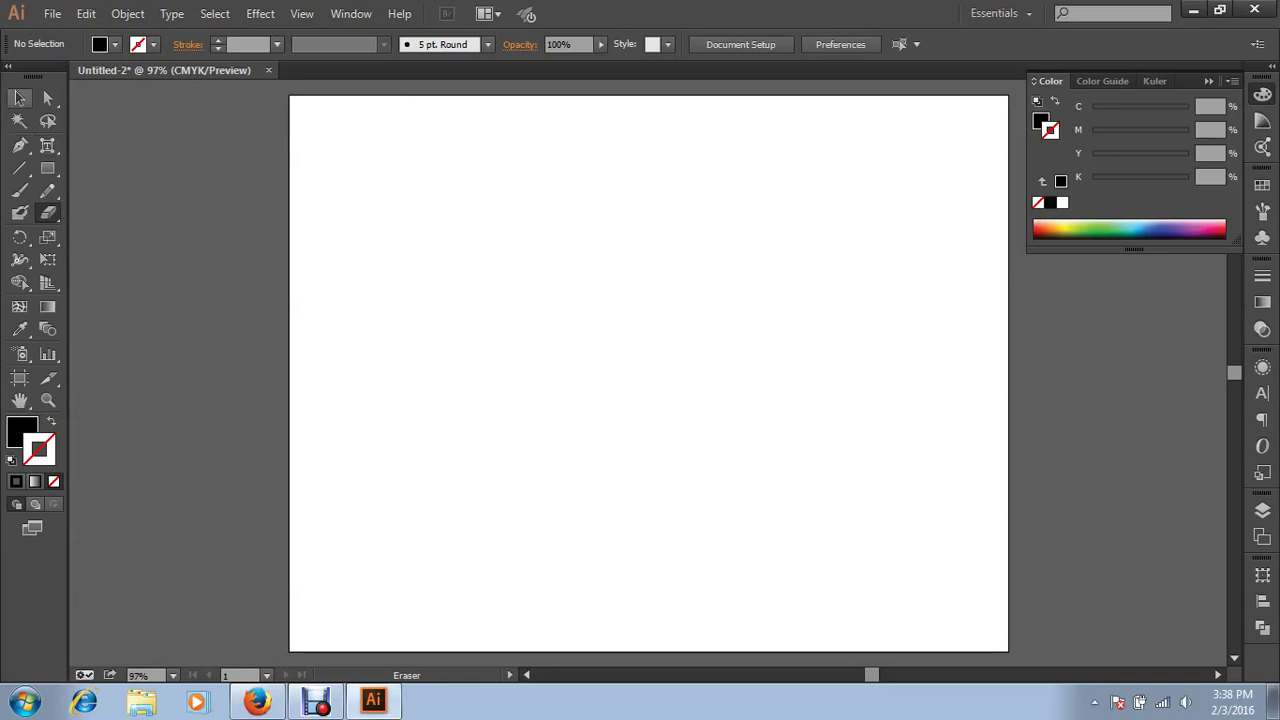
Draw a black rectangle about 6.69 × 4.44 in at the centre and float the Eraser/Scissors/Knife tools
left_click(48, 168)
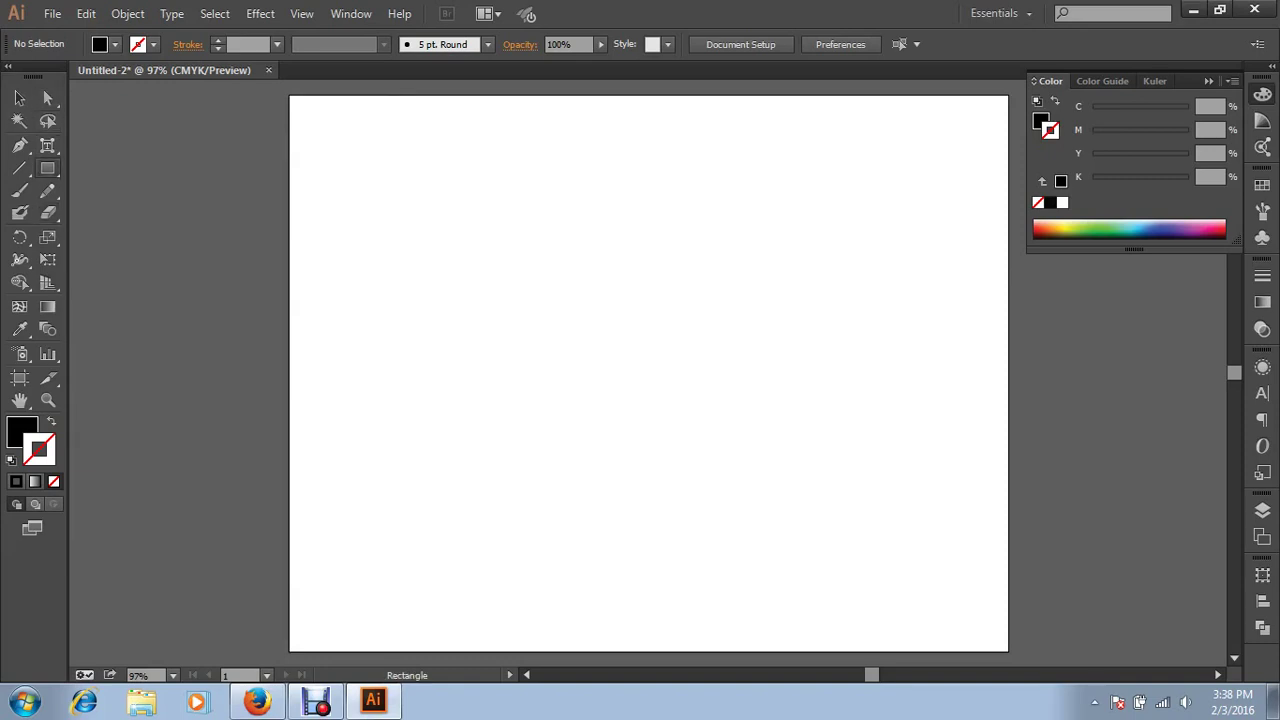
left_click_drag(407, 175, 844, 465)
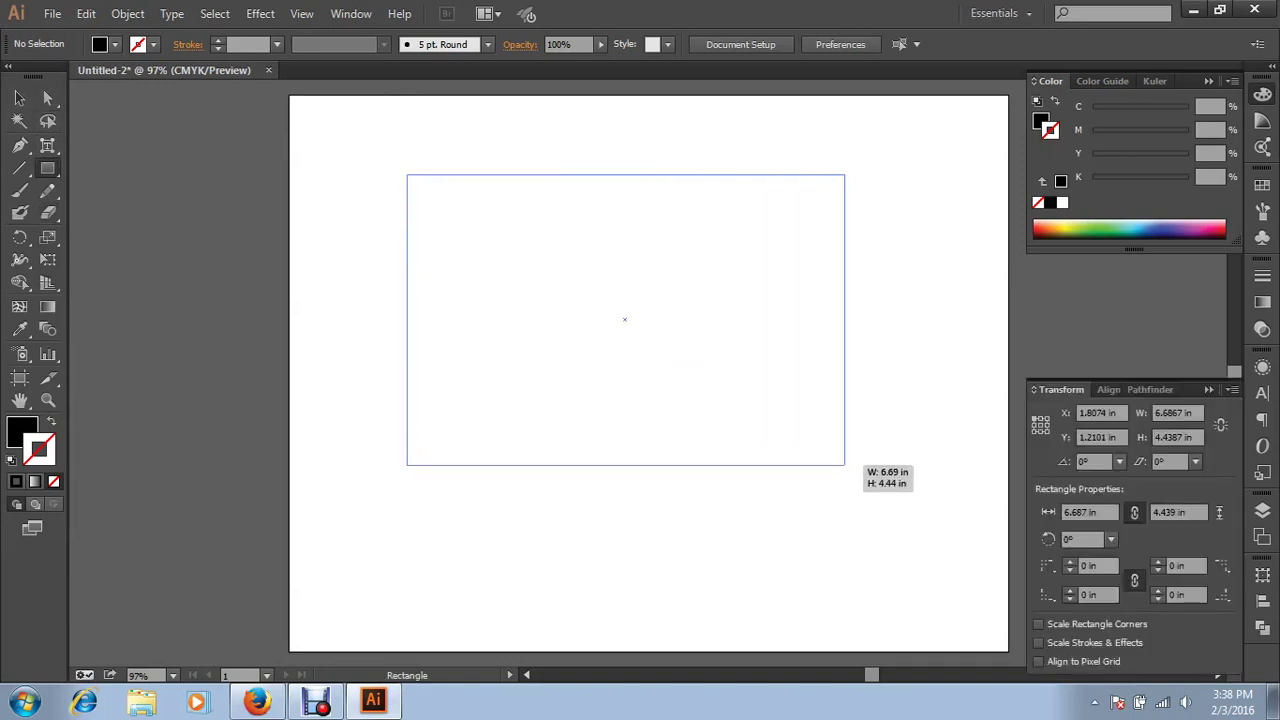
left_click(48, 212)
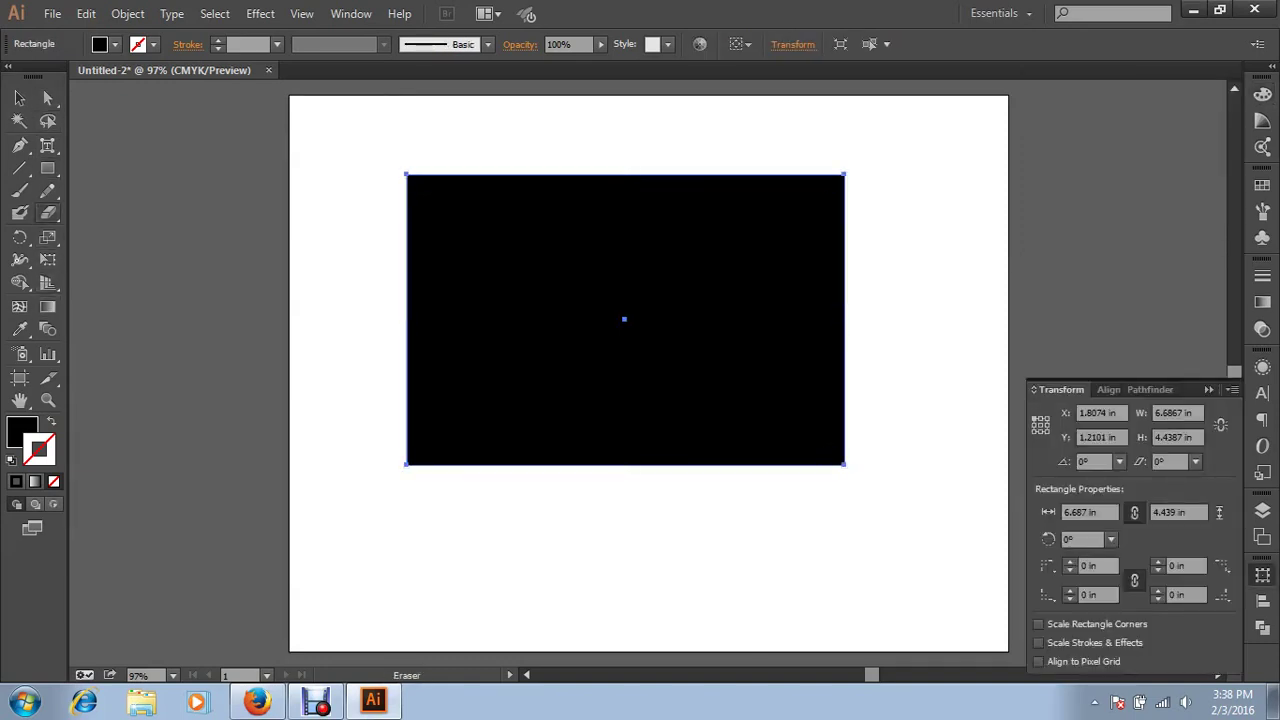
left_click_drag(48, 212, 237, 235)
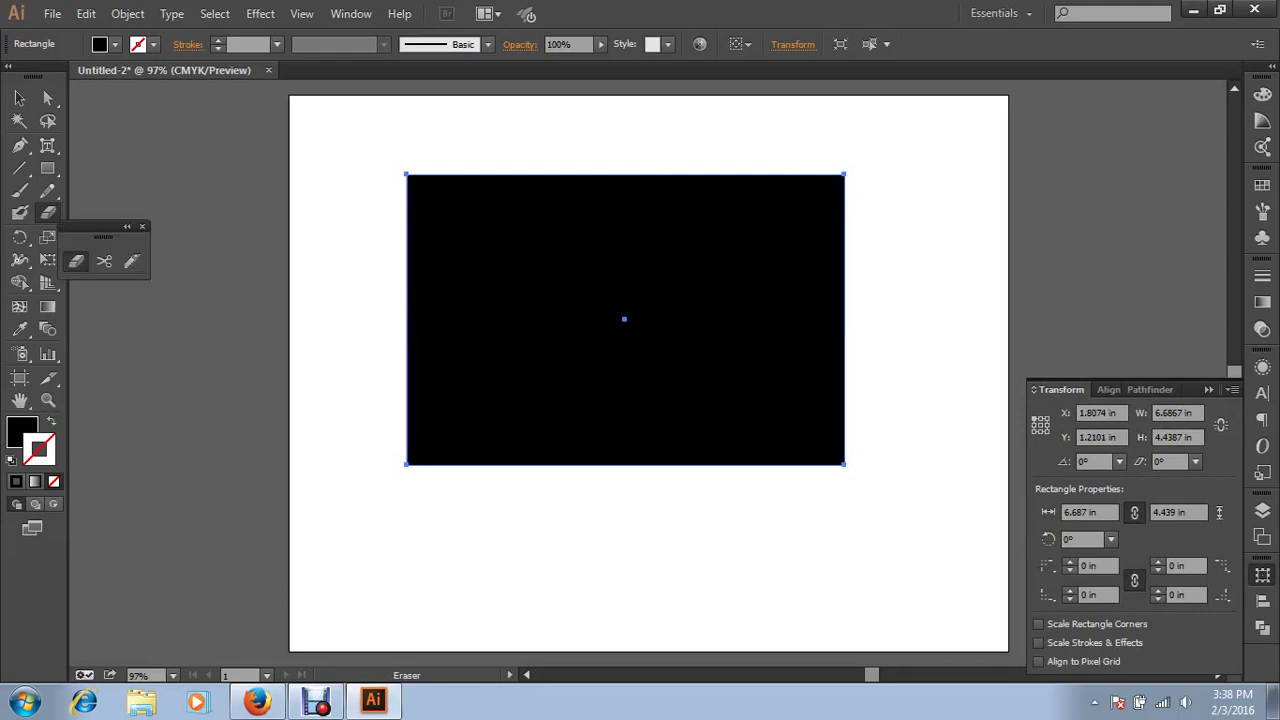
left_click_drag(103, 236, 146, 137)
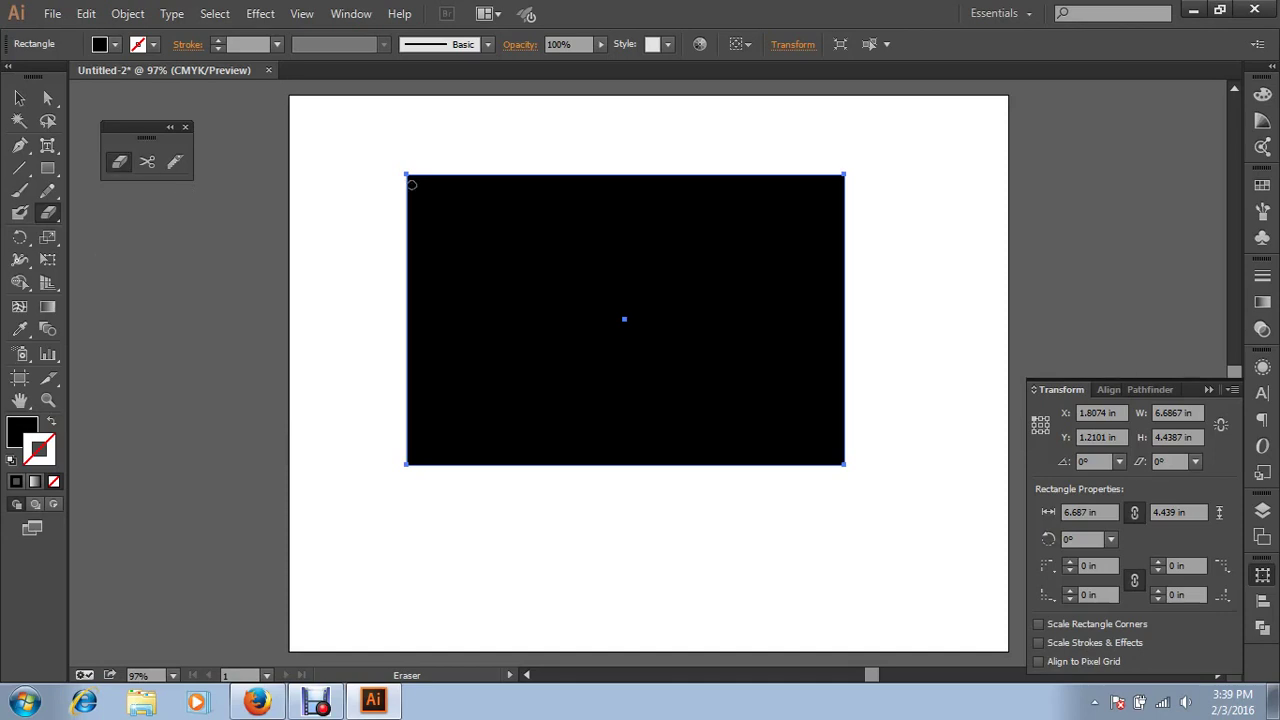
Erase a diagonal gap through the rectangle and move the right piece down and right
left_click_drag(657, 157, 534, 557)
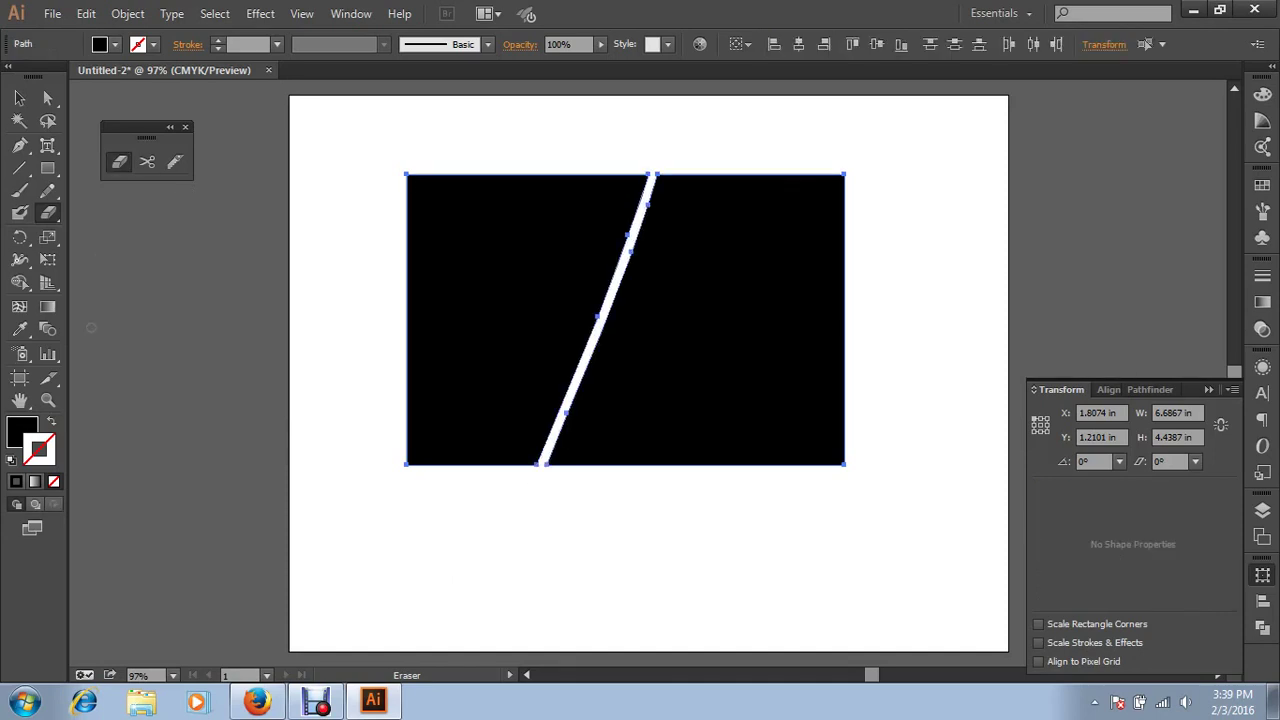
left_click(19, 97)
left_click(930, 570)
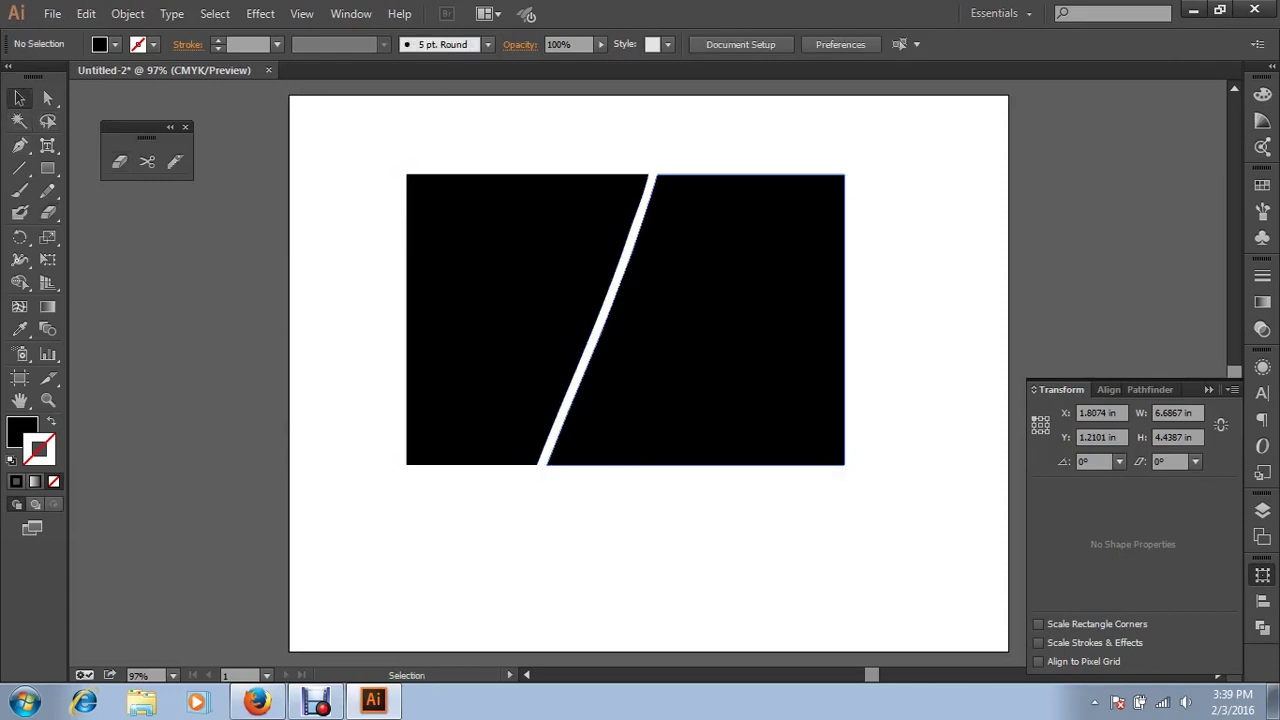
left_click_drag(699, 317, 766, 371)
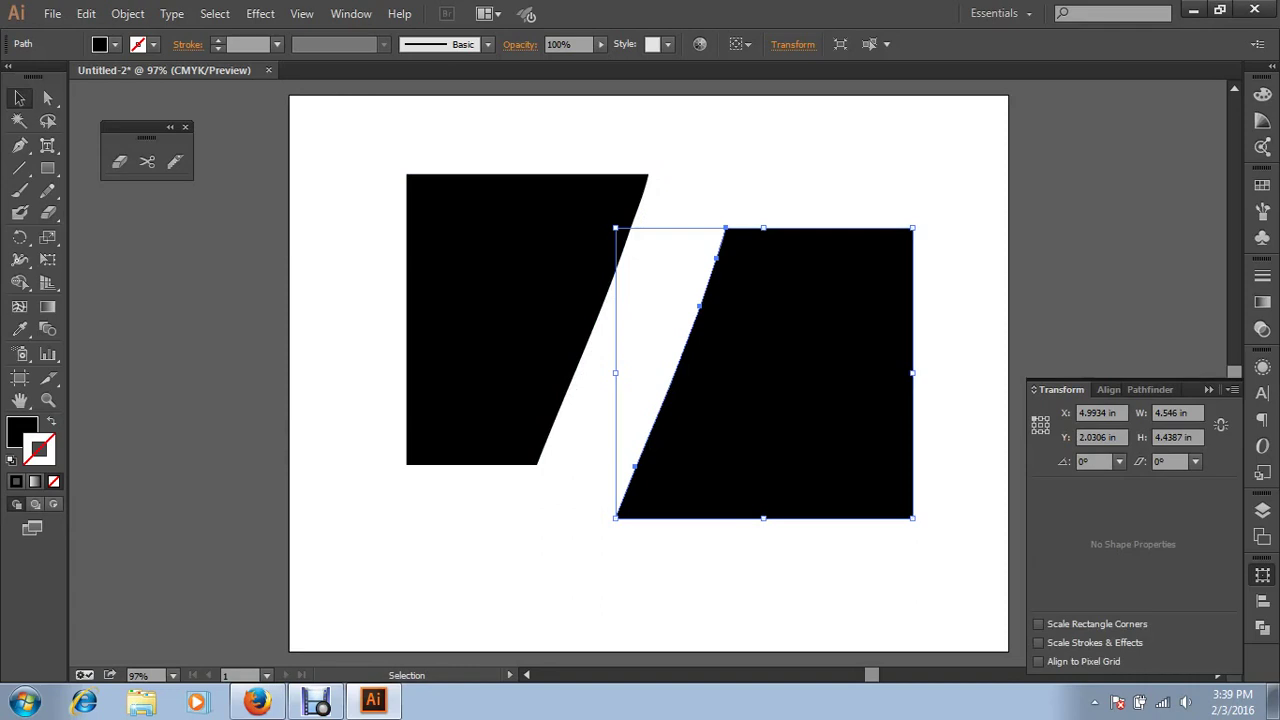
Erase a ring inside the right piece and pull the inner disc up out of it
left_click(119, 161)
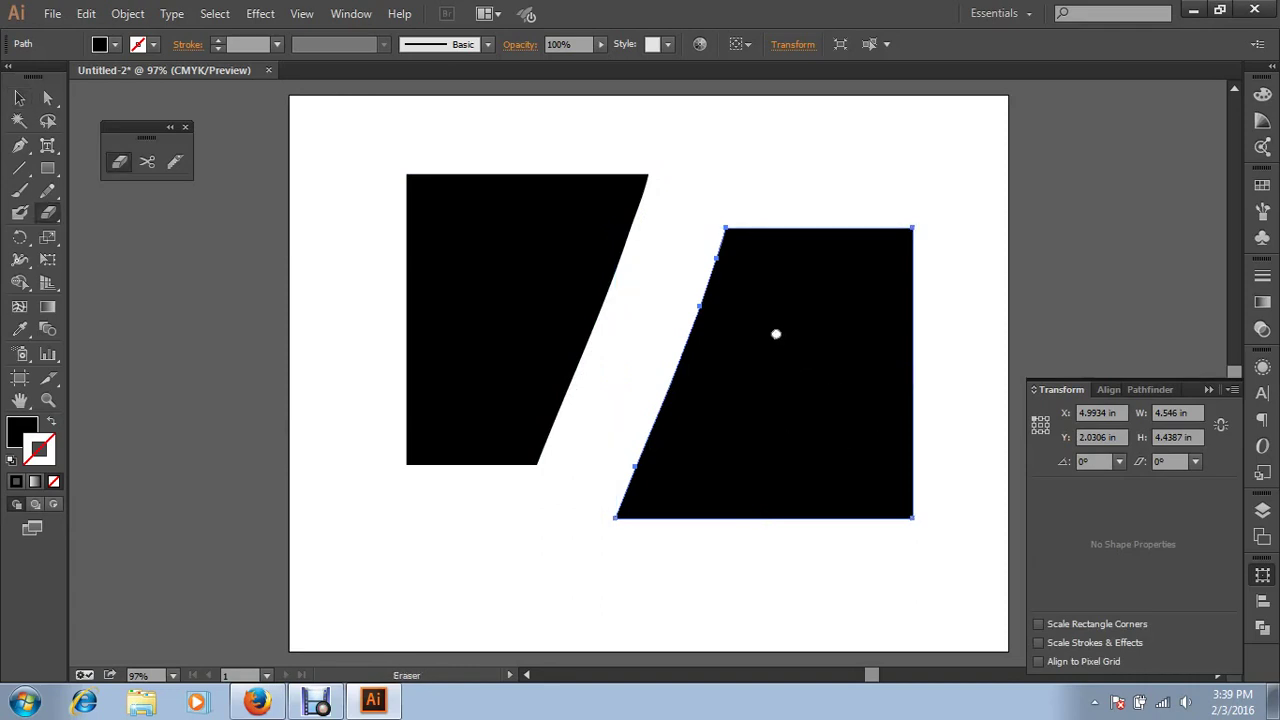
mouse_move(776, 334)
left_mouse_down()
mouse_move(877, 364)
mouse_move(772, 362)
mouse_move(778, 332)
left_mouse_up()
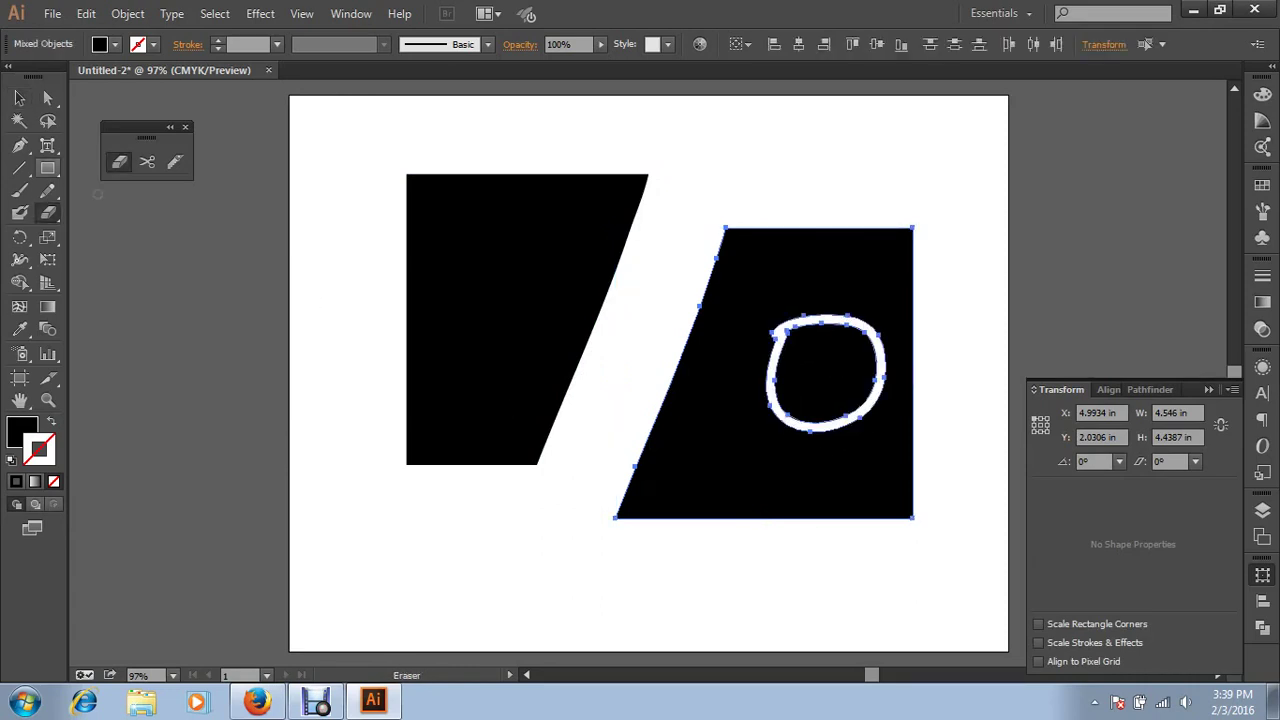
key("v")
mouse_move(853, 372)
left_mouse_down()
mouse_move(835, 185)
mouse_move(846, 146)
left_mouse_up()
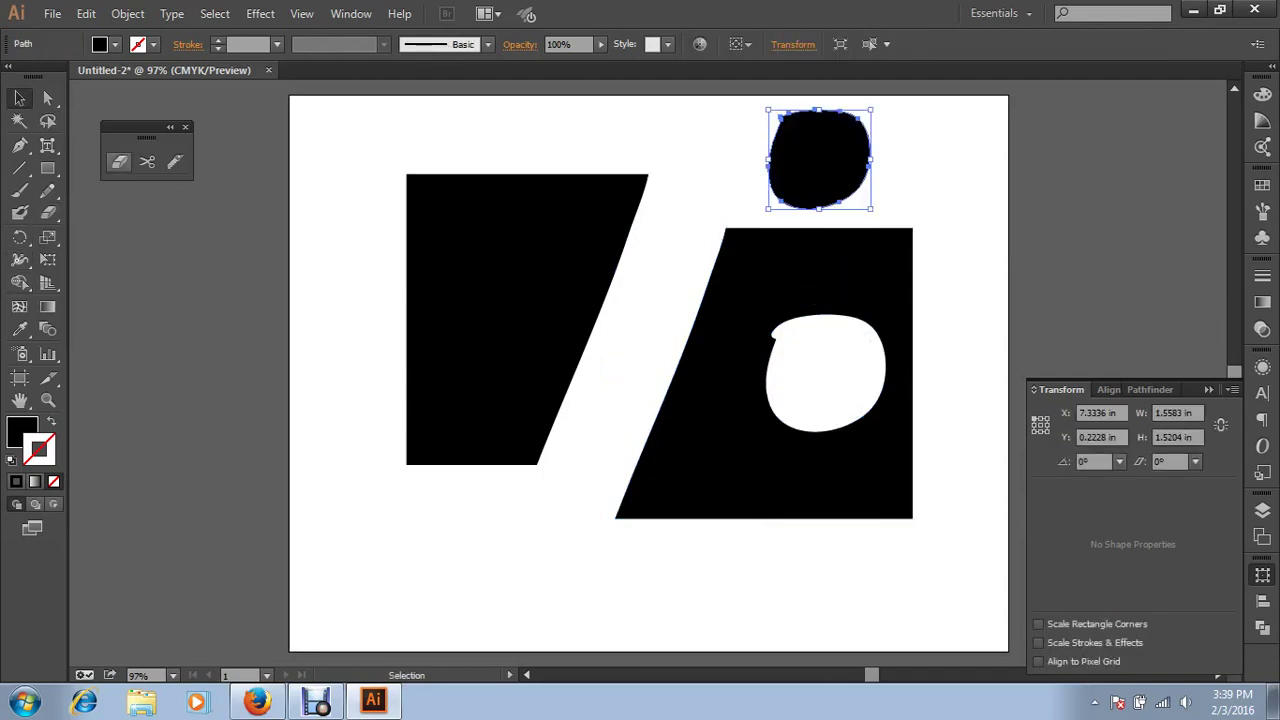
Cancel the Eraser Tool Options unchanged, then select every shape and delete them
double_click(47, 212)
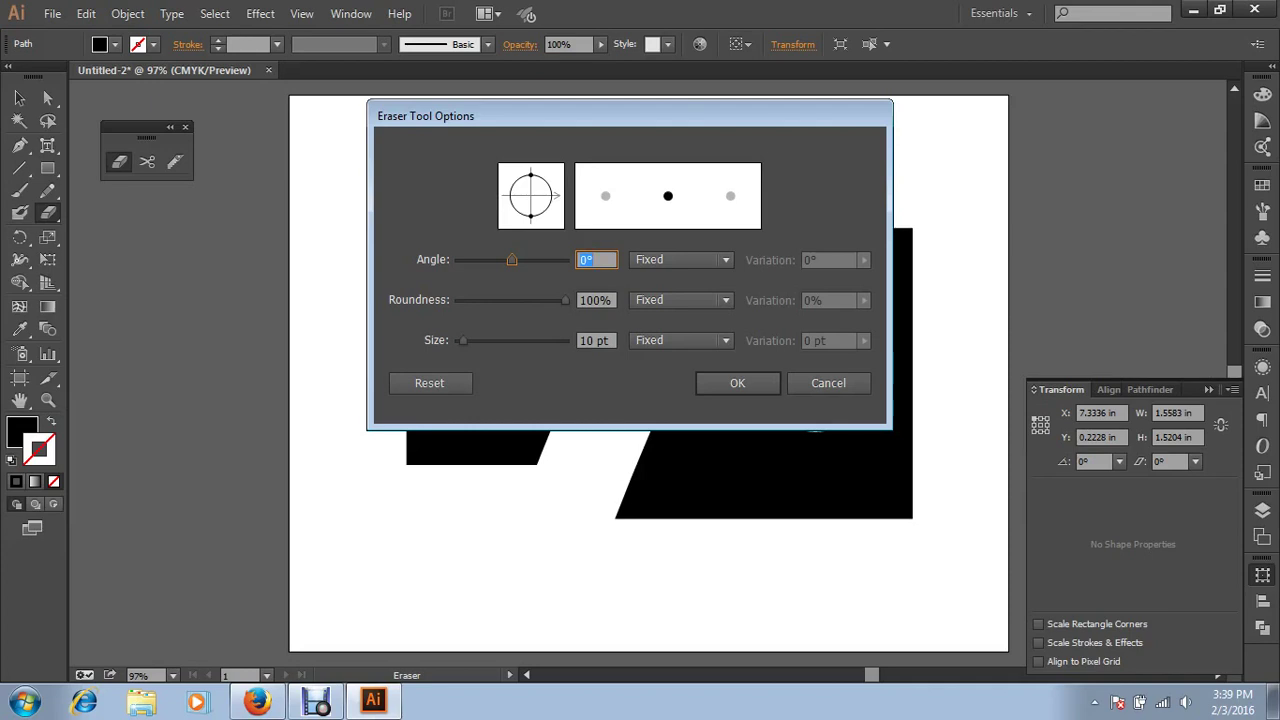
left_click(836, 382)
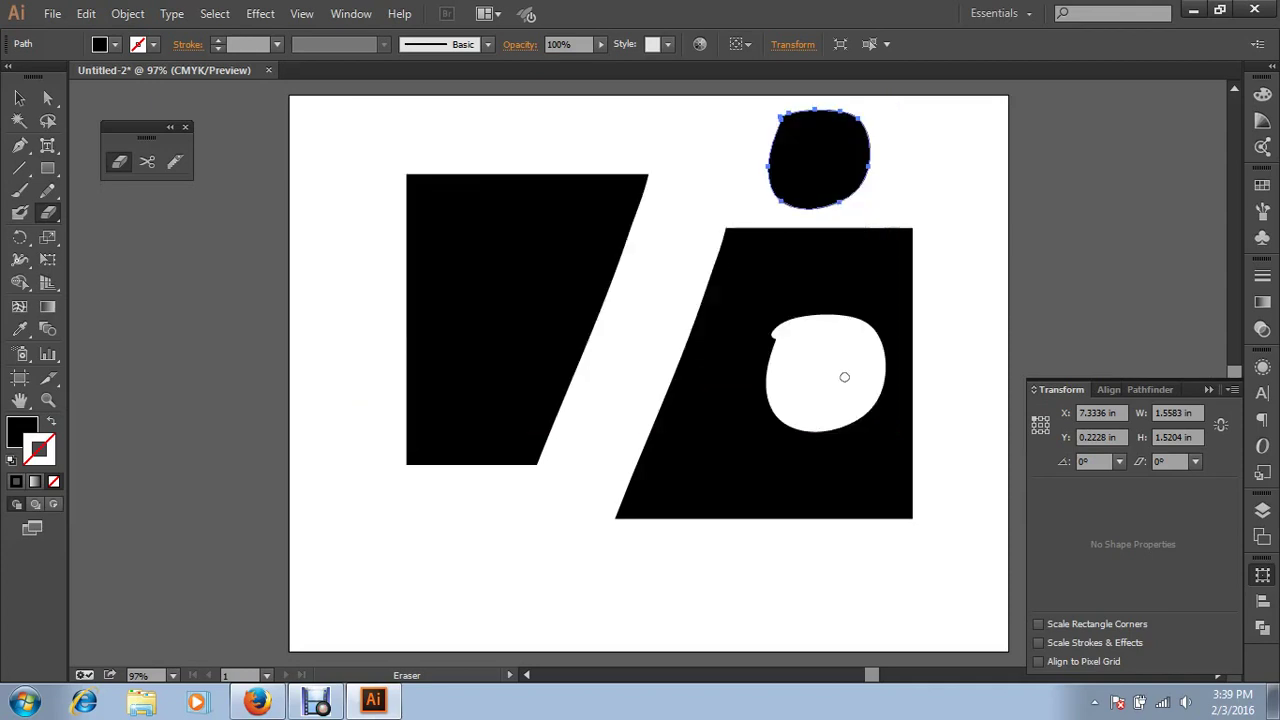
key("v")
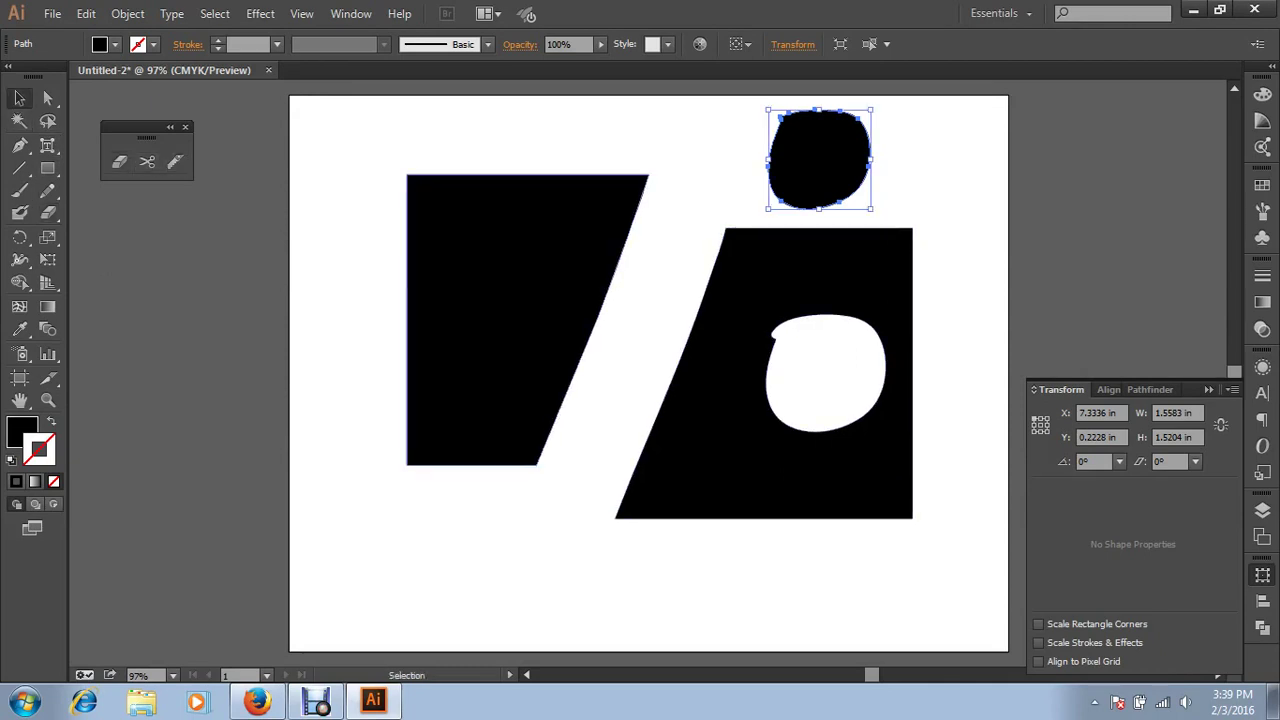
left_click_drag(492, 150, 894, 536)
key("Delete")
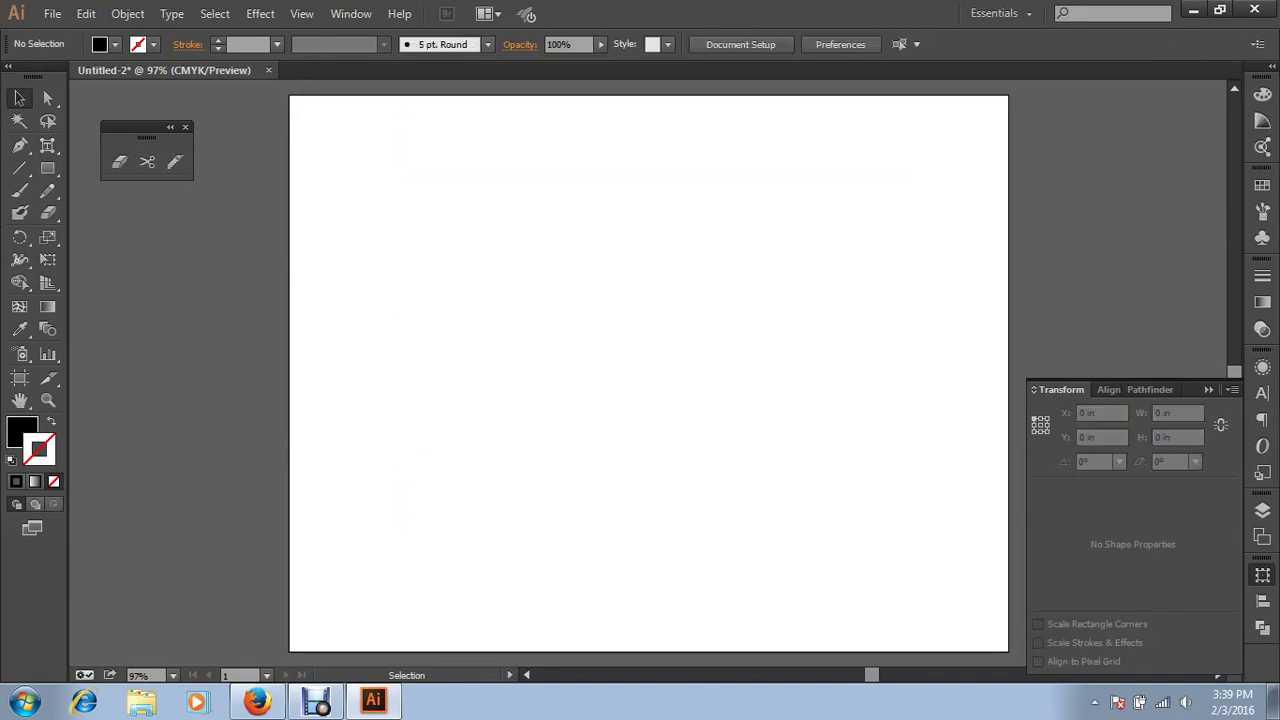
Draw a large black rectangle and cut its top and bottom edges with the Scissors tool
left_click(47, 168)
left_click_drag(460, 176, 840, 494)
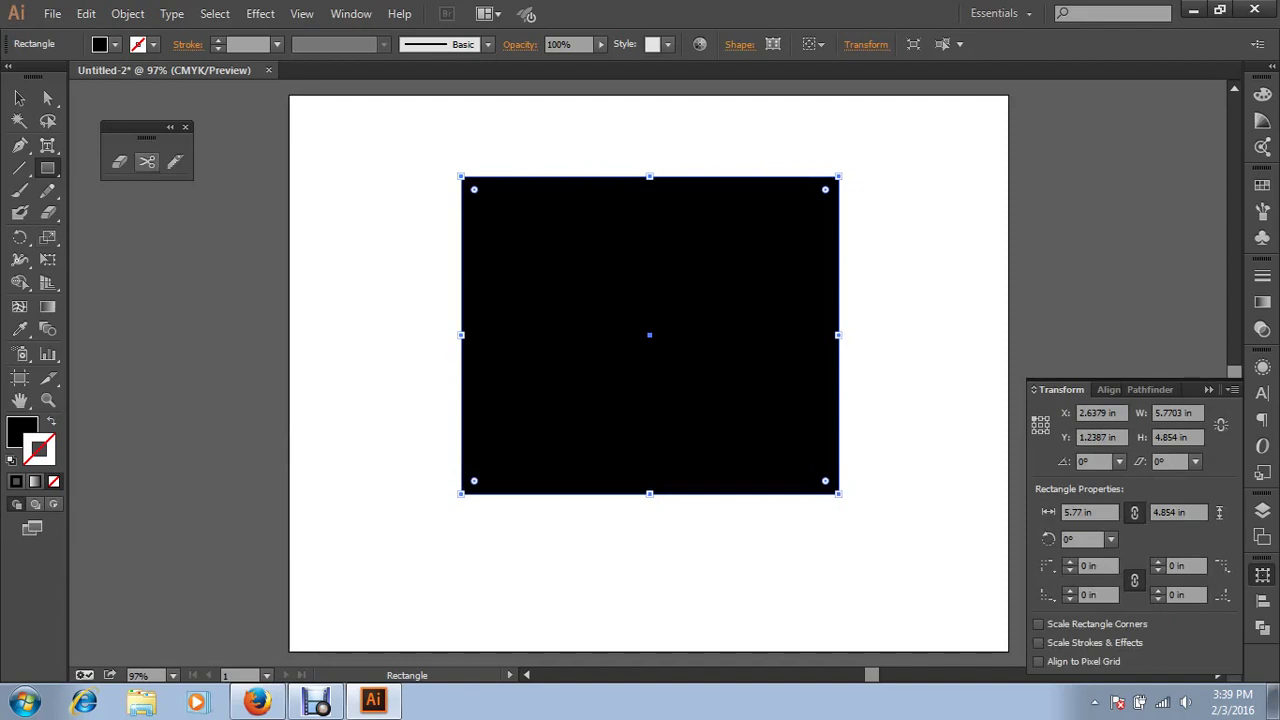
left_click(147, 161)
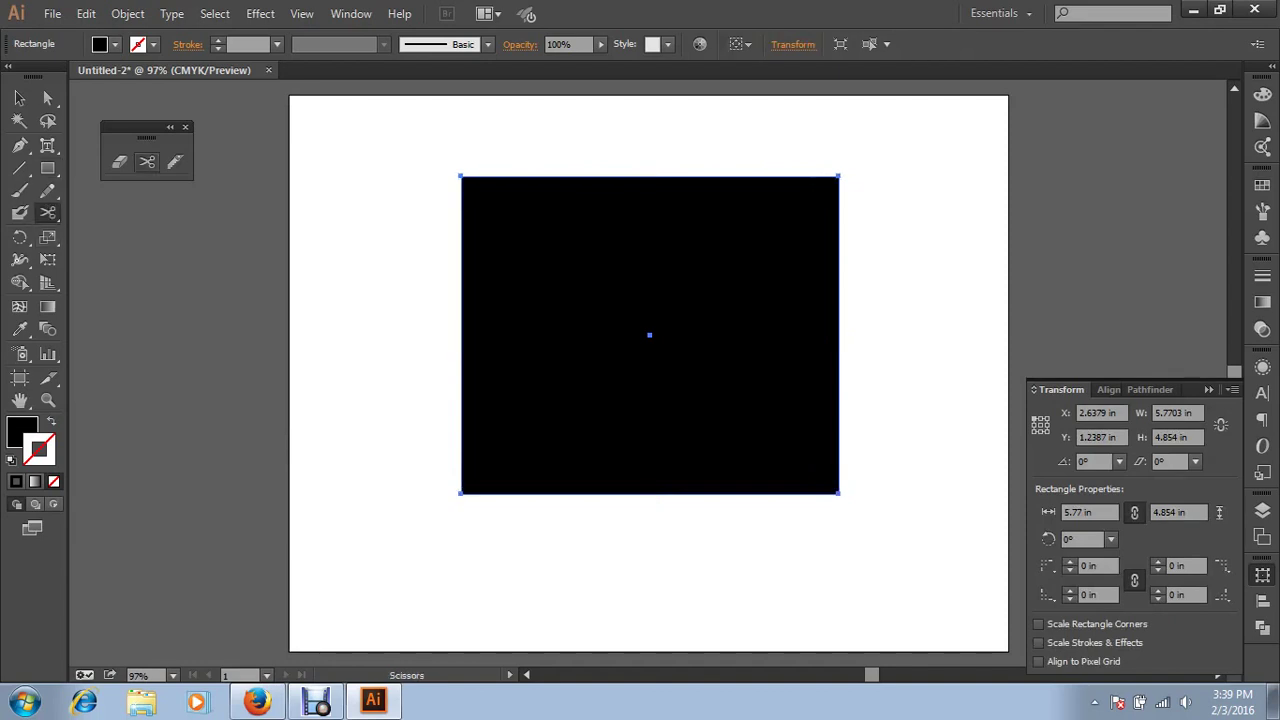
left_click(648, 176)
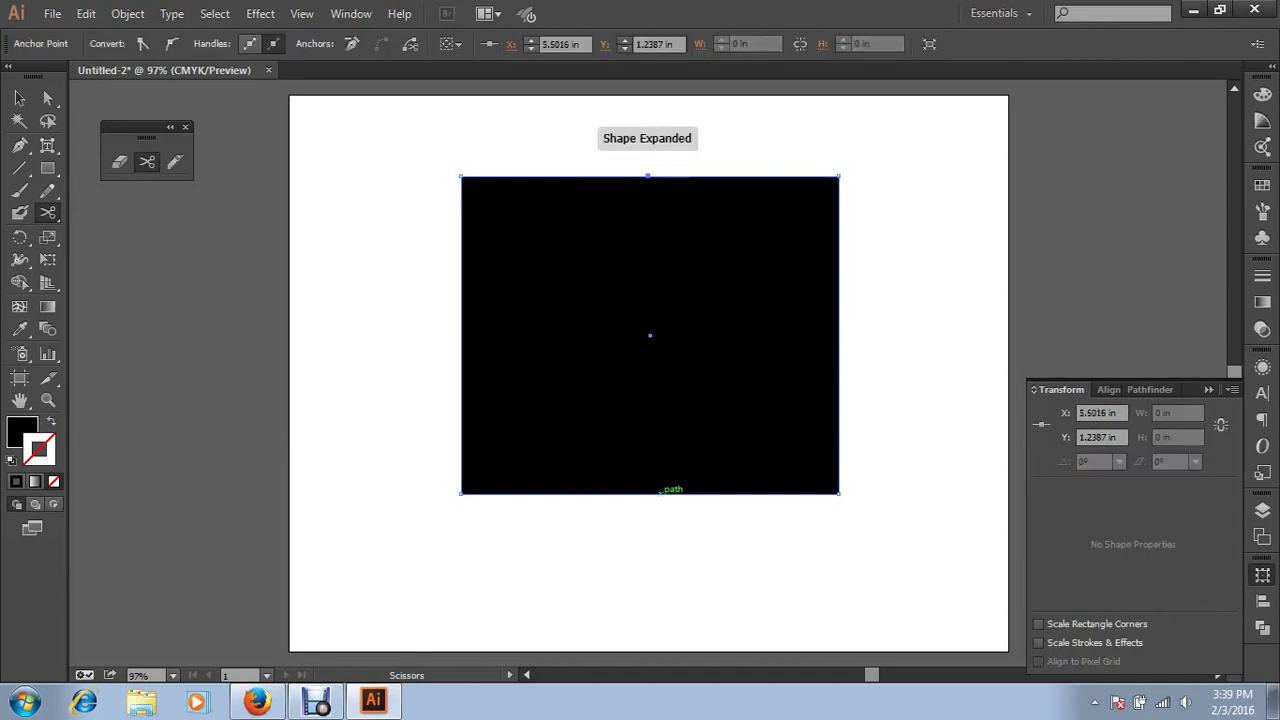
left_click(660, 492)
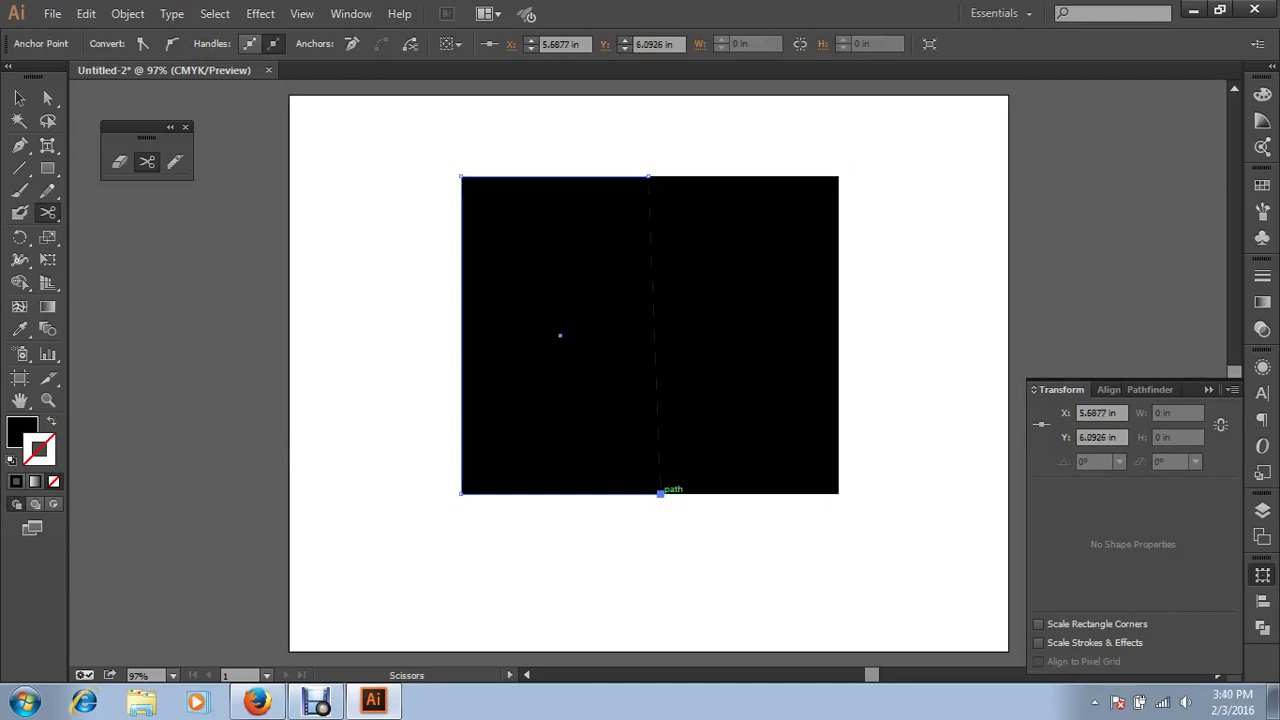
Move the right half of the cut rectangle away to the right
key("v")
key("ctrl+shift+a")
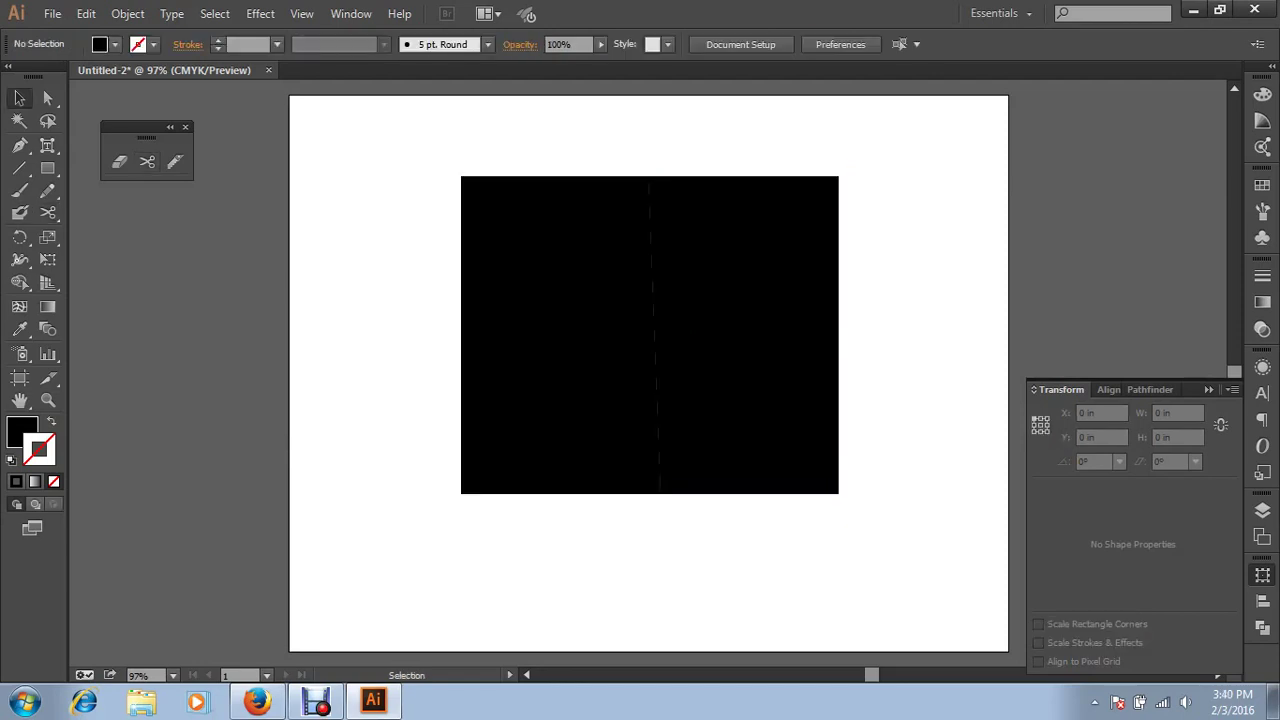
left_click_drag(744, 337, 829, 337)
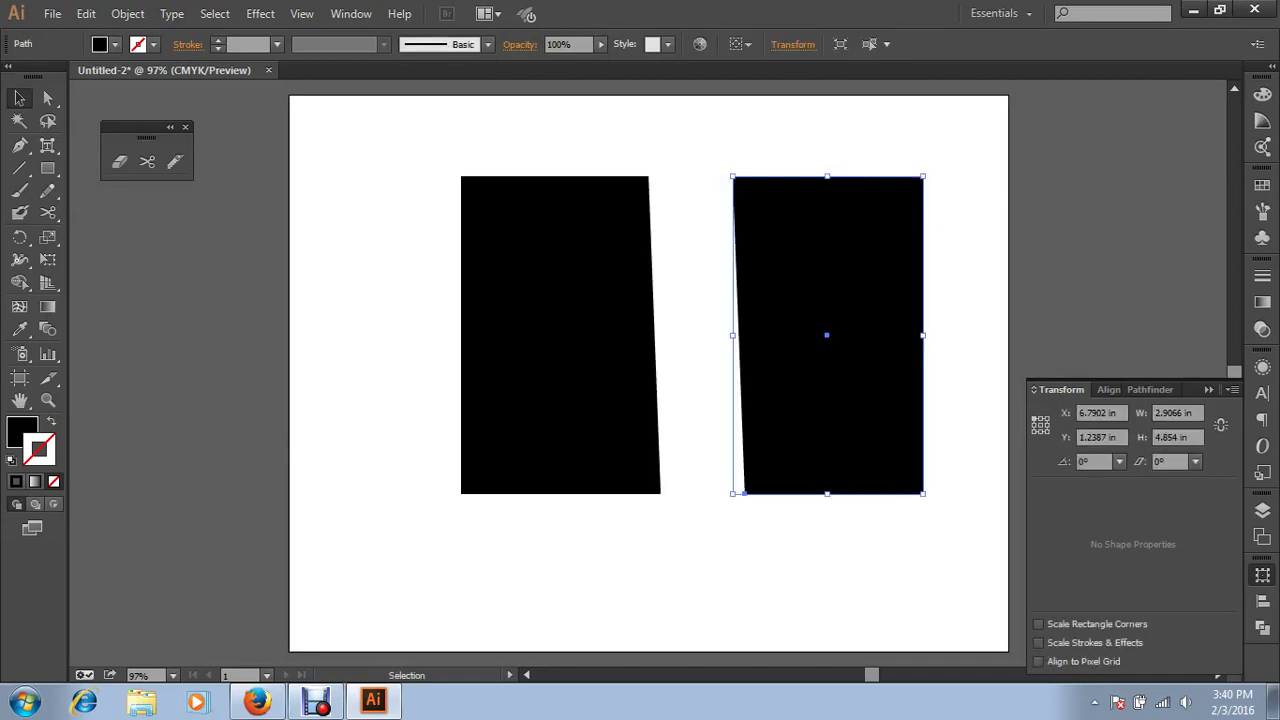
key("ctrl+shift+a")
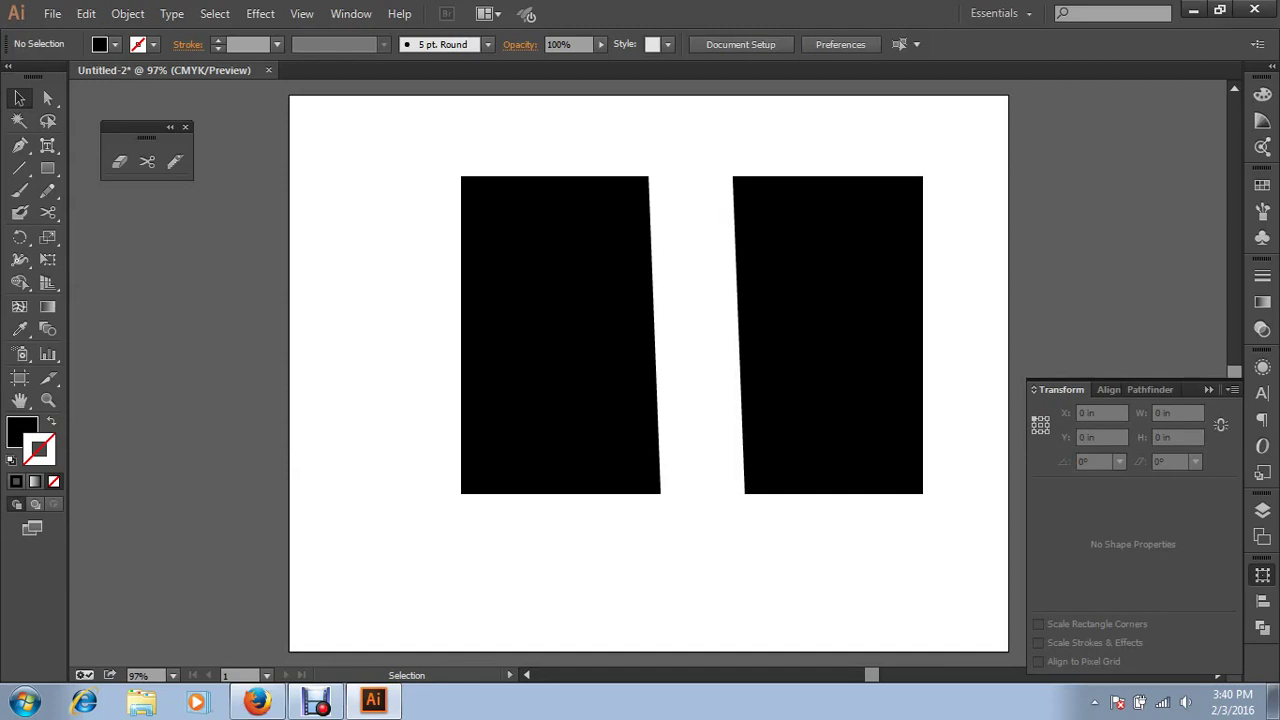
Slice across both black halves with the Knife tool, making four pieces
left_click(175, 161)
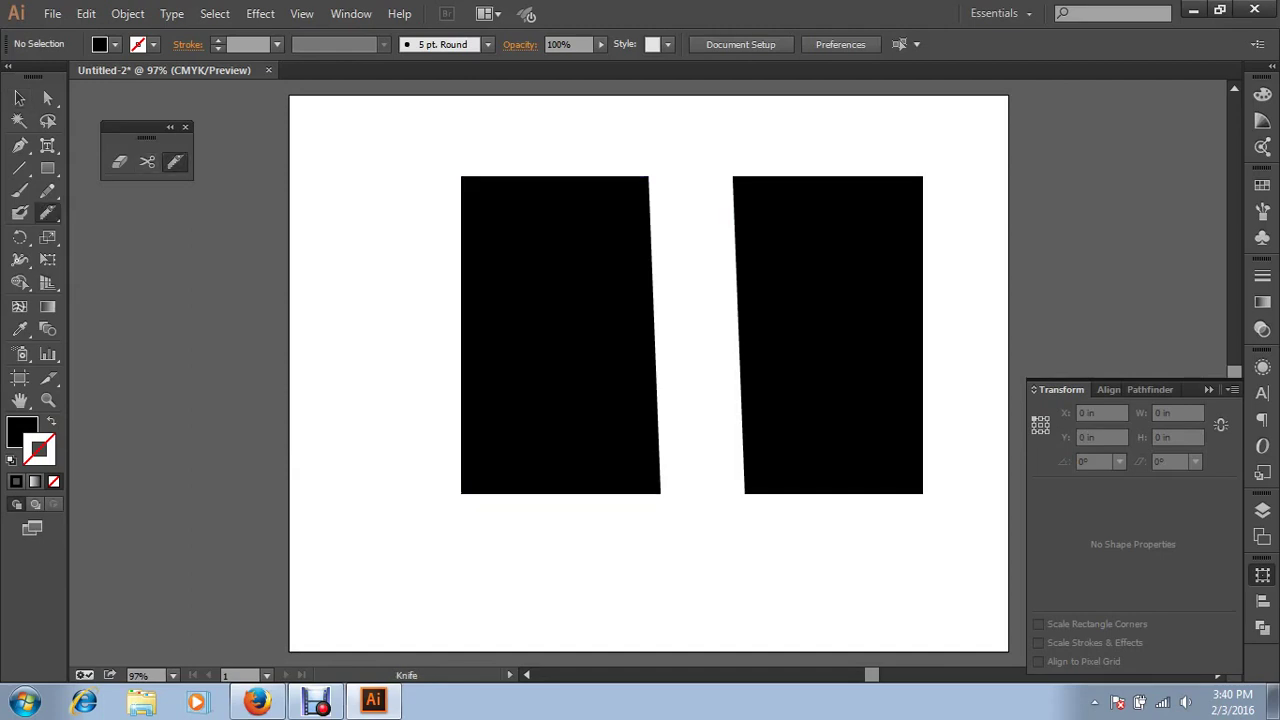
left_click_drag(380, 242, 990, 350)
key("v")
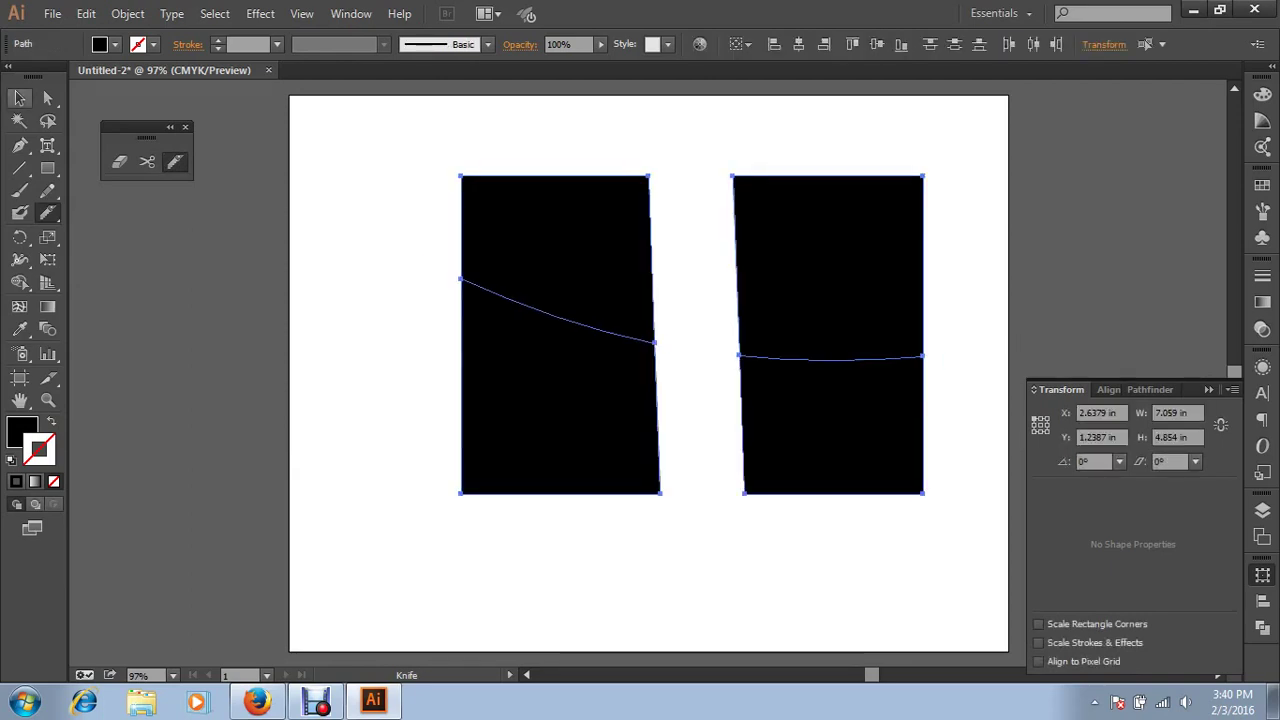
key("ctrl+shift+a")
Spread the two lower pieces apart, then select all four pieces and delete them
left_click_drag(530, 430, 494, 495)
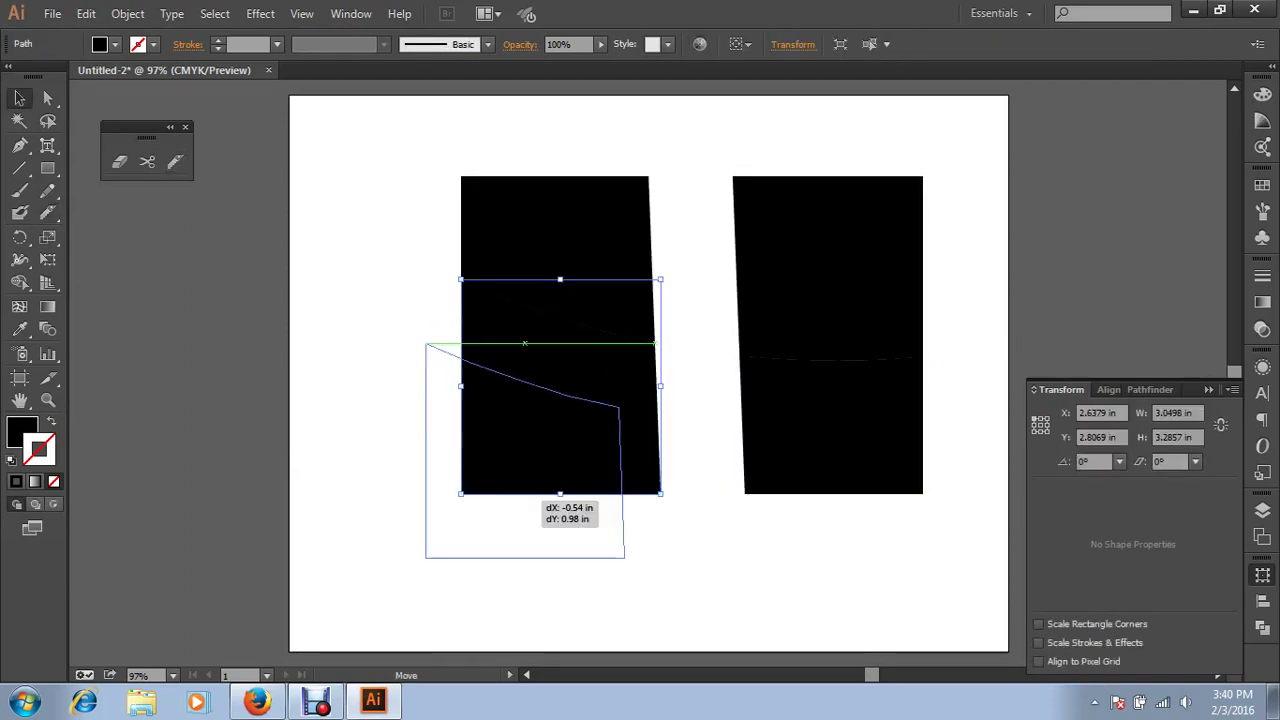
left_click_drag(830, 430, 847, 476)
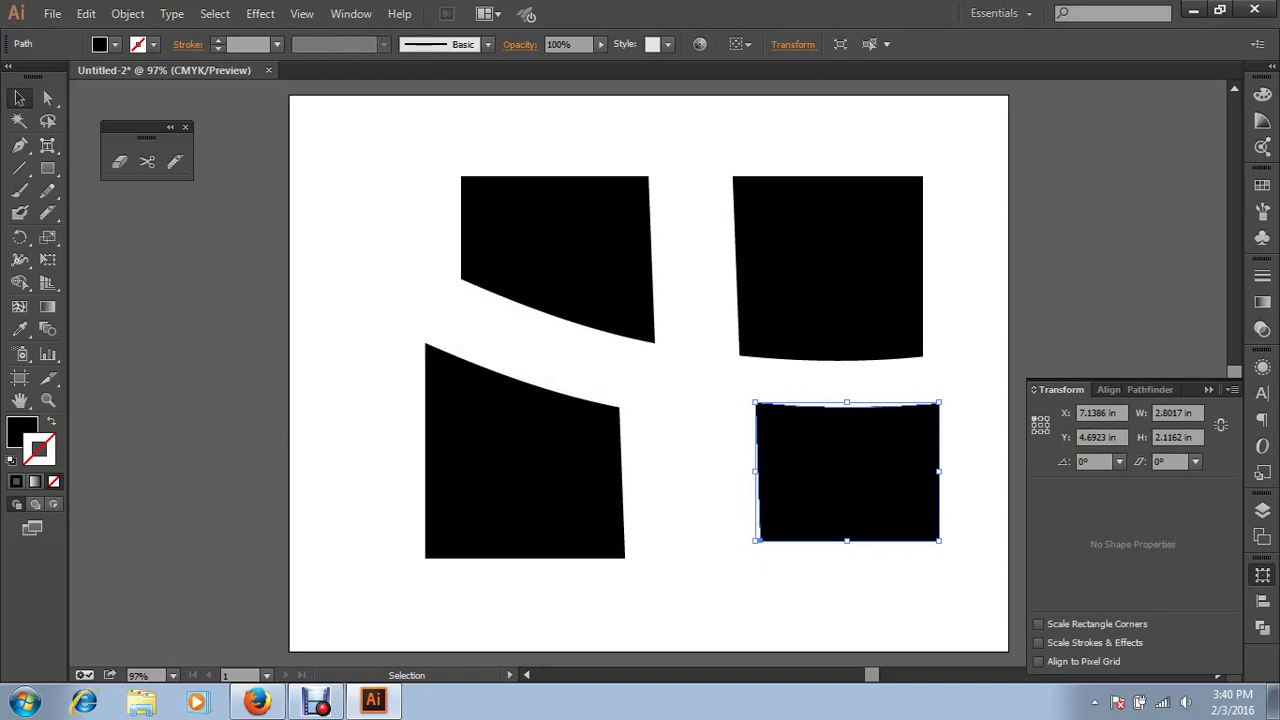
key("ctrl+a")
key("Delete")
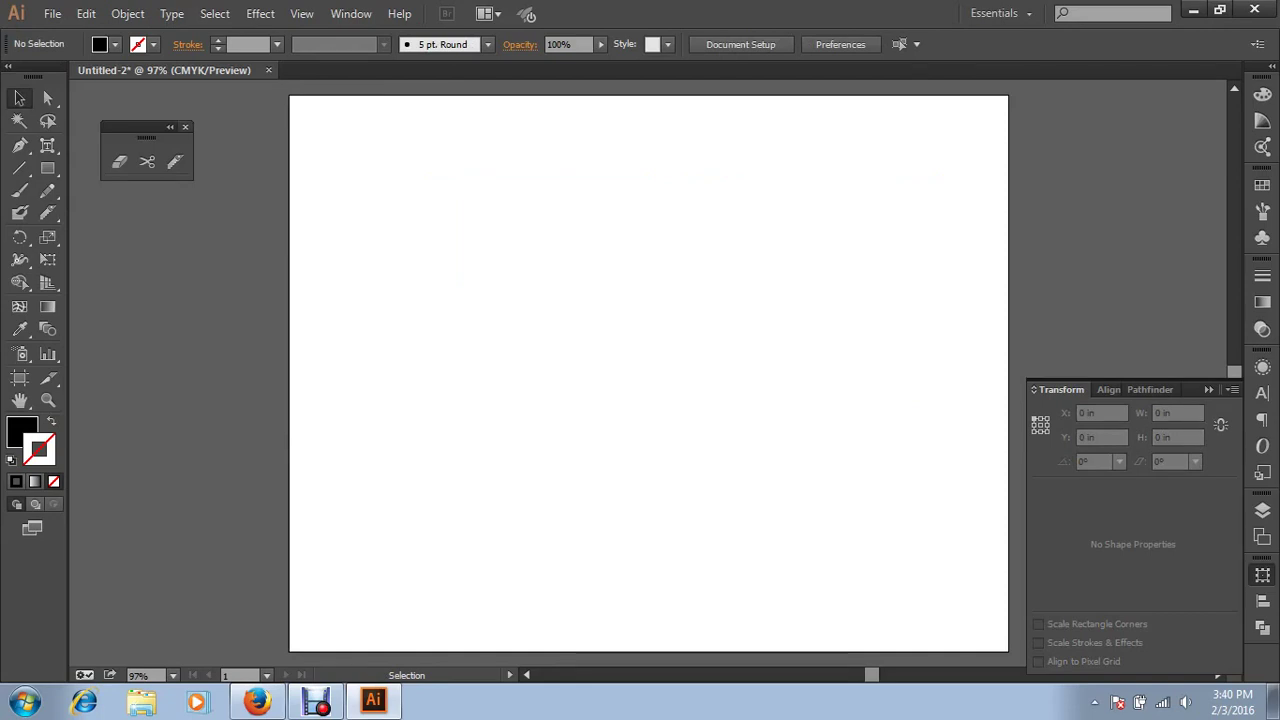
Close the floating eraser tools panel and browse the Rotate and Scale tool flyouts
left_click(185, 127)
left_click(20, 237)
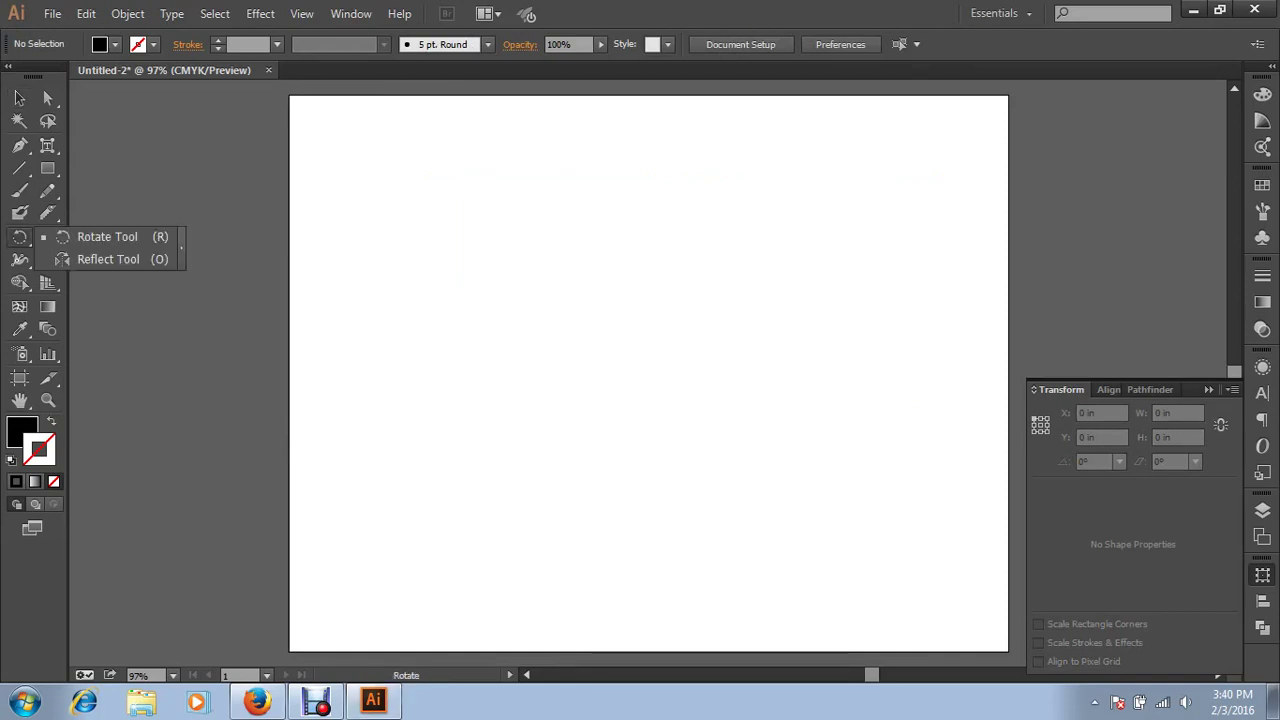
left_click(47, 237)
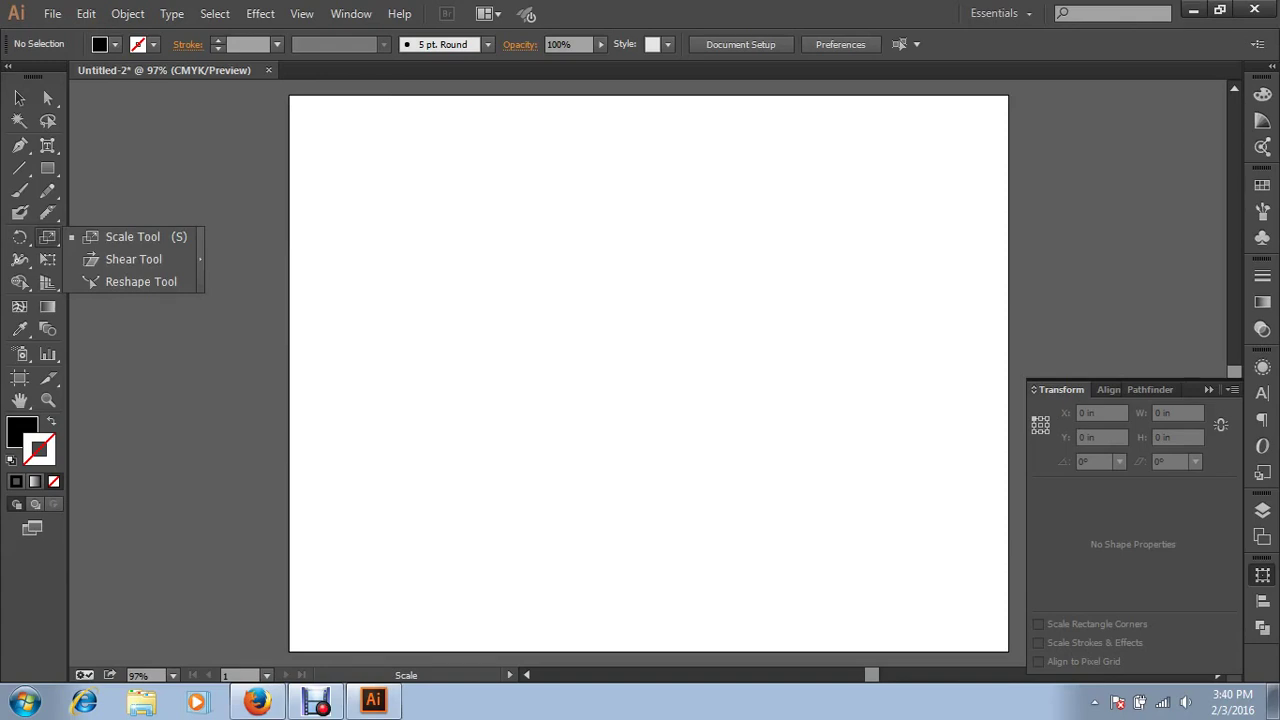
left_click(19, 258)
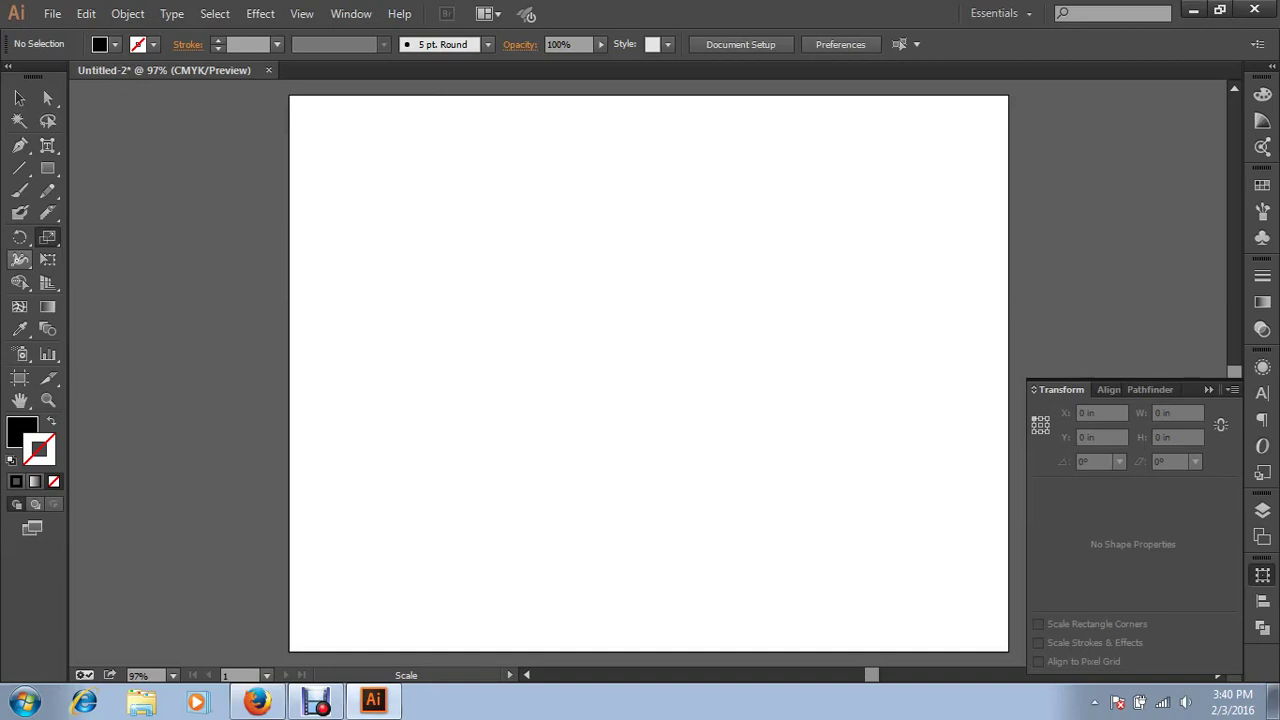
Tear off the Width and warp tool group as a floating panel and reposition it
left_click(20, 259)
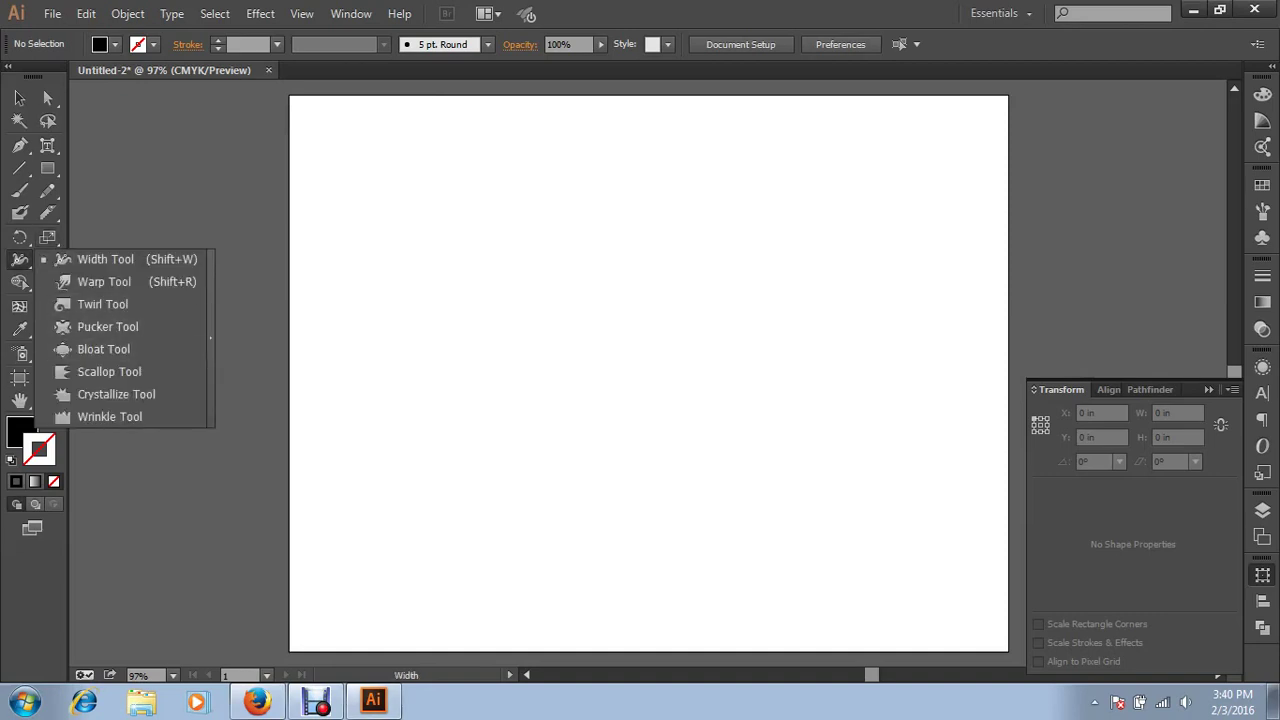
left_click(210, 337)
left_click_drag(145, 284, 223, 151)
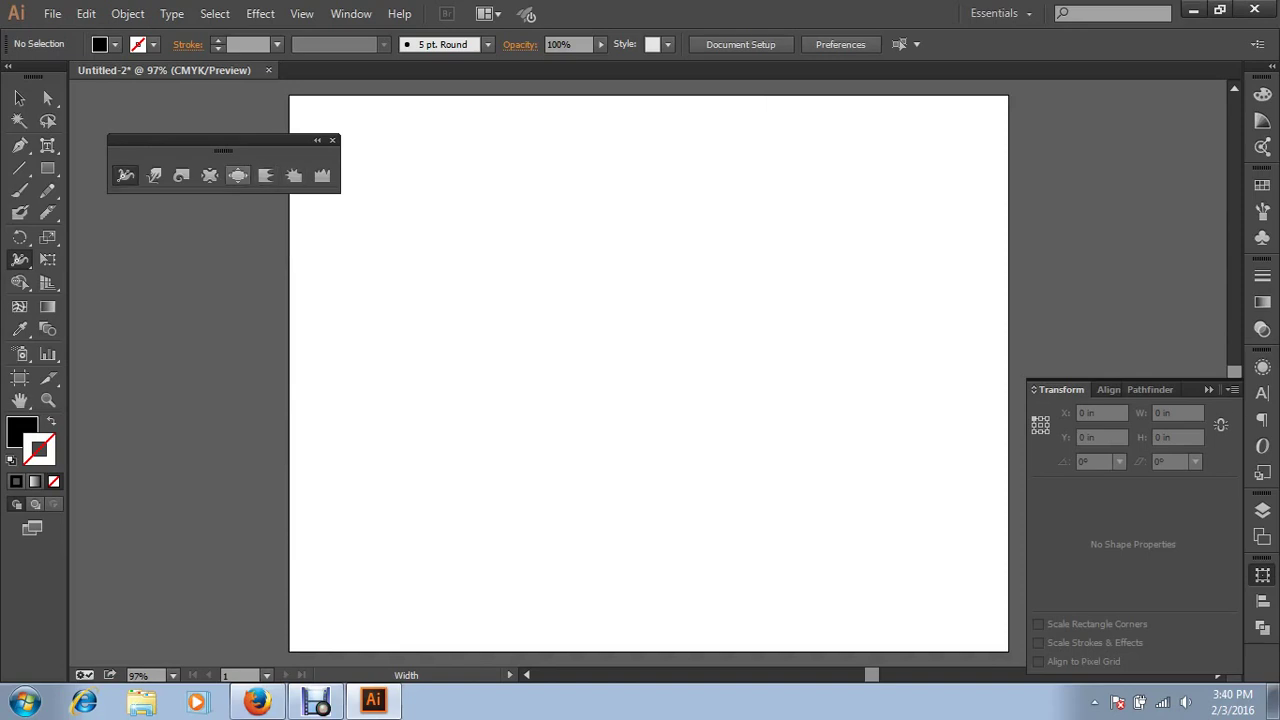
left_click(47, 168)
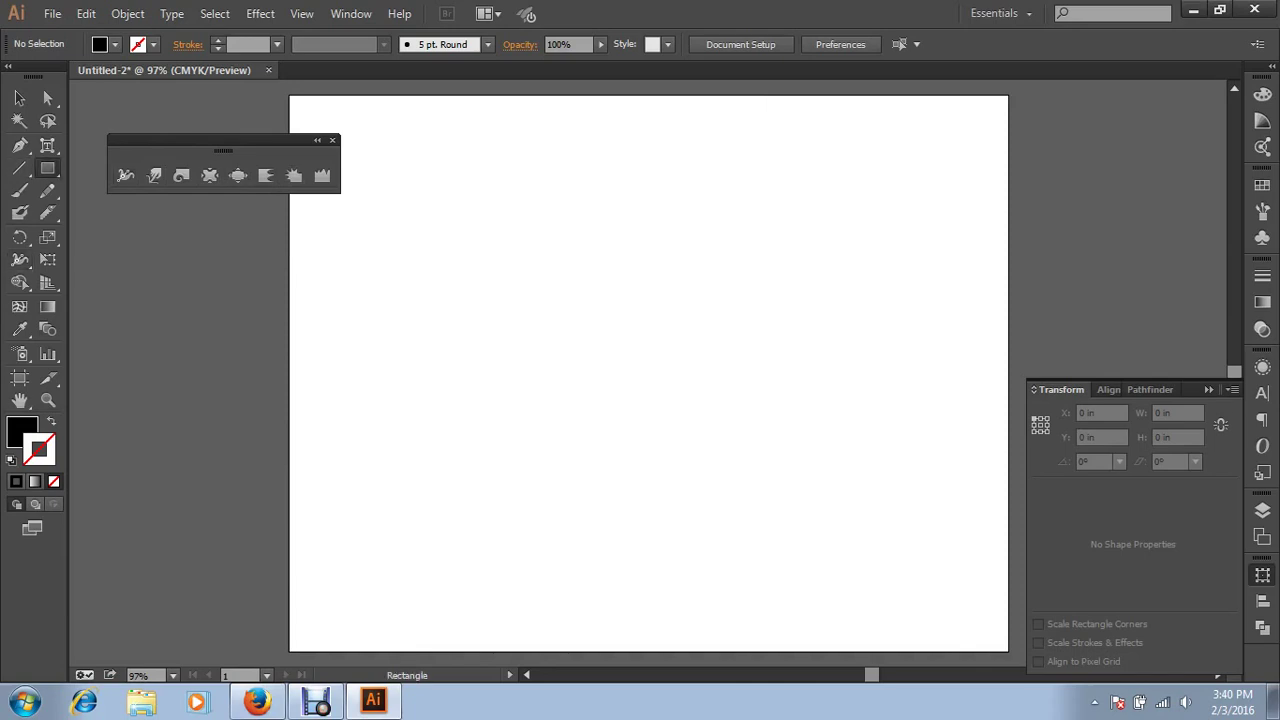
mouse_move(476, 202)
left_mouse_down()
mouse_move(688, 548)
mouse_move(730, 573)
left_mouse_up()
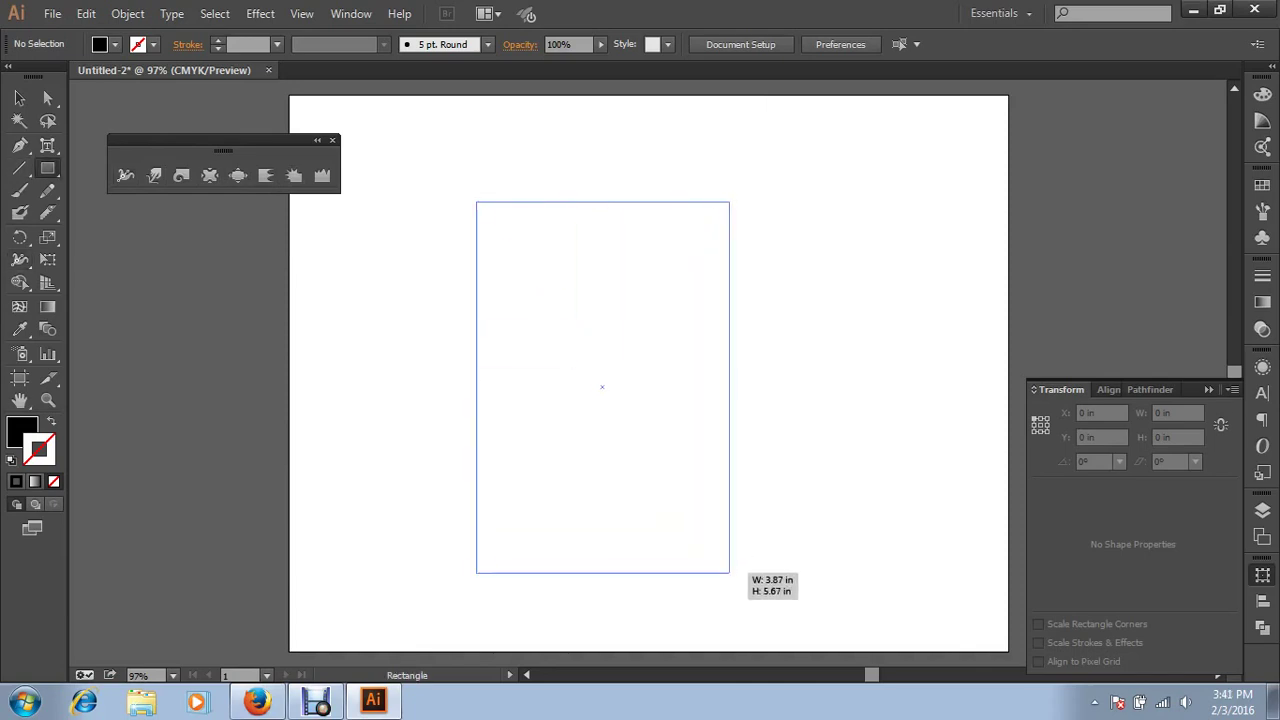
left_click(20, 98)
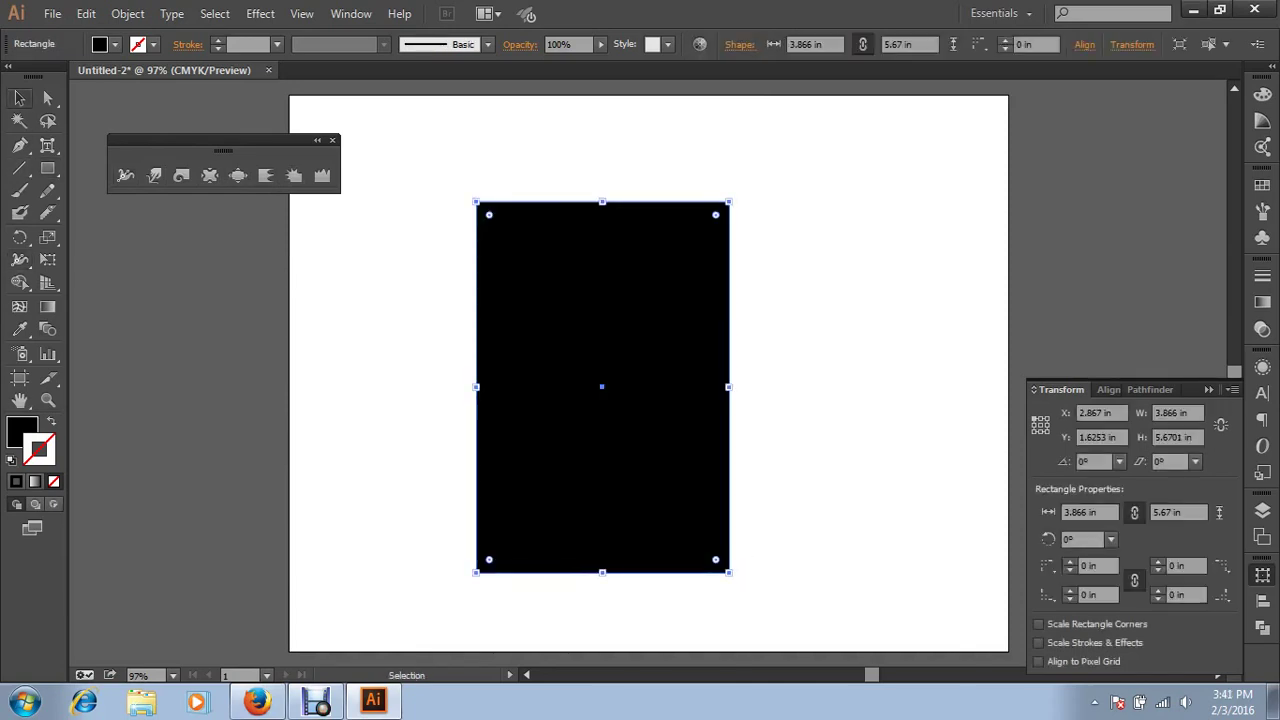
key("ctrl+shift+a")
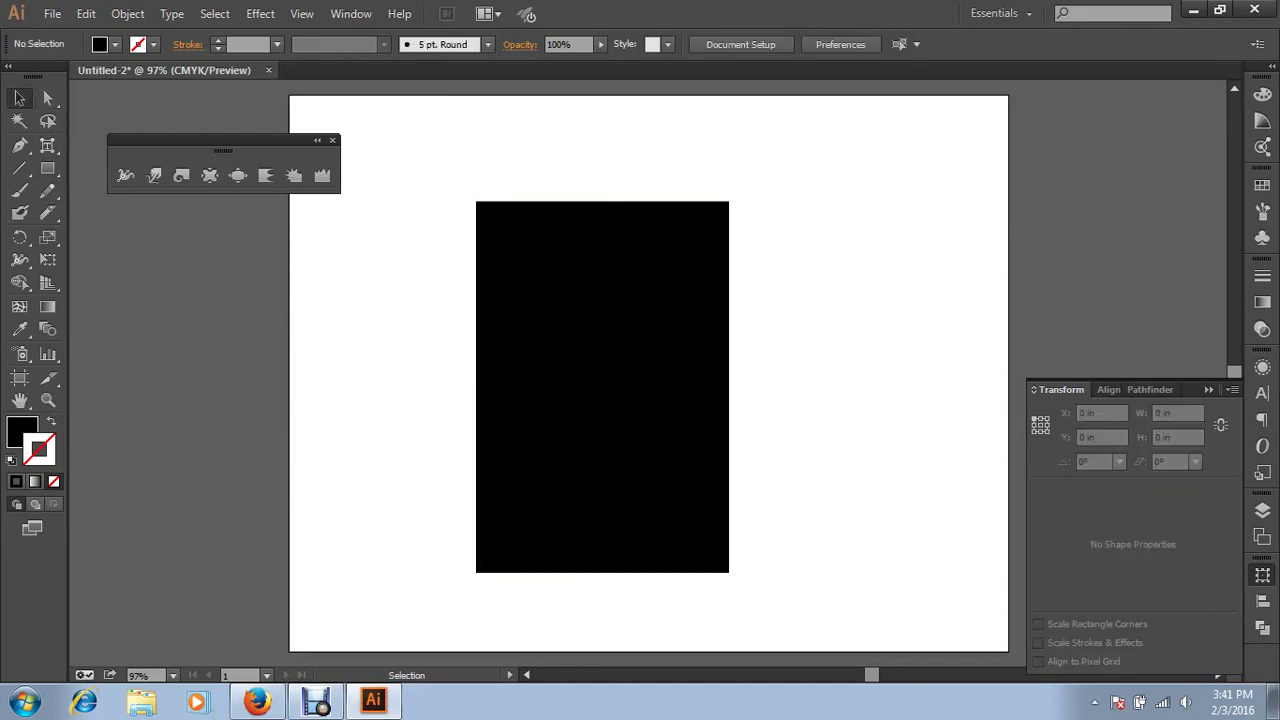
left_click_drag(601, 386, 615, 321)
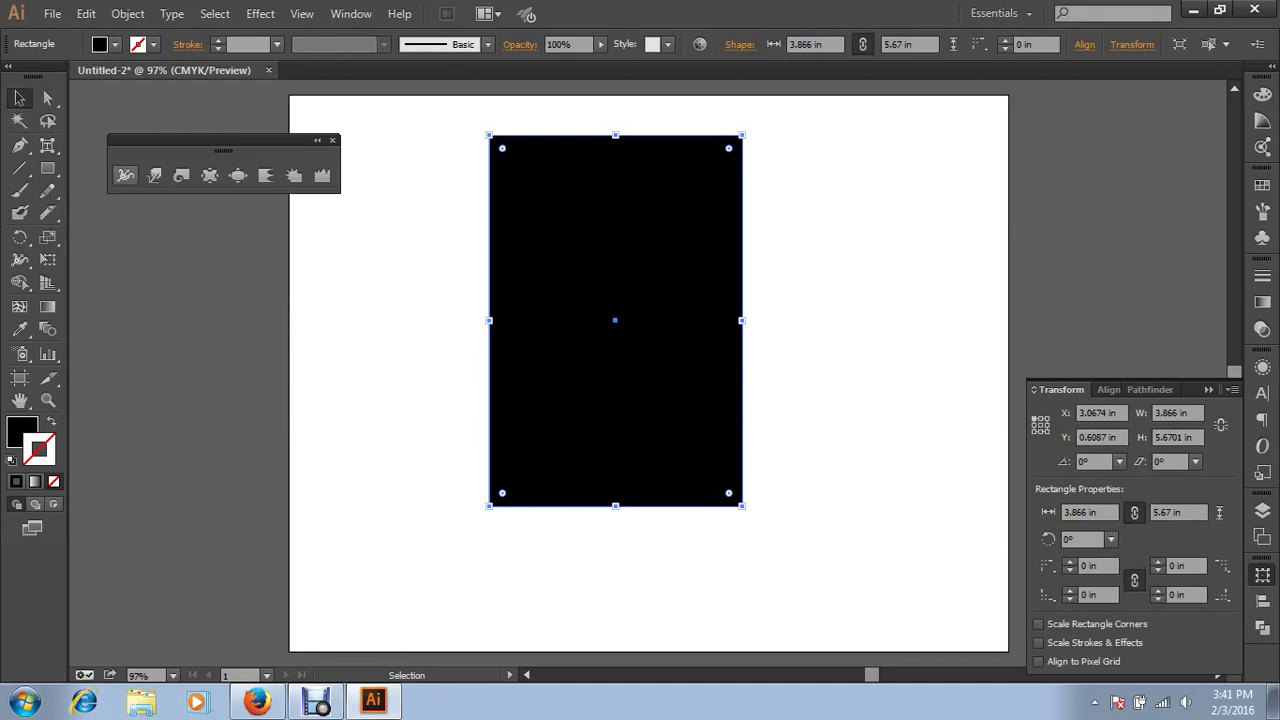
left_click(125, 175)
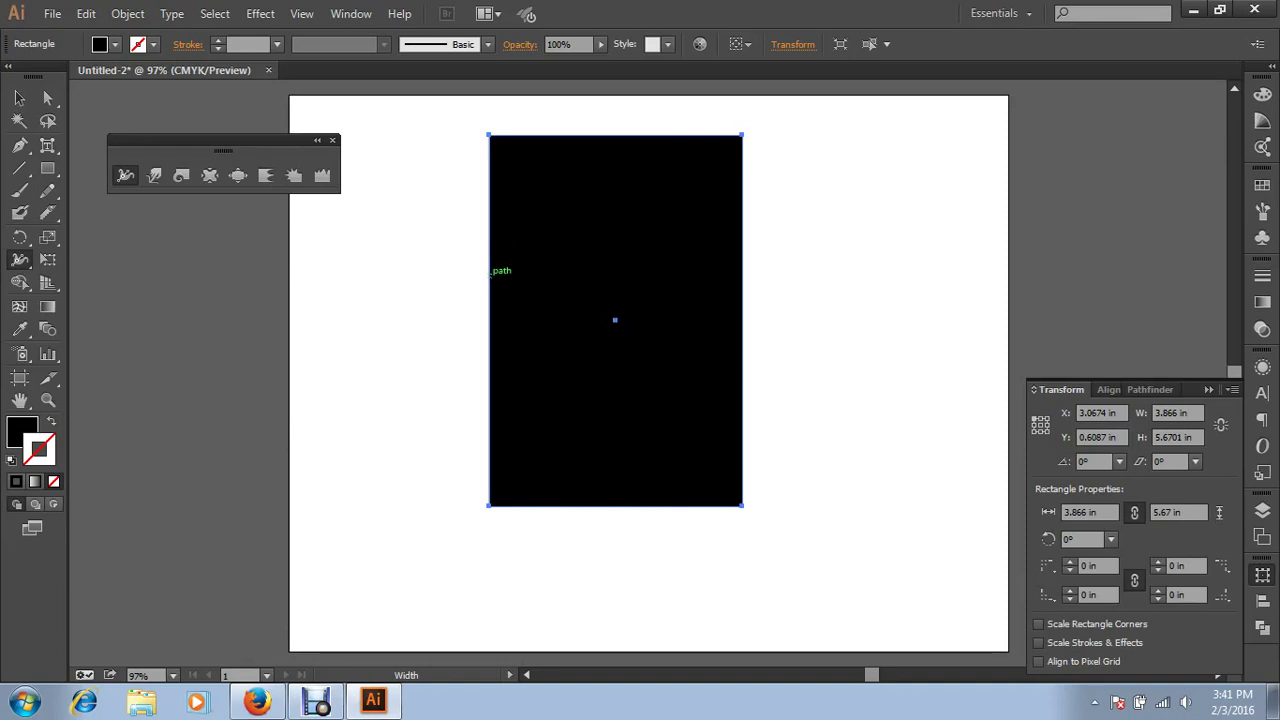
key("v")
Delete the black rectangle and draw a two-anchor curved path with the Pen tool
key("Delete")
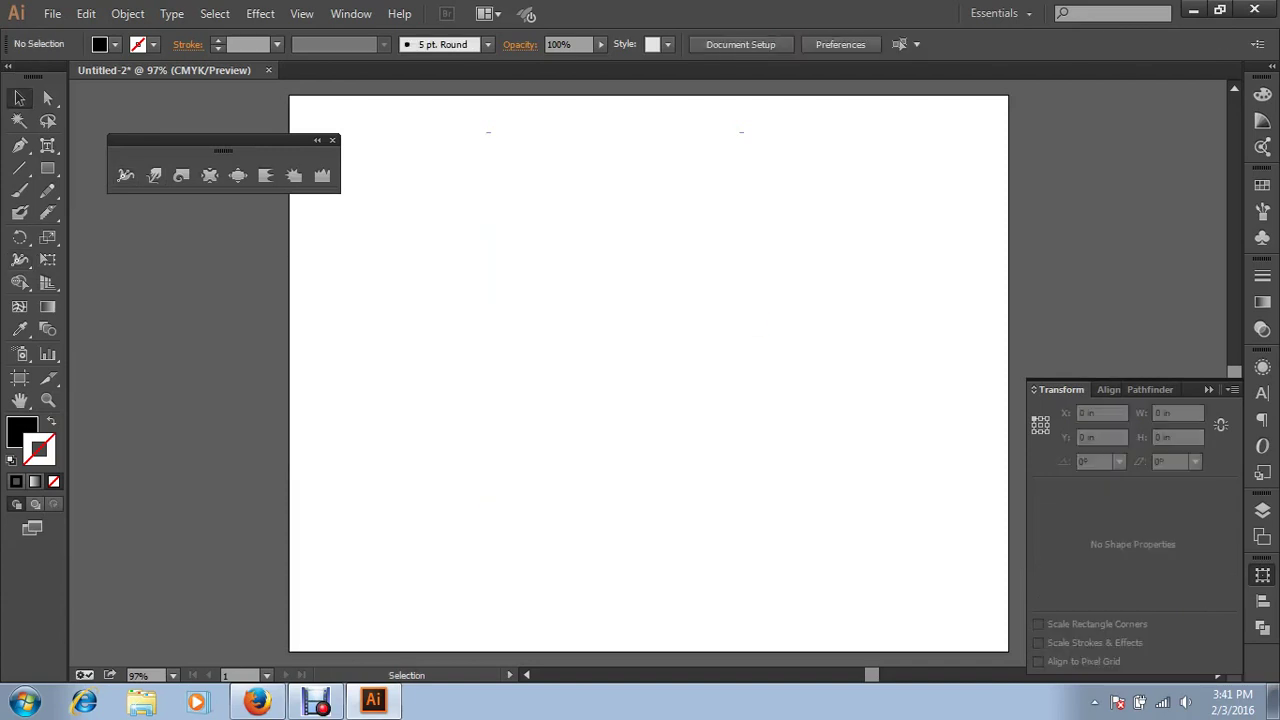
key("p")
left_click(446, 241)
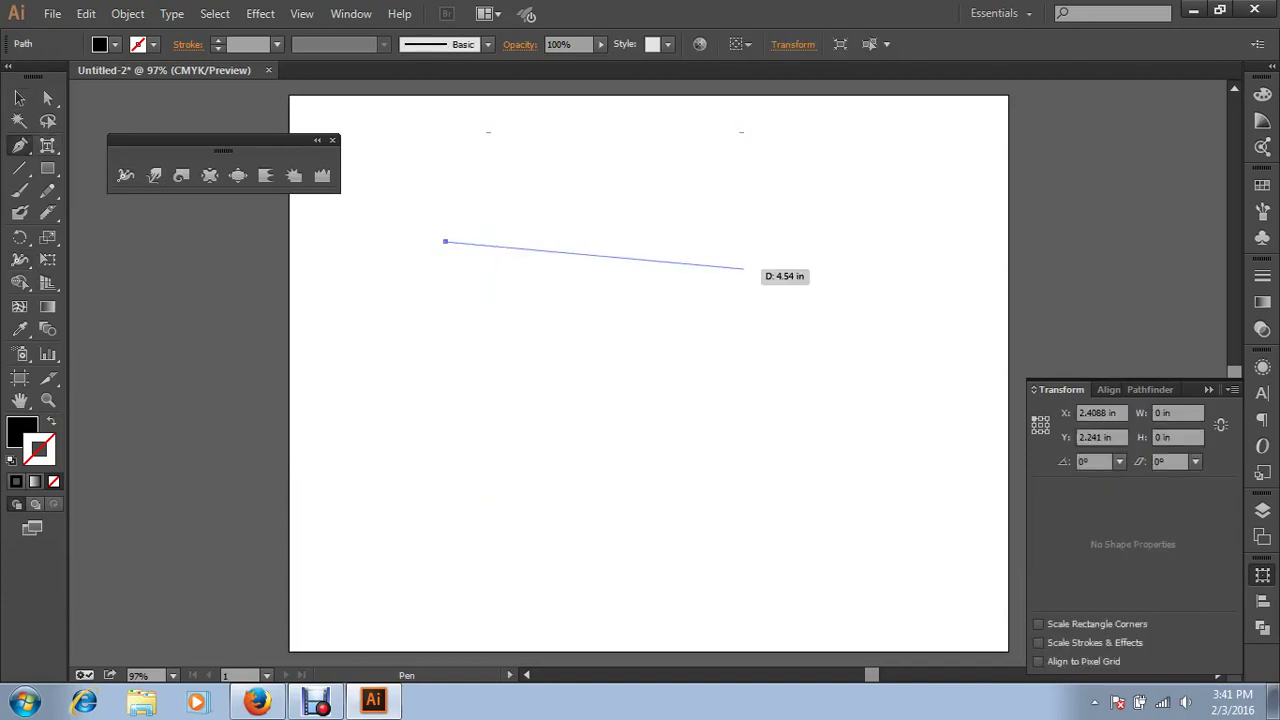
left_click_drag(758, 275, 830, 360)
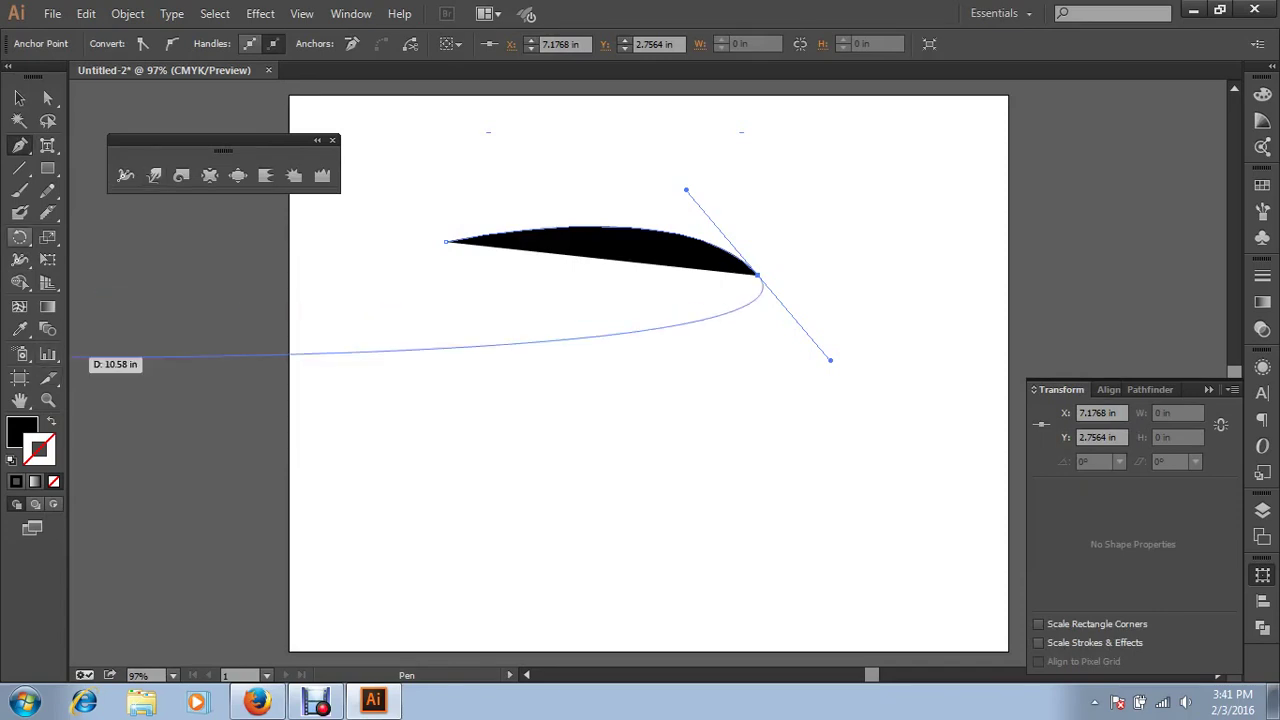
Select the curved path and swap its fill and stroke so it shows as a black line
key("shift+w")
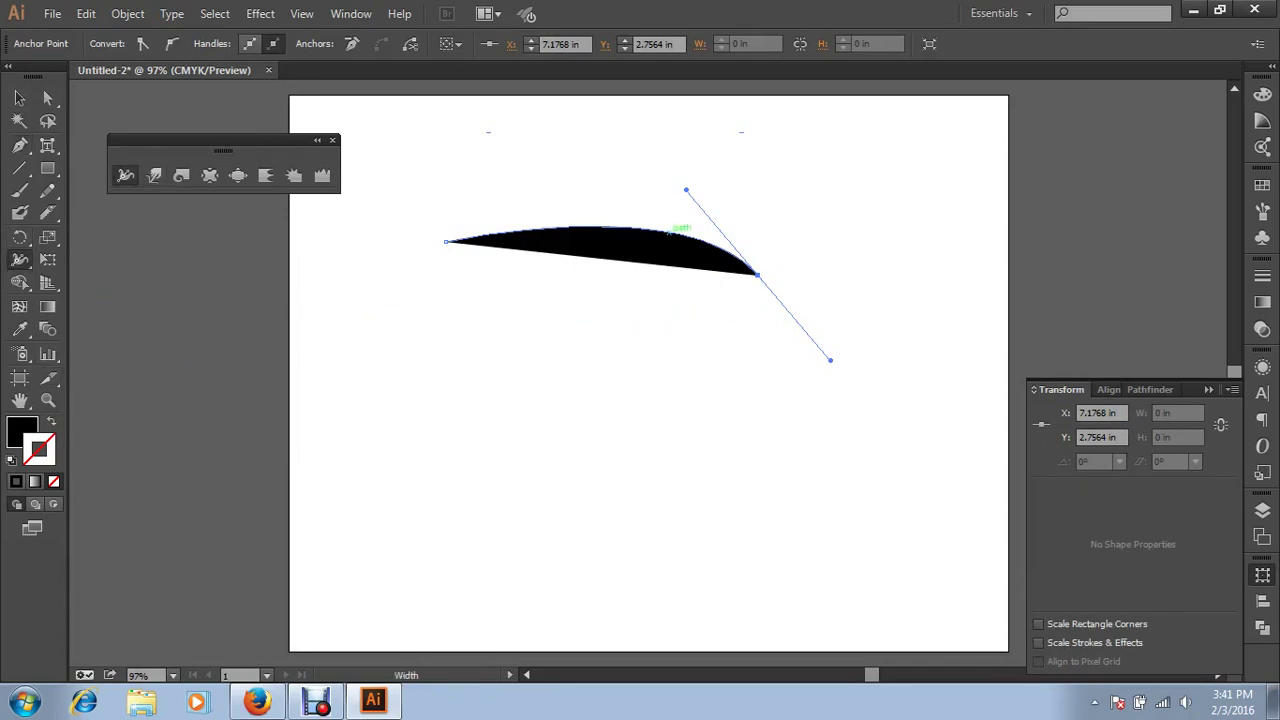
key("v")
key("ctrl+shift+a")
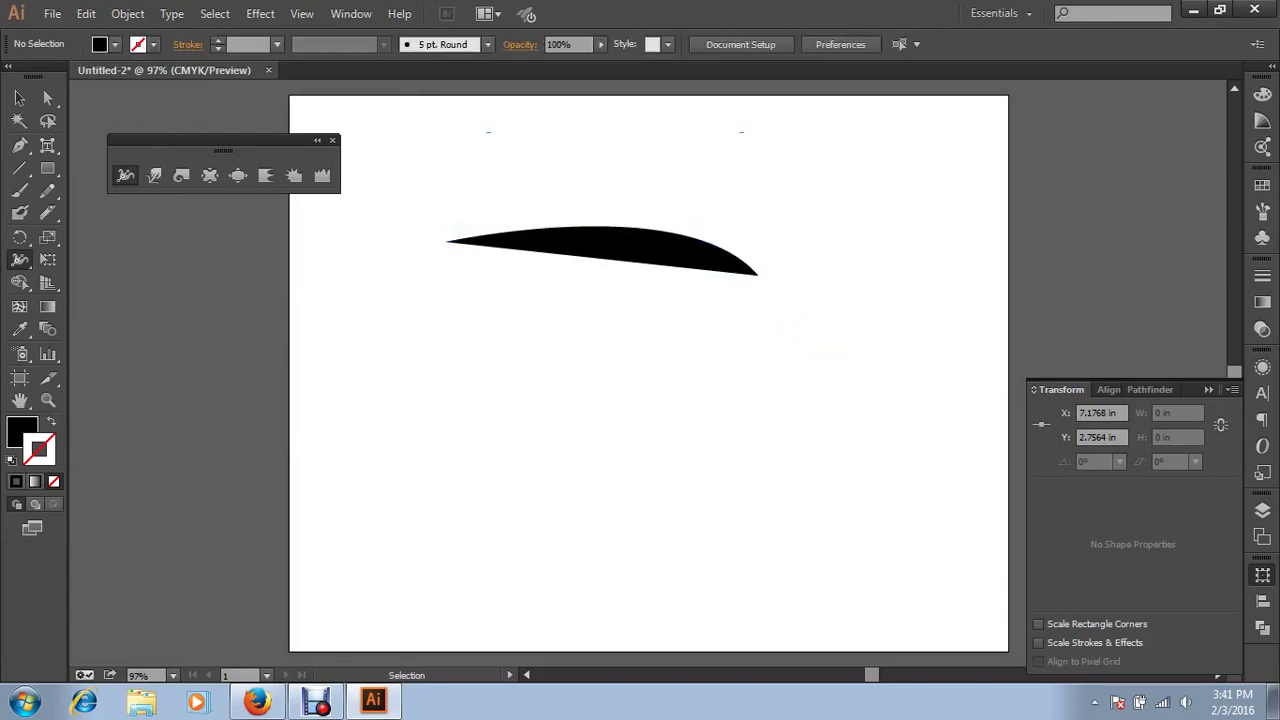
key("ctrl+a")
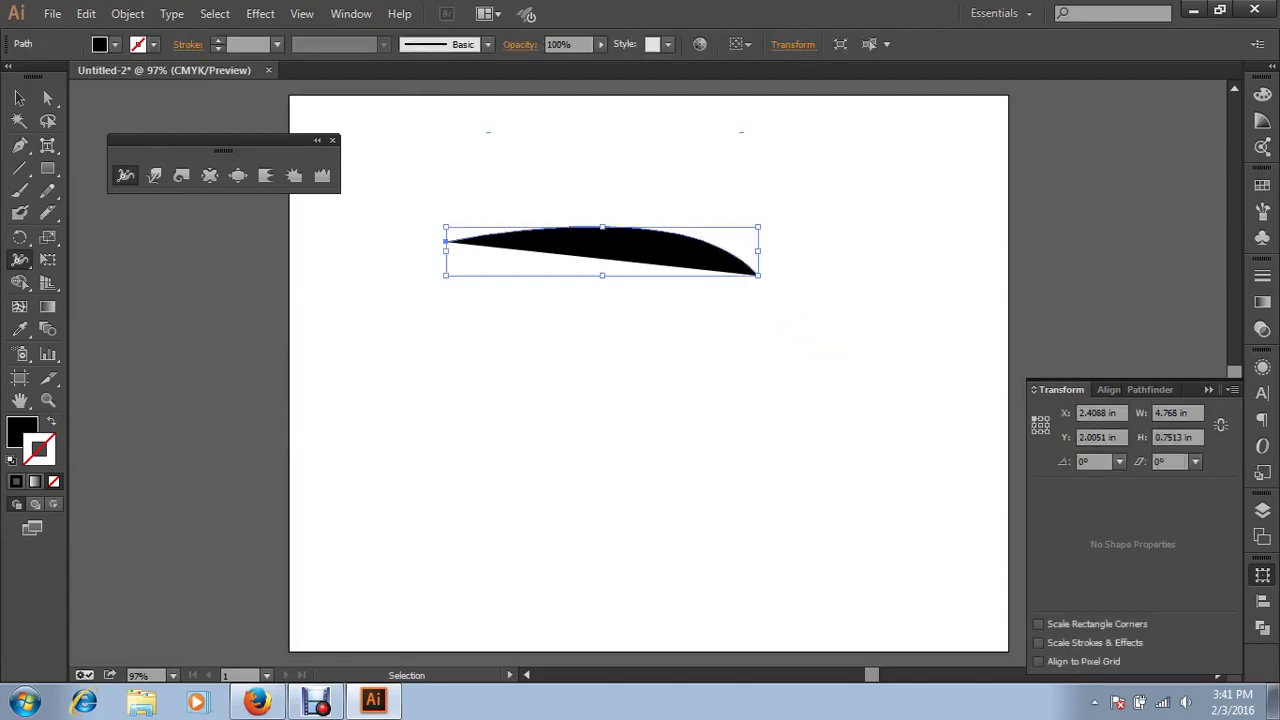
key("shift+x")
key("ctrl+shift+a")
Widen the curve into a thick black leaf shape with the Width tool, then delete it
key("shift+w")
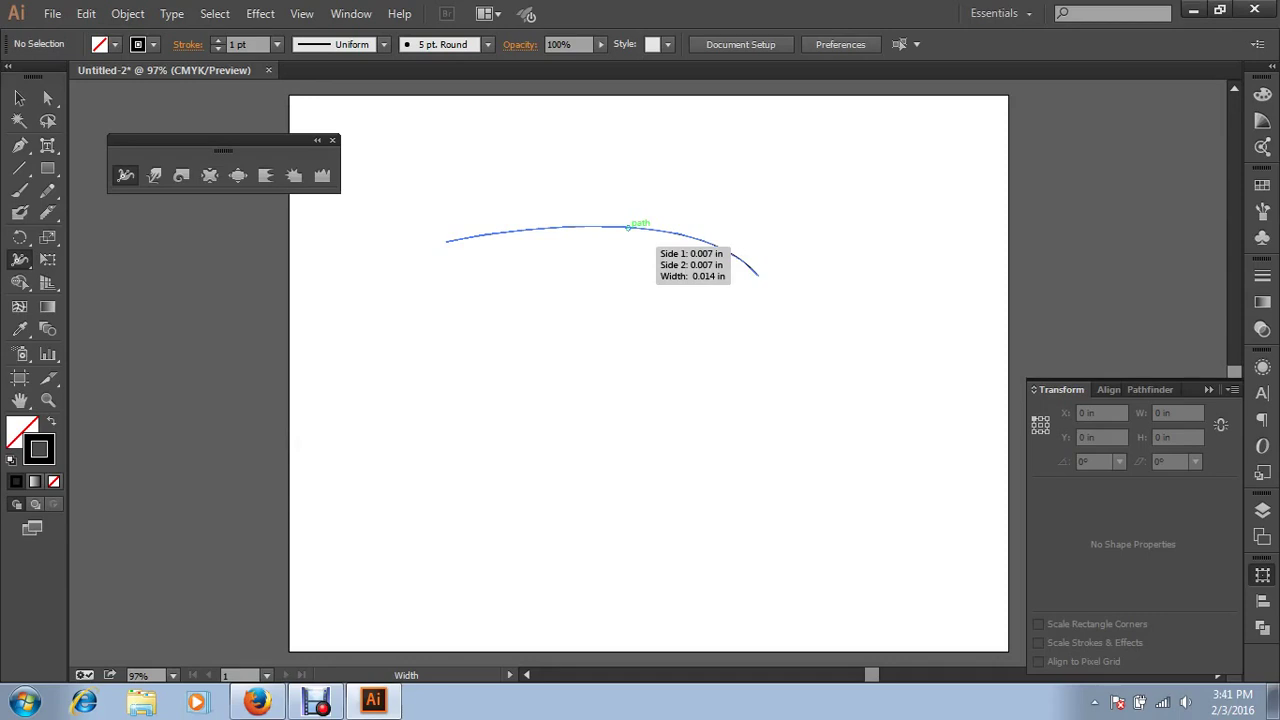
left_click_drag(628, 227, 626, 265)
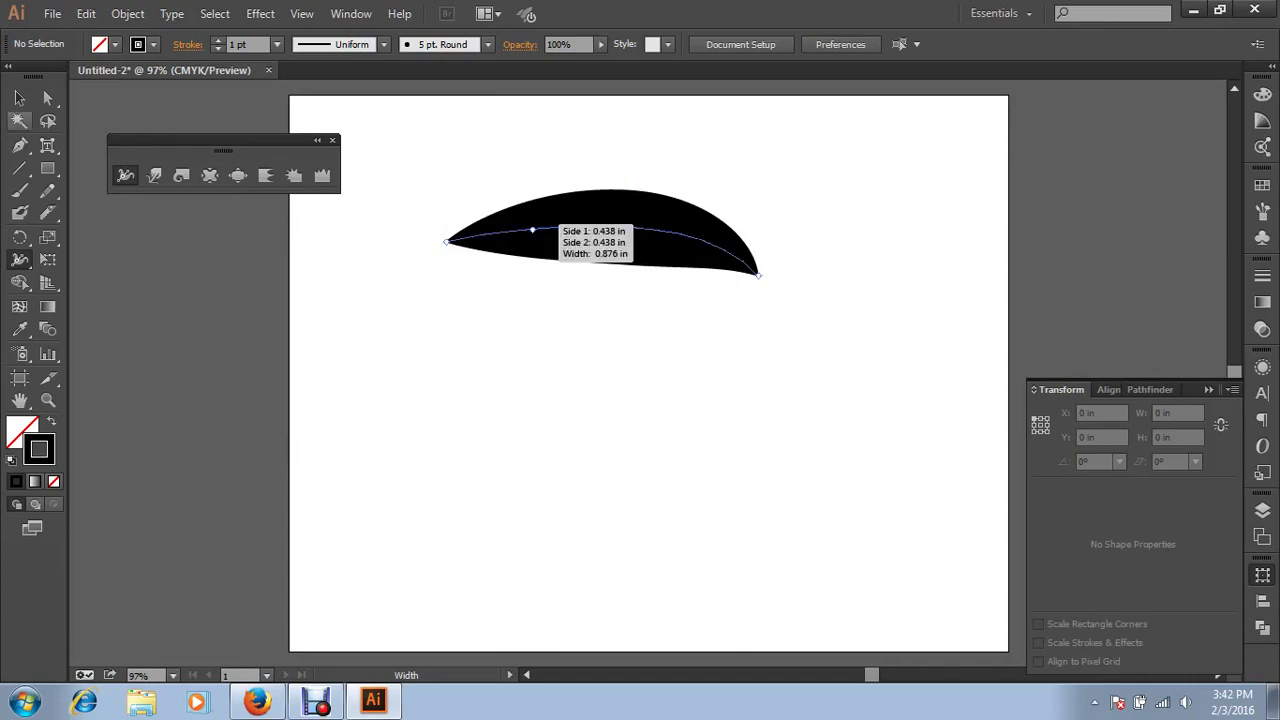
left_click(19, 97)
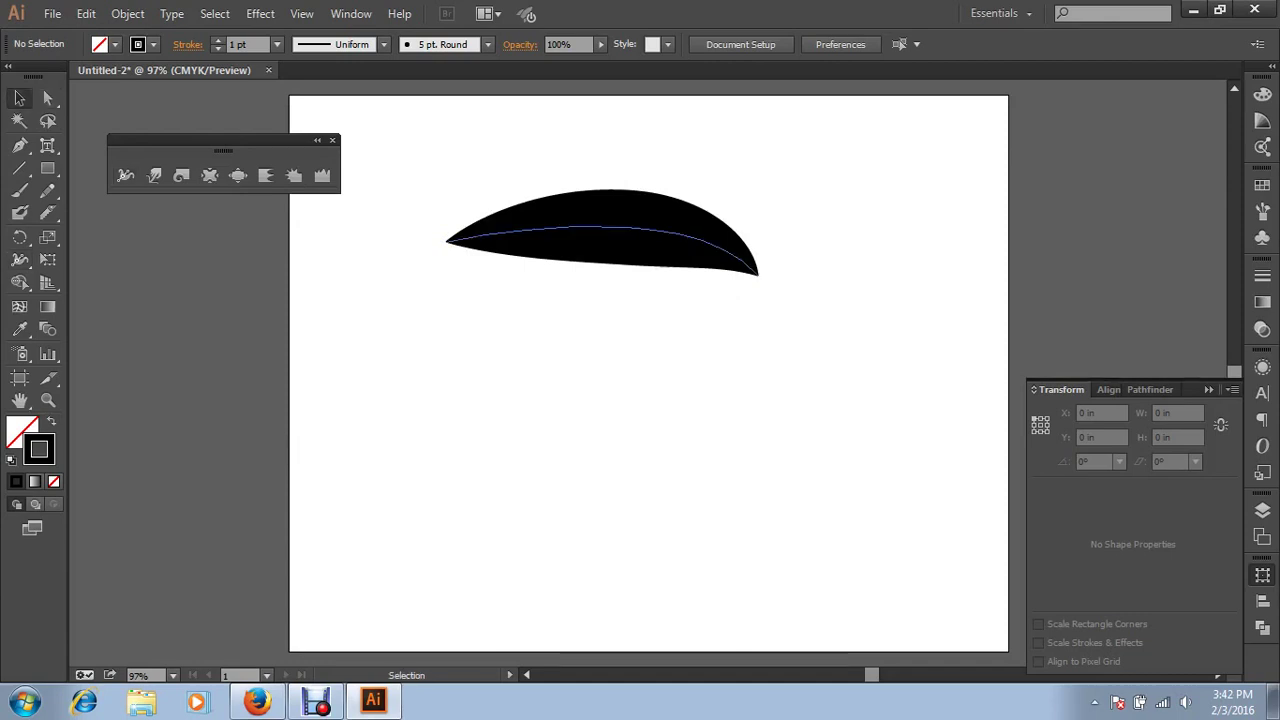
left_click(600, 225)
key("Delete")
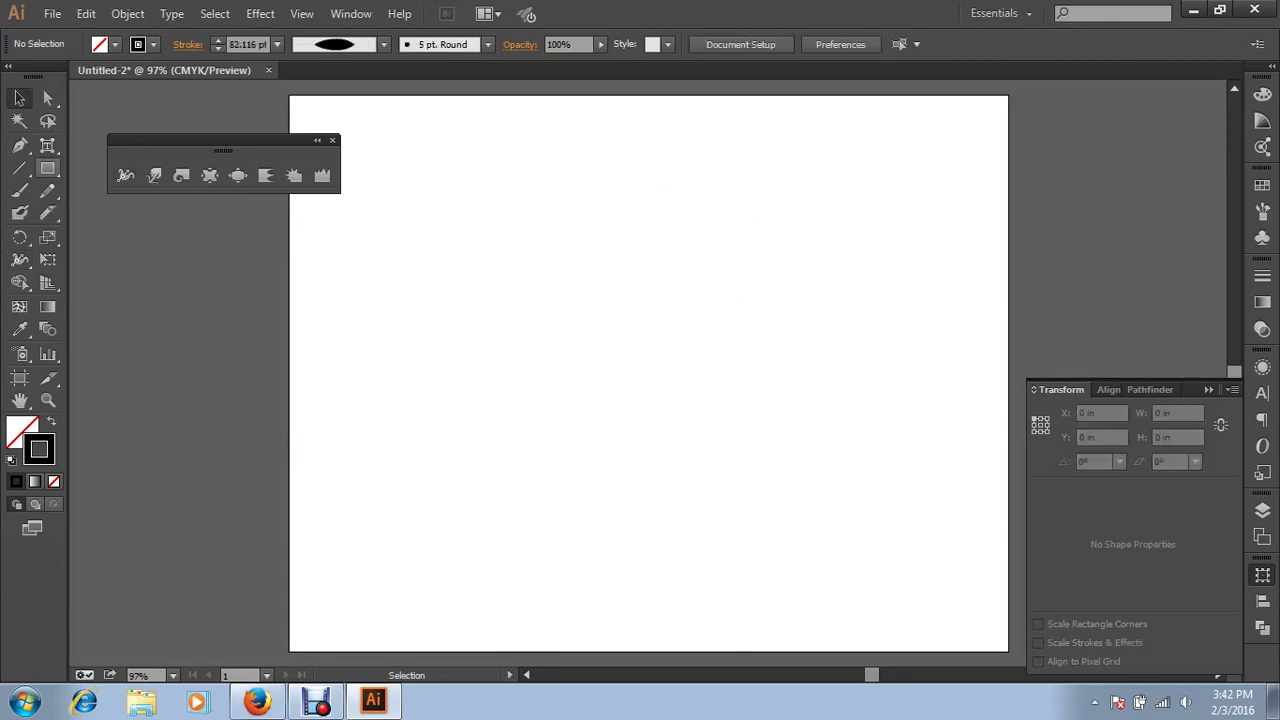
left_click(47, 168)
left_click_drag(529, 184, 666, 355)
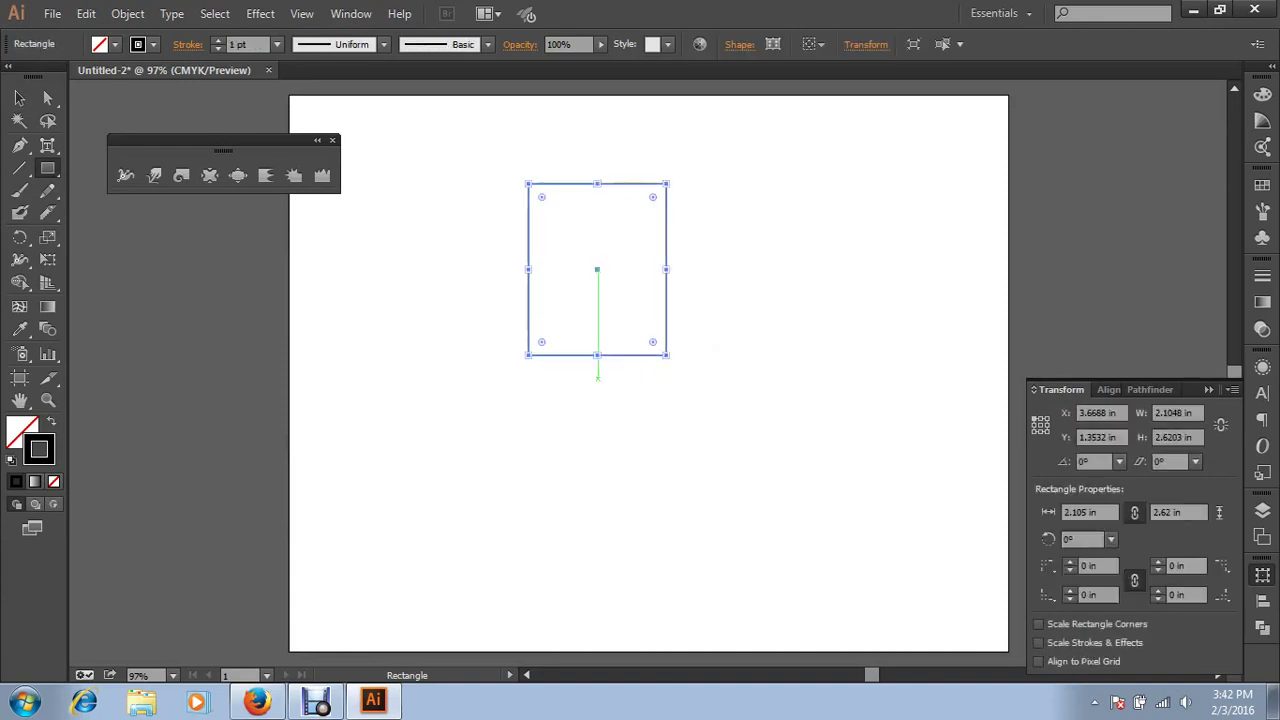
left_click(125, 175)
left_click_drag(528, 246, 597, 268)
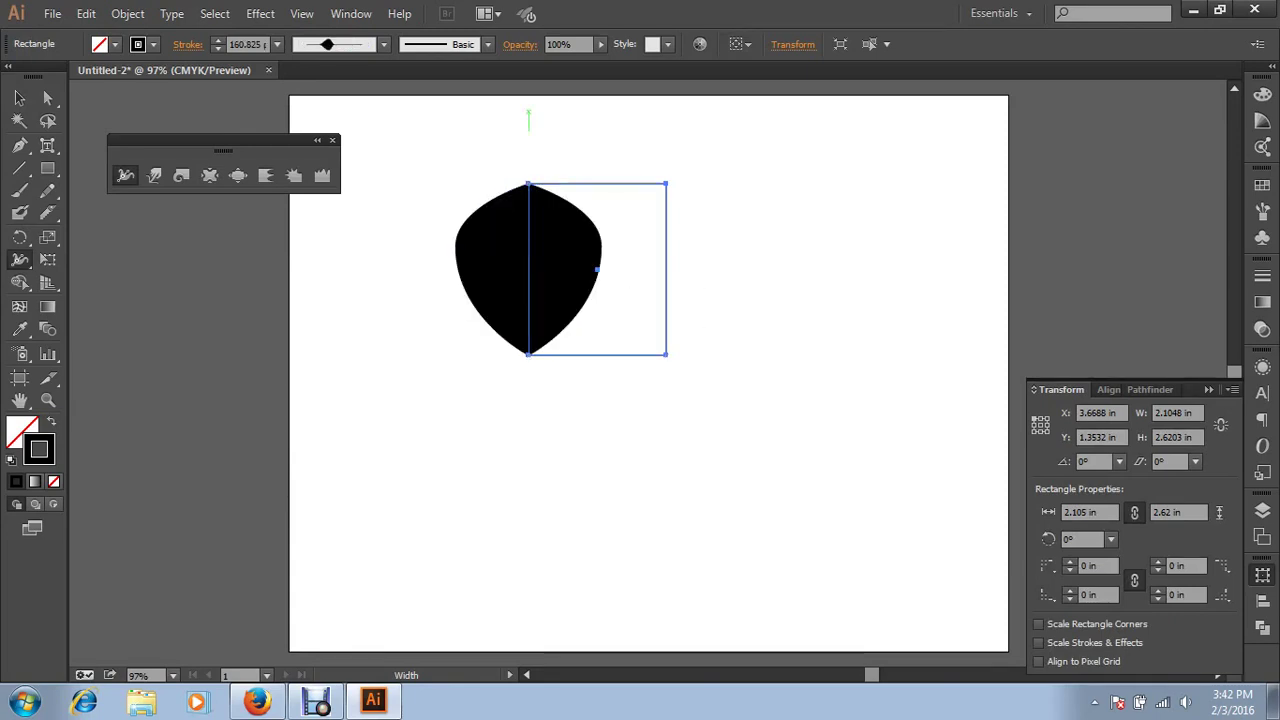
key("v")
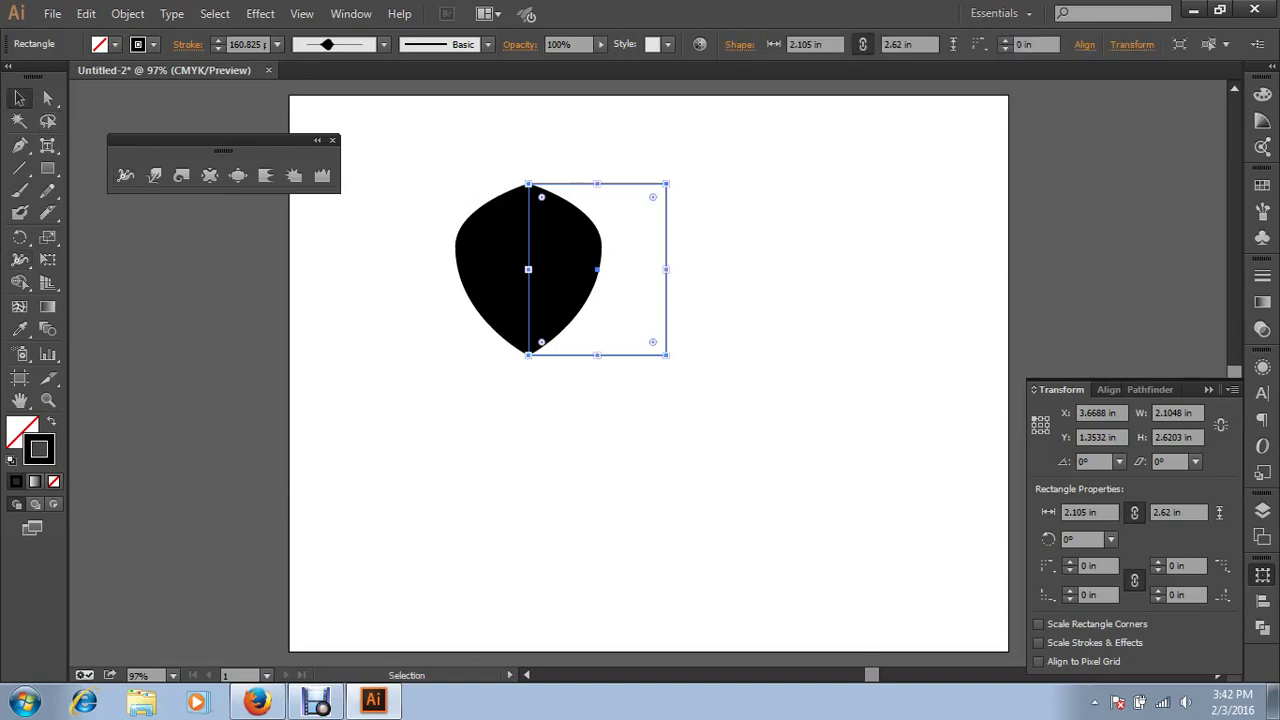
key("Delete")
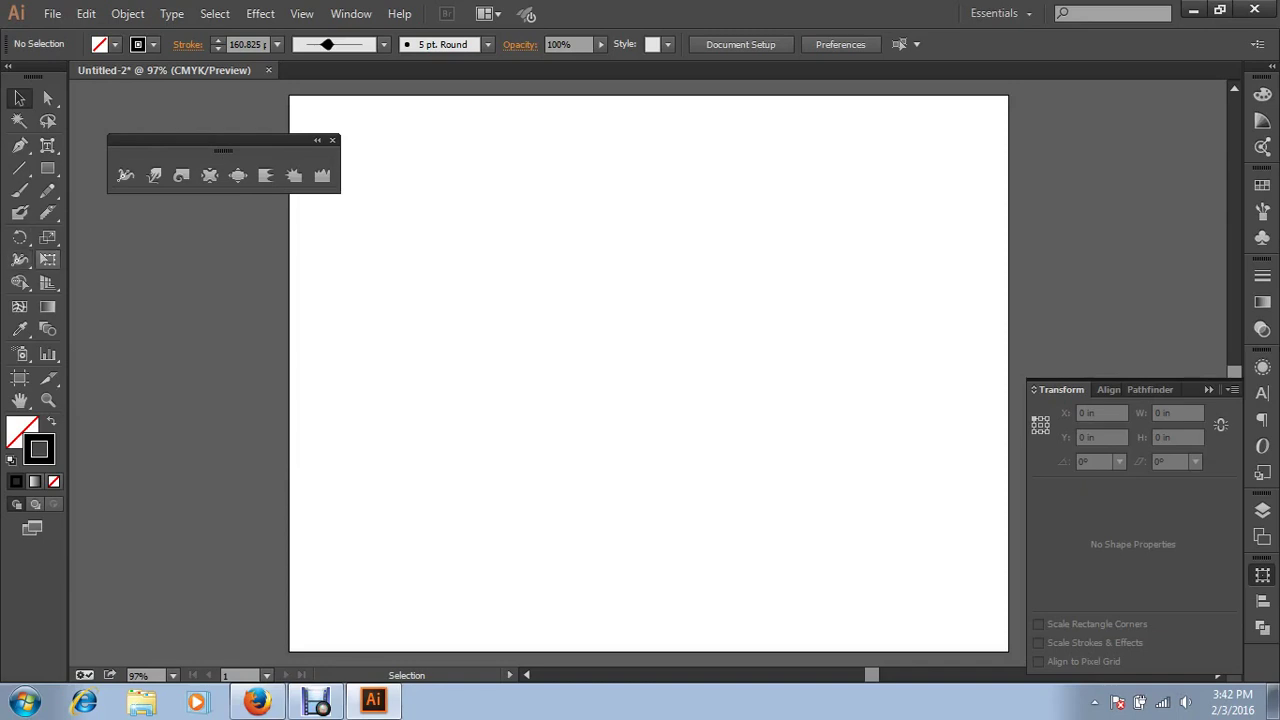
Try the Free Transform tool and perspective grid, then return to the Selection tool
left_click(47, 259)
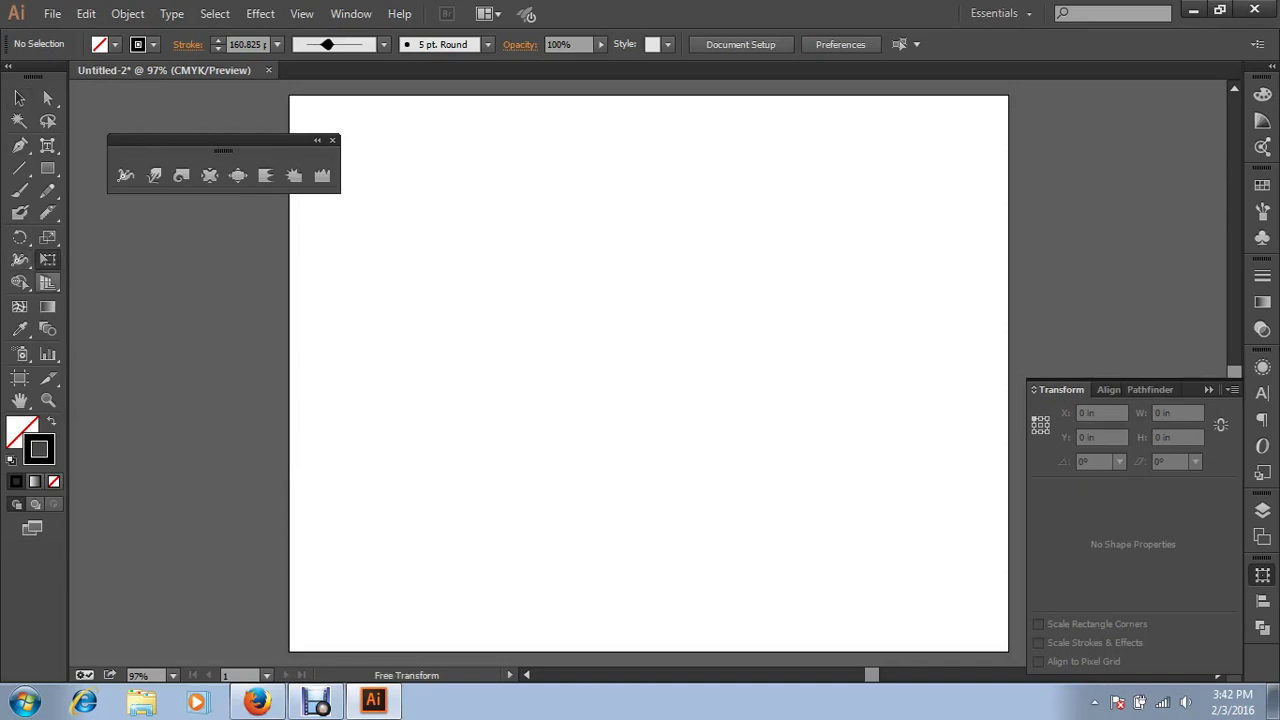
key("shift+p")
key("v")
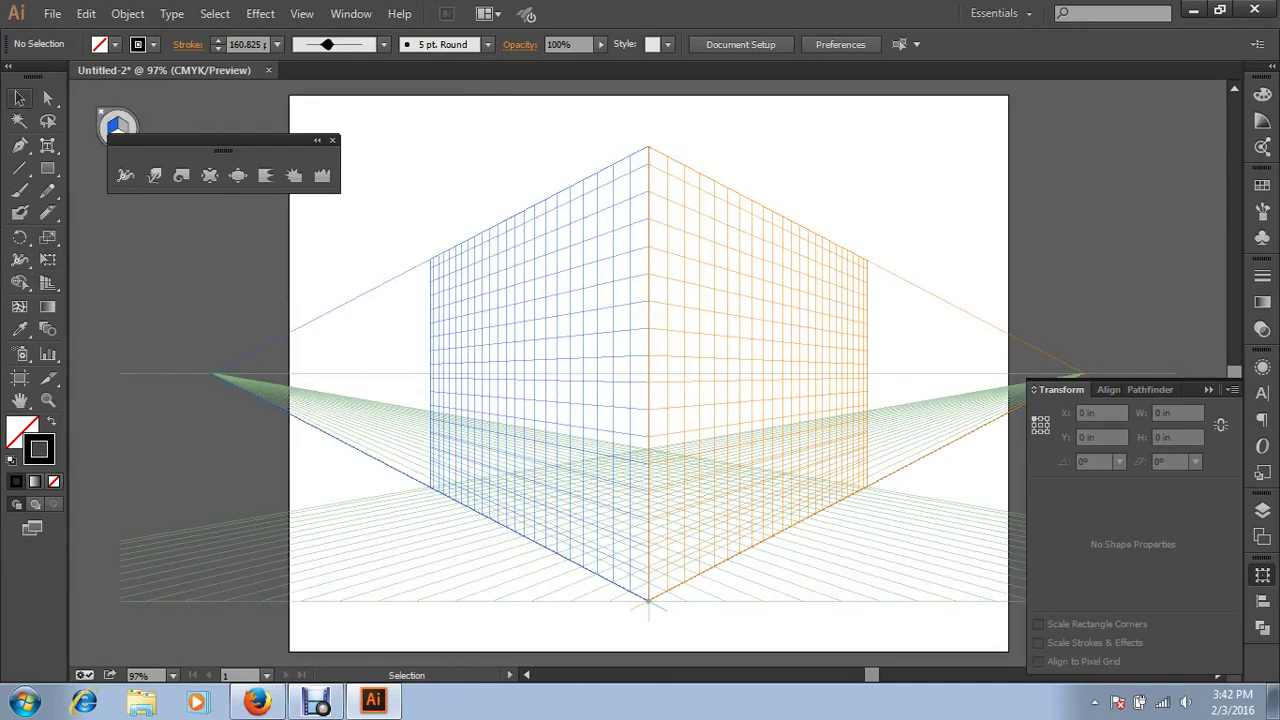
Close Untitled-2 without saving and create a new Letter 11 × 8.5 in document, Untitled-3
key("ctrl+w")
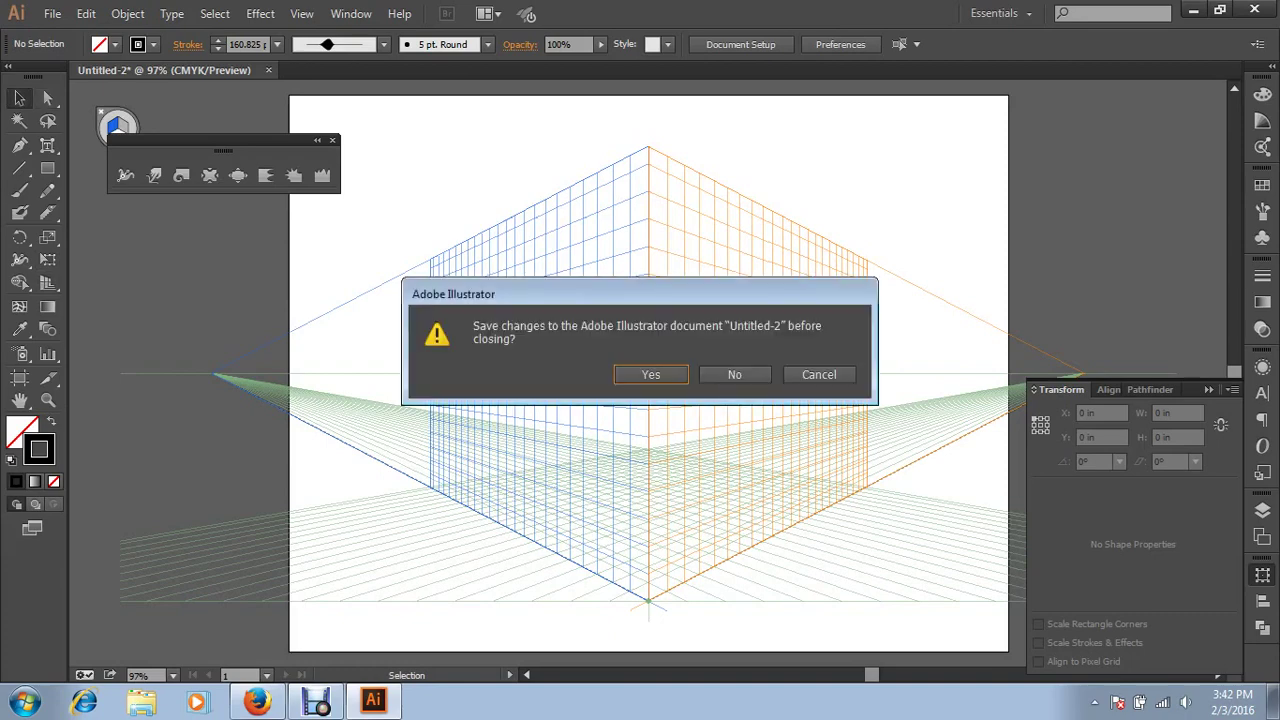
key("Tab")
key("Return")
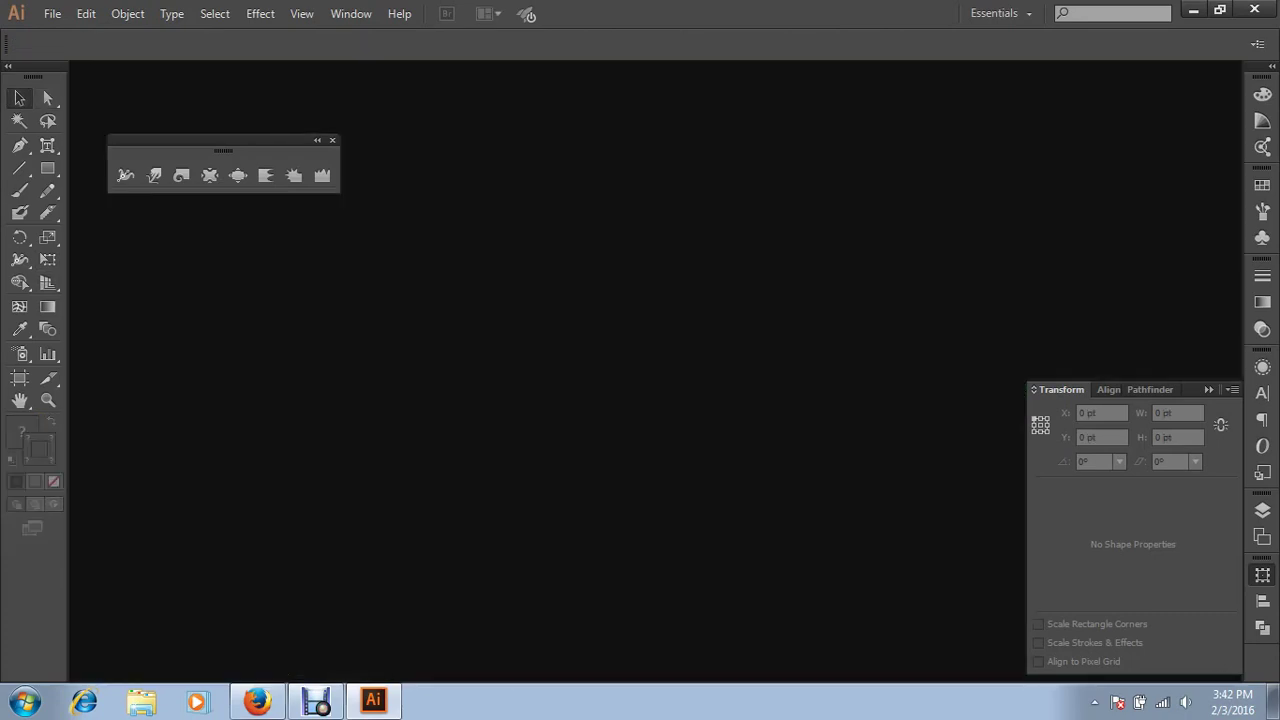
key("ctrl+n")
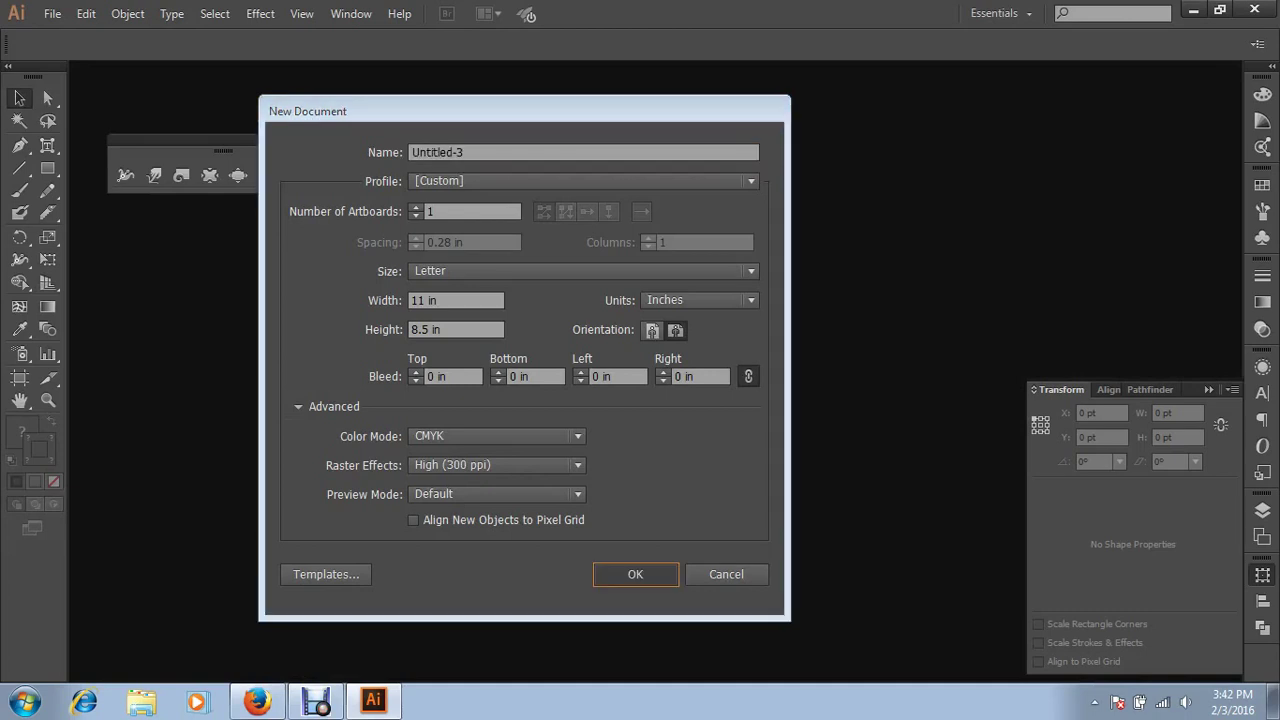
key("Return")
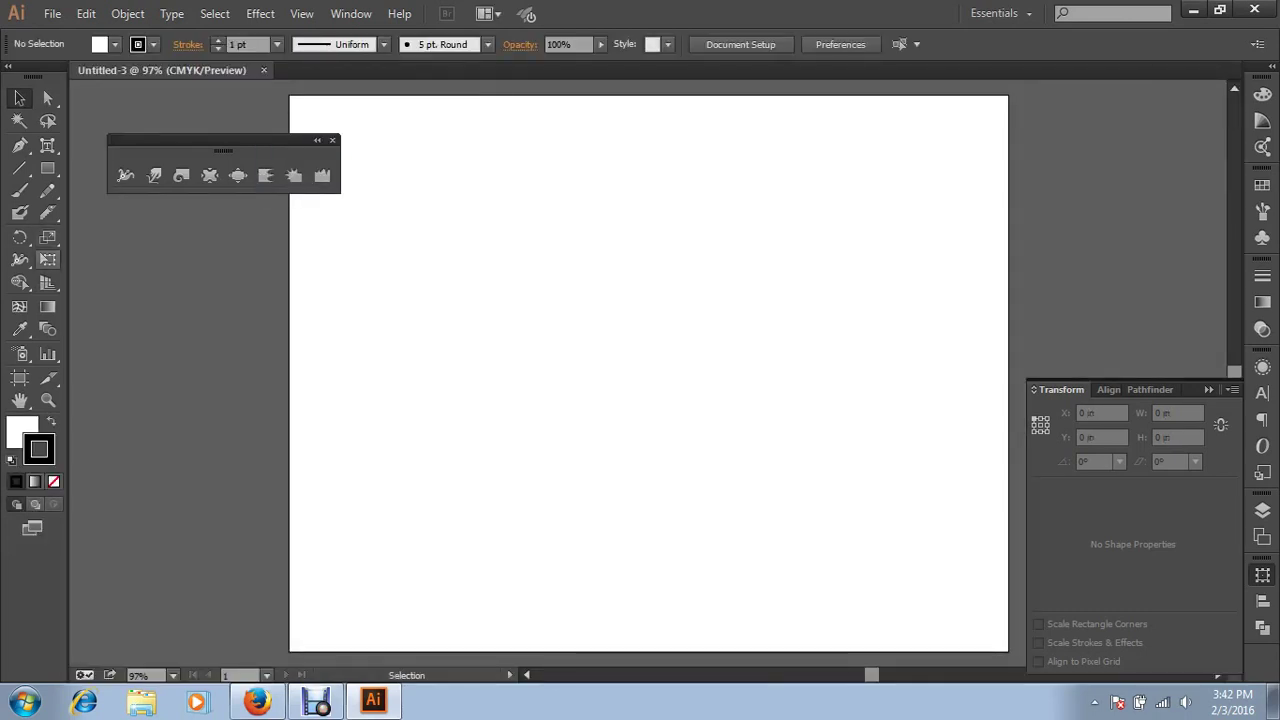
Close the floating Width tools panel and pick the Ellipse tool from the shape flyout
left_click(47, 259)
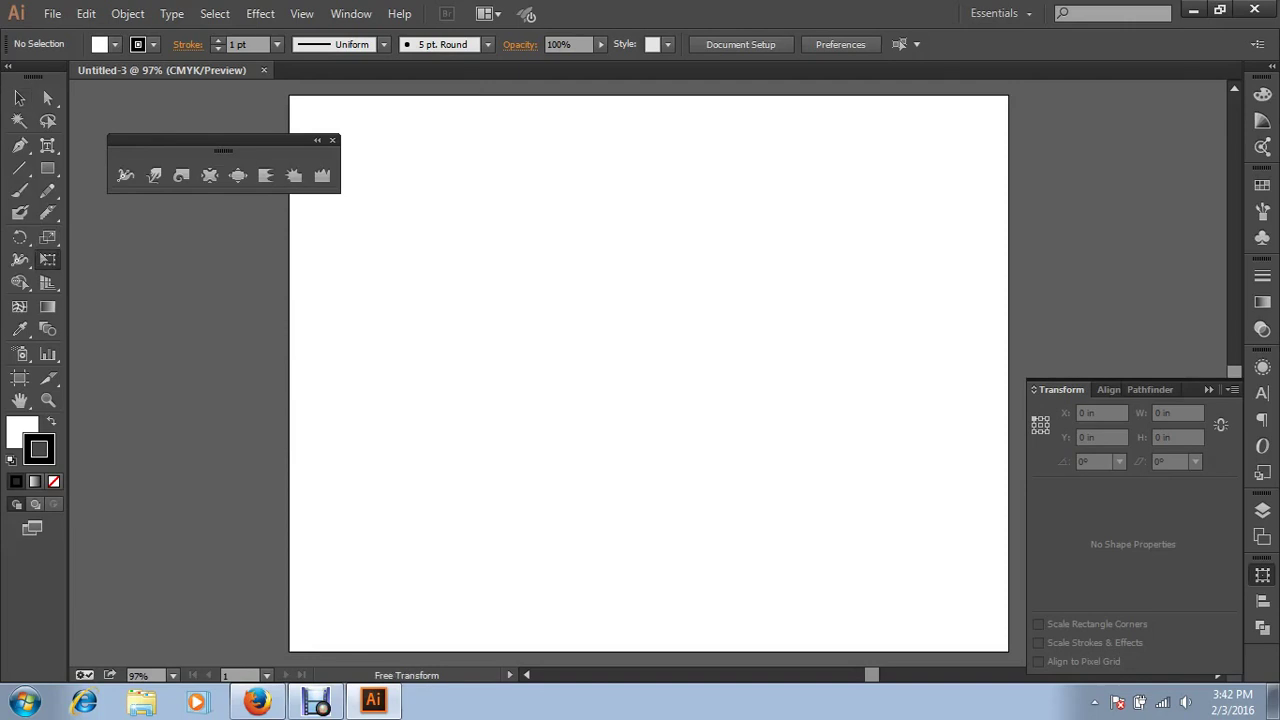
left_click(332, 140)
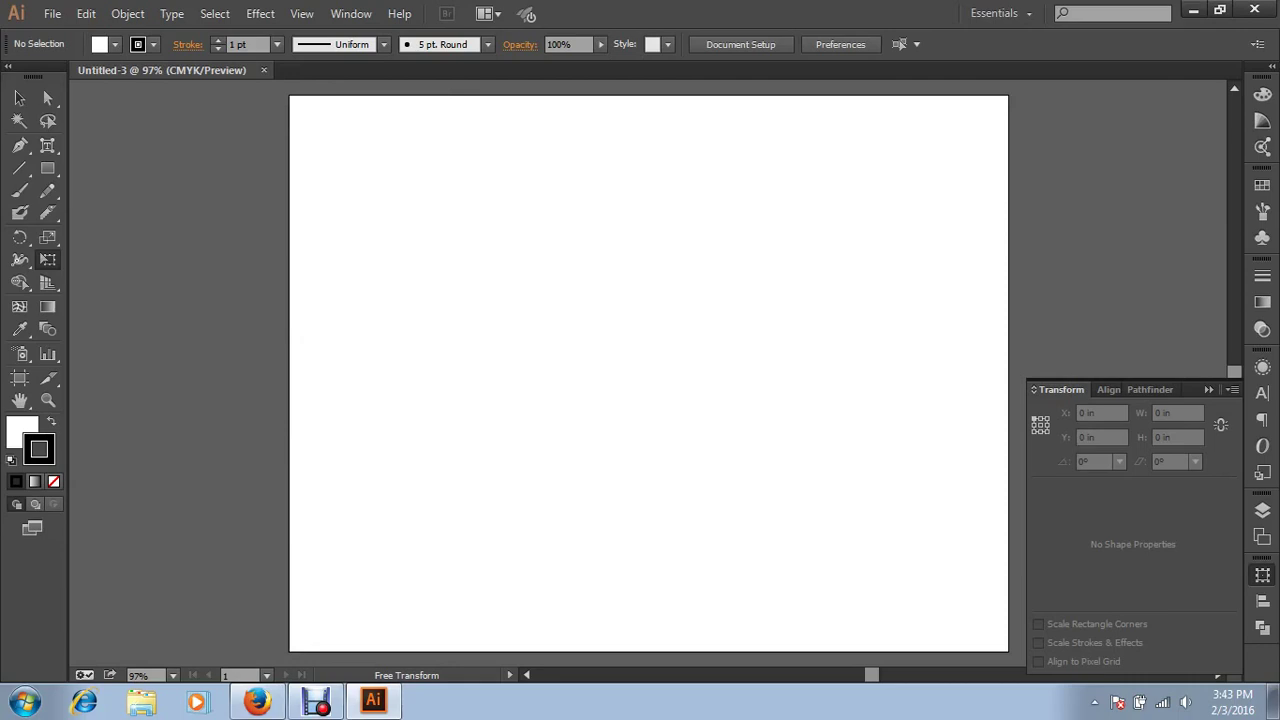
mouse_move(47, 168)
left_mouse_down()
mouse_move(165, 190)
mouse_move(135, 212)
left_mouse_up()
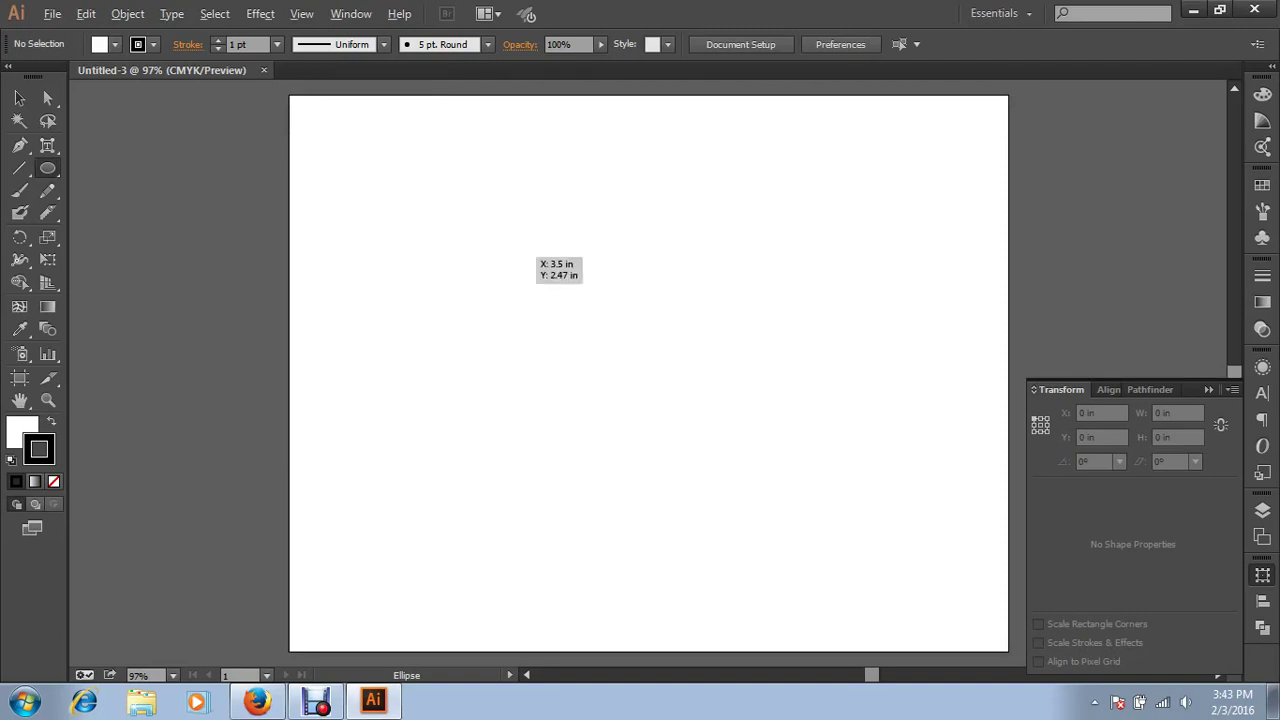
Draw a 5.126-inch circle on the new artboard with the Ellipse tool
mouse_move(564, 249)
left_mouse_down()
mouse_move(732, 417)
mouse_move(799, 513)
left_mouse_up()
key("alt+space")
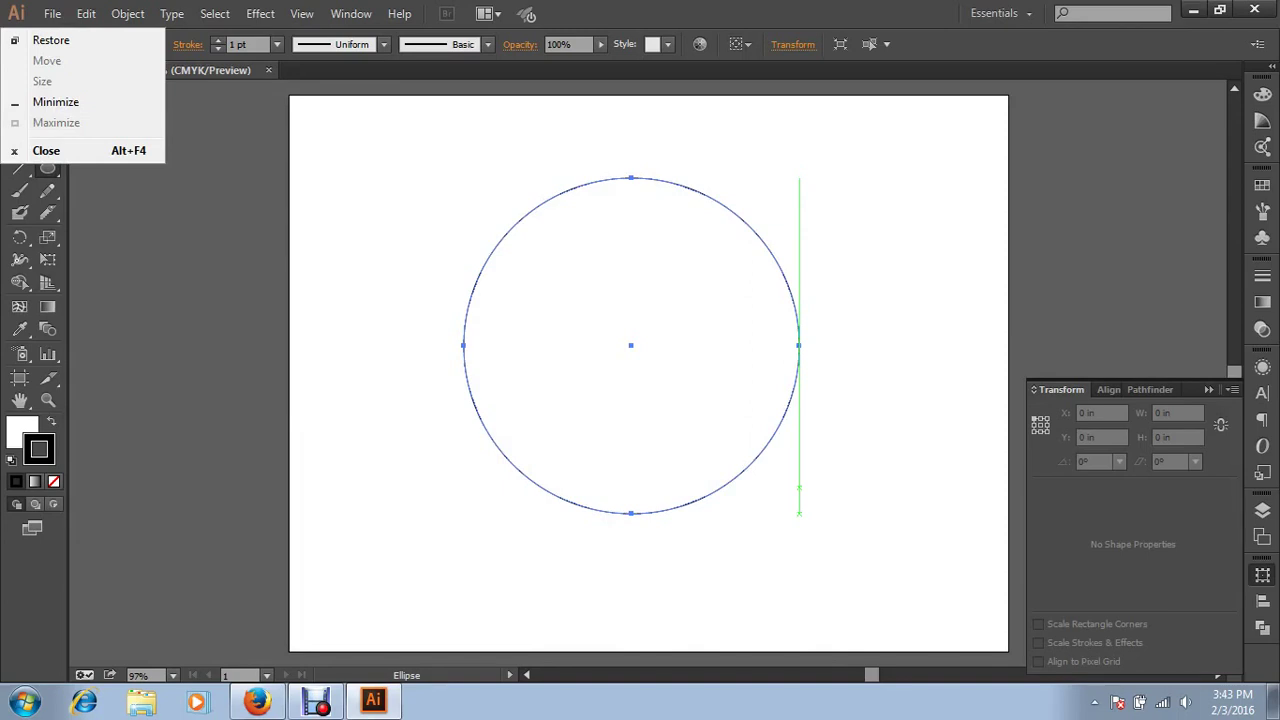
key("Escape")
key("b")
key("v")
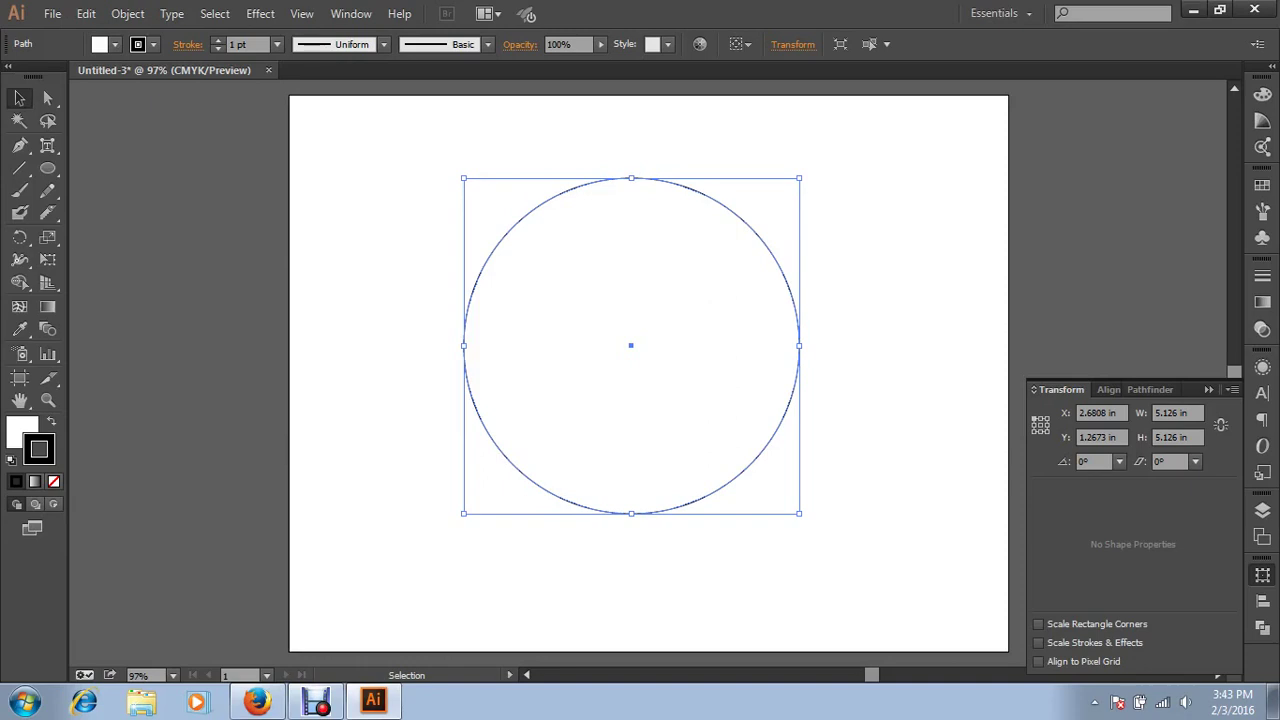
Try scaling the circle to about 3.71 inches, undo it, and move the large circle up-left
key("a")
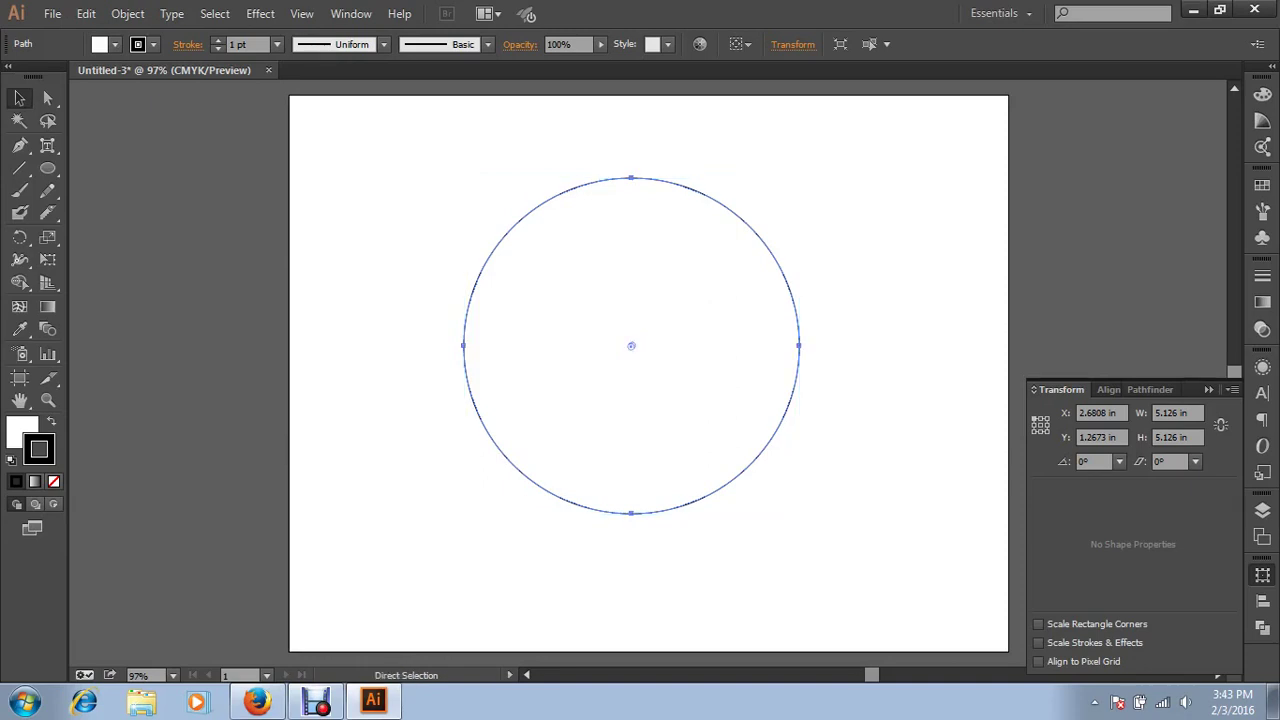
key("v")
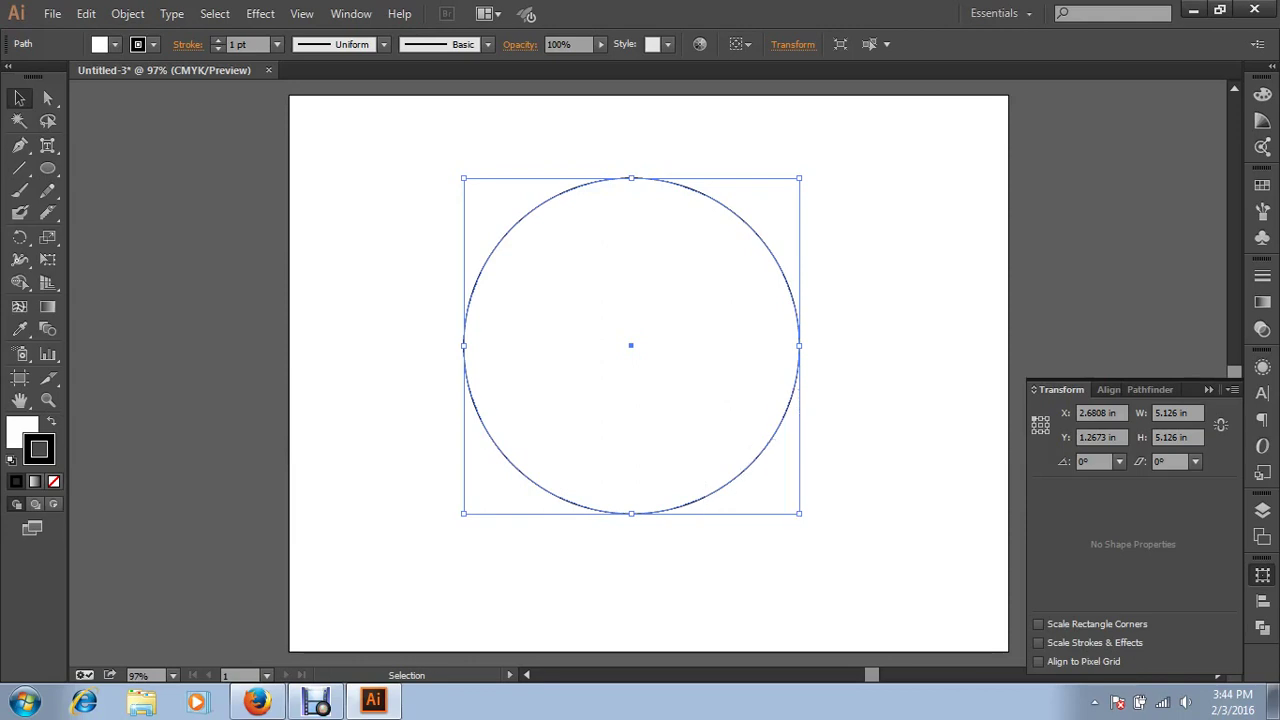
left_click_drag(799, 513, 707, 421)
key("ctrl+z")
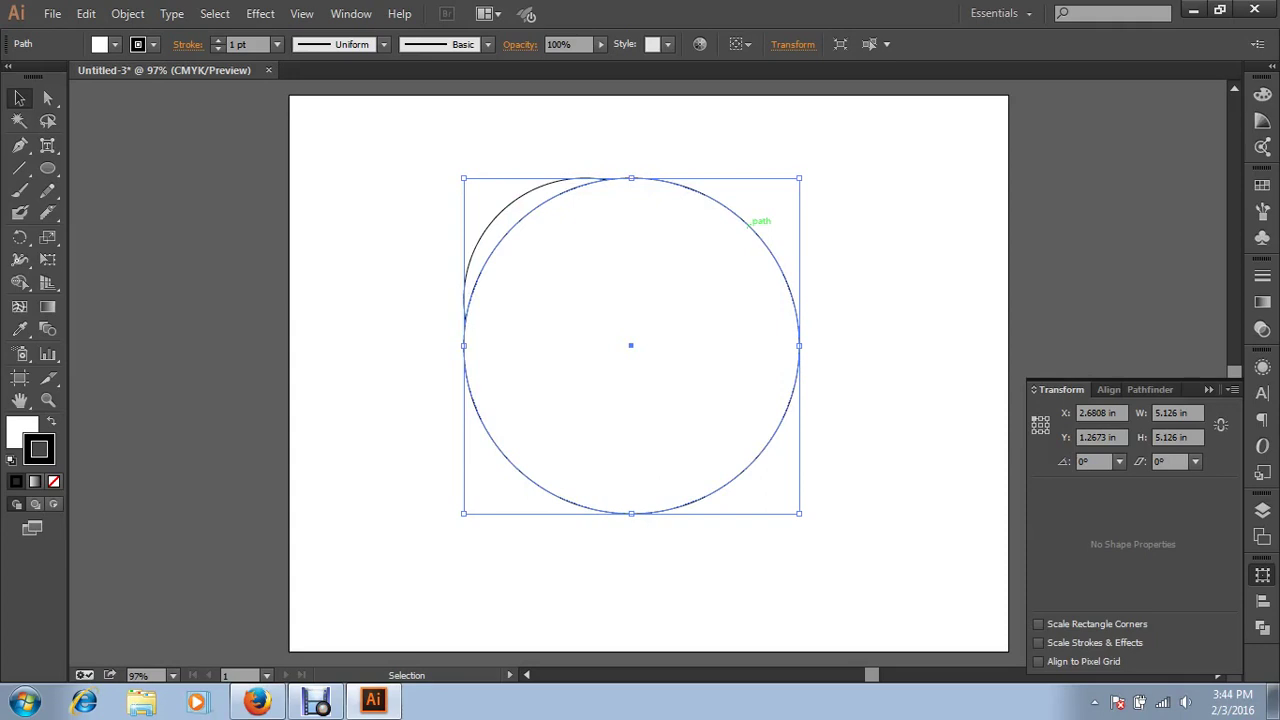
left_click_drag(750, 222, 700, 200)
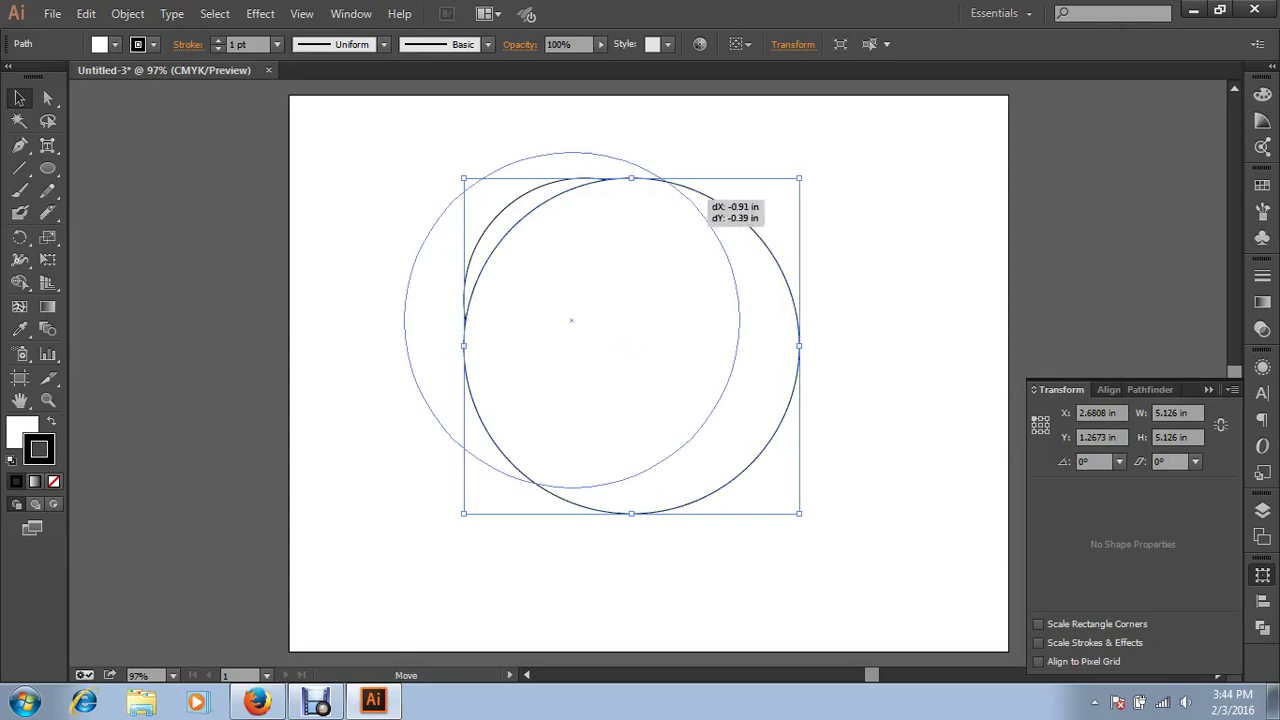
Remove the fill from both circles, leaving only outlines
key("ctrl+a")
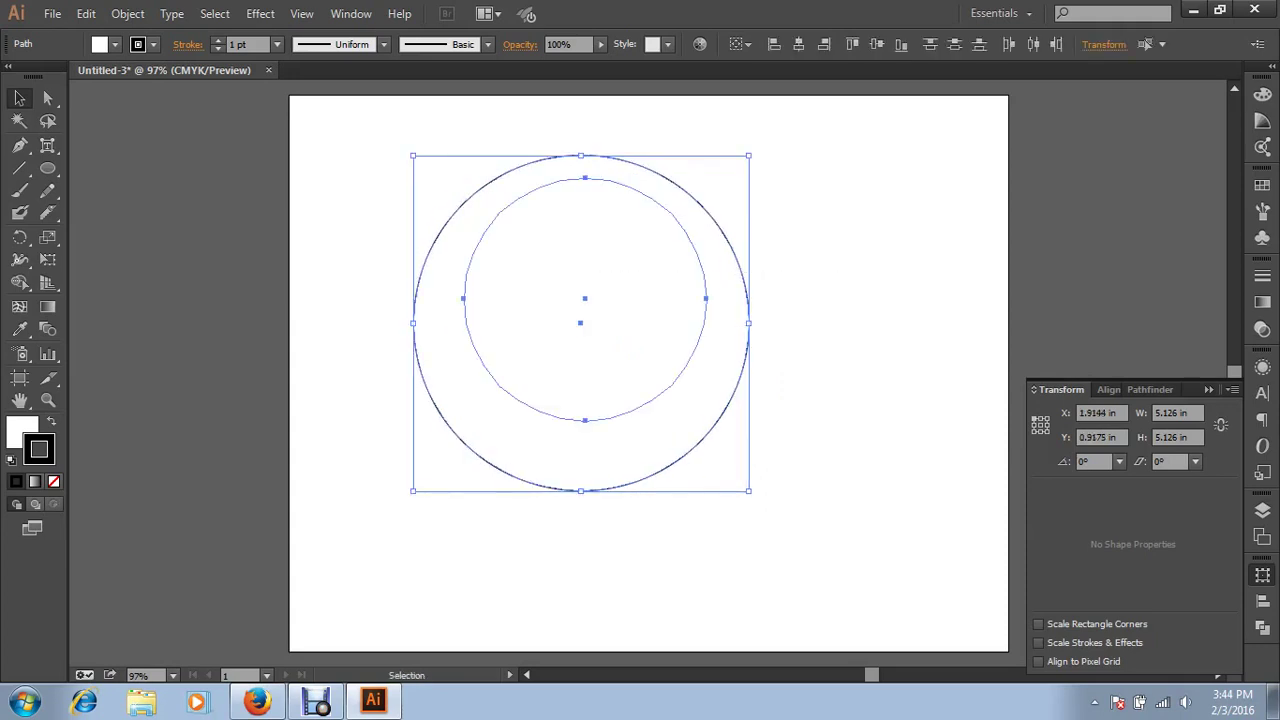
key("F6")
key("x")
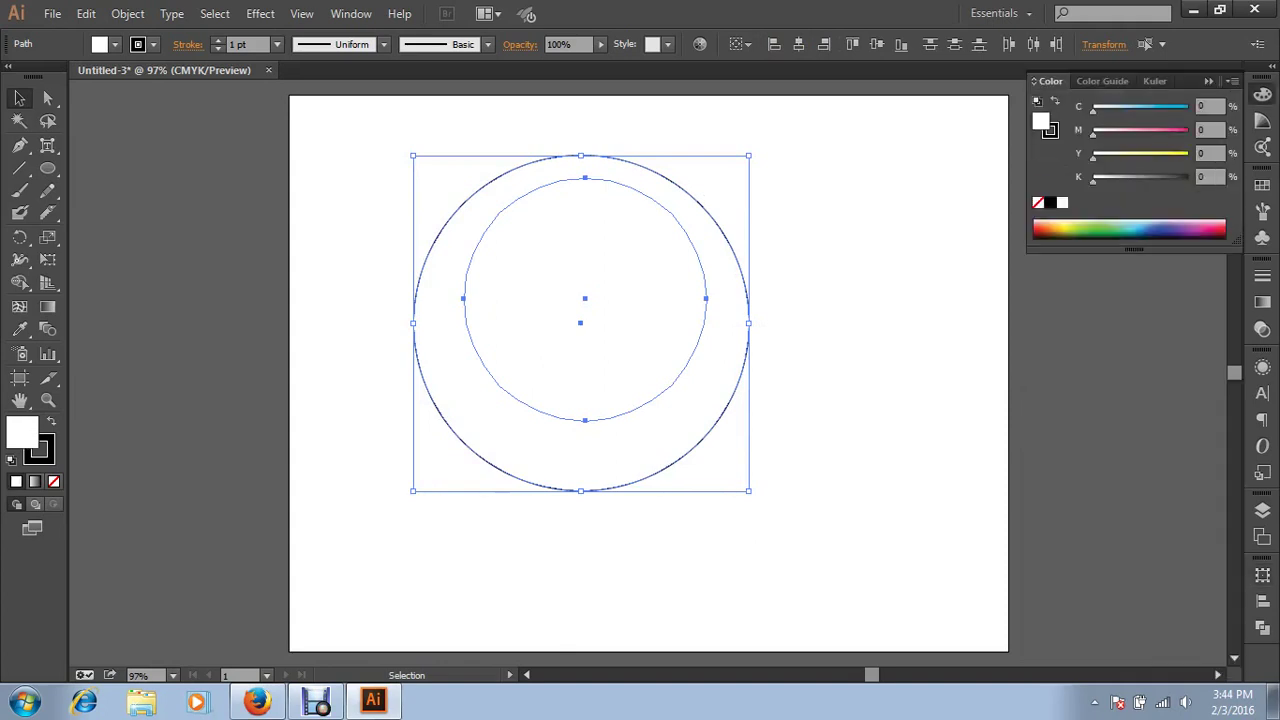
key("slash")
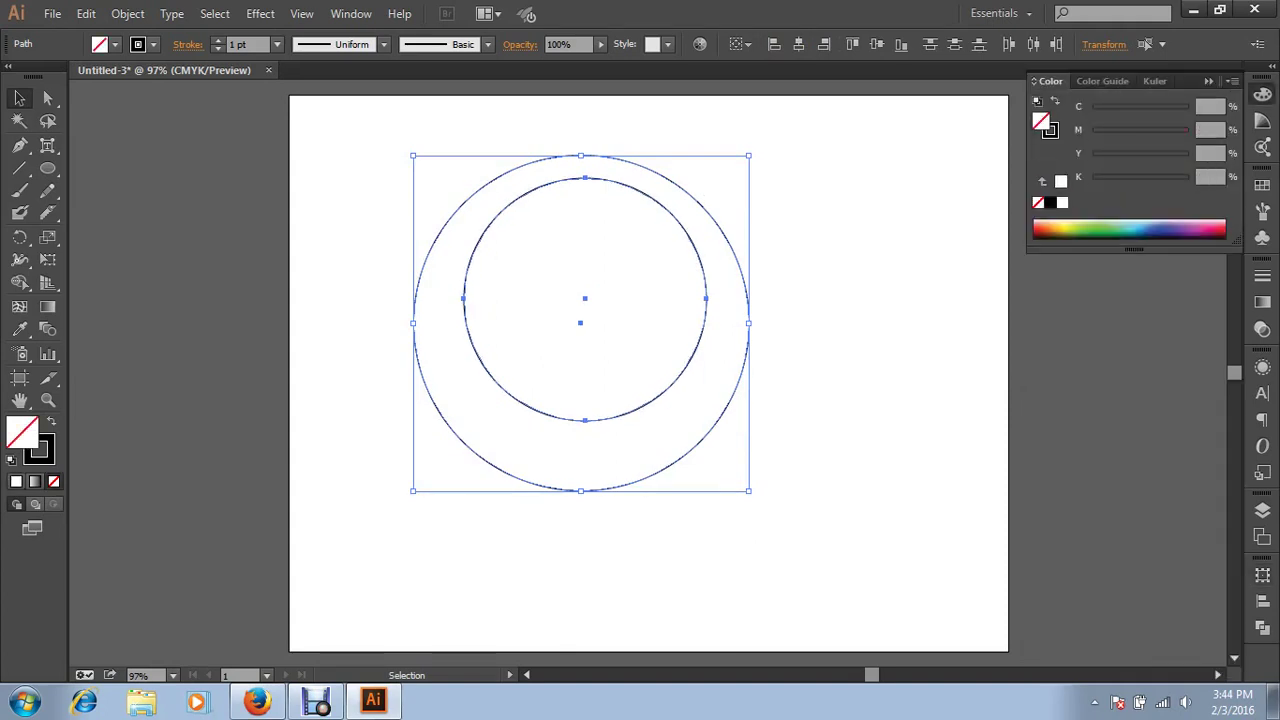
key("ctrl+shift+a")
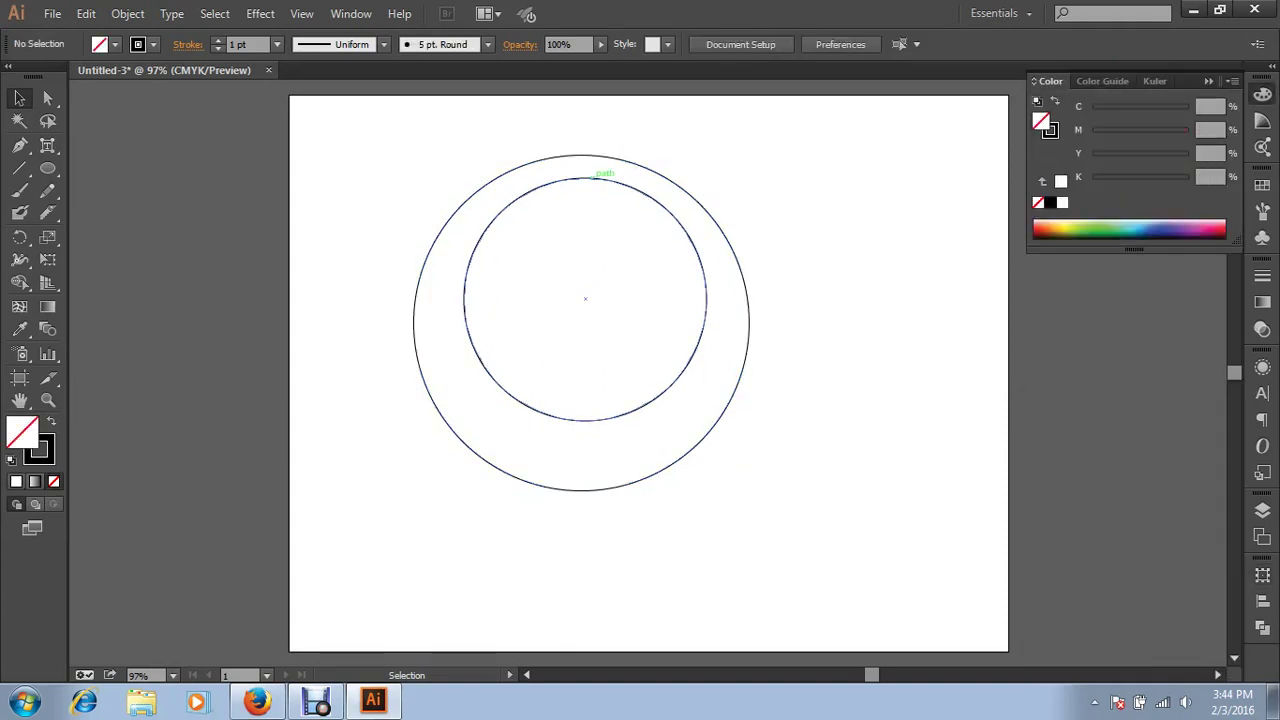
Resize the inner circle and position it against the big circle's top edge
left_click_drag(598, 178, 593, 155)
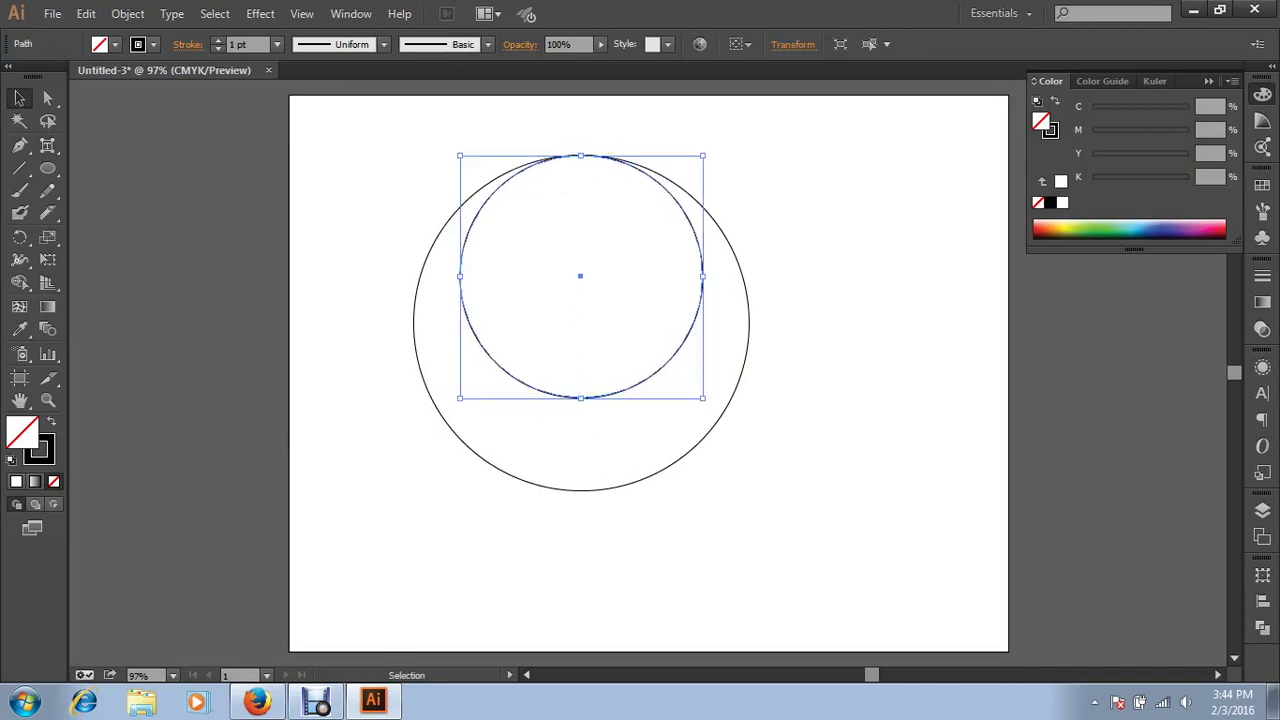
left_click_drag(703, 398, 656, 349)
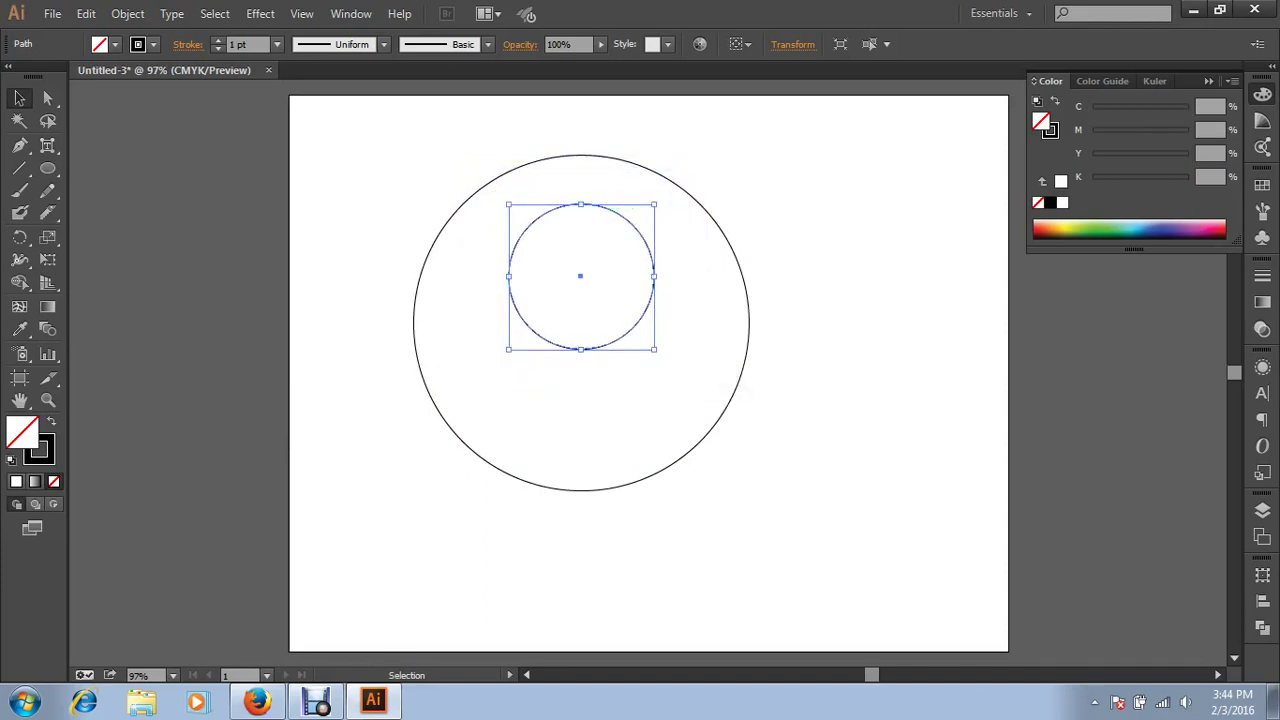
left_click_drag(656, 349, 671, 365)
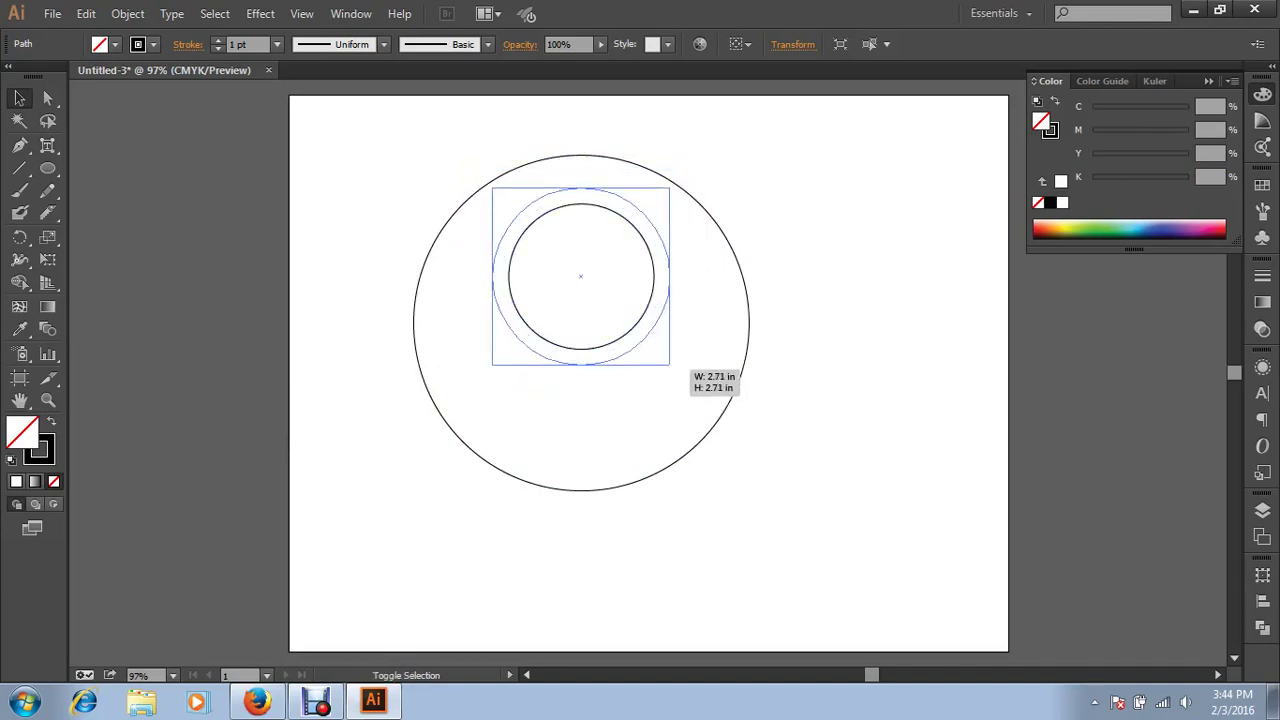
left_click_drag(603, 188, 597, 153)
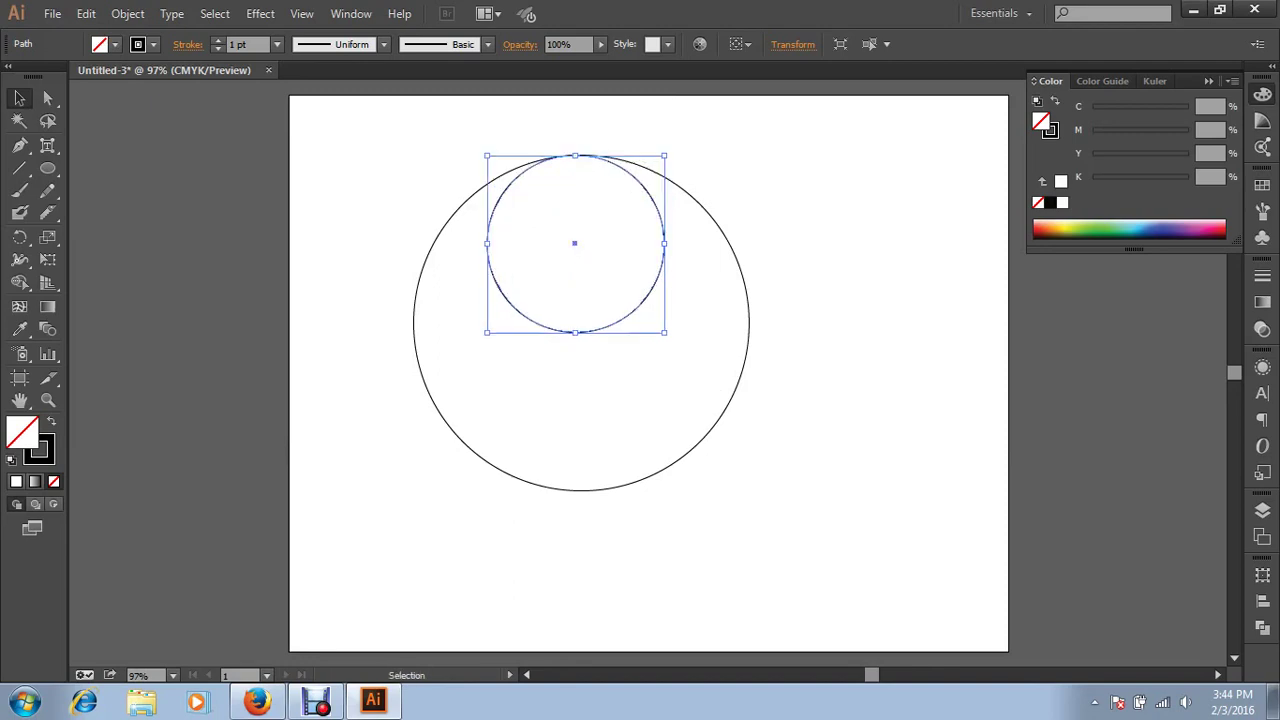
left_click(620, 290)
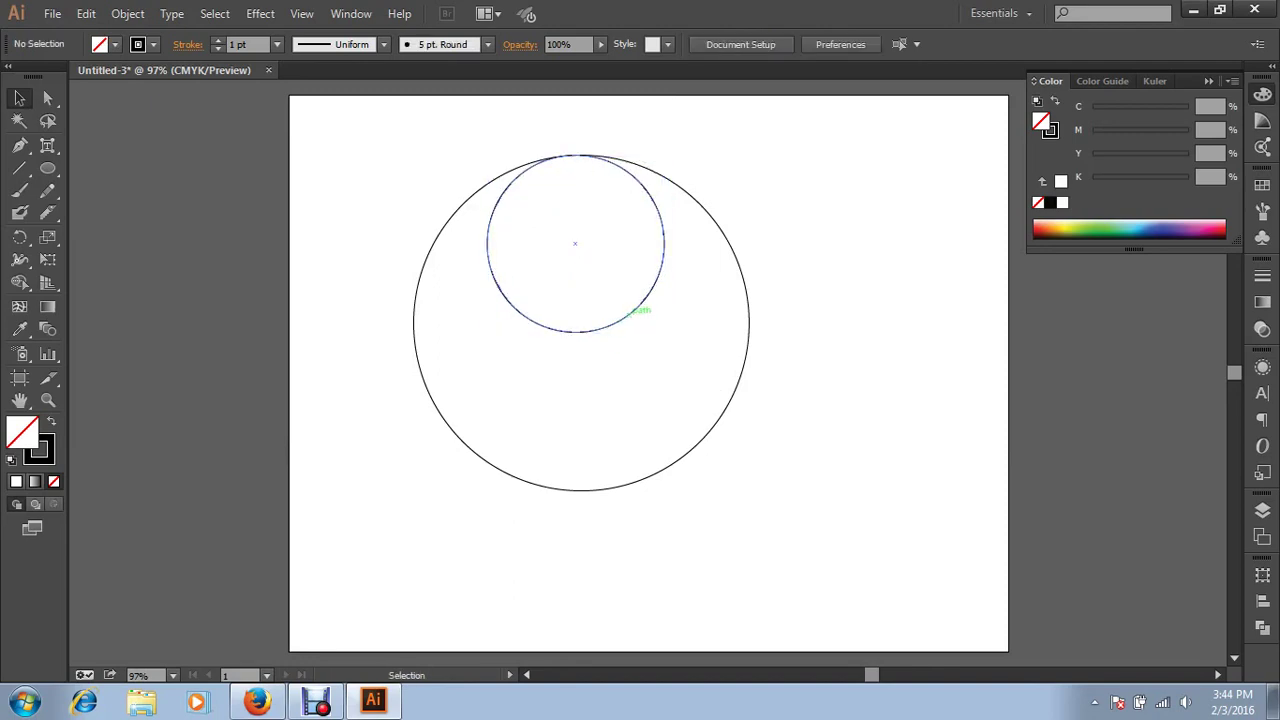
Duplicate the small circle down to the big circle's bottom edge
left_click_drag(632, 312, 650, 373)
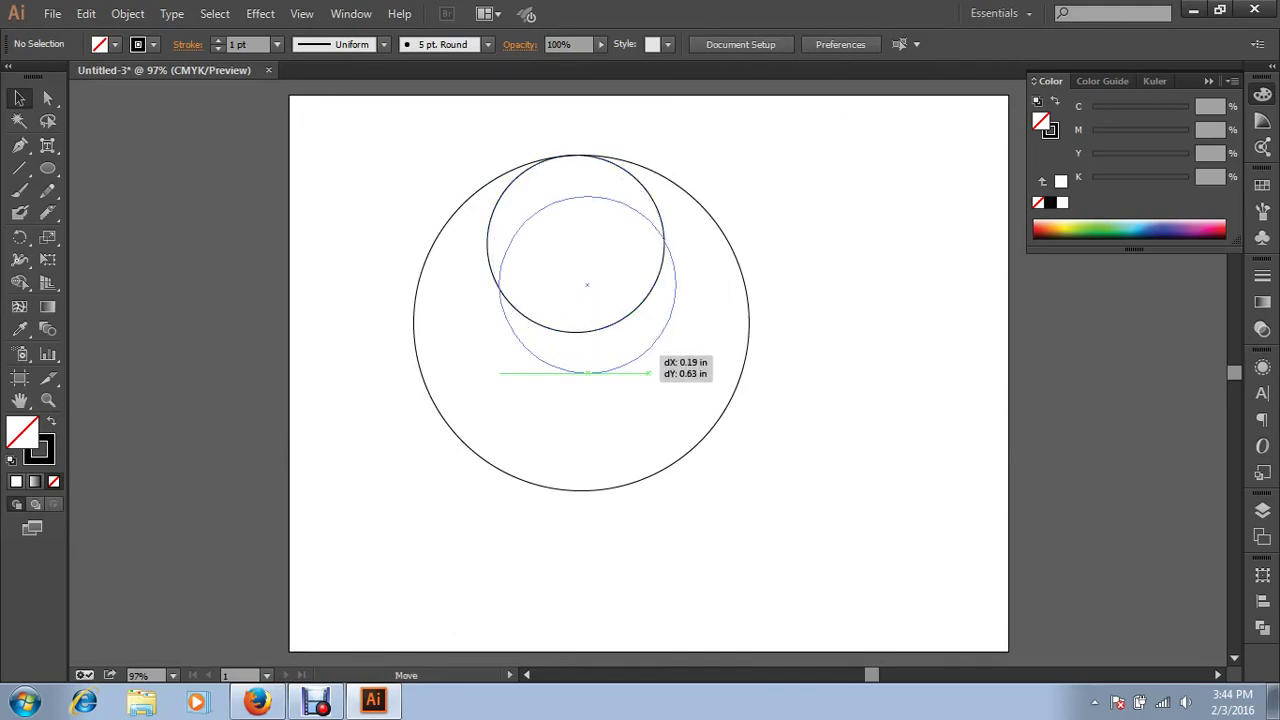
mouse_move(650, 373)
left_mouse_down()
mouse_move(640, 472)
mouse_move(660, 472)
left_mouse_up()
key("ctrl+shift+a")
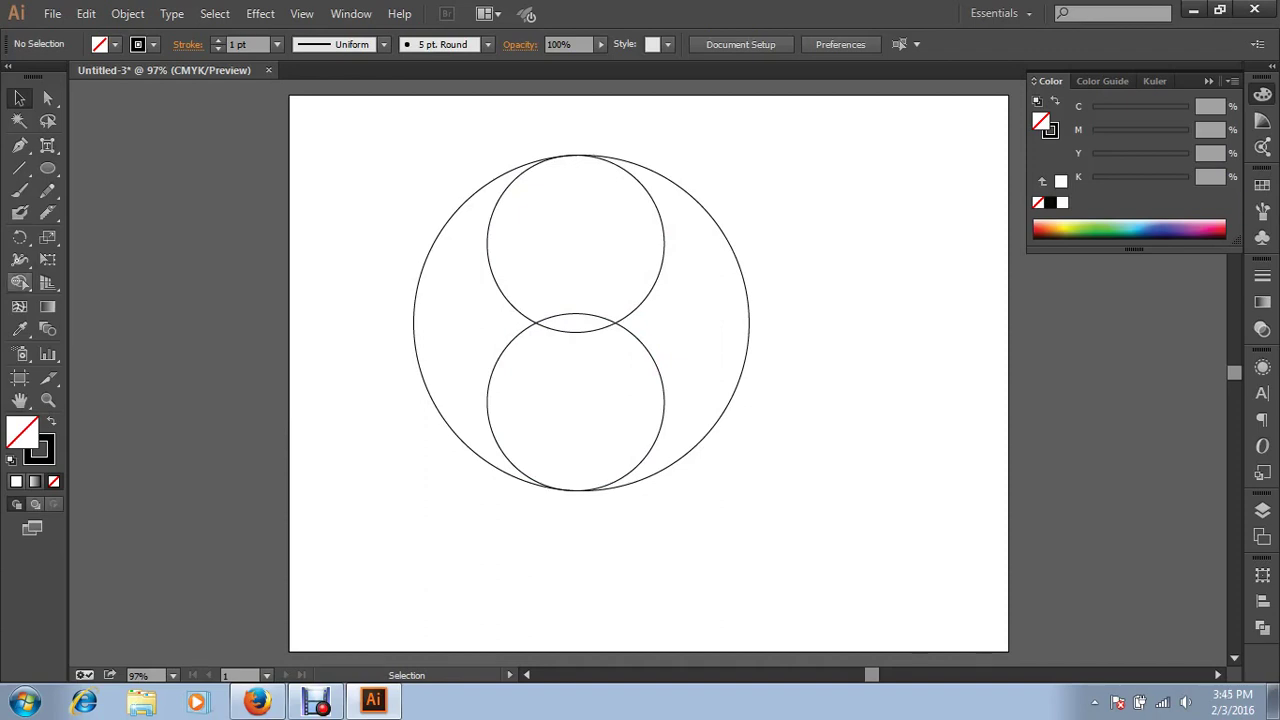
left_click(19, 282)
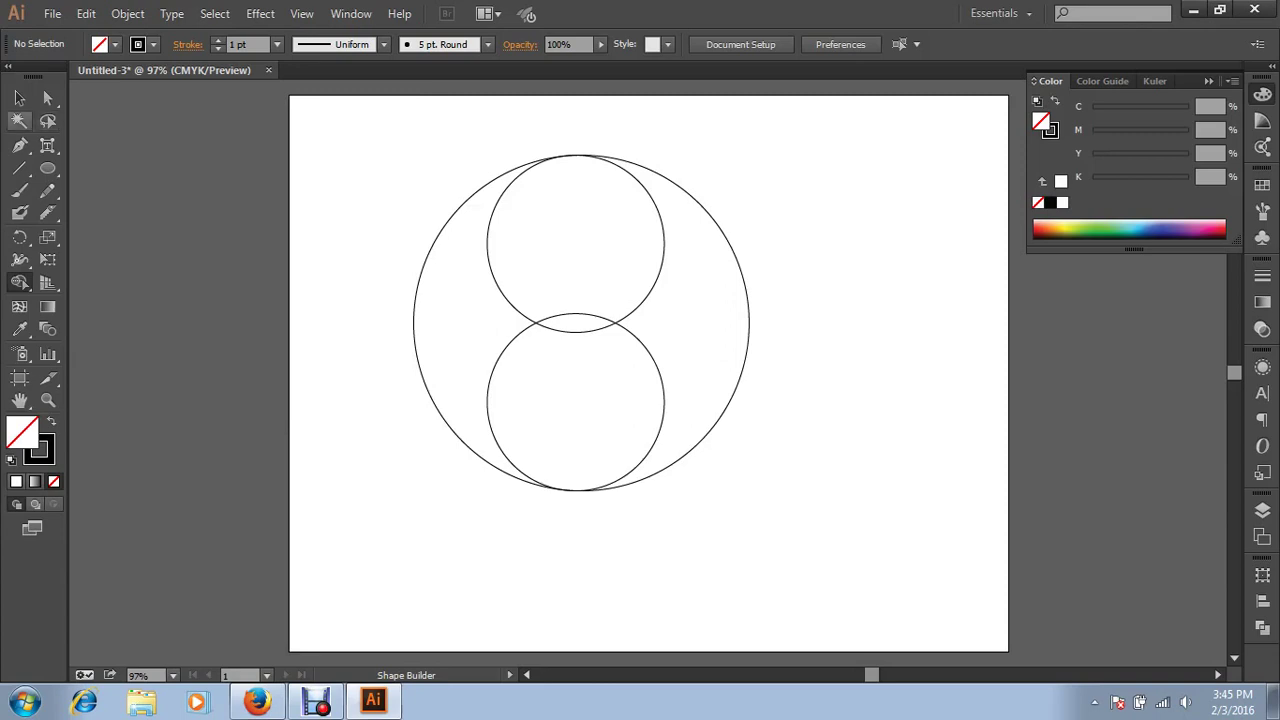
Select all three circles and use Shape Builder to merge the left crescent into the top circle
left_click(19, 98)
left_click_drag(425, 183, 639, 421)
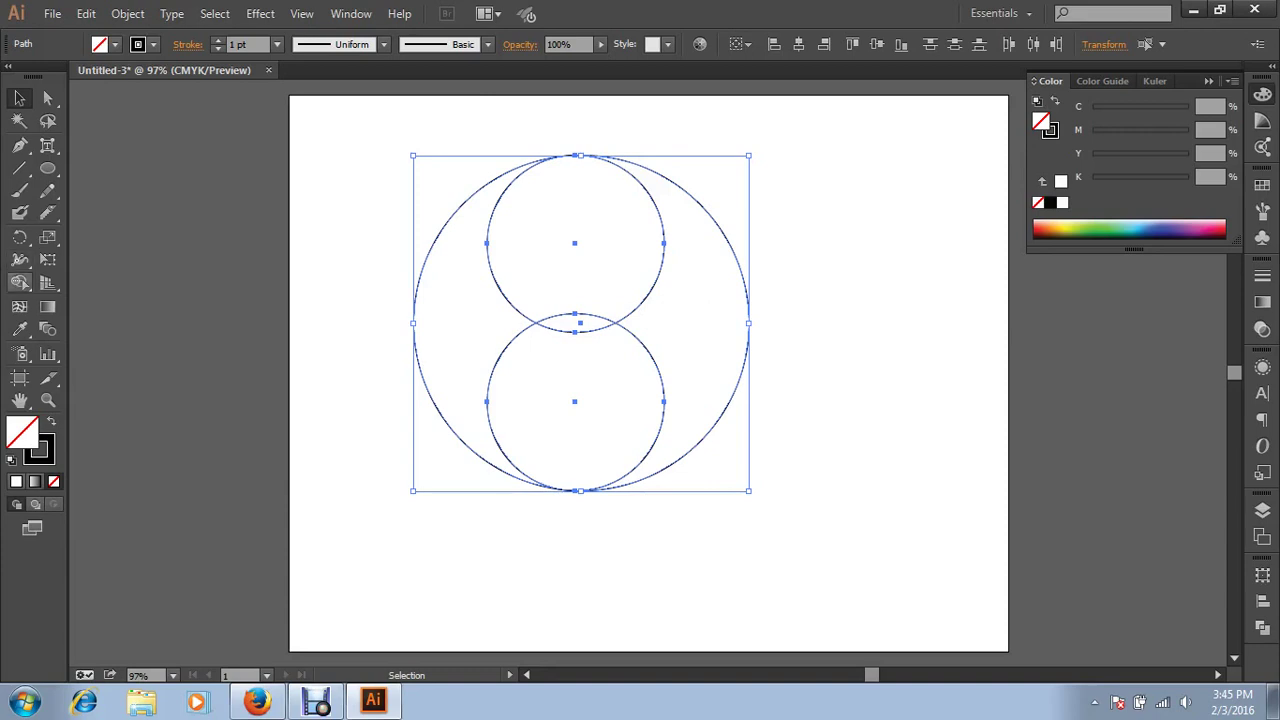
left_click(20, 282)
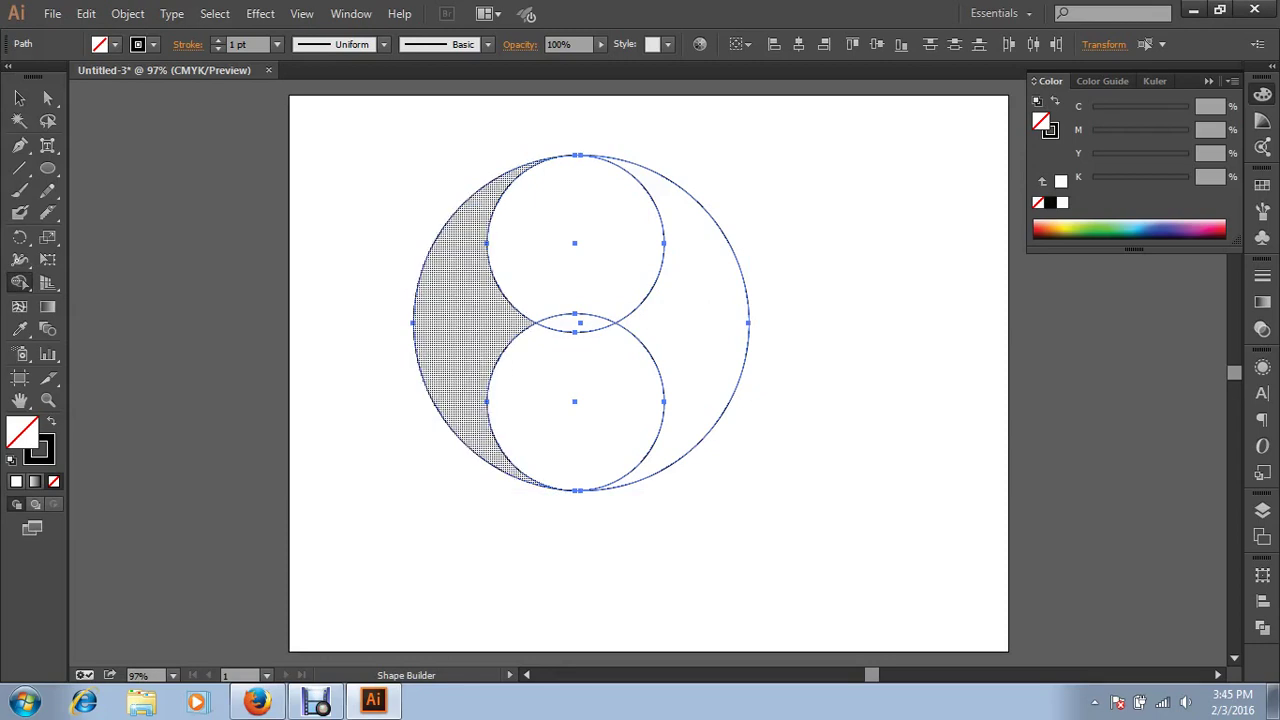
mouse_move(461, 344)
left_mouse_down()
mouse_move(528, 247)
mouse_move(594, 223)
mouse_move(528, 277)
mouse_move(571, 210)
left_mouse_up()
Reselect the remaining paths and use Shape Builder to merge the right crescent into the bottom circle
key("v")
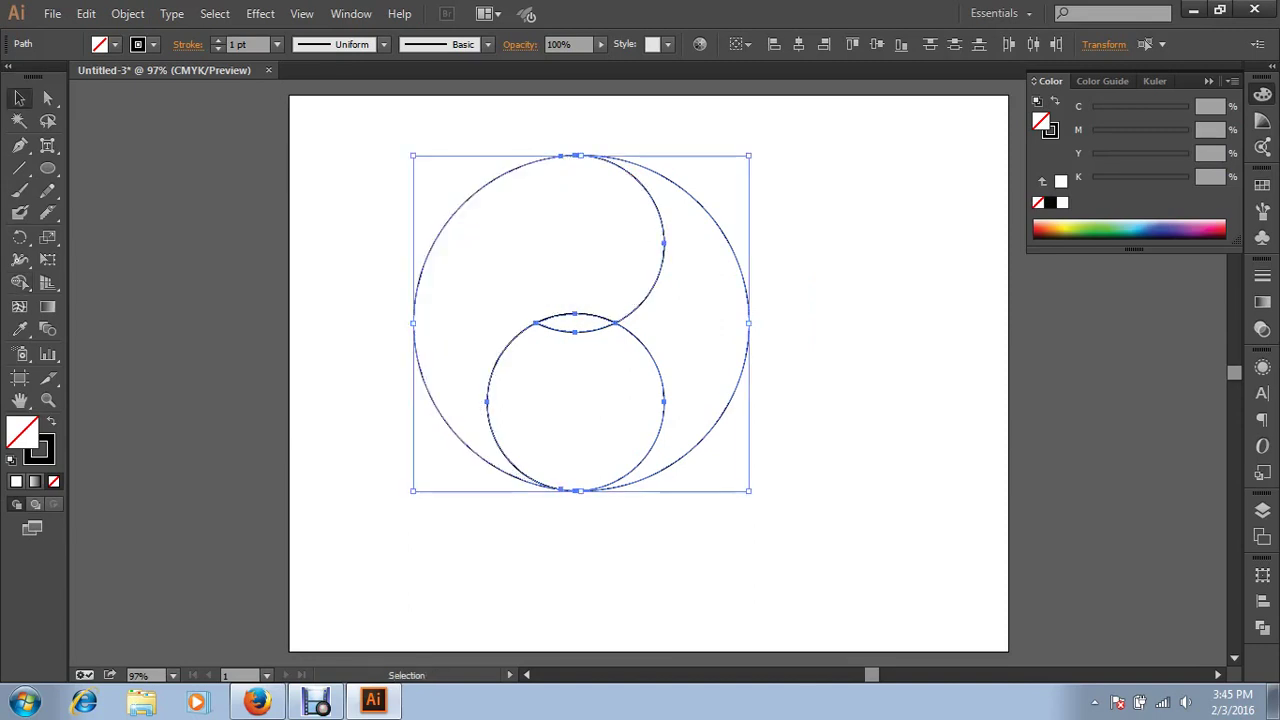
key("ctrl+shift+a")
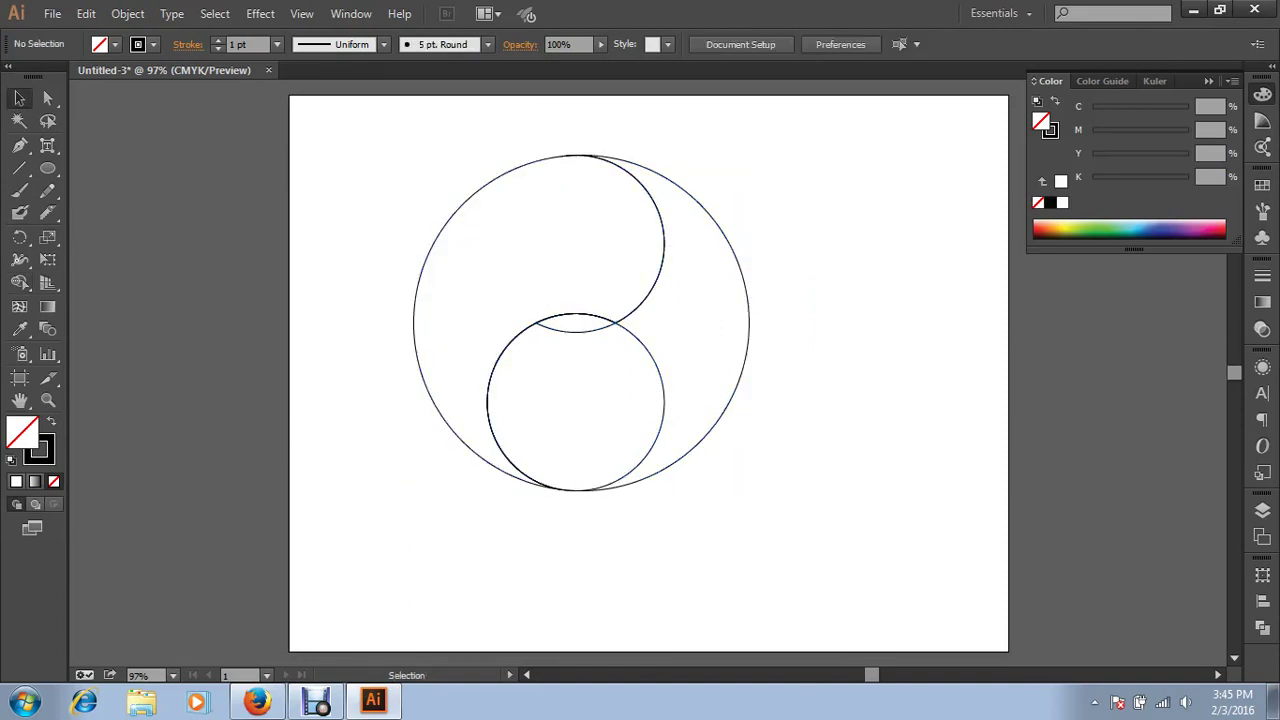
left_click_drag(784, 494, 597, 388)
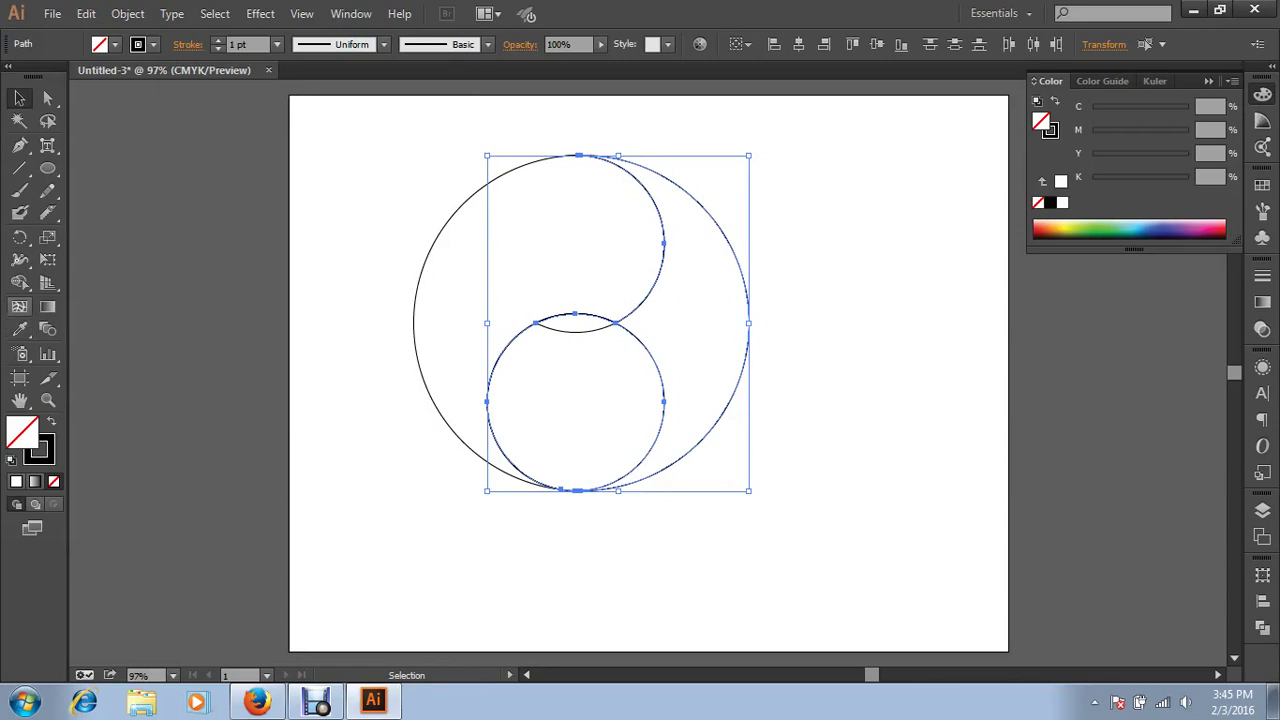
left_click(19, 282)
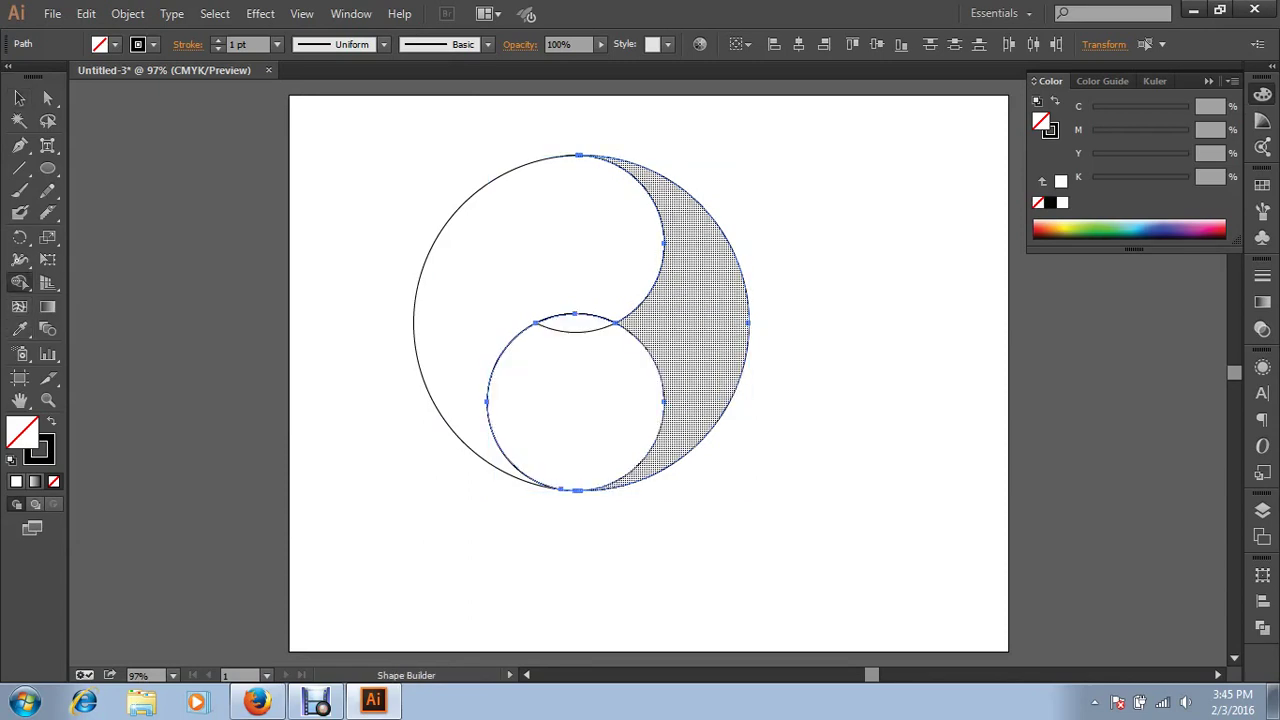
left_click_drag(700, 290, 600, 394)
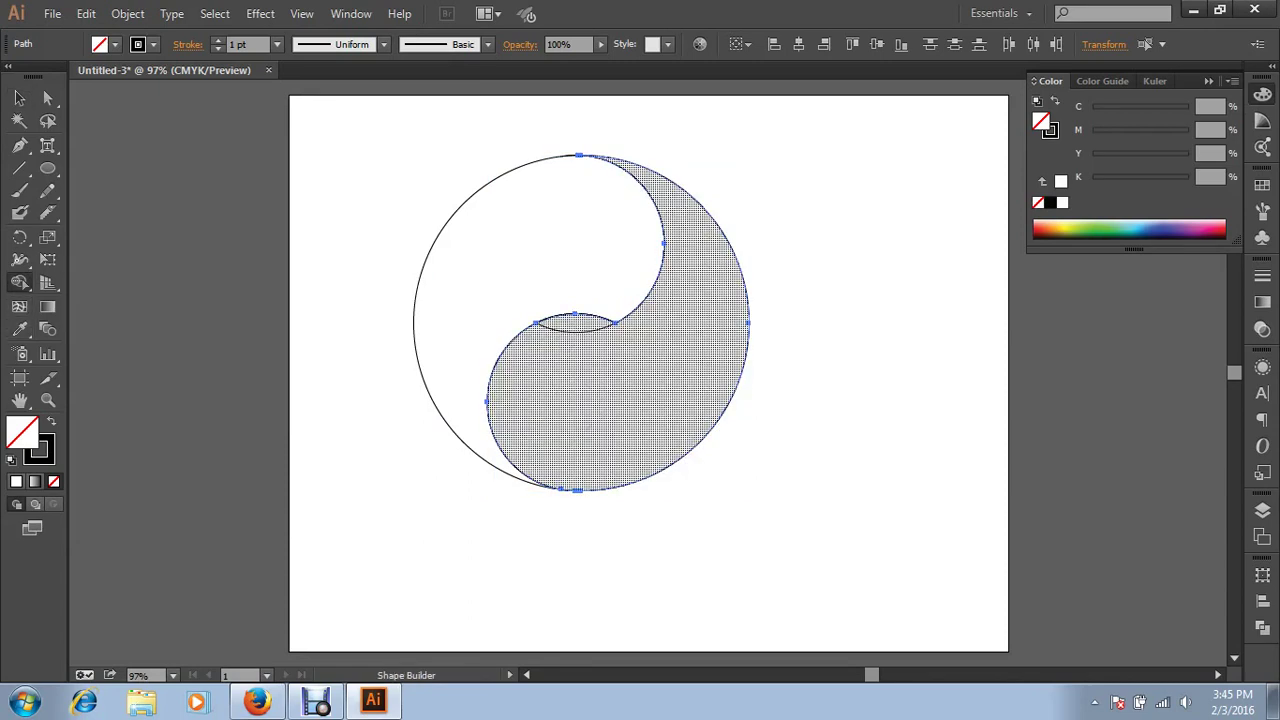
left_click(19, 98)
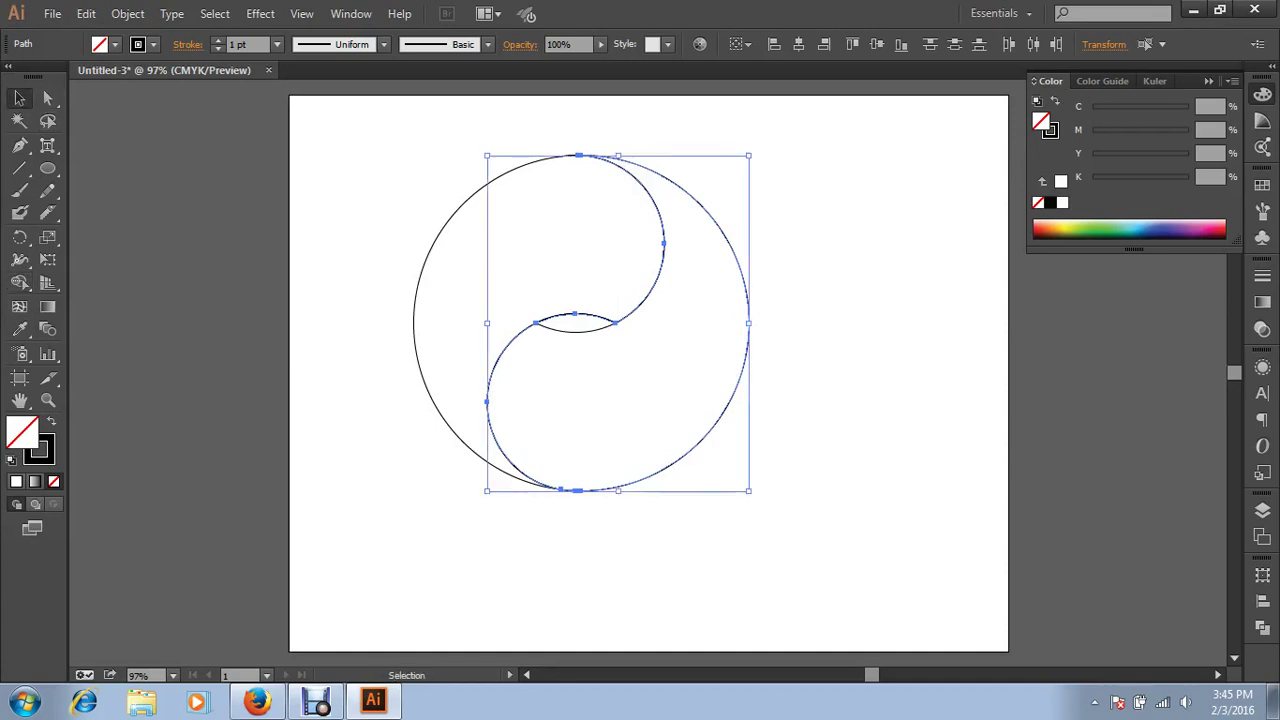
key("ctrl+shift+a")
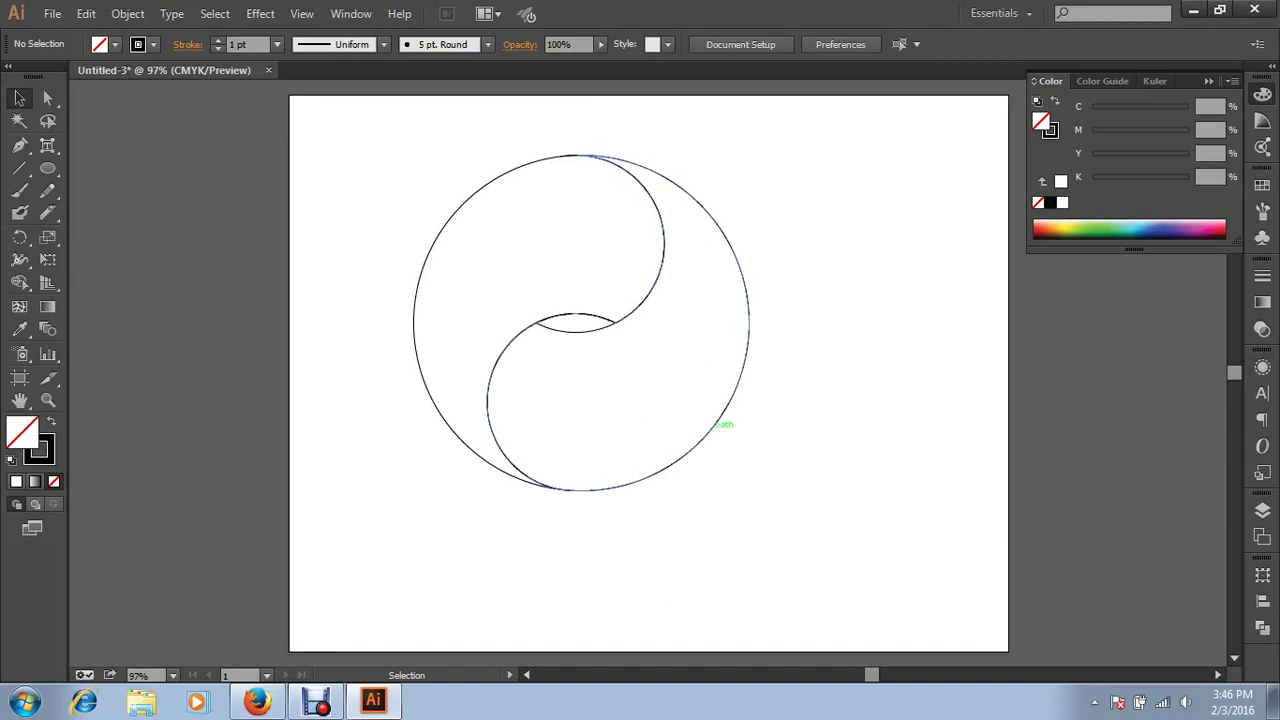
Select the whole yin-yang outline, clear the selection, and return to the Selection tool
left_click_drag(378, 182, 950, 594)
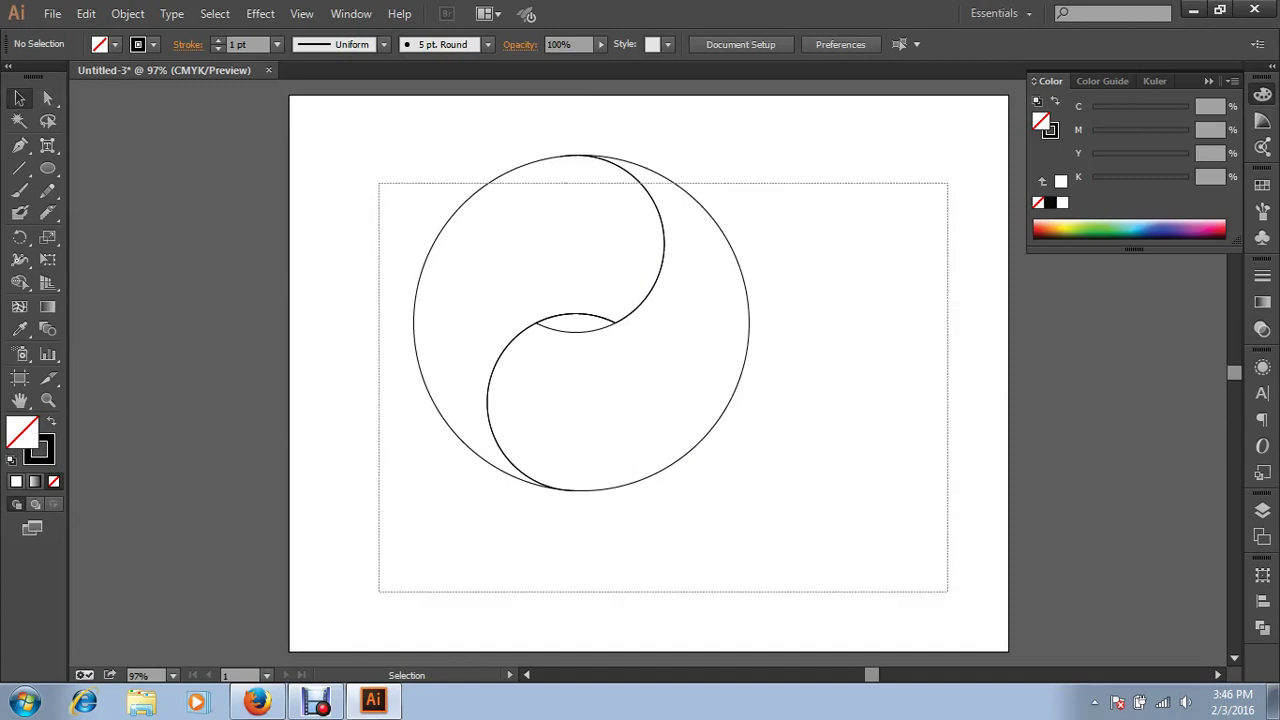
key("ctrl+shift+a")
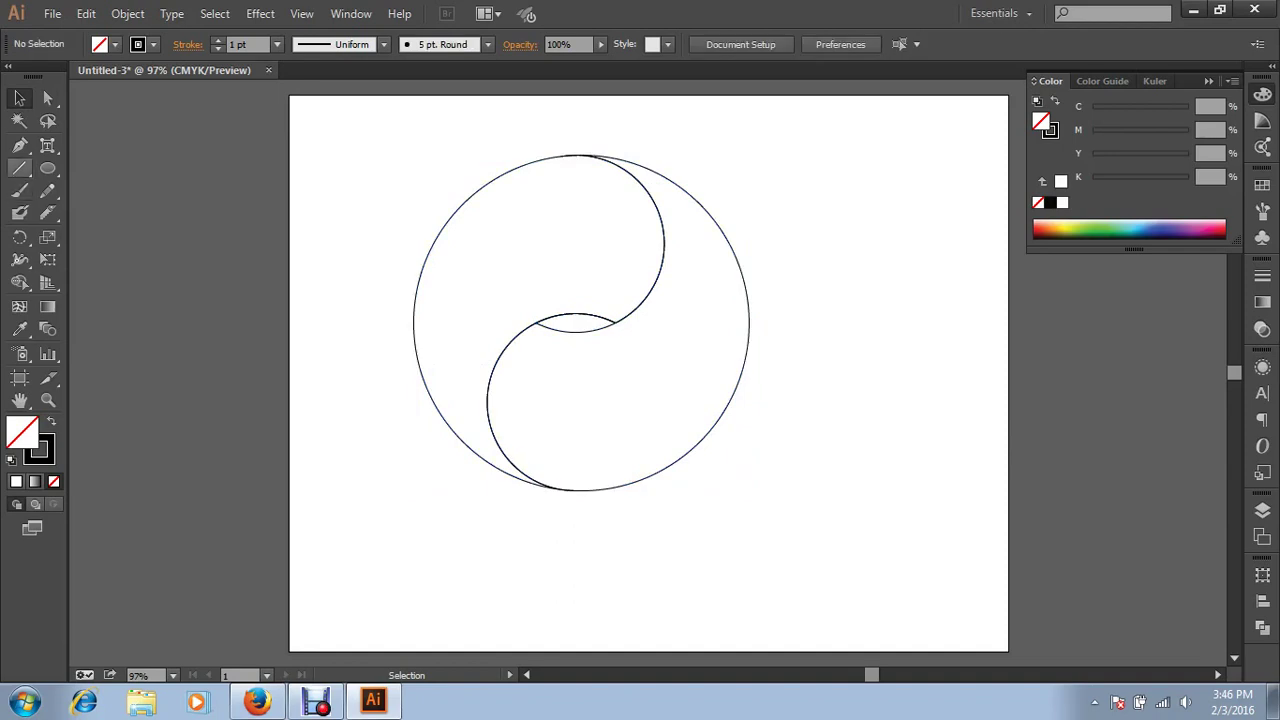
left_click(19, 145)
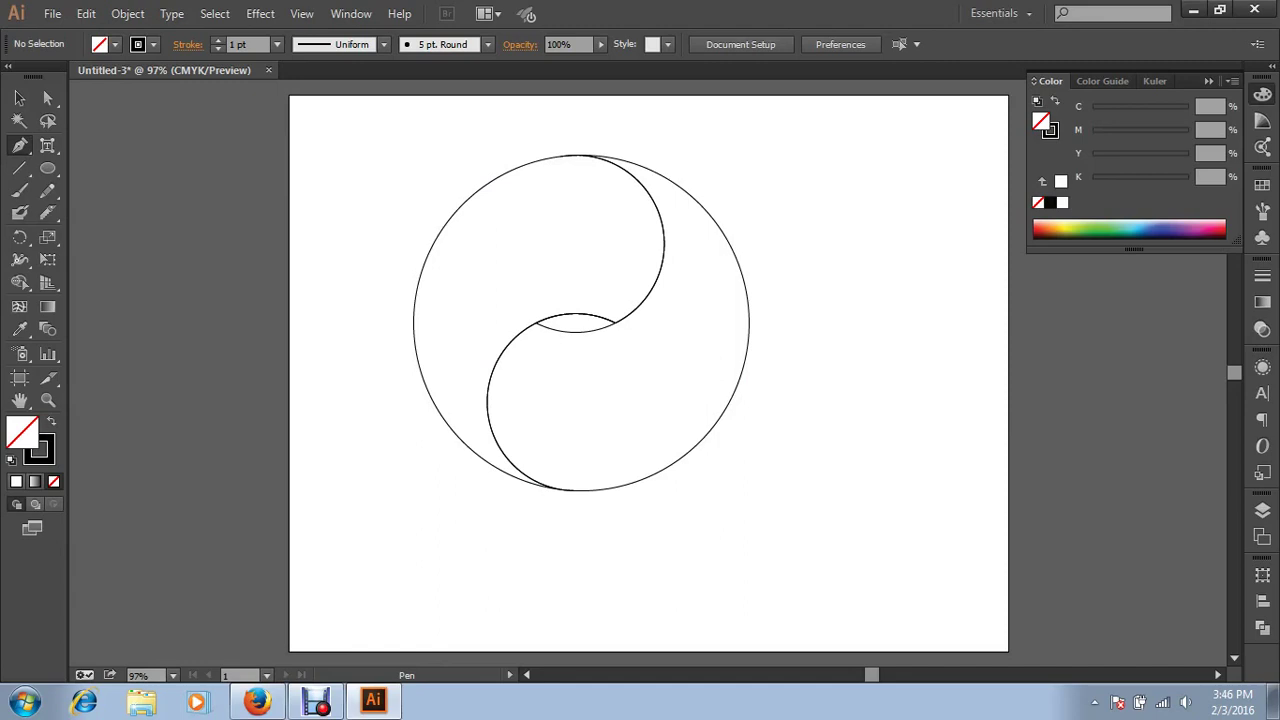
key("v")
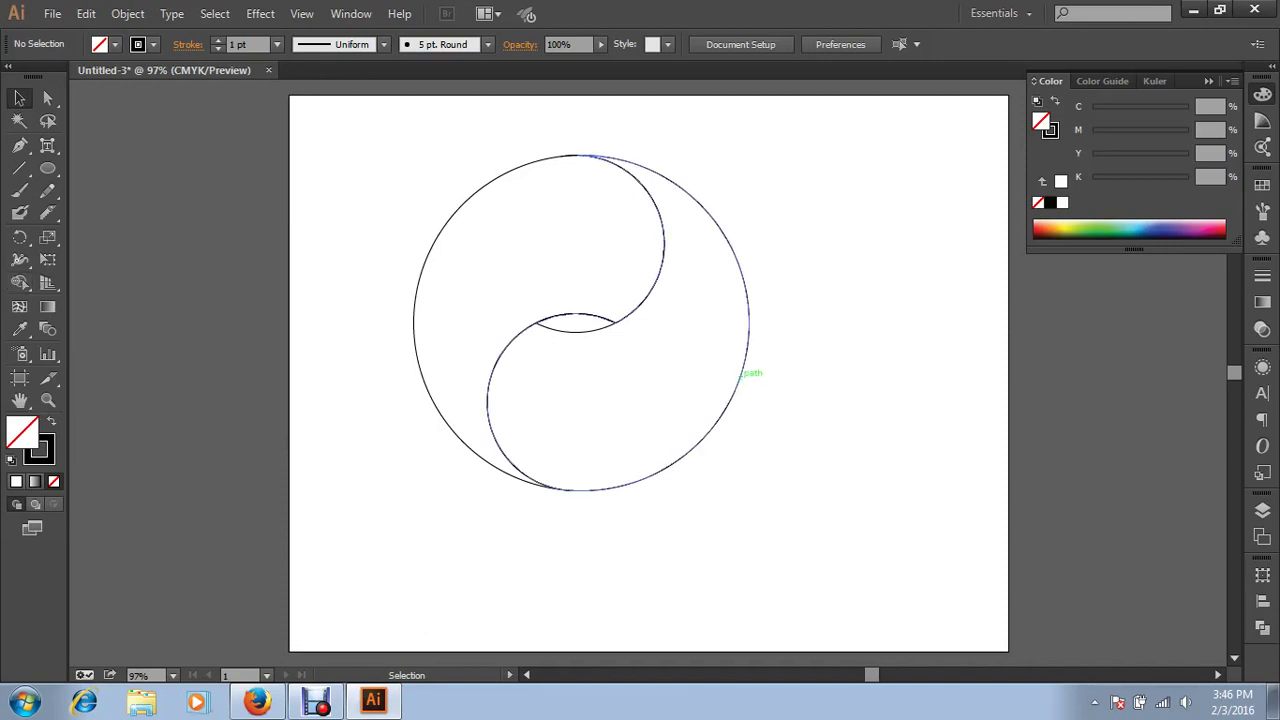
Fill the right half pink with CMYK 0/100/62/0 and no stroke
left_click(748, 372)
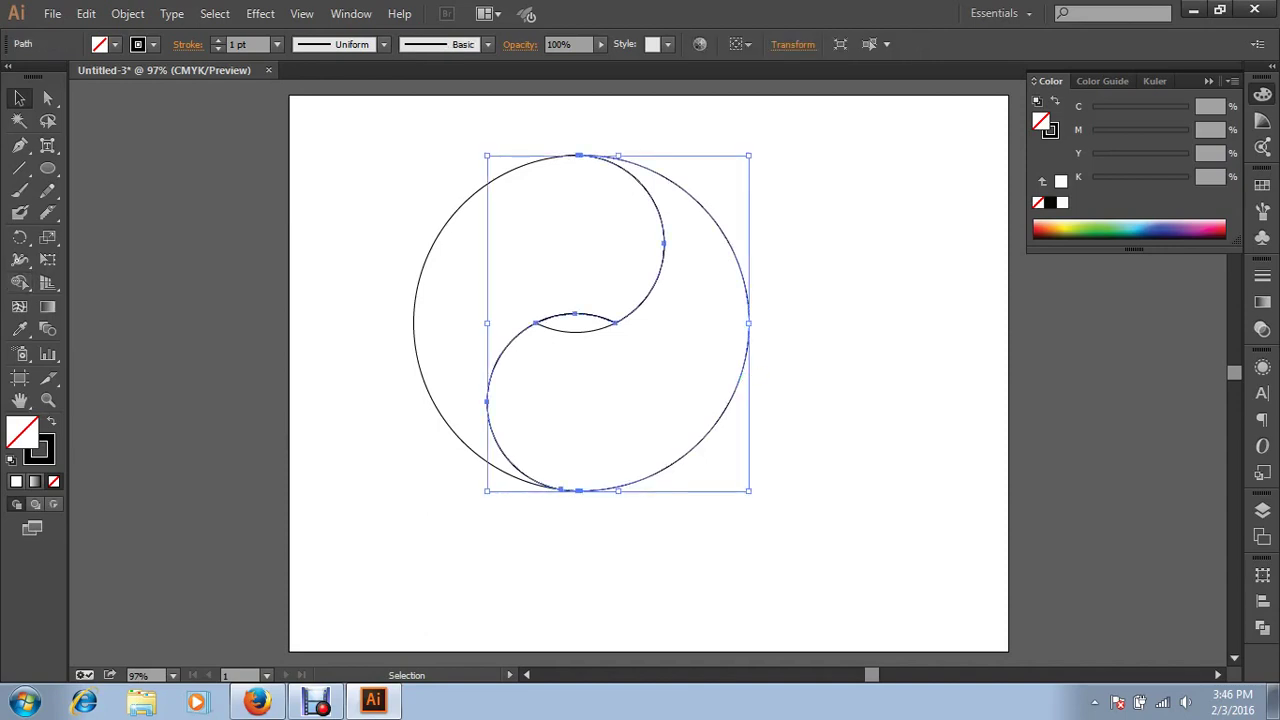
key("shift+x")
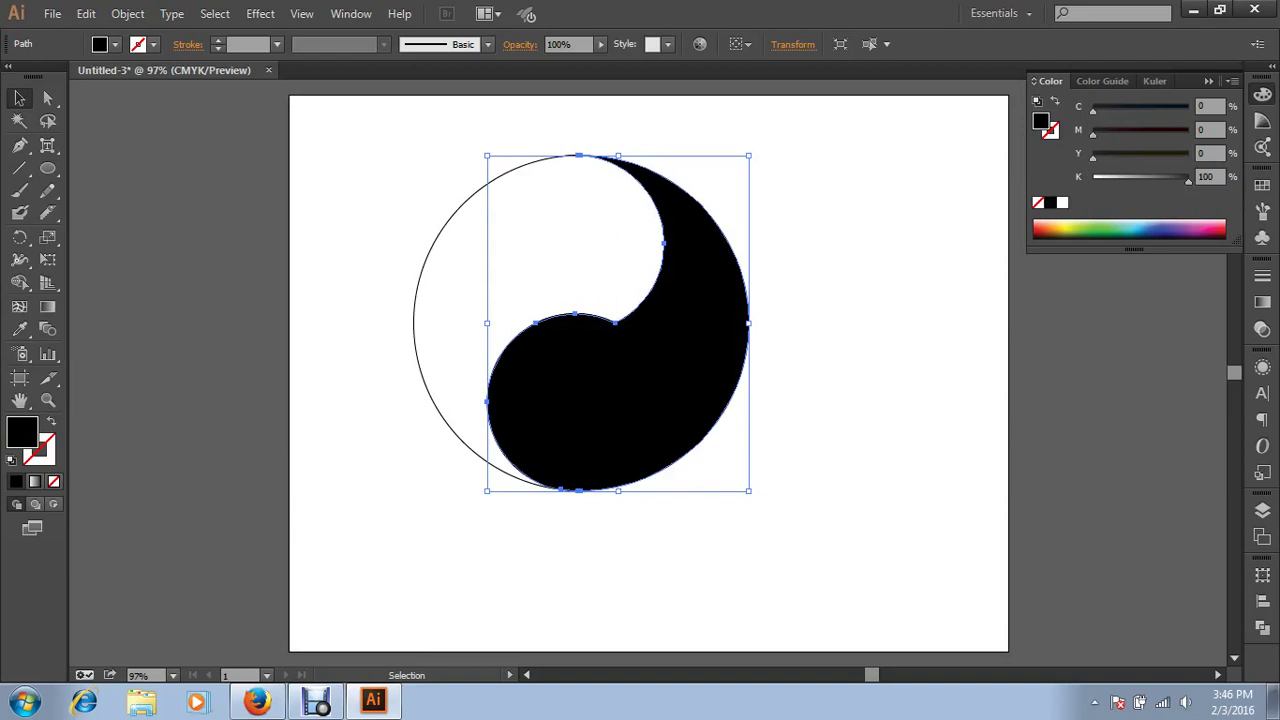
type("100")
key("Tab")
type("0")
key("Return")
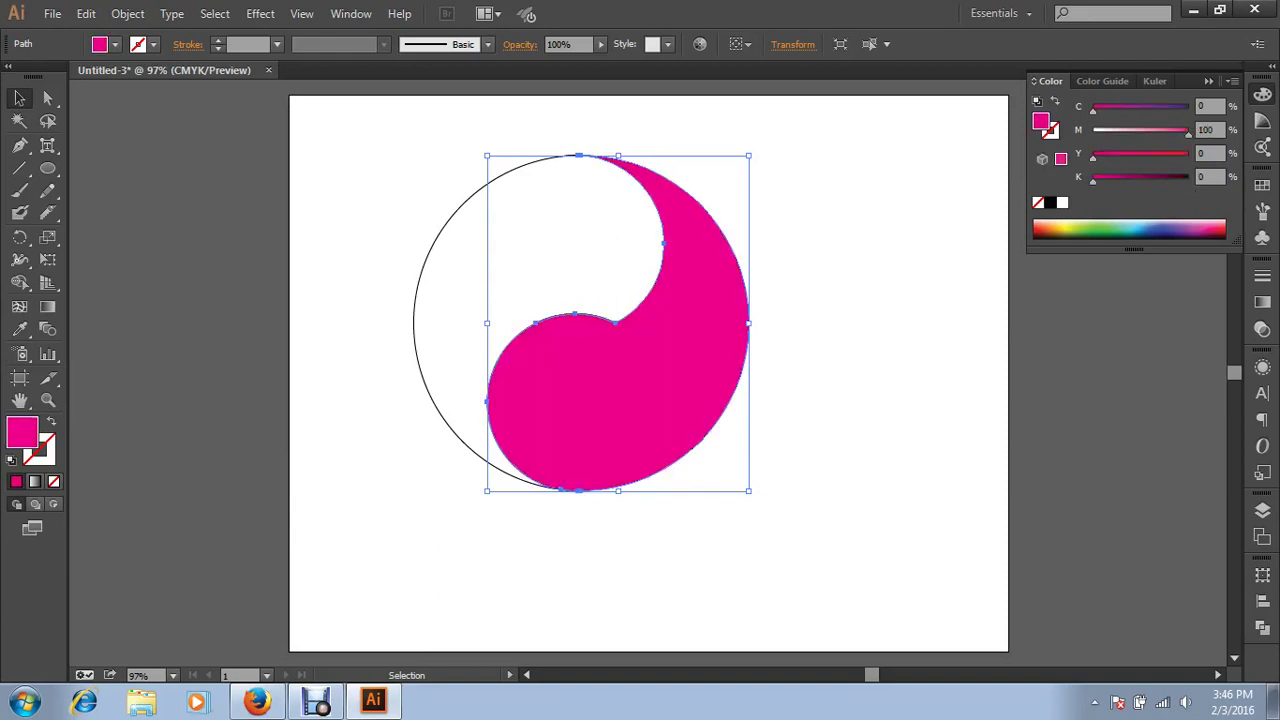
type("62")
key("Return")
Fill the left half yellow with CMYK 0/0/74/0, then deselect to view the colours
left_click(455, 212)
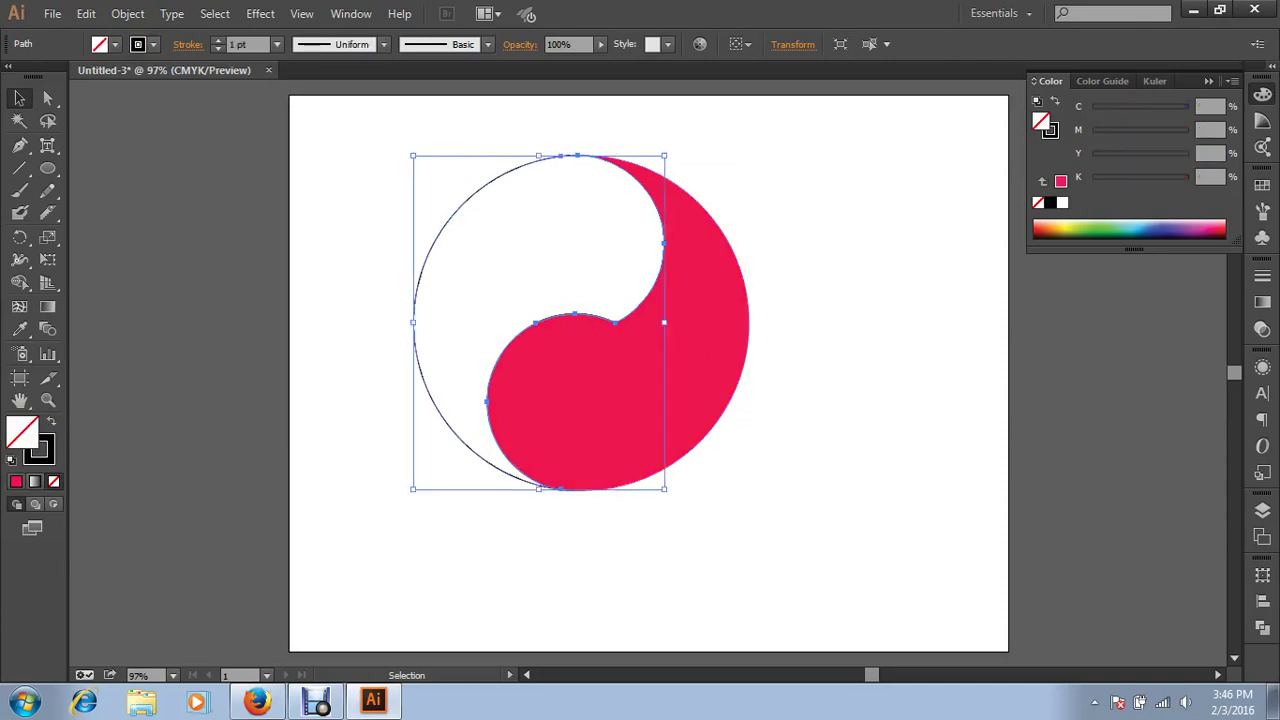
left_click(1060, 181)
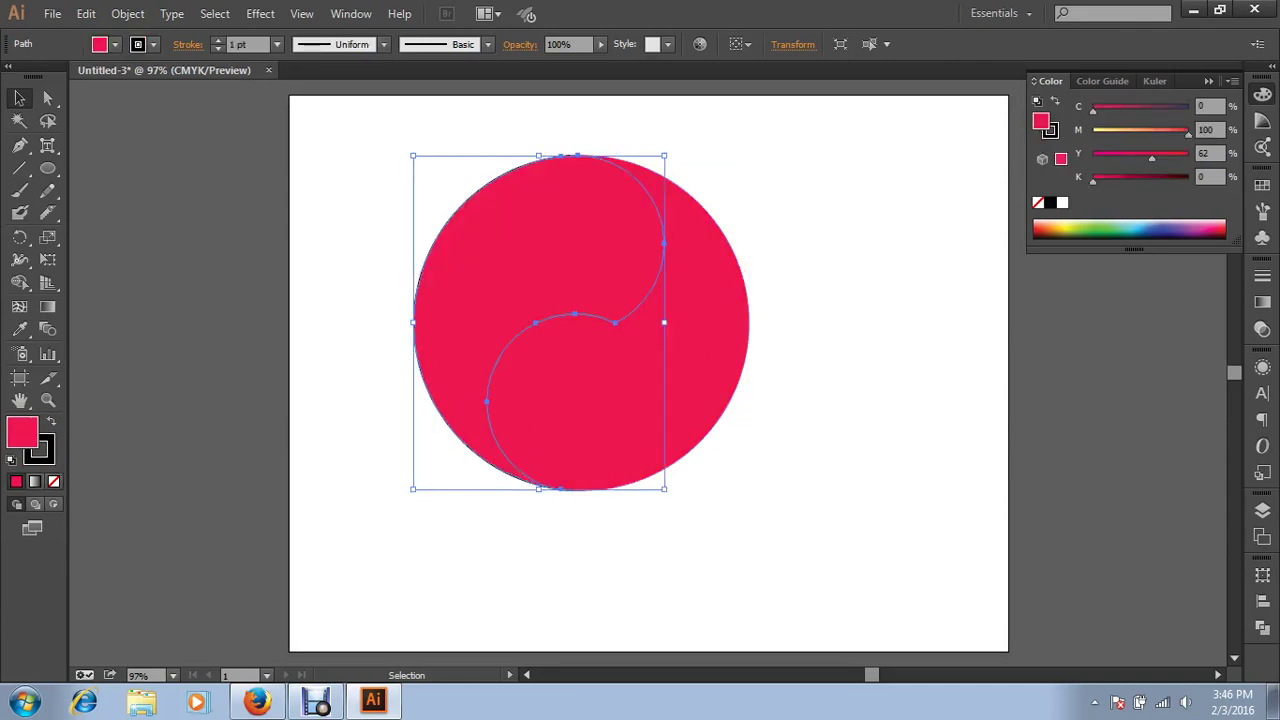
type("56")
key("Return")
type("0")
key("Return")
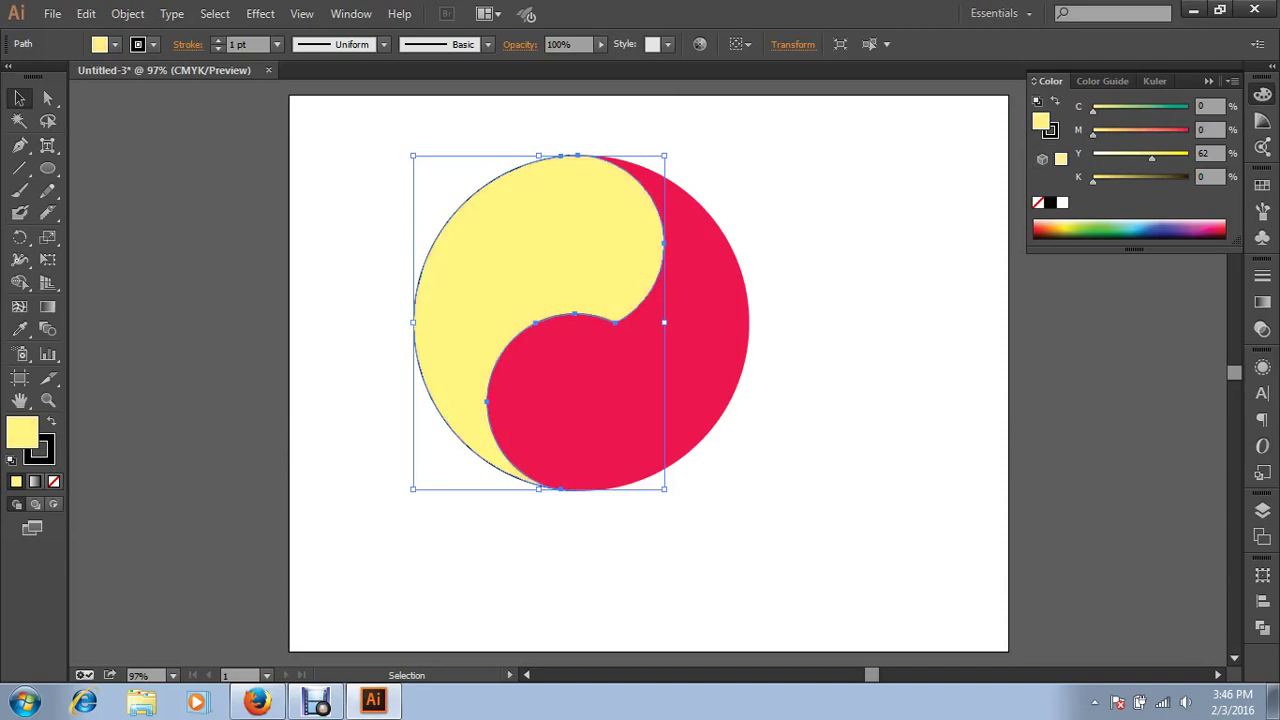
type("74")
key("Return")
key("ctrl+shift+a")
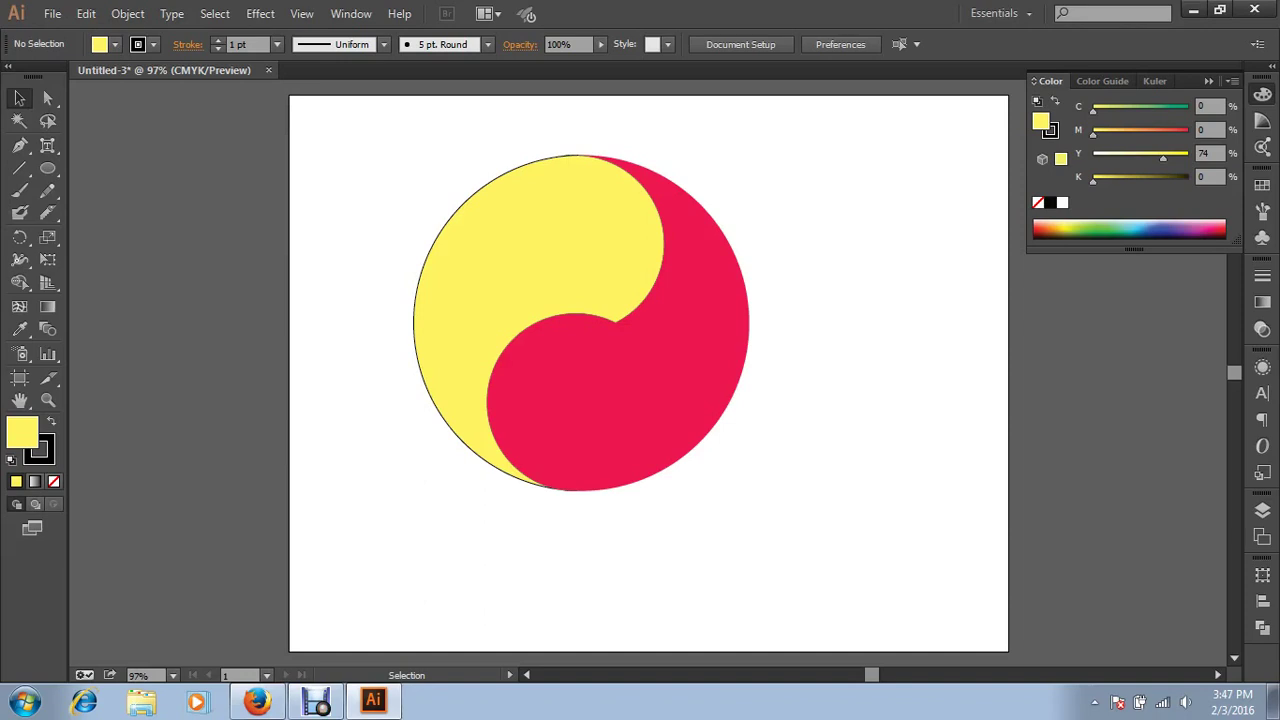
Delete the yin-yang artwork and choose the Perspective Grid tool to show the two-point grid
left_click_drag(288, 182, 752, 508)
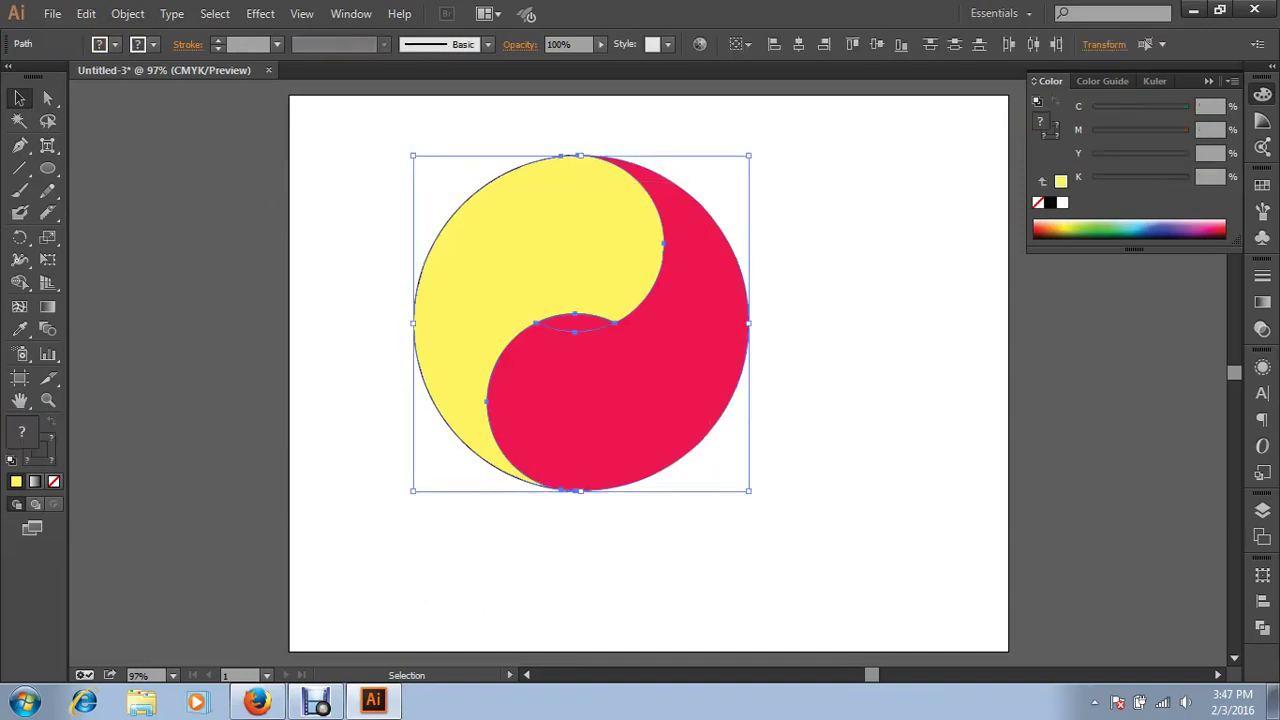
key("Delete")
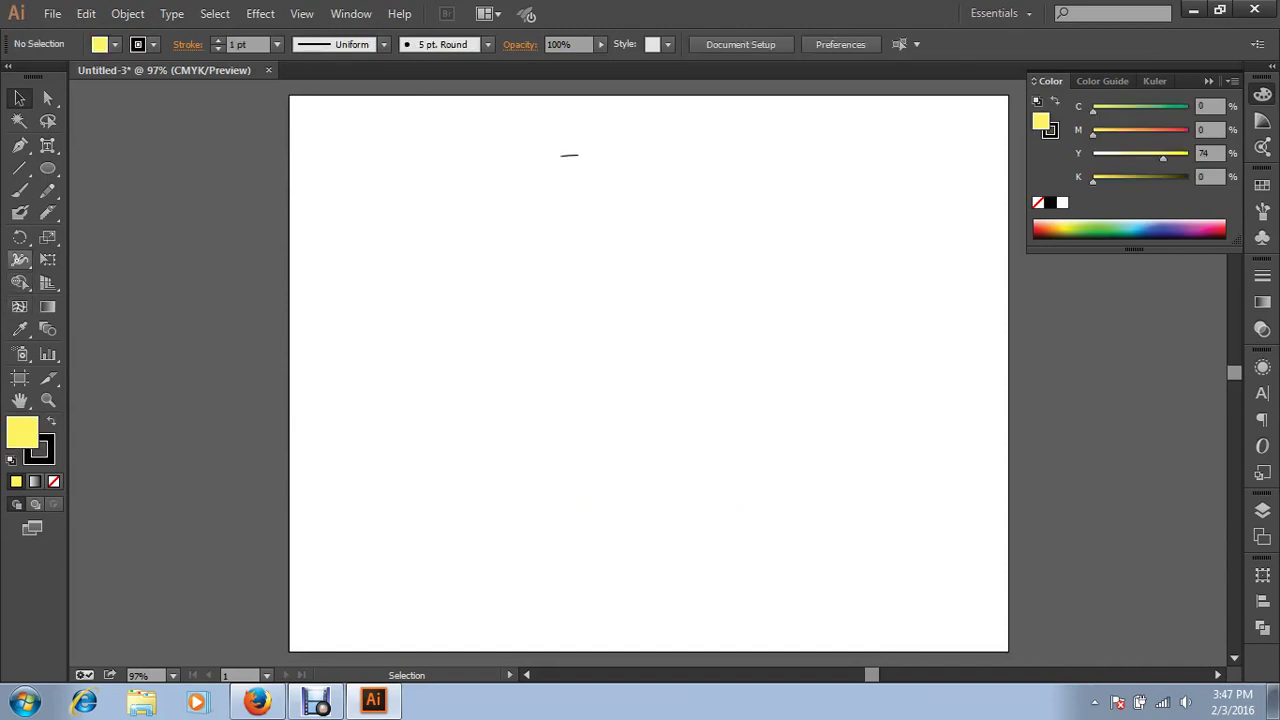
left_click(20, 282)
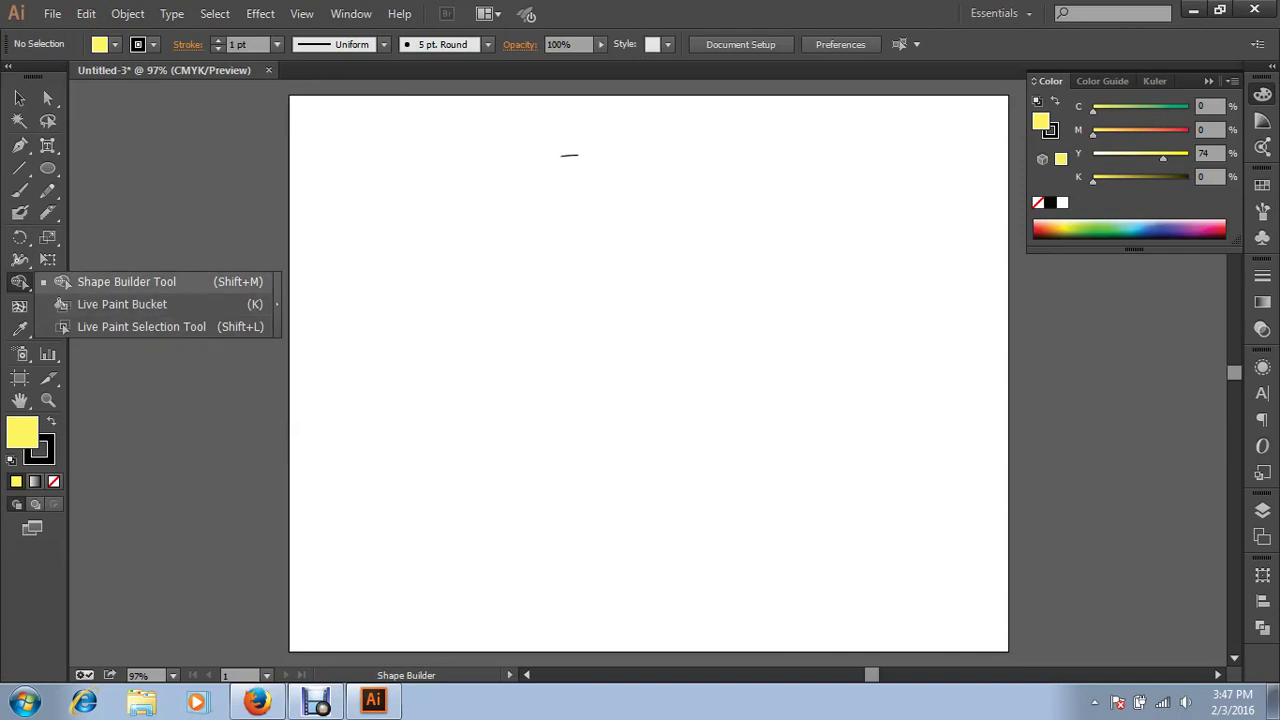
left_click_drag(62, 326, 21, 283)
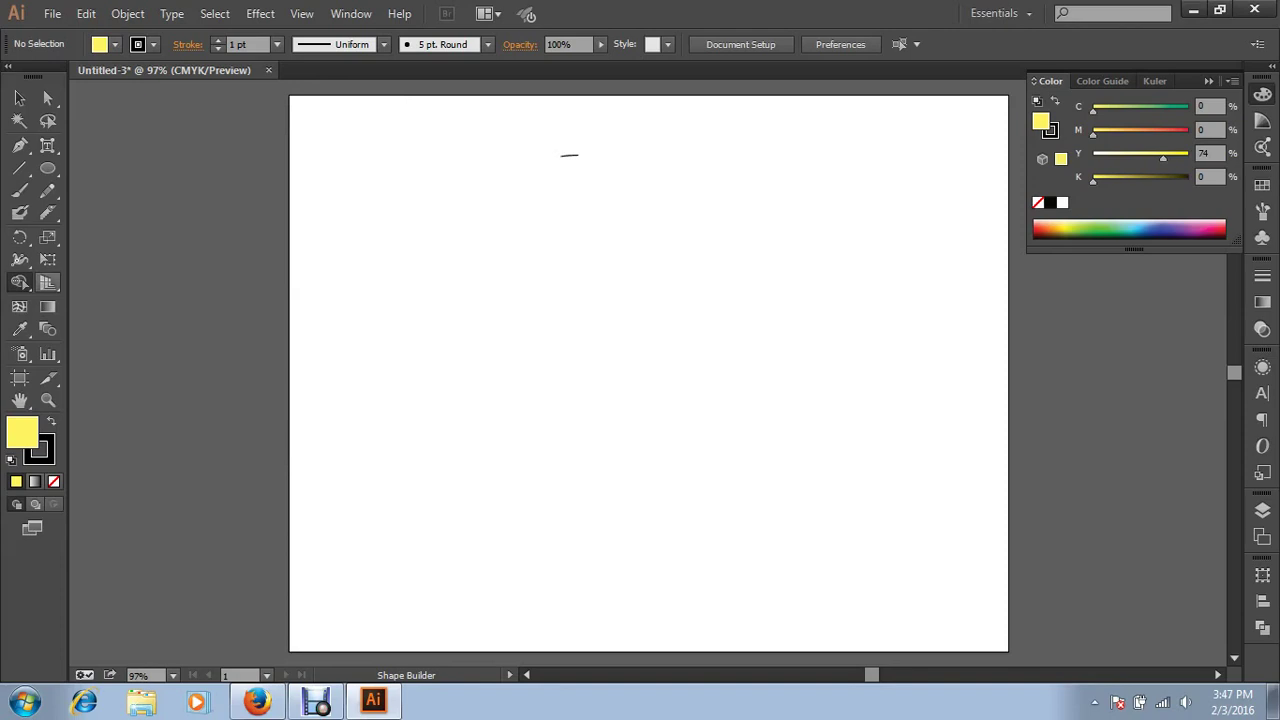
left_click(47, 282)
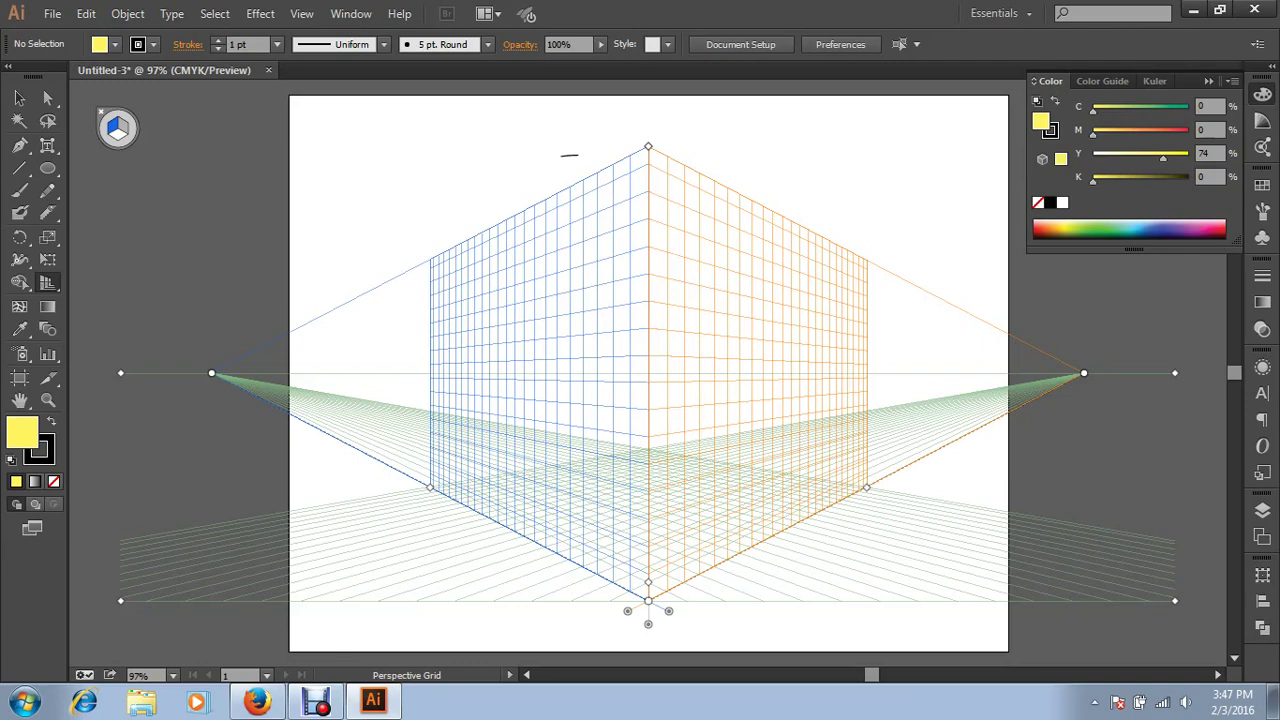
Close Untitled-3 without saving and create a new Letter 11 x 8.5 in CMYK document
left_click(19, 97)
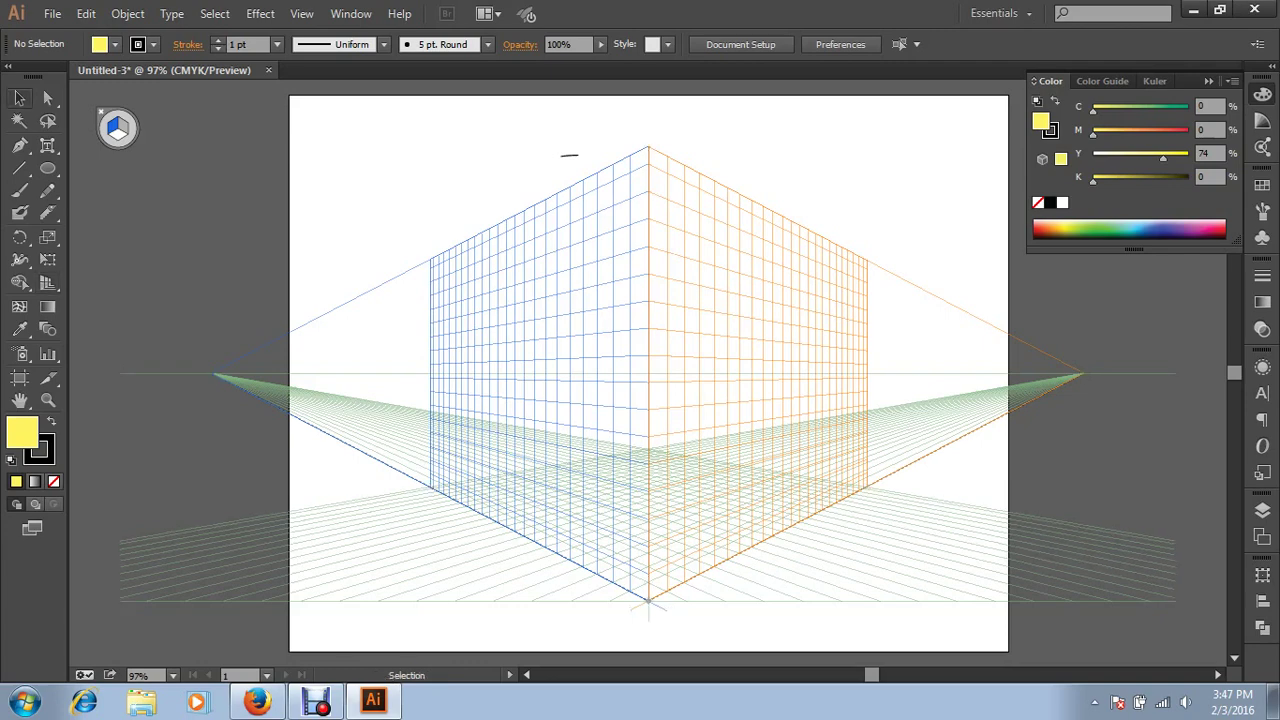
key("ctrl")
key("ctrl+w")
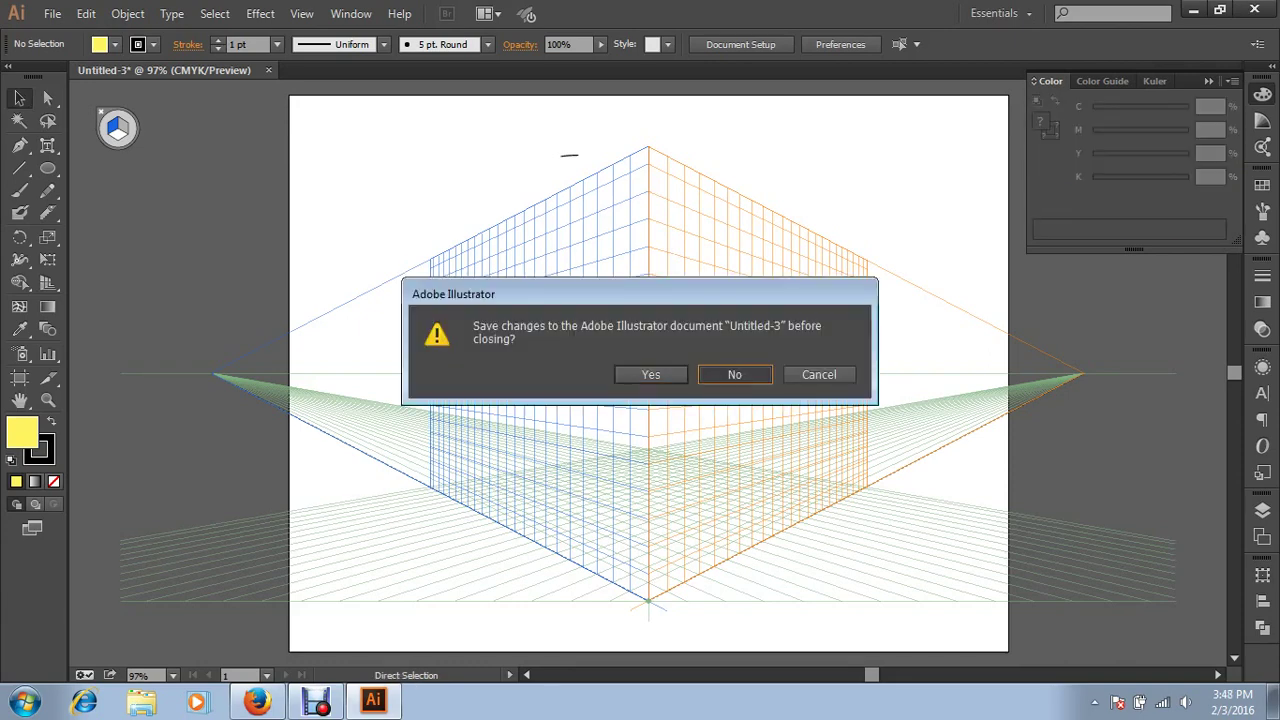
key("Return")
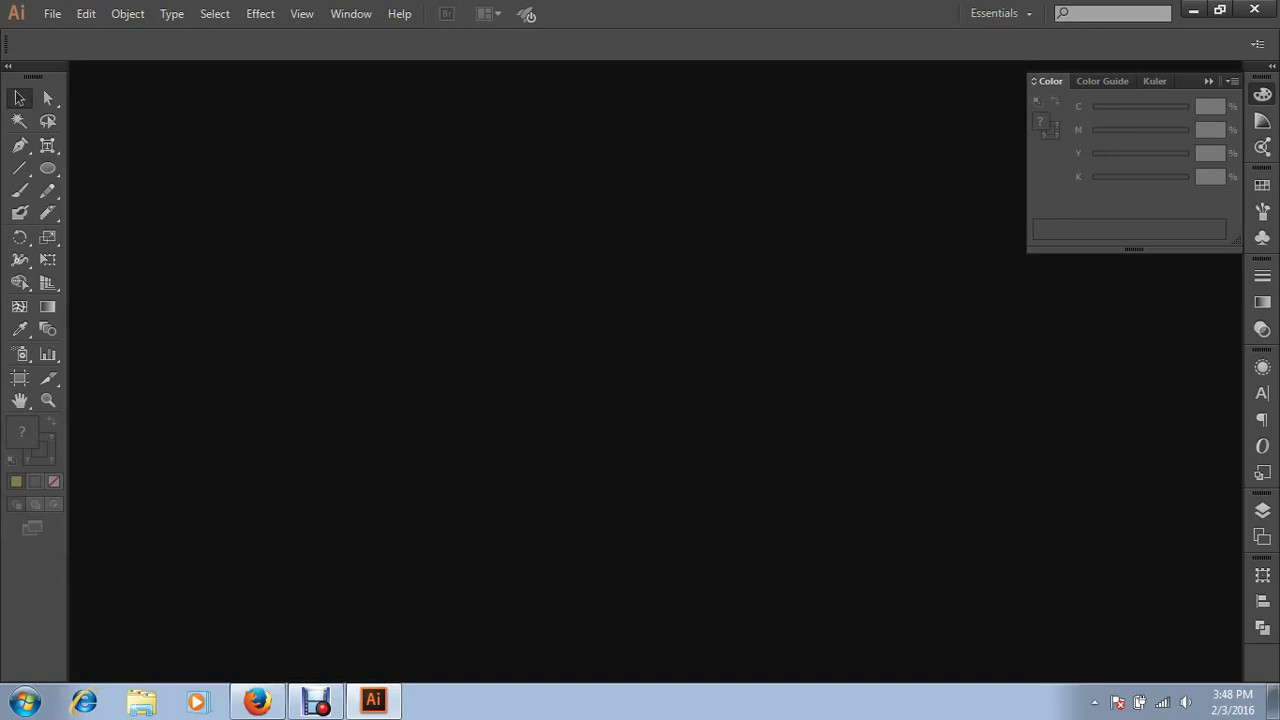
key("ctrl+n")
key("Return")
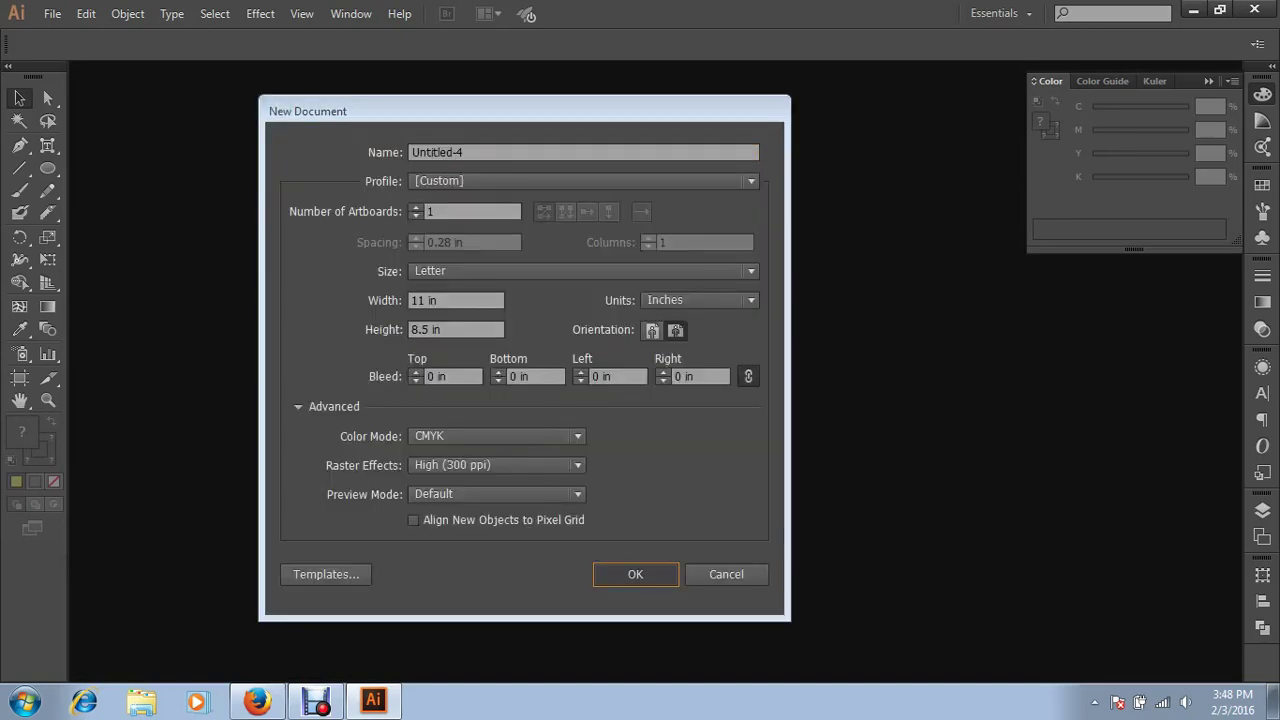
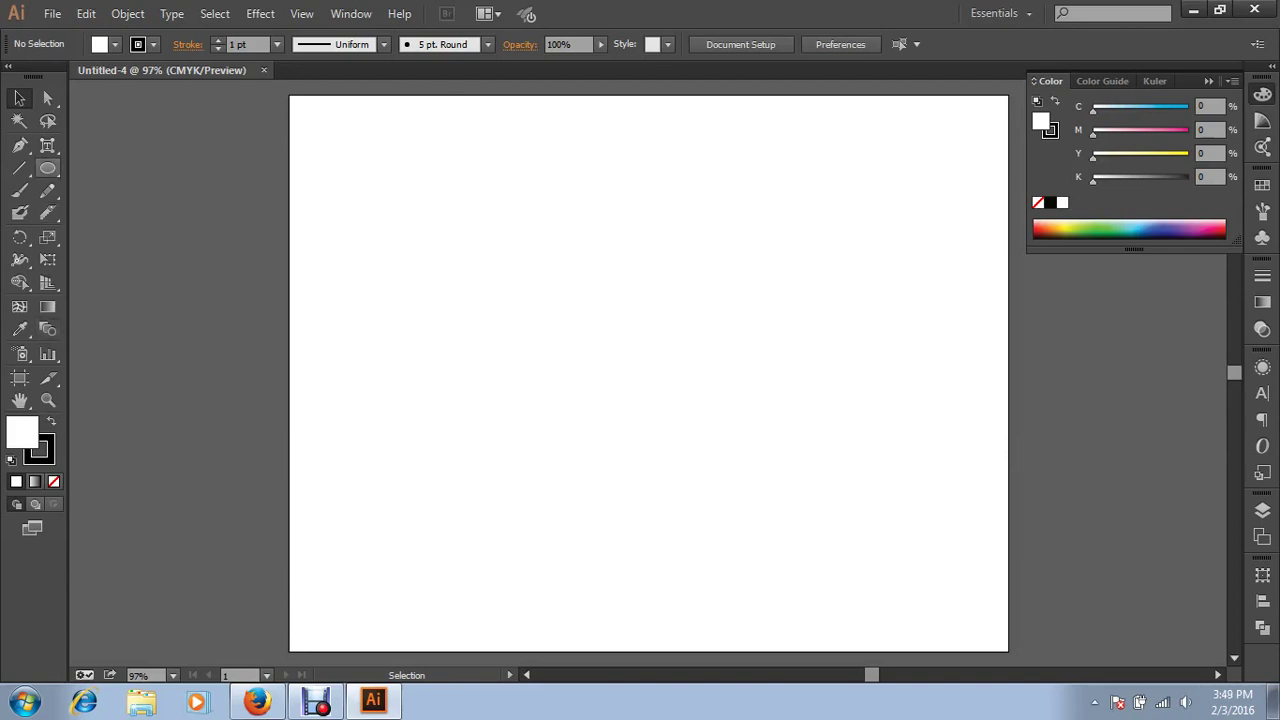
Draw a straight horizontal line across the top of the Untitled-4 artboard with the Line Segment tool
left_click(47, 168)
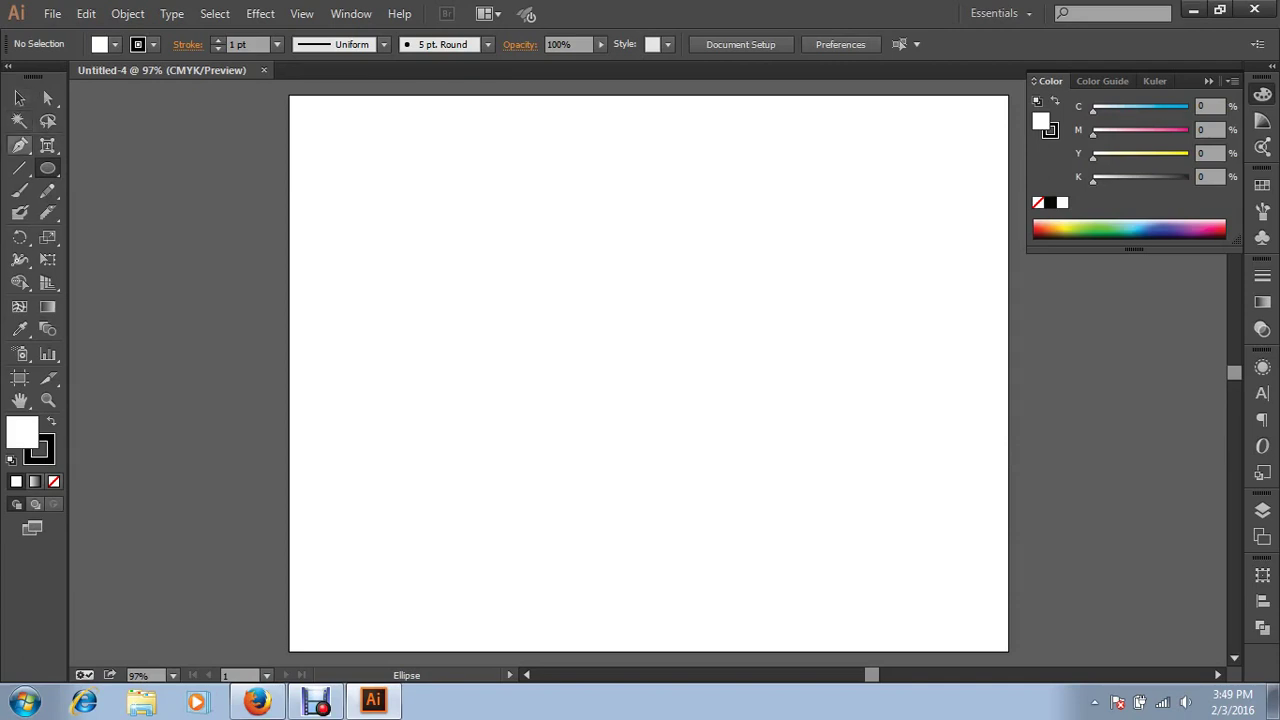
left_click(19, 168)
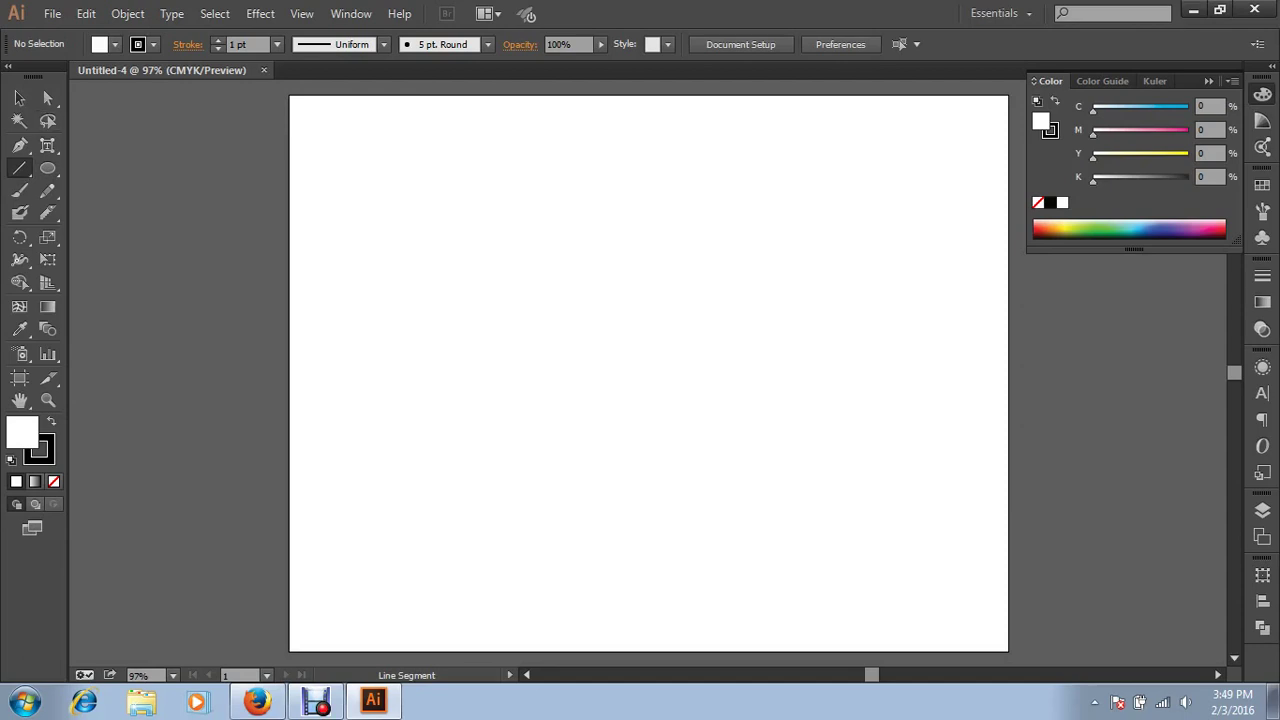
left_click_drag(314, 130, 987, 130)
Repeat-duplicate the top line into fourteen evenly spaced ruled lines and marquee-select them all
key("v")
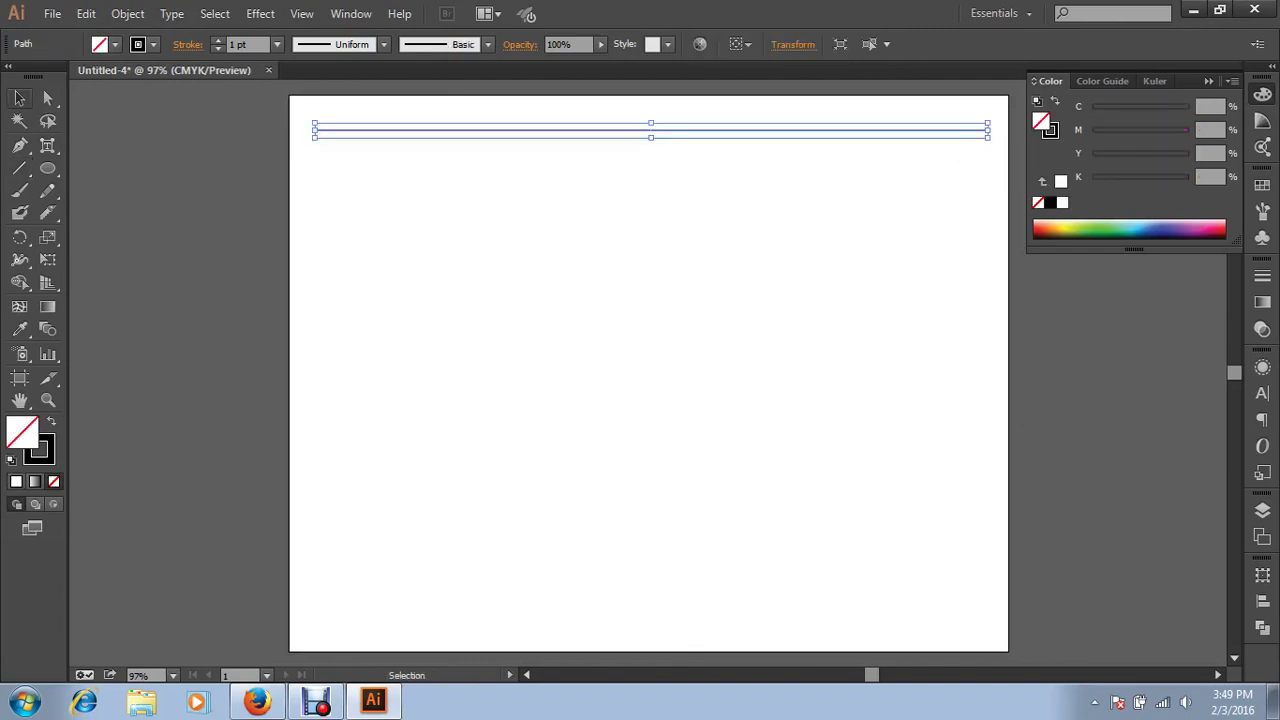
key("ctrl+shift+a")
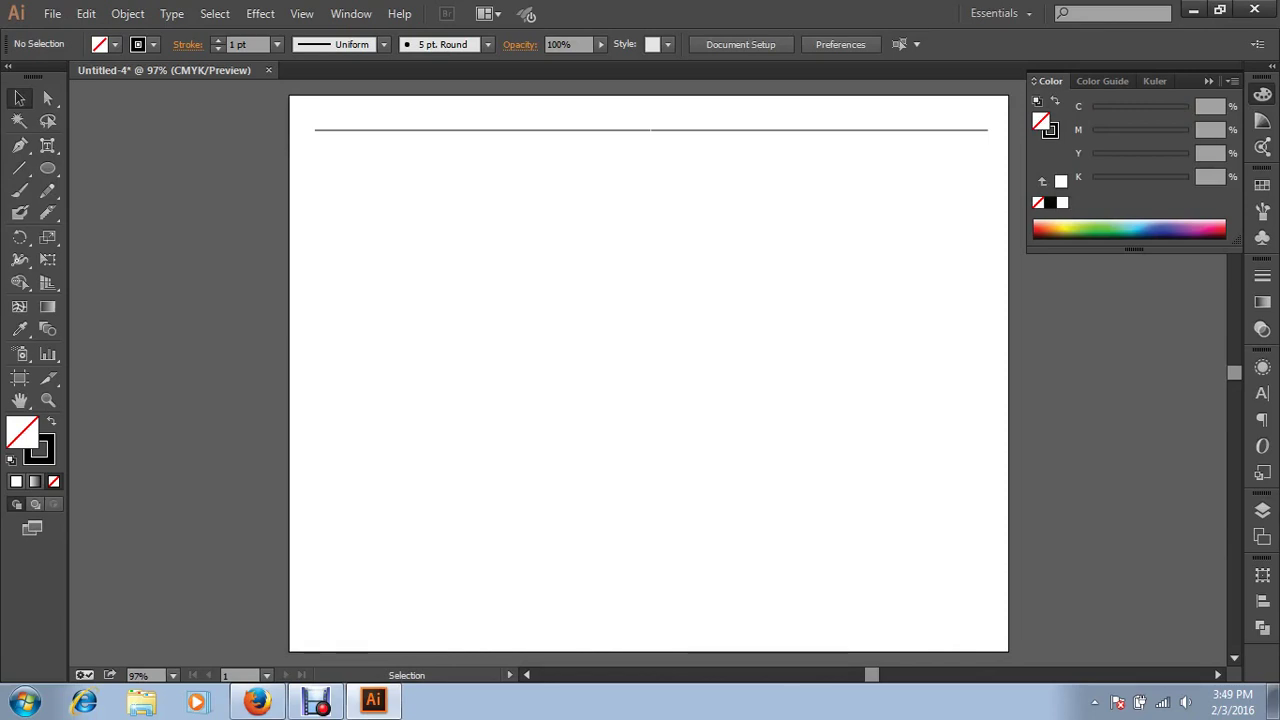
mouse_move(620, 185)
left_mouse_down()
mouse_move(662, 118)
mouse_move(668, 149)
mouse_move(651, 162)
left_mouse_up()
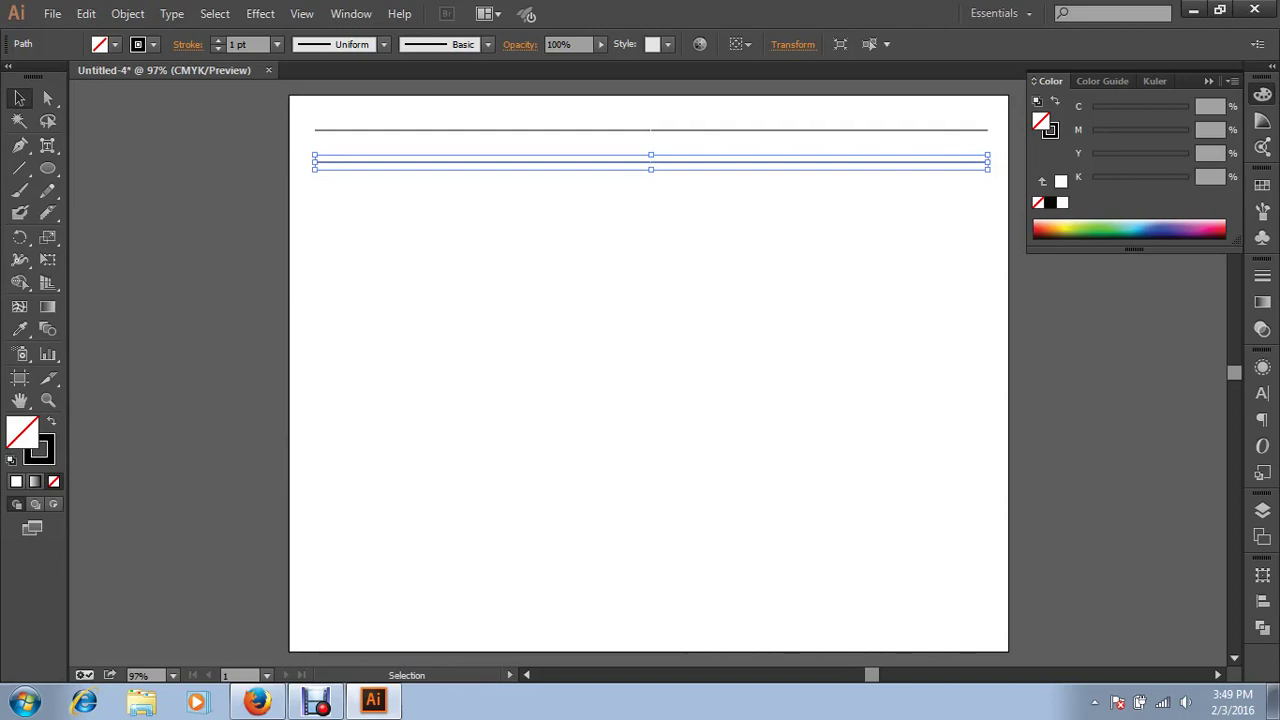
key("ctrl+d")
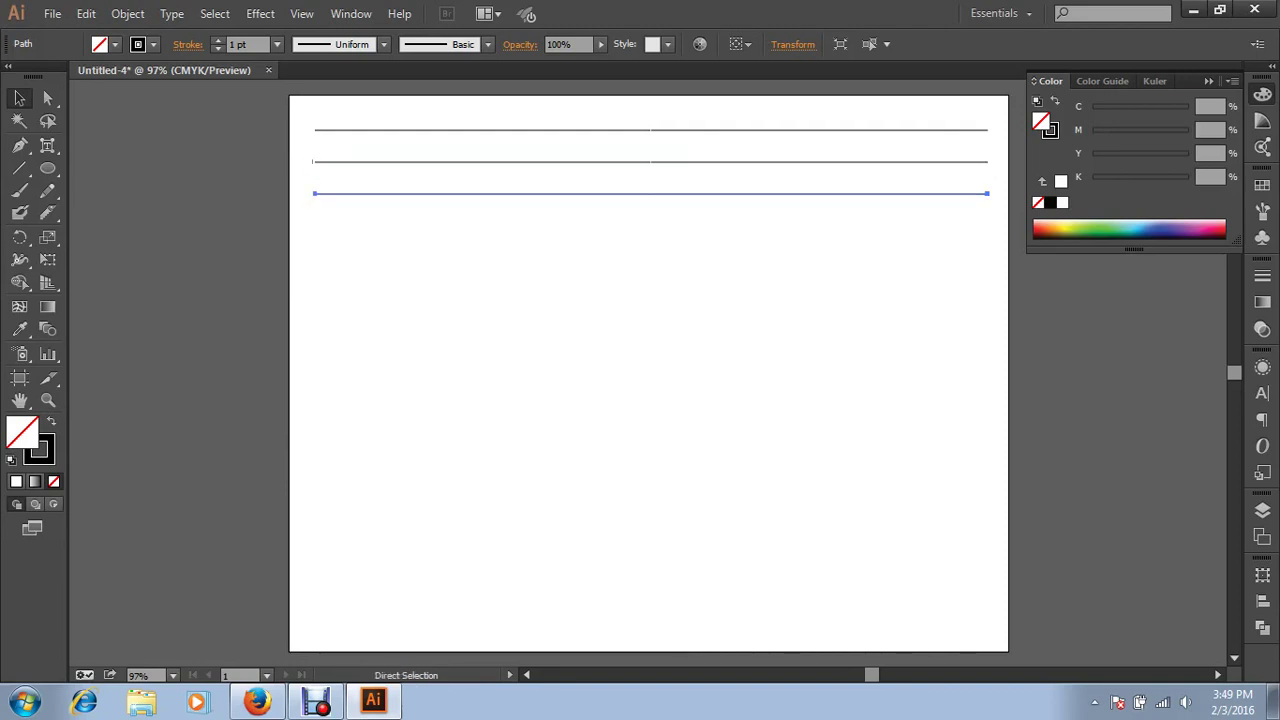
key("ctrl+d")
key("ctrl+d")
key("ctrl+d")
key("ctrl+d")
key("ctrl+d")
key("ctrl+d")
key("ctrl+d")
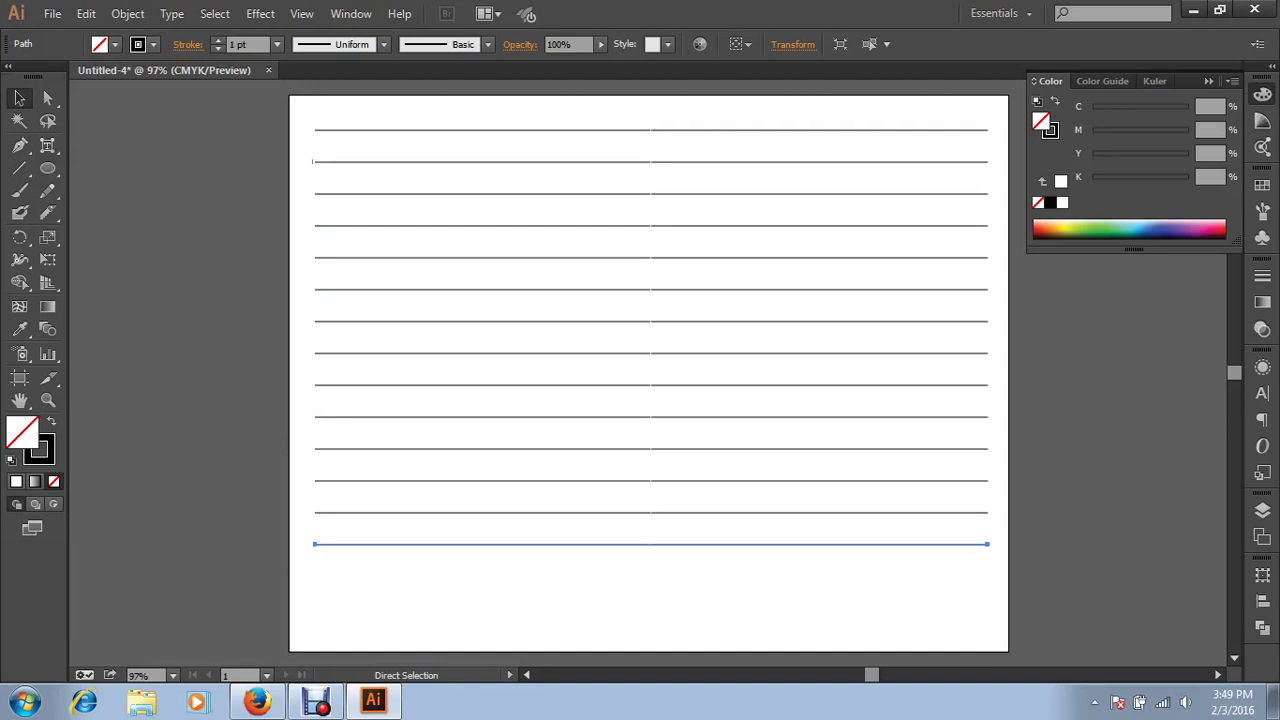
key("ctrl+shift+a")
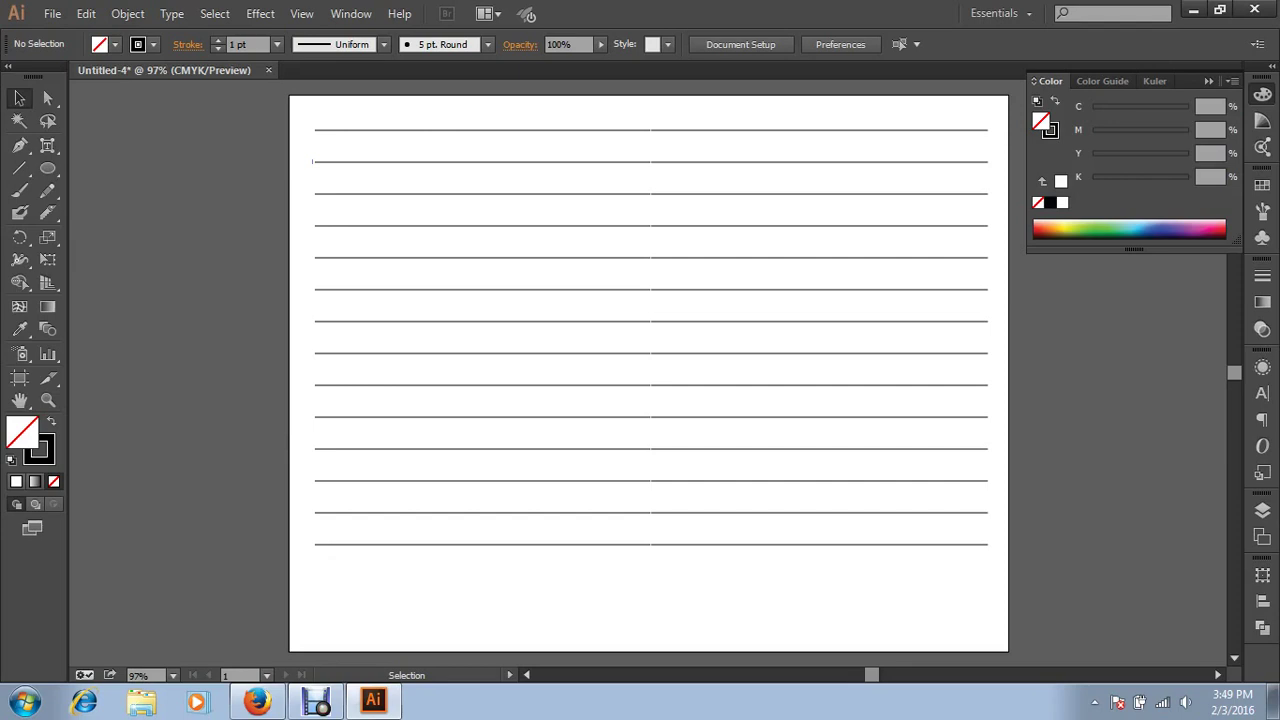
left_click_drag(808, 566, 487, 130)
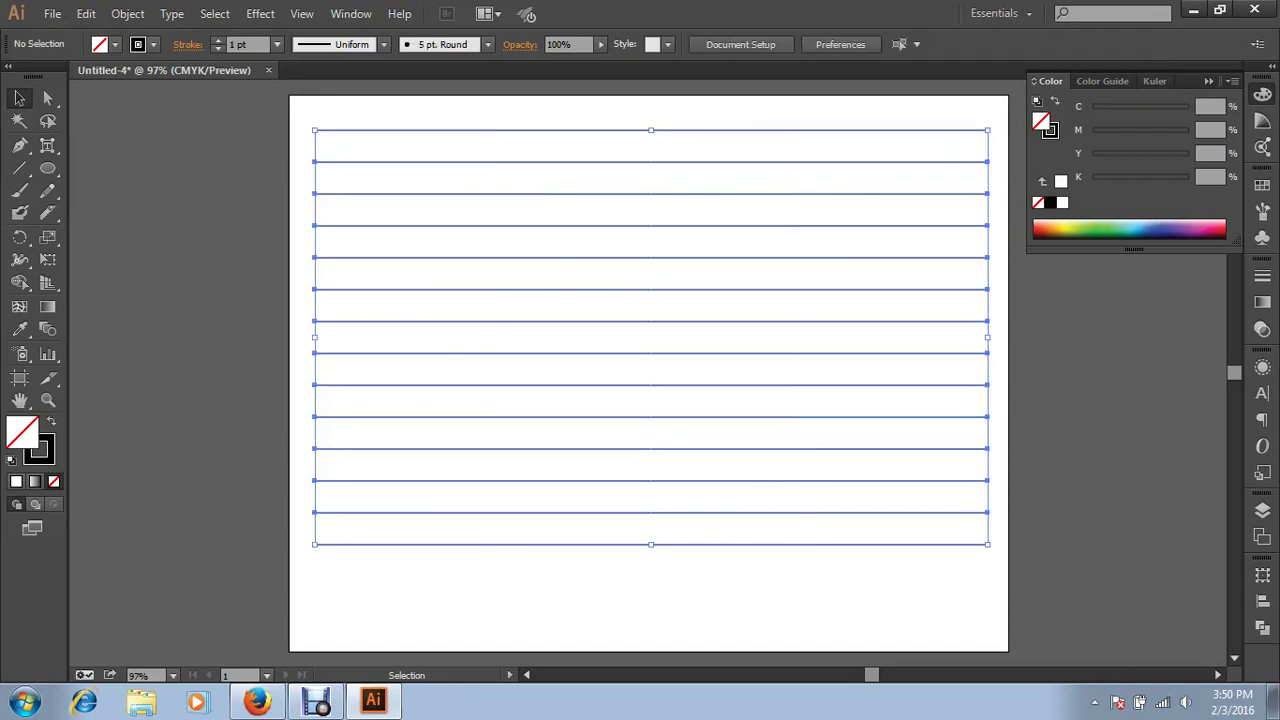
Delete the lines and create an 8.5 × 11 in rectangle
key("Delete")
left_click(47, 168)
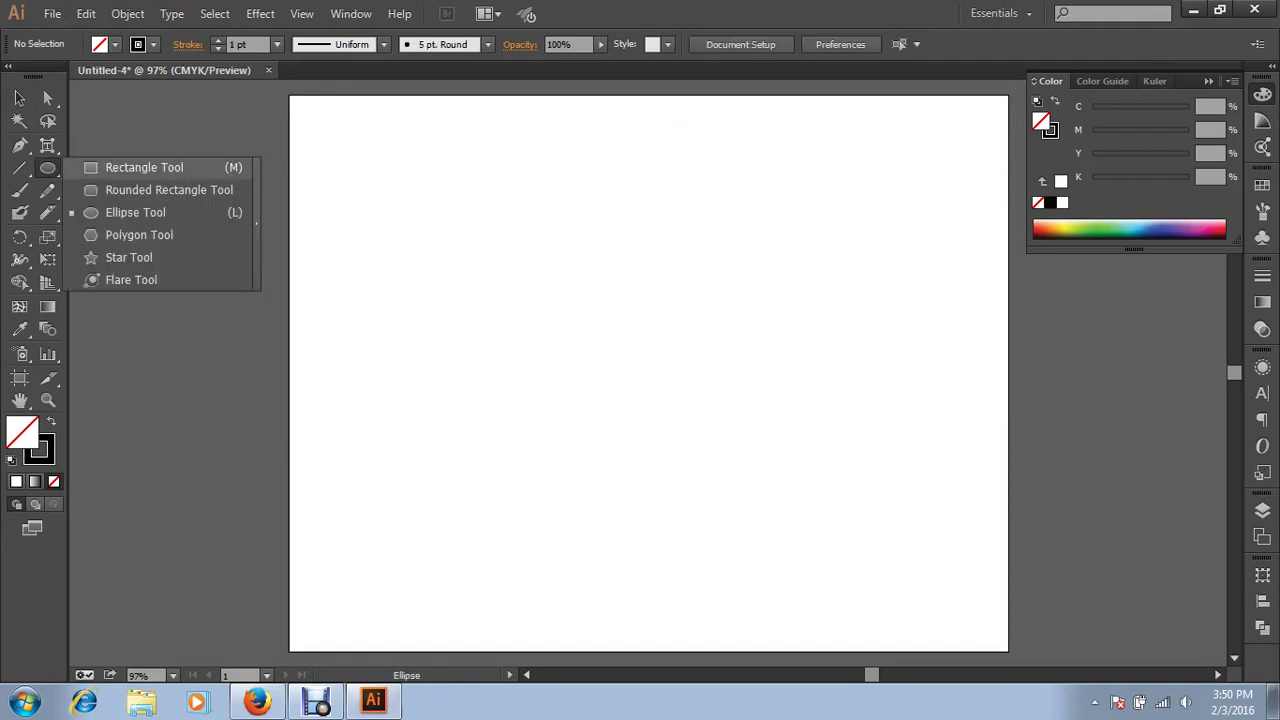
left_click(144, 167)
left_click(673, 124)
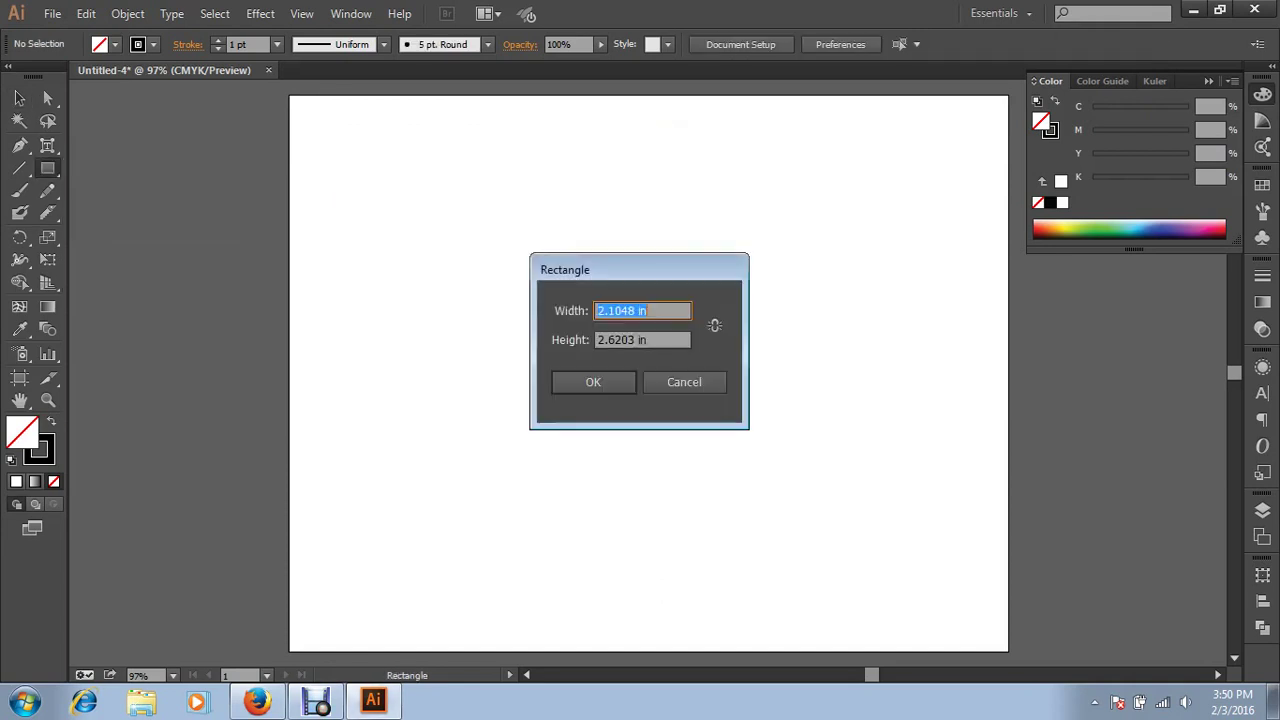
type("8")
type(".5")
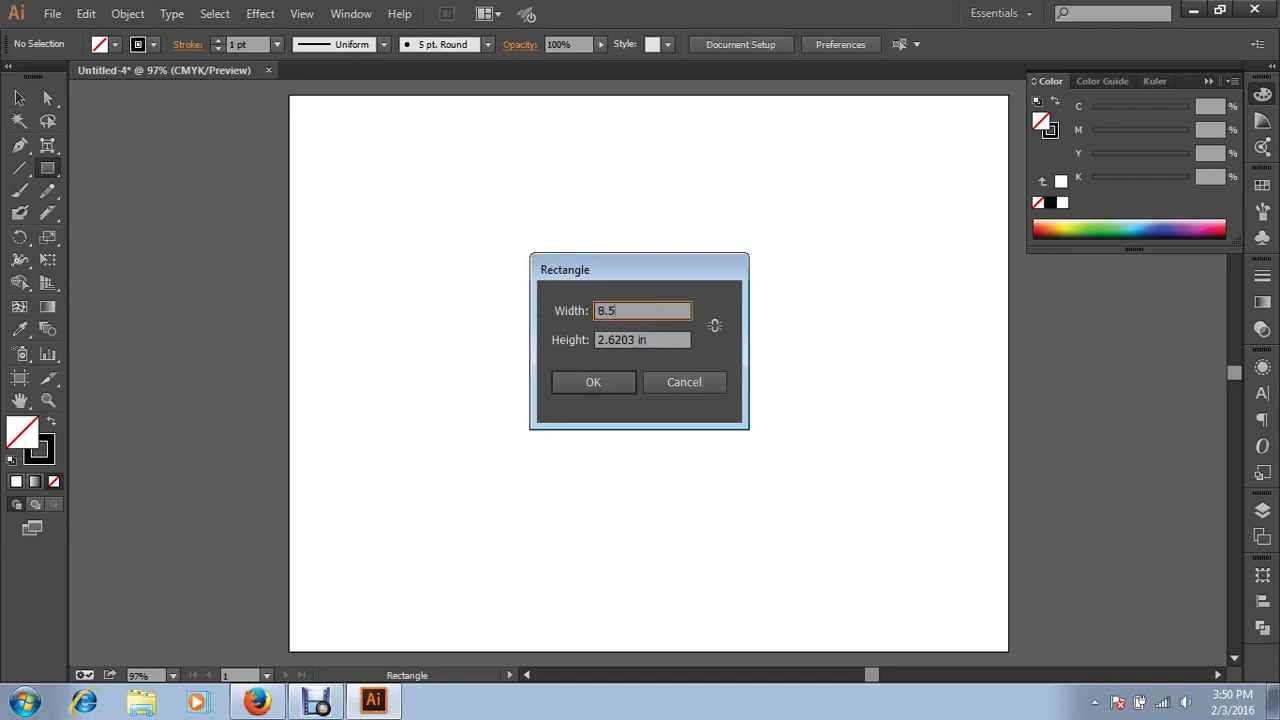
key("Tab")
type("11")
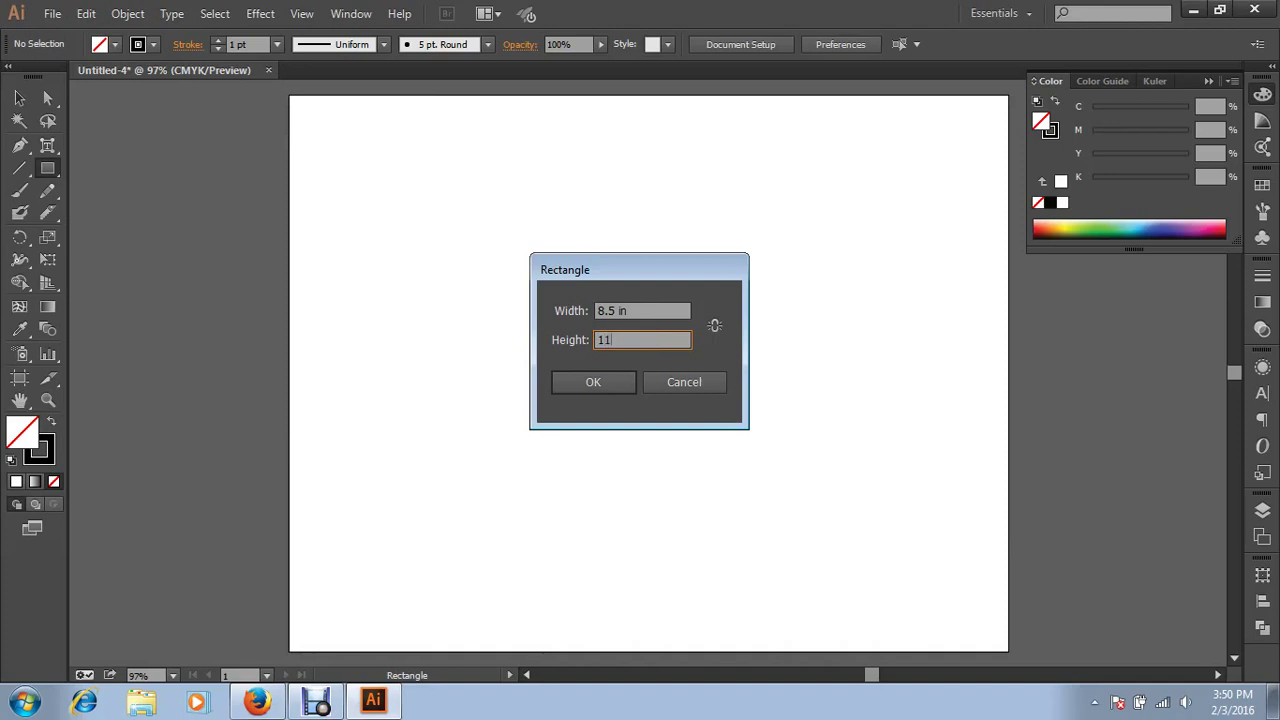
key("Return")
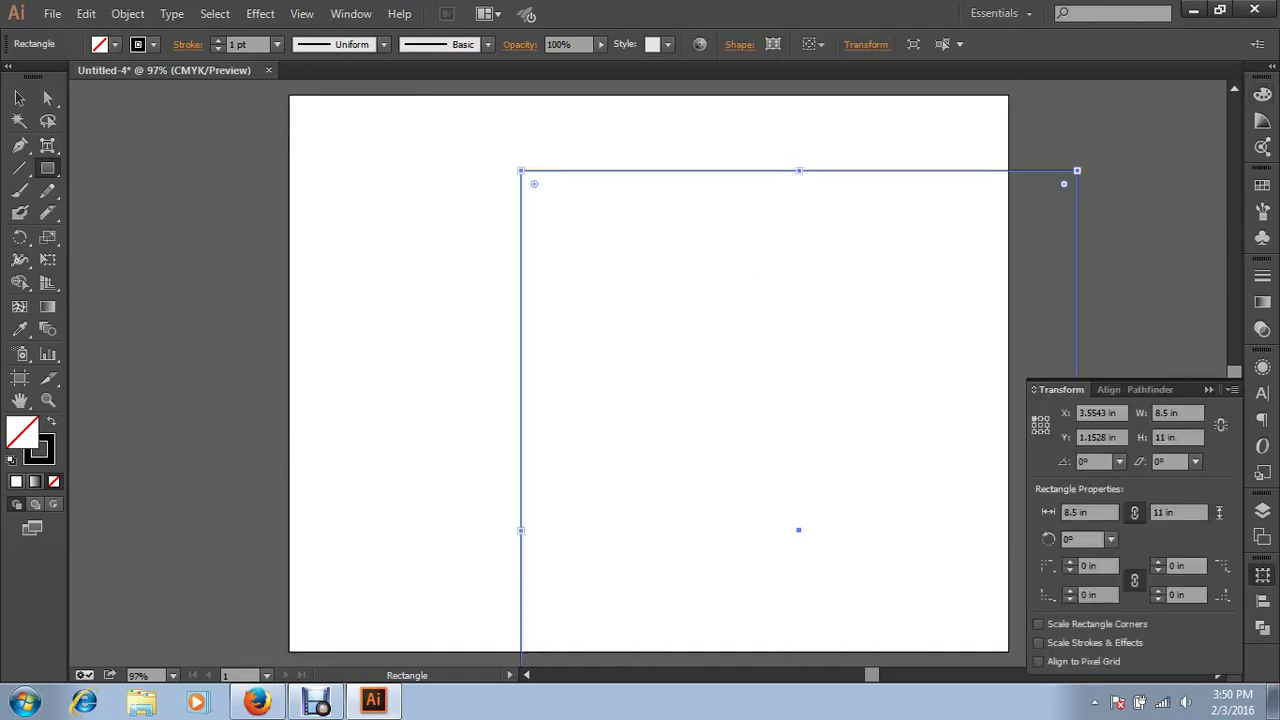
Move the rectangle up and left, then close the document without saving
key("v")
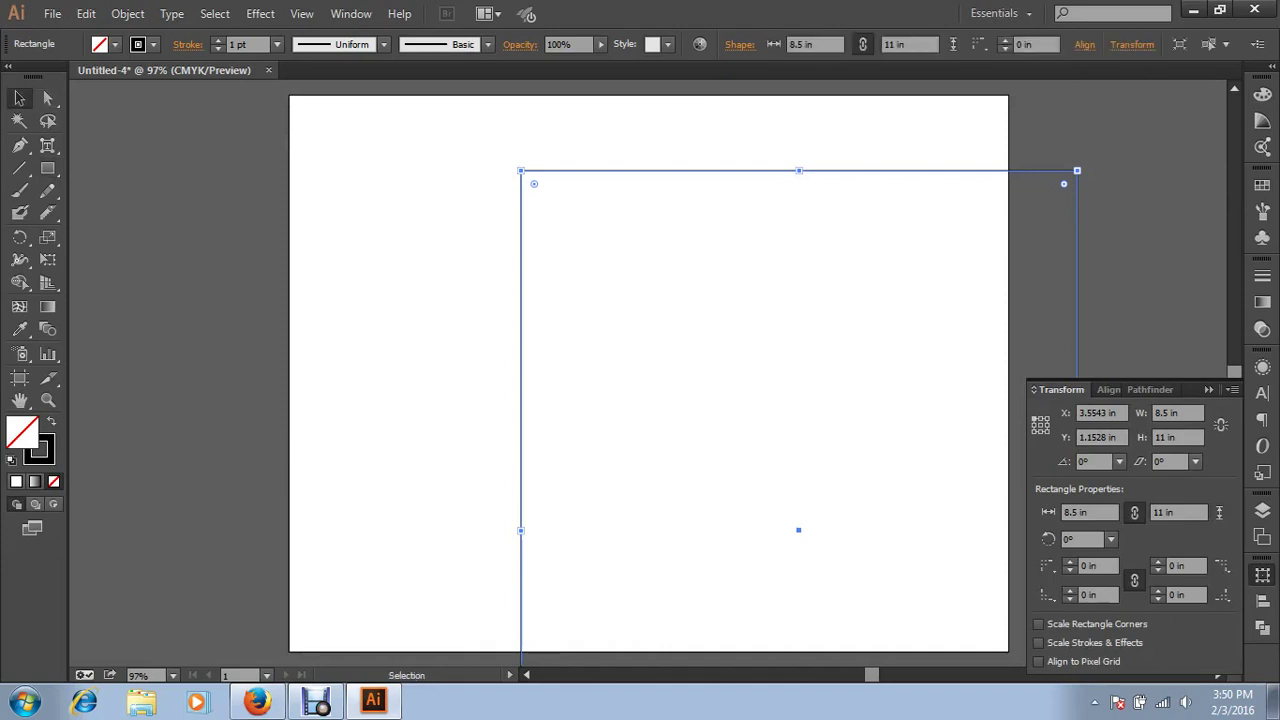
mouse_move(757, 171)
left_mouse_down()
mouse_move(574, 125)
mouse_move(638, 153)
left_mouse_up()
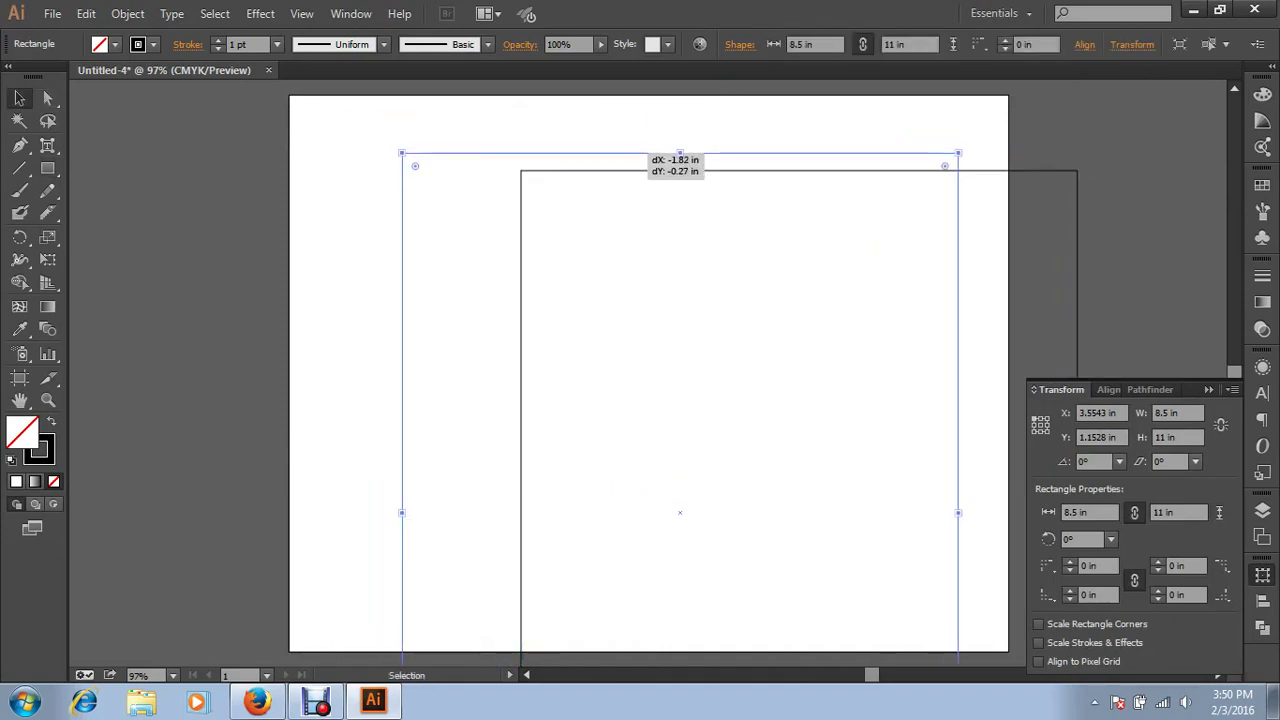
key("ctrl+w")
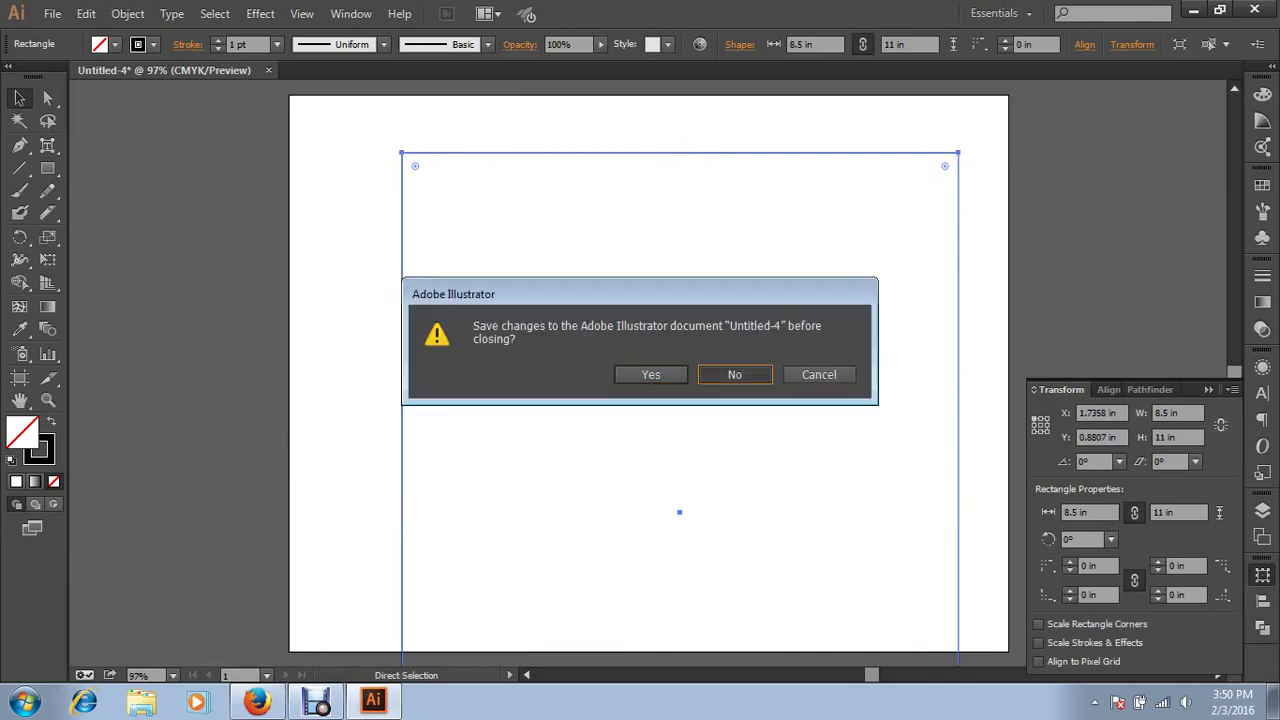
left_click(736, 375)
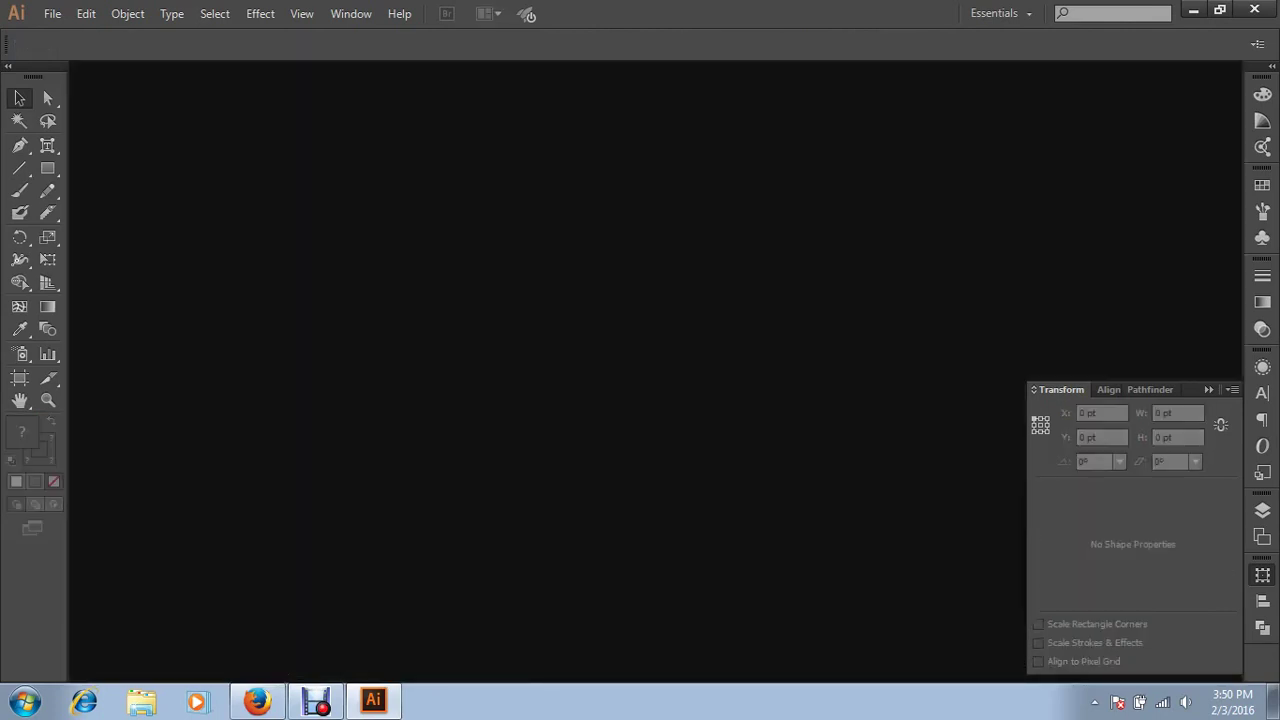
Create Untitled-5, a portrait Letter document of 8.5 × 11 in
key("ctrl+n")
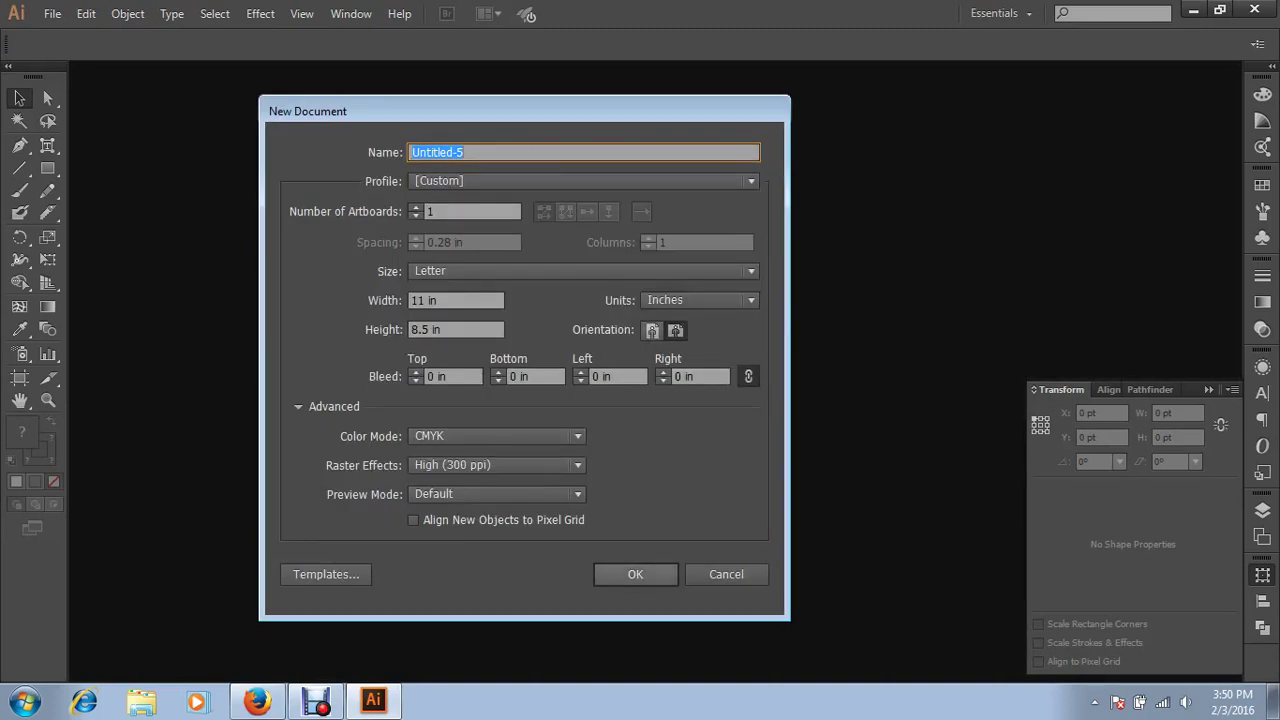
left_click(675, 330)
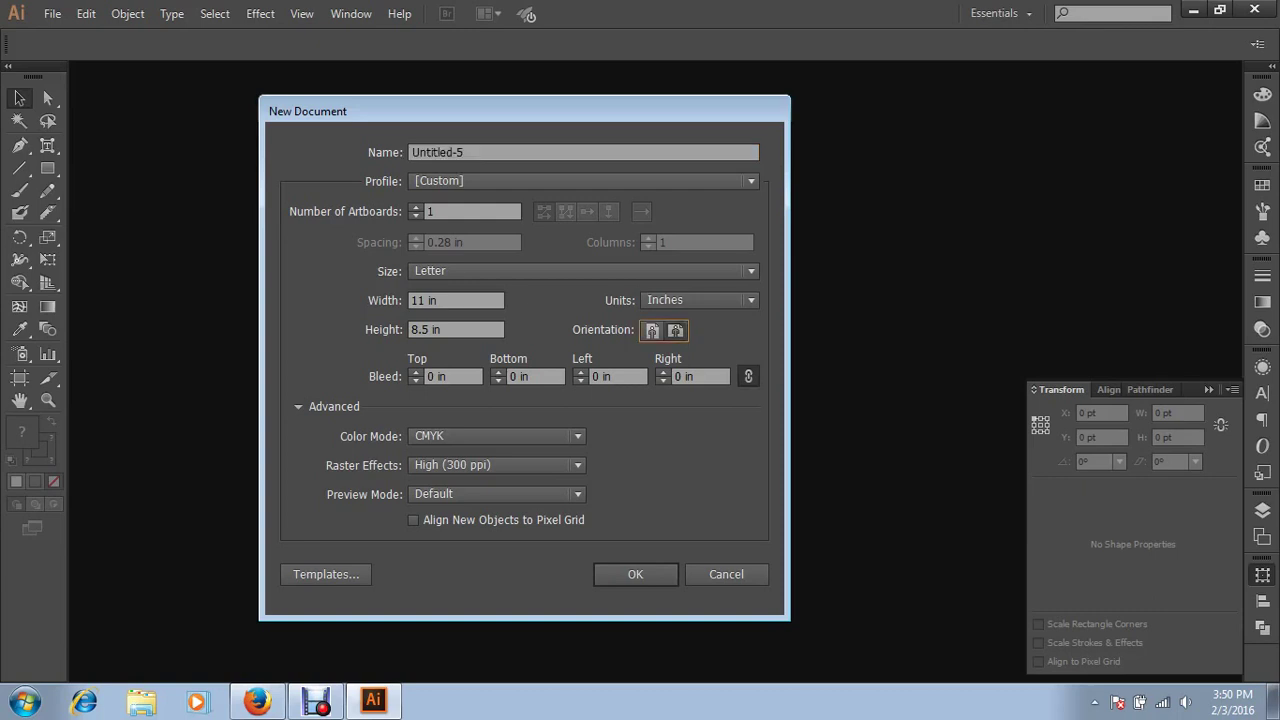
left_click(652, 330)
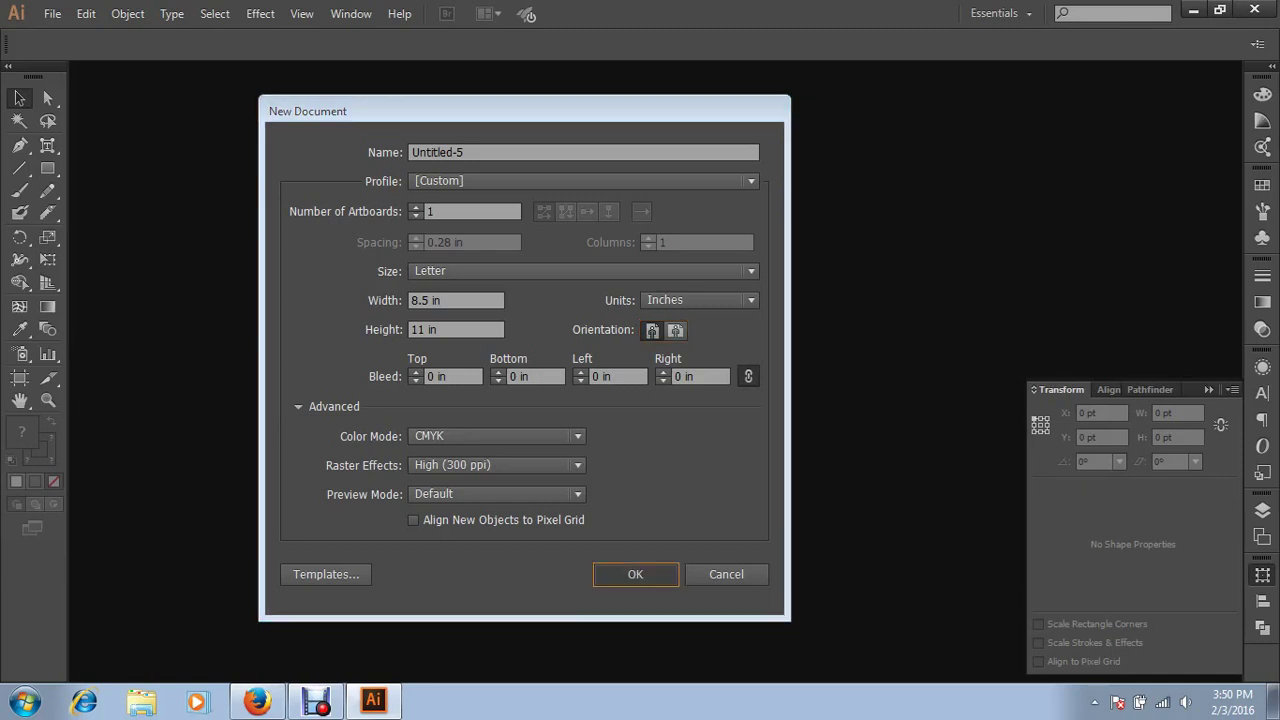
key("Return")
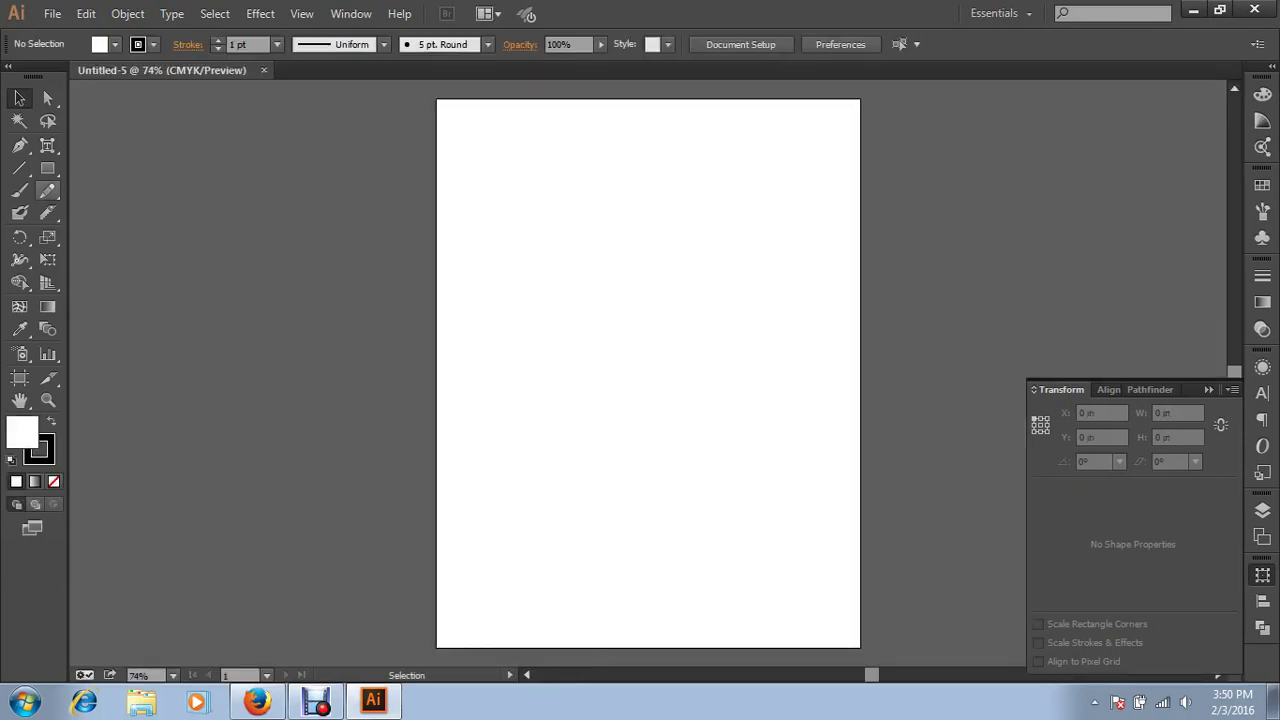
Make an 8.5 × 11 in rectangle and drag it onto the artboard's top-left corner
left_click(47, 168)
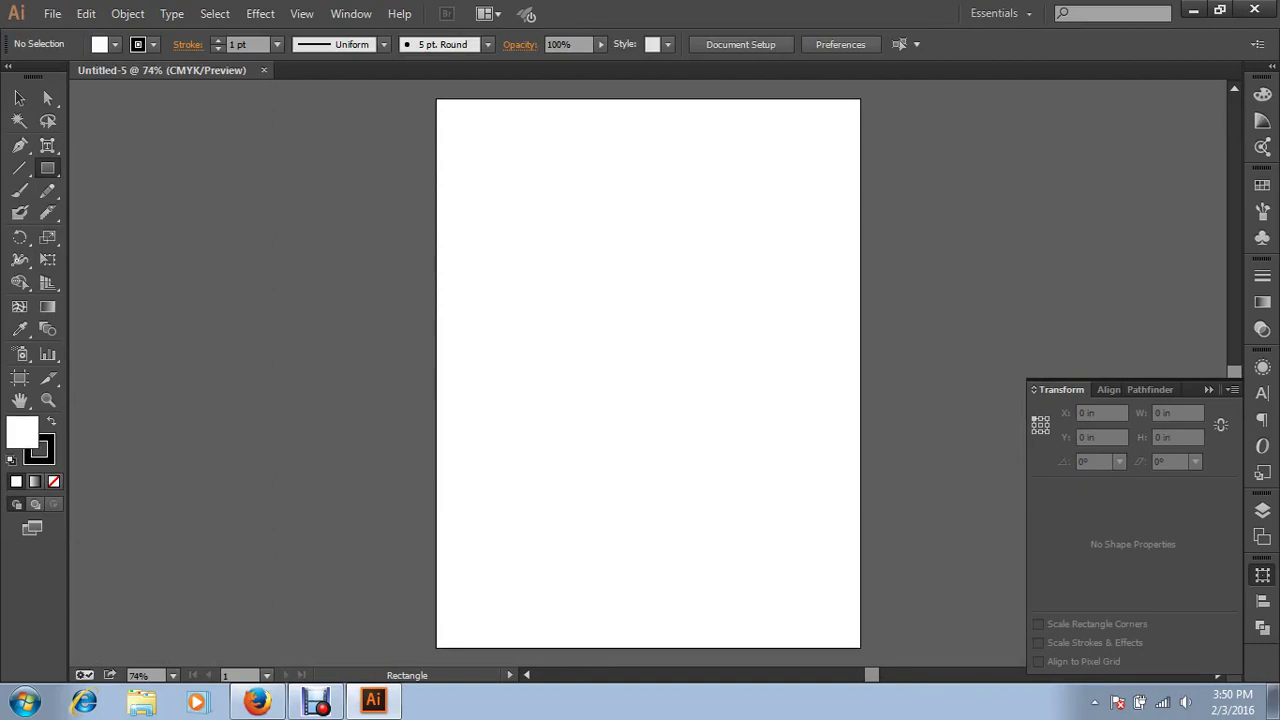
left_click(640, 340)
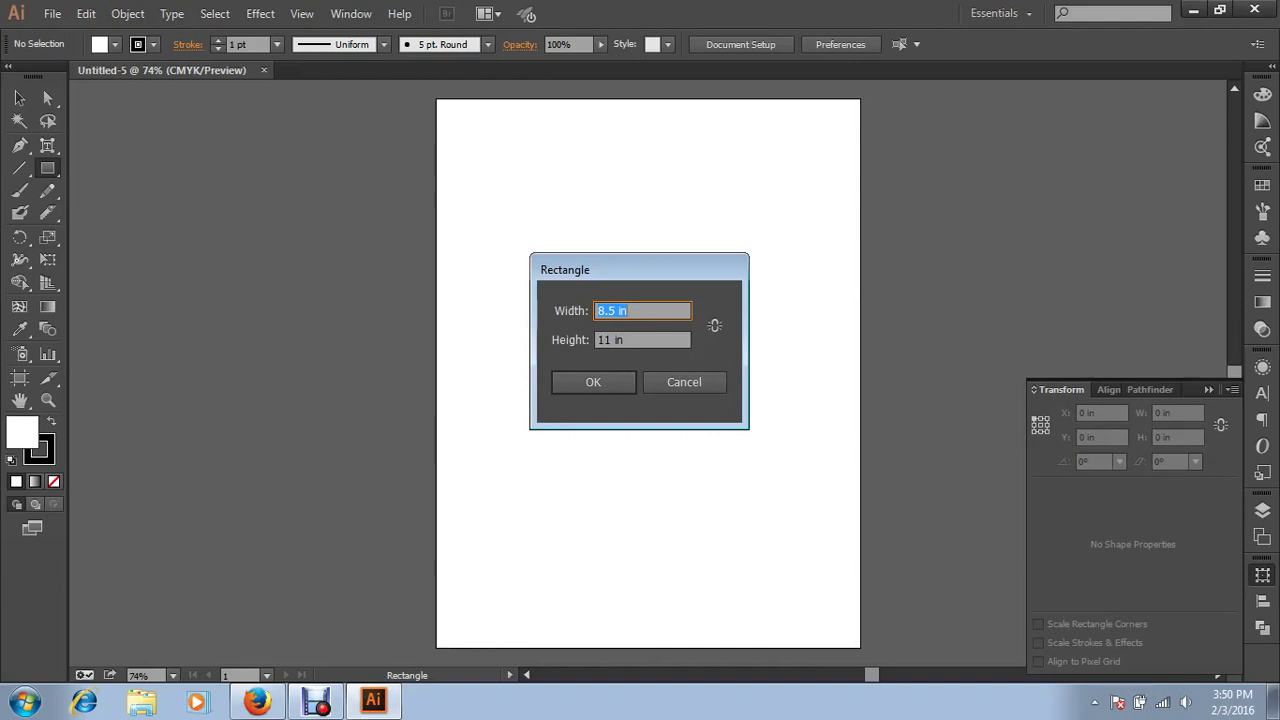
left_click_drag(600, 269, 577, 158)
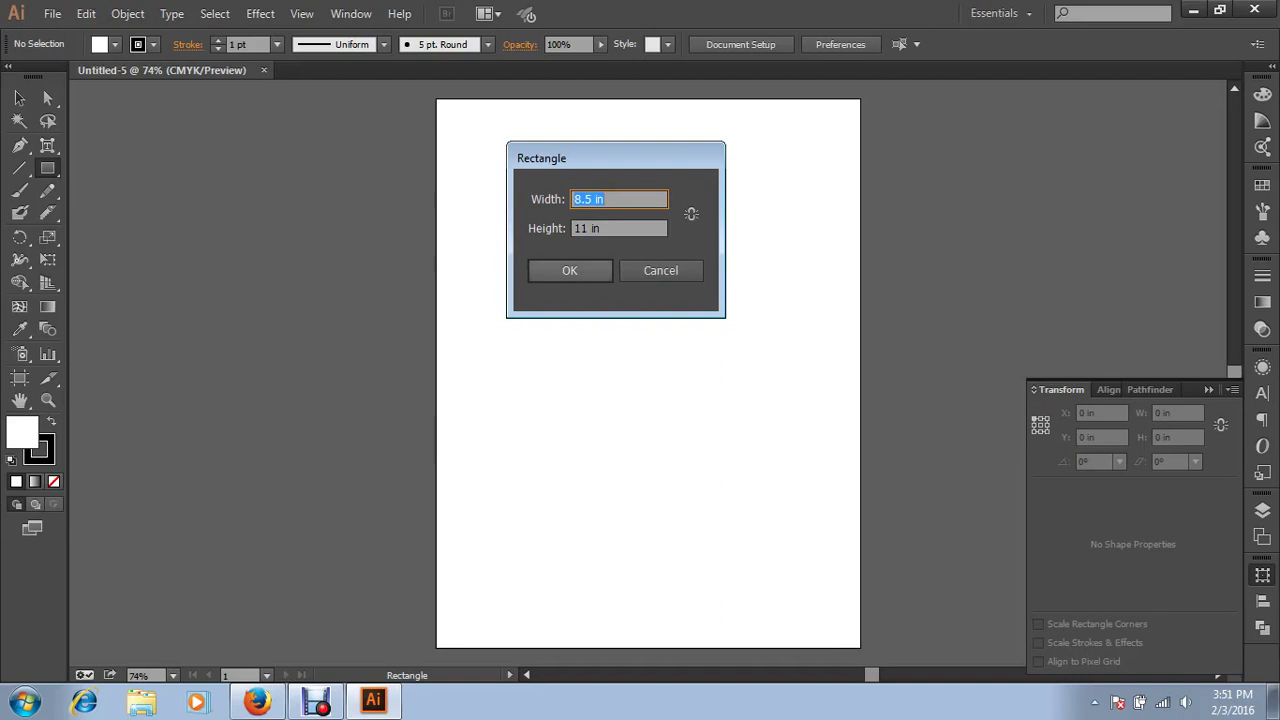
left_click(569, 270)
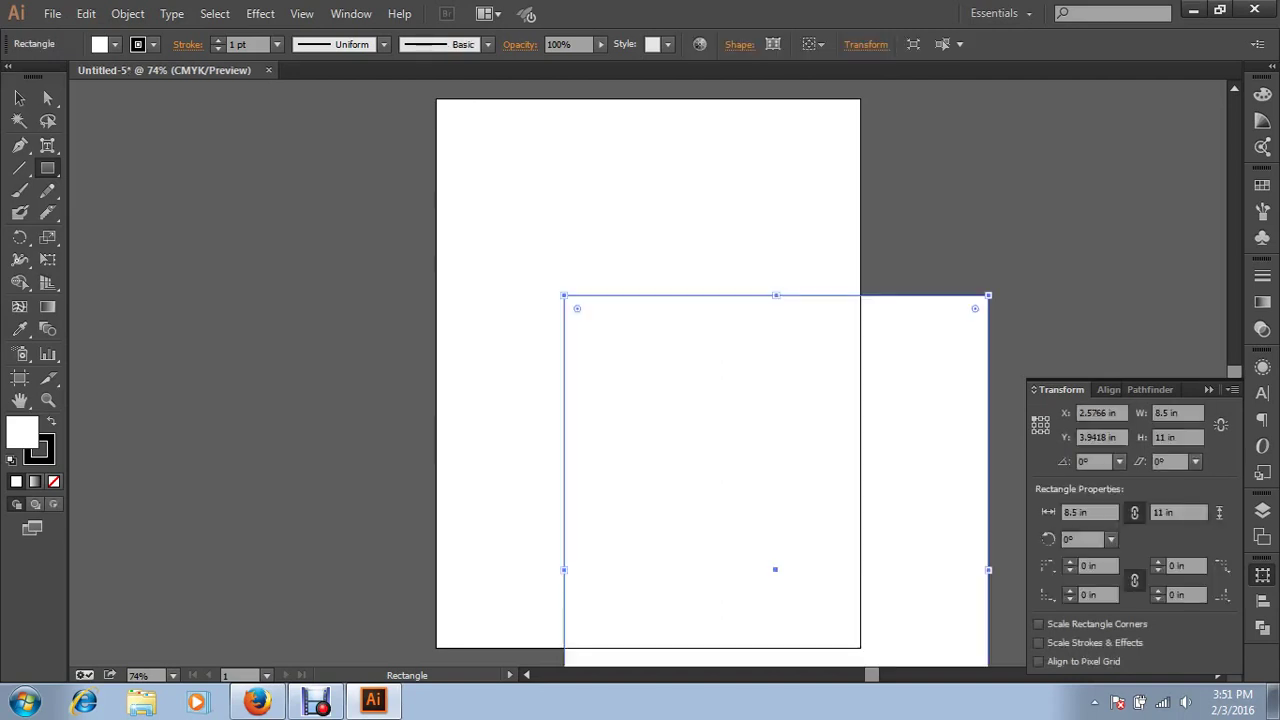
left_click(20, 97)
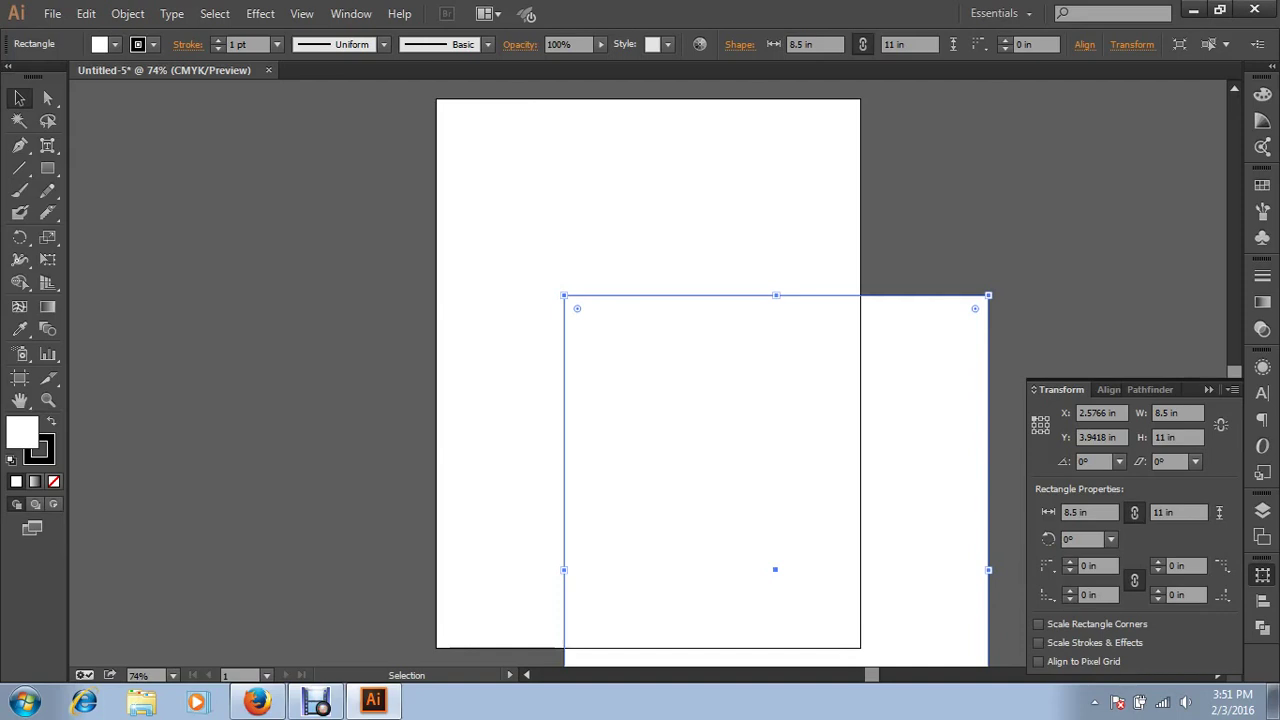
mouse_move(630, 296)
left_mouse_down()
mouse_move(460, 135)
mouse_move(505, 98)
left_mouse_up()
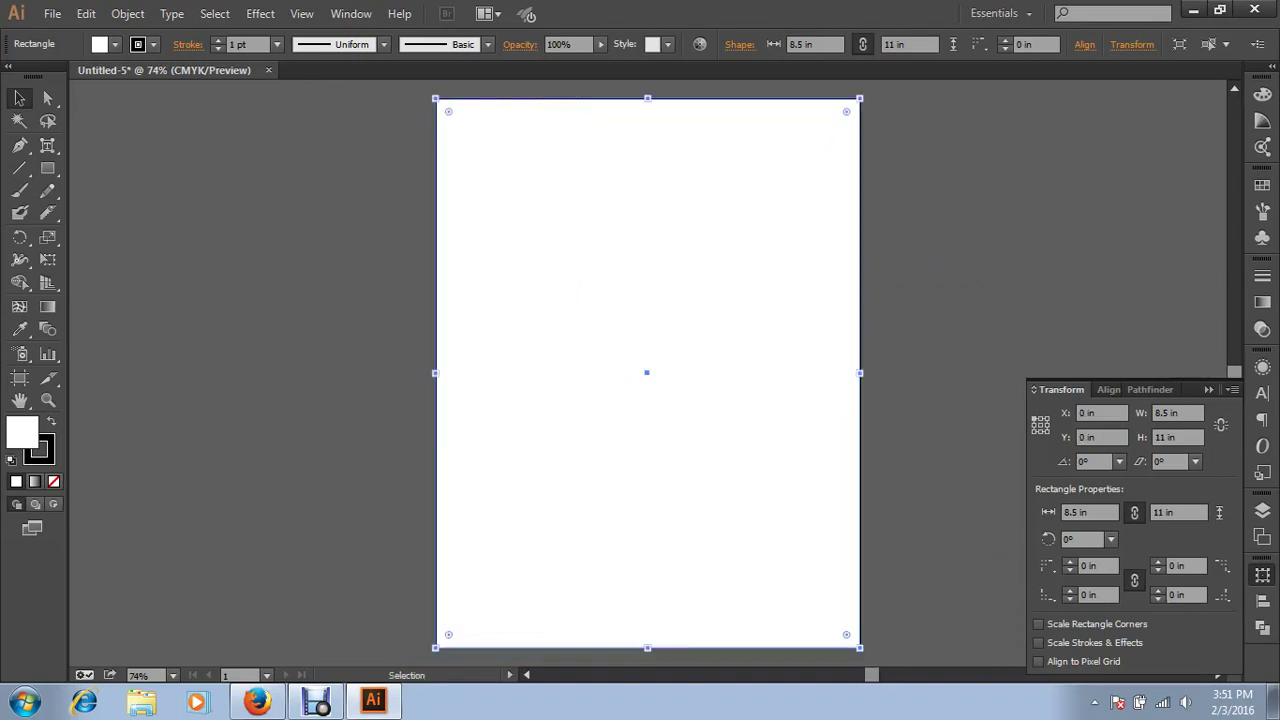
Set the rectangle's Transform position to X 0 in and Y 0 in
left_click_drag(571, 96, 668, 216)
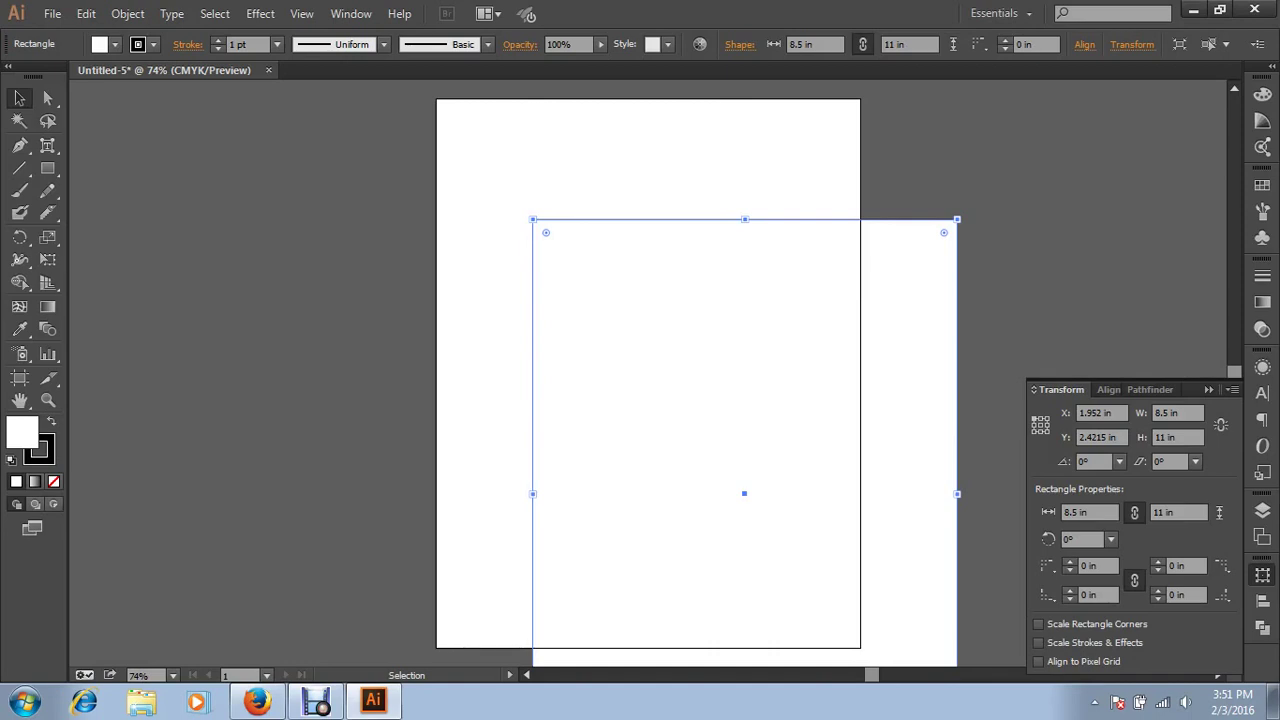
left_click(1040, 424)
left_click(1095, 413)
type("0")
key("Tab")
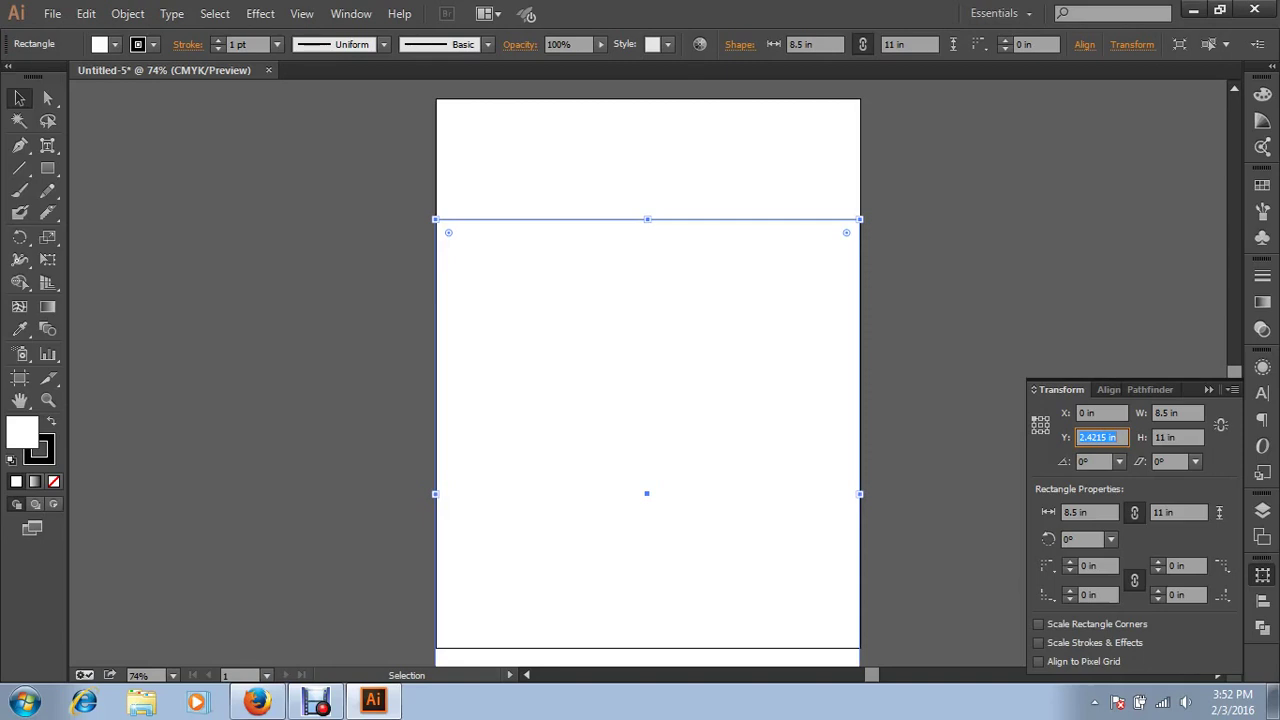
type("0")
key("Return")
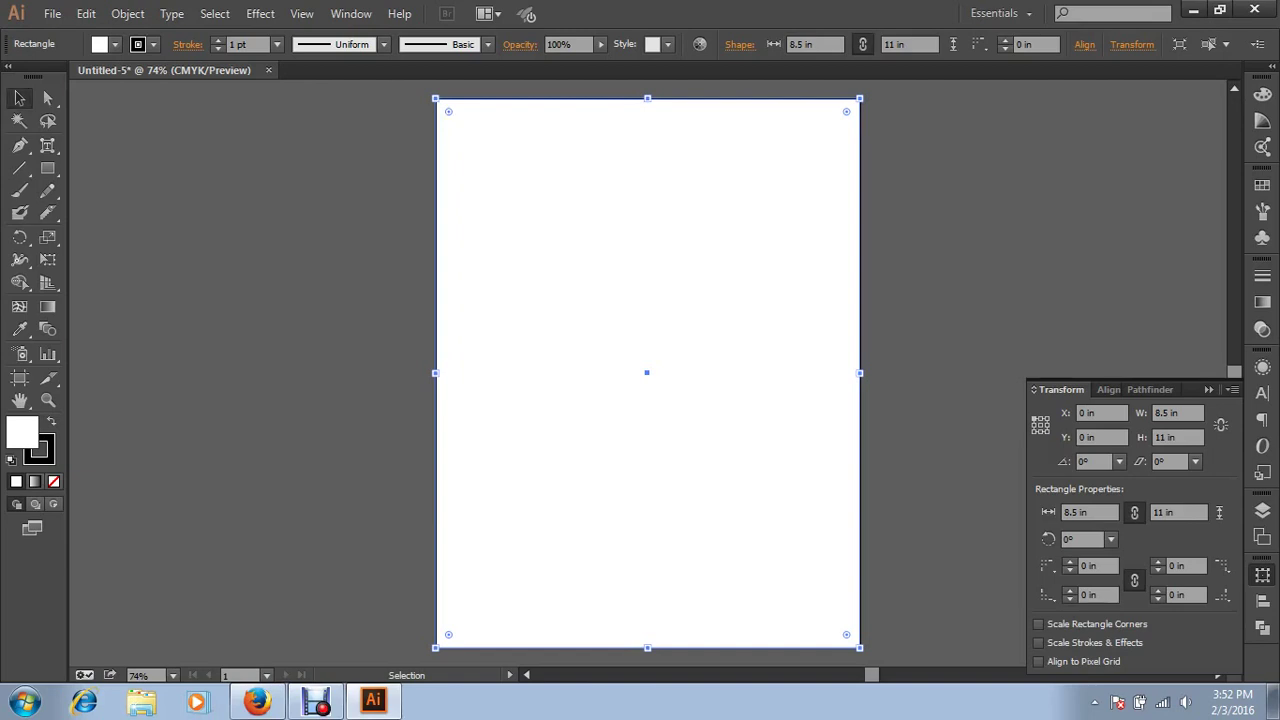
left_click_drag(448, 111, 520, 183)
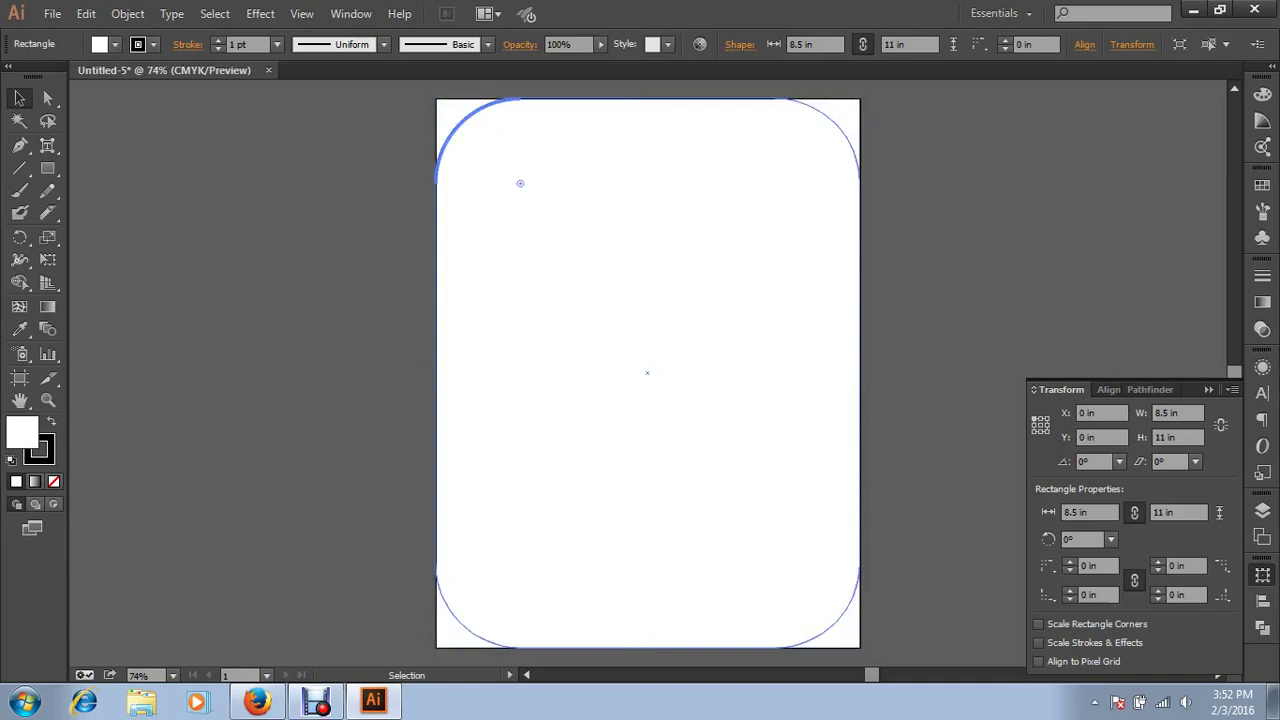
key("ctrl+z")
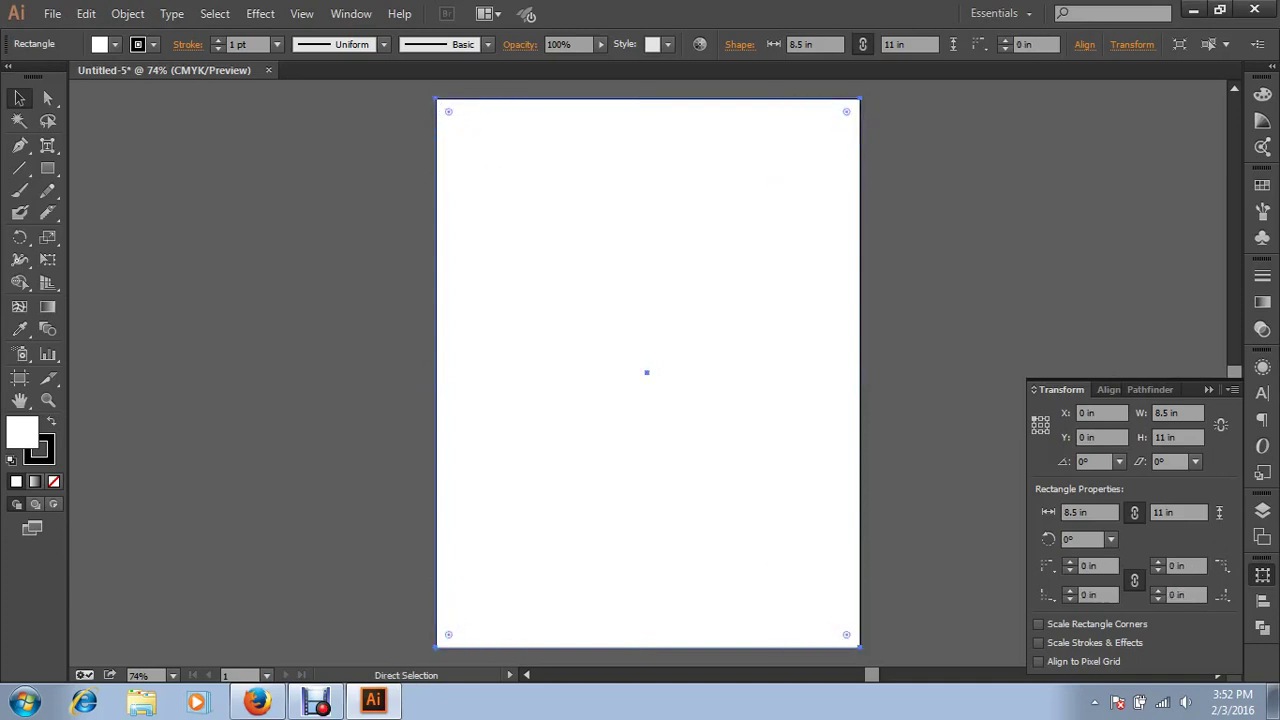
key("ctrl+shift+a")
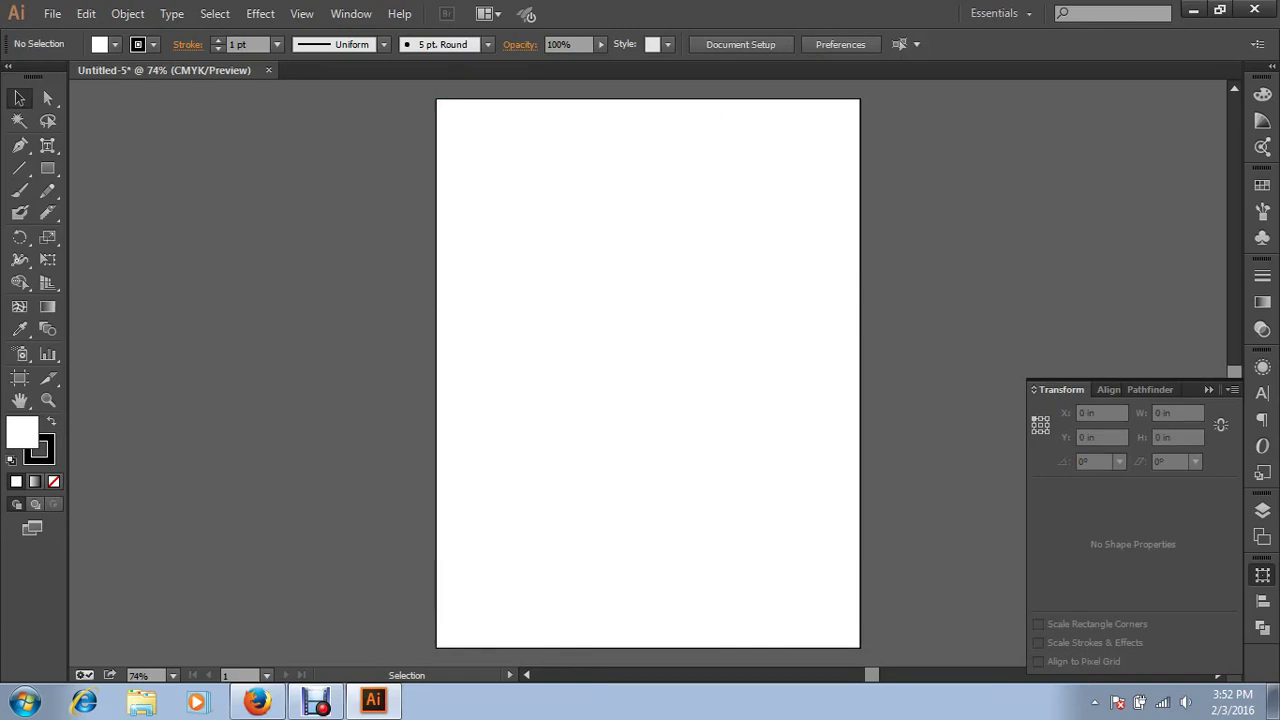
key("ctrl+a")
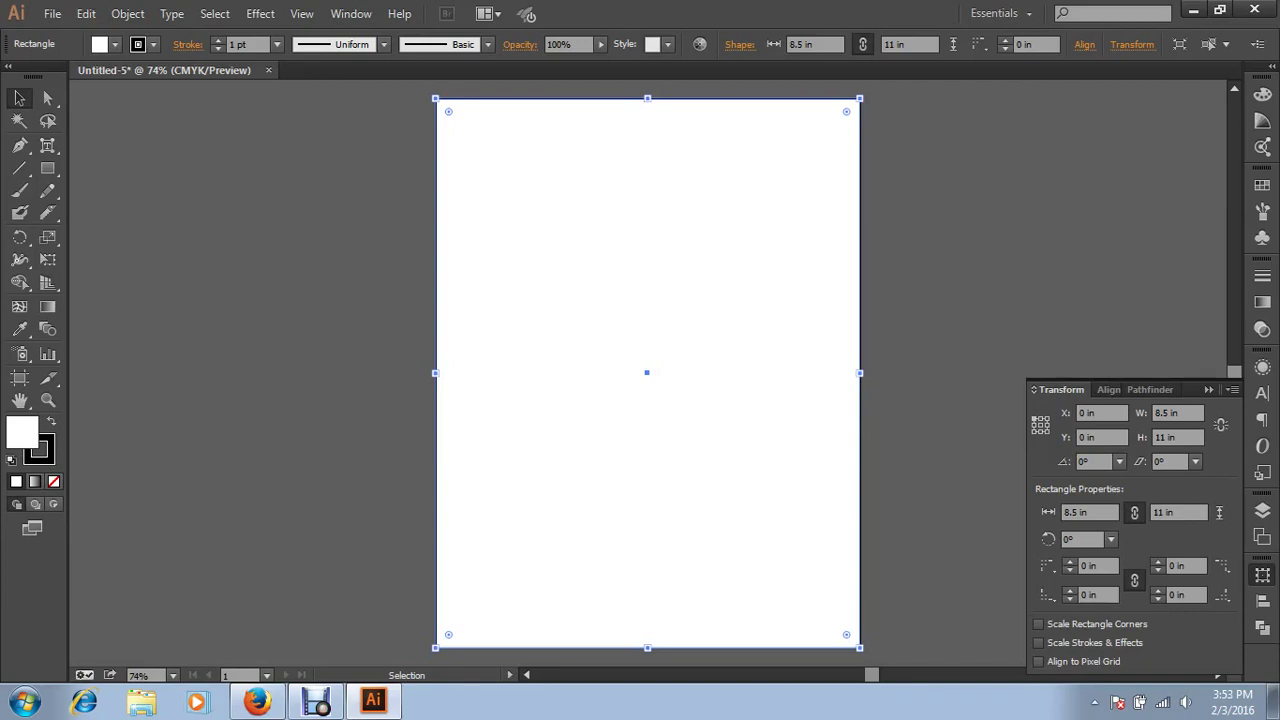
key("ctrl+shift+a")
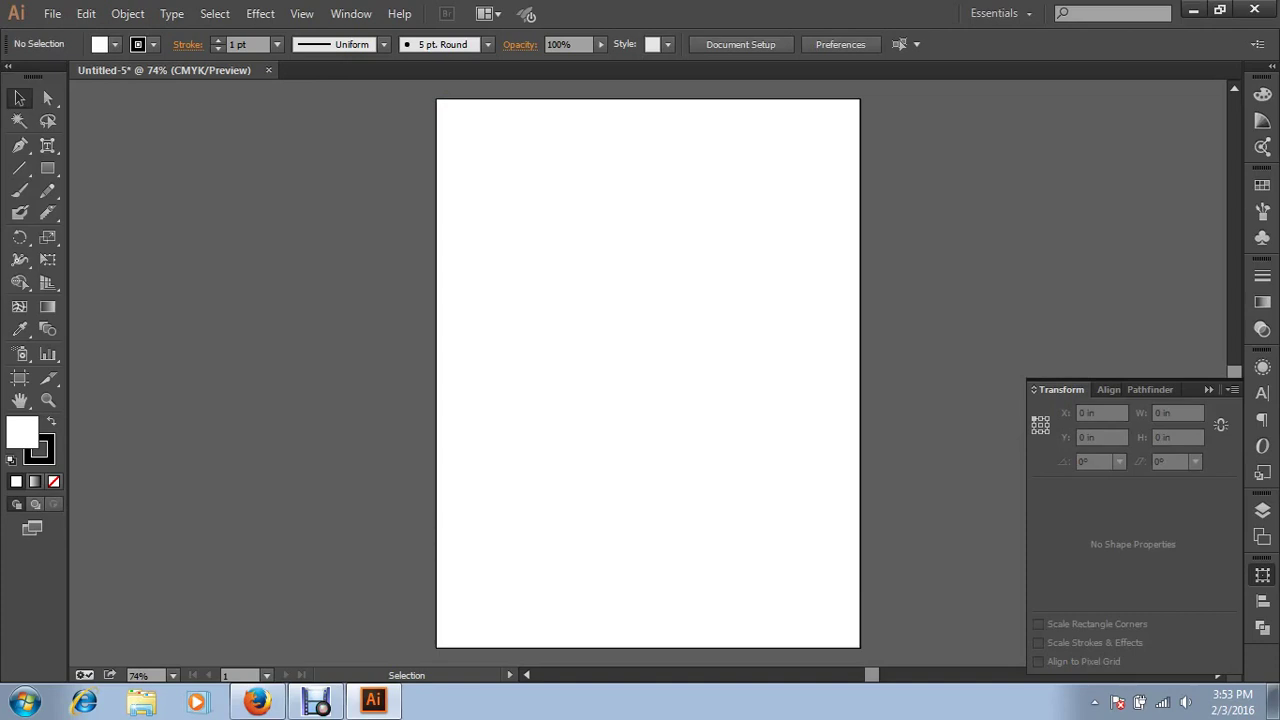
Give the rectangle a light grey 12% black fill
left_click_drag(573, 219, 935, 318)
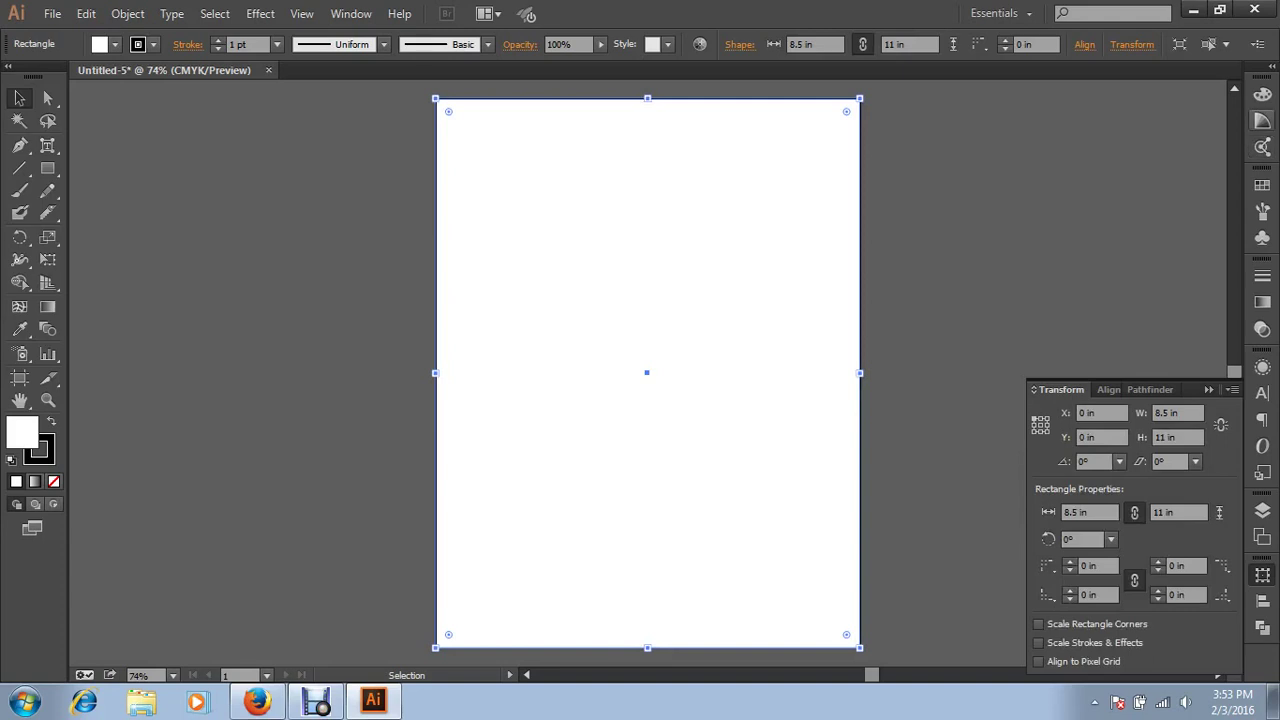
left_click(1262, 94)
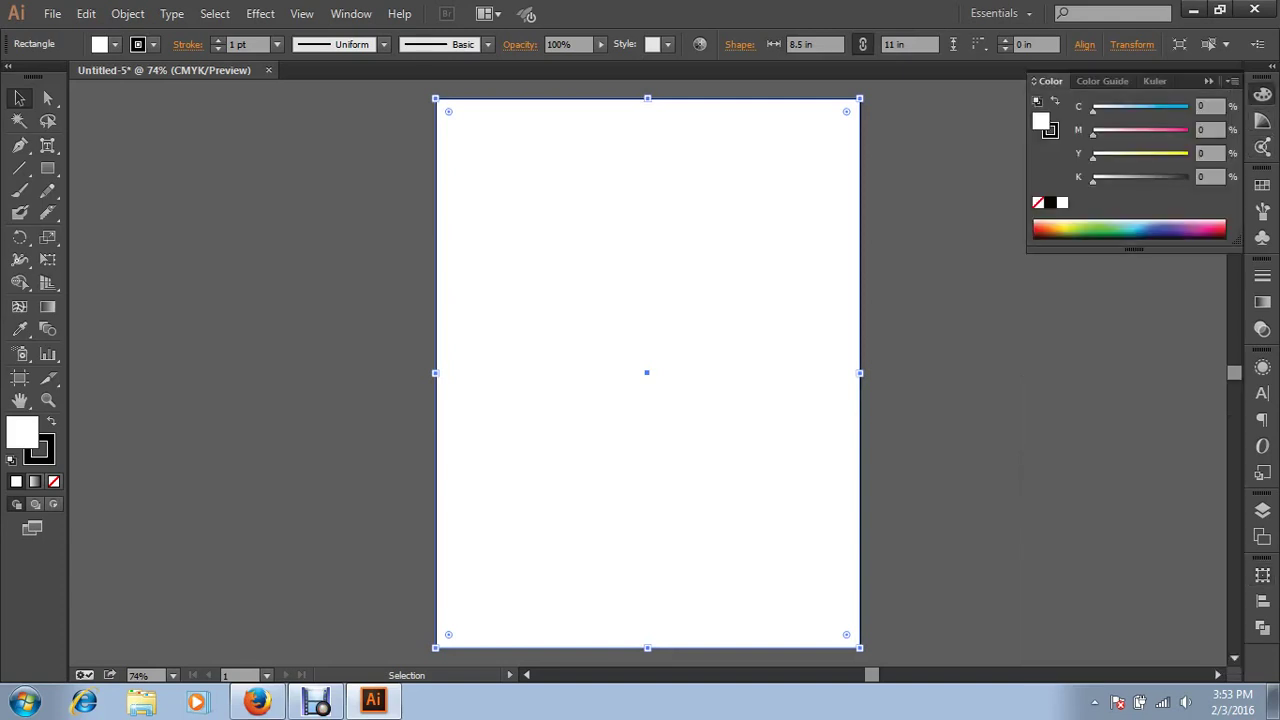
left_click_drag(1093, 181, 1104, 181)
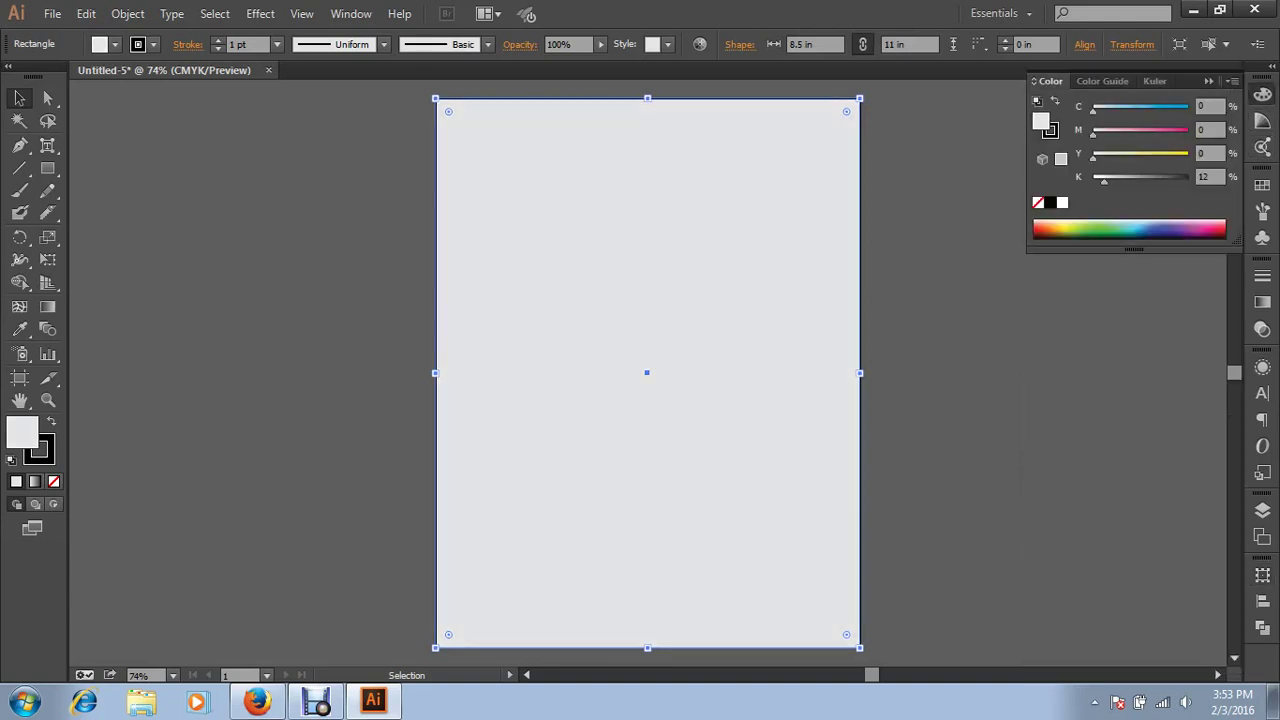
Reposition the grey rectangle down-right of the artboard, at X 0.6569, Y 1.295 in
left_click_drag(647, 372, 946, 628)
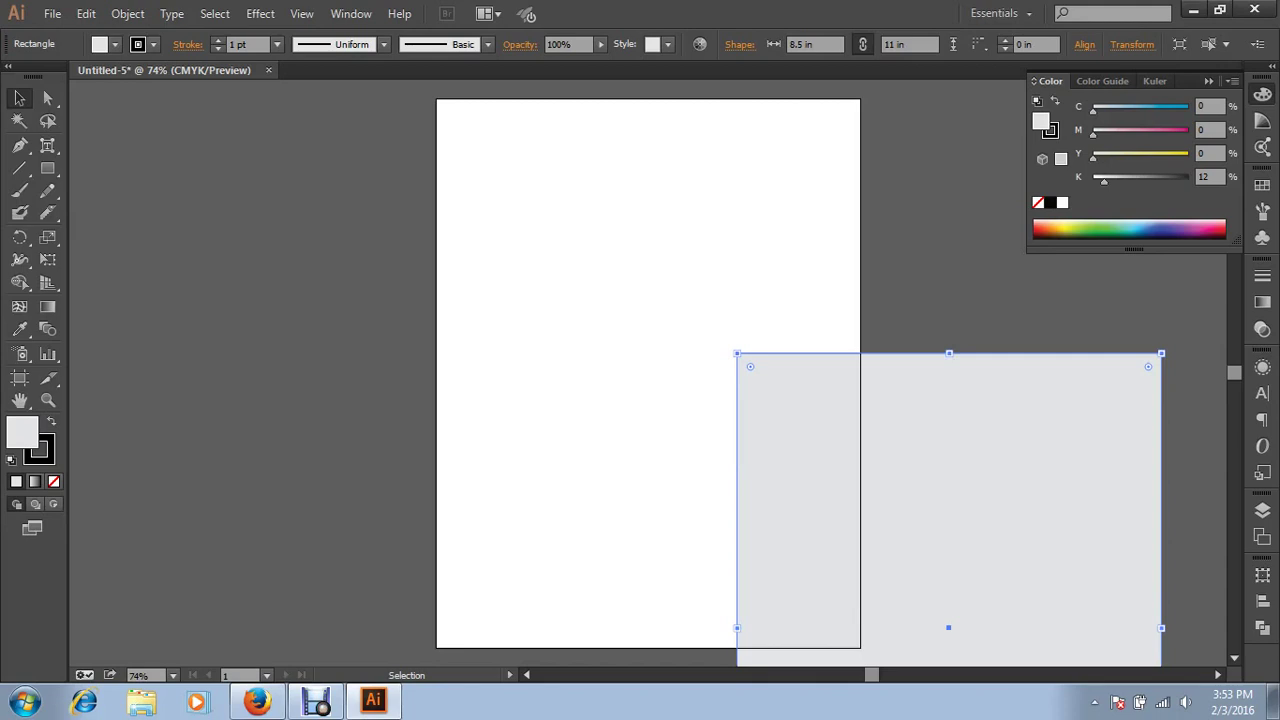
left_click_drag(1002, 428, 900, 390)
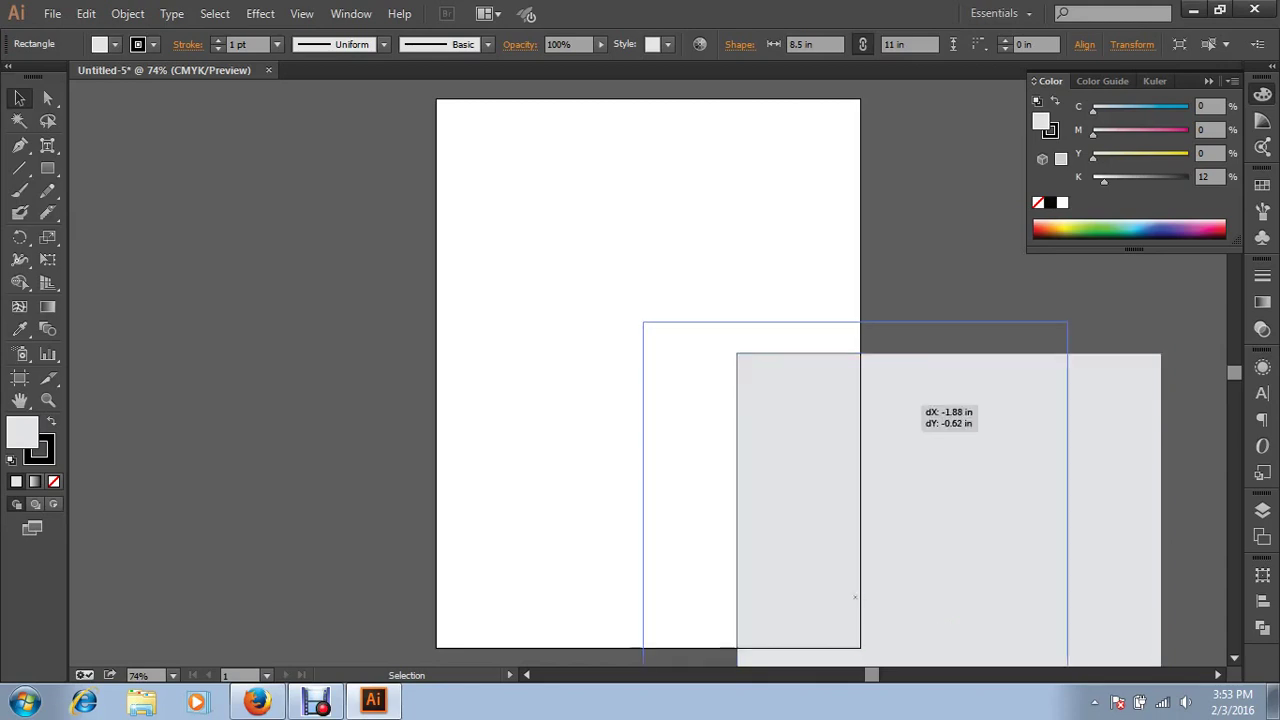
left_click_drag(996, 415, 1120, 440)
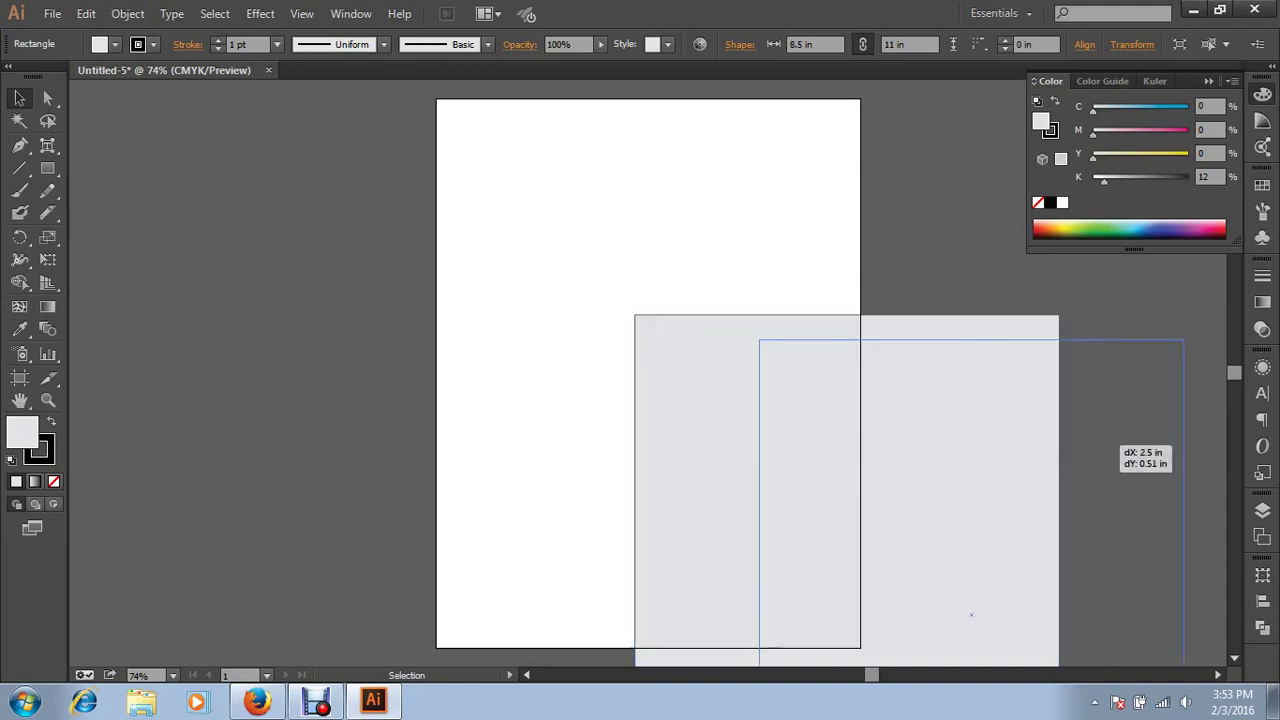
left_click_drag(546, 217, 660, 252)
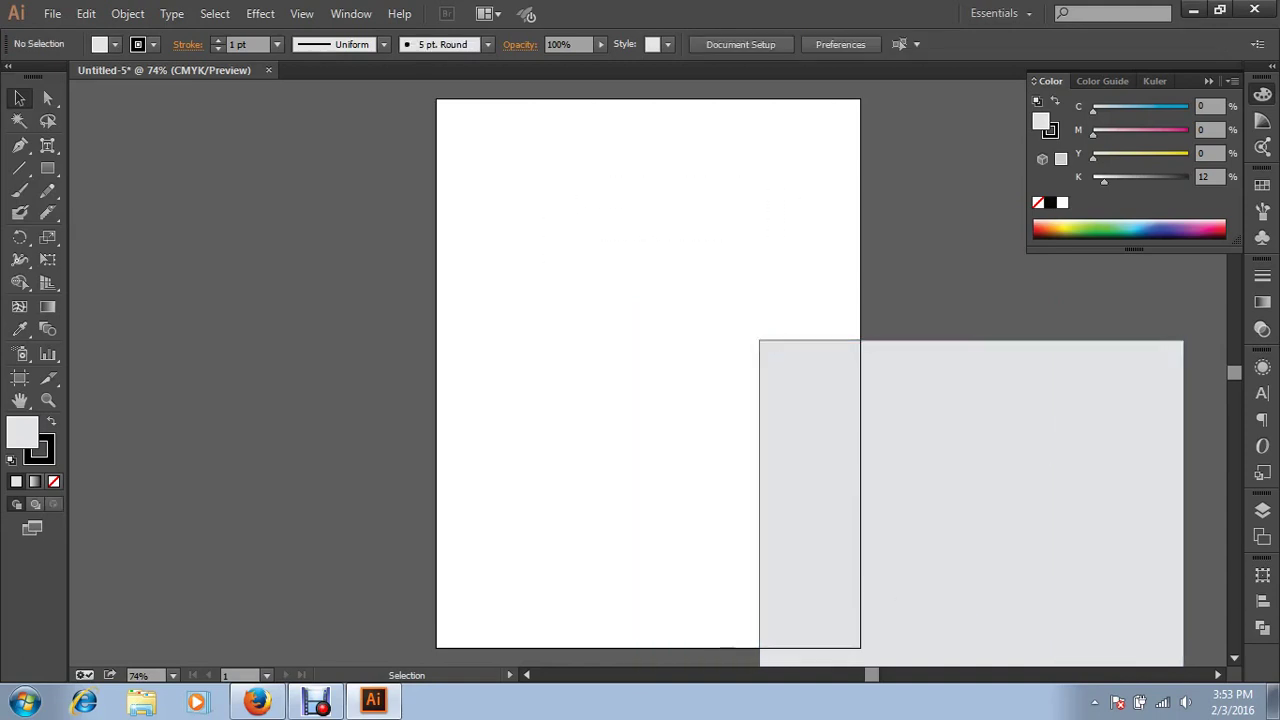
left_click_drag(606, 184, 826, 256)
left_click_drag(684, 180, 798, 230)
left_click_drag(1000, 428, 780, 340)
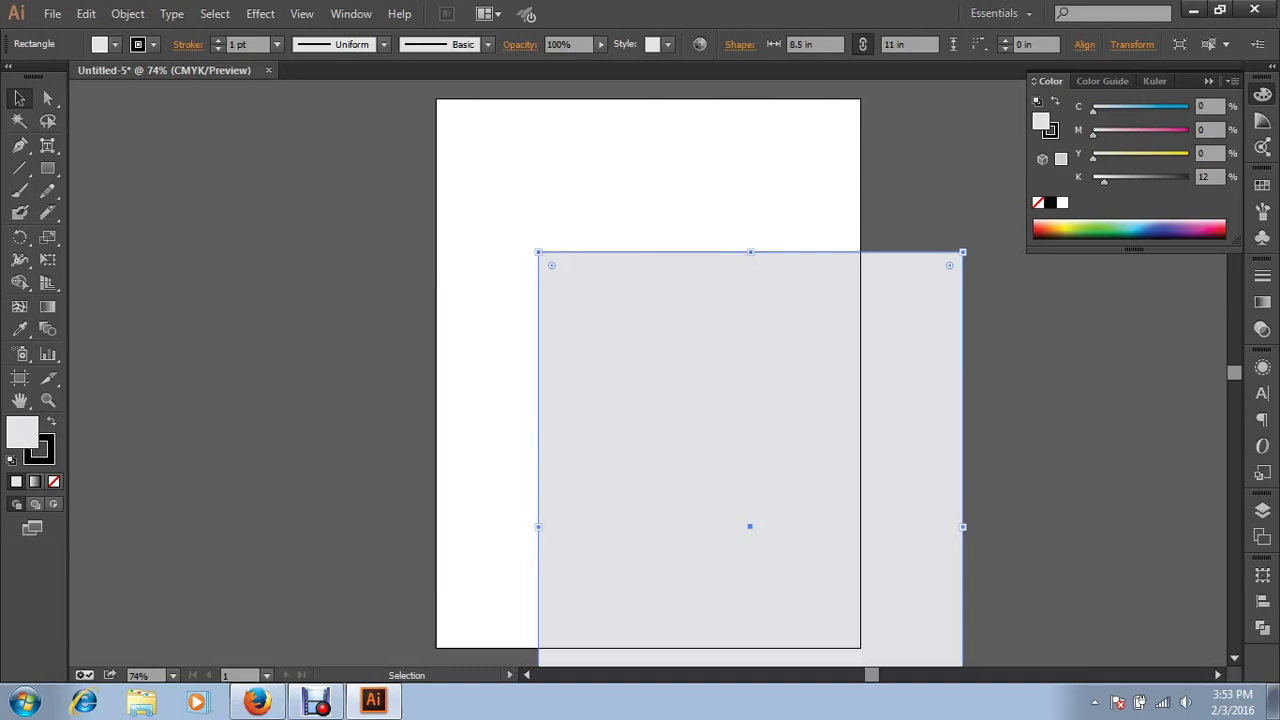
left_click_drag(712, 340, 1084, 375)
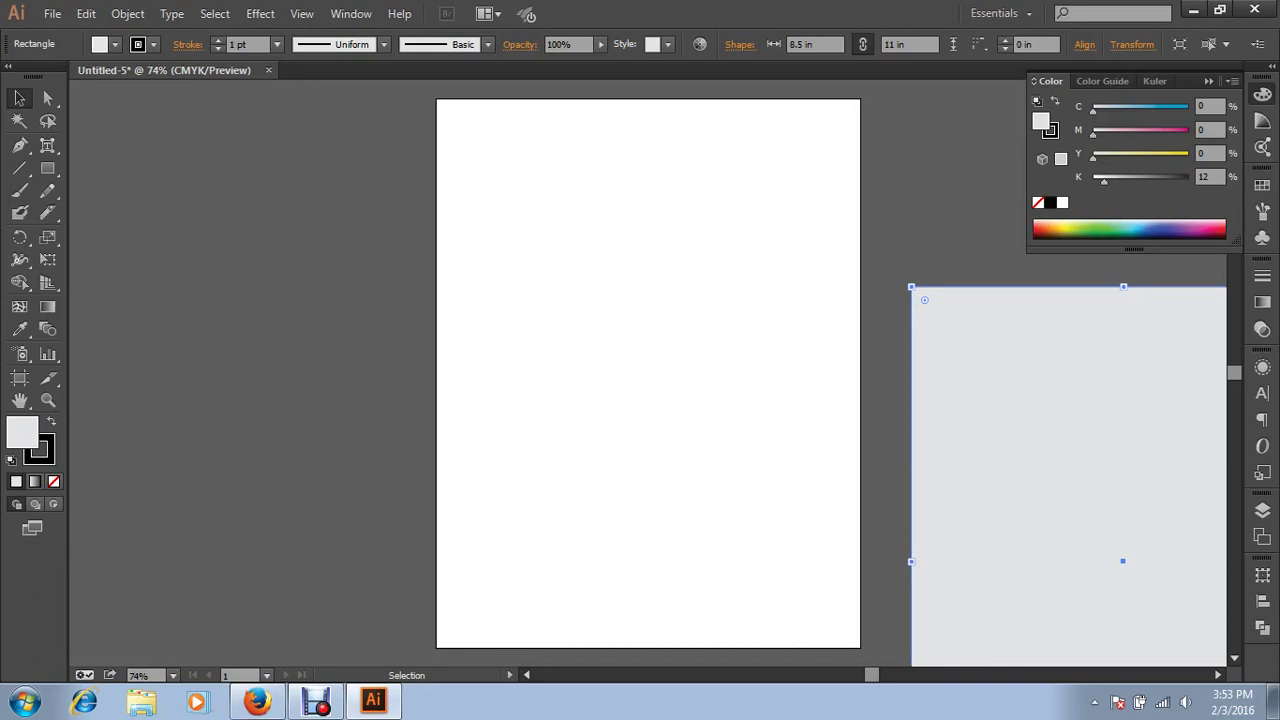
left_click_drag(1123, 561, 681, 440)
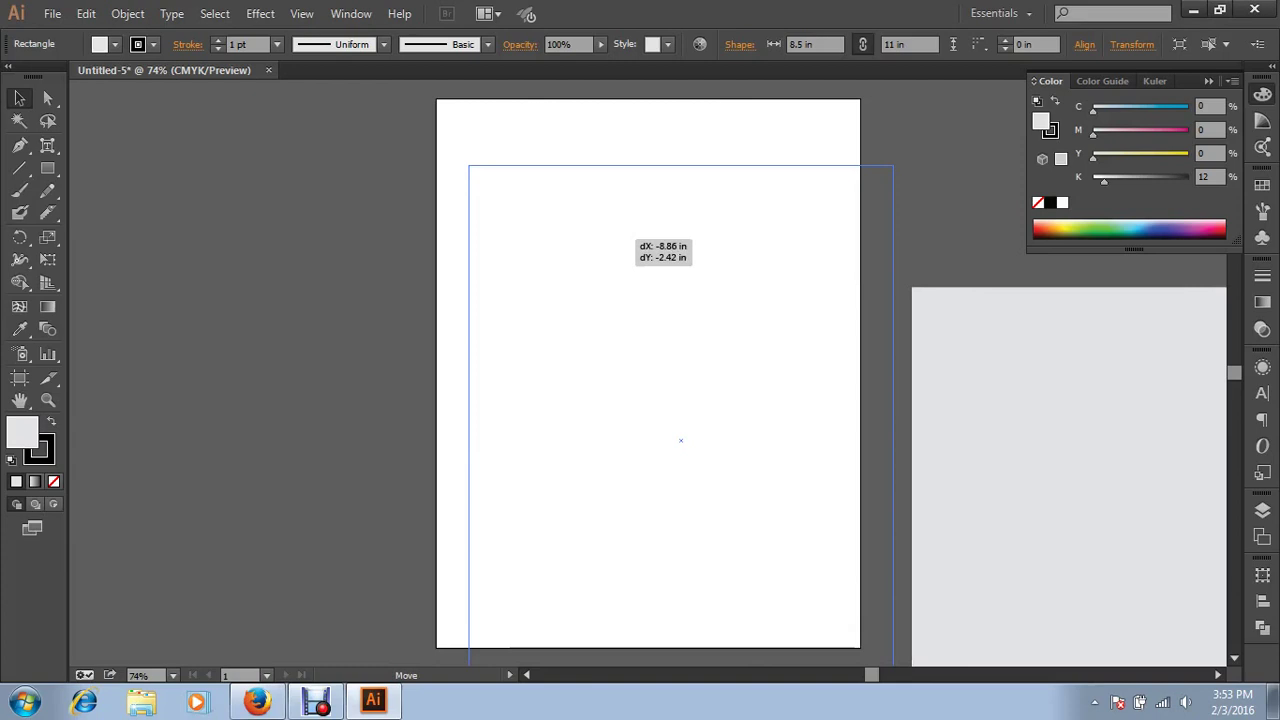
left_click_drag(681, 440, 680, 438)
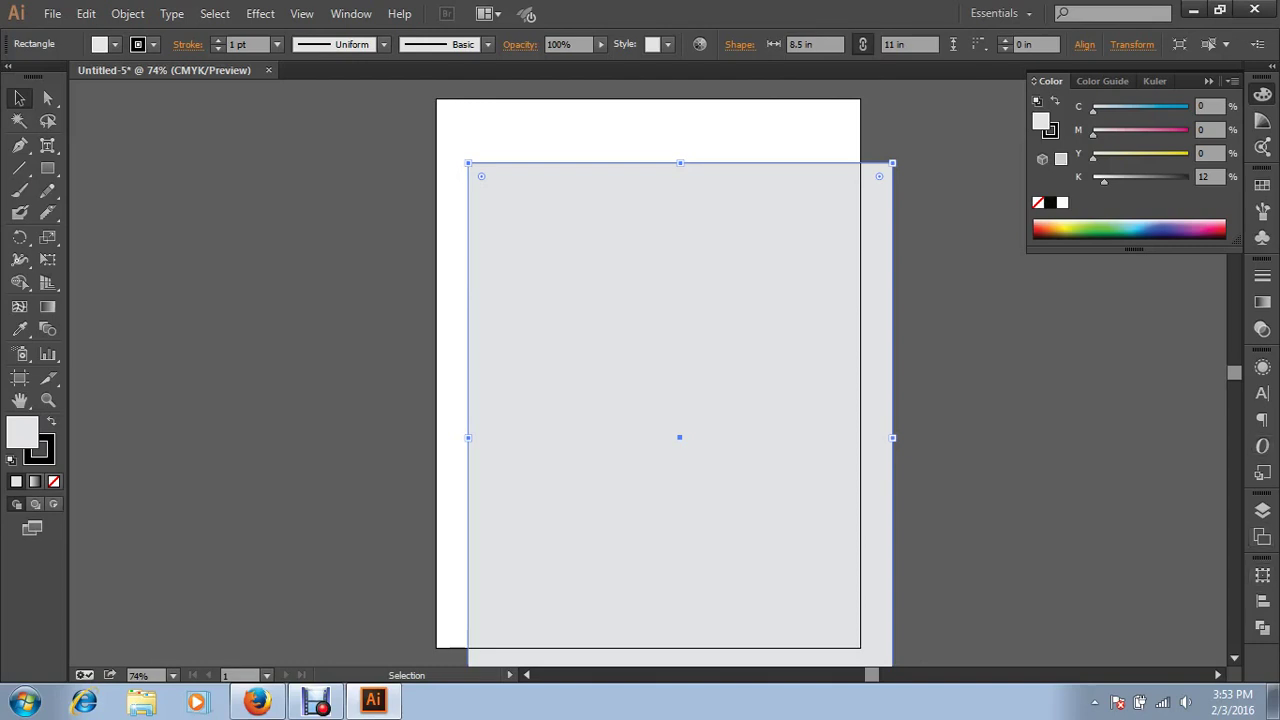
left_click(1262, 575)
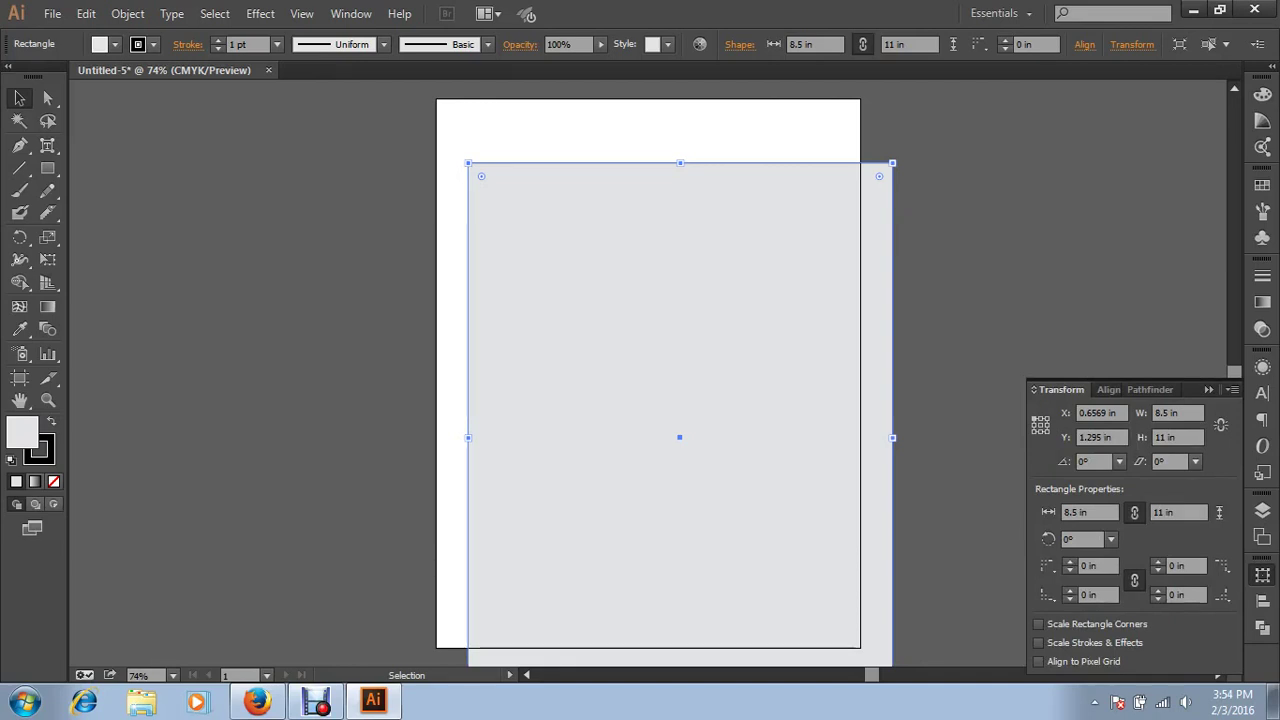
Set the rectangle's position back to X 0, Y 0
left_click(1098, 413)
type("0")
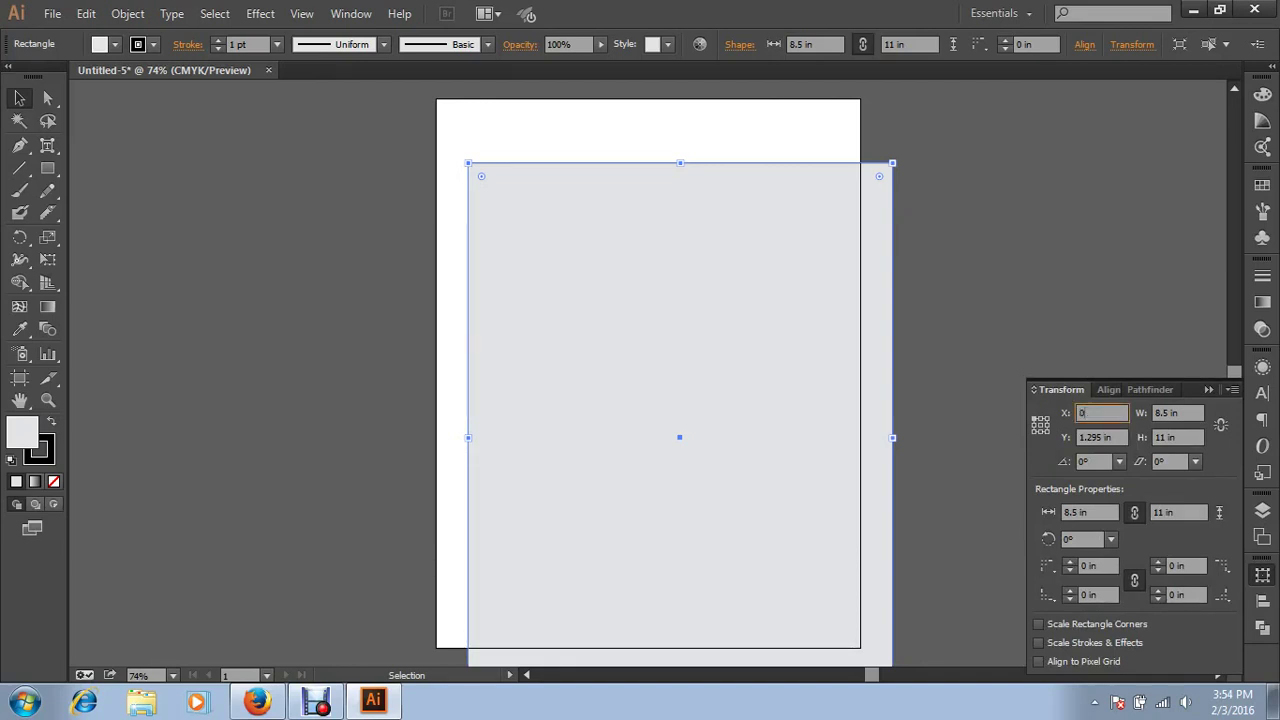
key("Tab")
type("0")
key("Return")
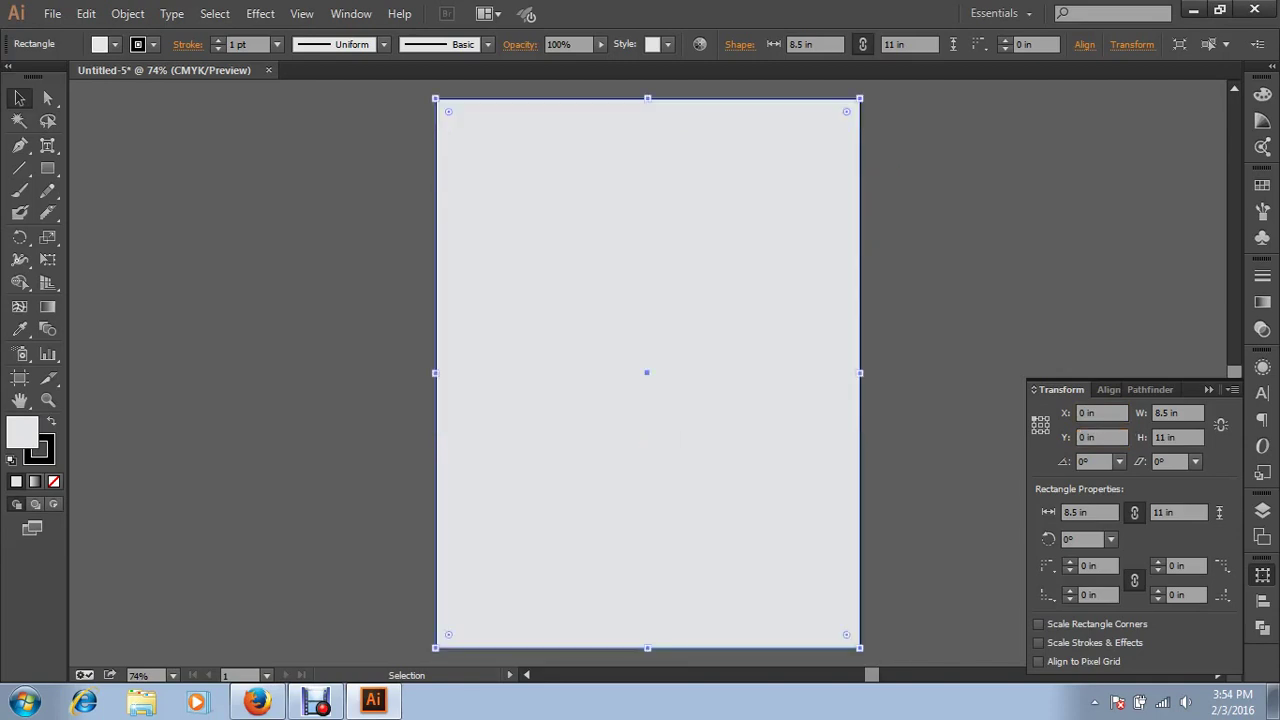
Reset the rectangle's fill to white at 0% black
left_click(1263, 93)
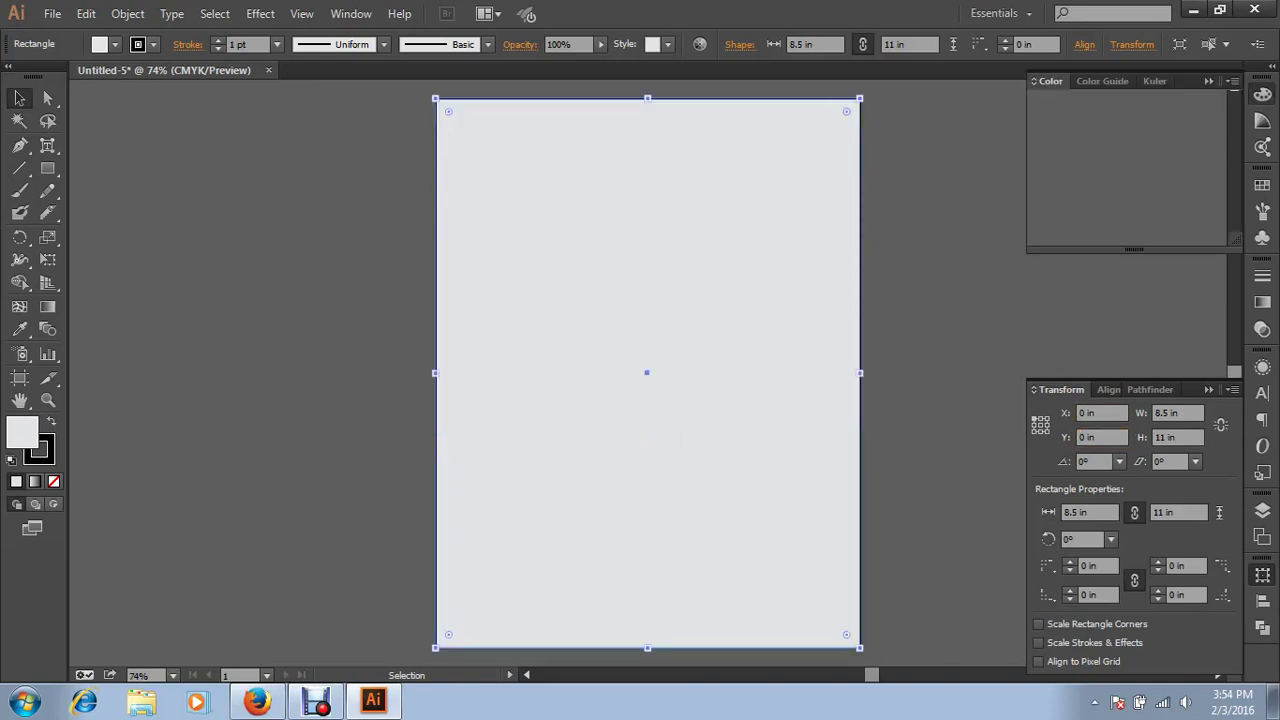
left_click_drag(1104, 182, 1093, 182)
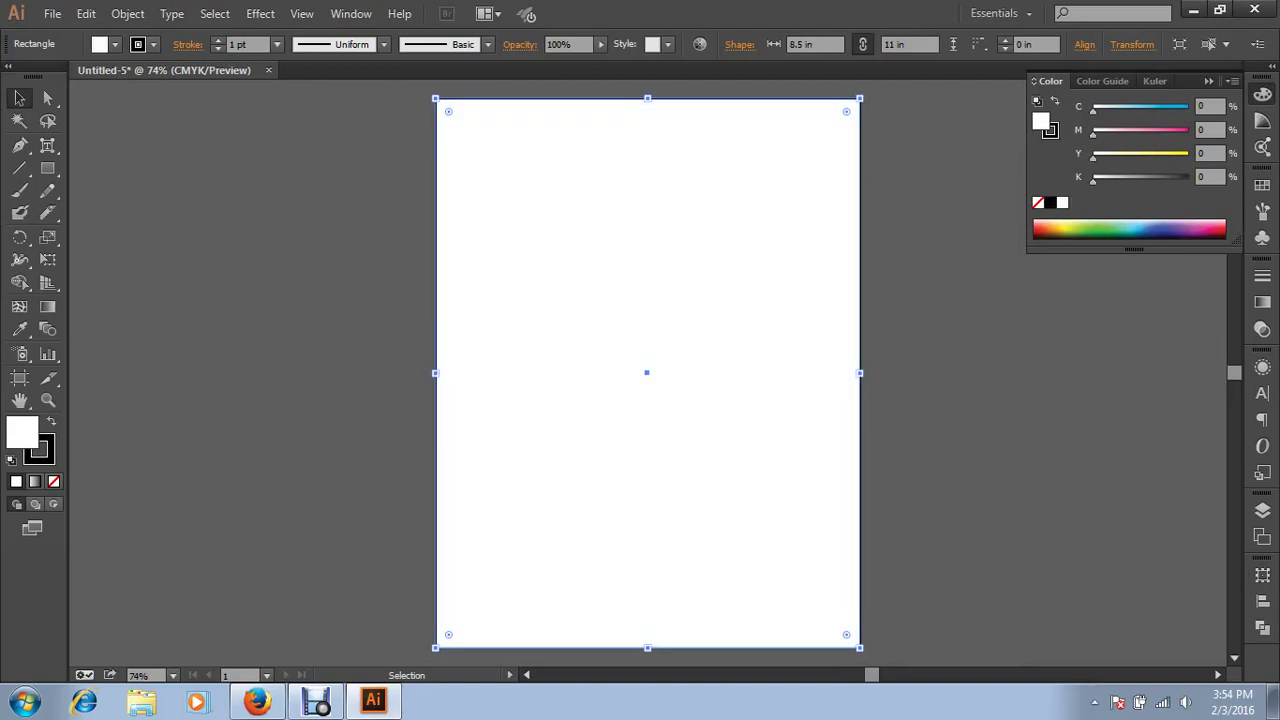
key("a")
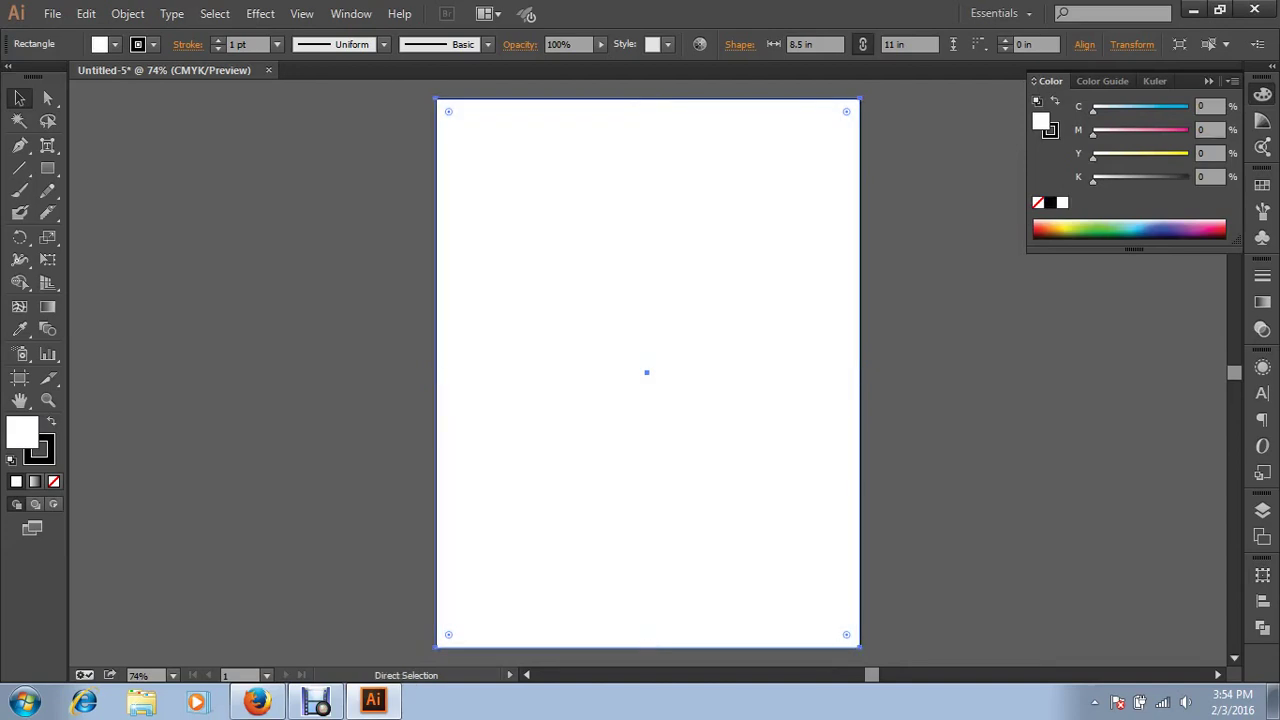
key("v")
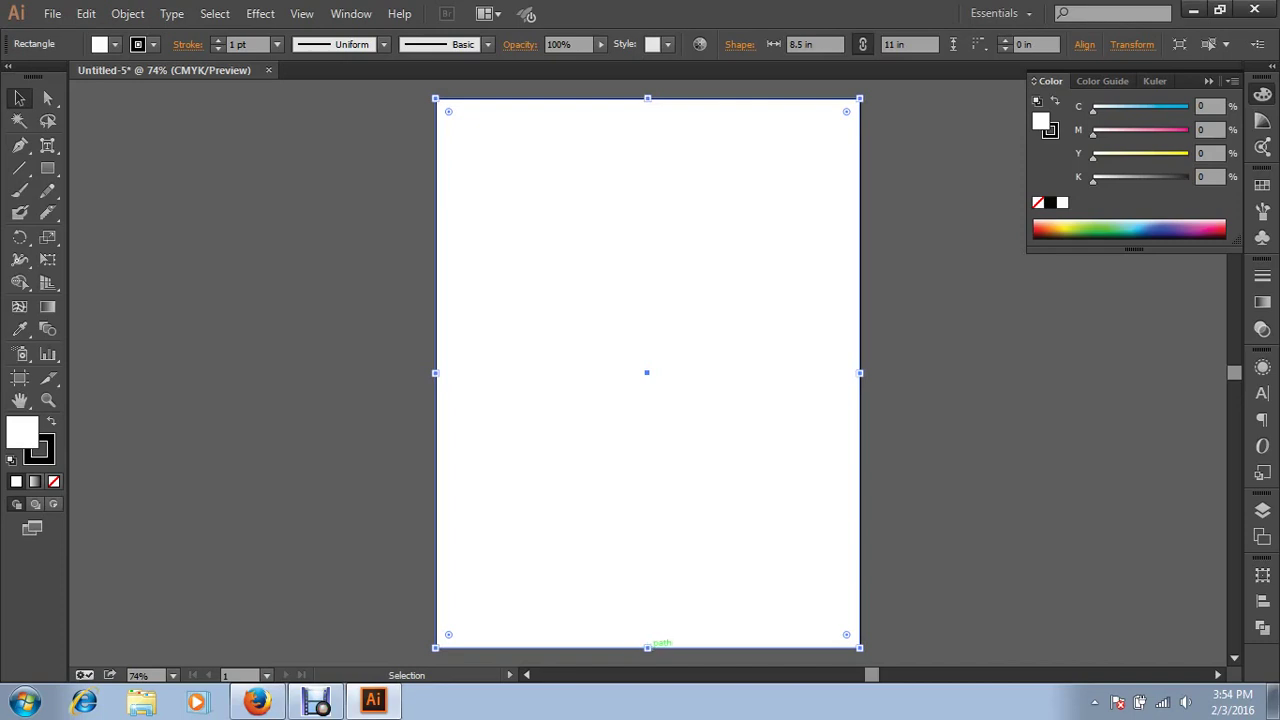
Shrink the rectangle from the bottom to an 8.5 × 1.24 in header band
left_click_drag(647, 648, 647, 172)
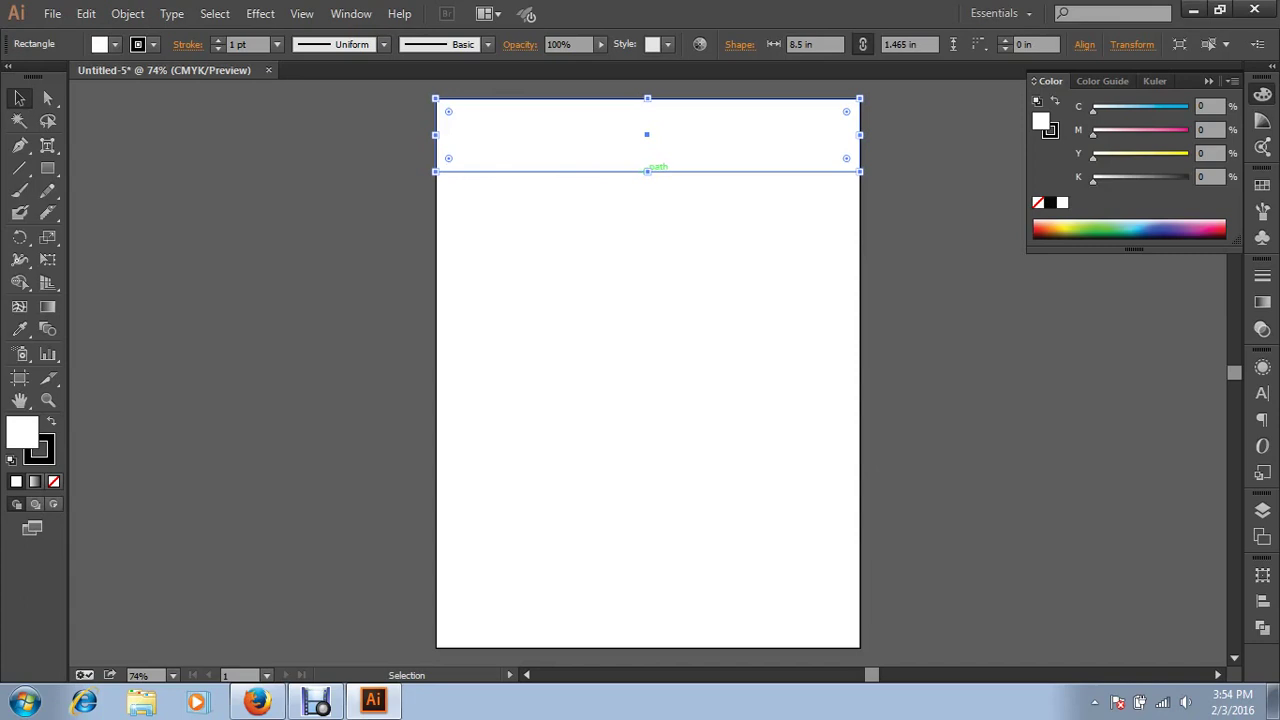
left_click_drag(647, 171, 647, 160)
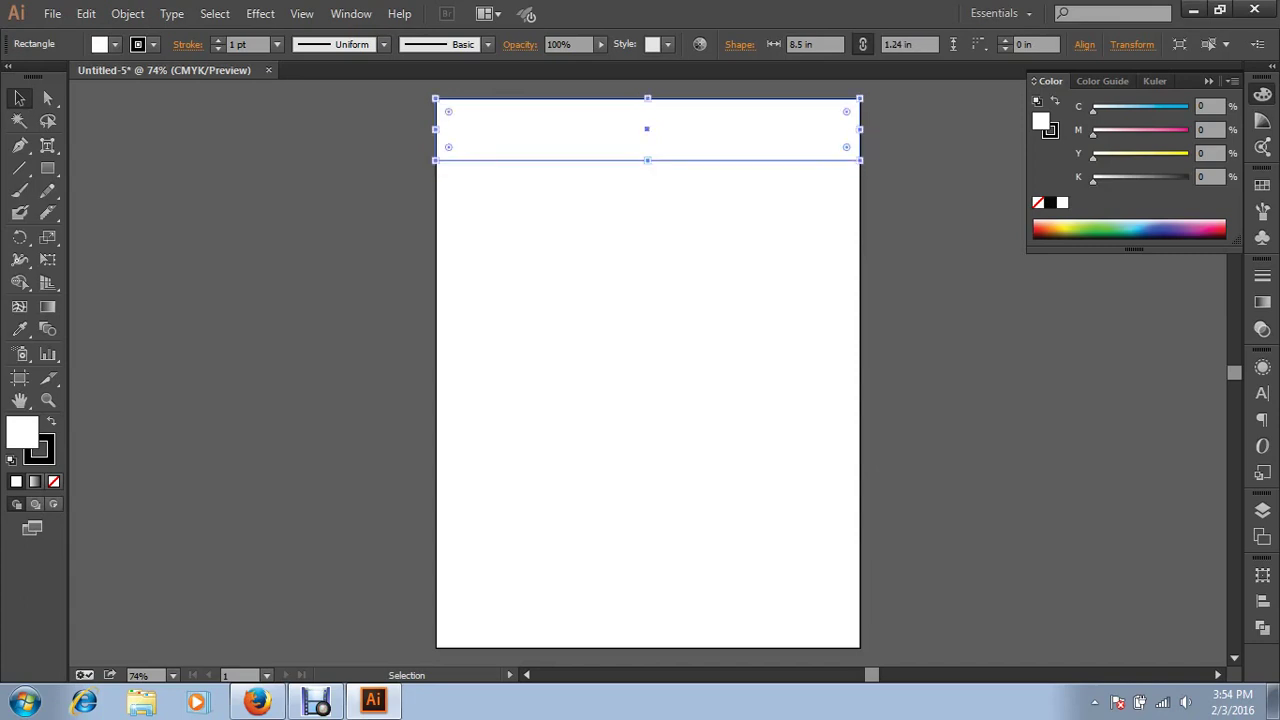
key("x")
left_click(626, 175)
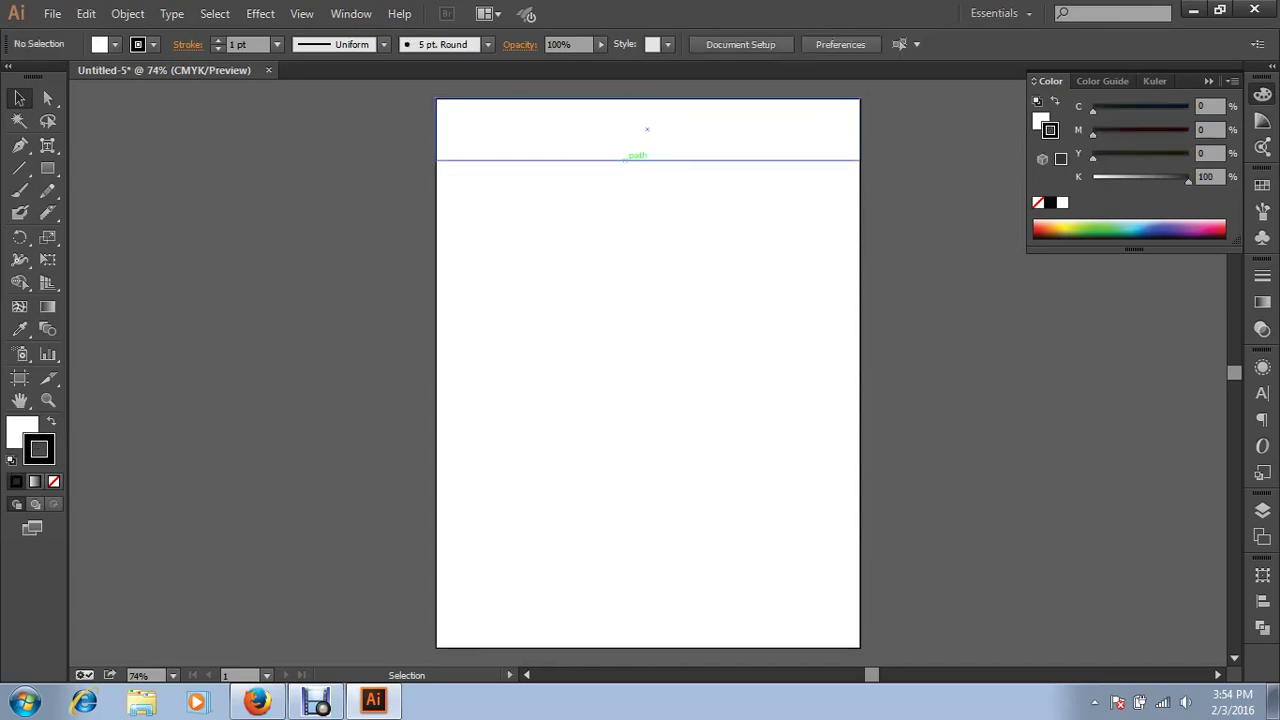
Remove the header band's stroke, fill it with 20% black, and deselect it
left_click(646, 127)
key("slash")
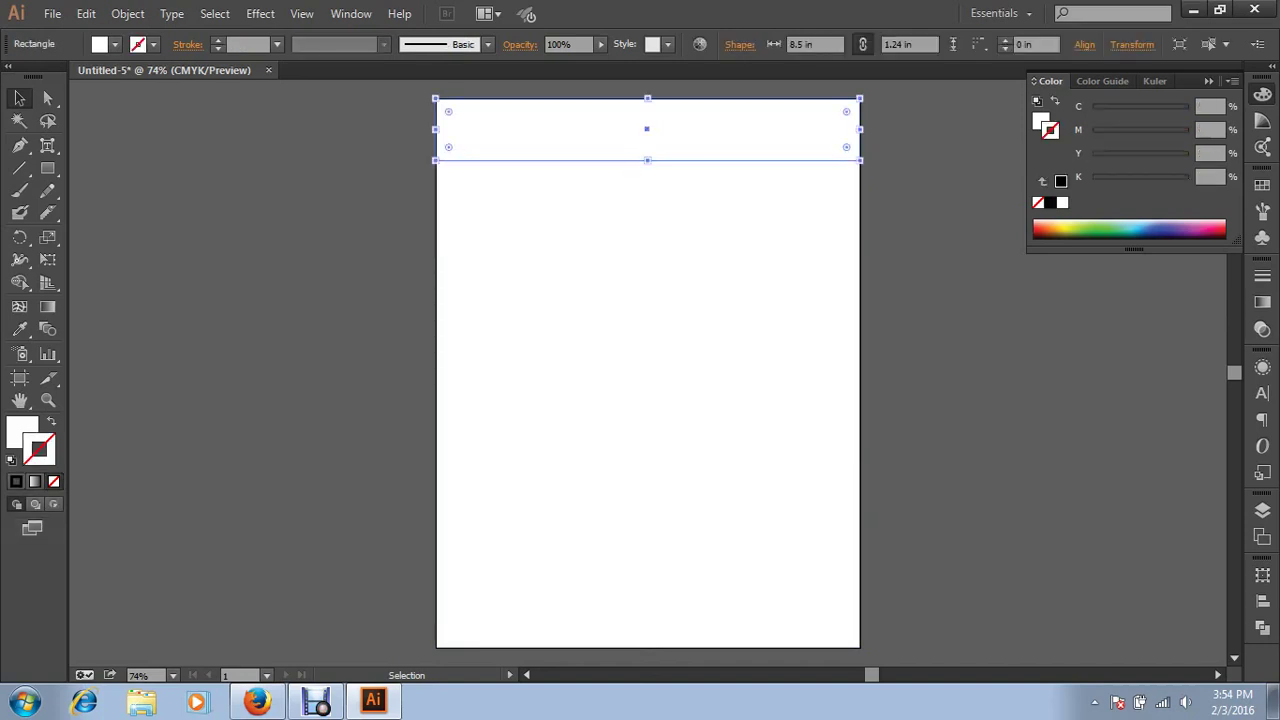
left_click(1210, 176)
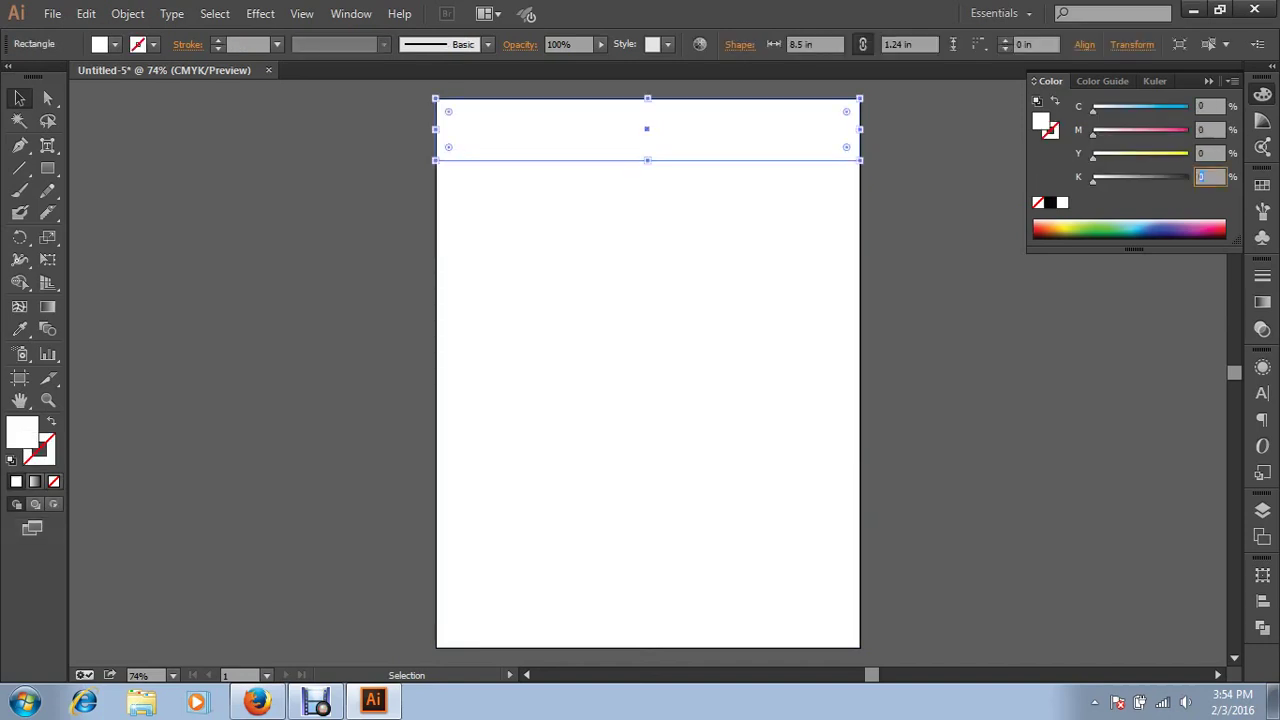
type("20")
key("Return")
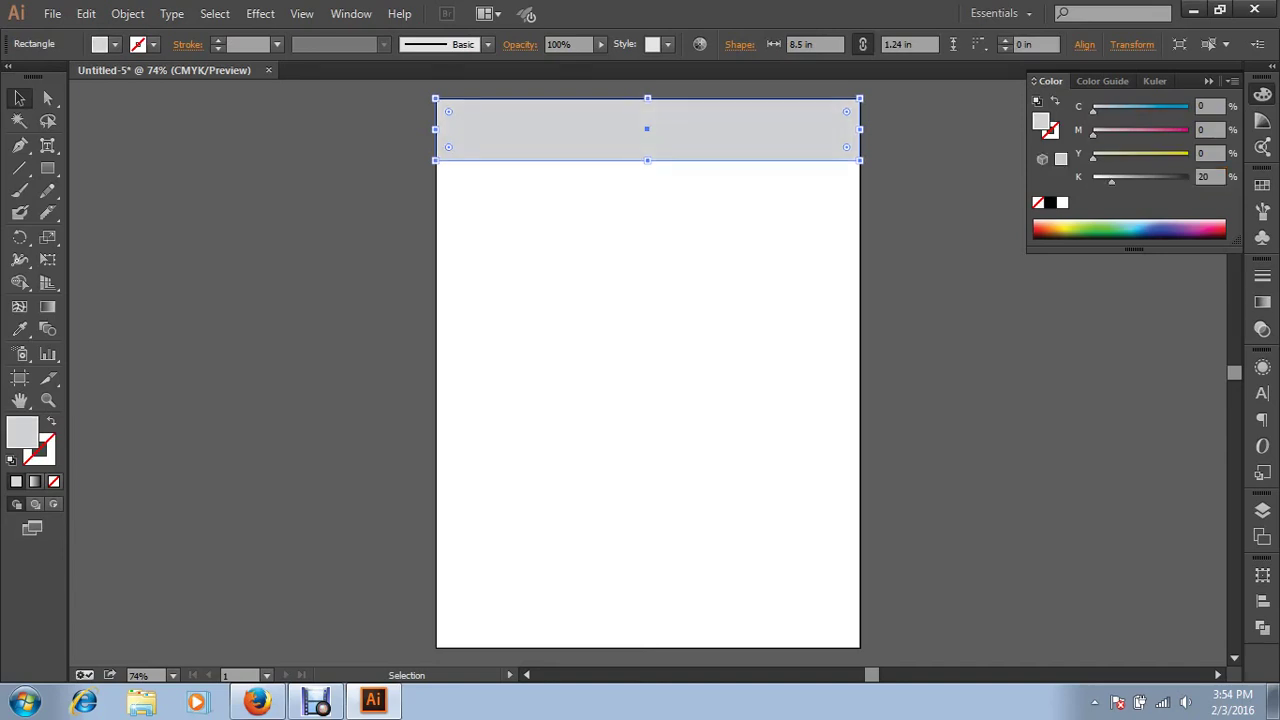
key("ctrl+shift+a")
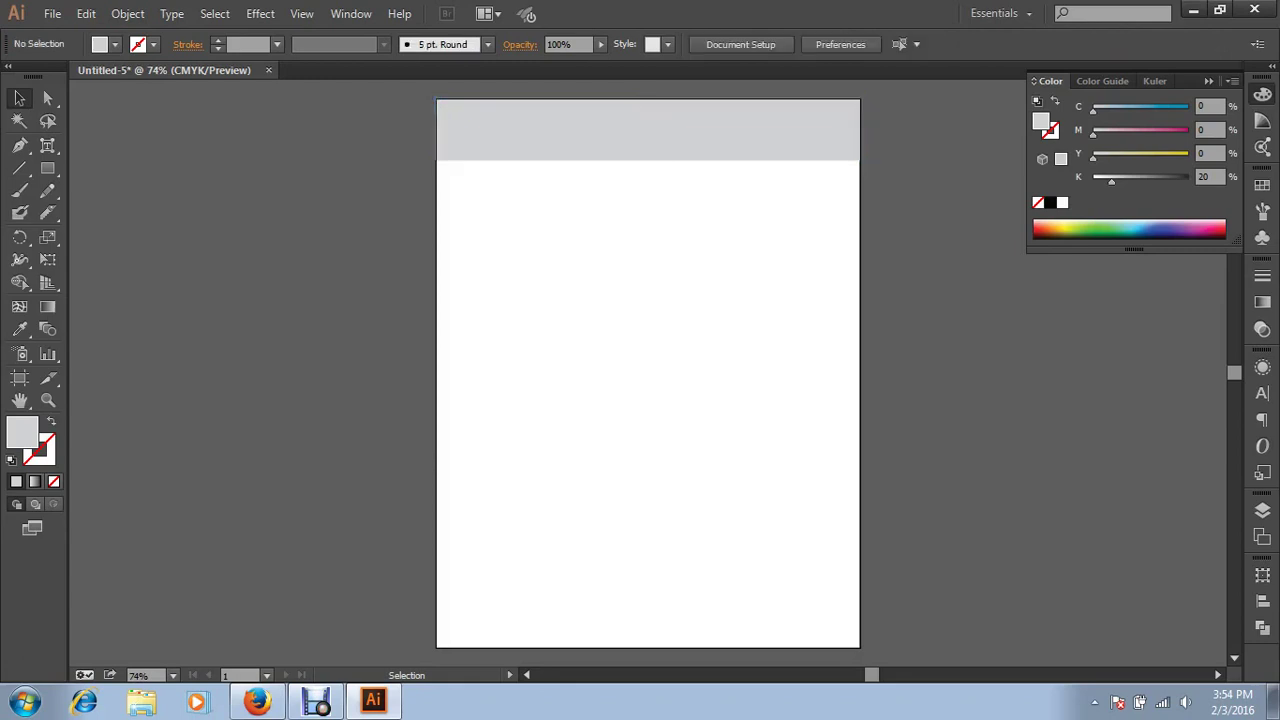
Drag the band's top edge down to make a thin strip about 0.095 in tall
left_click(647, 129)
key("a")
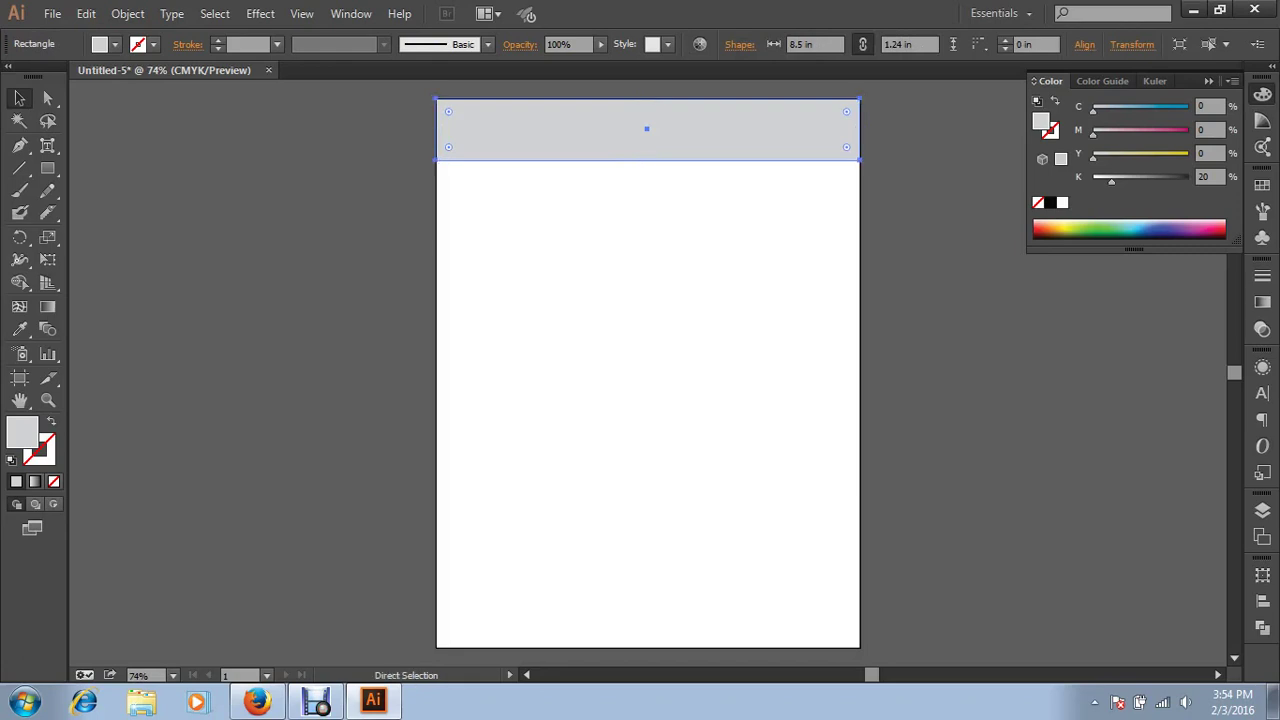
key("v")
left_click_drag(647, 98, 647, 157)
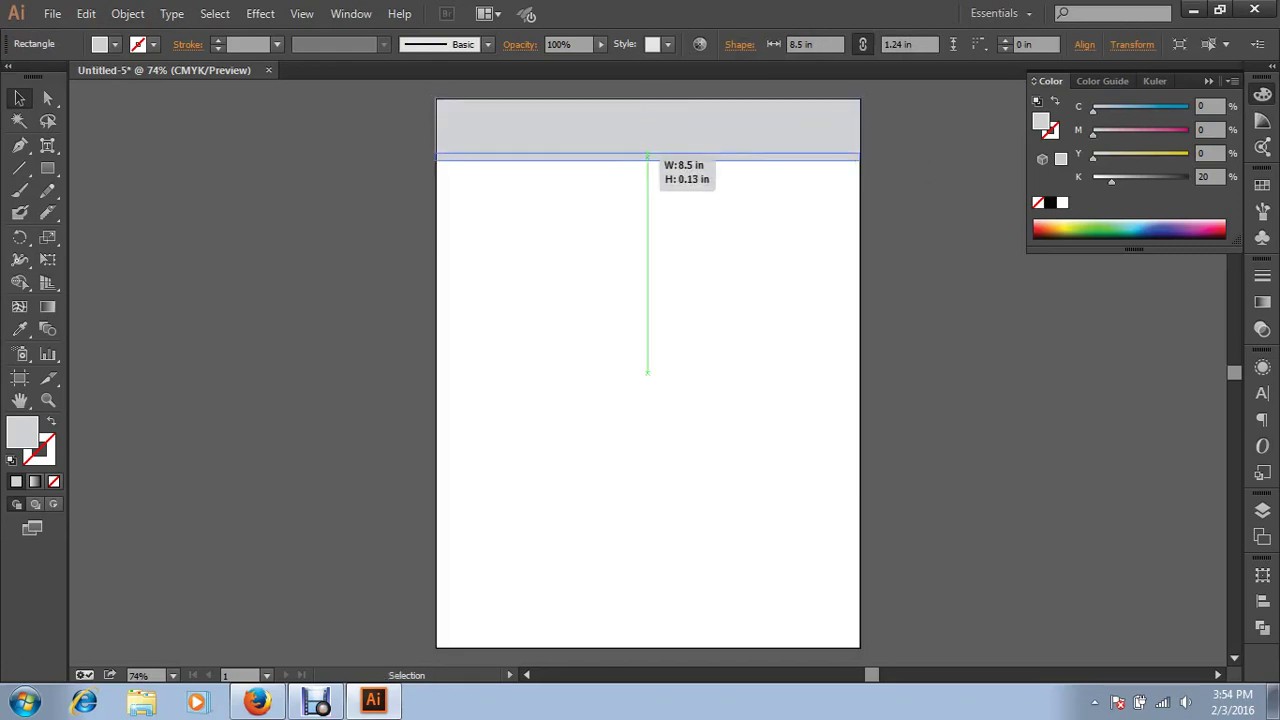
left_click_drag(647, 157, 647, 157)
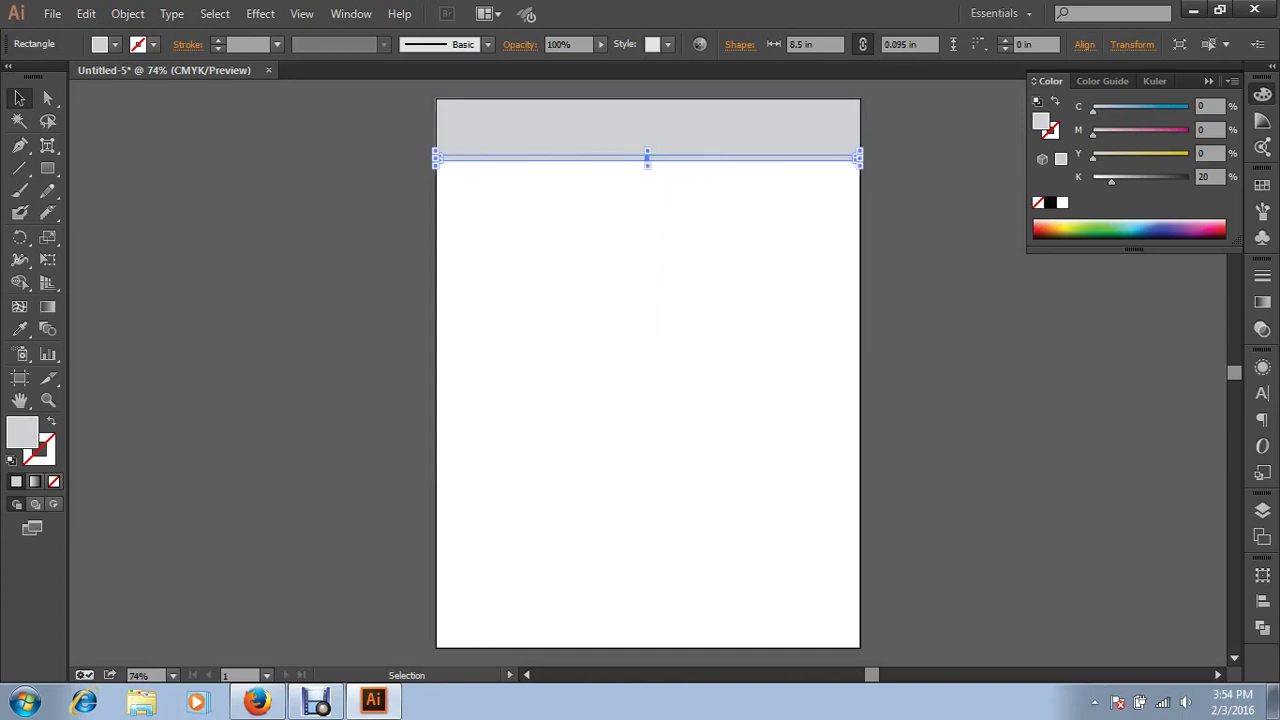
Fill the strip with 60% black, deselect it, and zoom in on the page top
left_click(1204, 176)
type("60")
key("Return")
key("ctrl+shift+a")
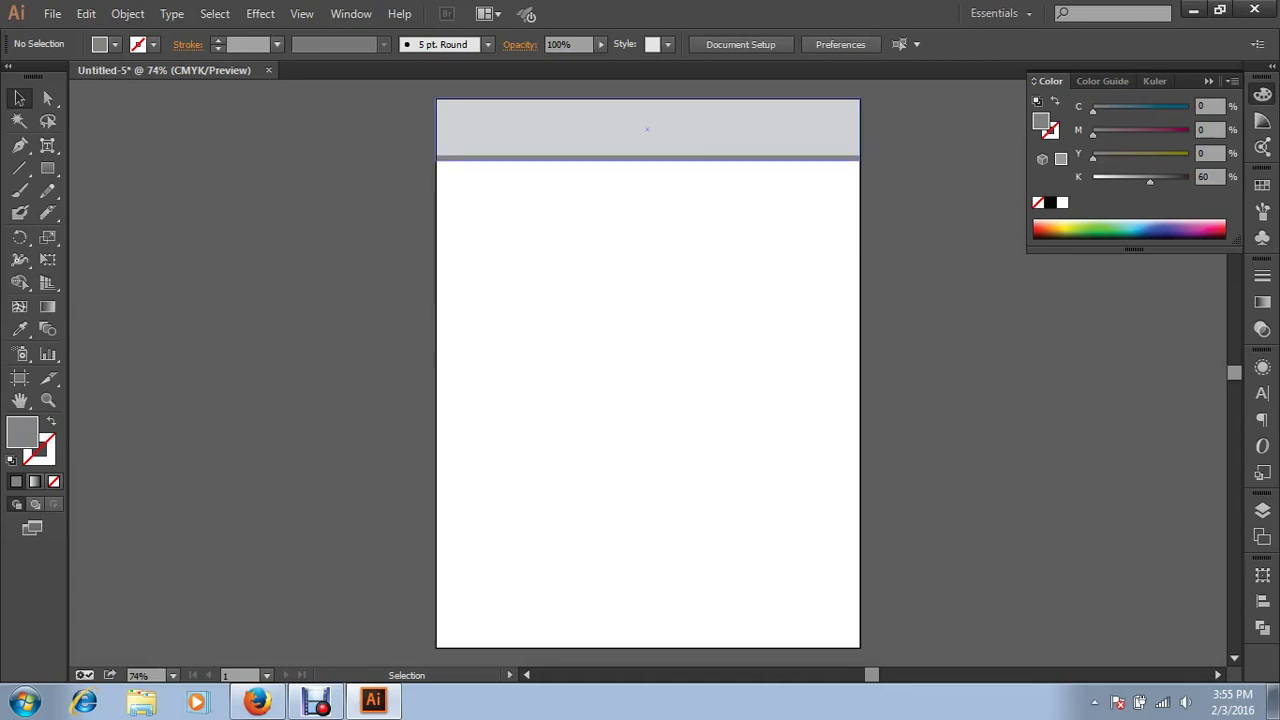
scroll(647, 380, "up", 1)
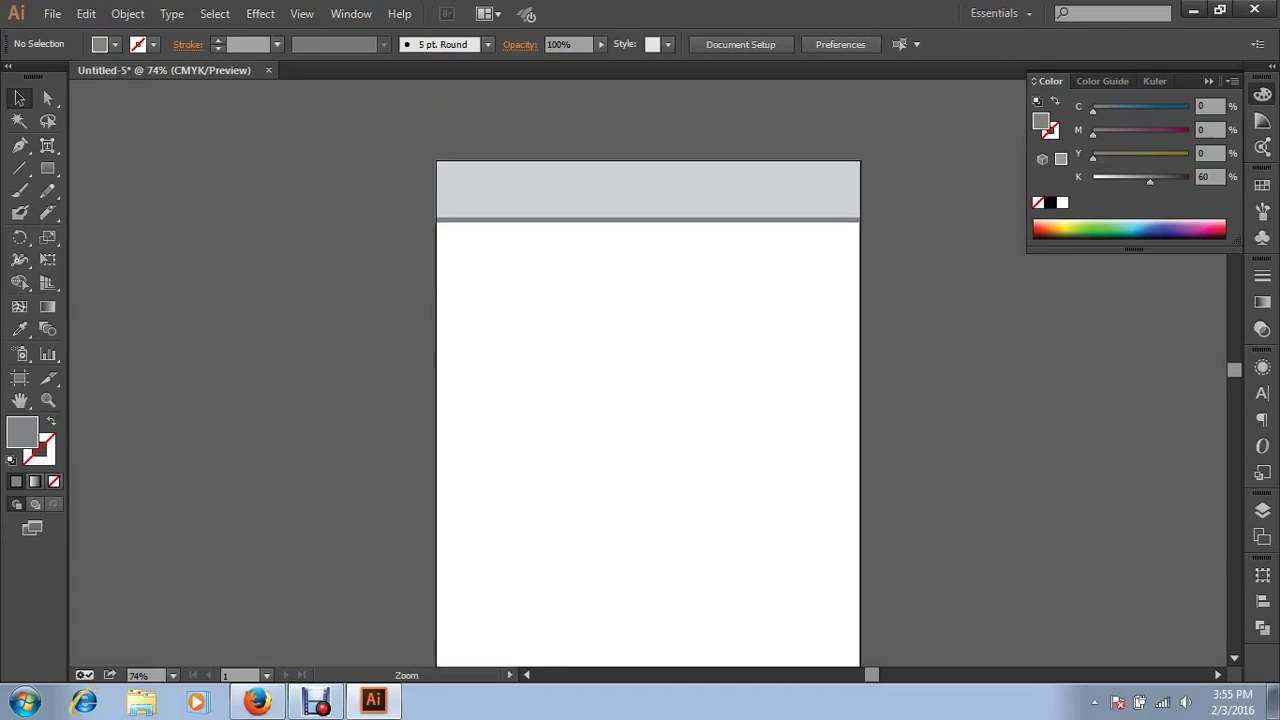
left_click_drag(389, 234, 985, 434)
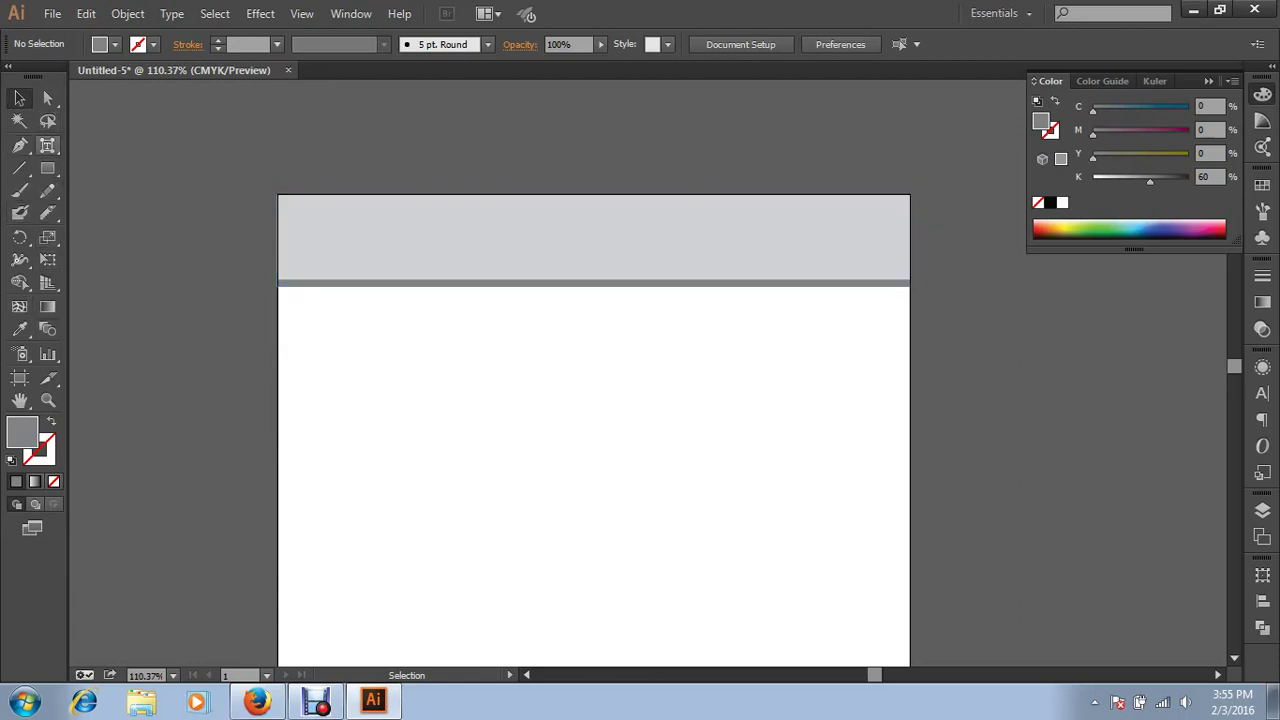
Create a text object on the artboard reading '2016', correcting typos
left_click_drag(48, 145, 130, 145)
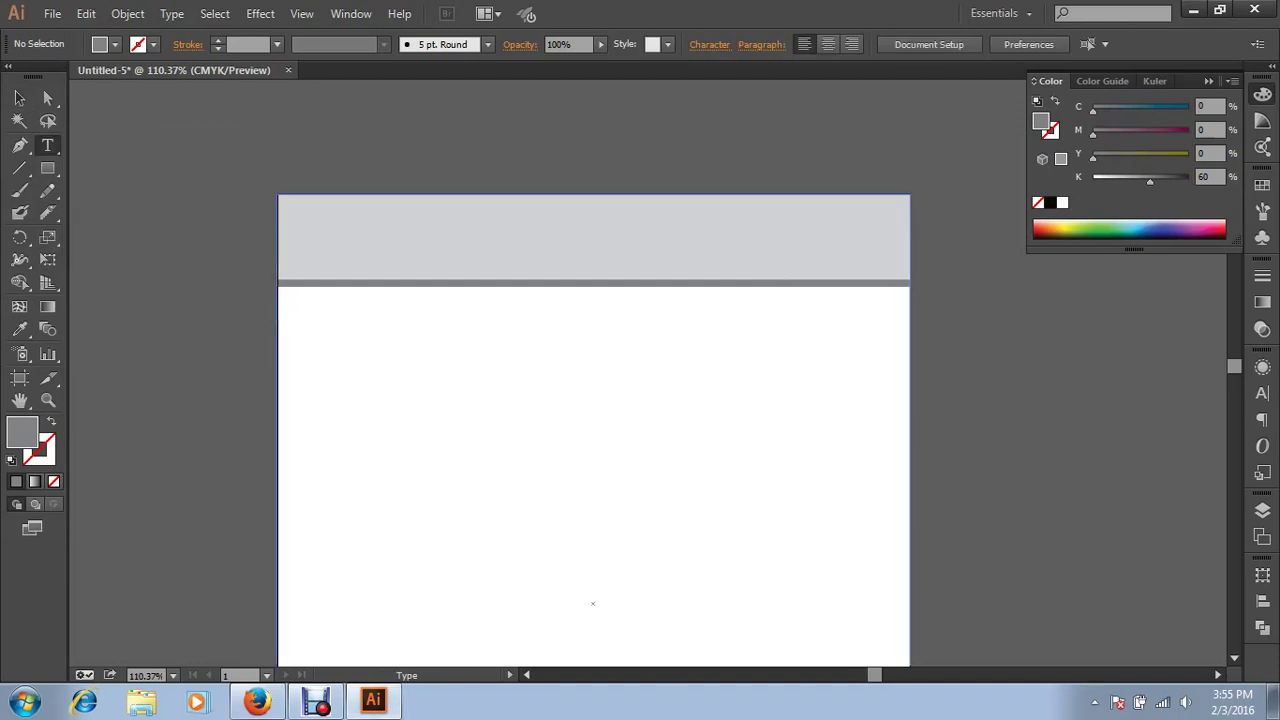
left_click(371, 375)
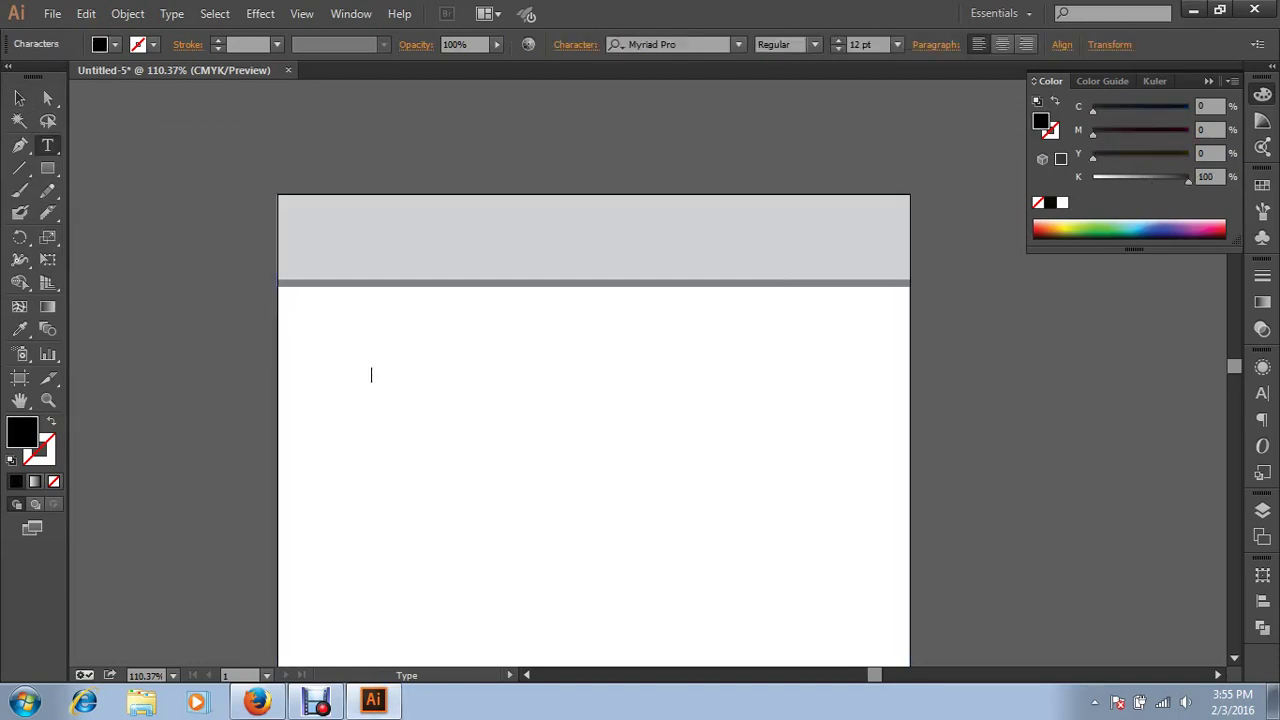
type("D")
key("BackSpace")
type("200")
key("BackSpace")
type("16")
Move the 2016 text to the grey header's right end and enlarge it to about 37.5 pt
left_click(19, 97)
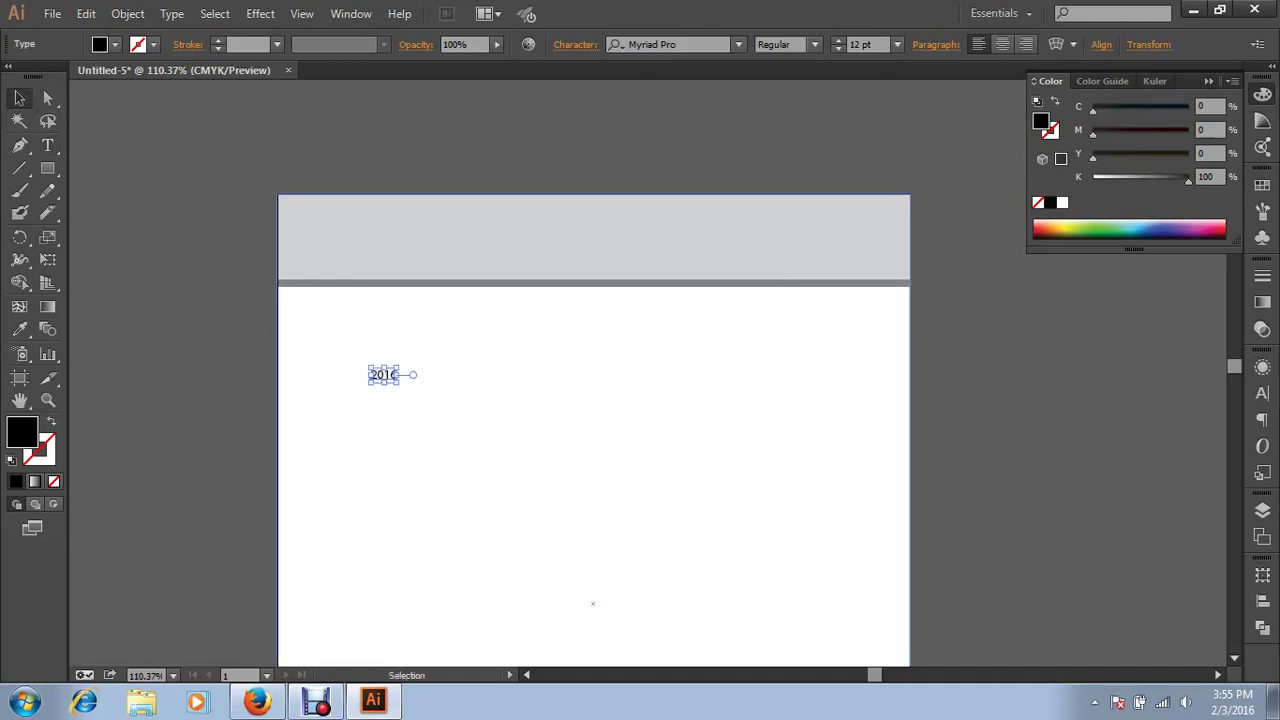
left_click_drag(383, 375, 833, 237)
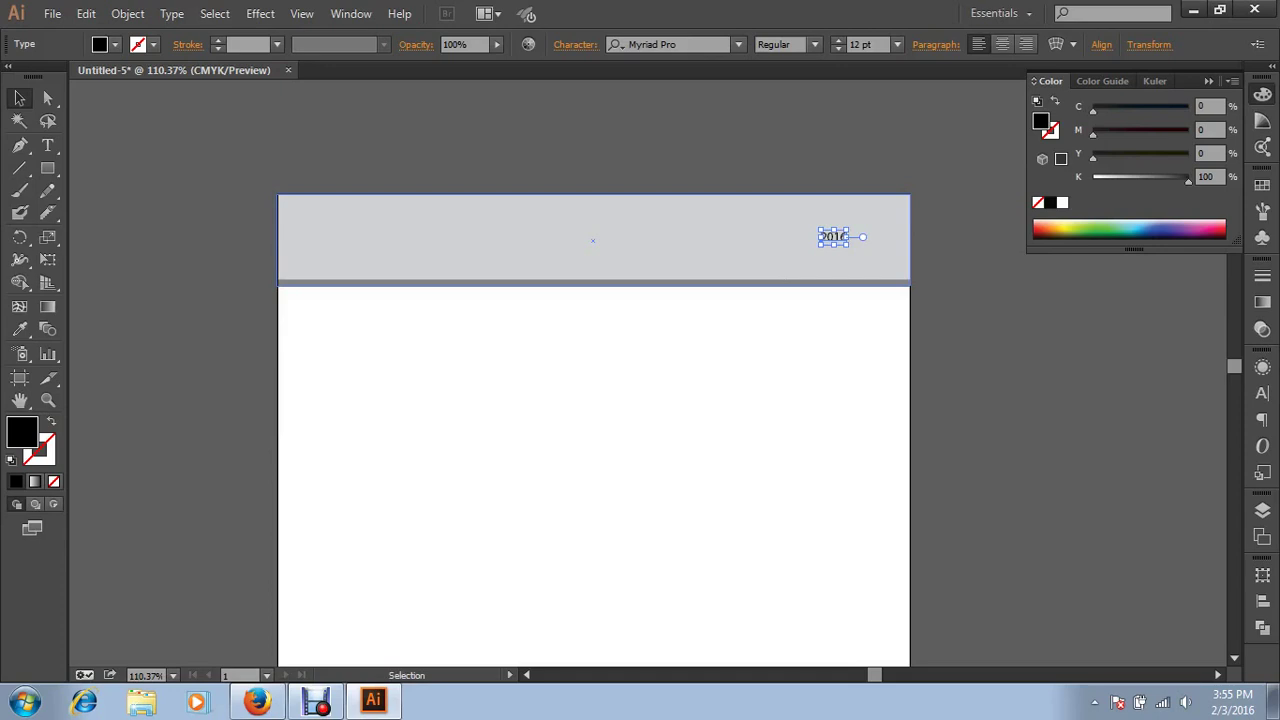
left_click_drag(818, 237, 872, 216)
left_click(592, 602, "shift")
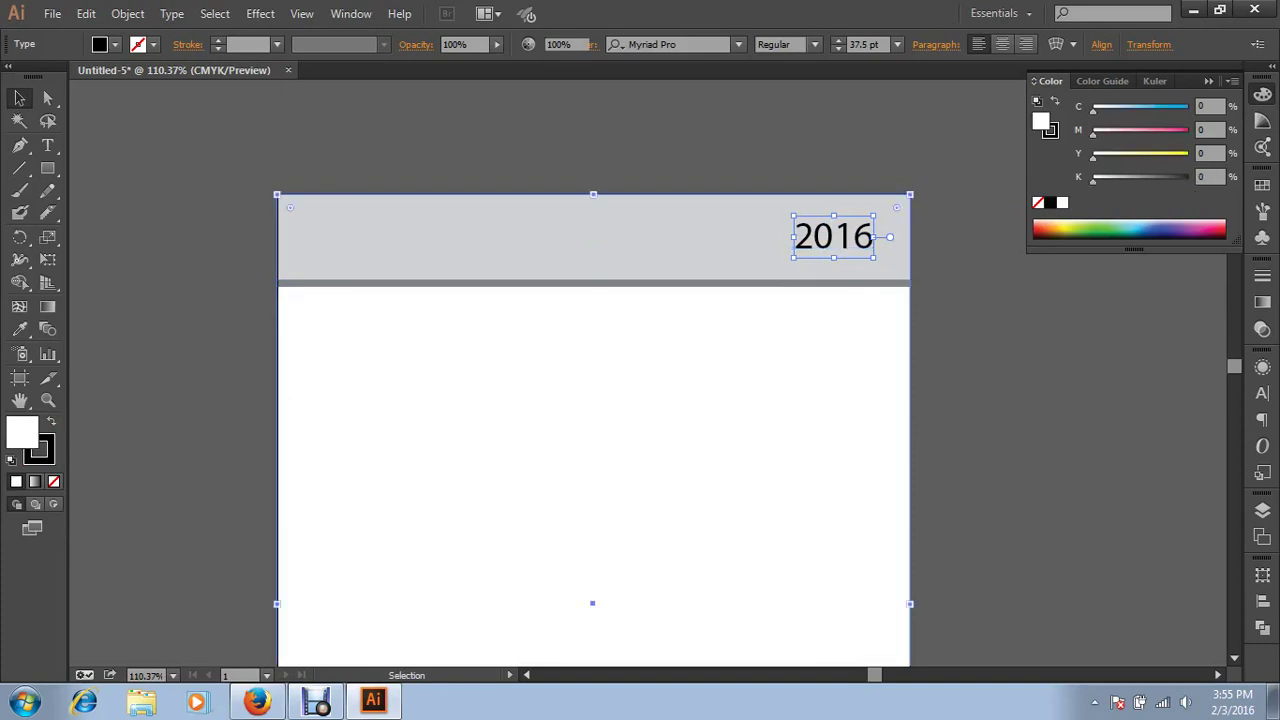
left_click(834, 236, "shift")
key("ctrl+shift+a")
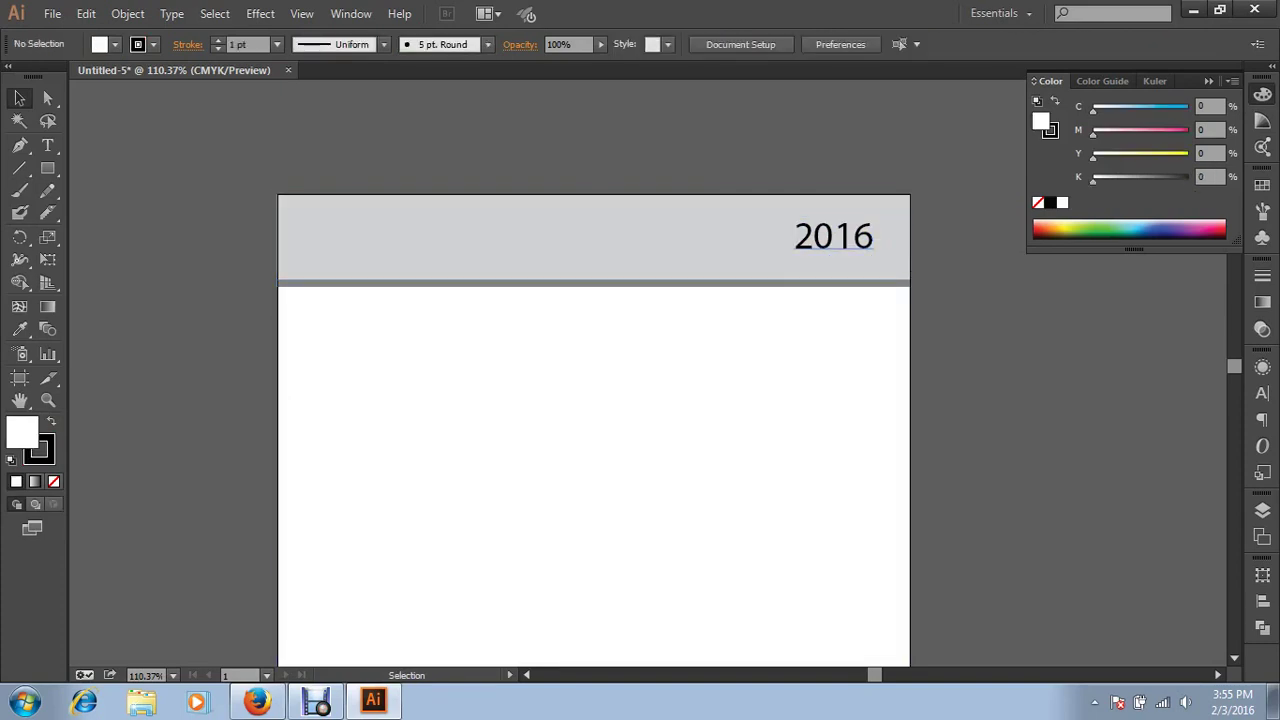
left_click(834, 238)
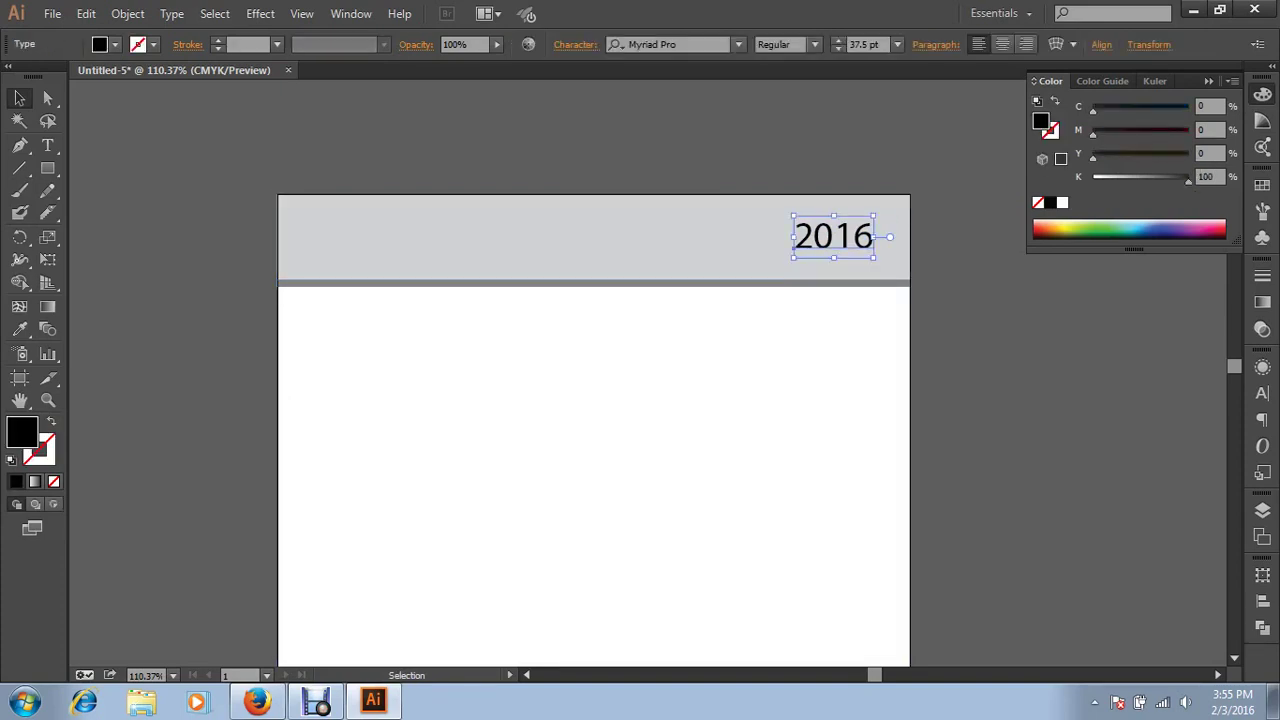
Change the 2016 text's font to Segoe Print in the Character panel
key("a")
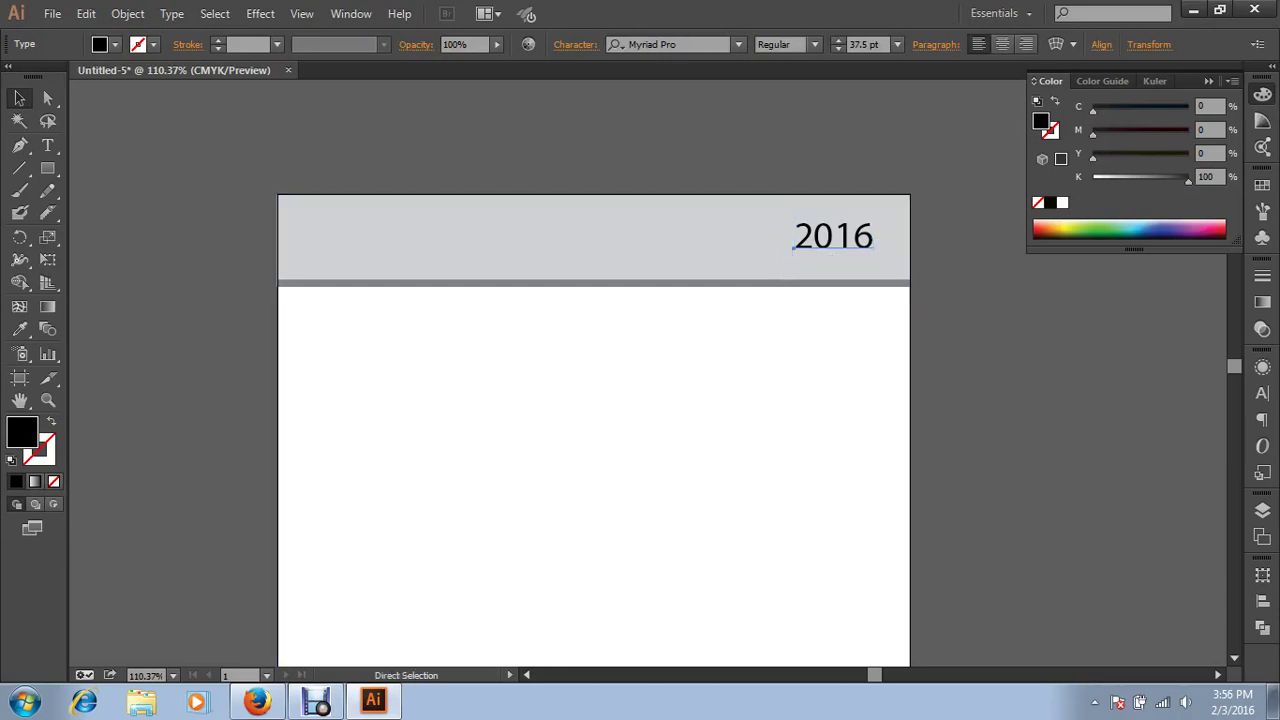
key("ctrl+t")
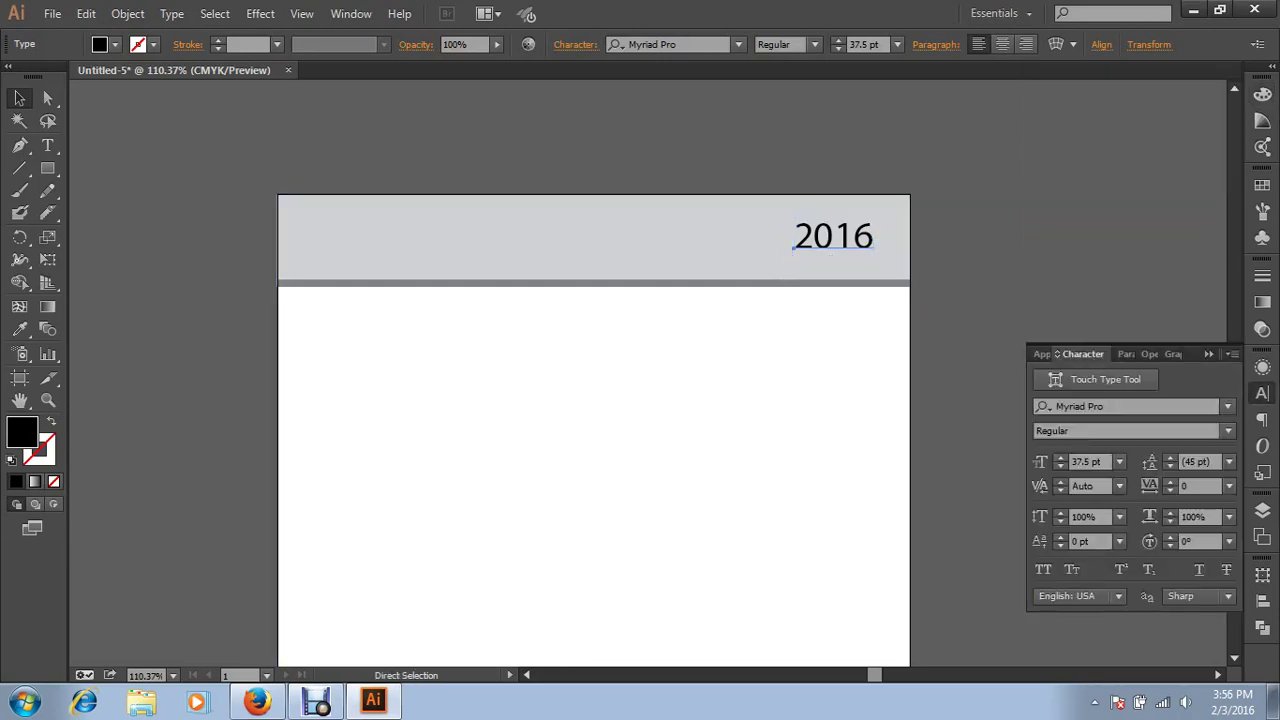
left_click(1080, 406)
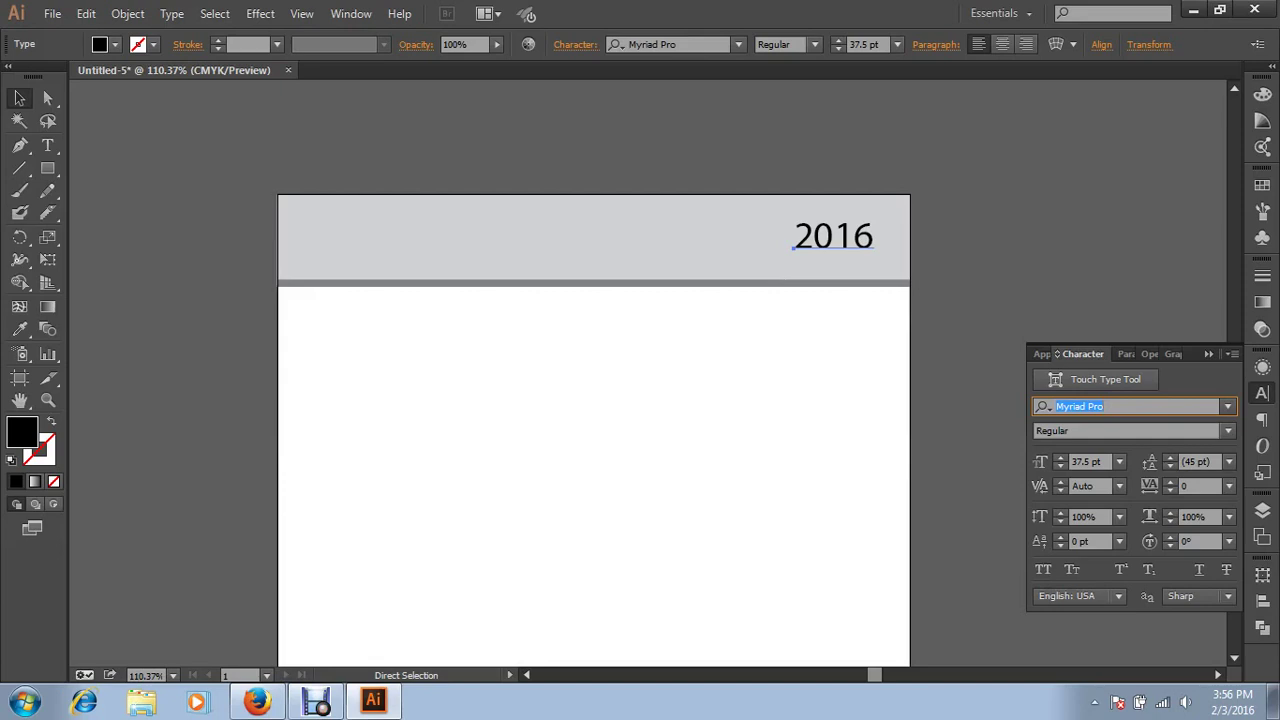
key("Down")
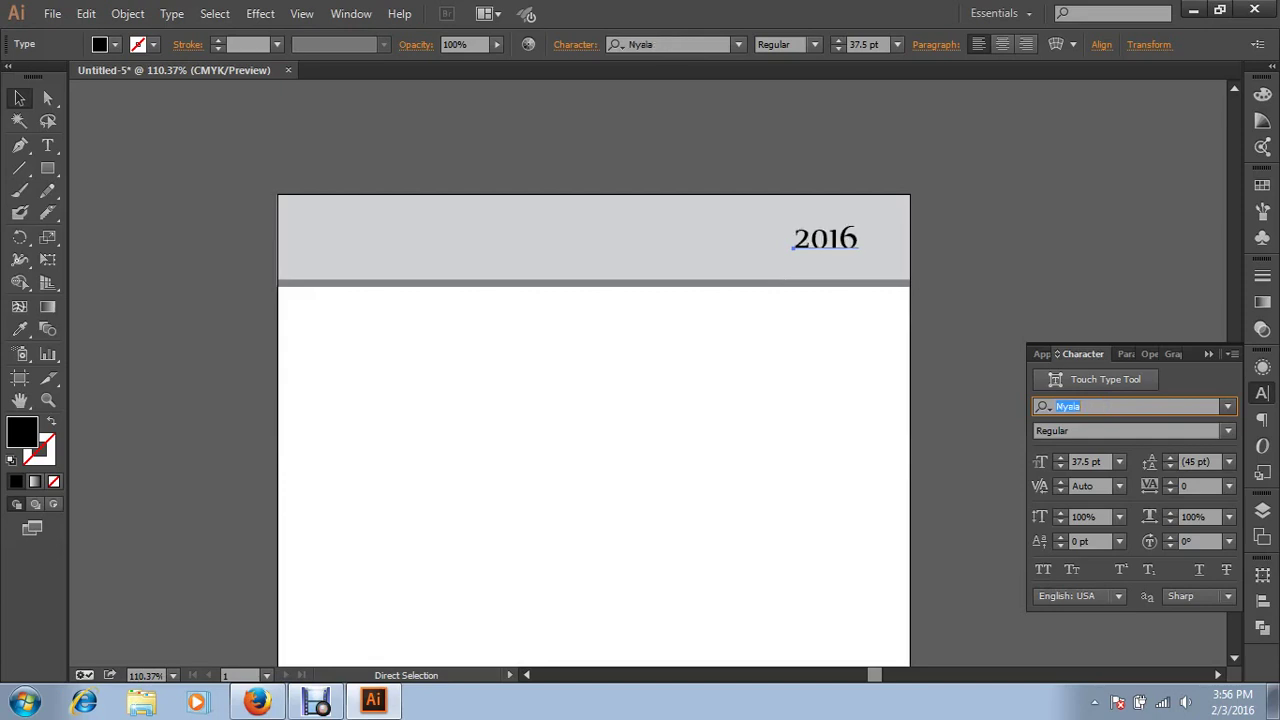
key("Down")
key("Down")
key("Down")
key("Down")
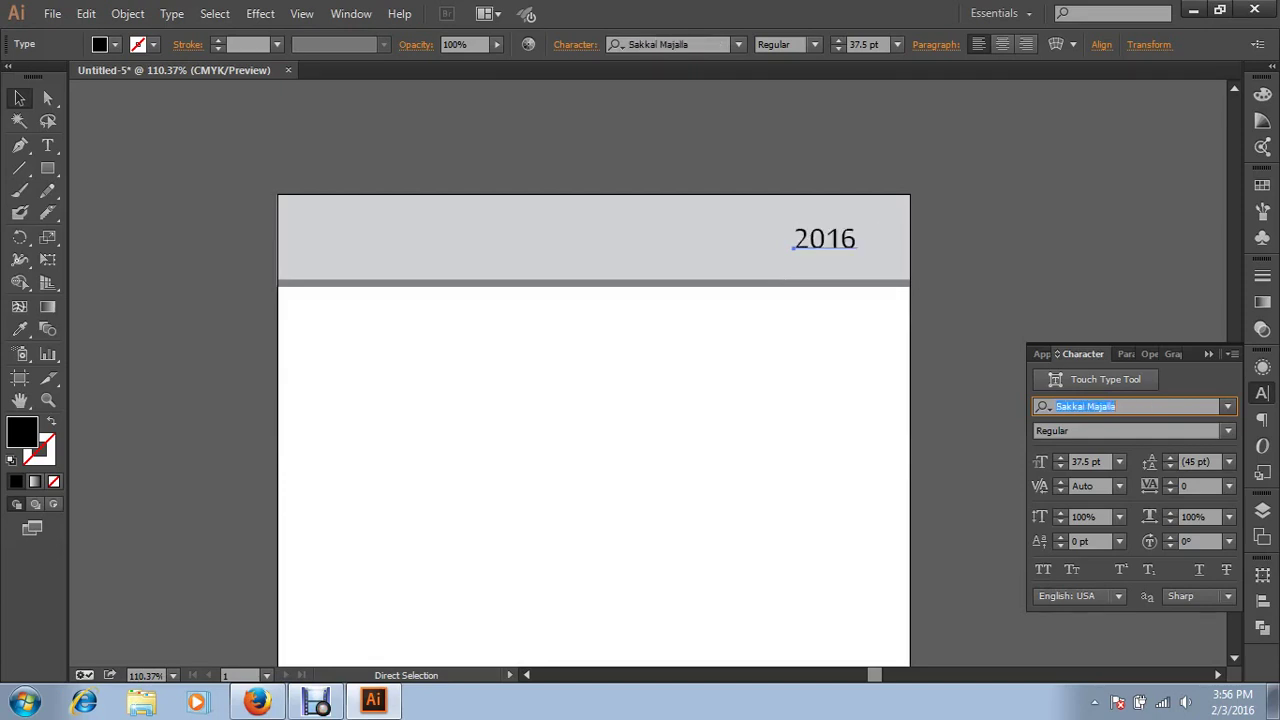
key("Down")
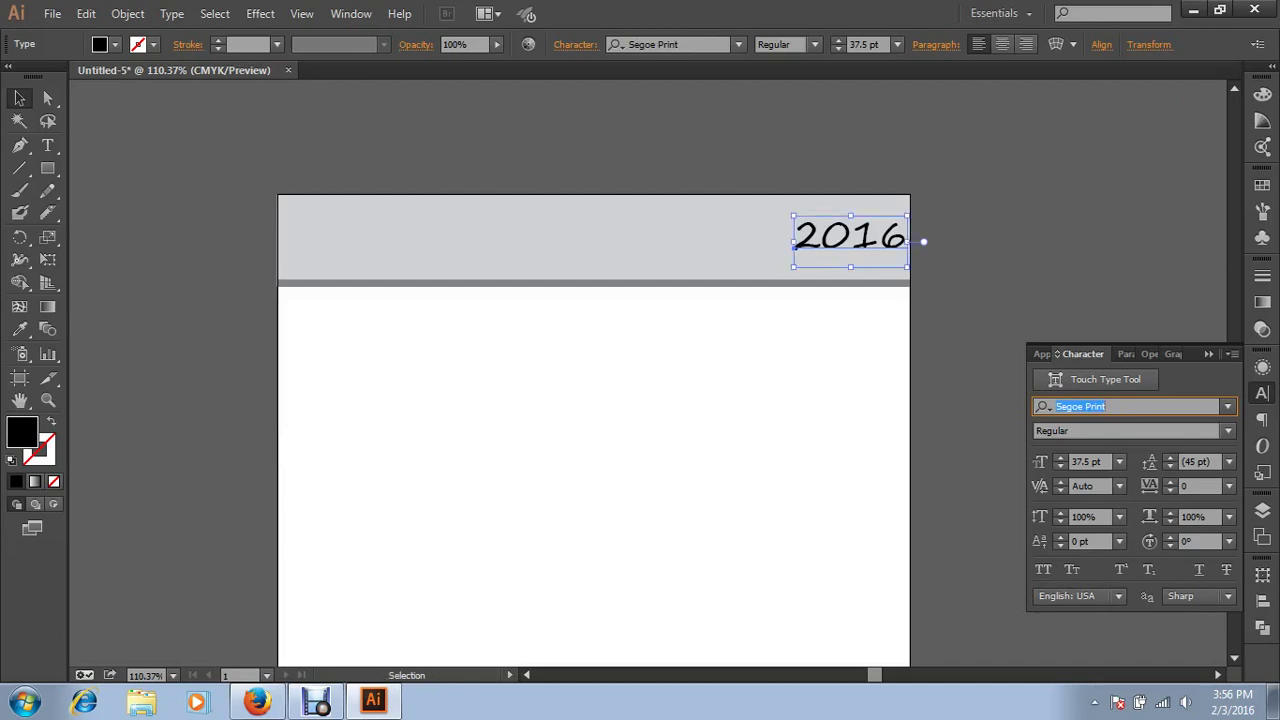
Nudge the 2016 text slightly left and down within the header band
left_click(920, 240)
left_click(850, 237)
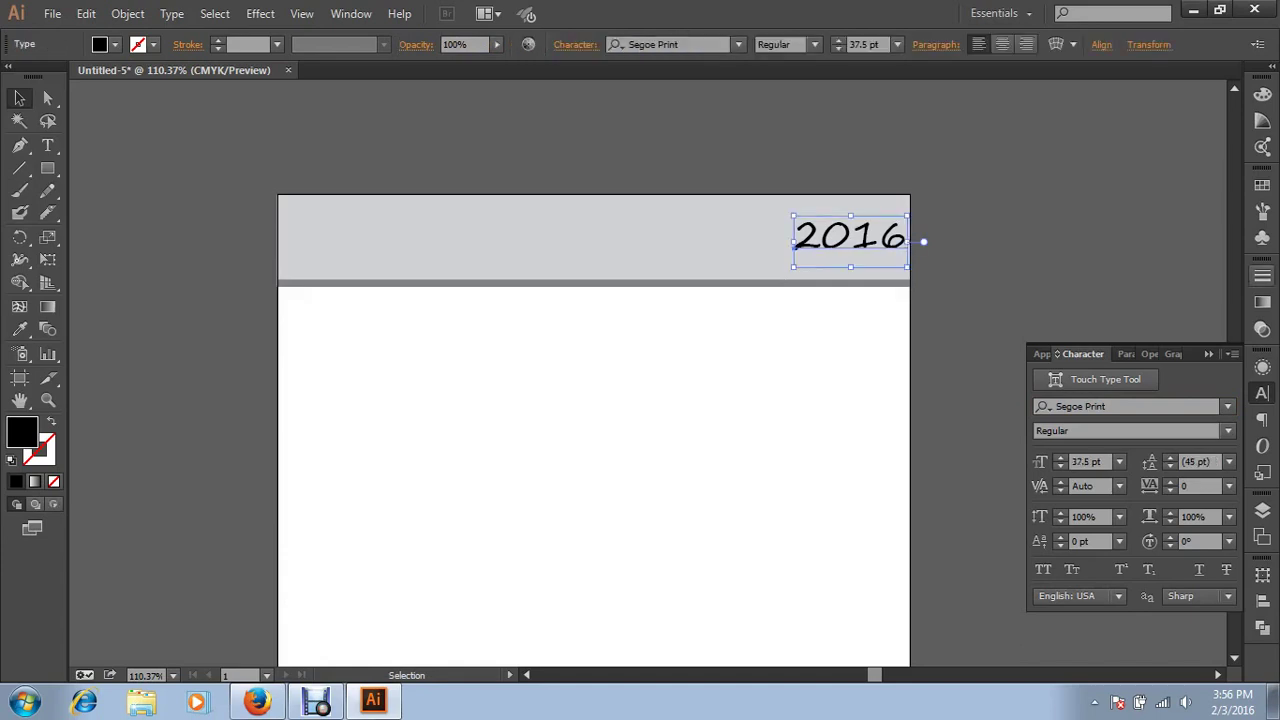
key("Left")
key("Left")
key("Left")
key("Left")
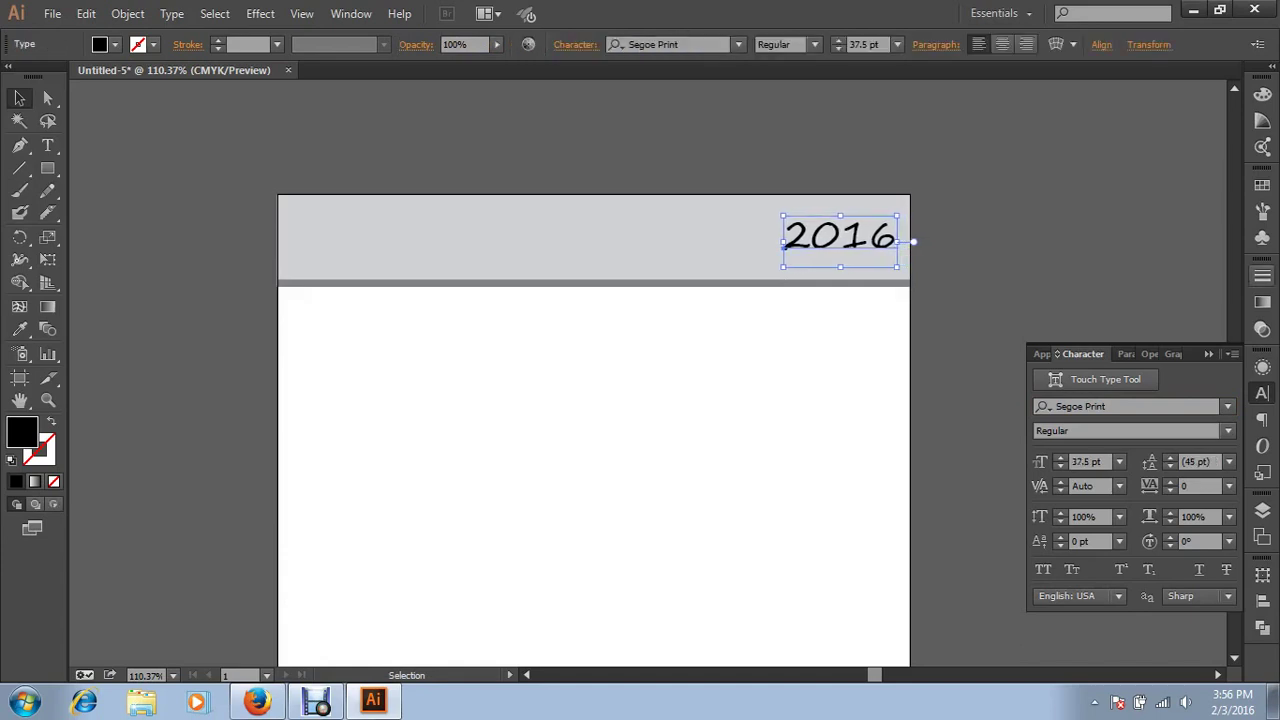
key("Left")
key("Left")
key("Left")
key("Left")
key("Left")
key("Left")
key("ctrl+shift+a")
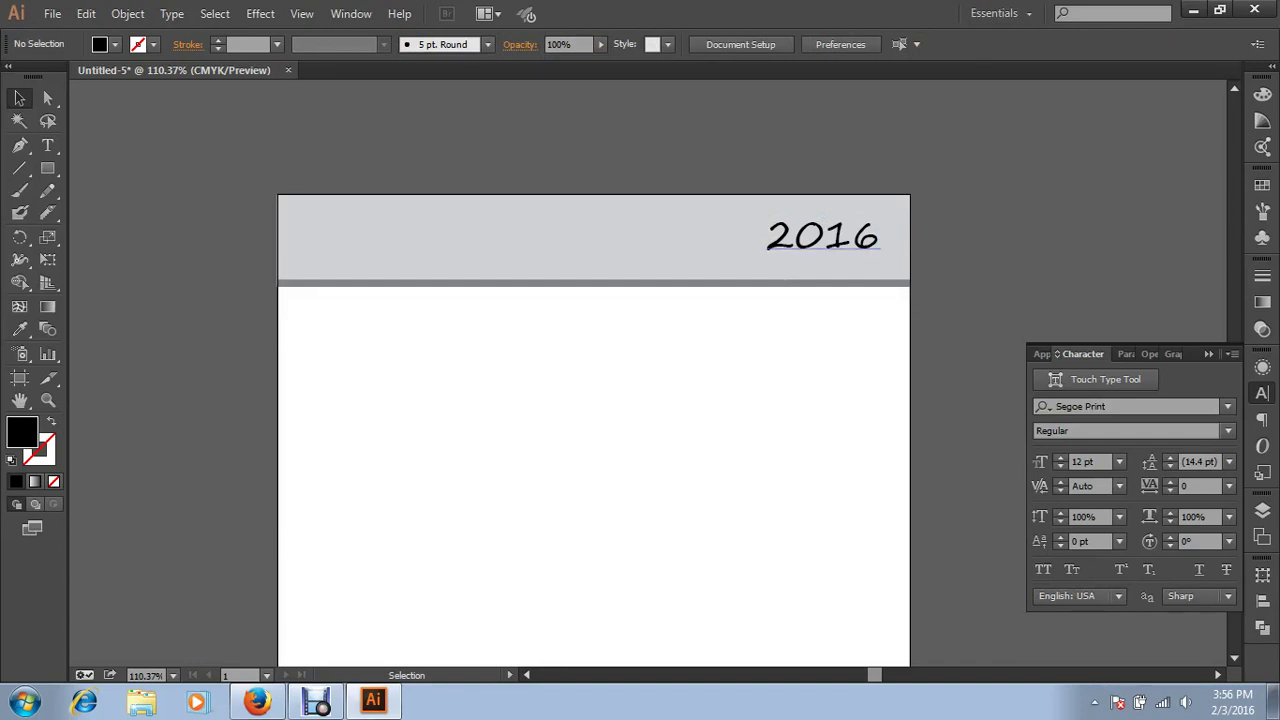
left_click(822, 238)
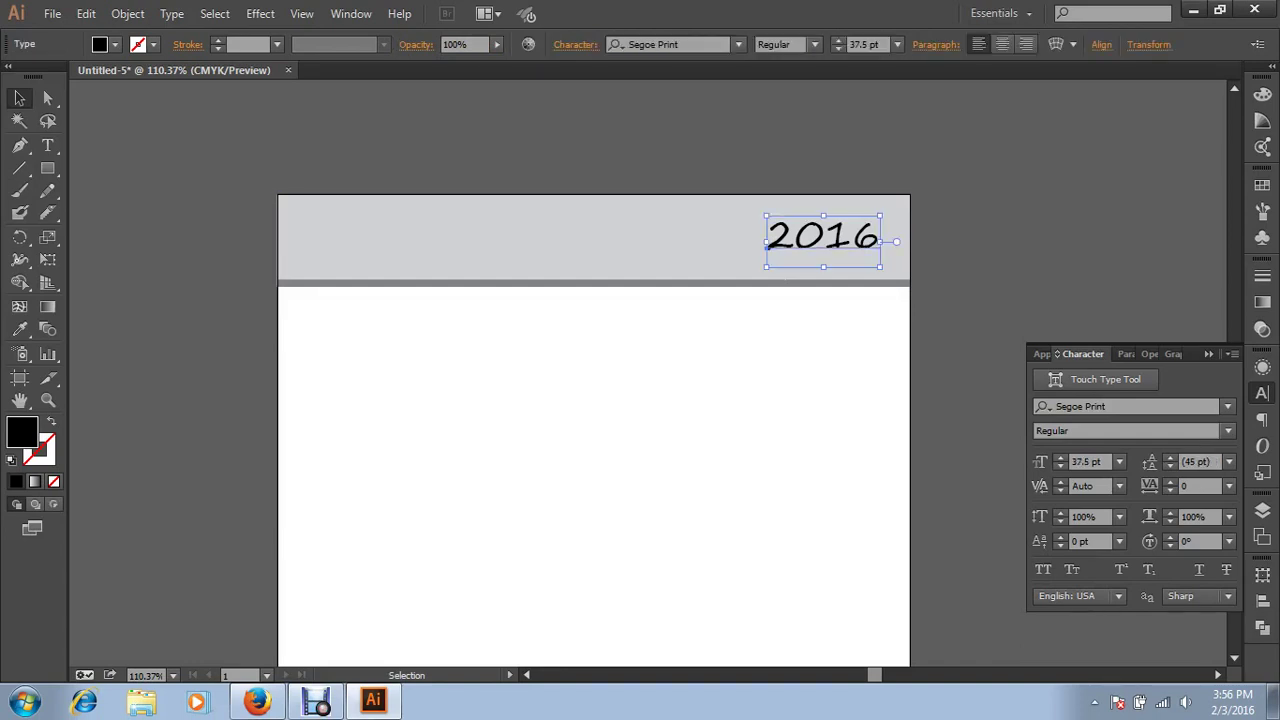
key("Down")
key("Down")
key("Down")
key("ctrl+shift+a")
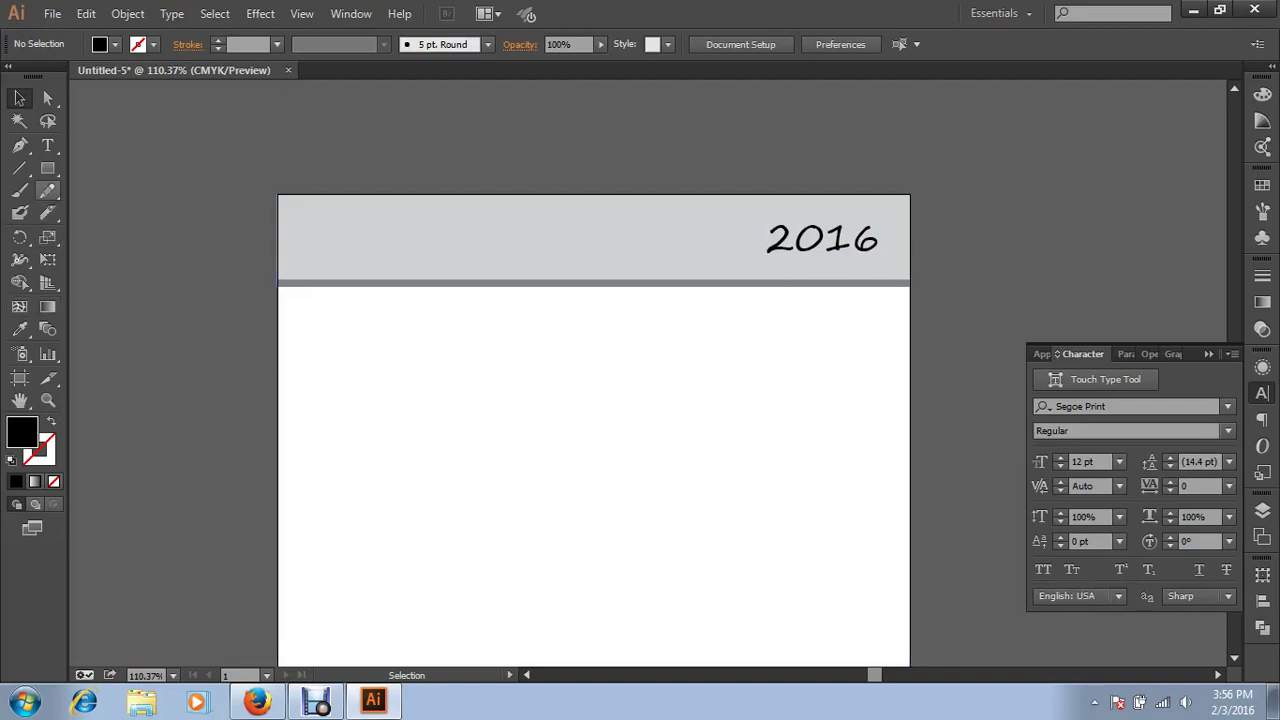
Draw a horizontal line across the page below the header and set its stroke weight
left_click(19, 168)
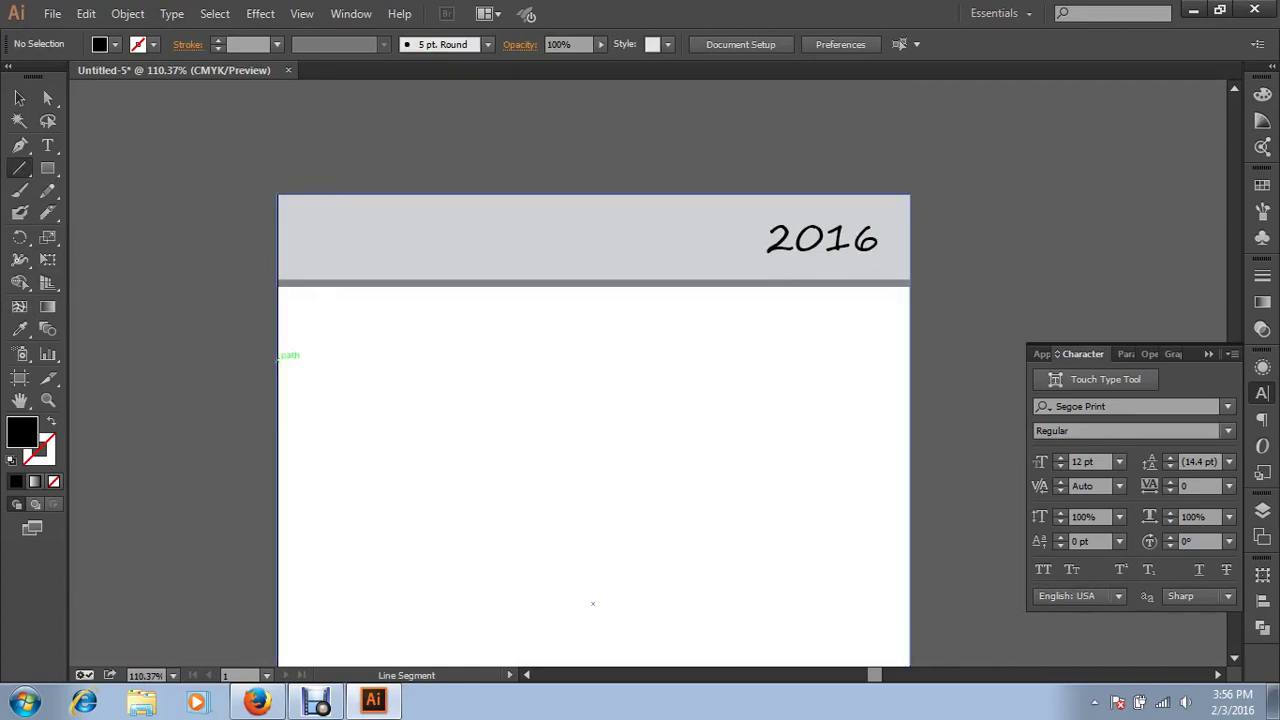
left_click_drag(278, 356, 910, 360)
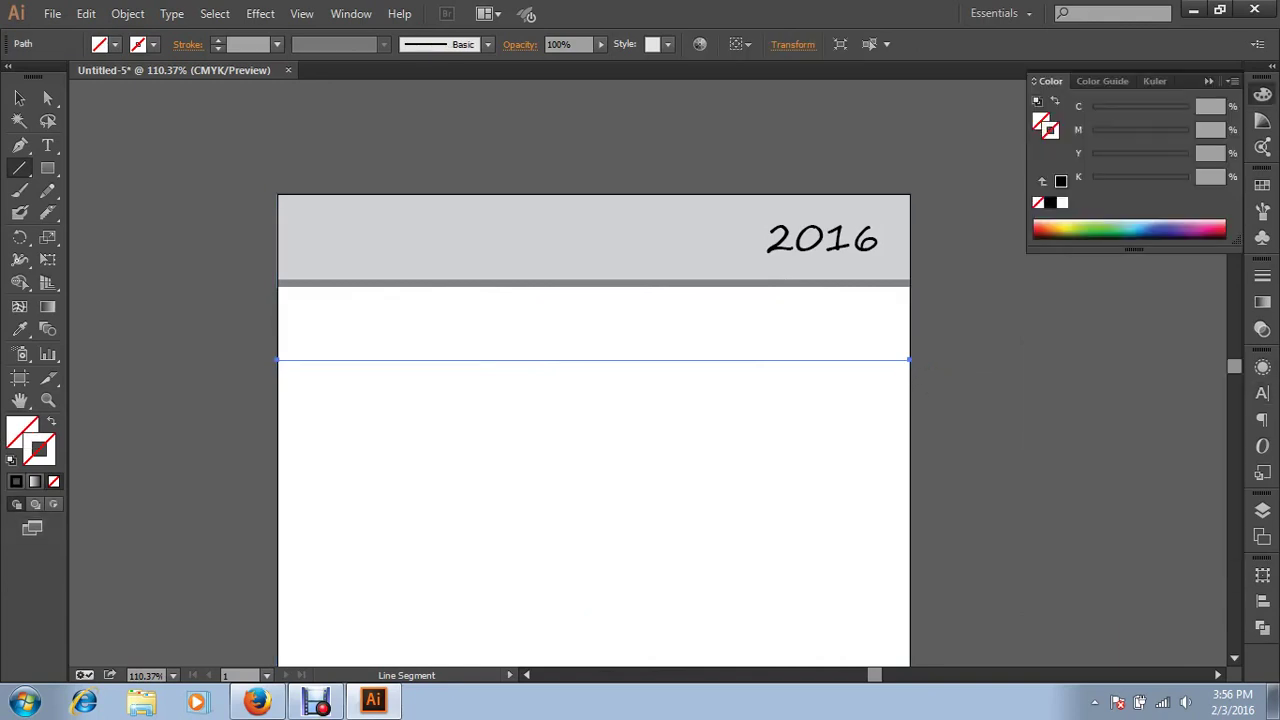
left_click(1262, 276)
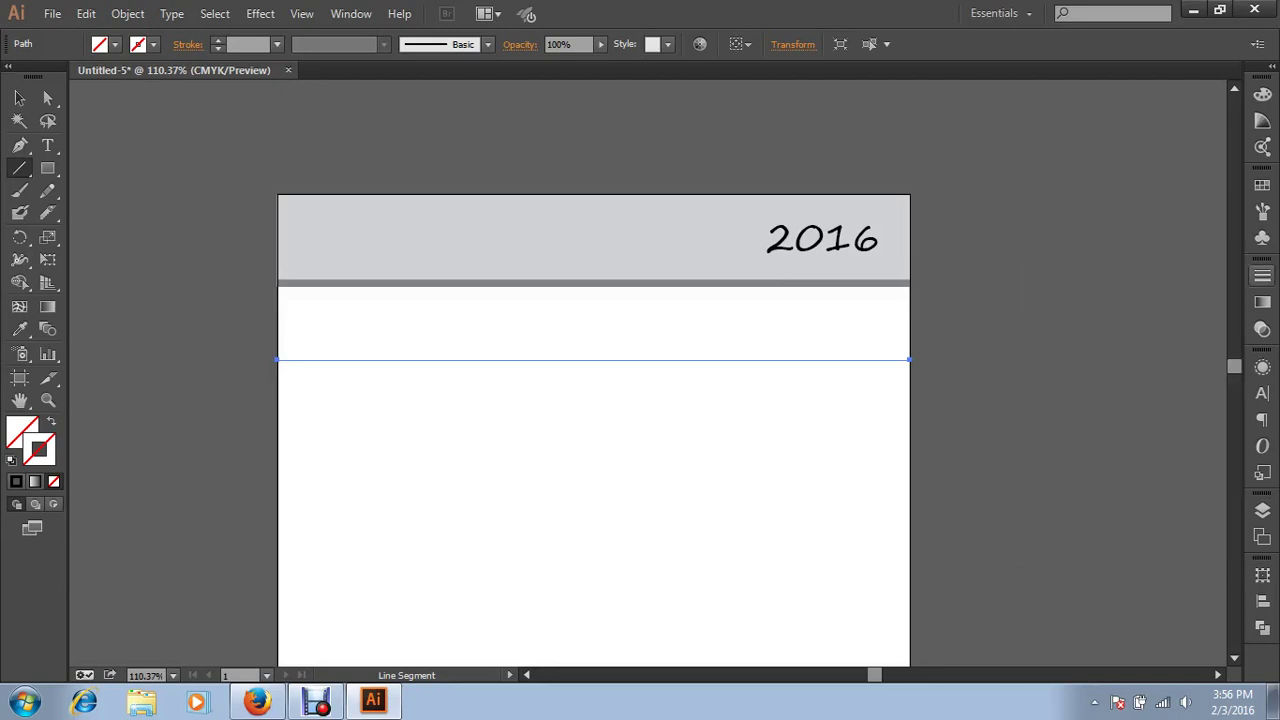
left_click(1130, 286)
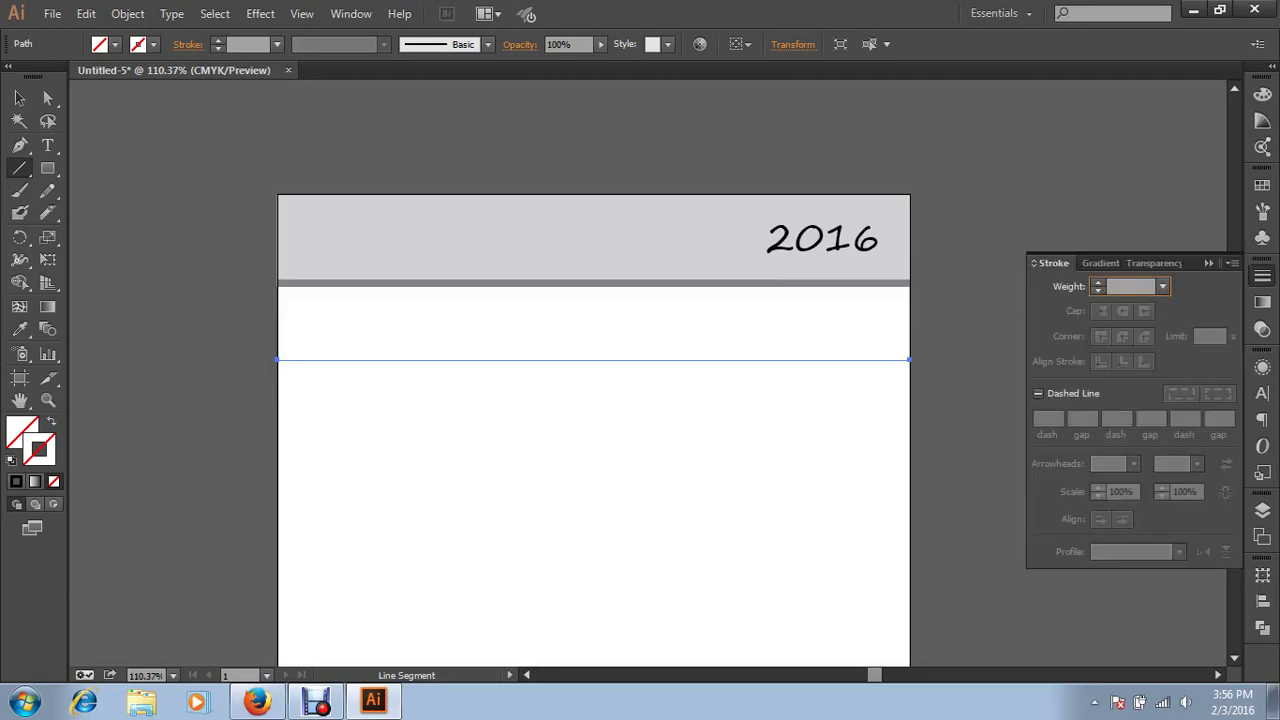
type("12")
key("Return")
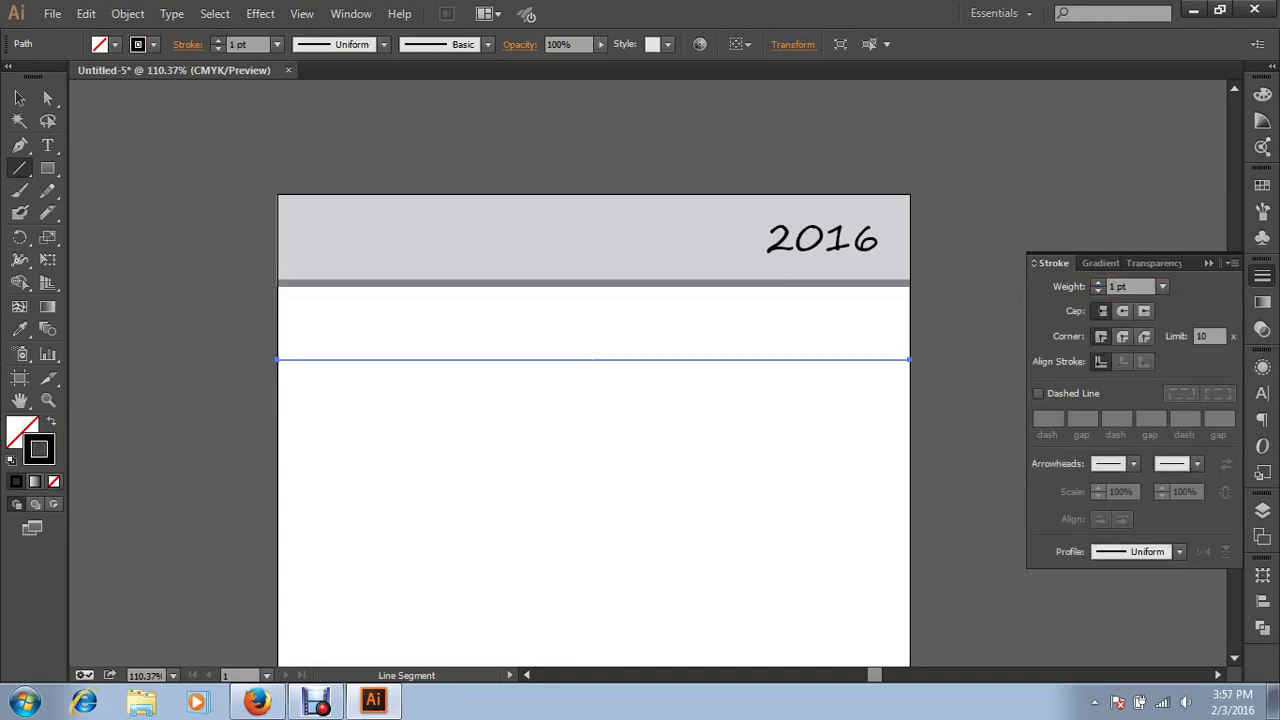
Zoom in to inspect the line beneath the header, then return the view to 100%
left_click(19, 97)
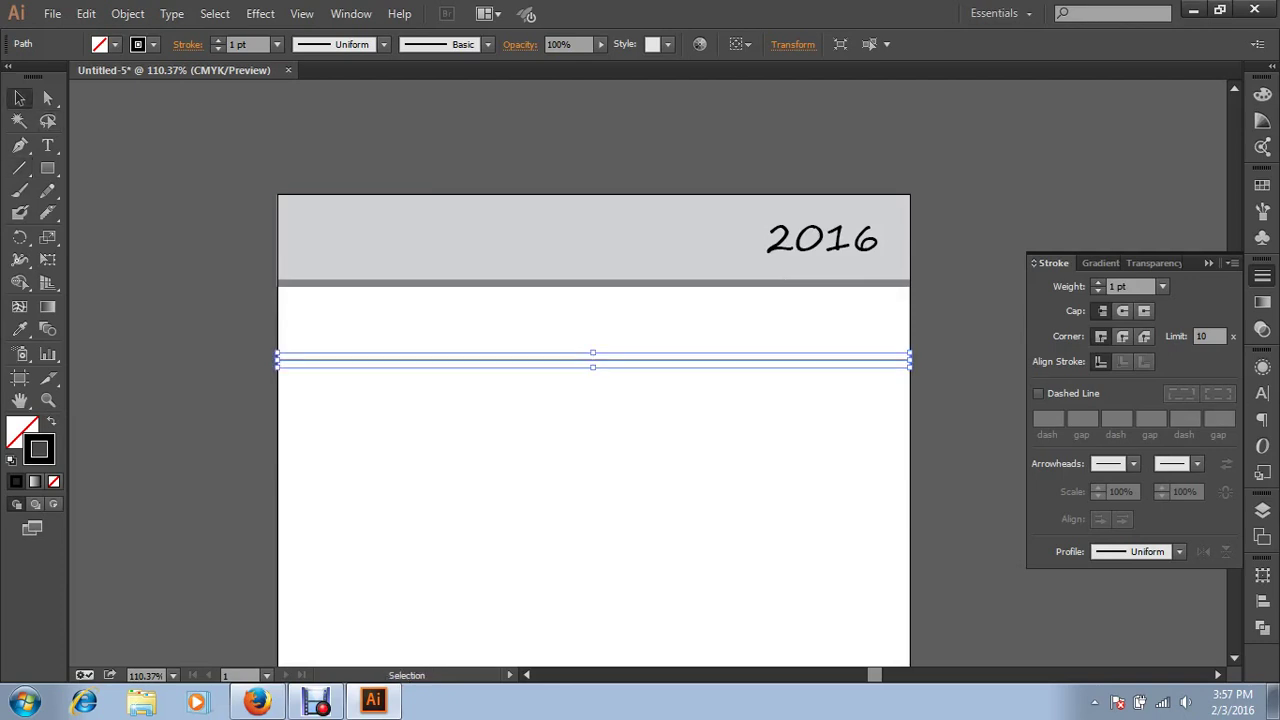
key("ctrl+shift+a")
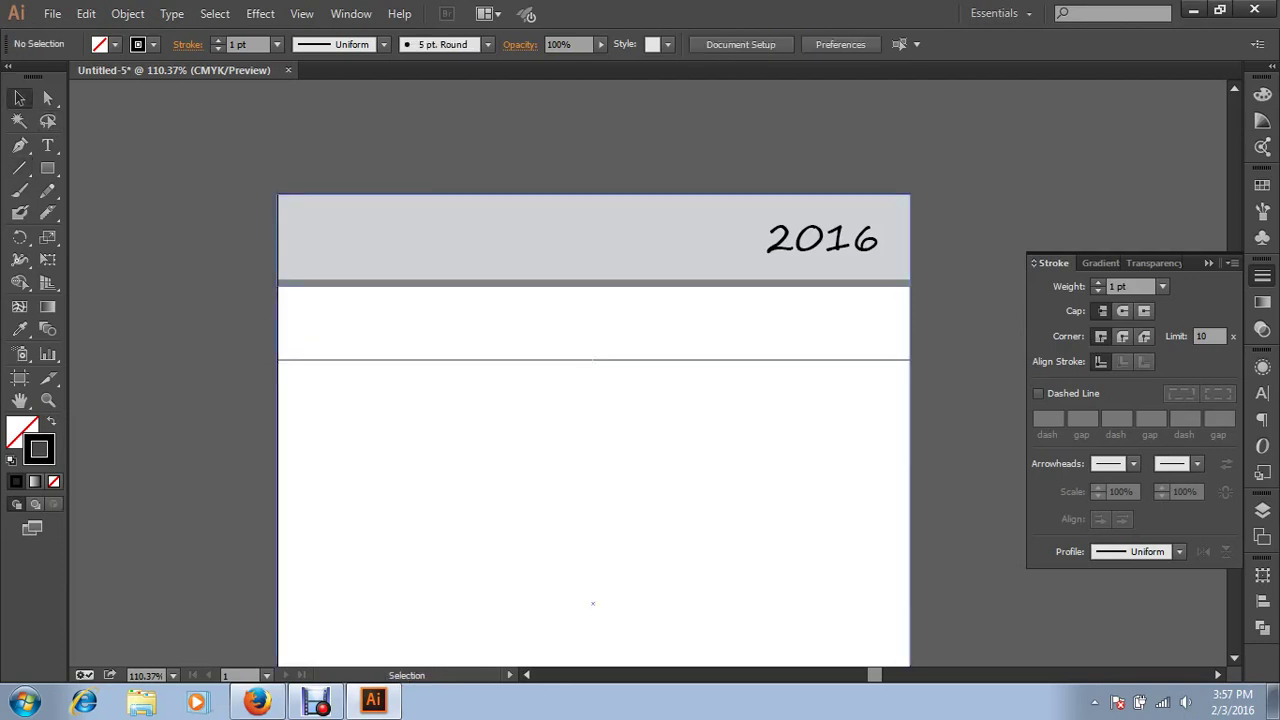
key("Tab")
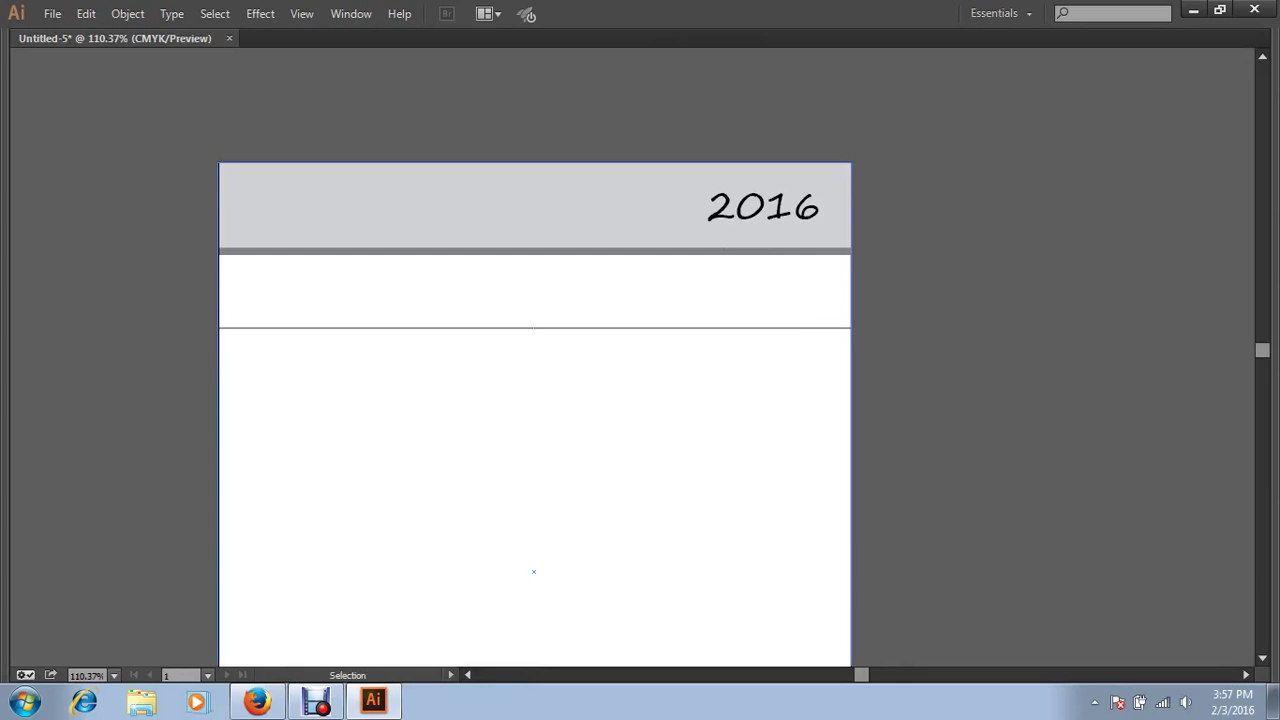
key("z")
left_click_drag(166, 290, 1055, 437)
key("h")
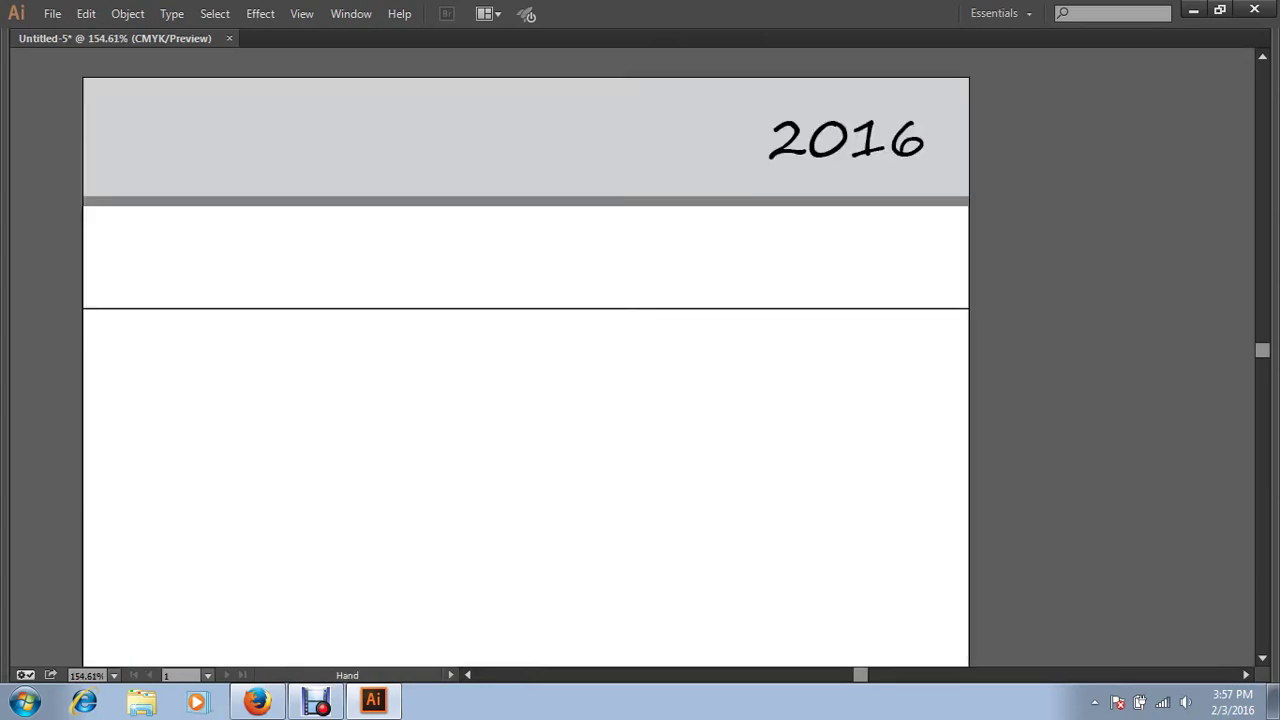
left_click_drag(600, 400, 883, 403)
left_click_drag(640, 400, 430, 432)
key("v")
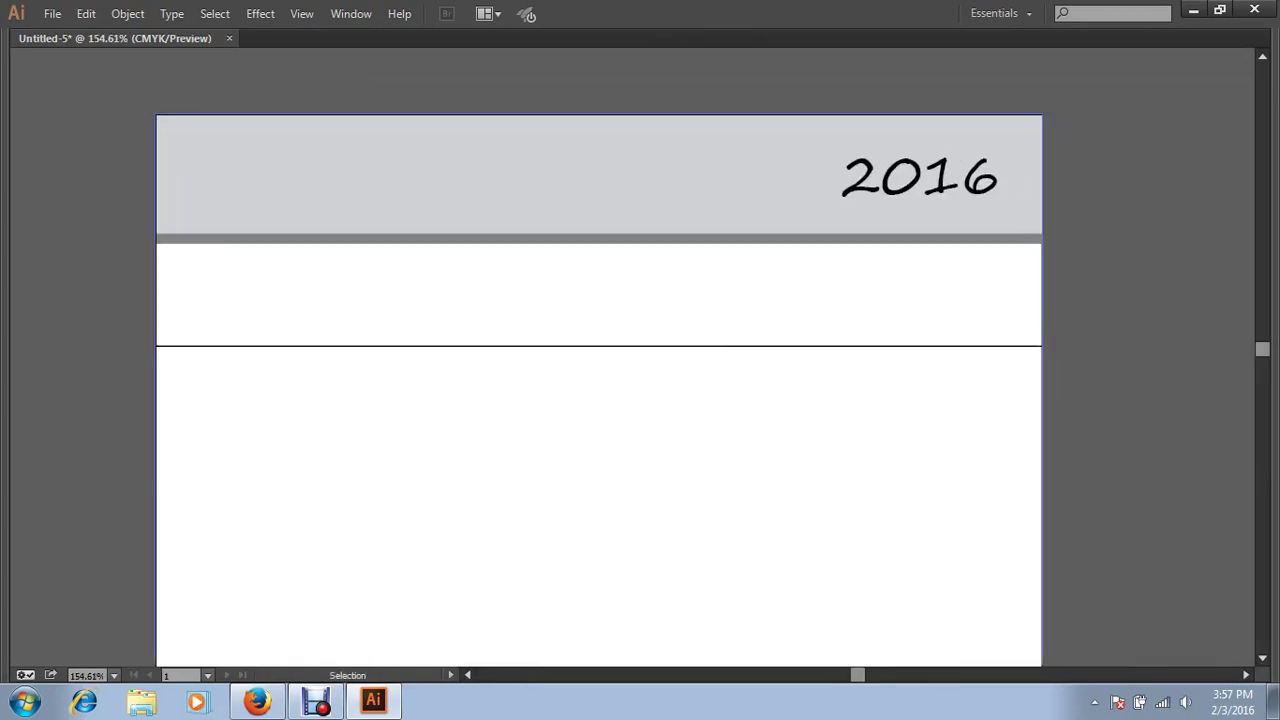
key("Tab")
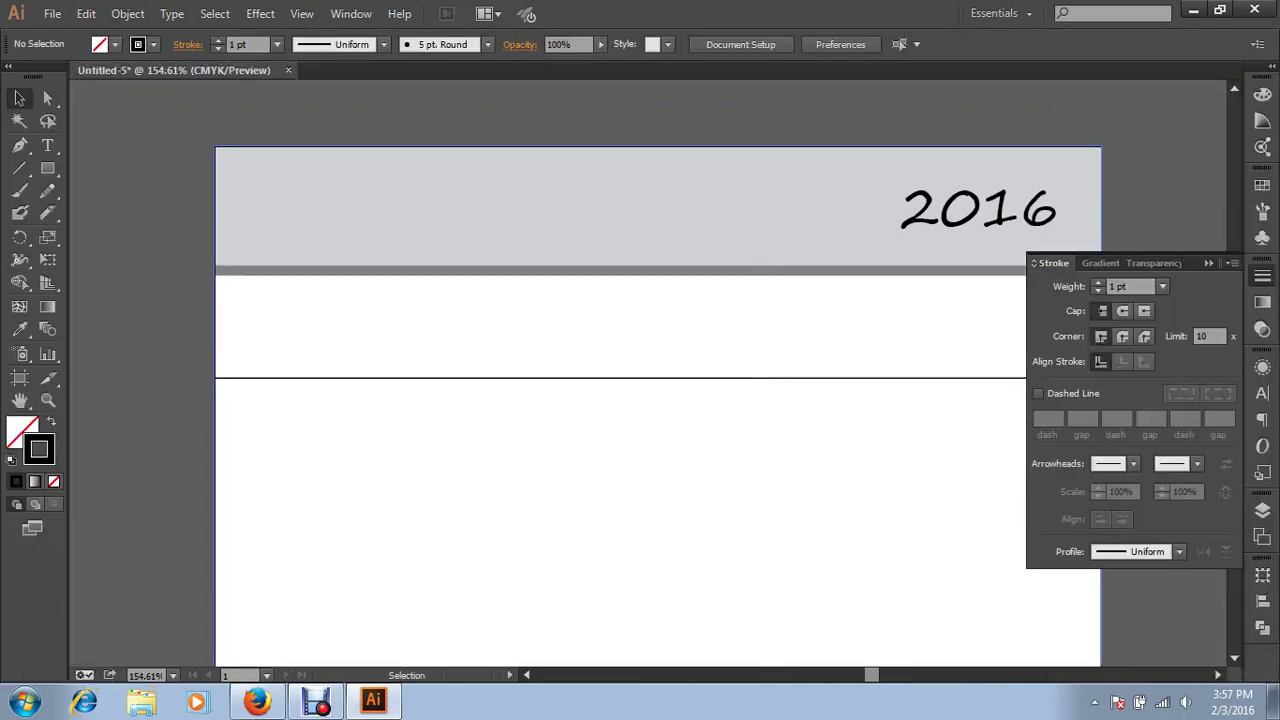
key("ctrl+1")
key("space")
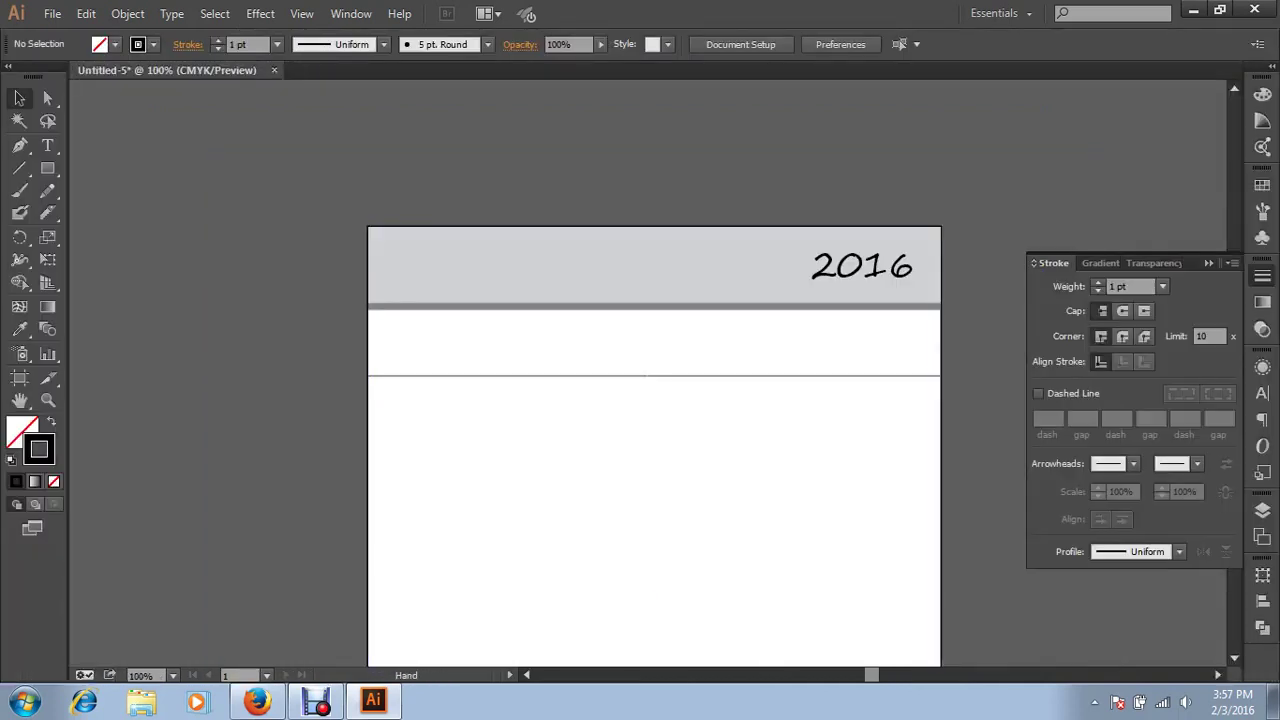
left_click_drag(640, 400, 567, 364)
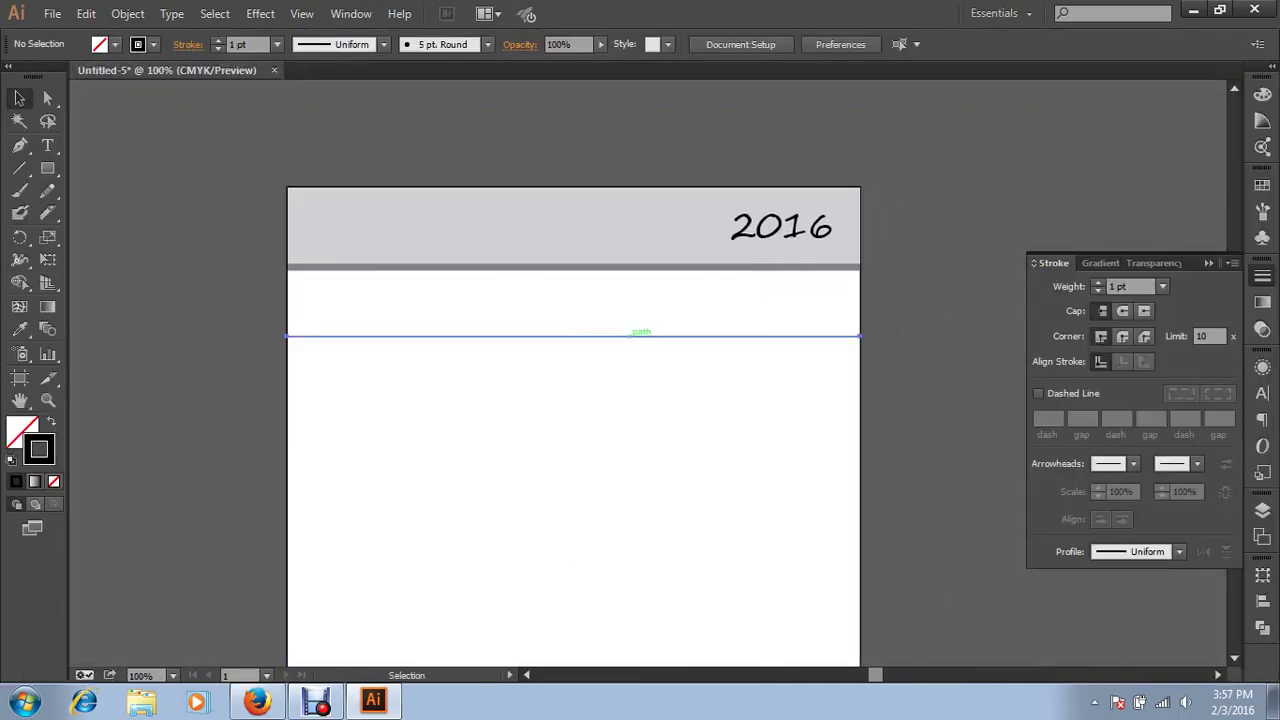
Select the horizontal line and collapse the Stroke panel
left_click(640, 336)
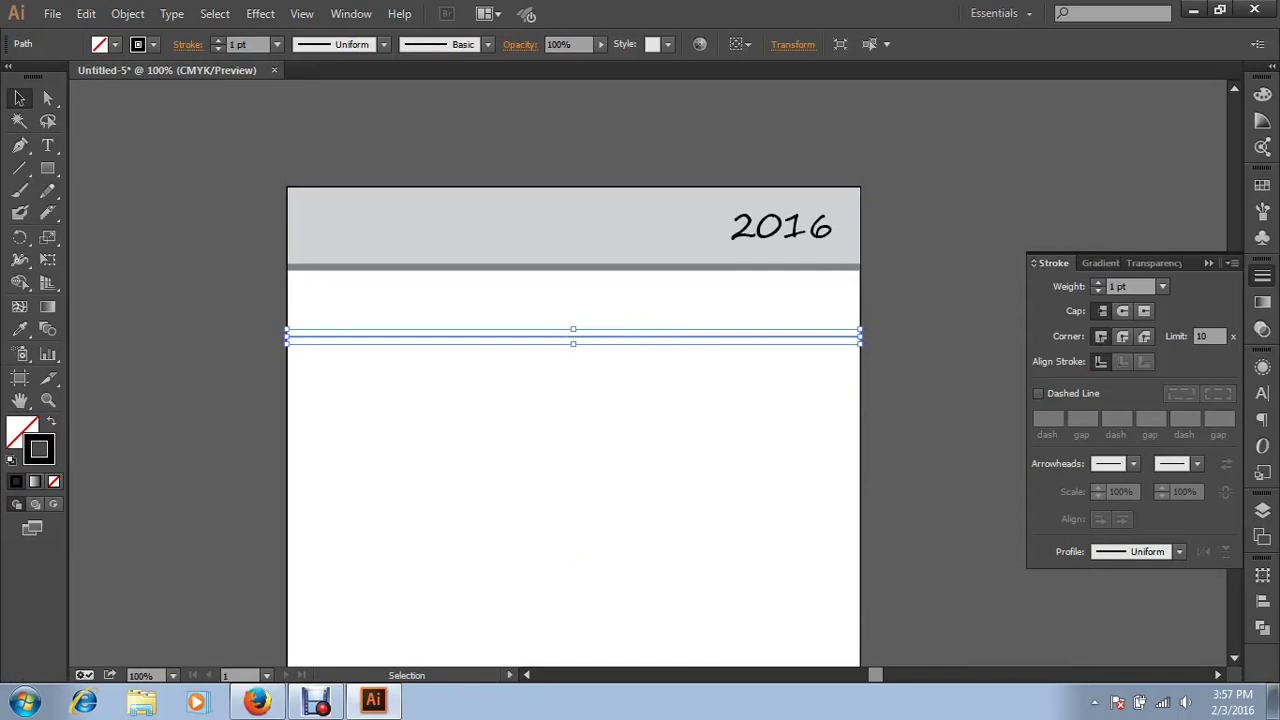
left_click(1262, 276)
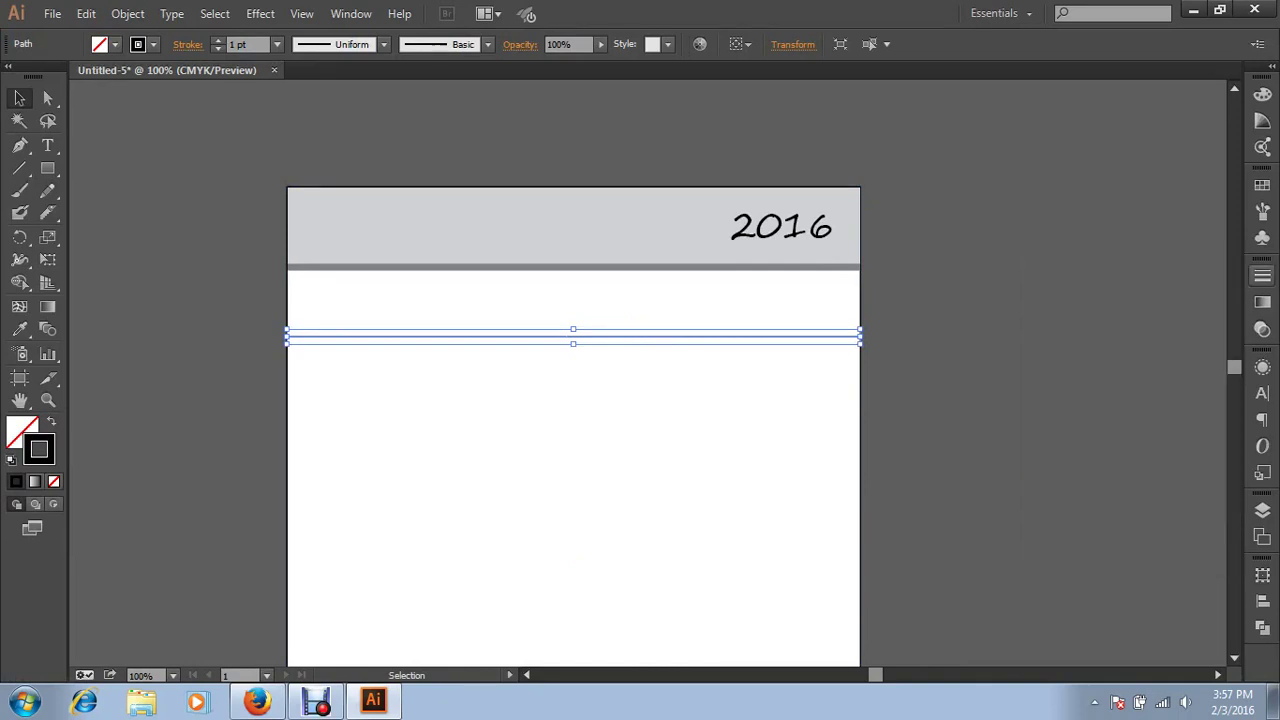
left_click(1262, 276)
left_click(1262, 276)
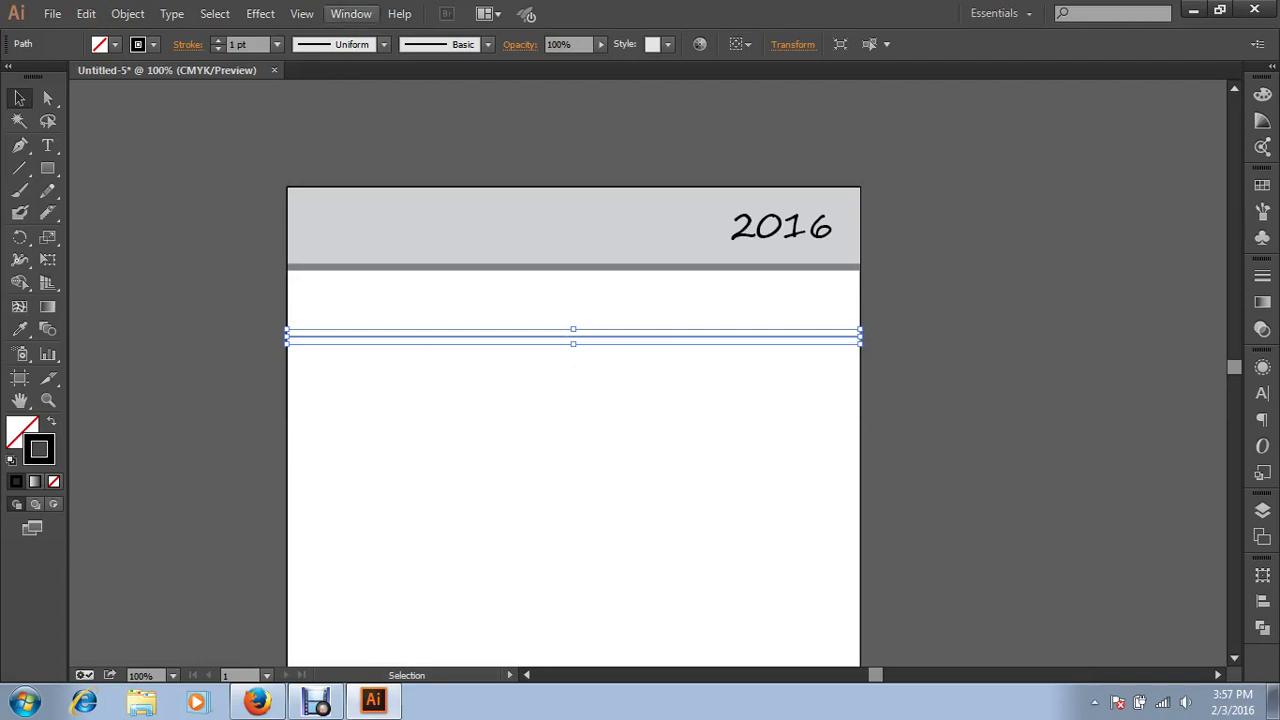
Place the line just below the header band and copy it a short distance below
left_click(573, 557)
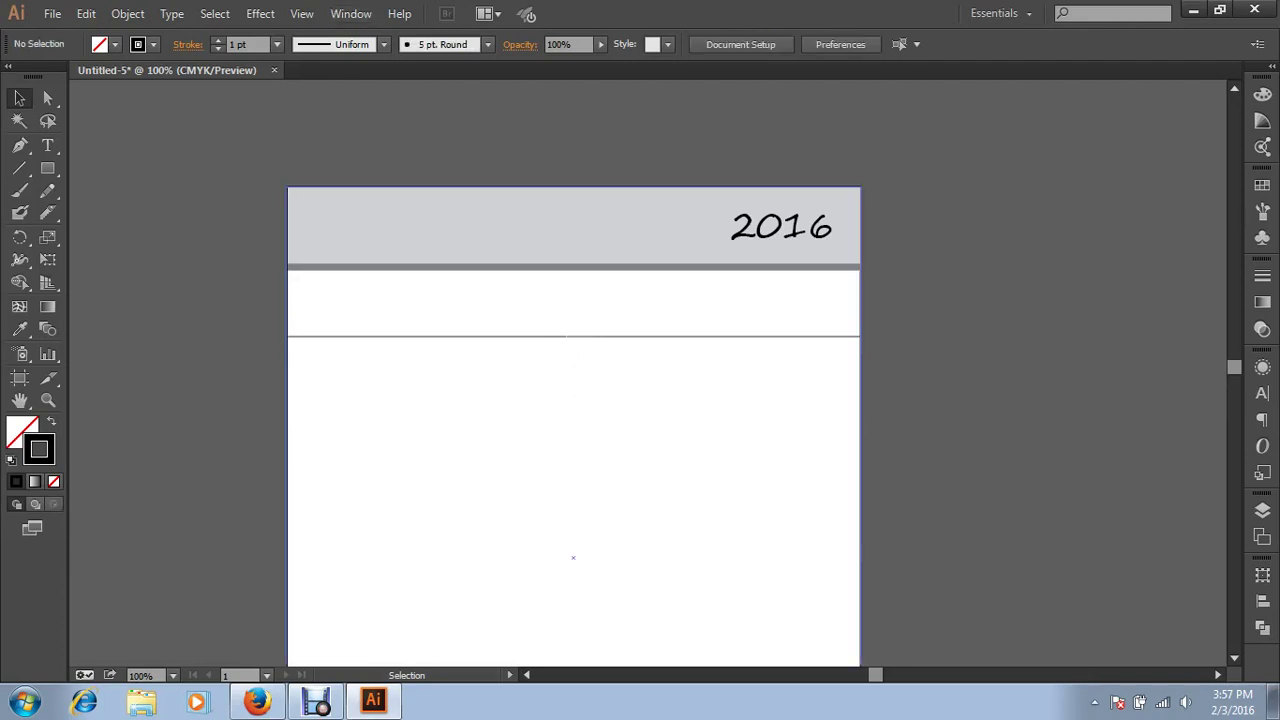
left_click_drag(573, 336, 573, 296)
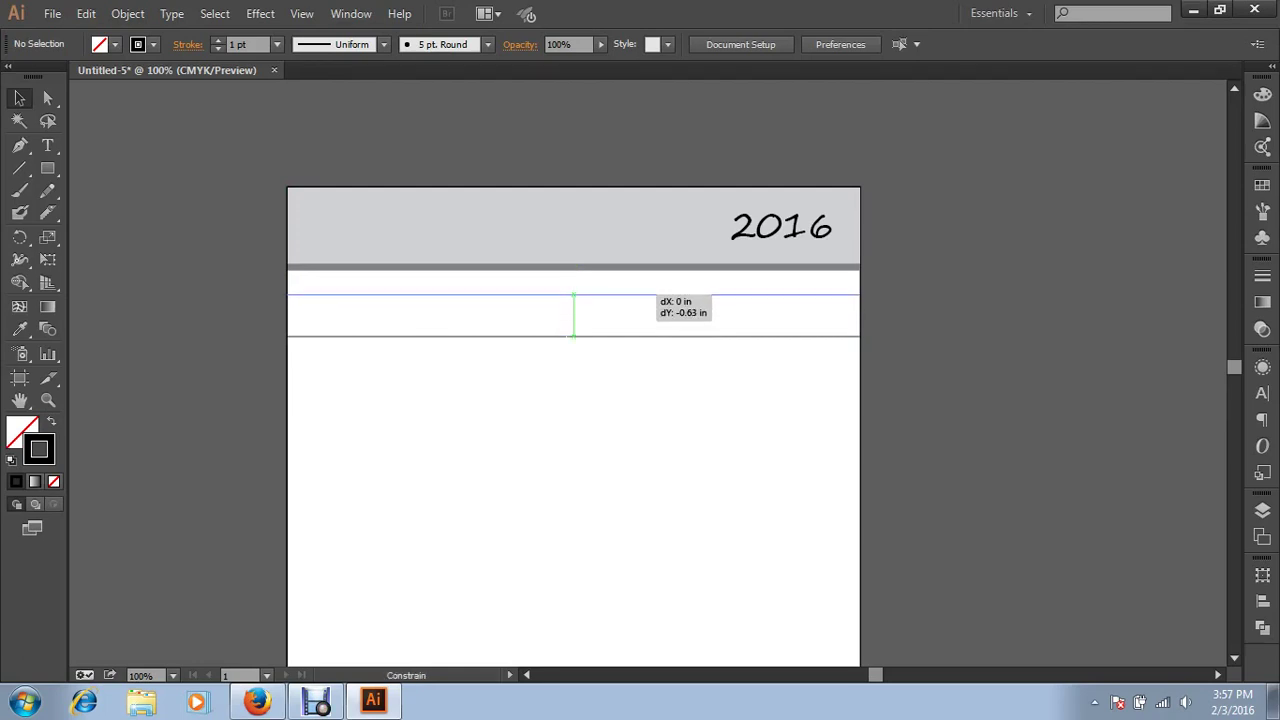
left_click_drag(573, 296, 650, 322)
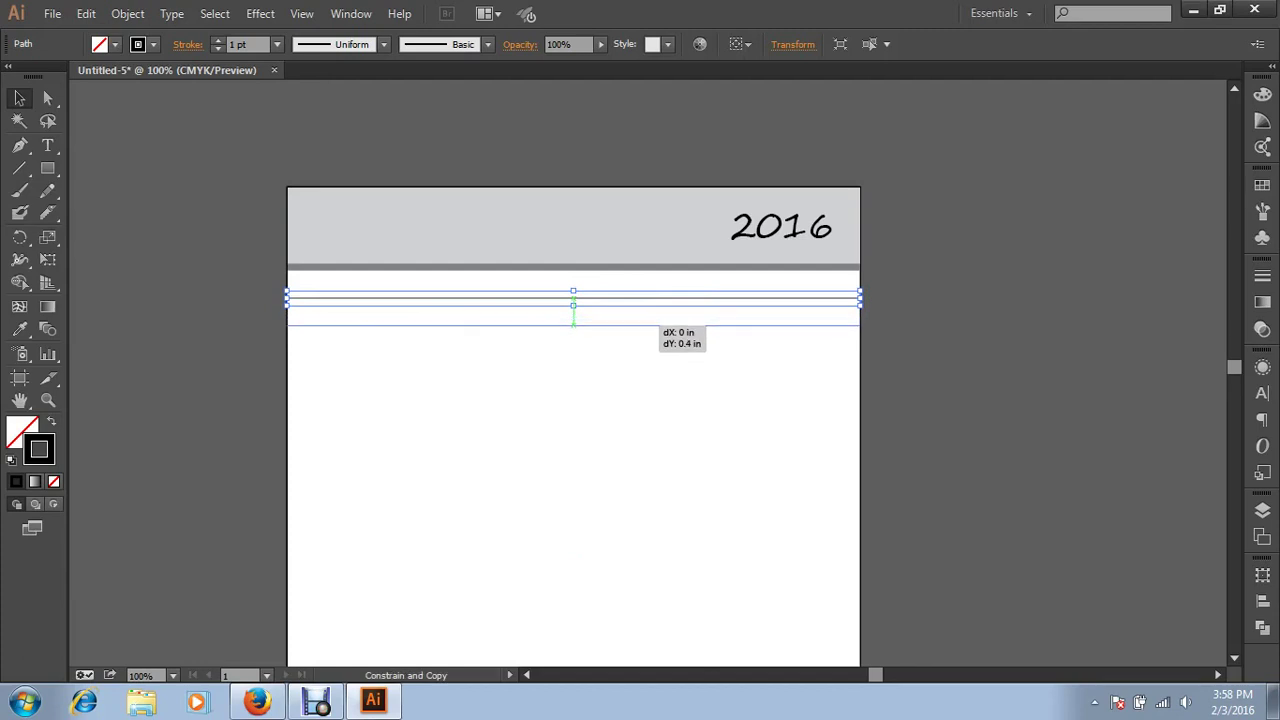
left_click_drag(573, 322, 573, 322)
Repeat the copy with Ctrl+D to add evenly spaced ruled lines down the page
key("ctrl+d")
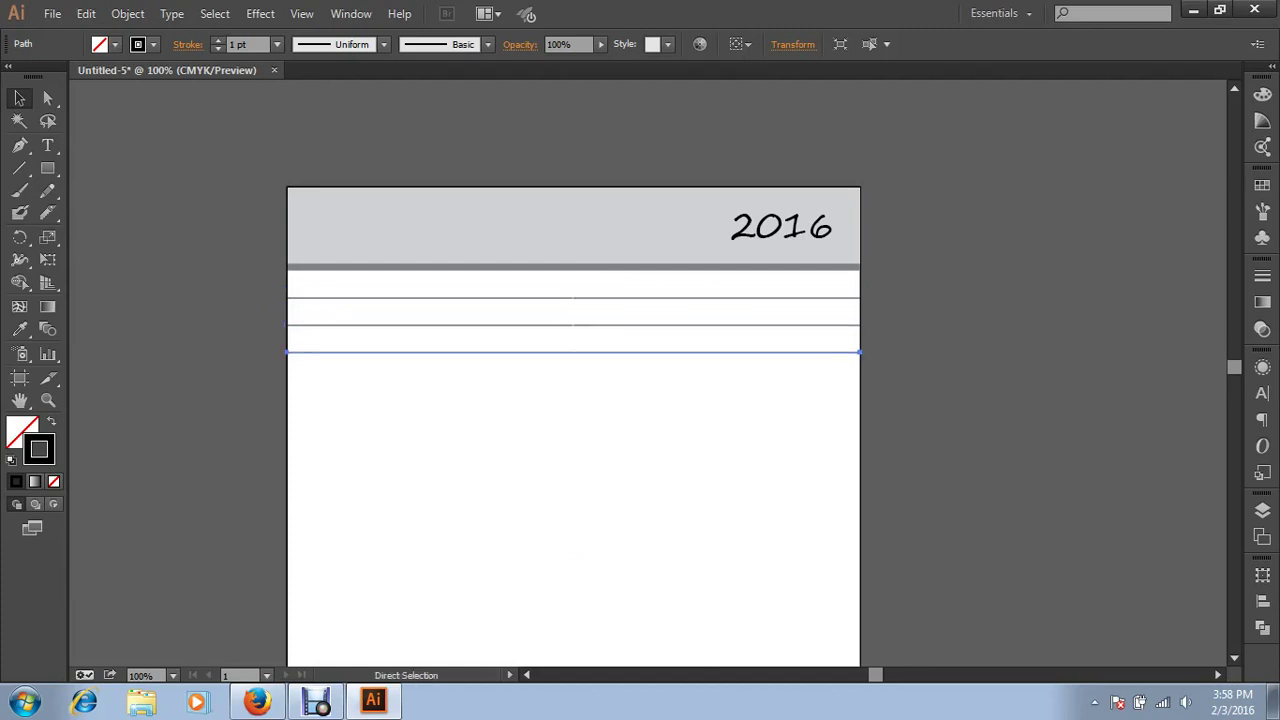
key("ctrl+d")
key("ctrl+d")
key("ctrl+d")
key("ctrl+d")
key("ctrl+d")
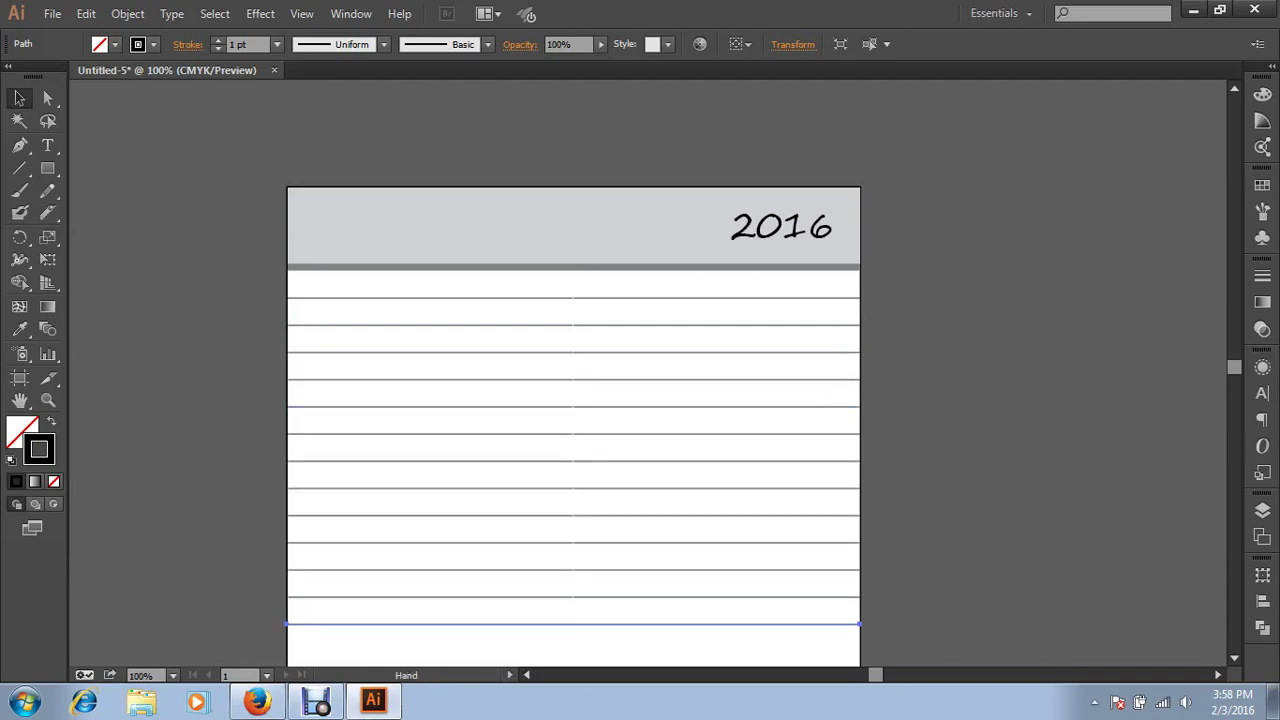
scroll(572, 400, "down", 3)
scroll(572, 400, "down", 1)
scroll(572, 400, "down", 1)
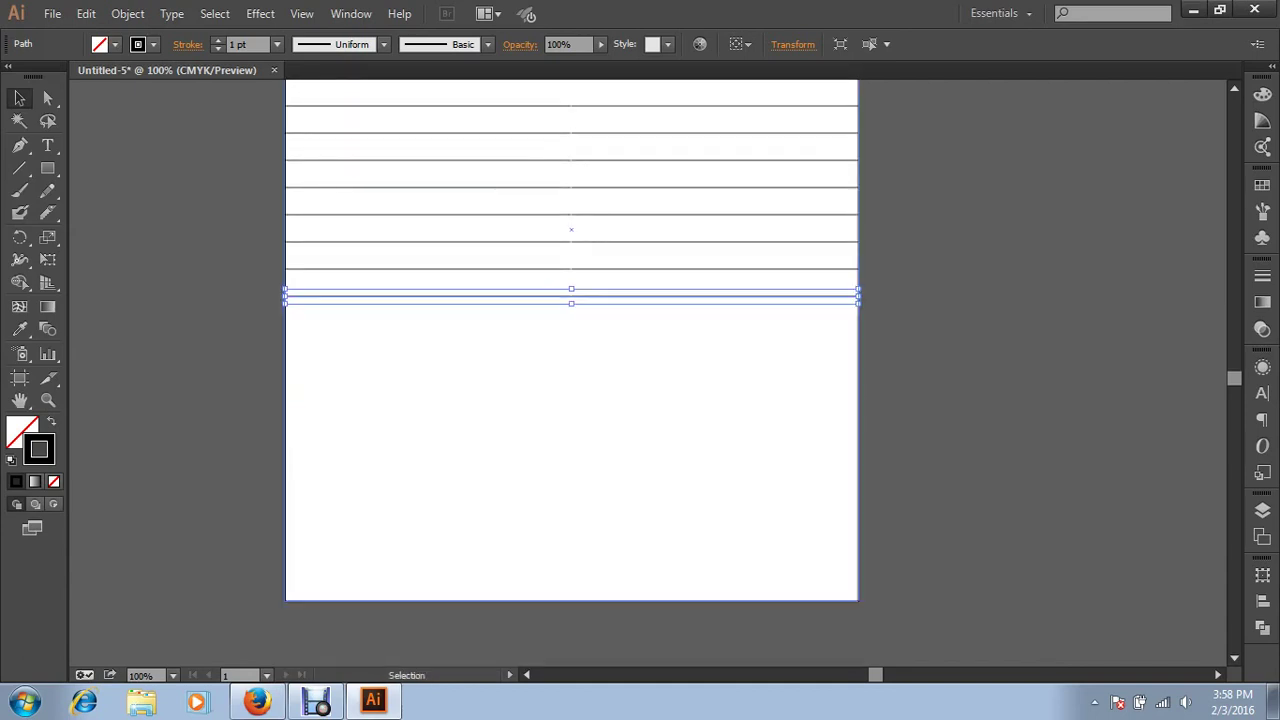
key("ctrl+d")
key("ctrl+d")
key("ctrl+d")
key("ctrl+d")
key("ctrl+d")
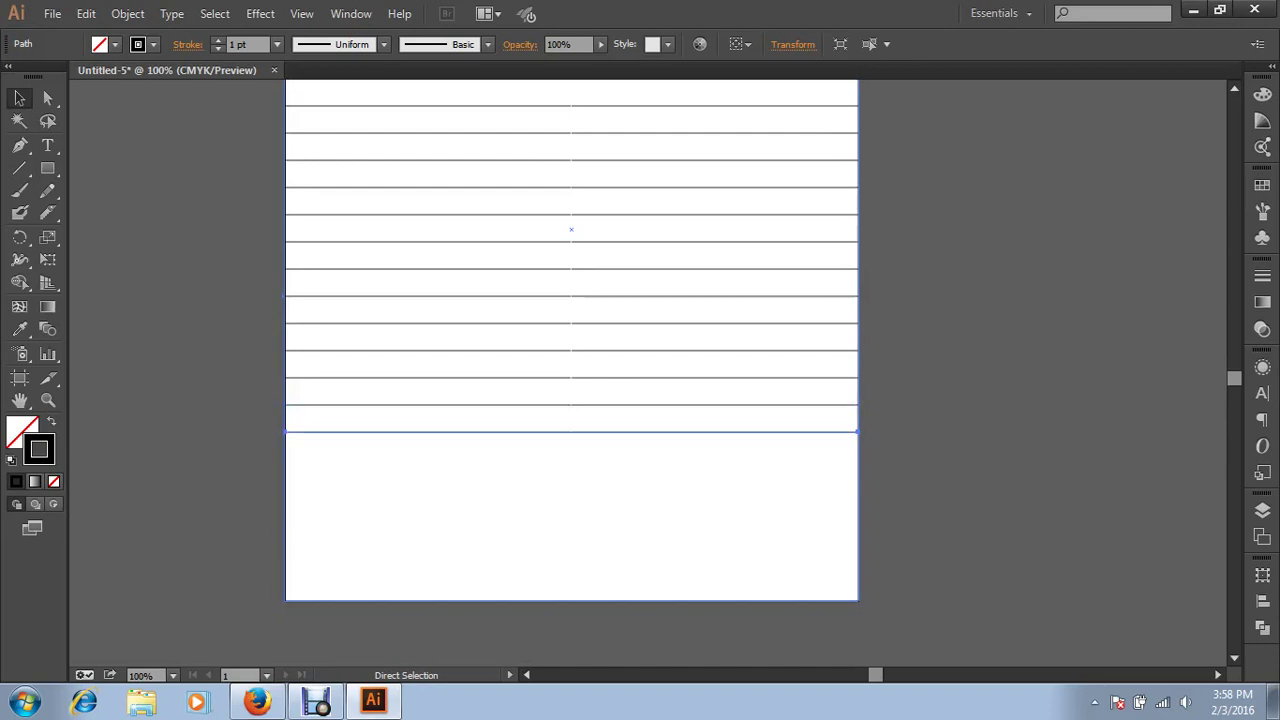
key("ctrl+d")
key("ctrl+d")
key("ctrl+d")
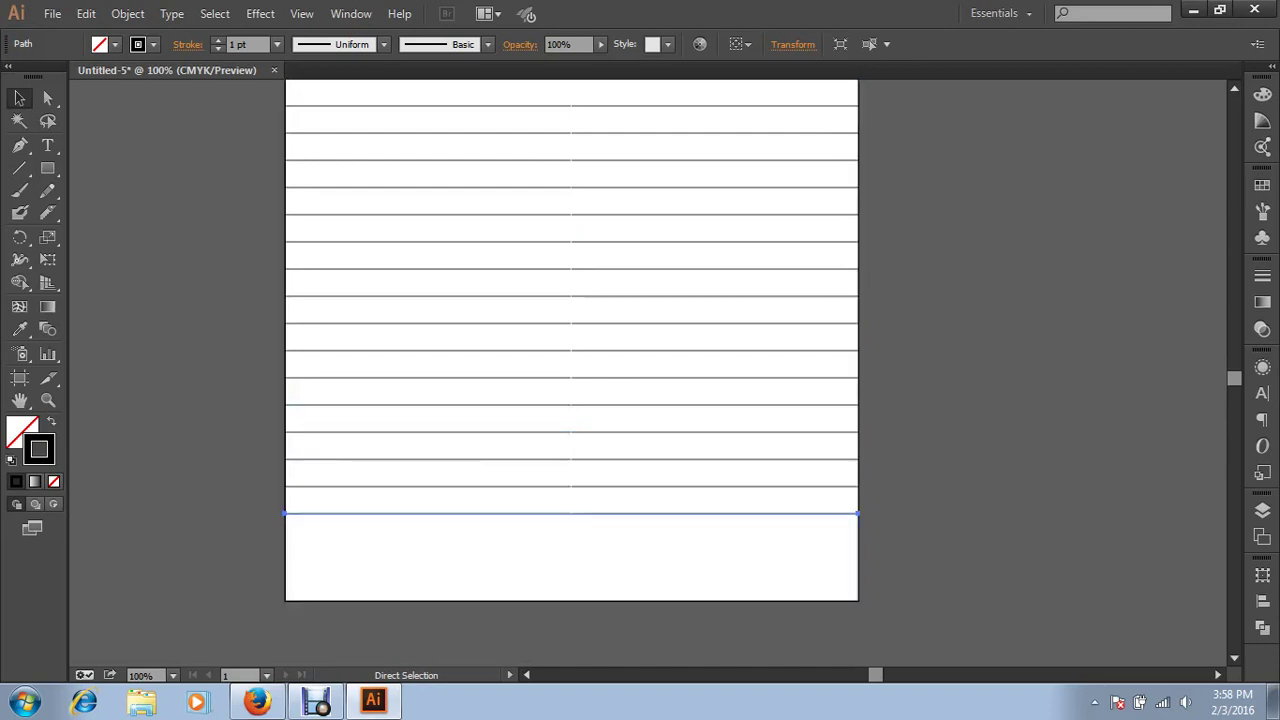
Deselect and zoom out to view the whole lined page, centred
key("ctrl+shift+a")
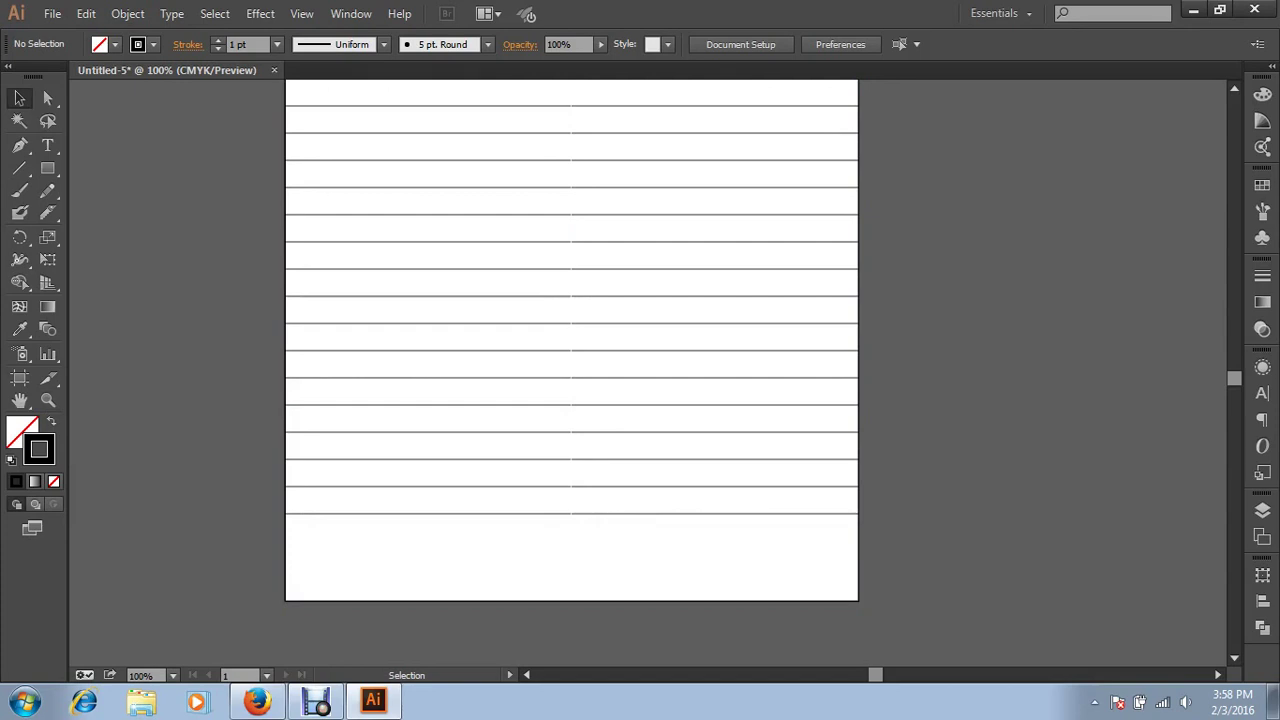
key("a")
key("ctrl+minus")
key("ctrl+minus")
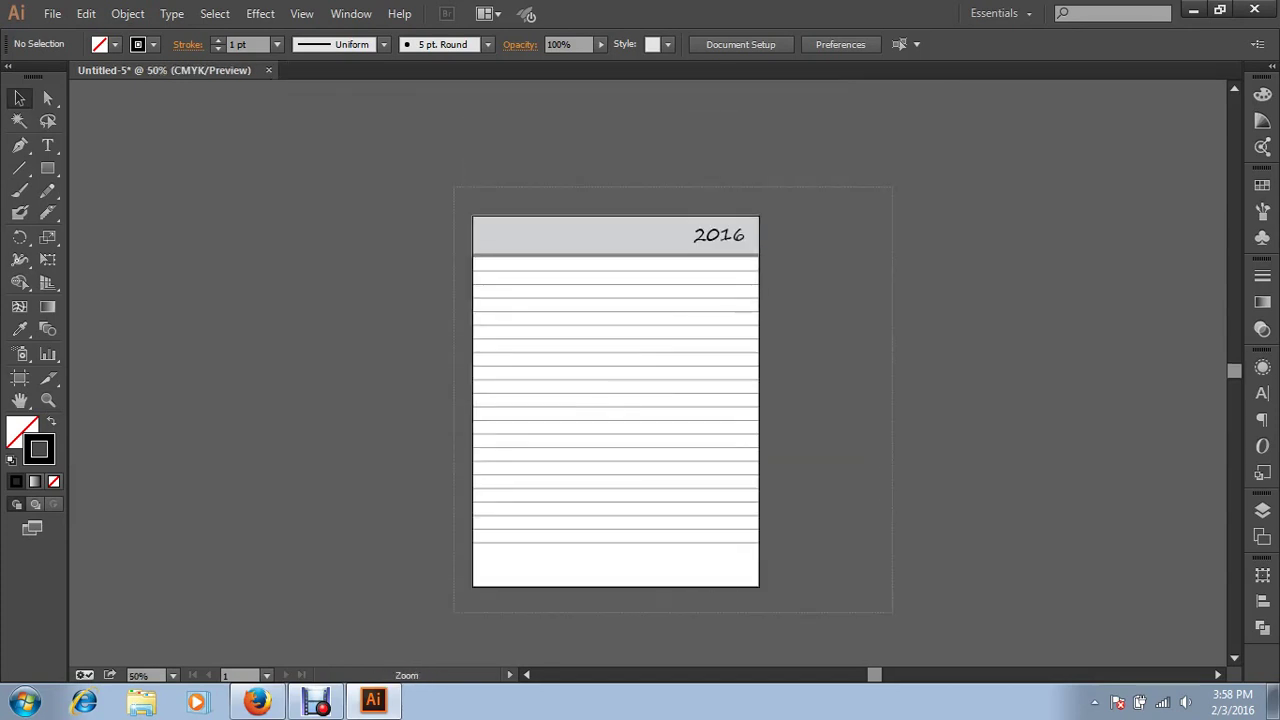
left_click_drag(443, 189, 817, 608)
left_click_drag(600, 400, 656, 396)
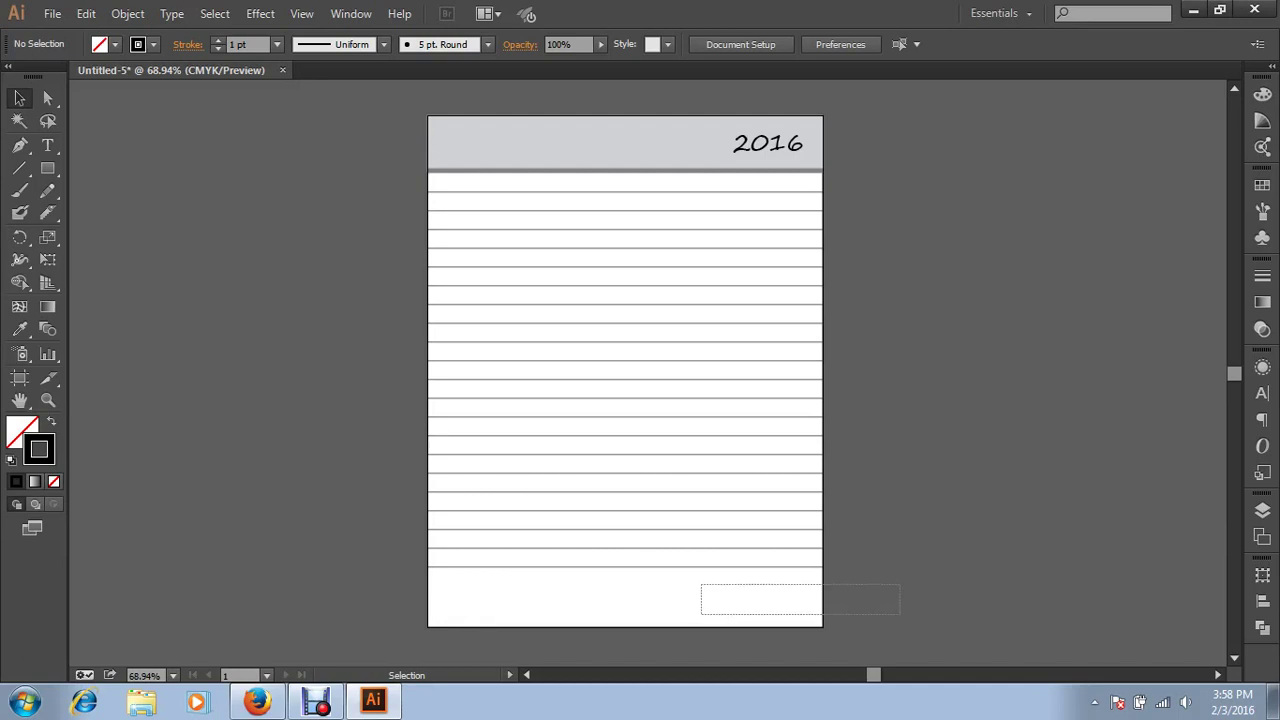
left_click_drag(830, 616, 700, 584)
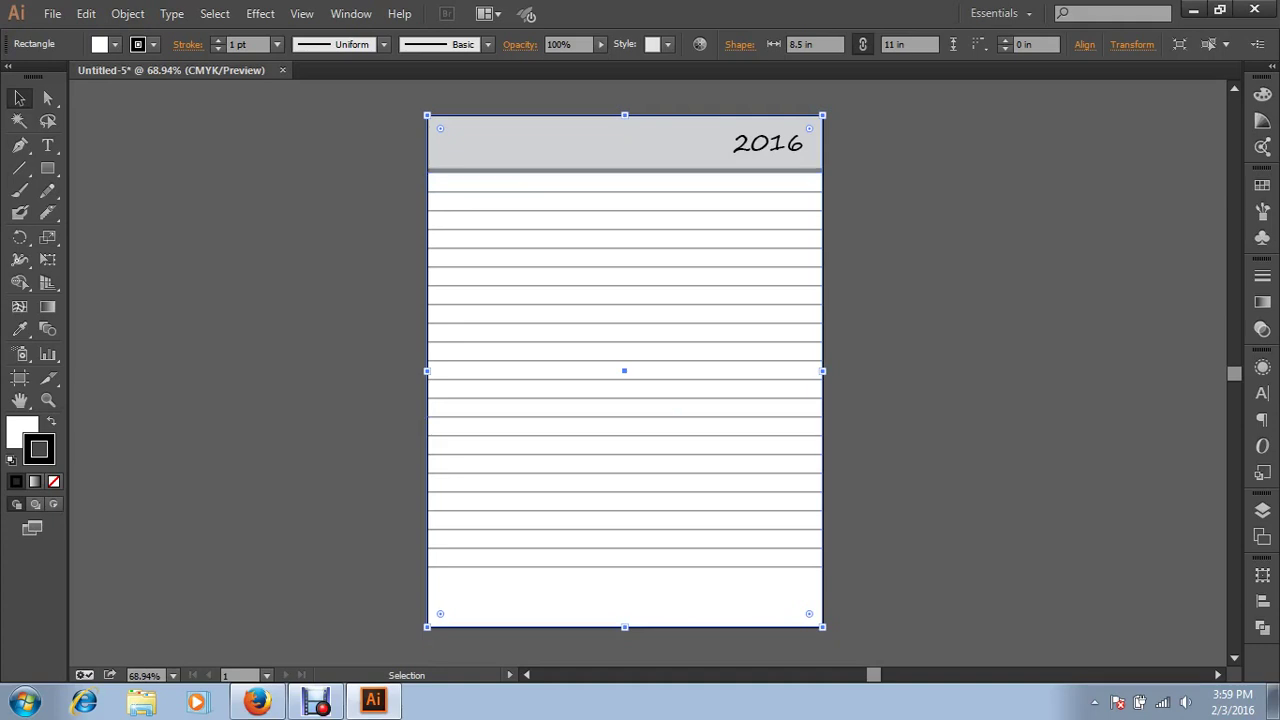
key("ctrl+shift+a")
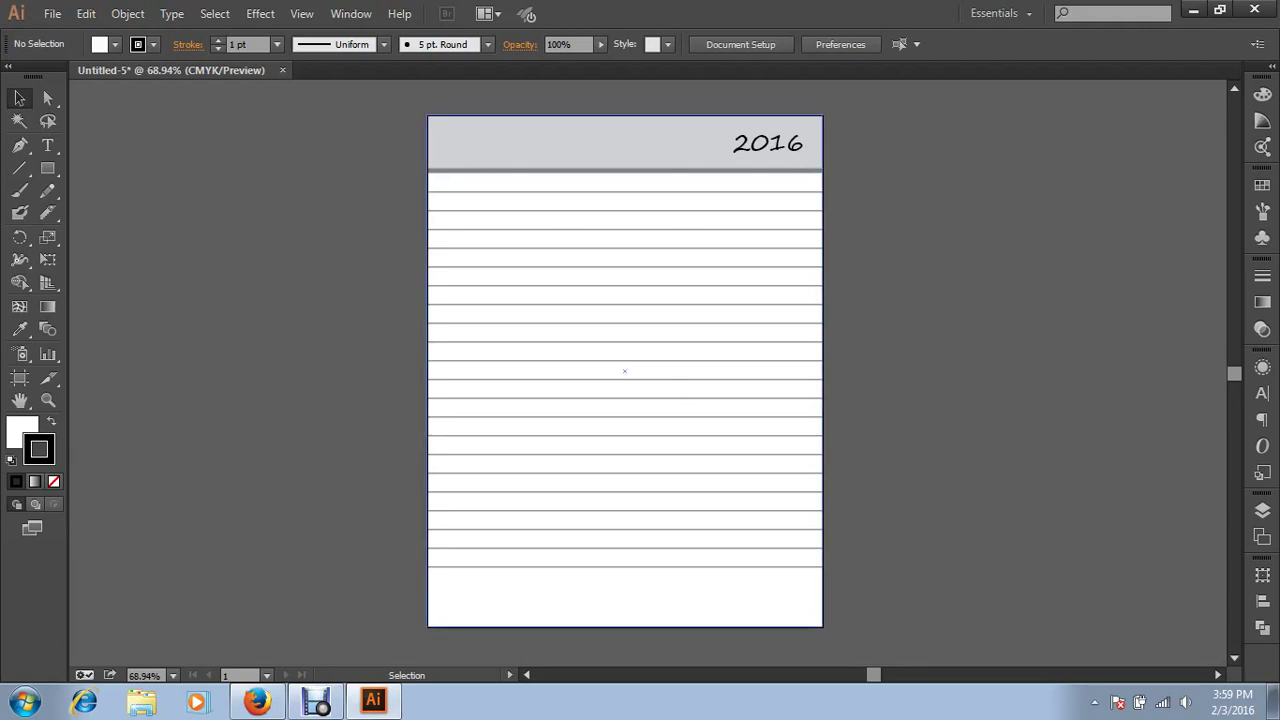
Select the lower run of ruled lines one after another
left_click_drag(775, 548, 782, 512)
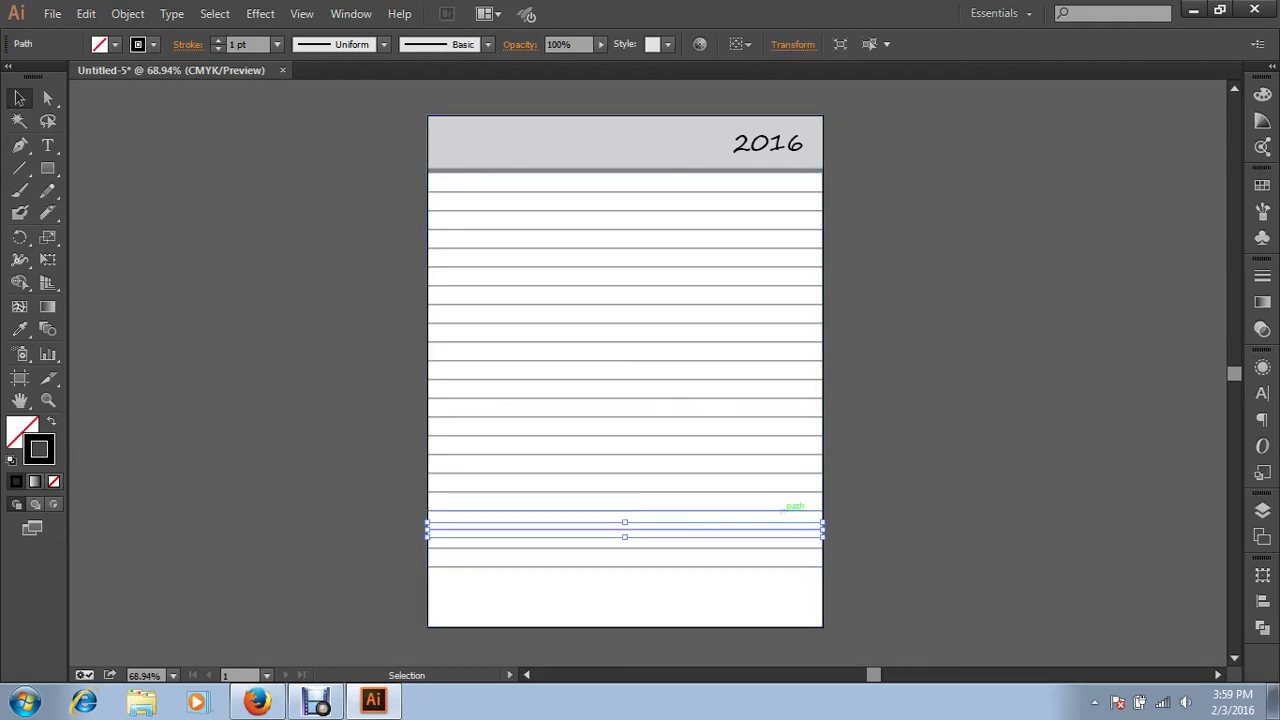
left_click(794, 491, "shift")
left_click(800, 473, "shift")
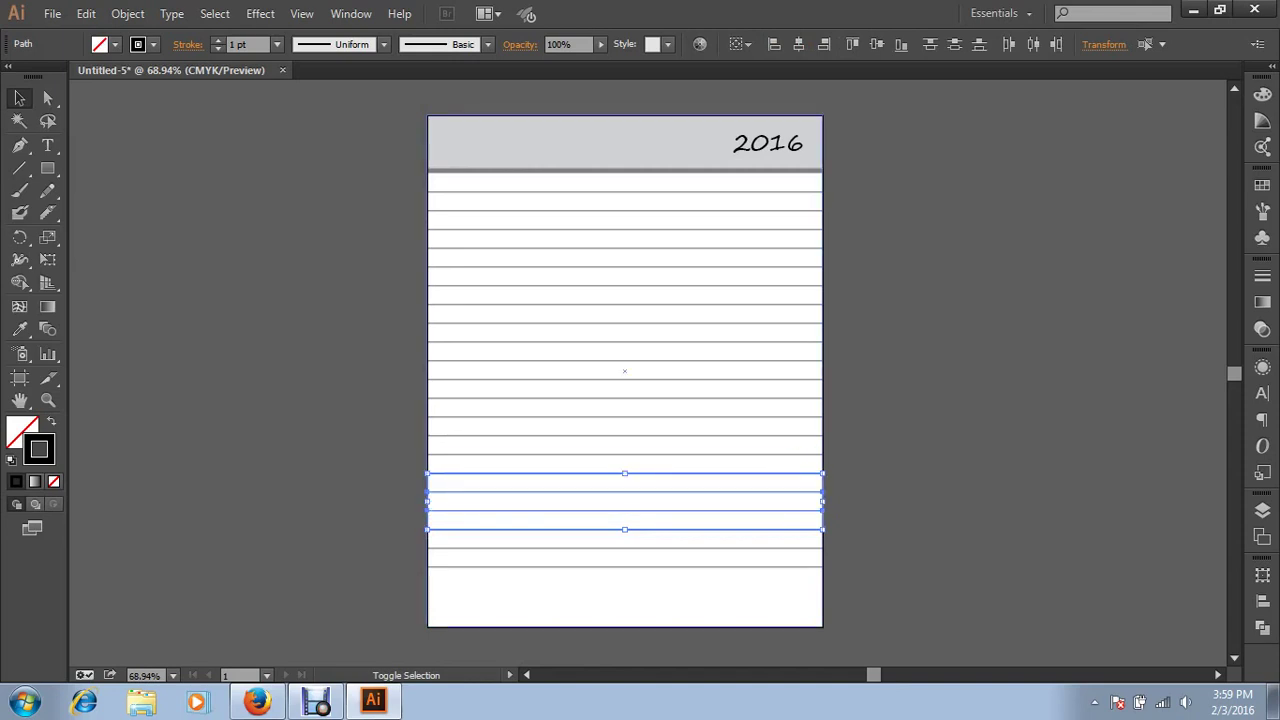
left_click(800, 455, "shift")
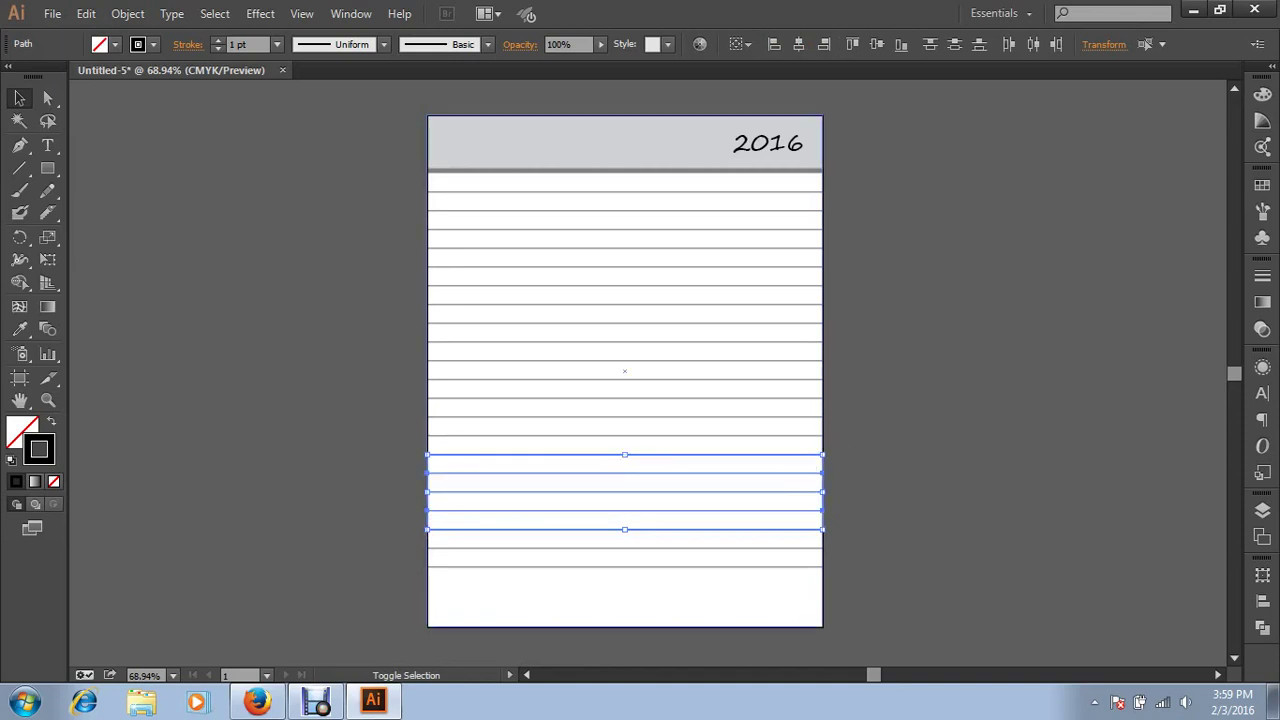
left_click(800, 436, "shift")
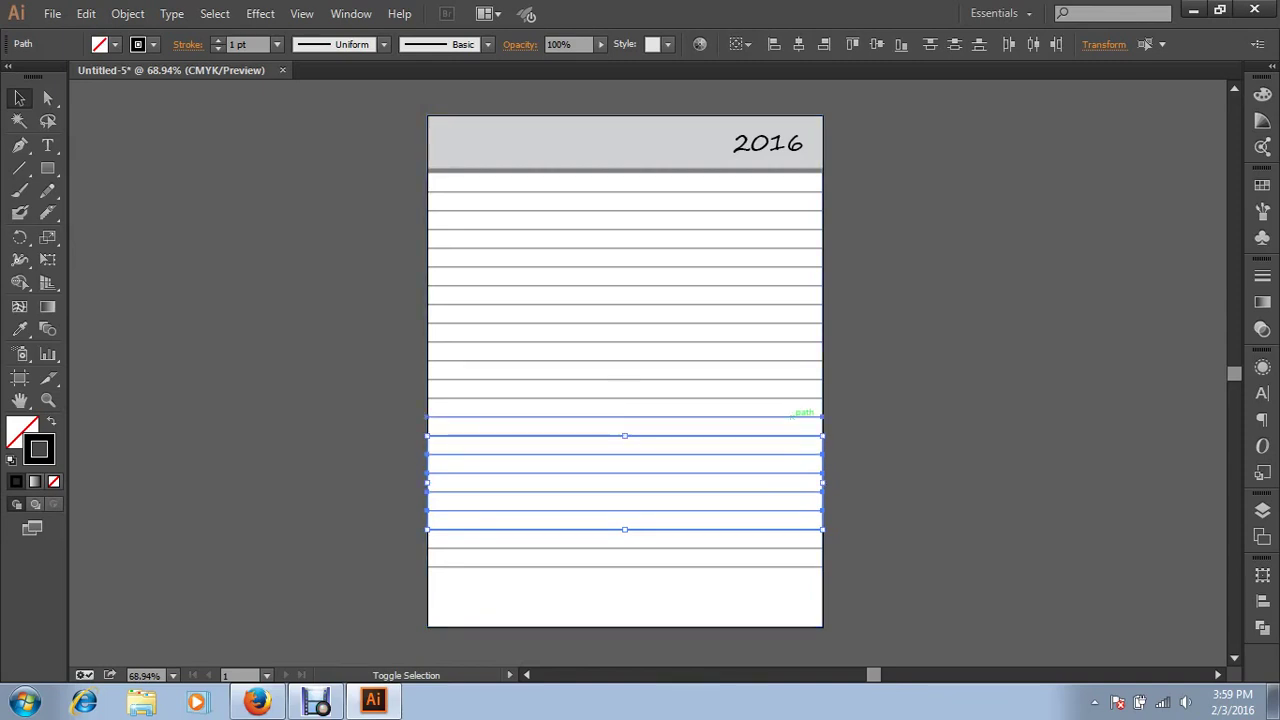
left_click(800, 417, "shift")
left_click(800, 398, "shift")
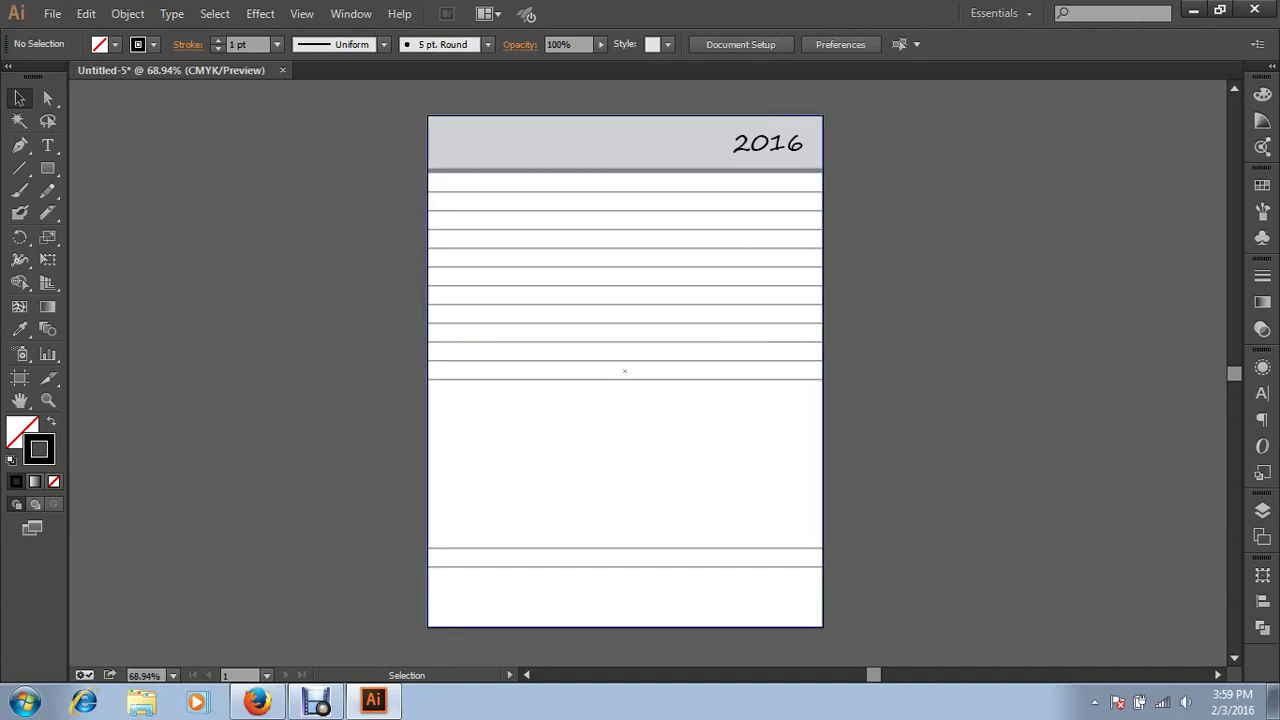
Undo the accidental move of the white background rectangle and reselect it
left_click_drag(624, 371, 529, 222)
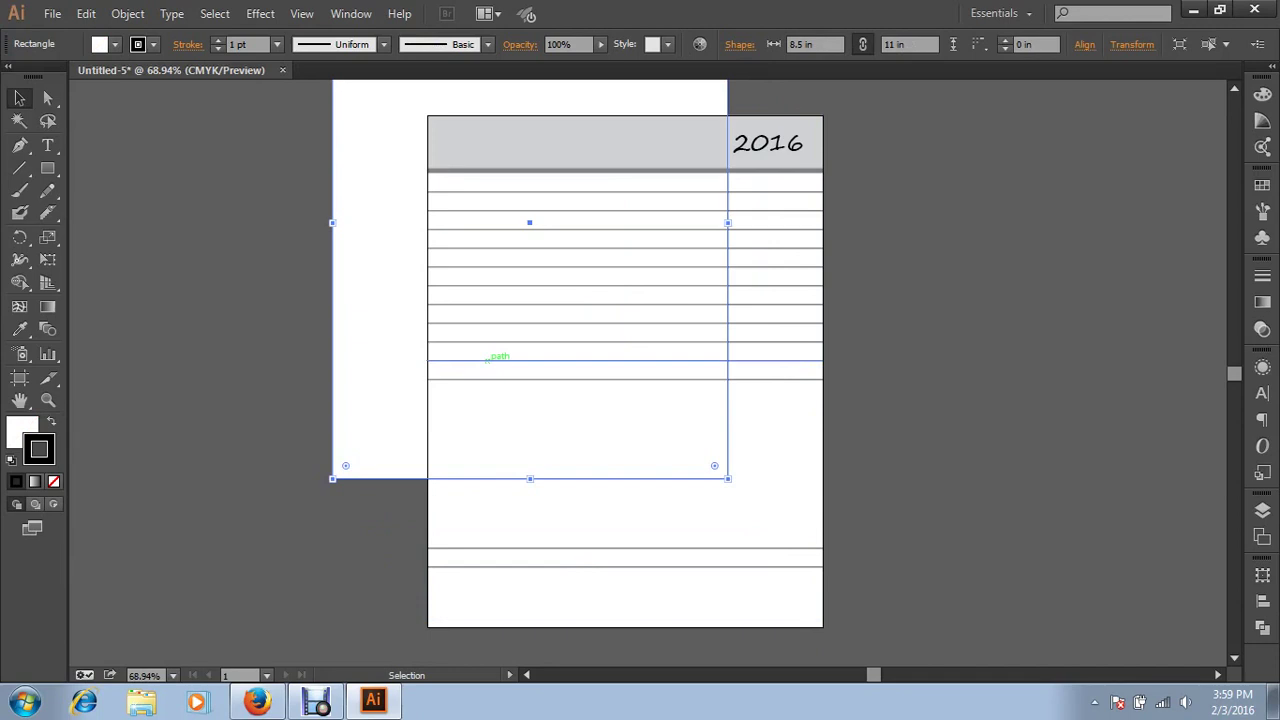
key("ctrl+z")
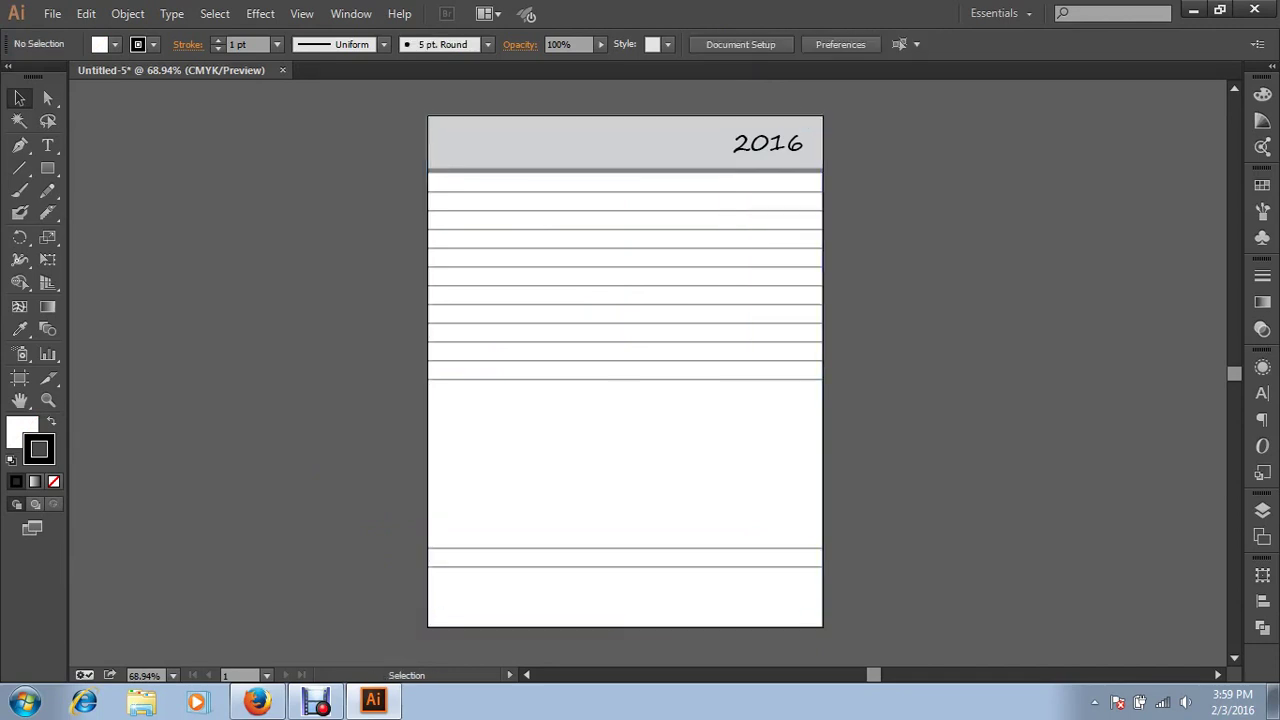
left_click_drag(860, 493, 542, 466)
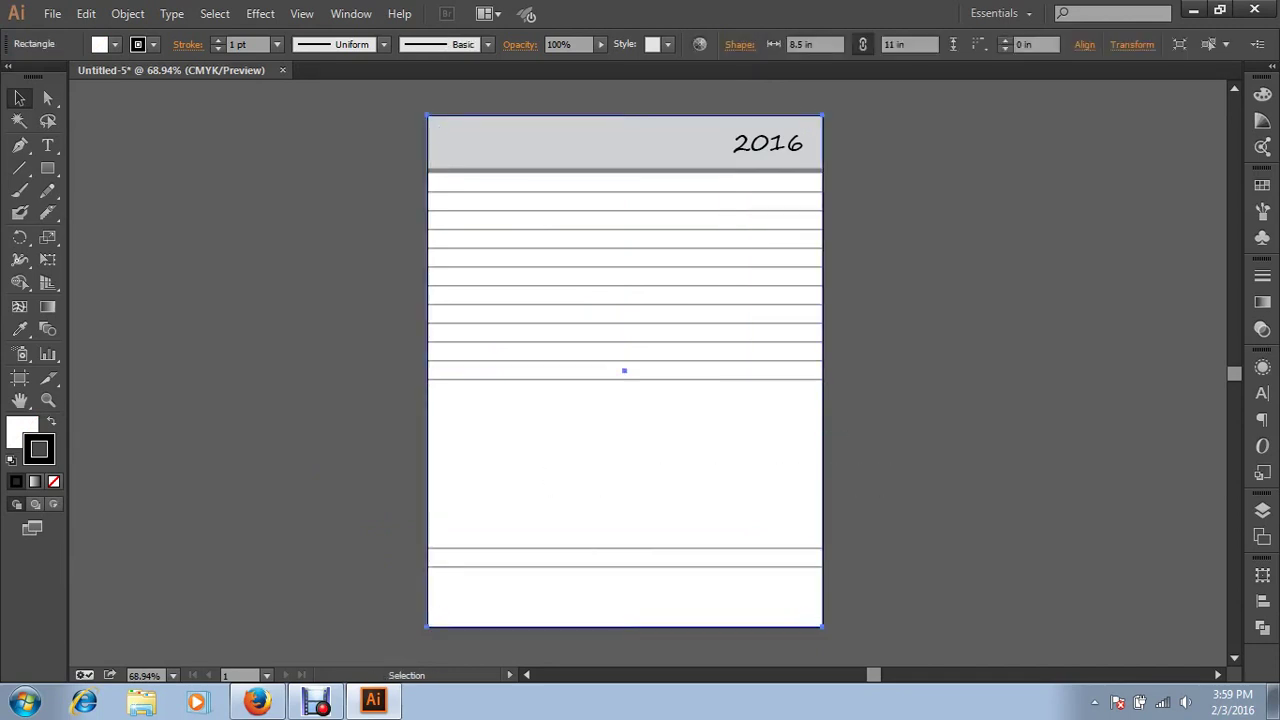
Paste the copied ruled lines back onto the page
key("ctrl+shift+a")
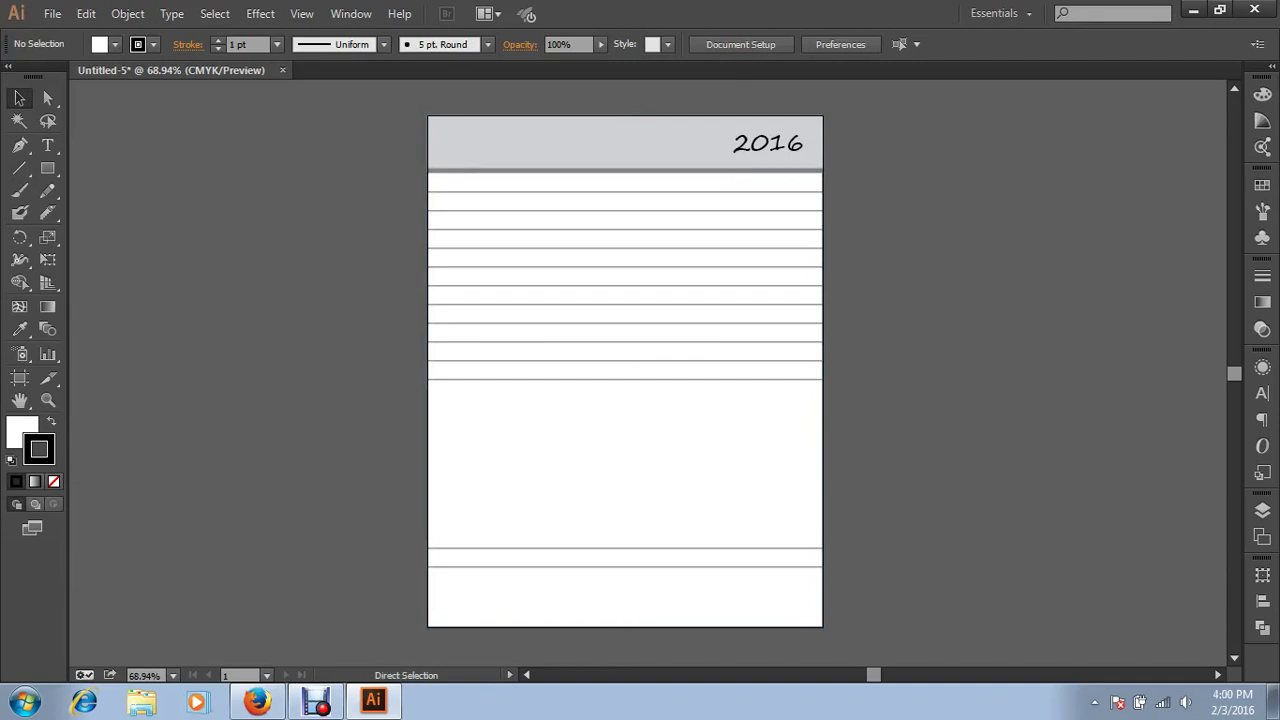
key("ctrl+v")
key("ctrl+shift+a")
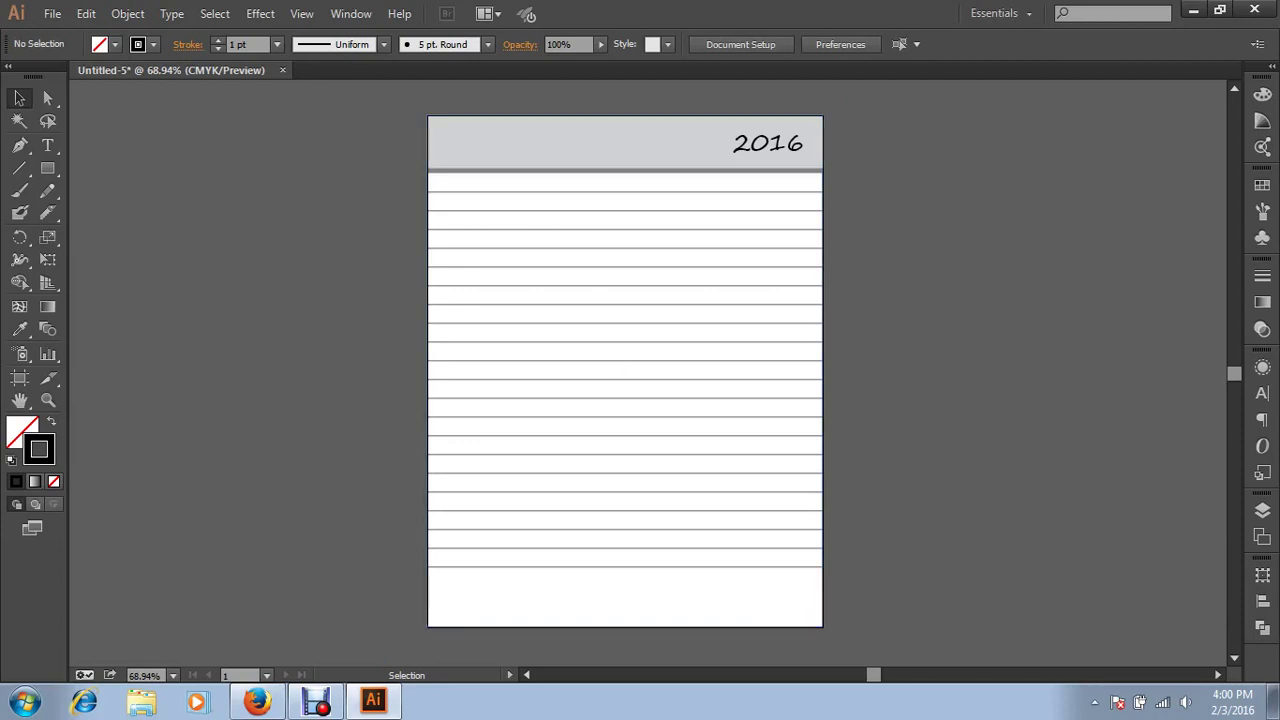
Lock the white background rectangle with Object > Lock > Selection
left_click_drag(826, 628, 742, 590)
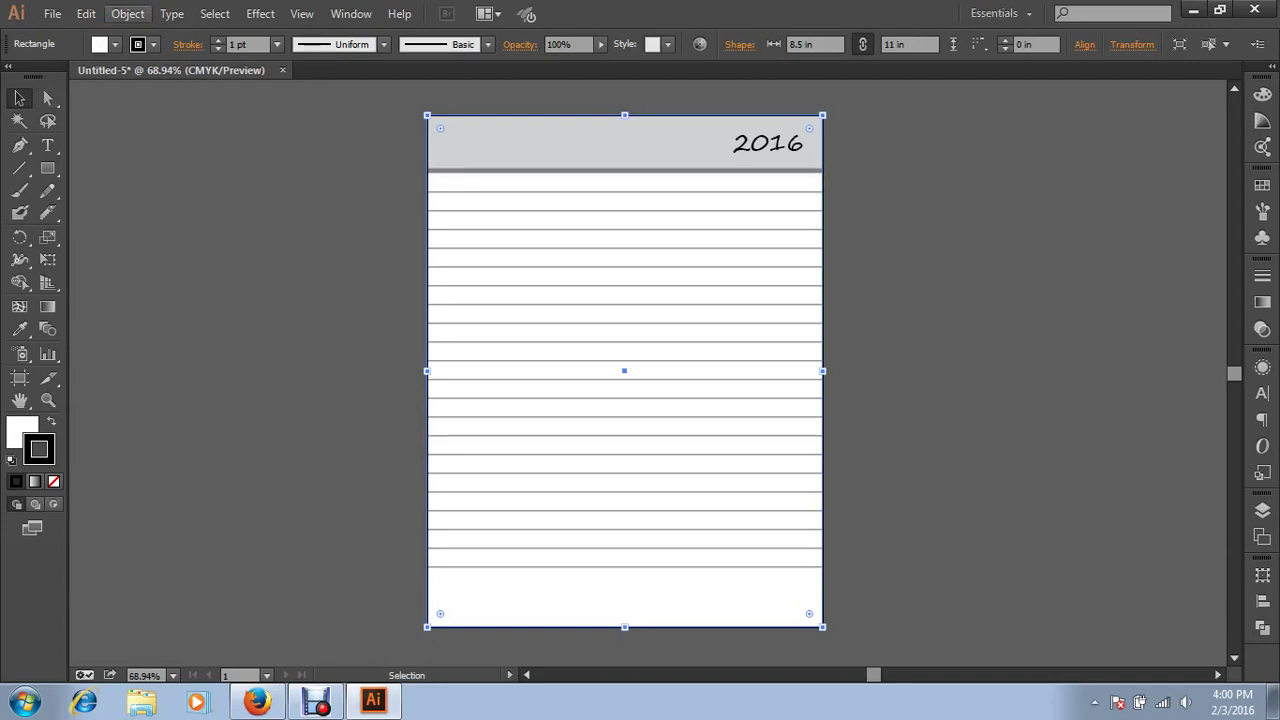
left_click(128, 13)
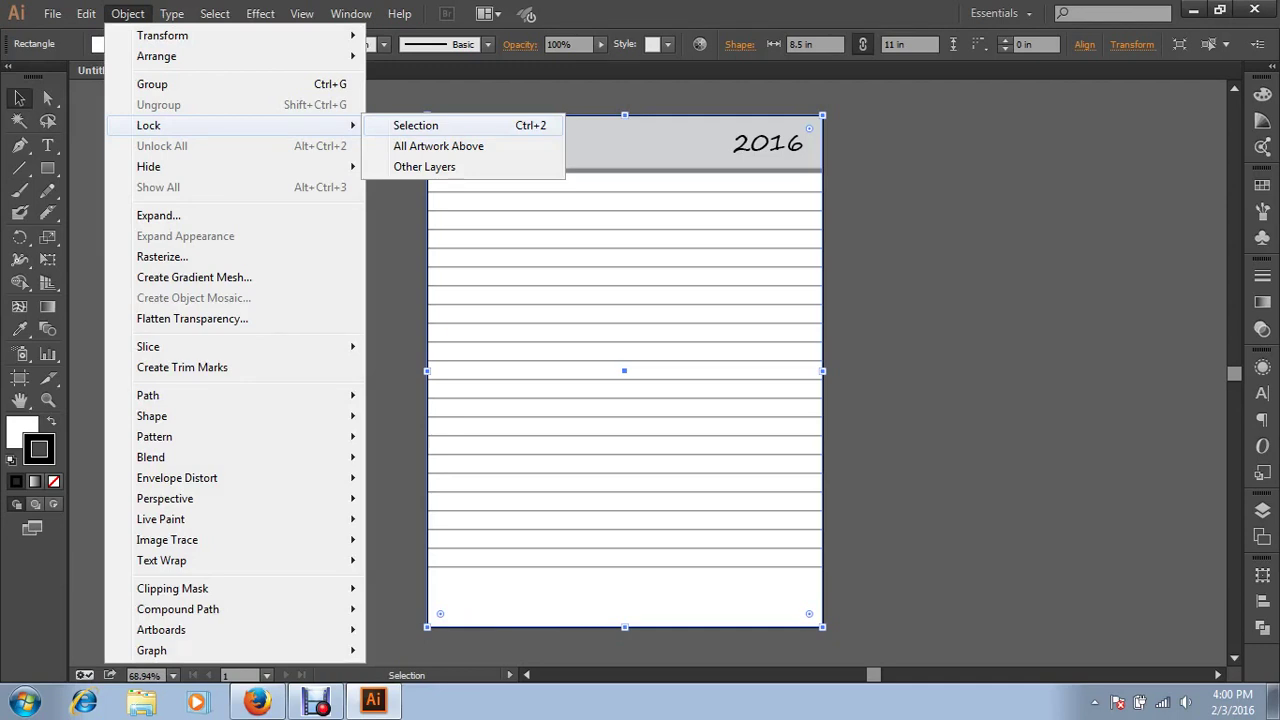
left_click(415, 125)
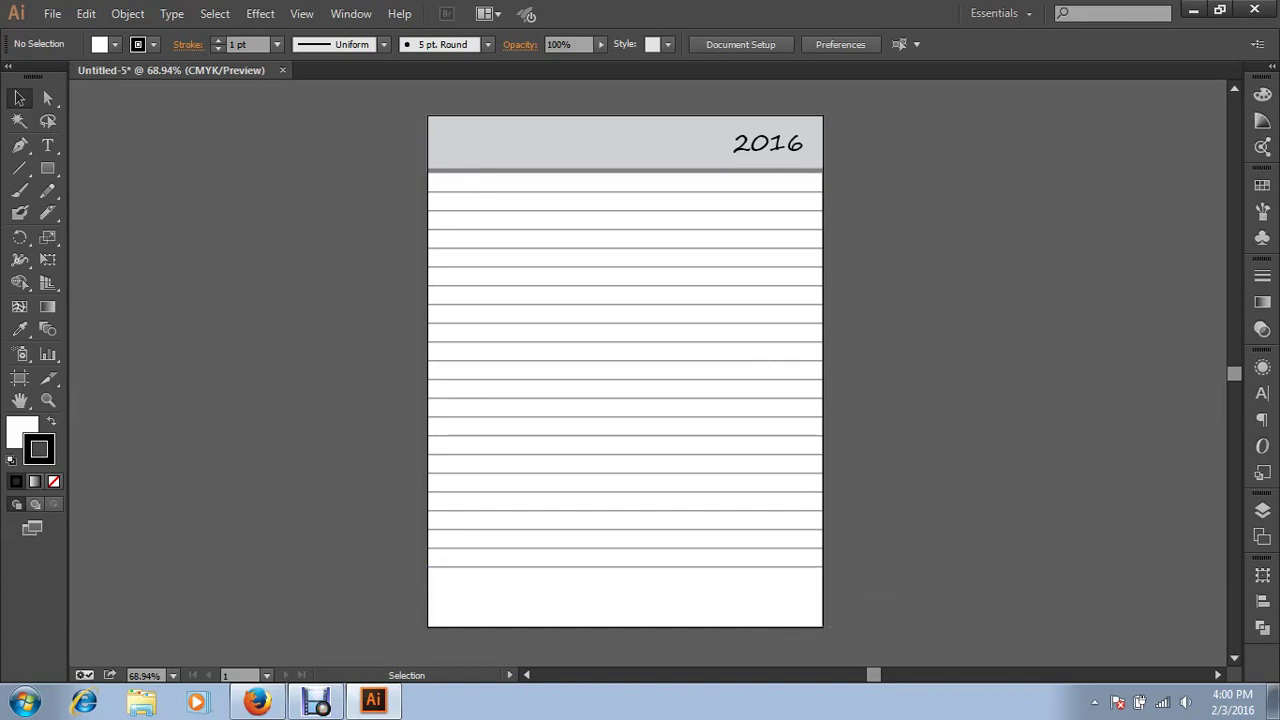
Marquee-select and delete the middle ruled lines, then select the top remaining line
left_click_drag(796, 556, 678, 196)
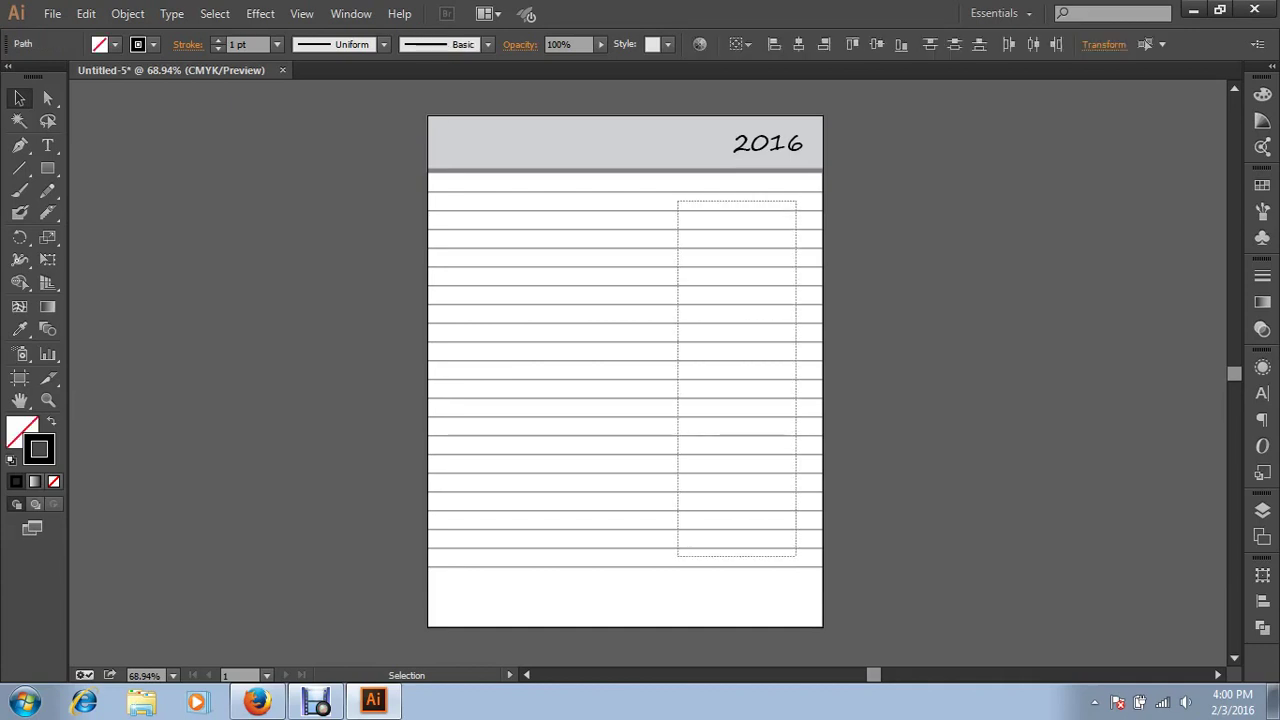
key("Delete")
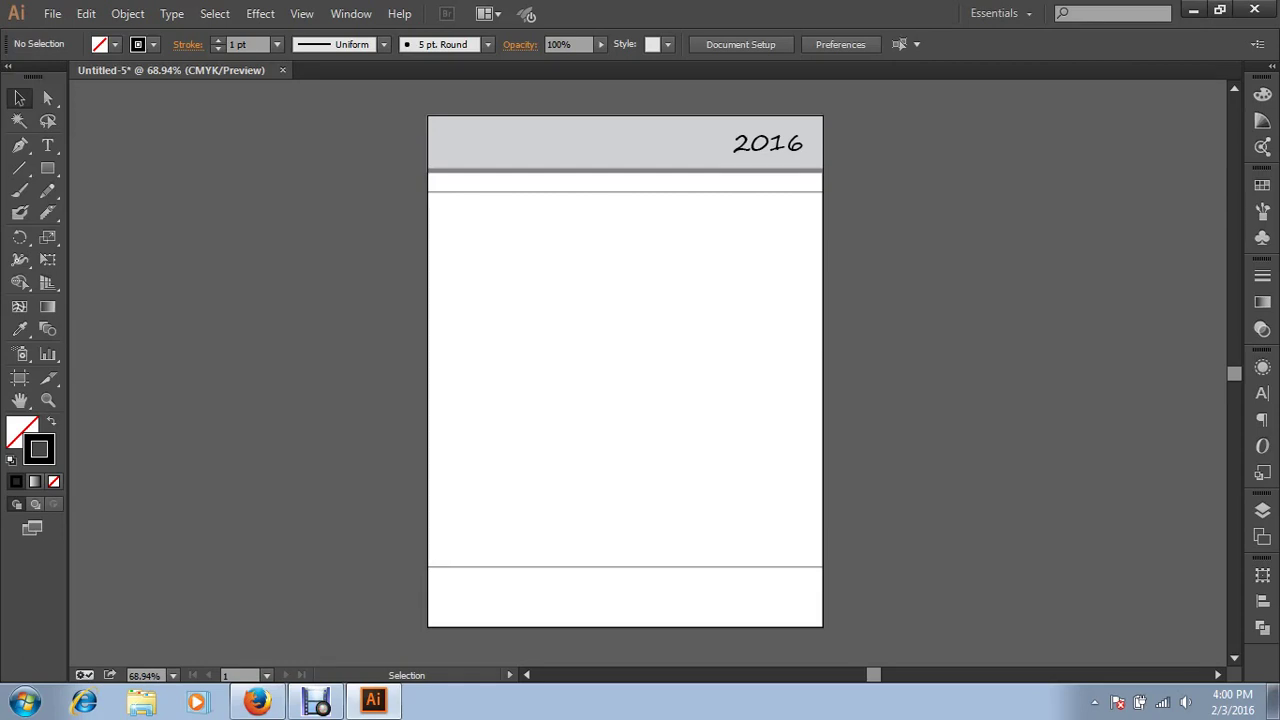
left_click(724, 190)
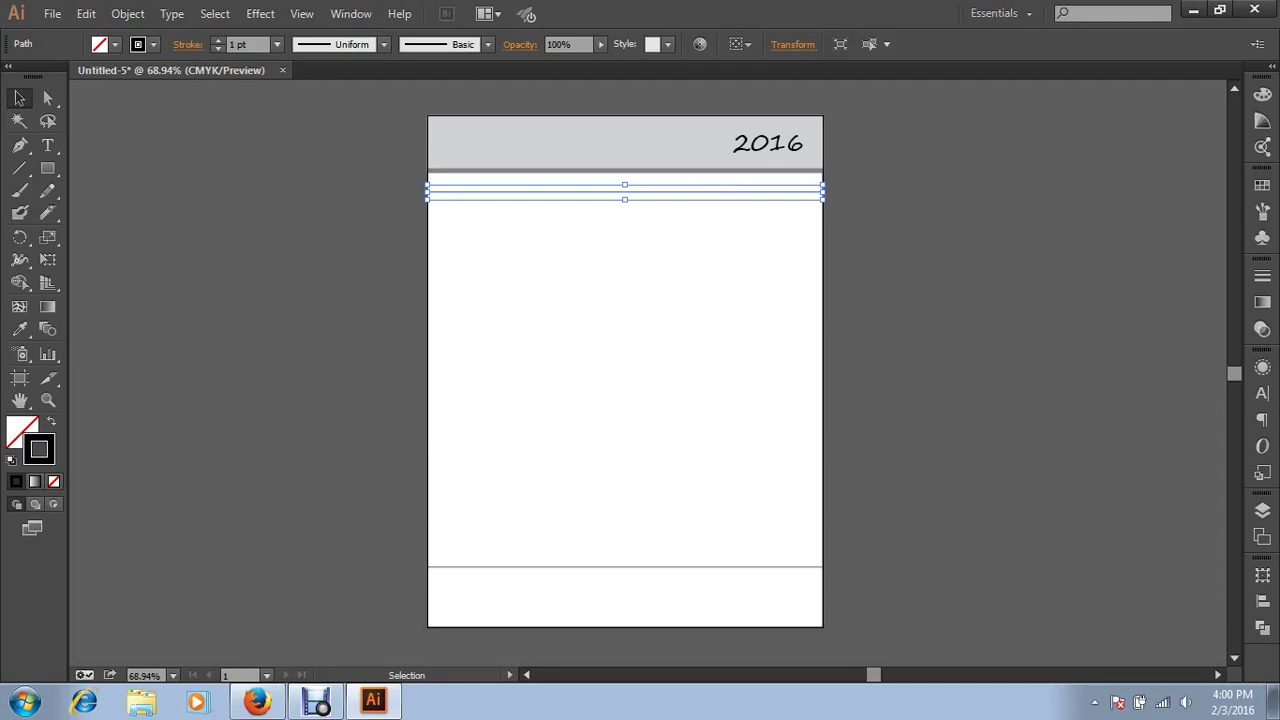
Drag the top ruled line up against the grey header's lower edge, then zoom back out
left_click_drag(371, 134, 920, 334)
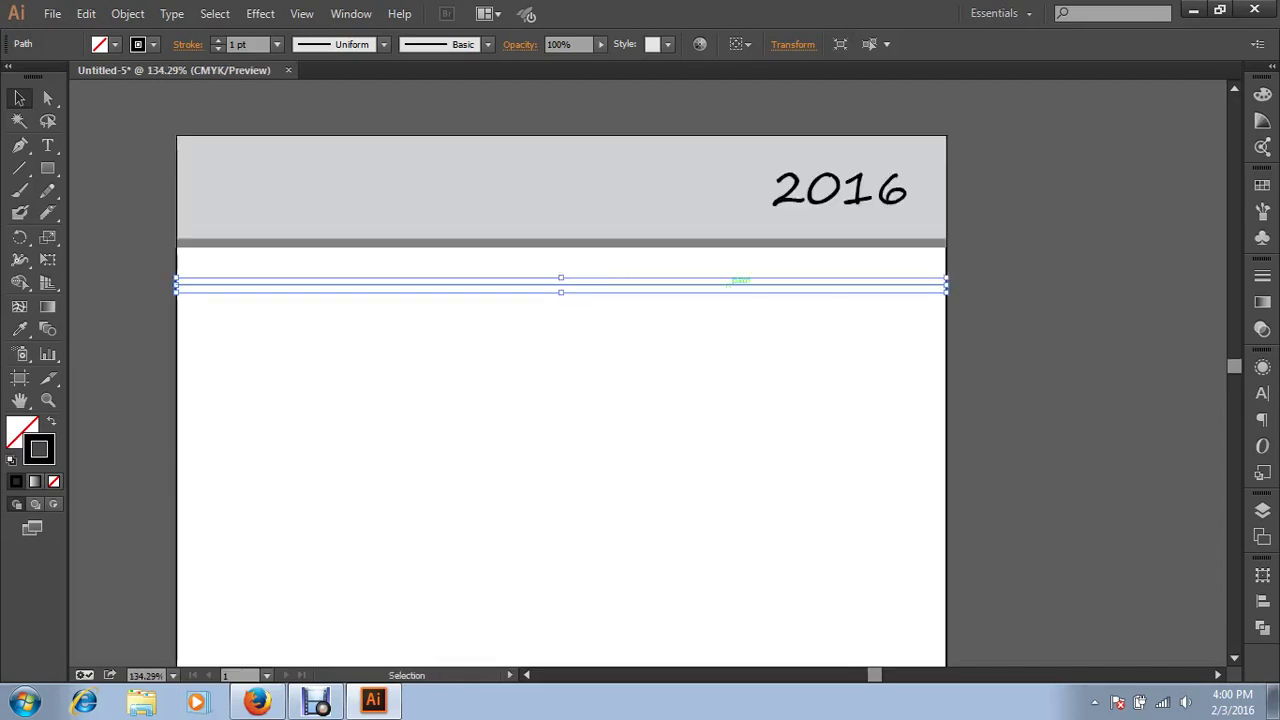
left_click_drag(733, 284, 801, 122)
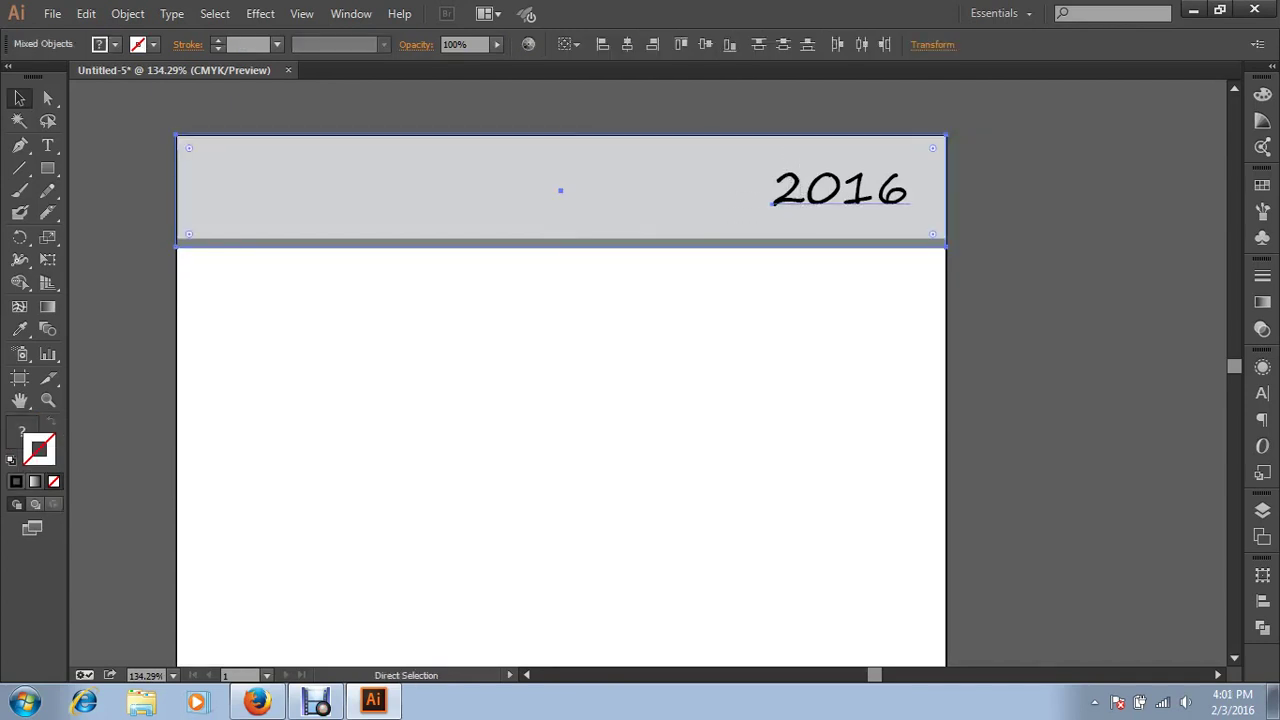
key("ctrl+shift+a")
left_click(790, 242)
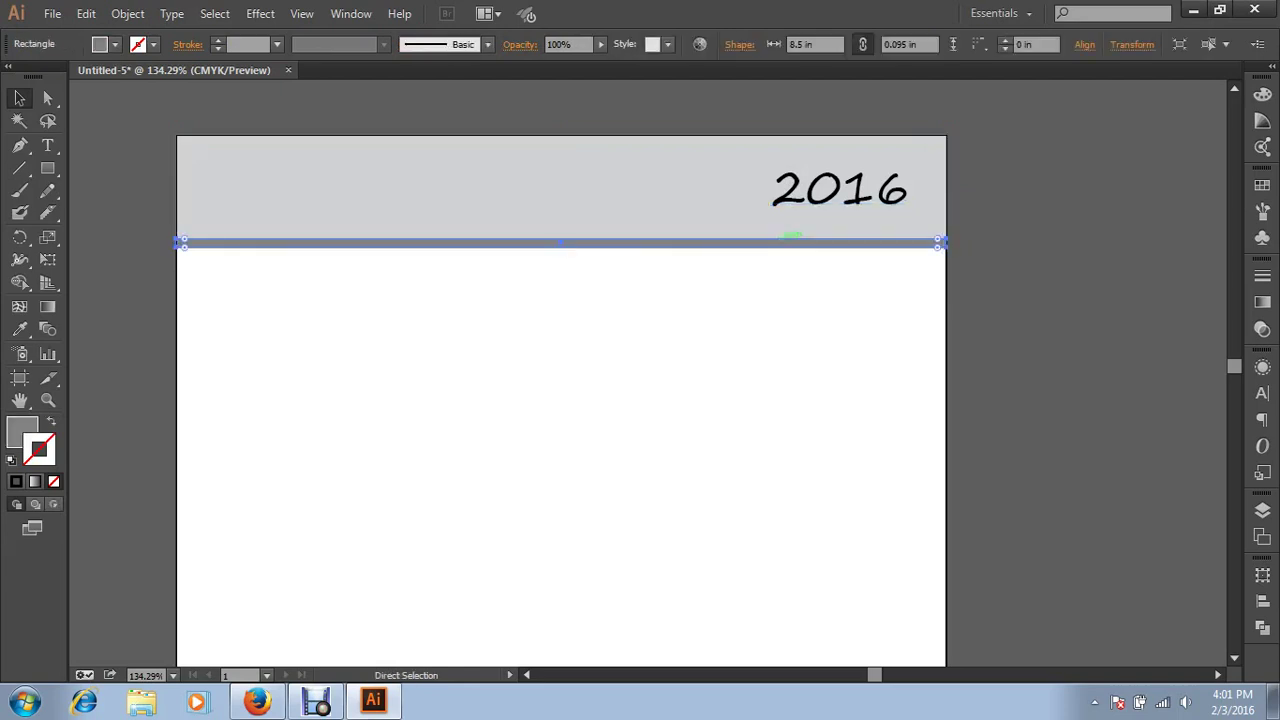
key("ctrl+shift+a")
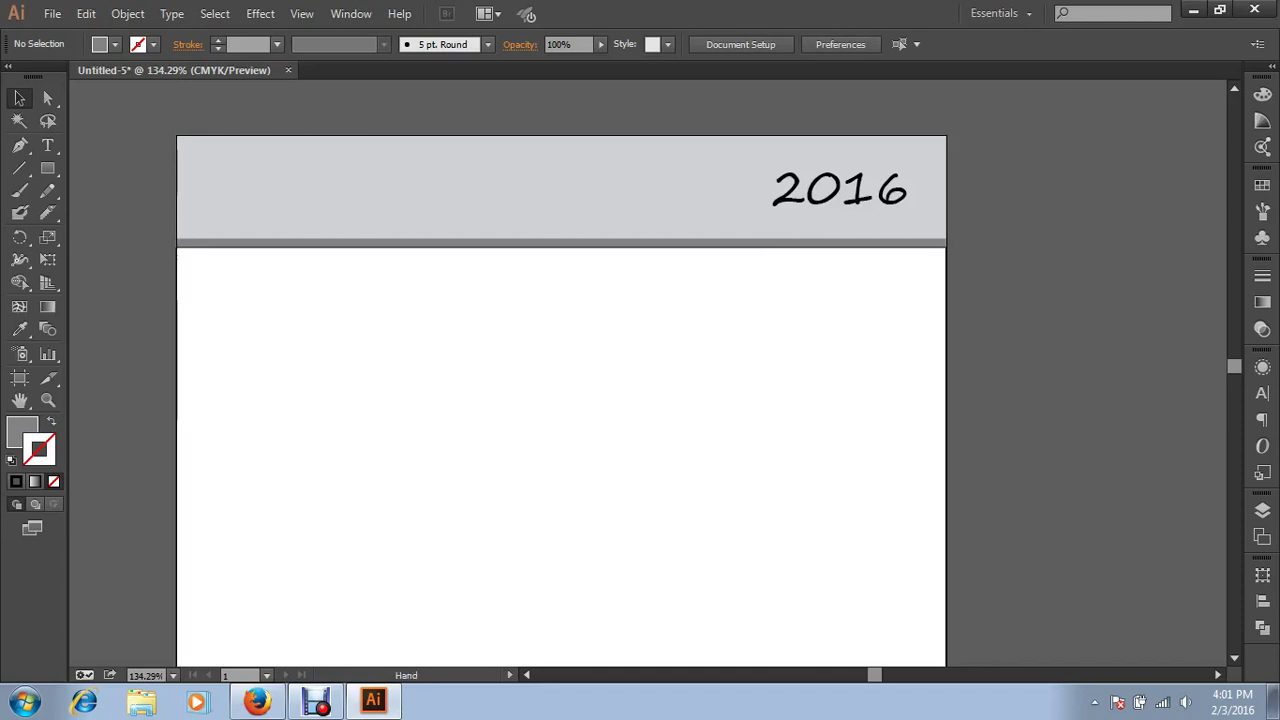
left_click_drag(560, 450, 596, 394)
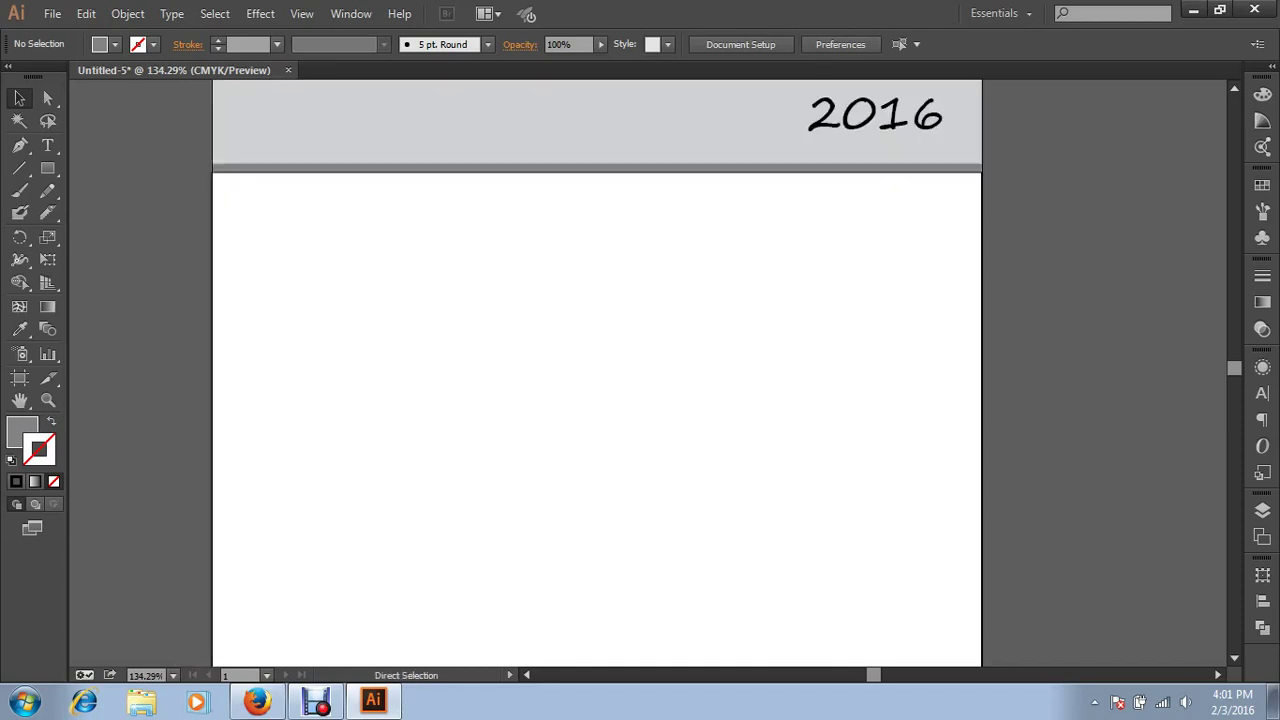
key("ctrl+minus")
key("ctrl+minus")
key("space")
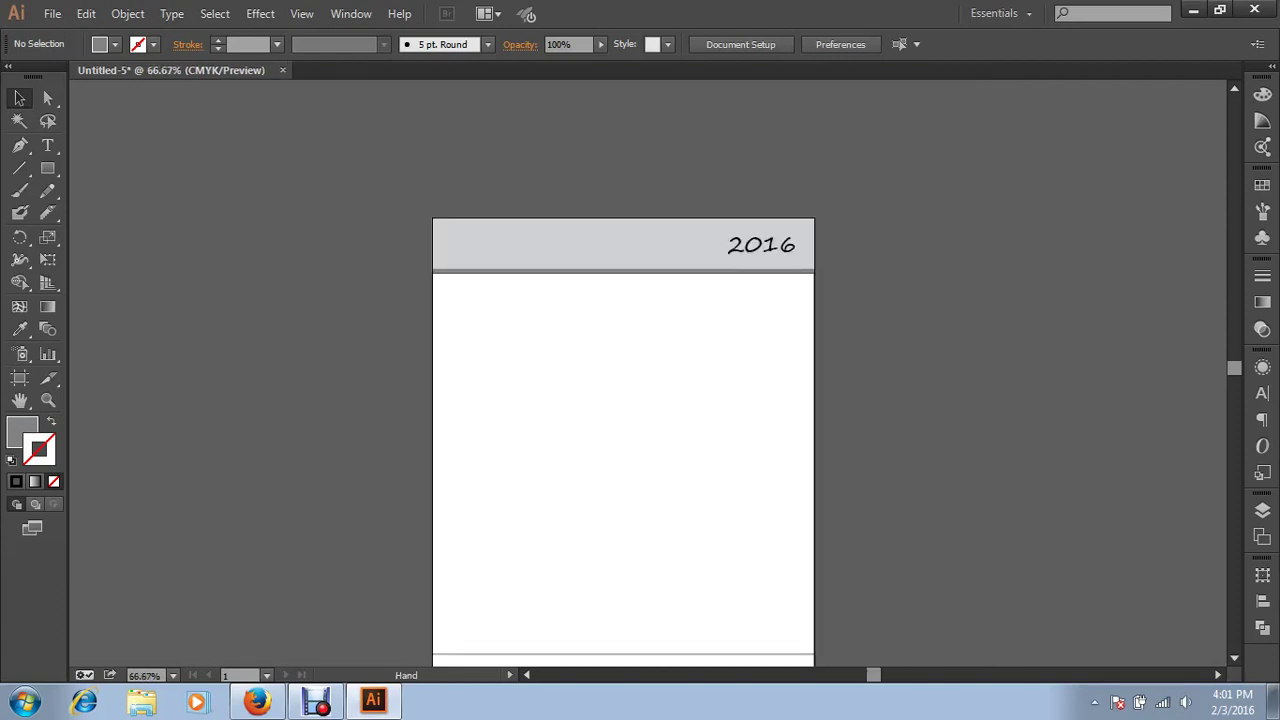
left_click_drag(620, 440, 642, 341)
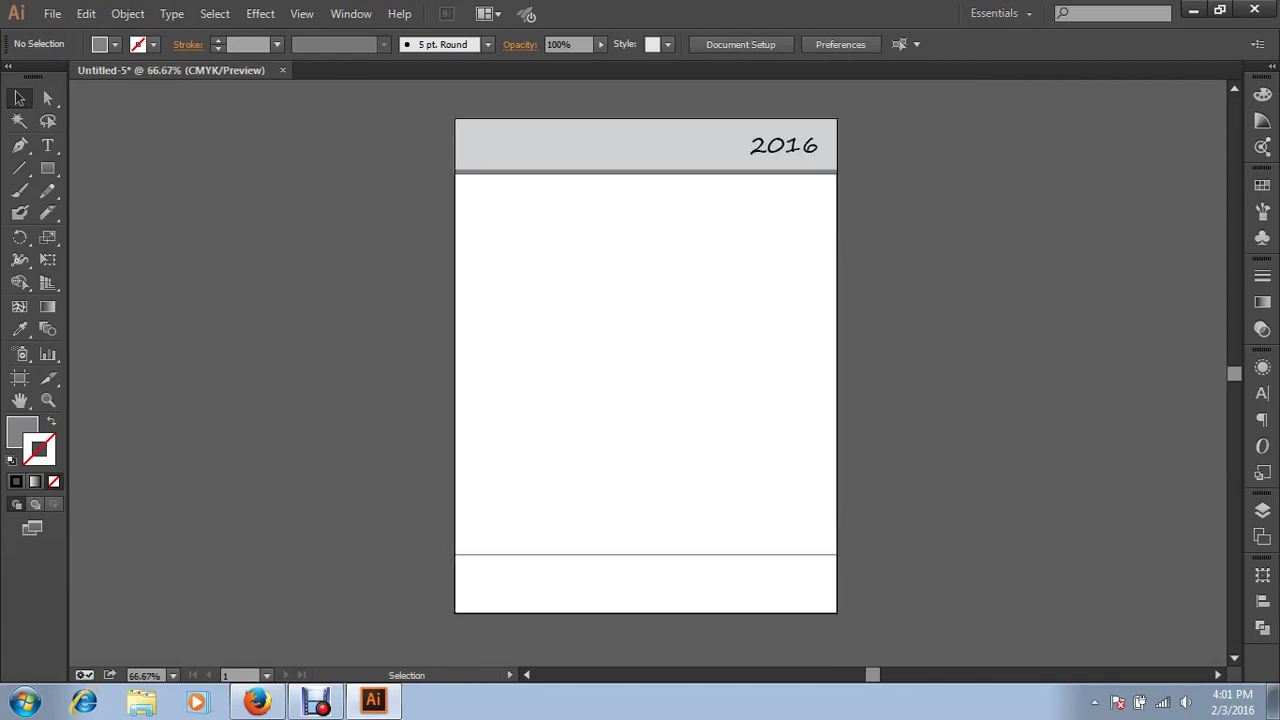
Select the top and bottom ruled lines and blend them with Ctrl+Alt+B, then view at 100%
left_click_drag(452, 150, 618, 578)
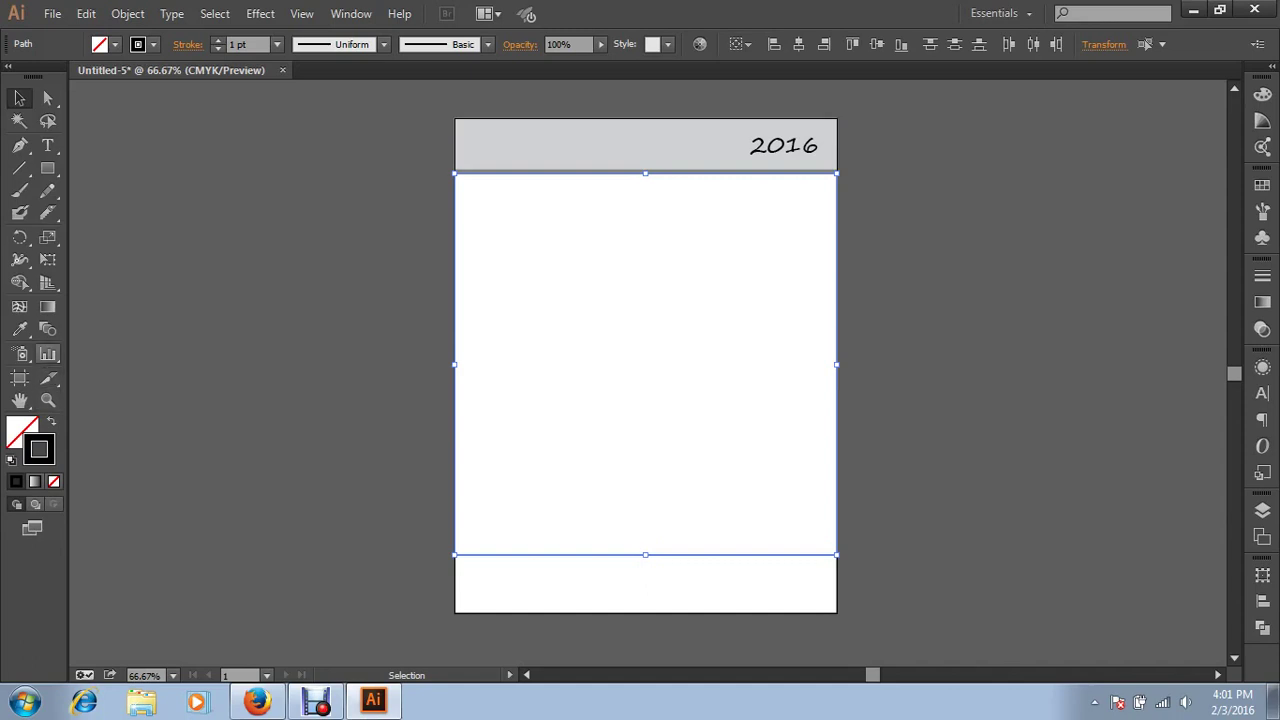
left_click(48, 330)
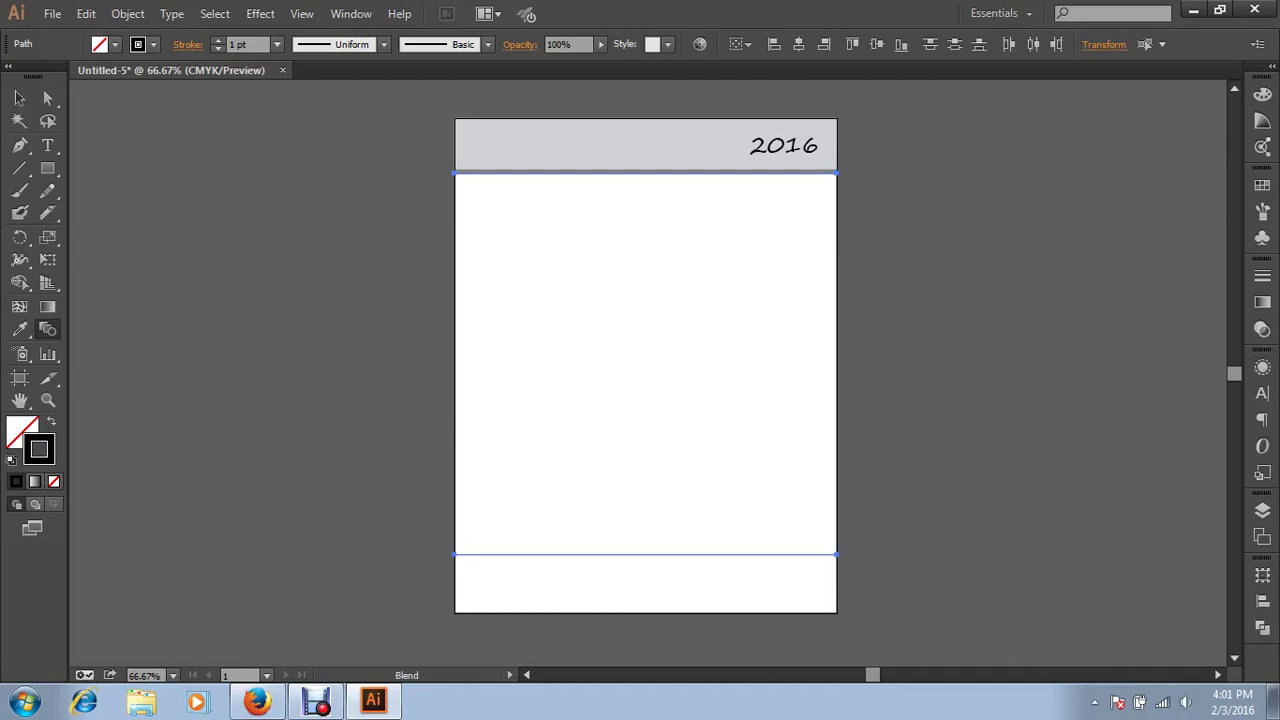
left_click_drag(454, 556, 512, 586)
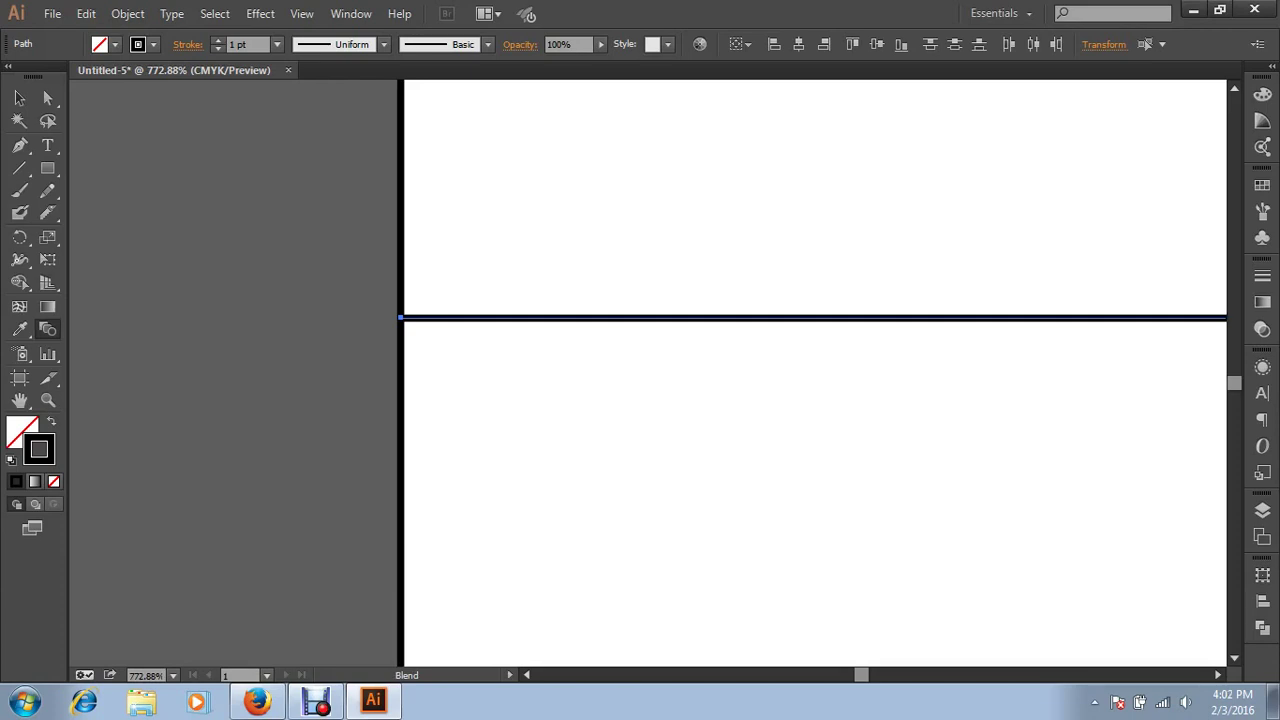
key("ctrl+alt+b")
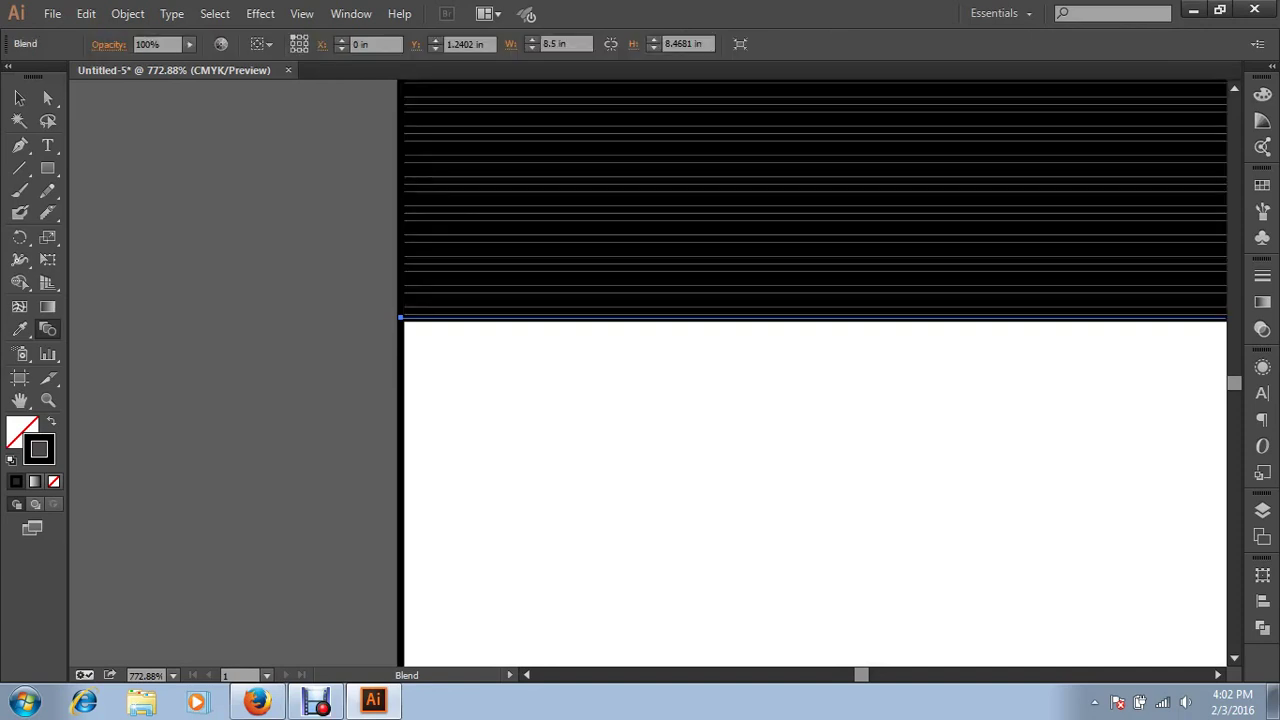
key("ctrl+minus")
key("ctrl+minus")
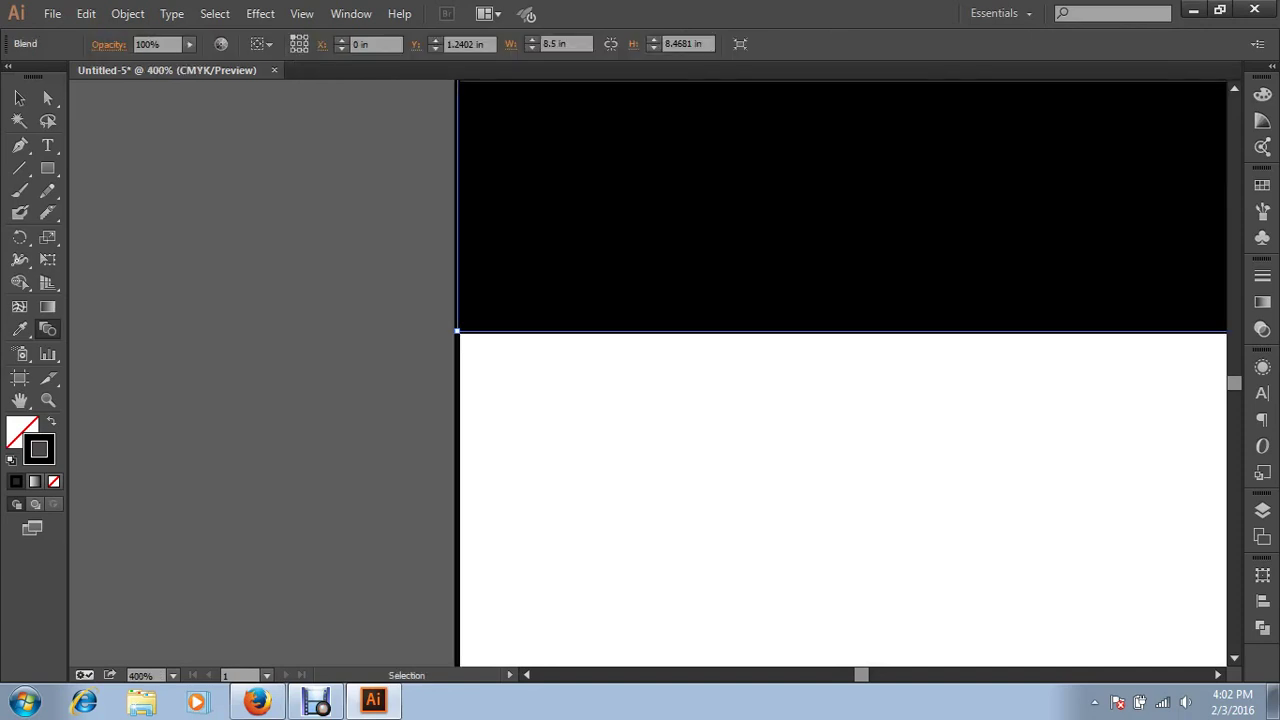
key("ctrl+minus")
key("ctrl+minus")
key("ctrl+minus")
key("ctrl+minus")
key("ctrl+minus")
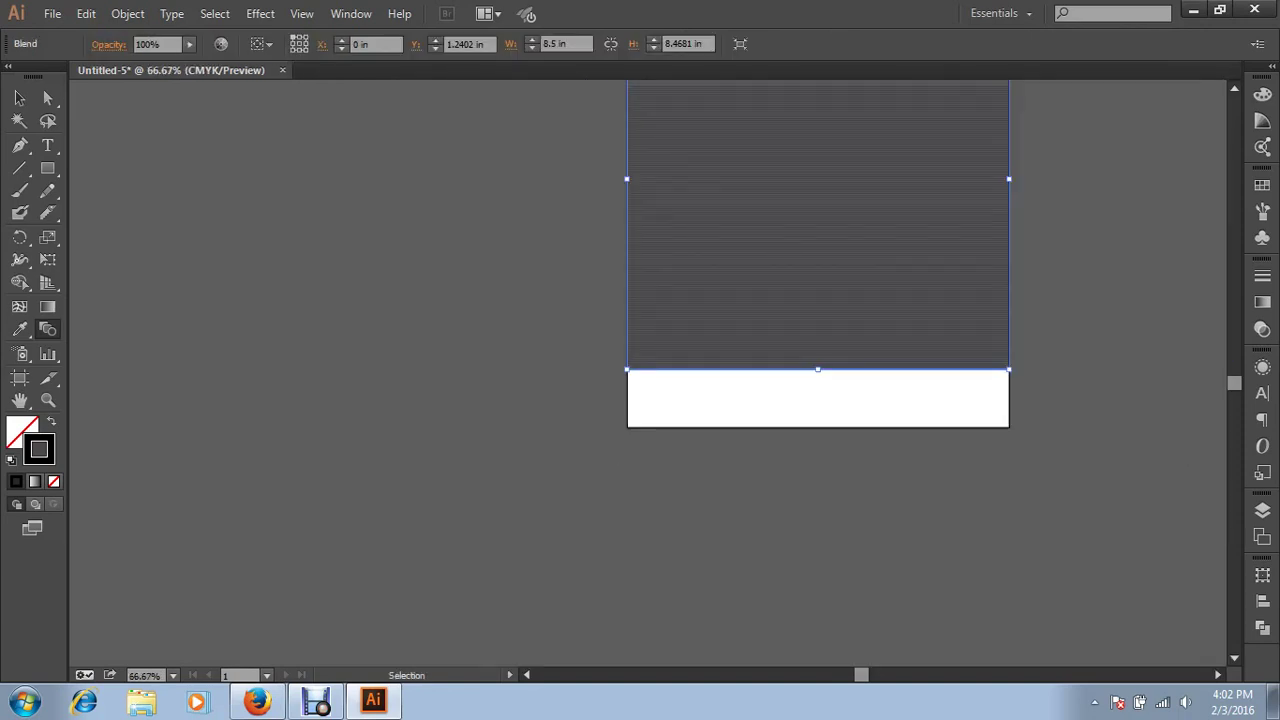
key("space")
left_click_drag(760, 300, 646, 516)
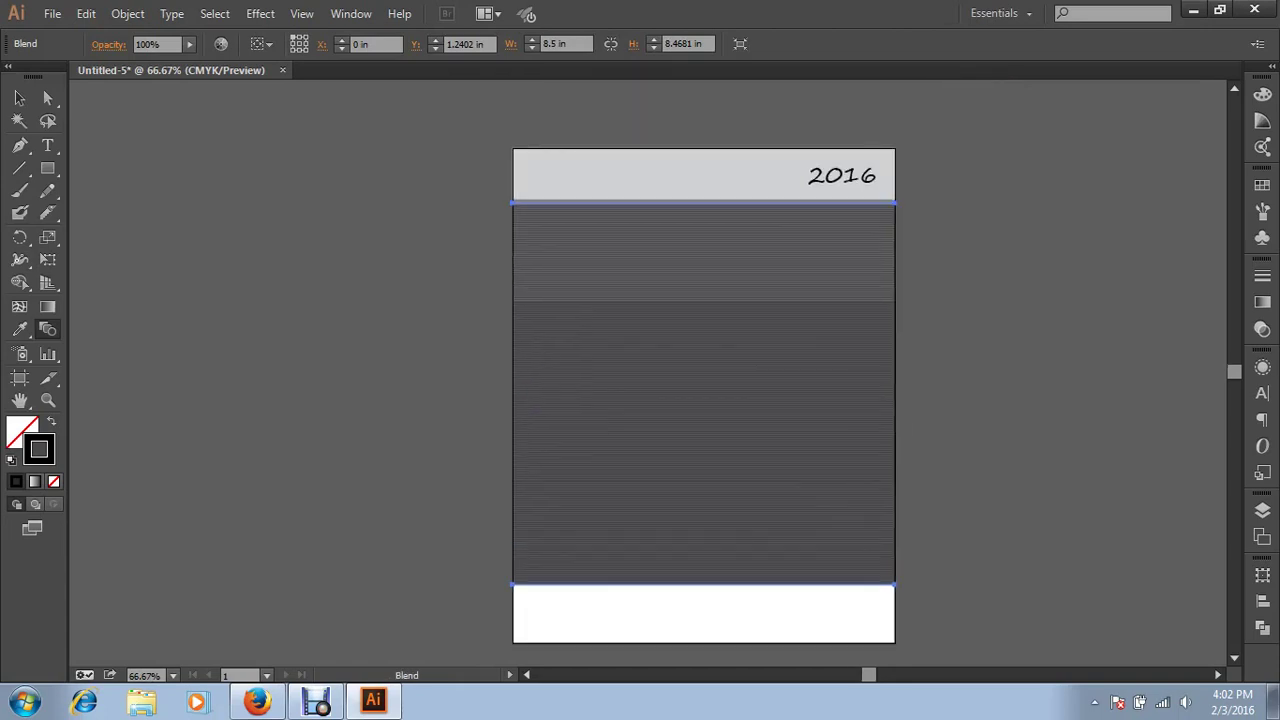
left_click(885, 290)
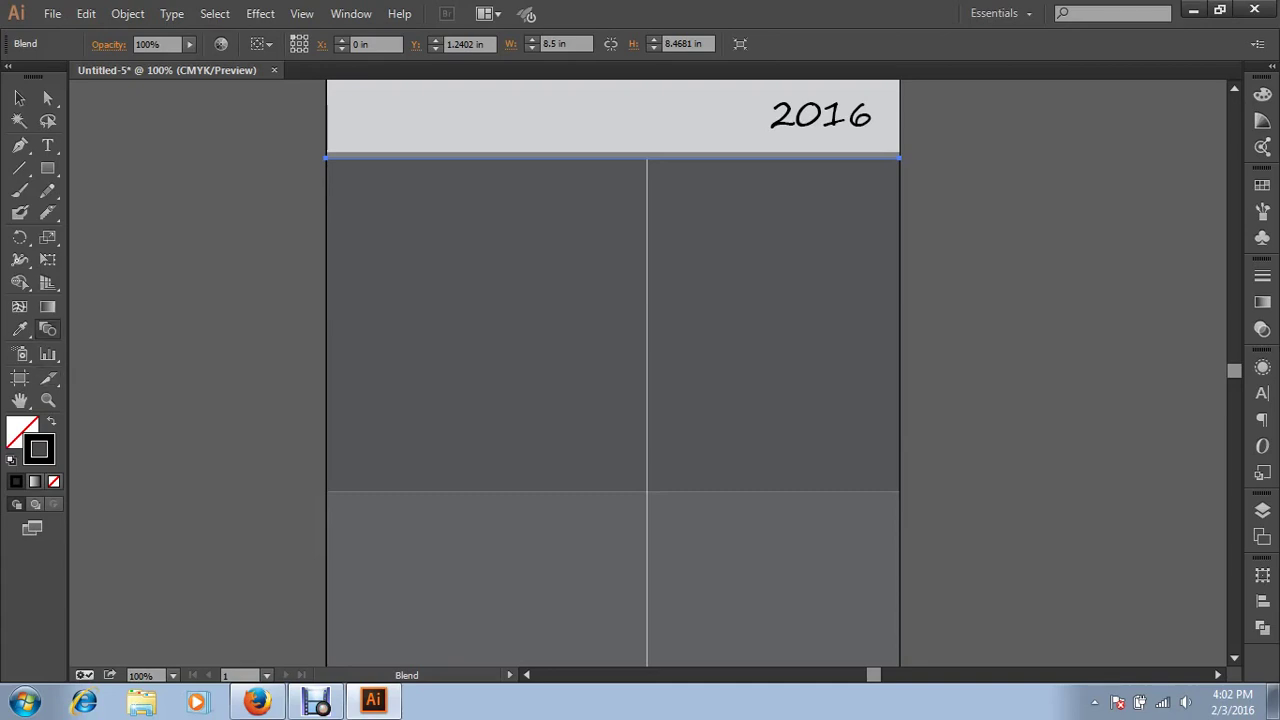
Set Blend Options spacing to Specified Steps 19 with Preview on and apply it
double_click(47, 329)
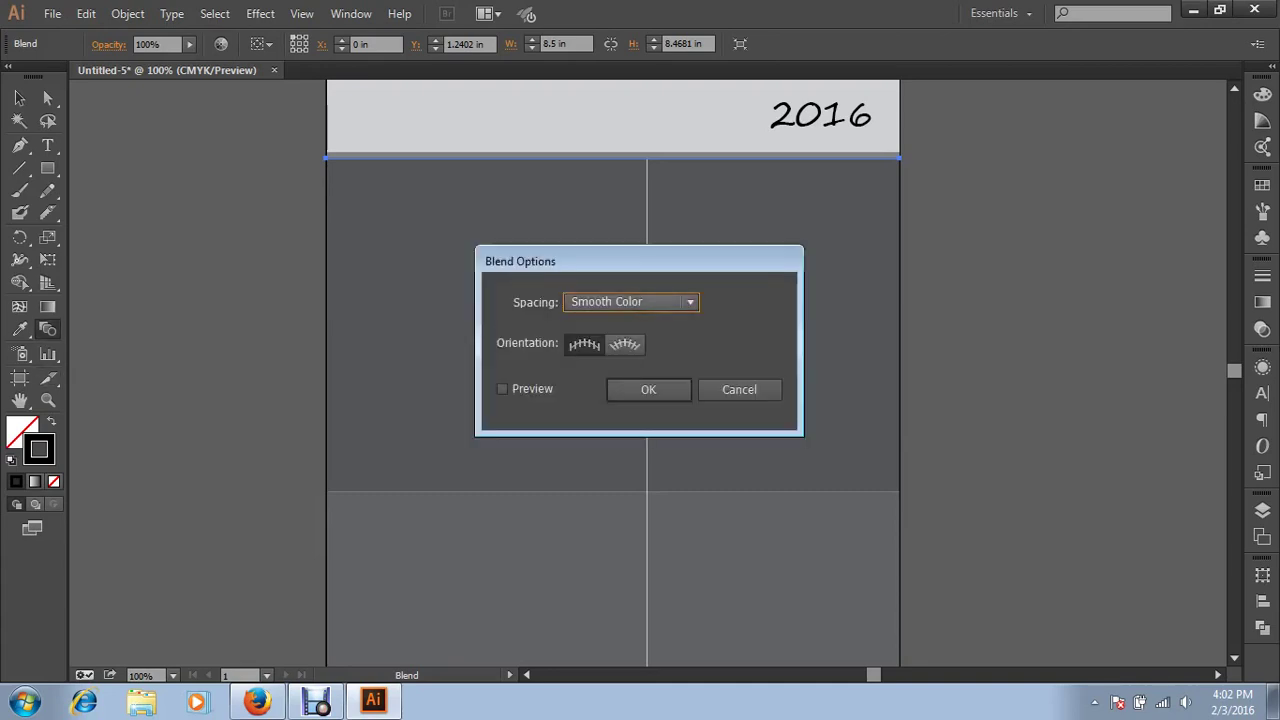
mouse_move(560, 261)
left_mouse_down()
mouse_move(779, 266)
mouse_move(966, 206)
left_mouse_up()
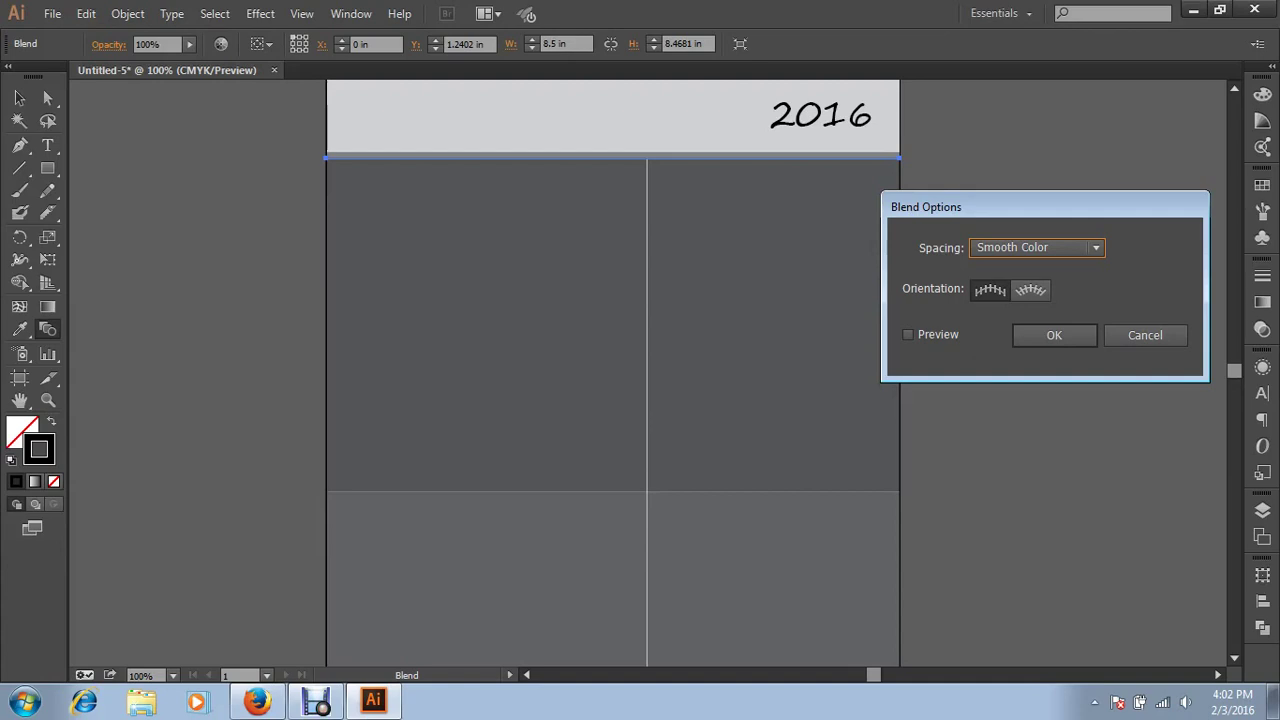
left_click(1037, 247)
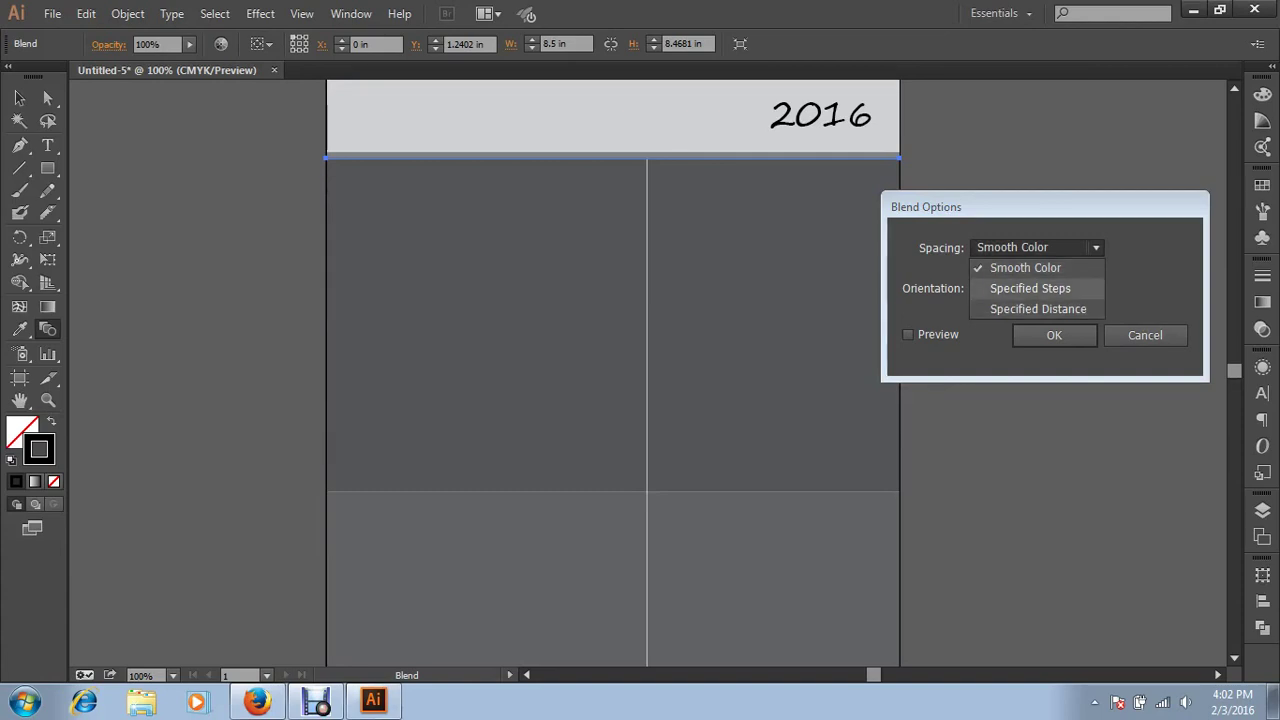
left_click(1030, 288)
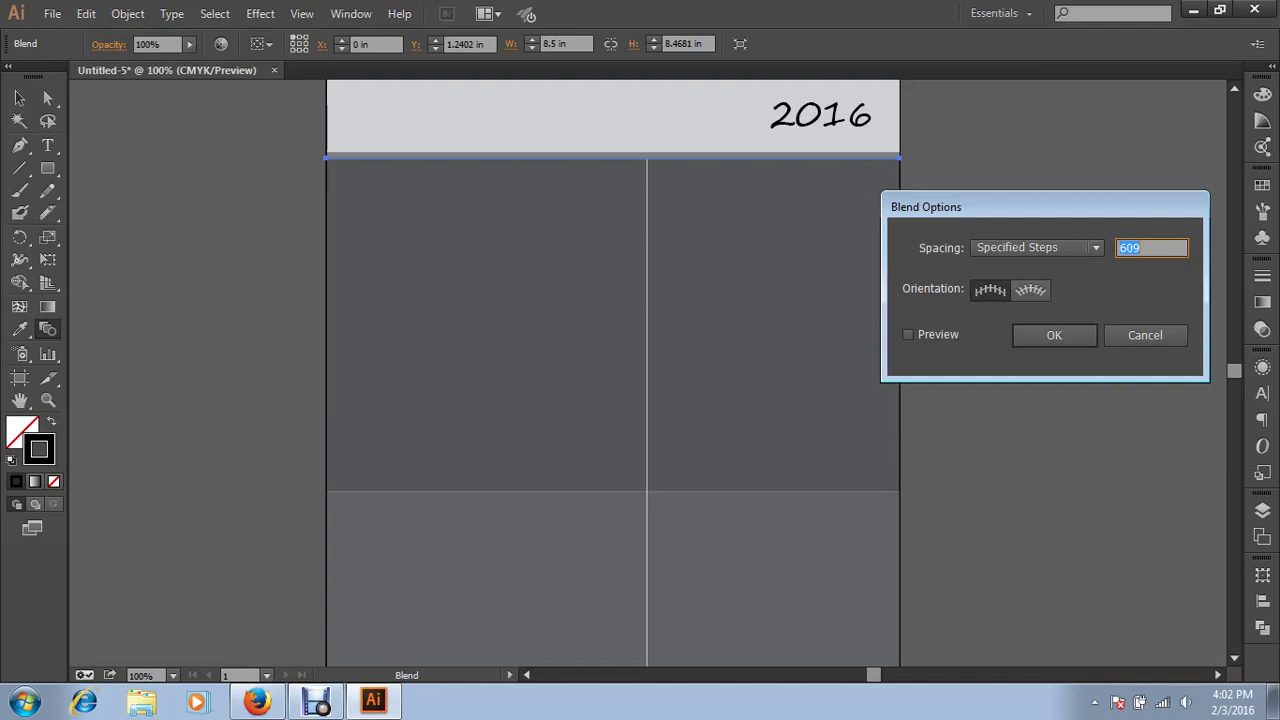
type("19")
left_click(908, 334)
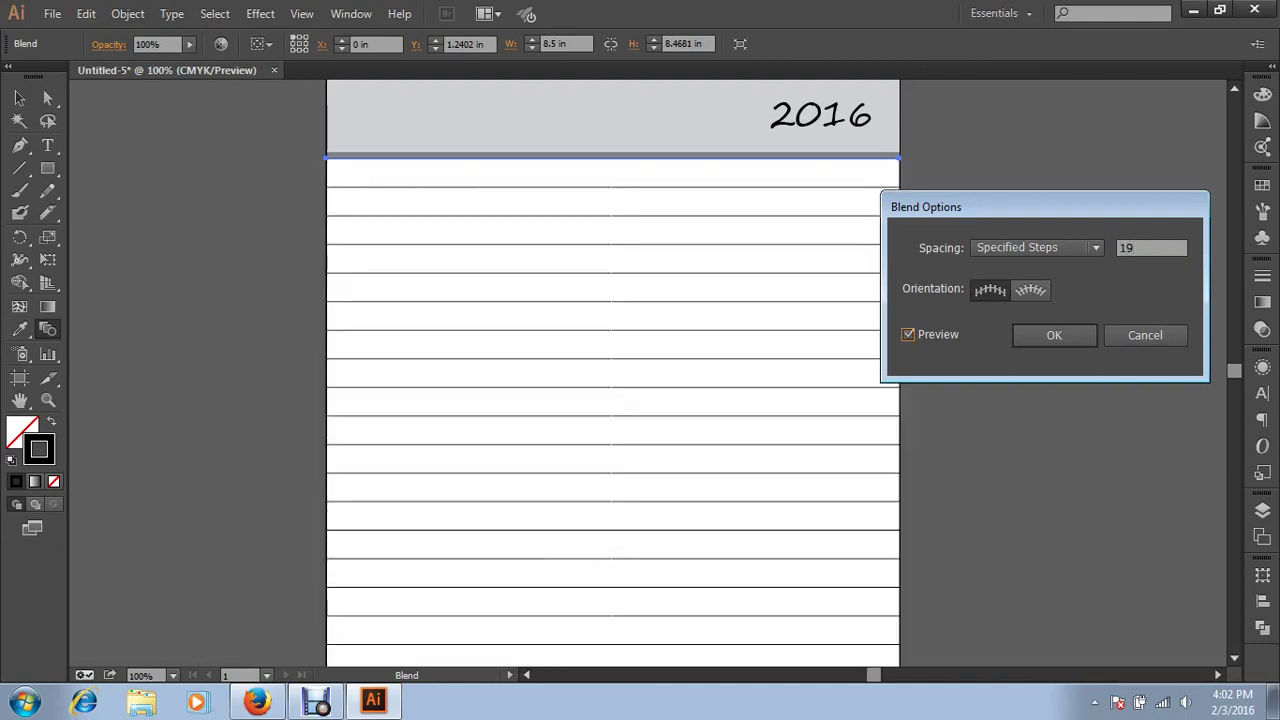
left_click(1054, 335)
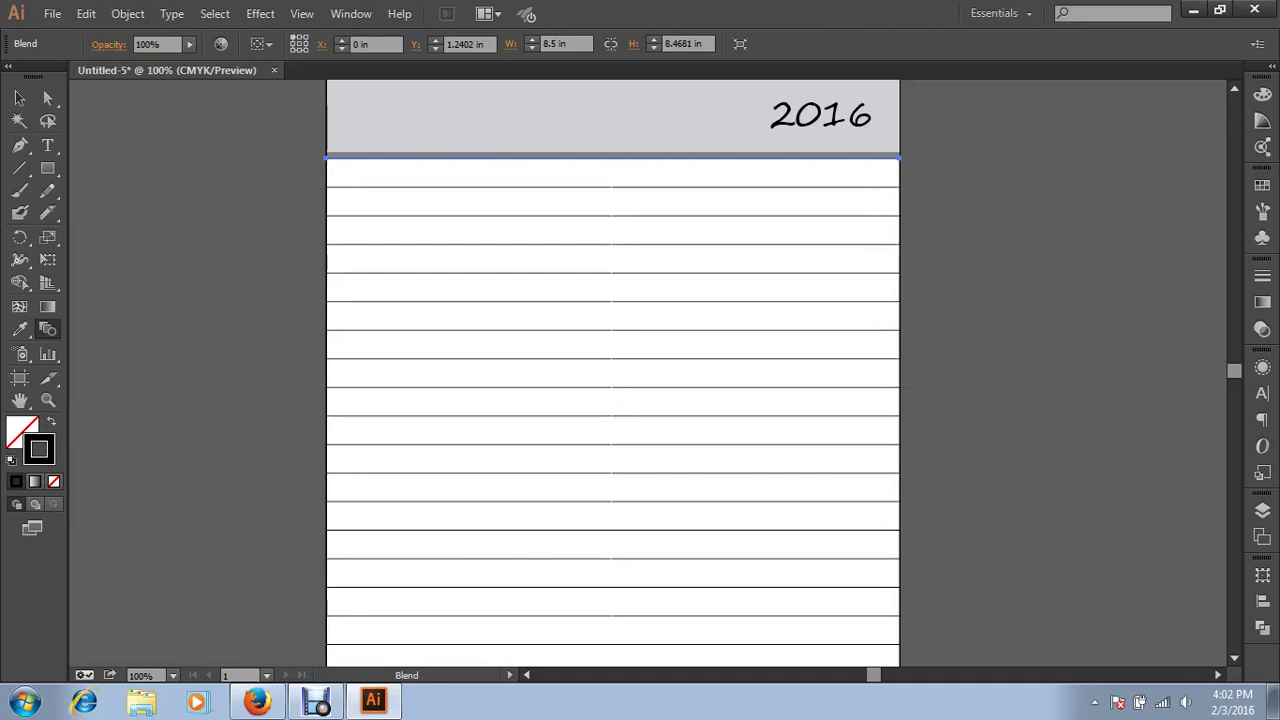
key("v")
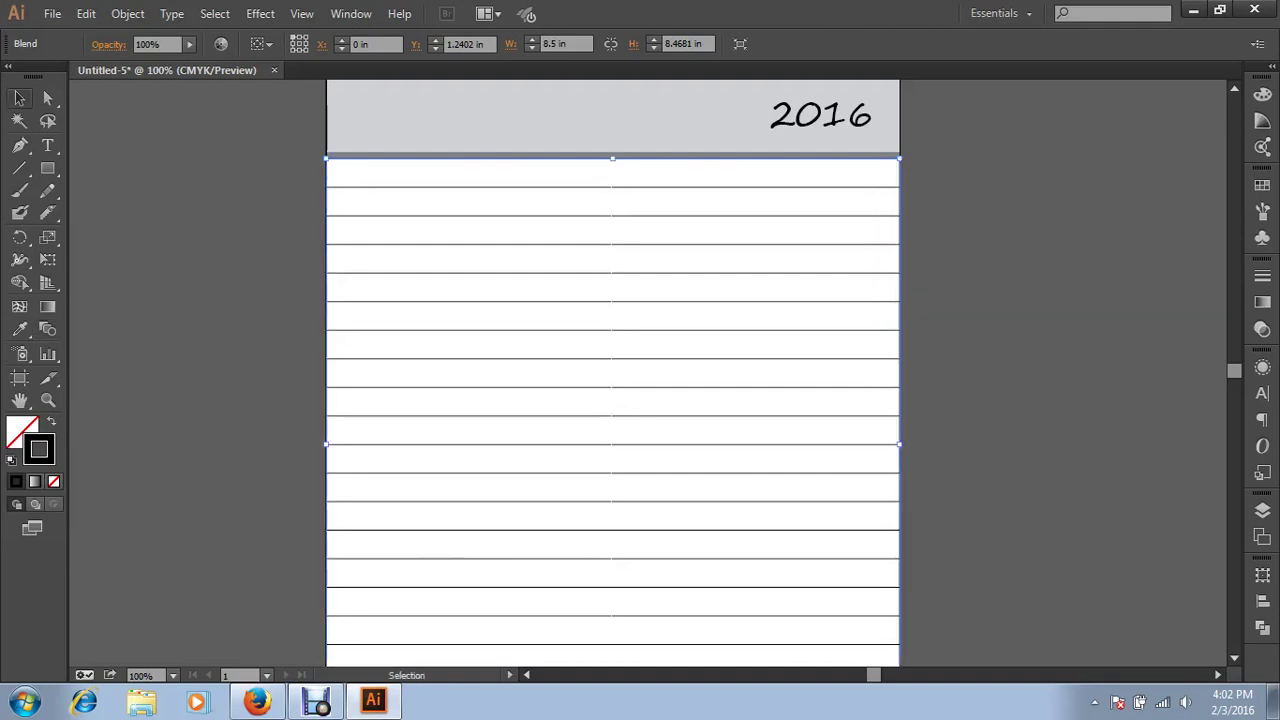
key("ctrl+minus")
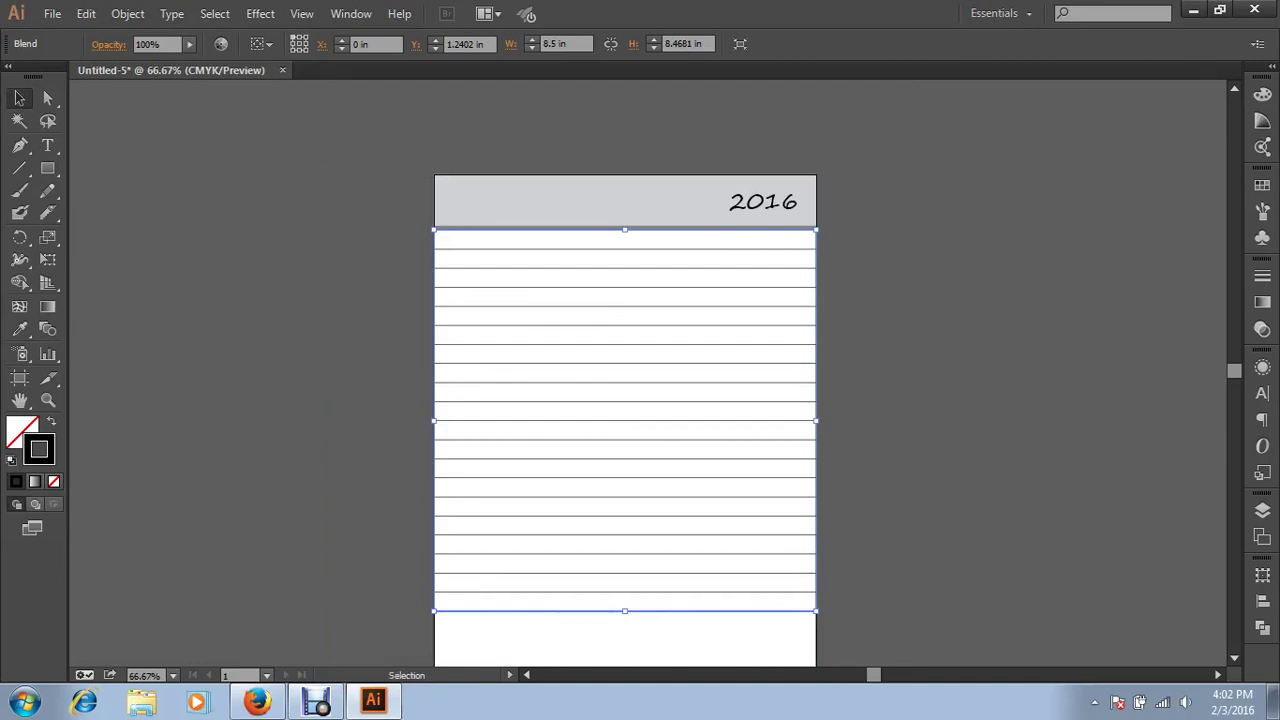
scroll(625, 400, "down", 1)
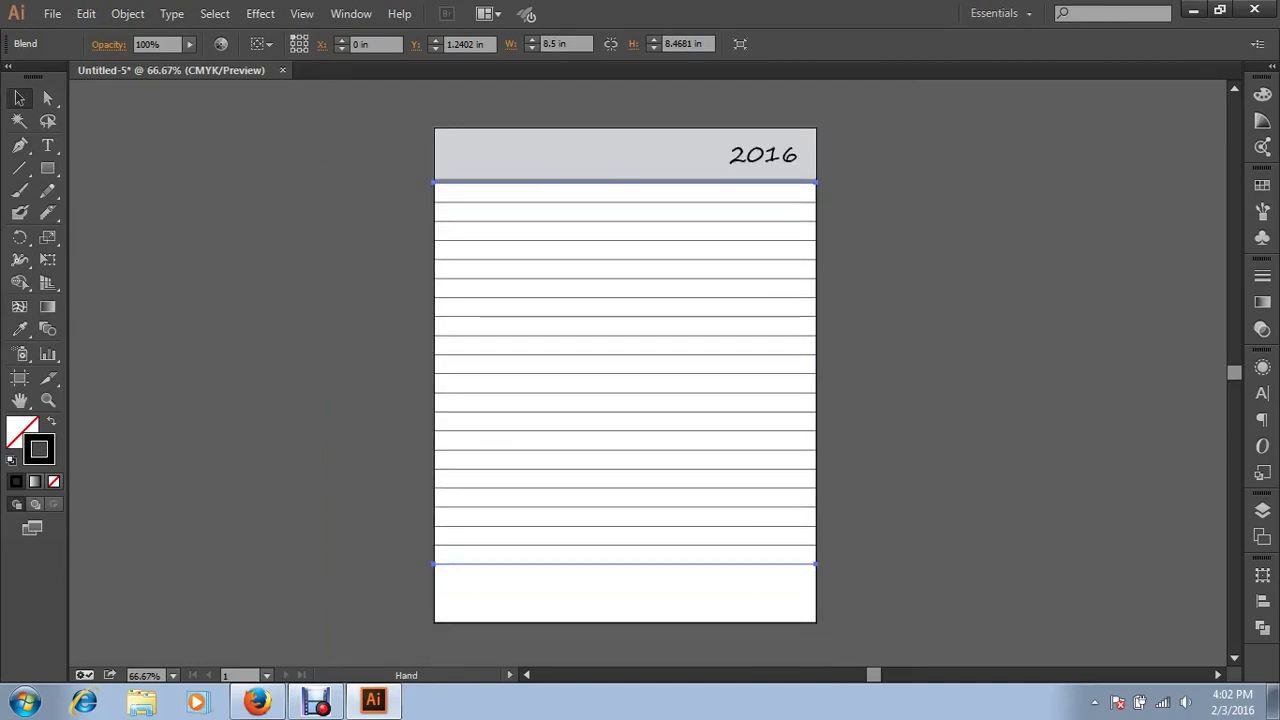
key("ctrl+shift+a")
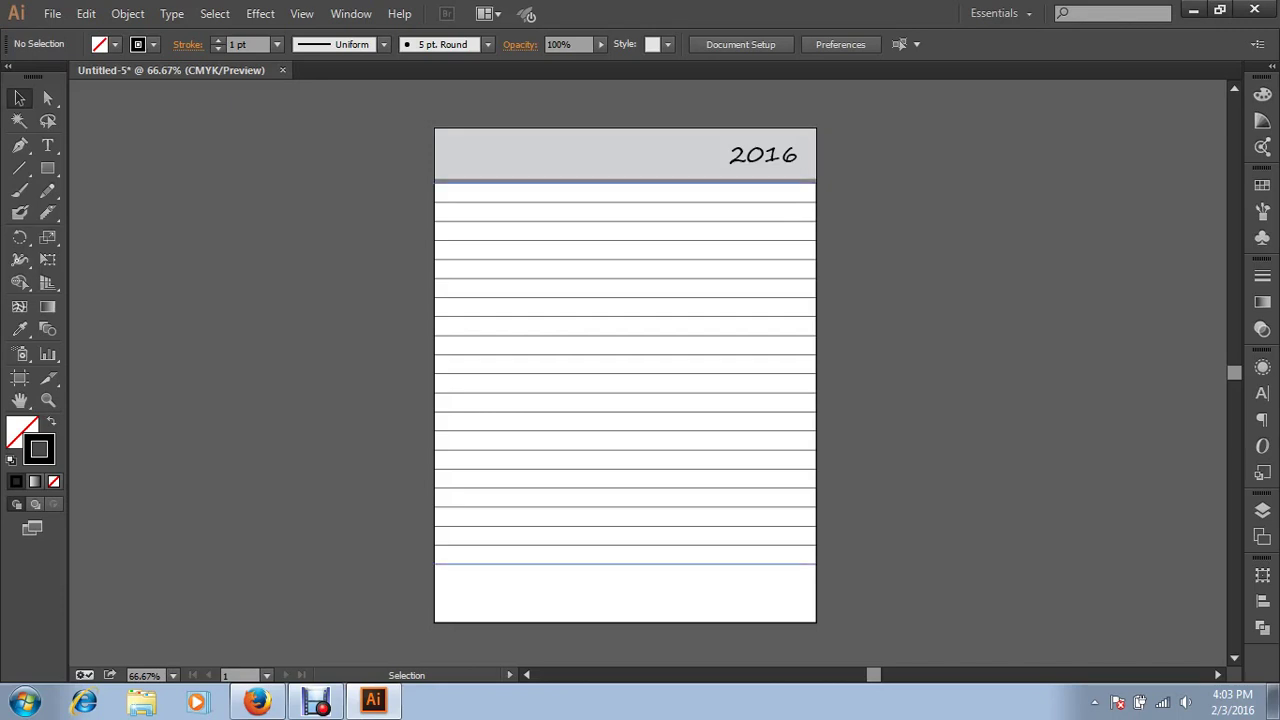
left_click(624, 373)
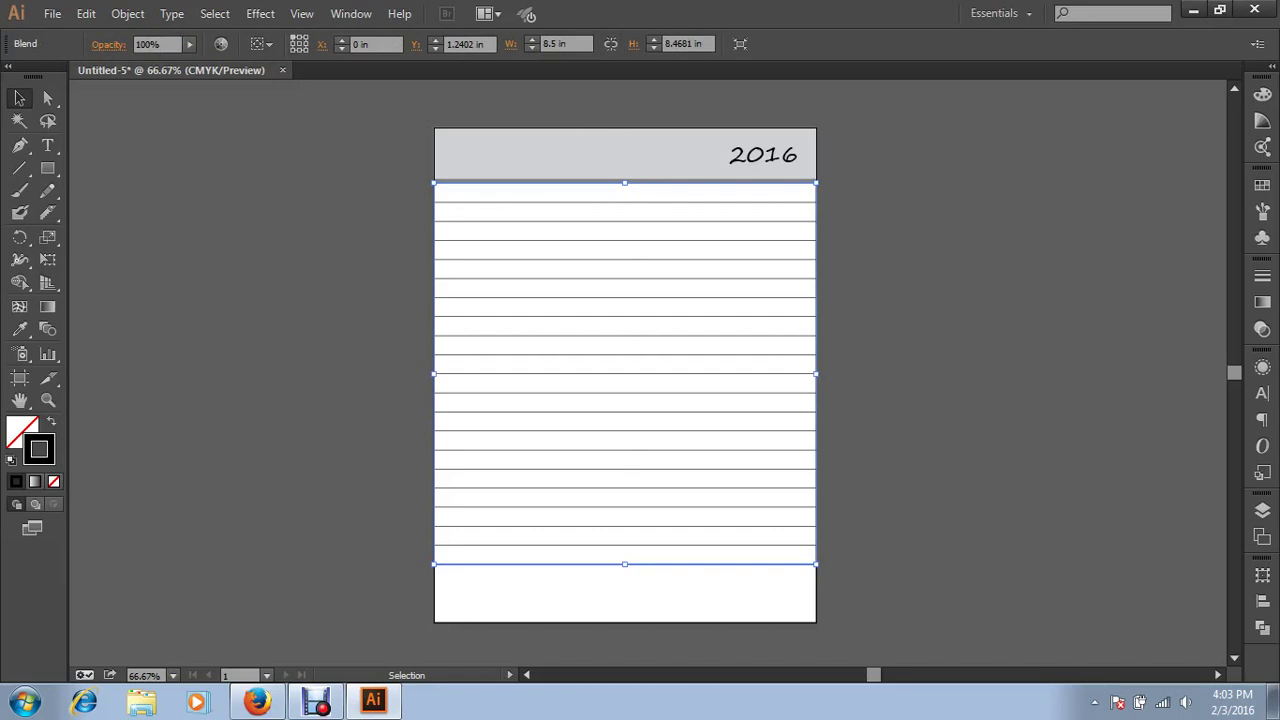
left_click_drag(745, 305, 1101, 307)
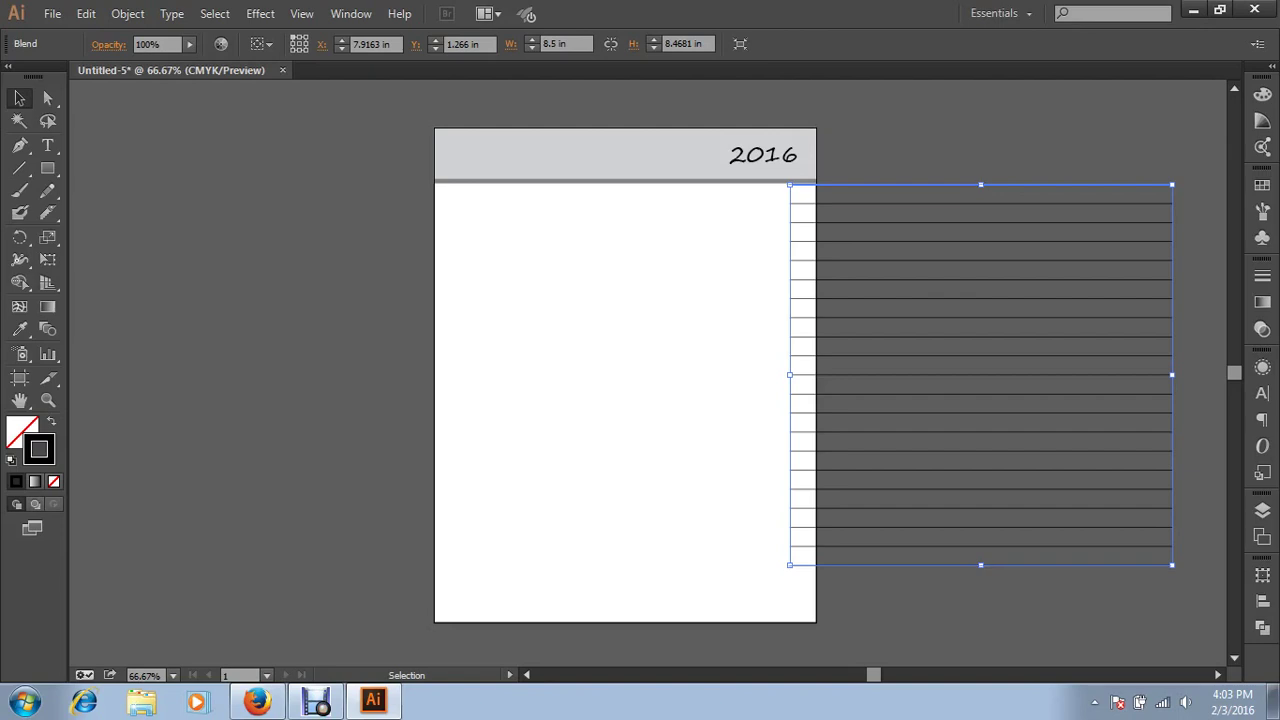
mouse_move(1030, 240)
left_mouse_down()
mouse_move(697, 272)
mouse_move(675, 245)
left_mouse_up()
key("ctrl+z")
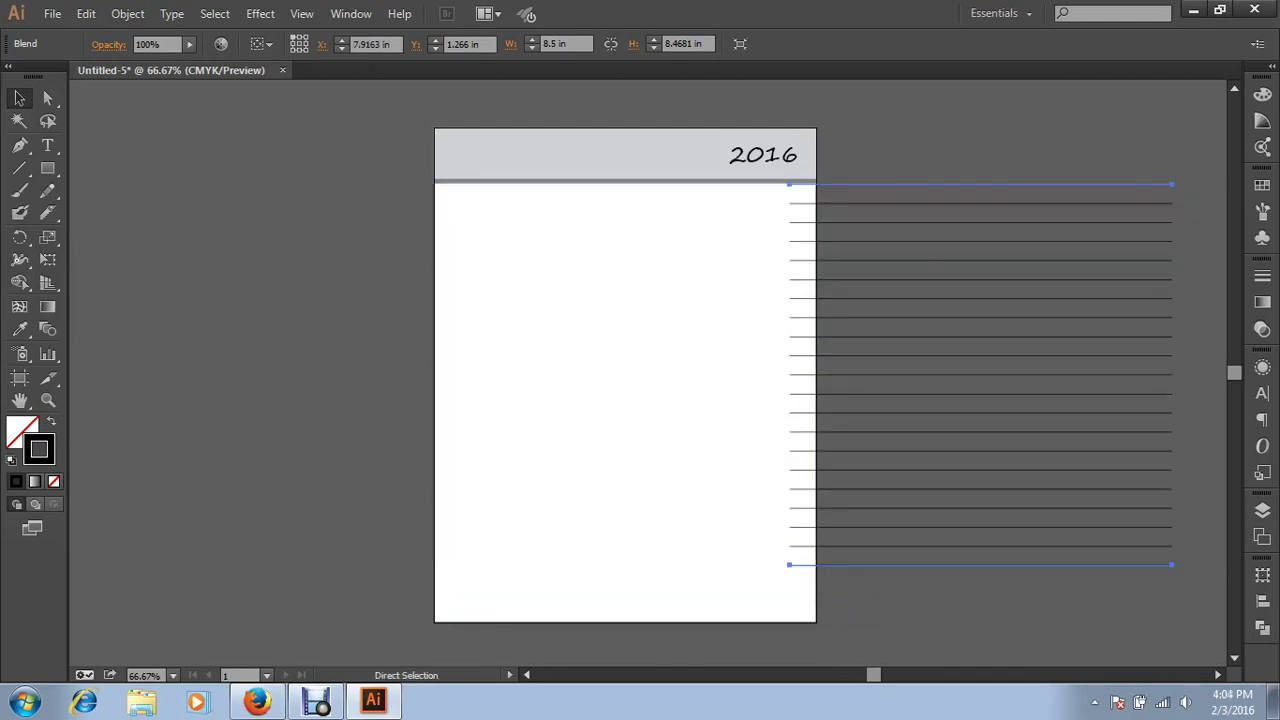
key("ctrl+shift+z")
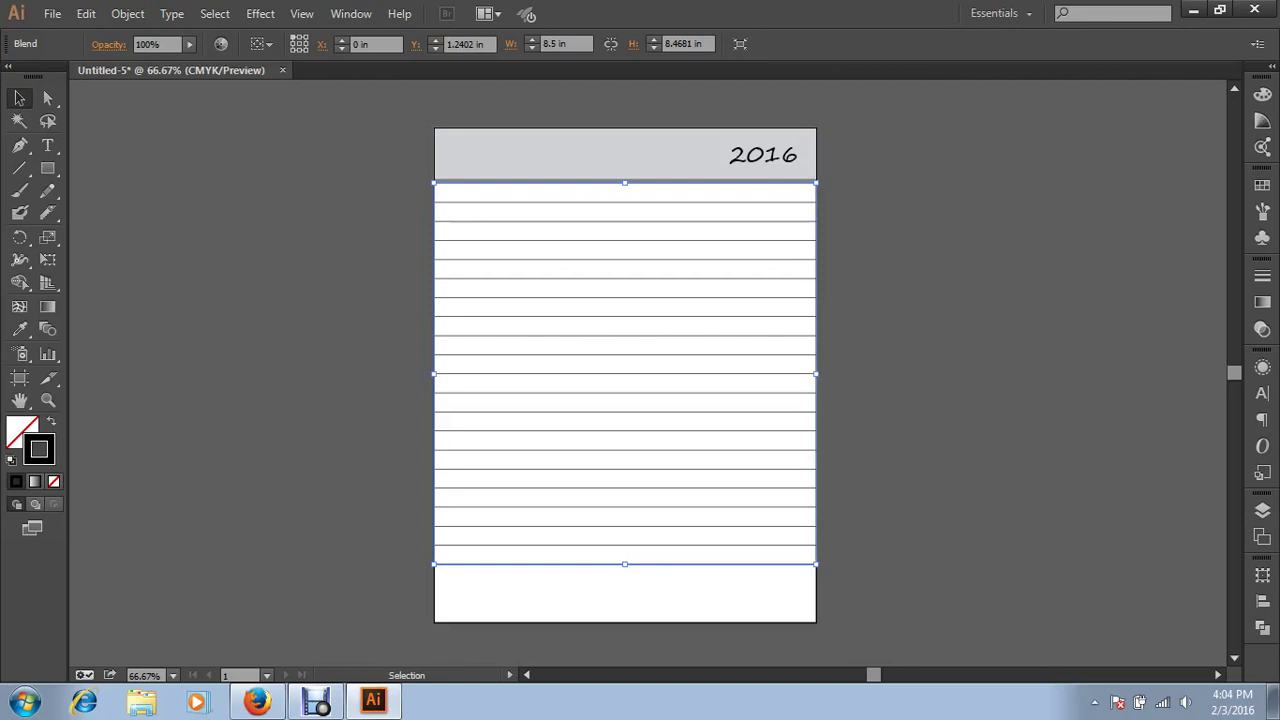
Expand the ruled-line blend with Object, Fill and Stroke into separate line paths, then reselect the group
left_click(127, 13)
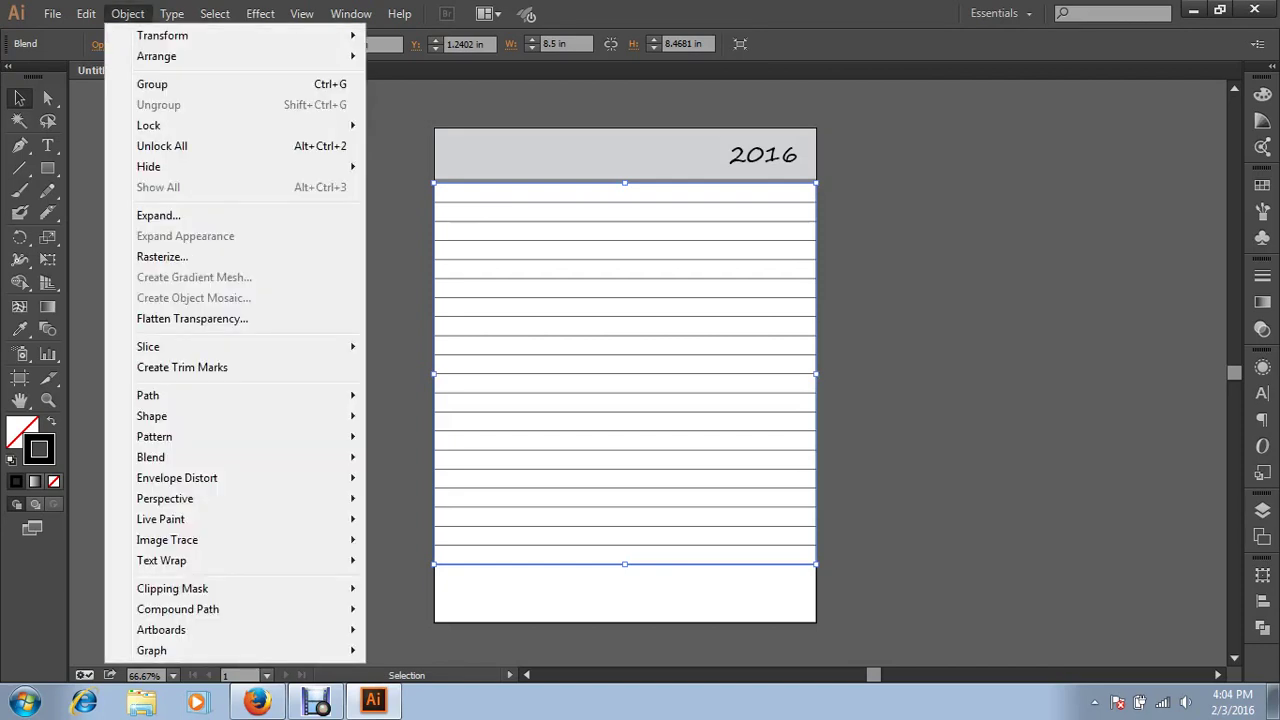
left_click(158, 215)
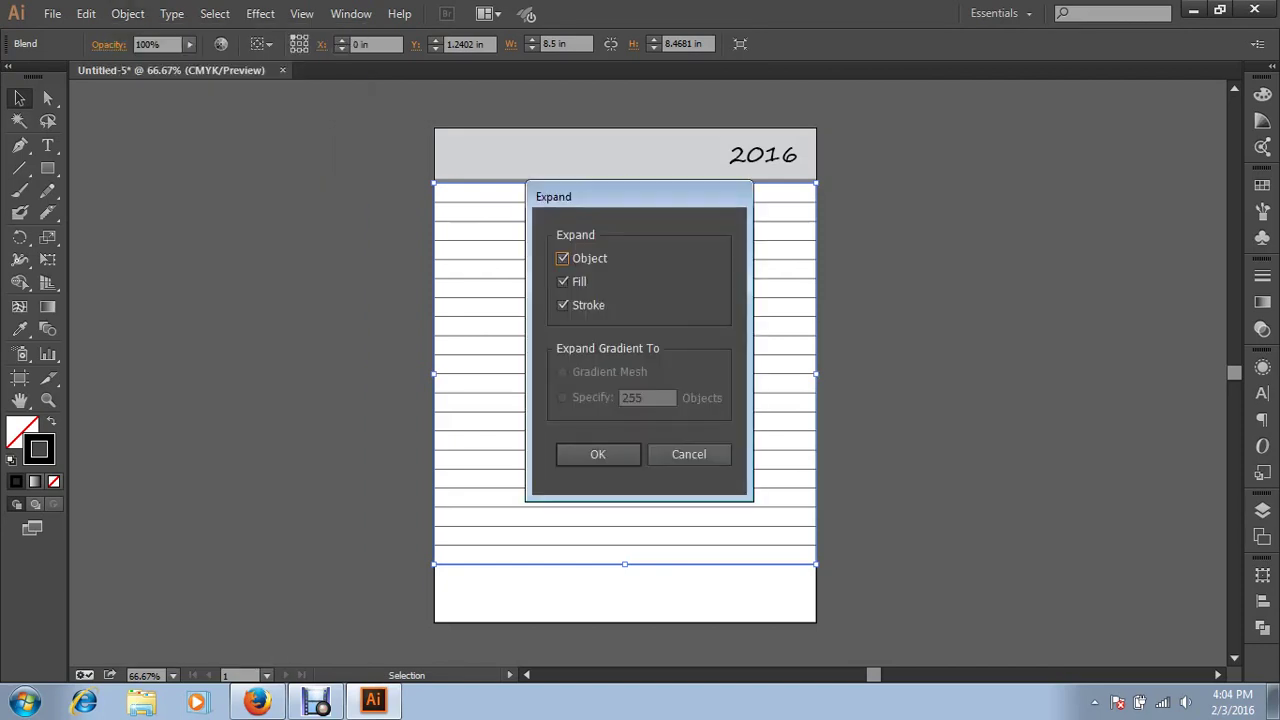
left_click(597, 454)
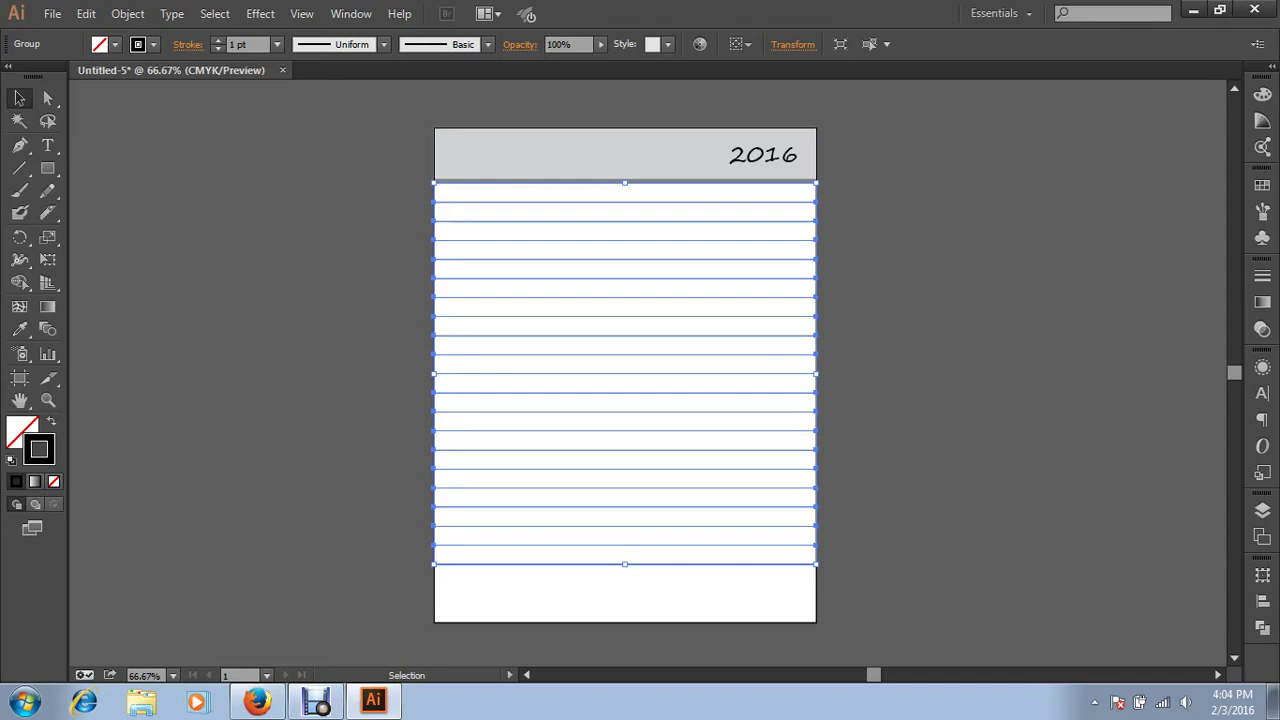
key("ctrl+shift+a")
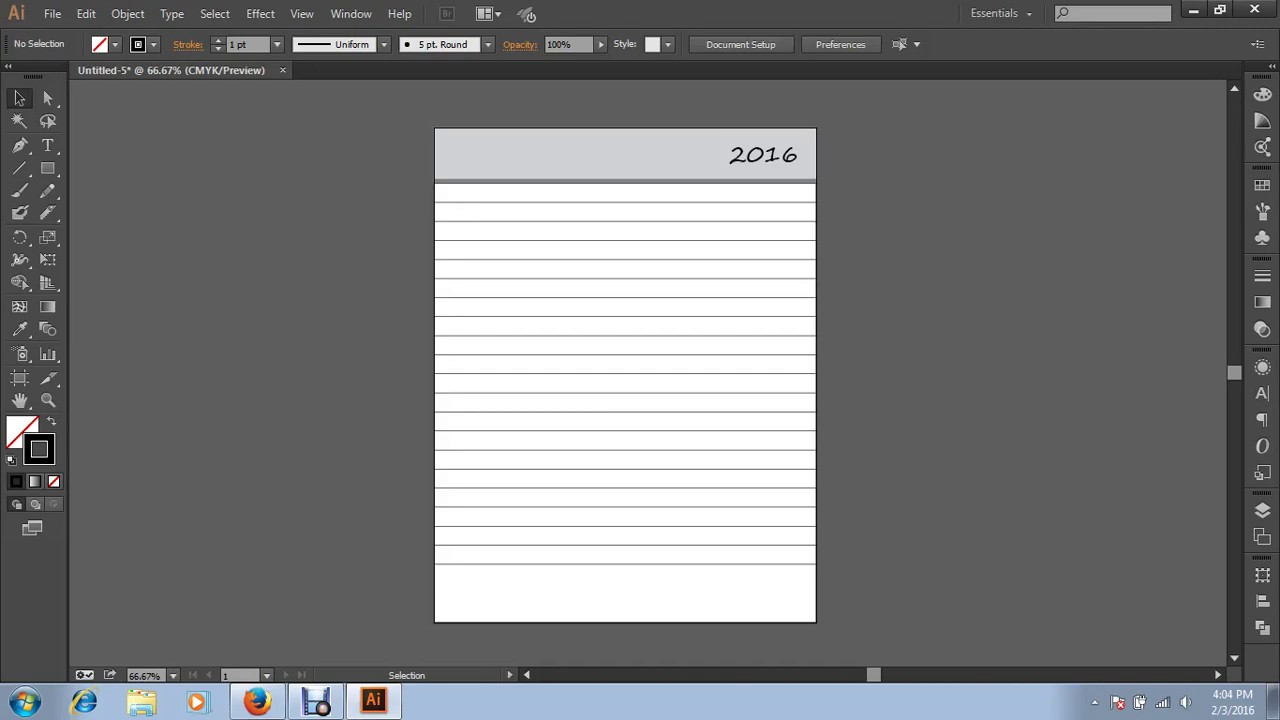
left_click(705, 372)
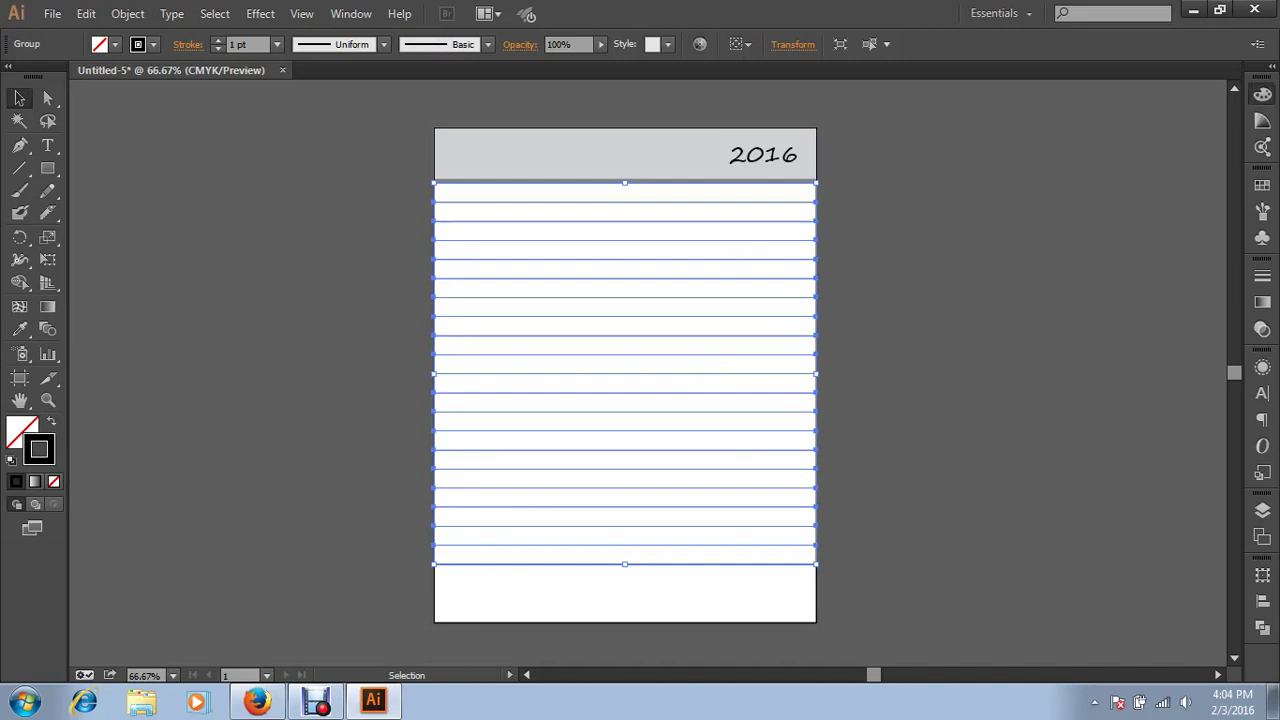
Colour the ruled lines' stroke pink (M 49, K 0) and zoom in on them
left_click(1262, 94)
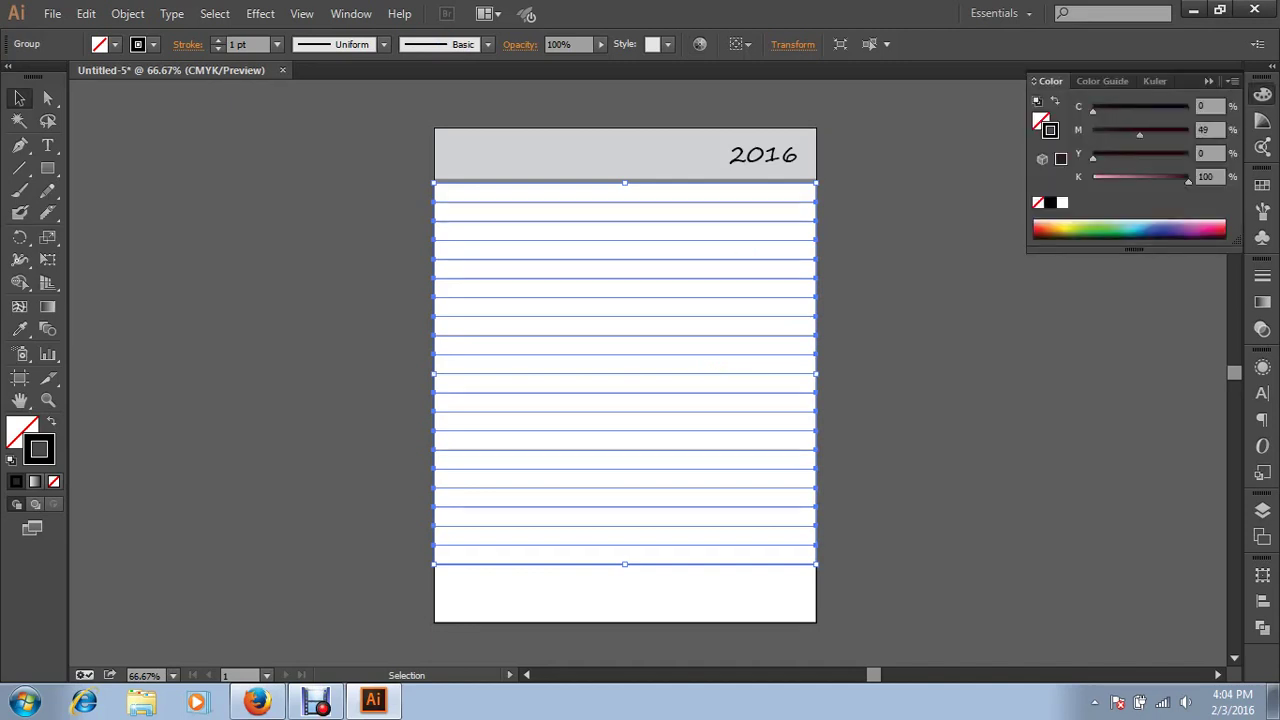
left_click(1139, 133)
left_click_drag(1134, 181, 1092, 181)
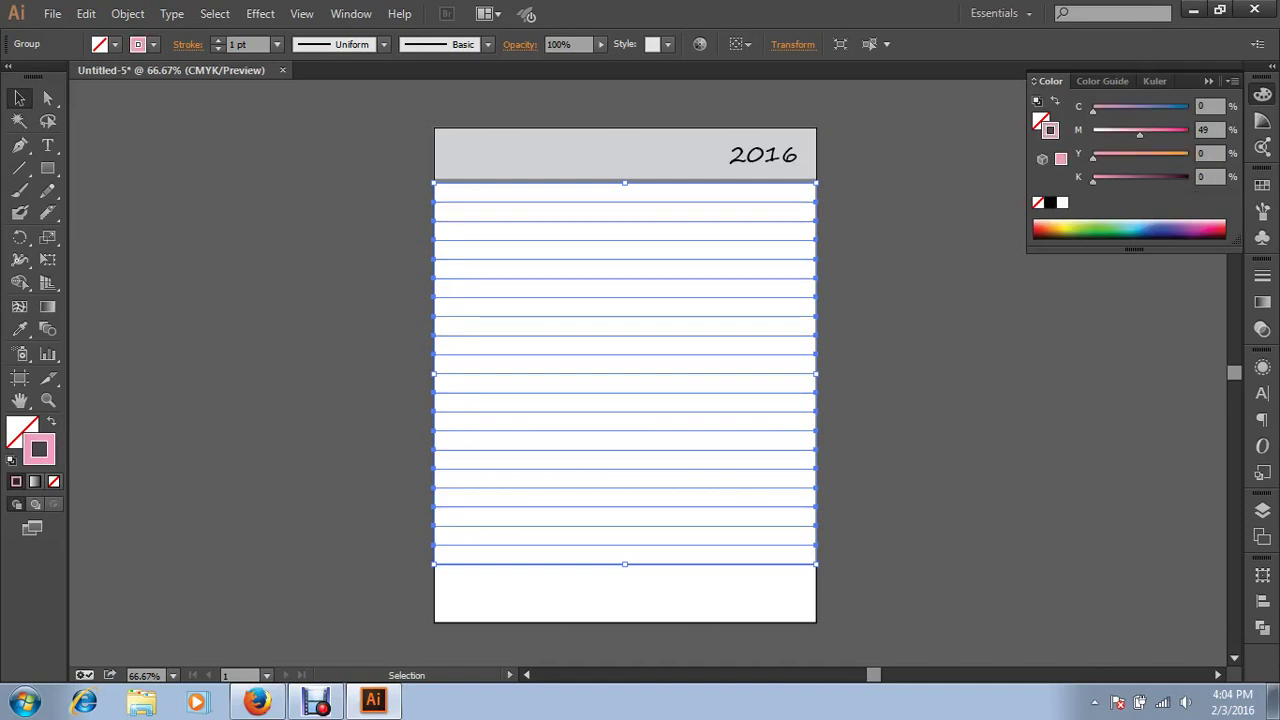
key("ctrl+shift+a")
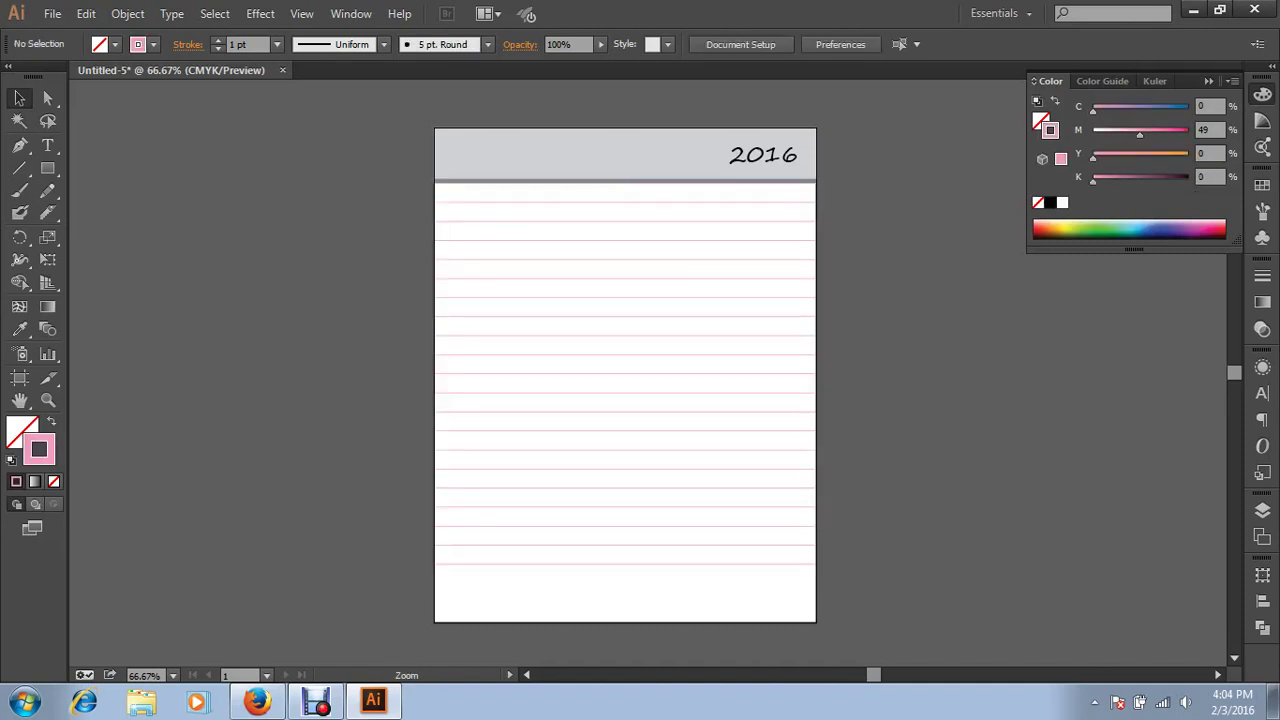
left_click_drag(436, 188, 866, 460)
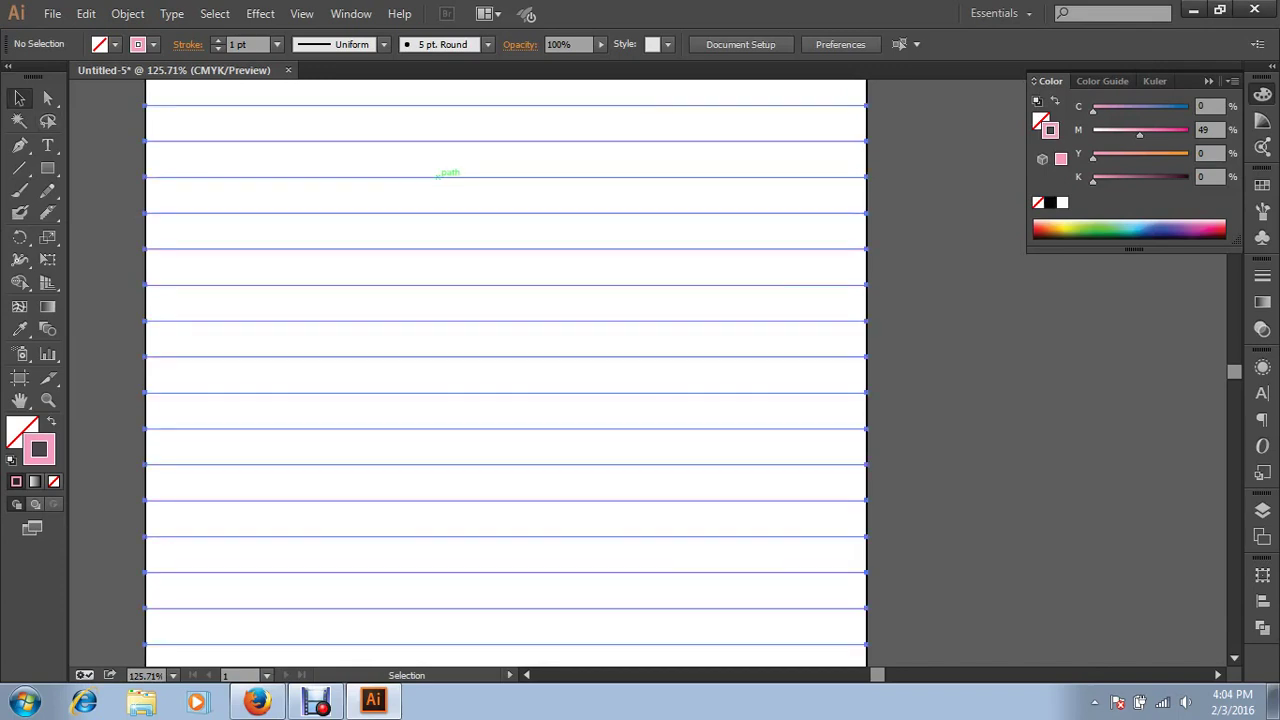
left_click(437, 177)
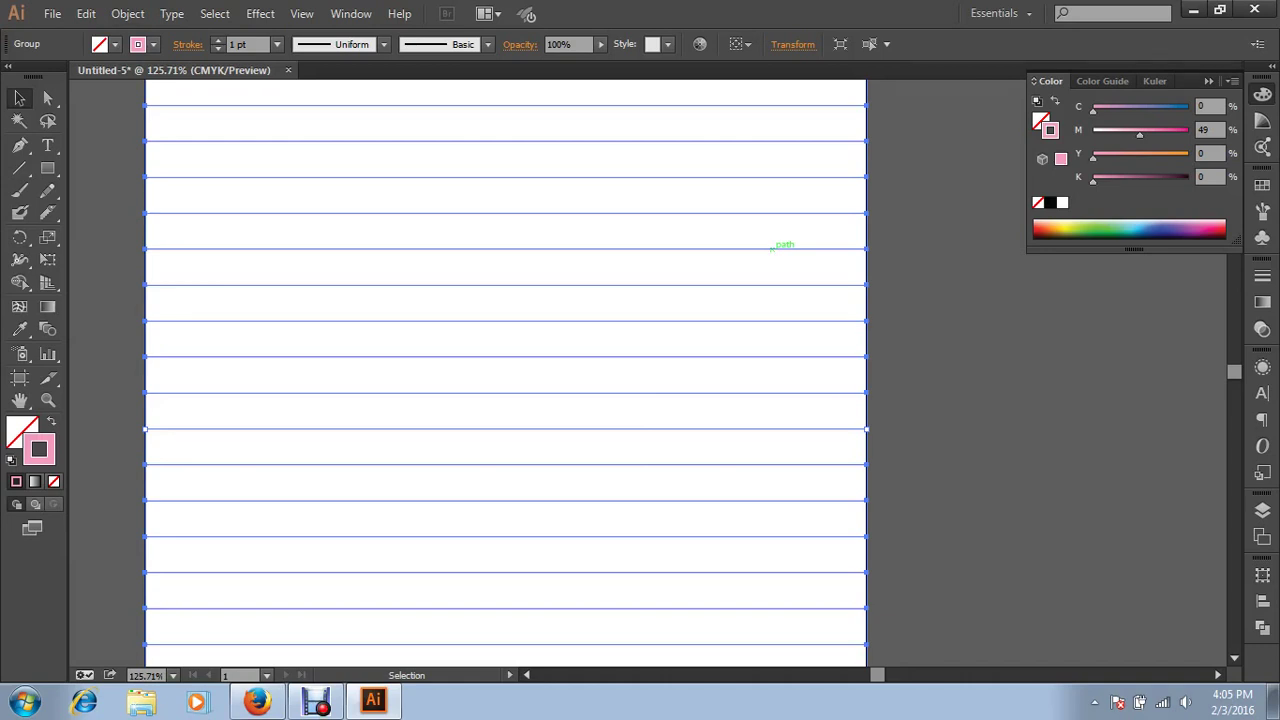
left_click(47, 98)
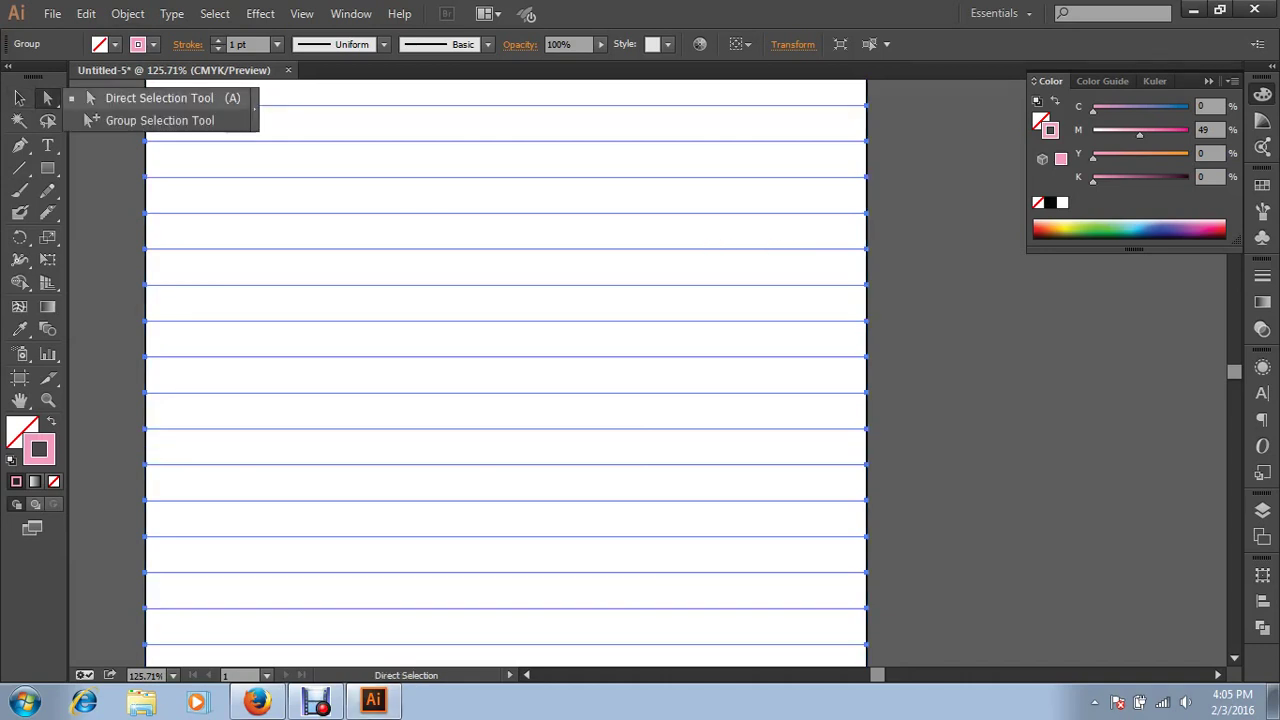
left_click(150, 120)
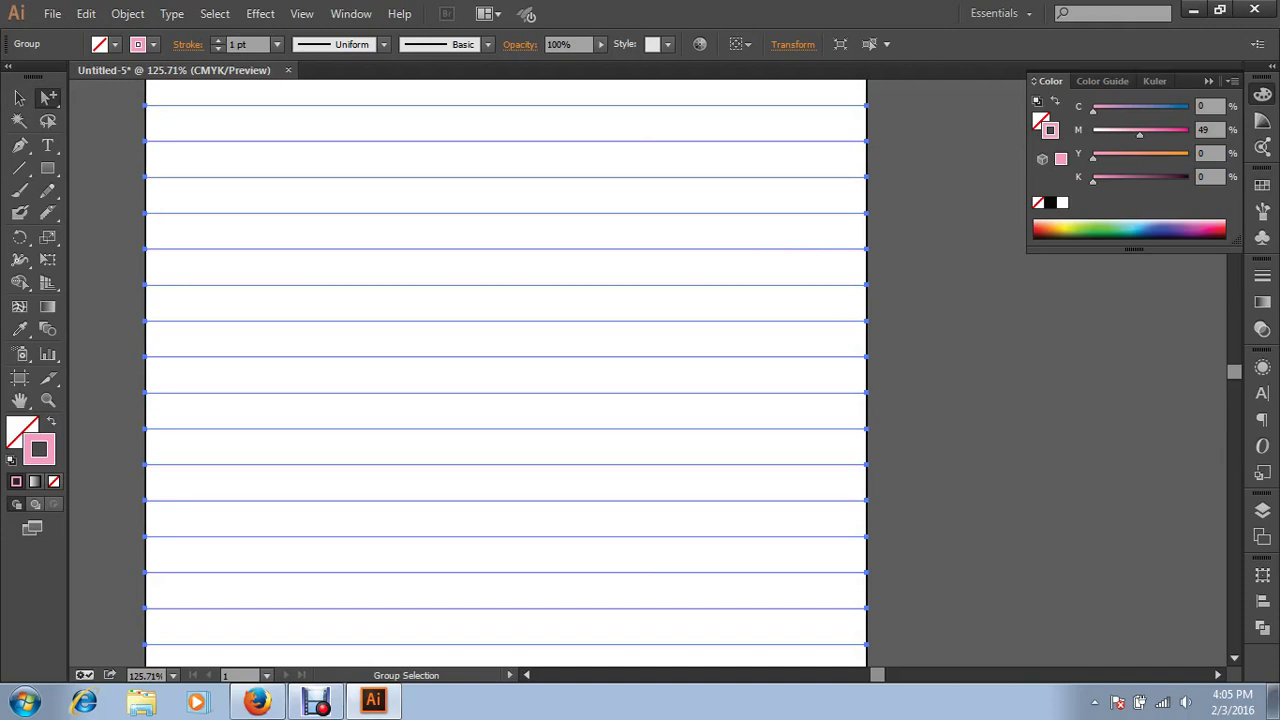
key("ctrl+shift+a")
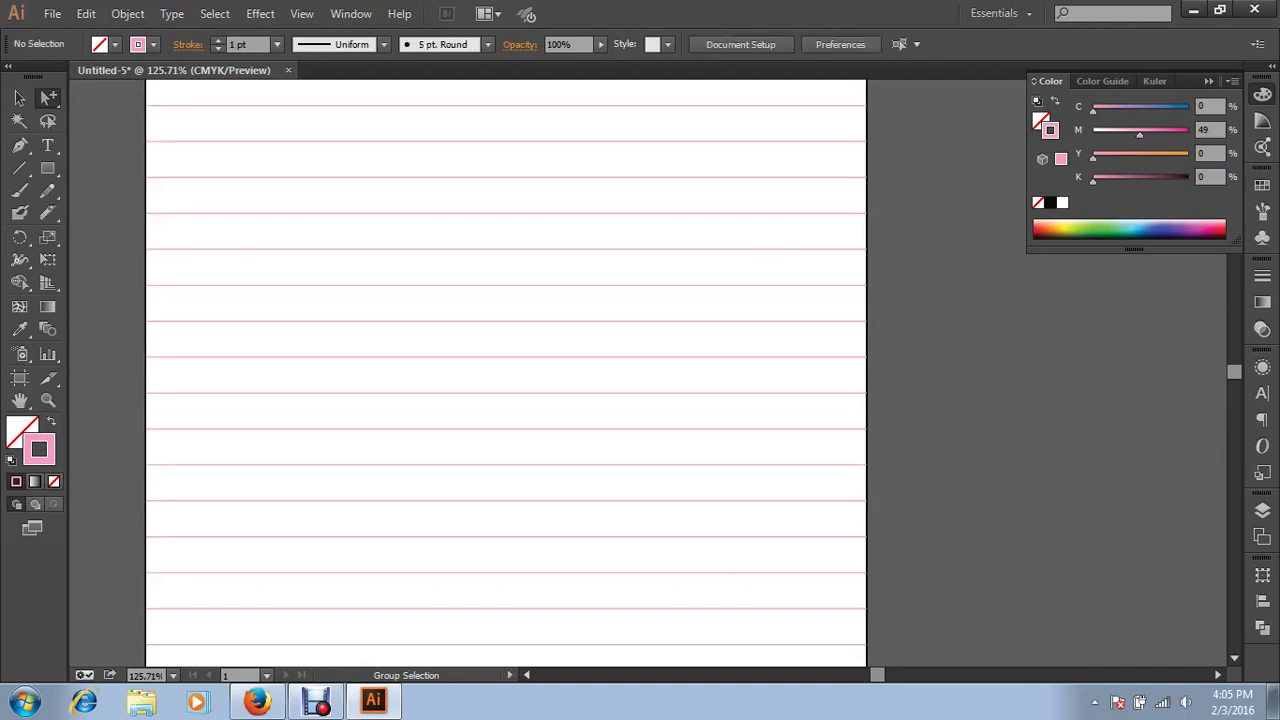
left_click_drag(868, 300, 813, 273)
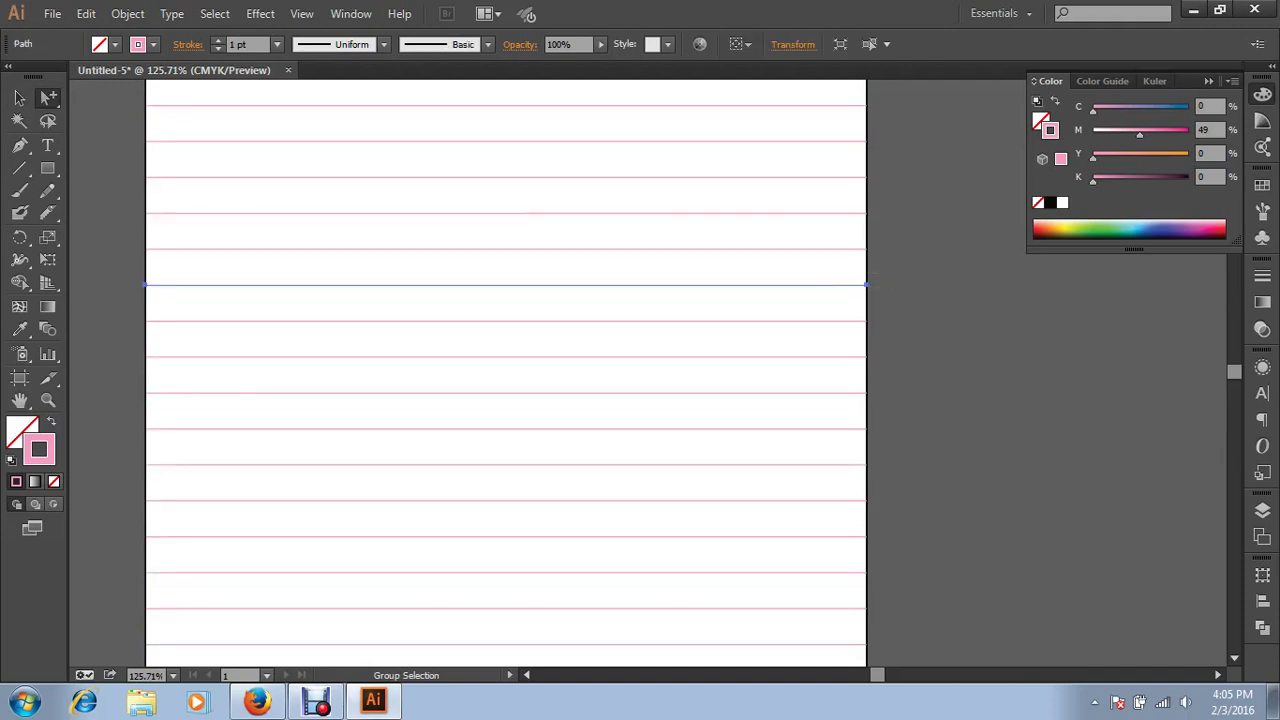
type("100")
key("Return")
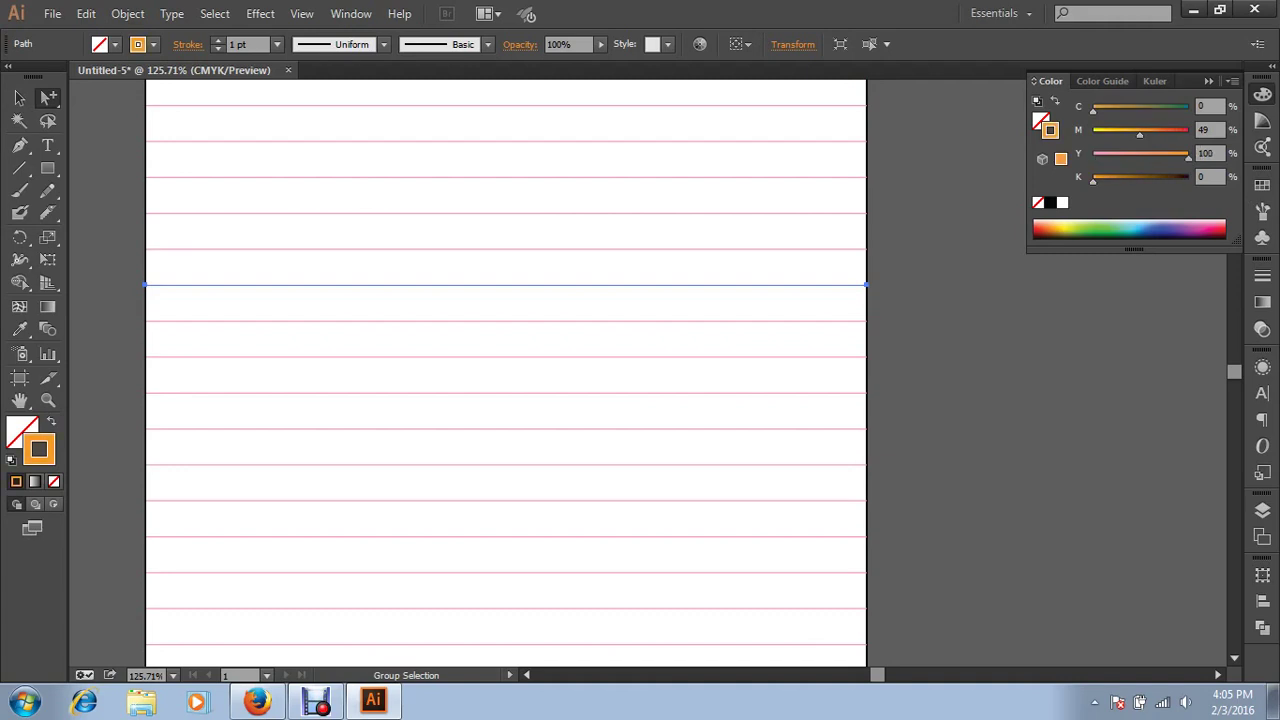
left_click(1062, 202)
key("ctrl+shift+a")
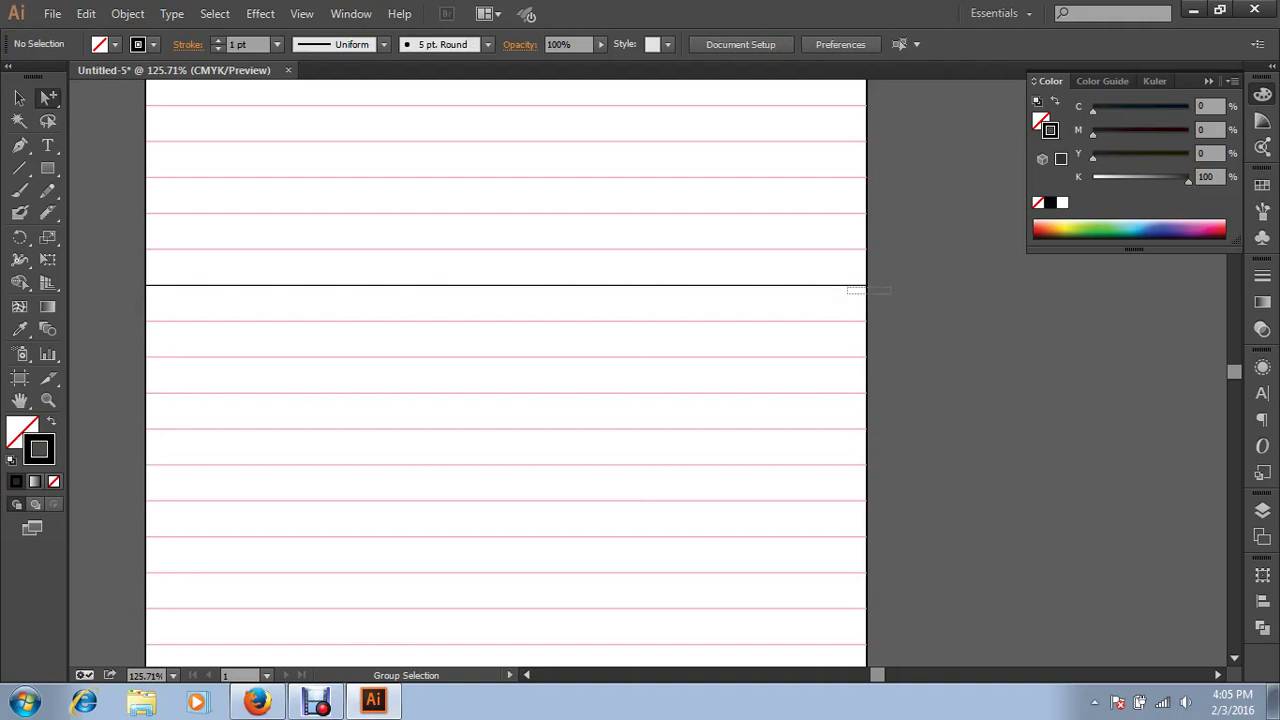
left_click_drag(888, 294, 806, 260)
left_click(1262, 276)
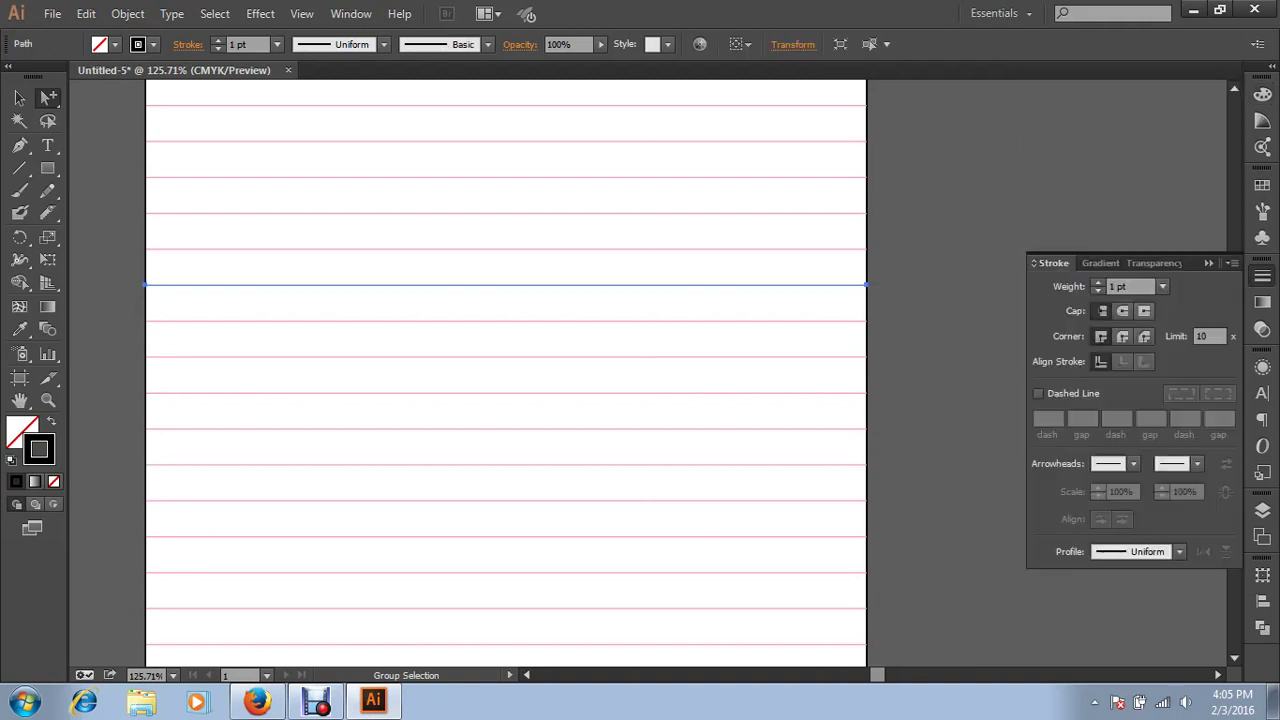
left_click(1098, 282)
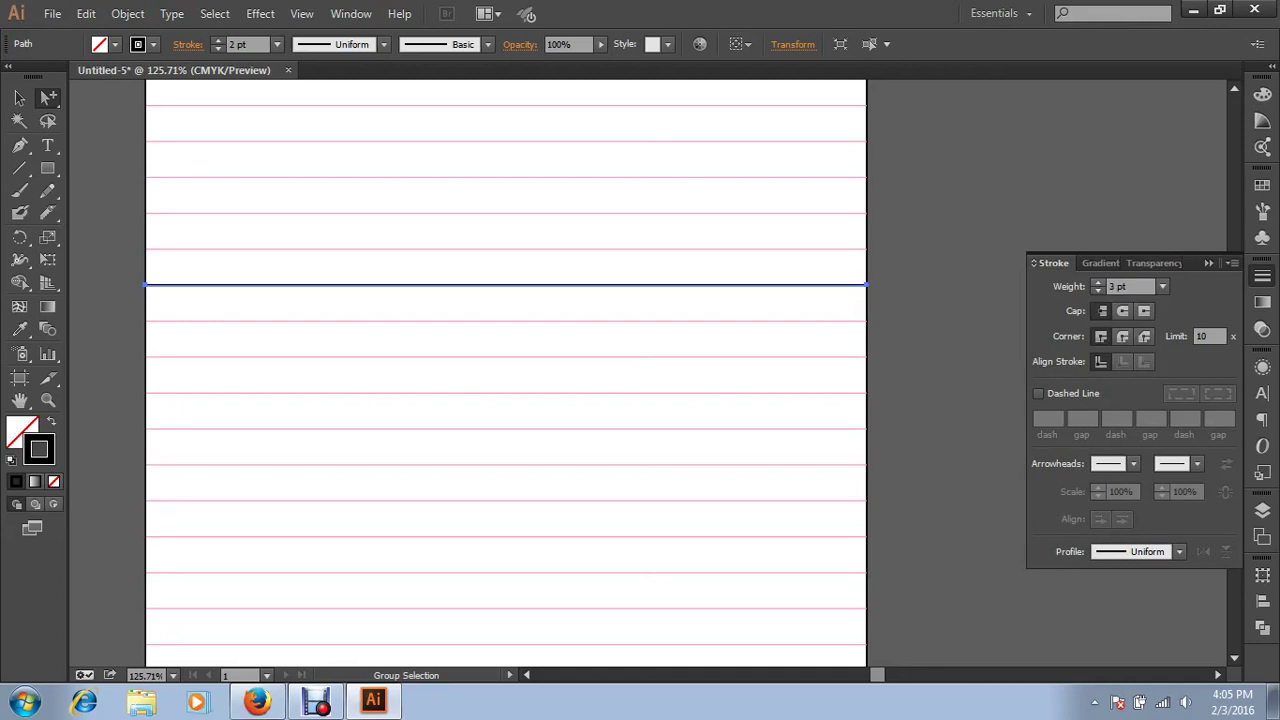
left_click(1098, 282)
left_click(1098, 282)
left_click(1098, 282)
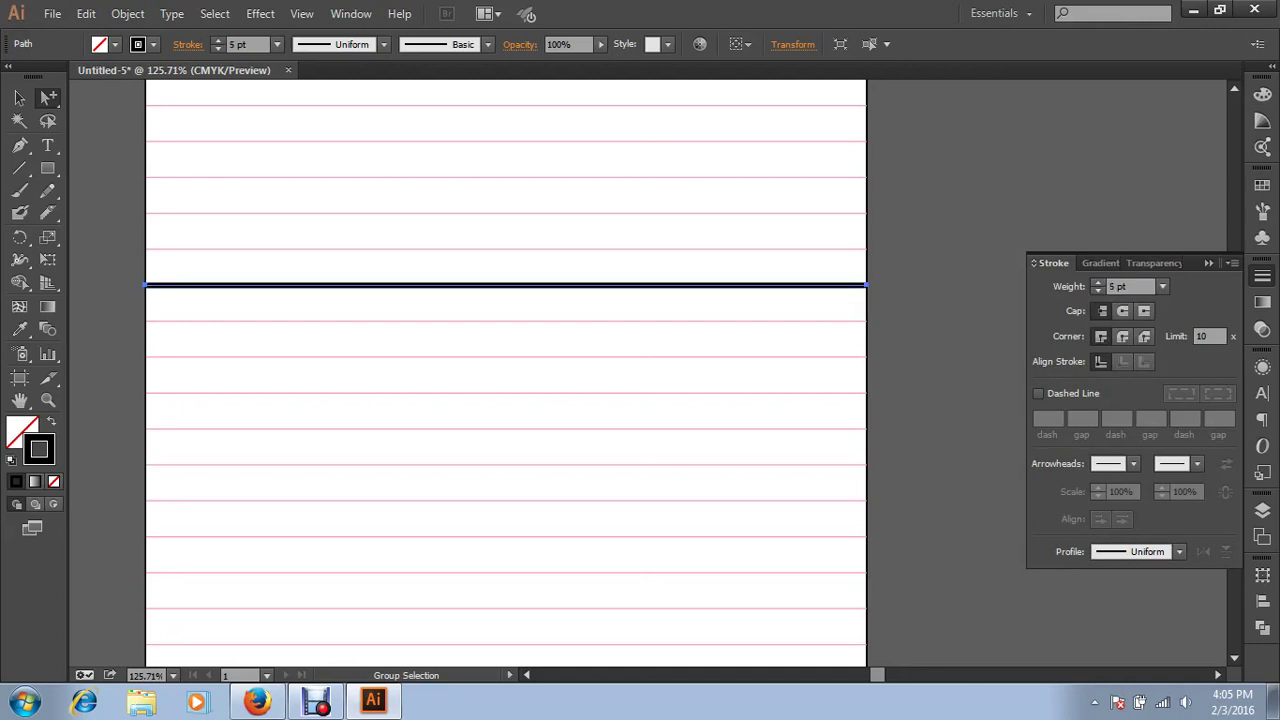
key("ctrl+shift+a")
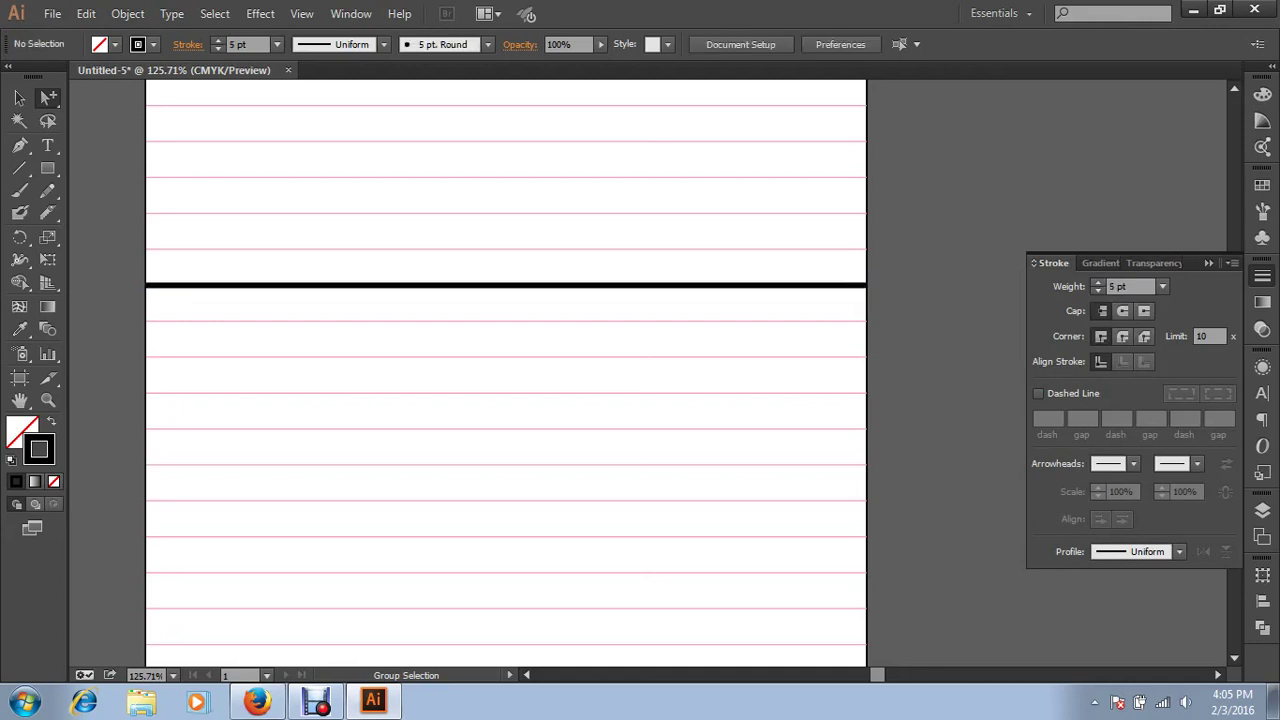
key("v")
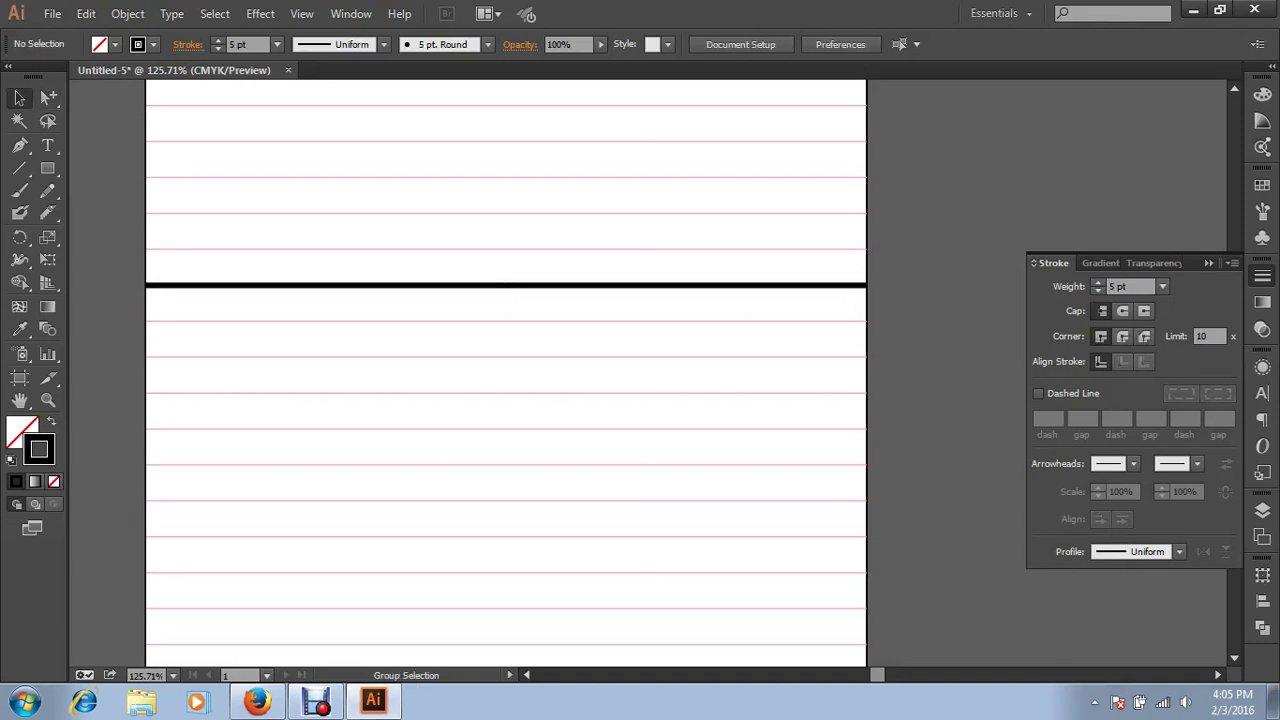
key("ctrl+minus")
key("ctrl+minus")
key("ctrl+minus")
key("ctrl+minus")
Delete the ruled-line group and zoom in on the remaining 2016 header
left_click(610, 316)
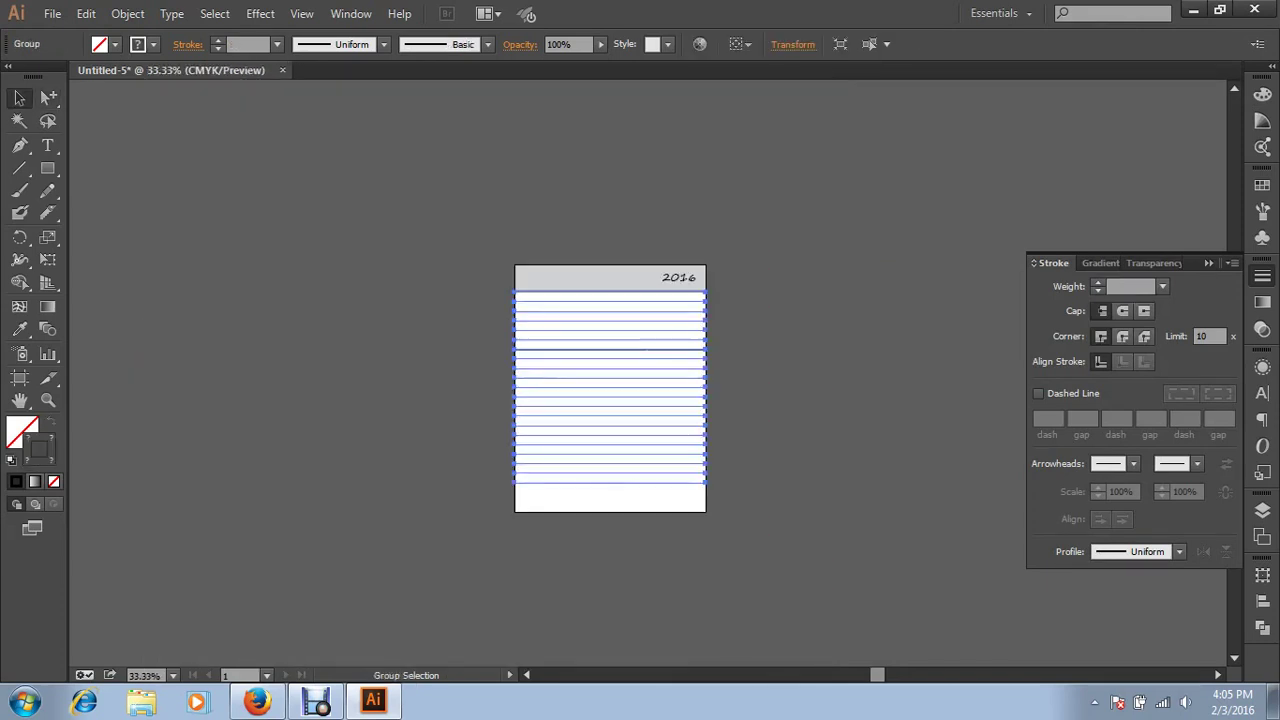
key("Delete")
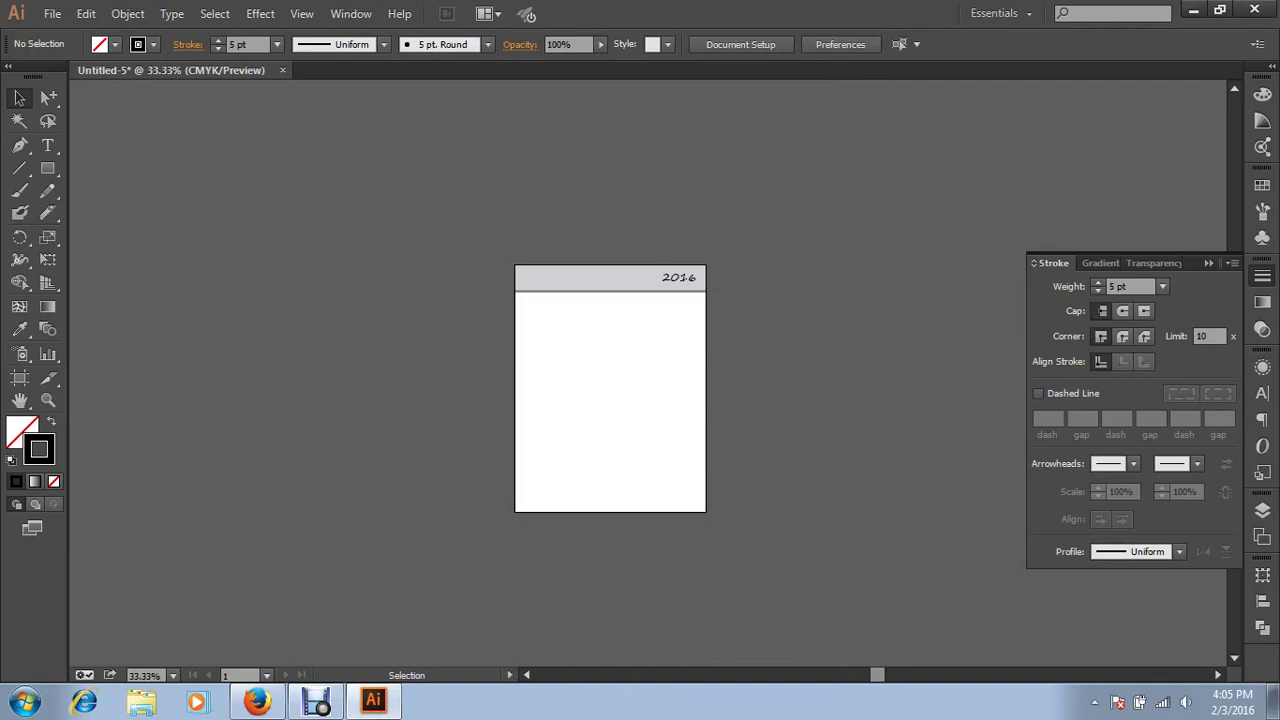
key("ctrl+plus")
key("ctrl+plus")
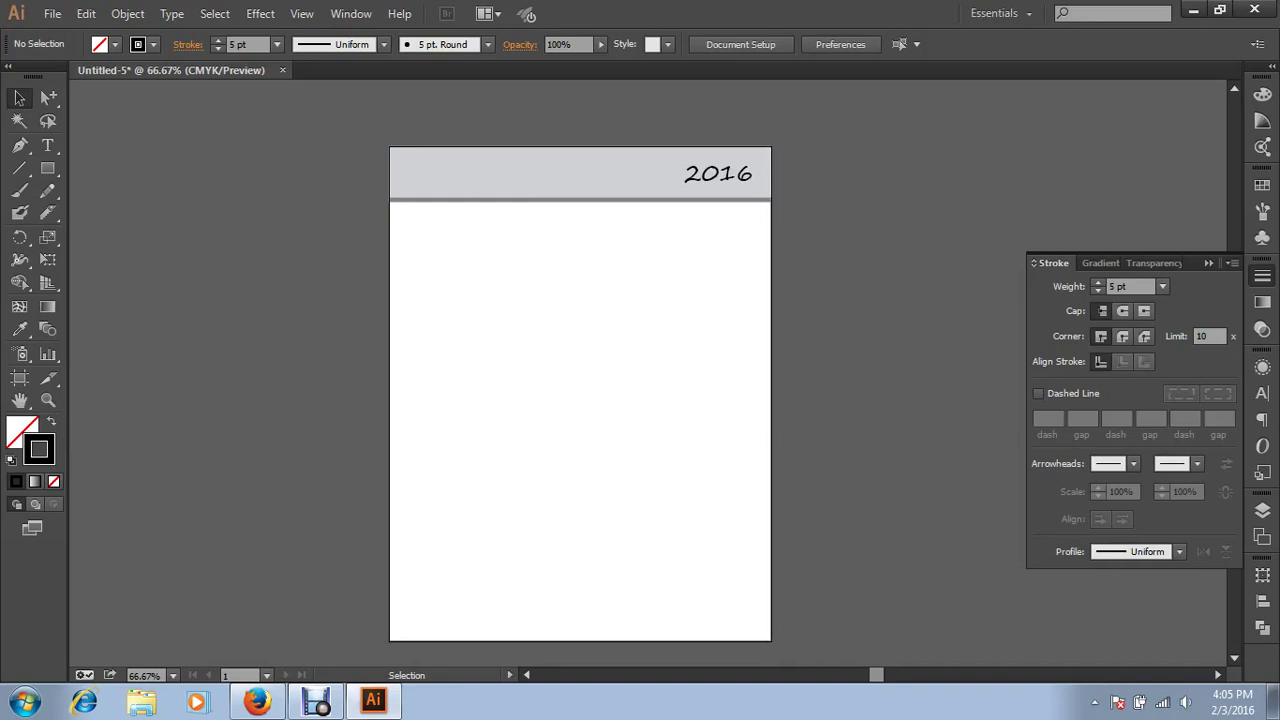
left_click_drag(538, 172, 680, 322)
left_click(128, 13)
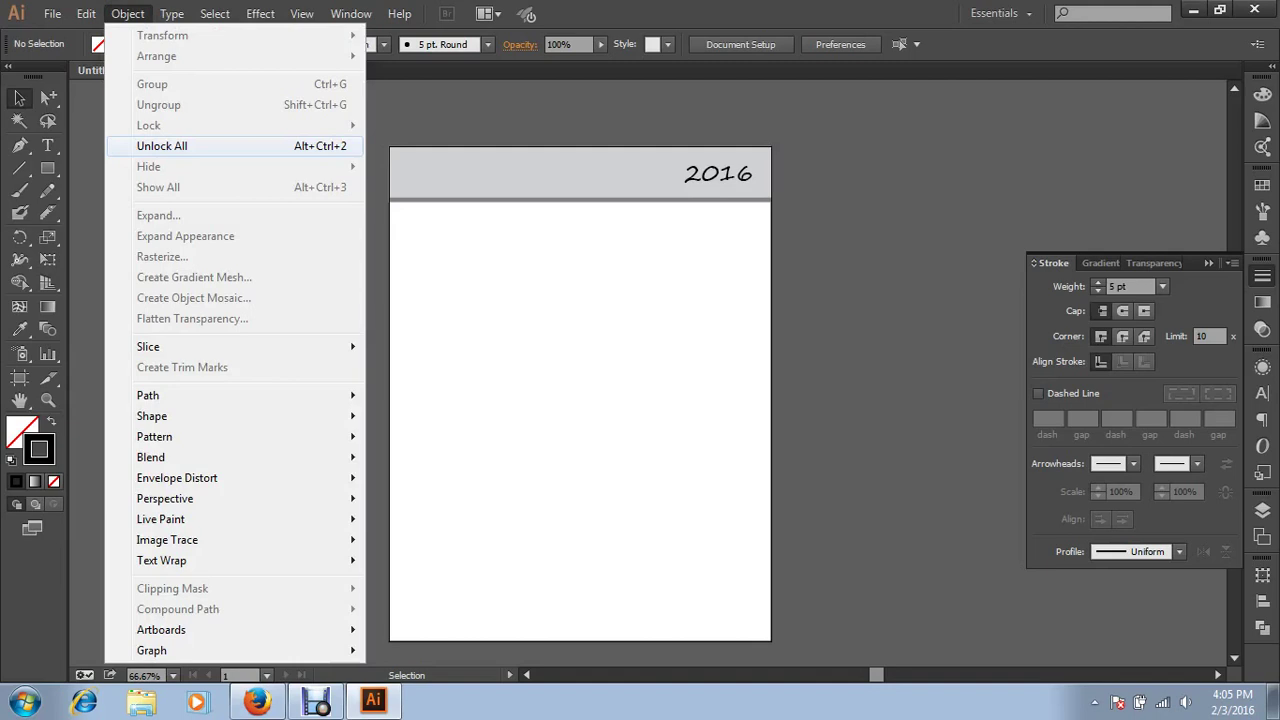
Unlock all objects, then select and delete everything on the artboard
left_click(162, 146)
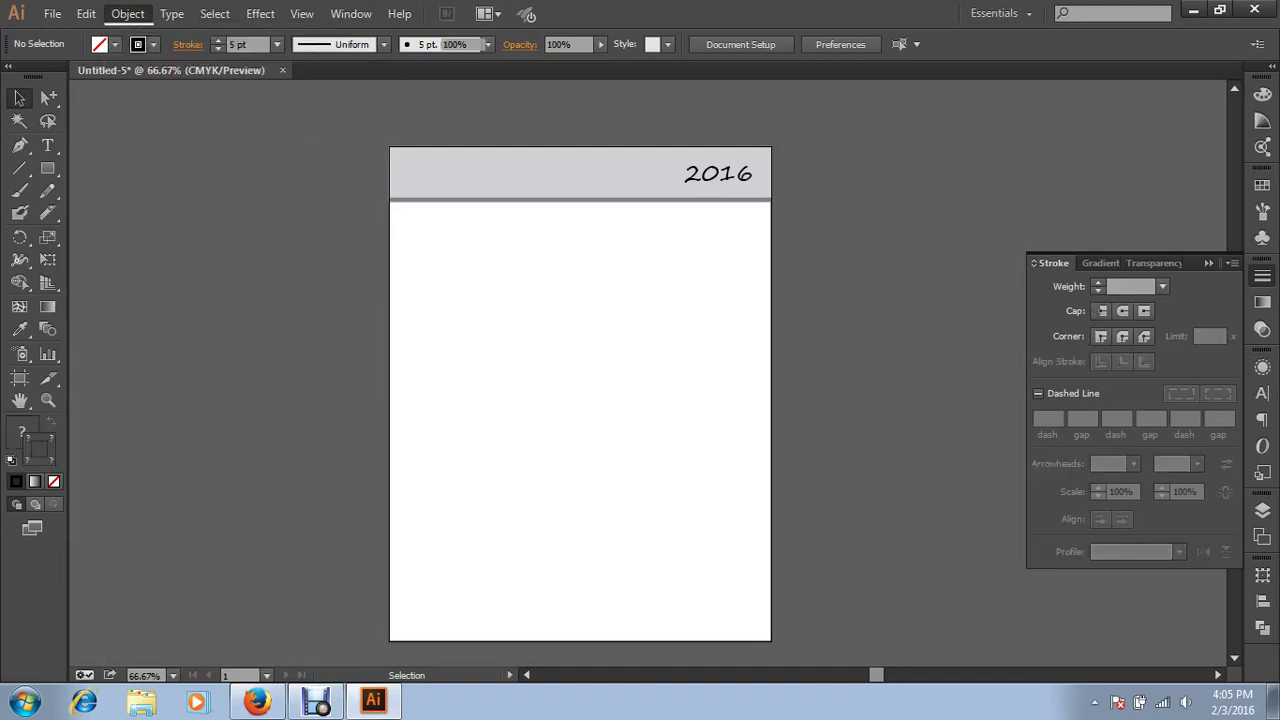
key("ctrl+shift+a")
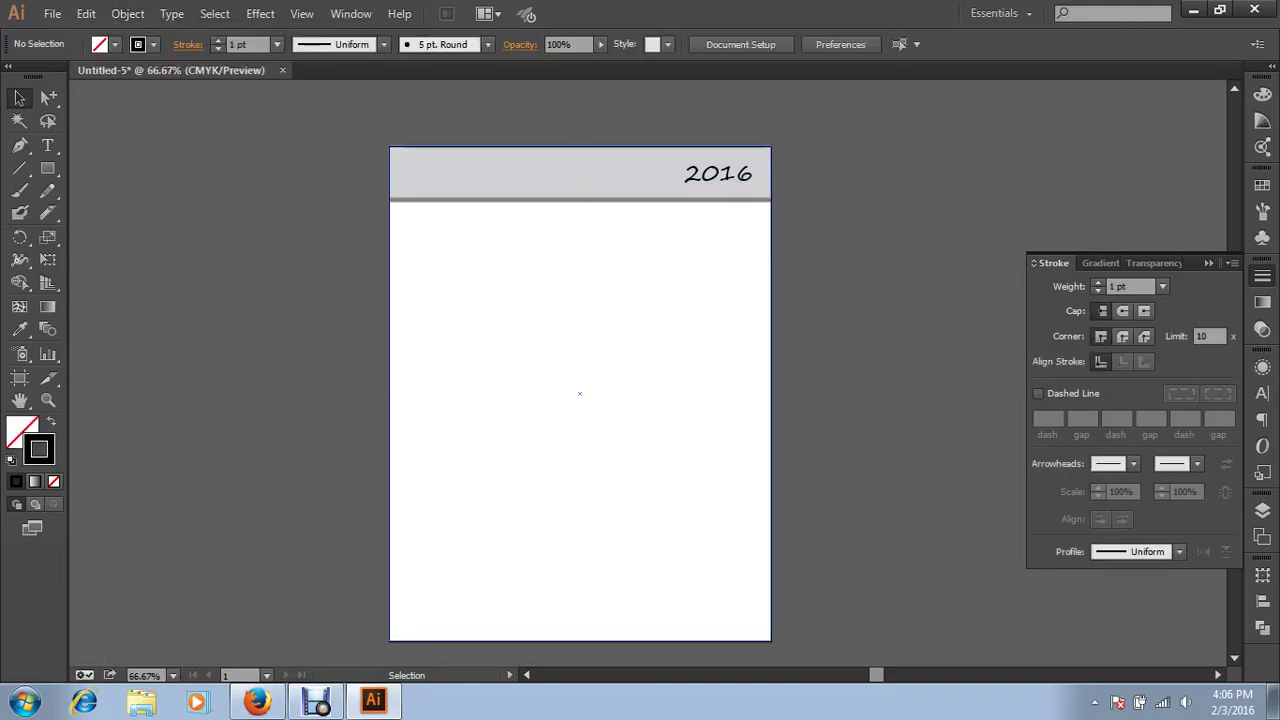
key("ctrl+a")
key("Delete")
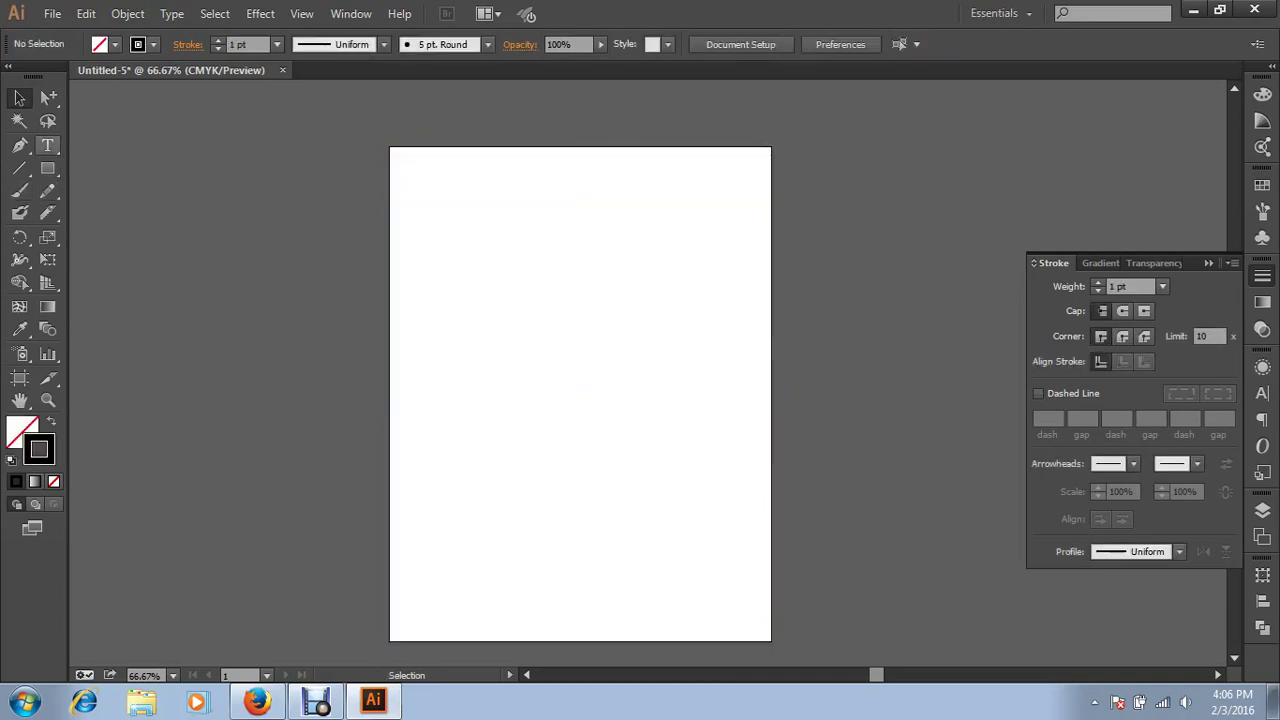
Draw an unfilled rectangle about 2.08 × 1.91 in on the zoomed-in page
left_click(47, 145)
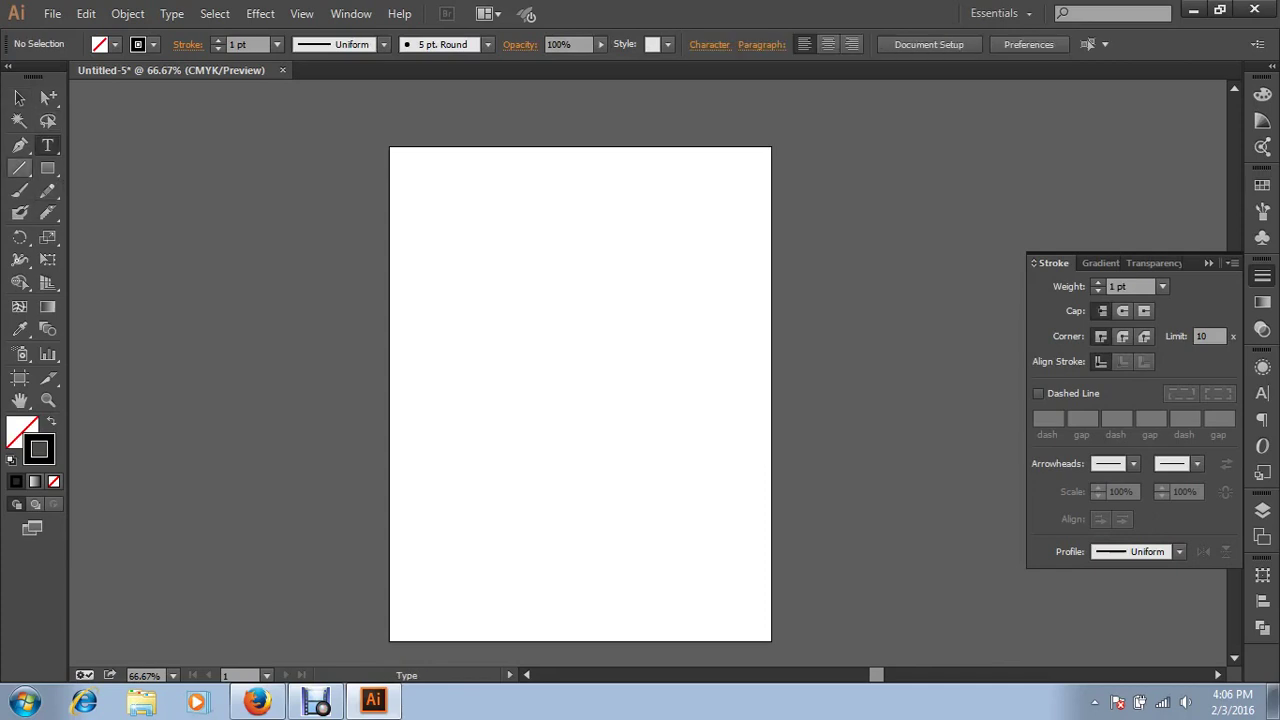
left_click(47, 168)
key("ctrl+equal")
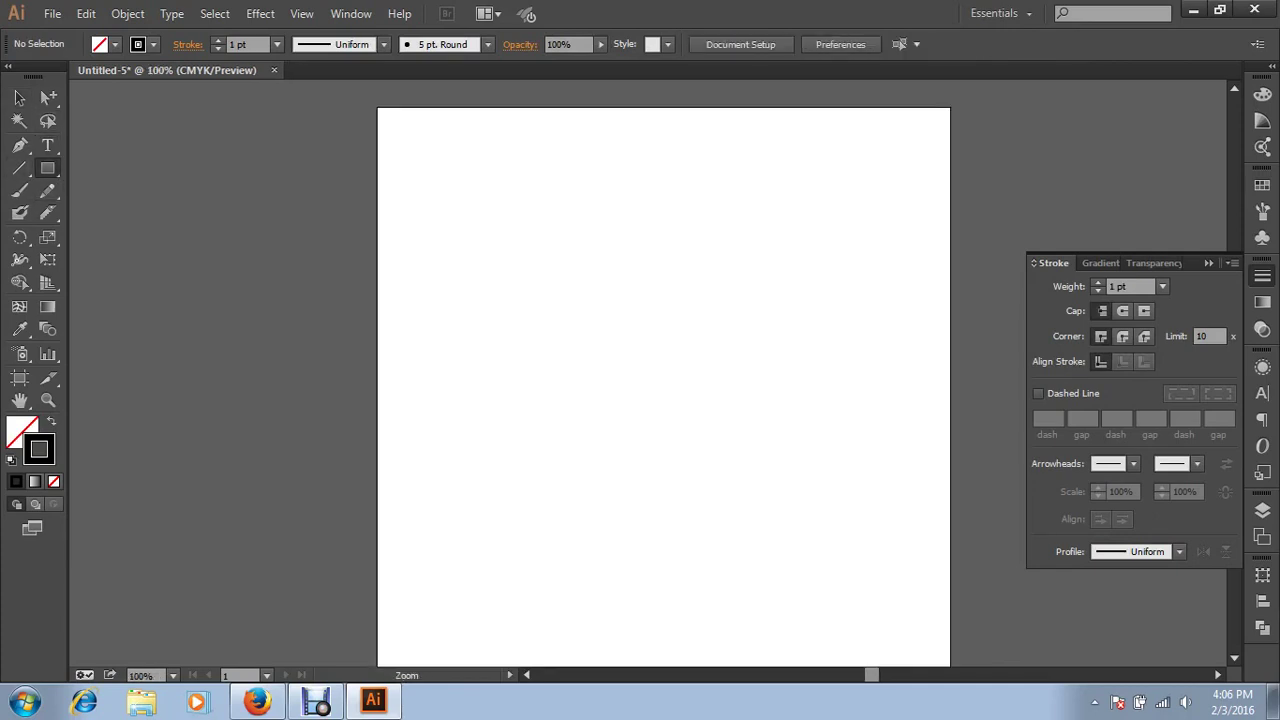
key("ctrl+equal")
key("ctrl+equal")
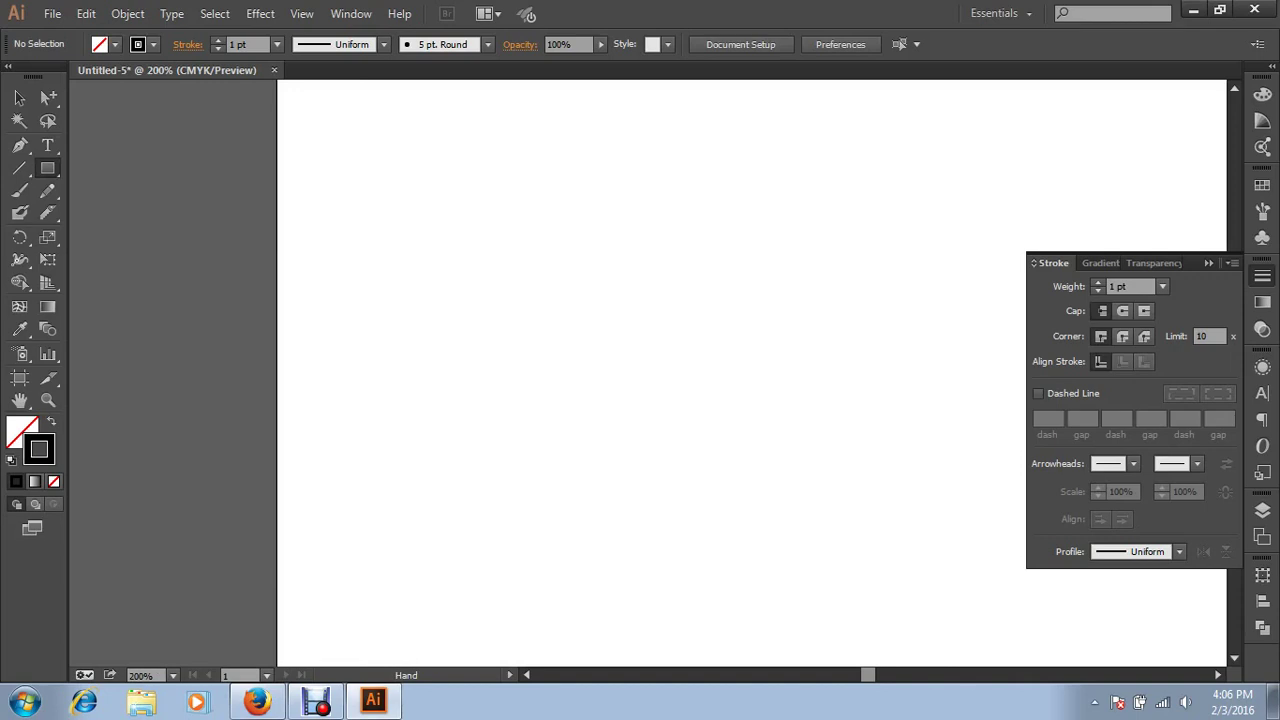
left_click_drag(640, 370, 430, 370)
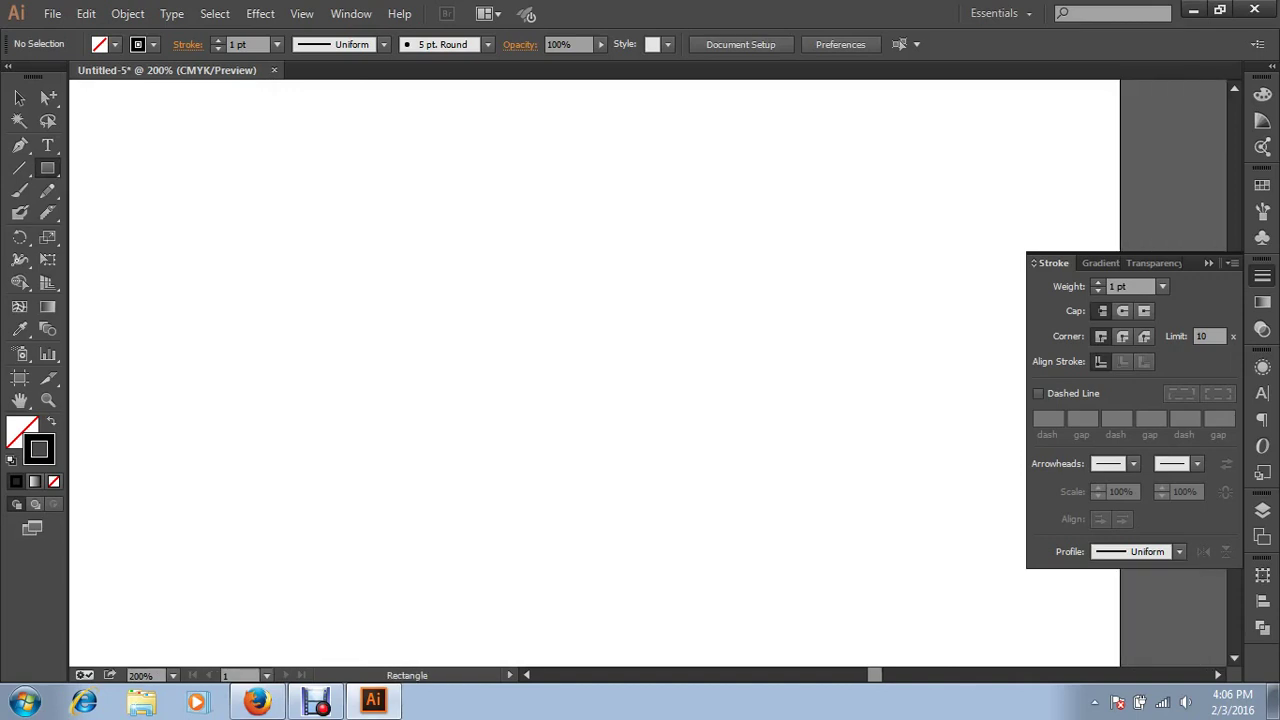
left_click_drag(433, 221, 714, 478)
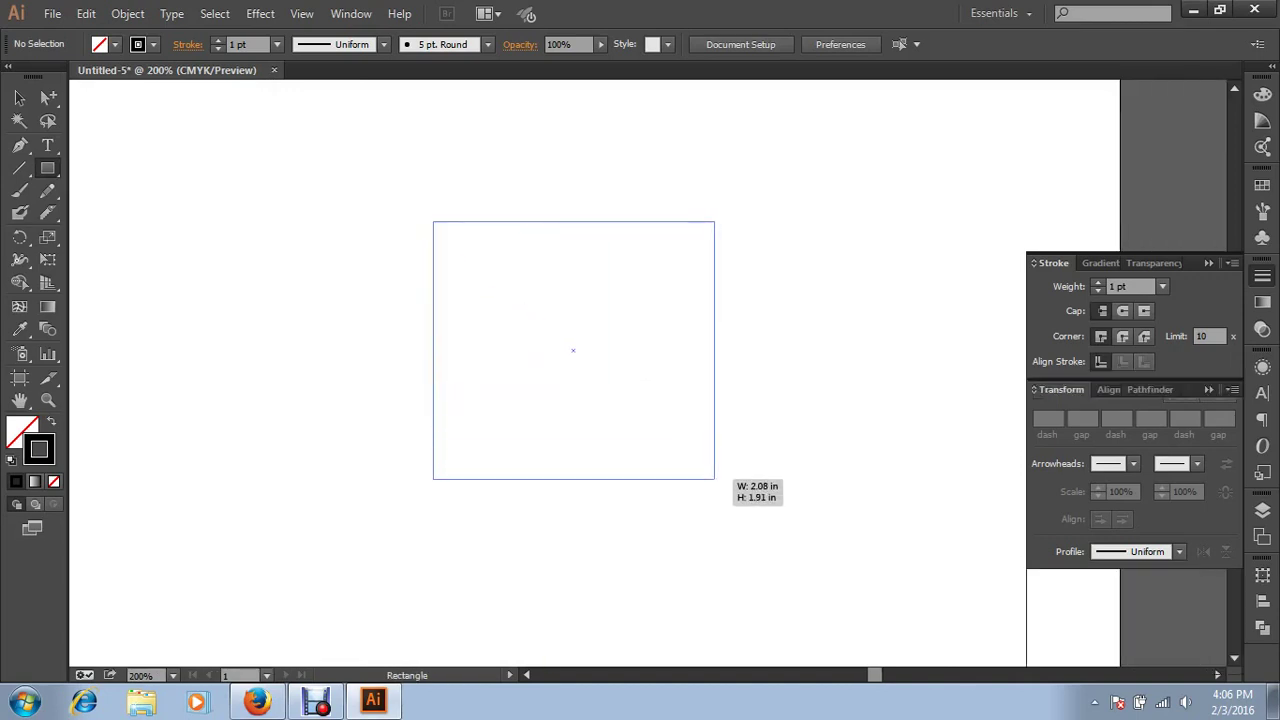
key("v")
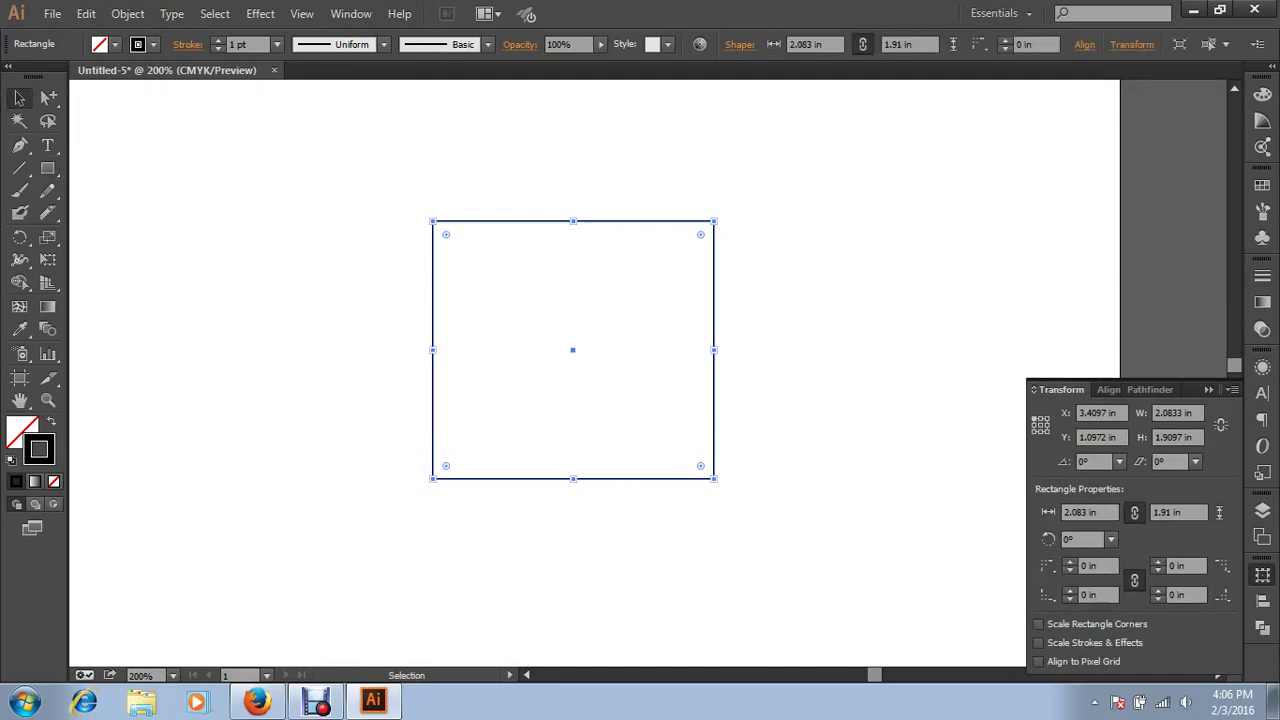
key("a")
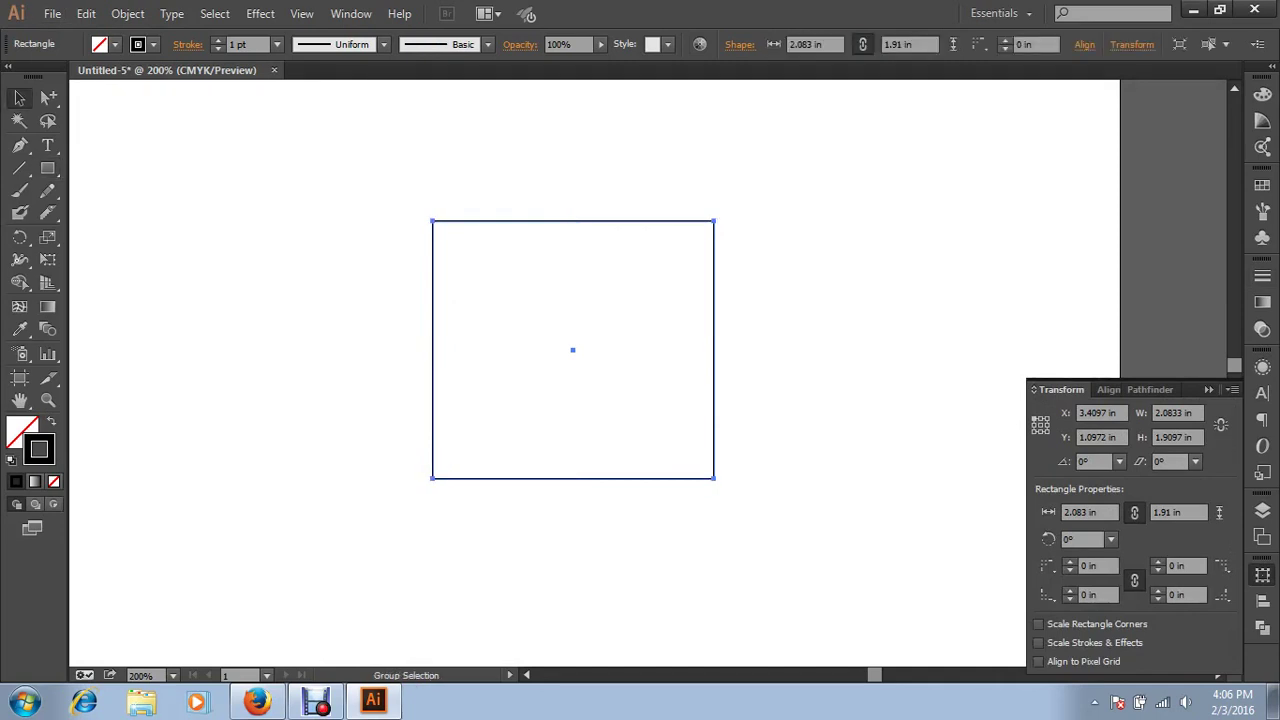
key("v")
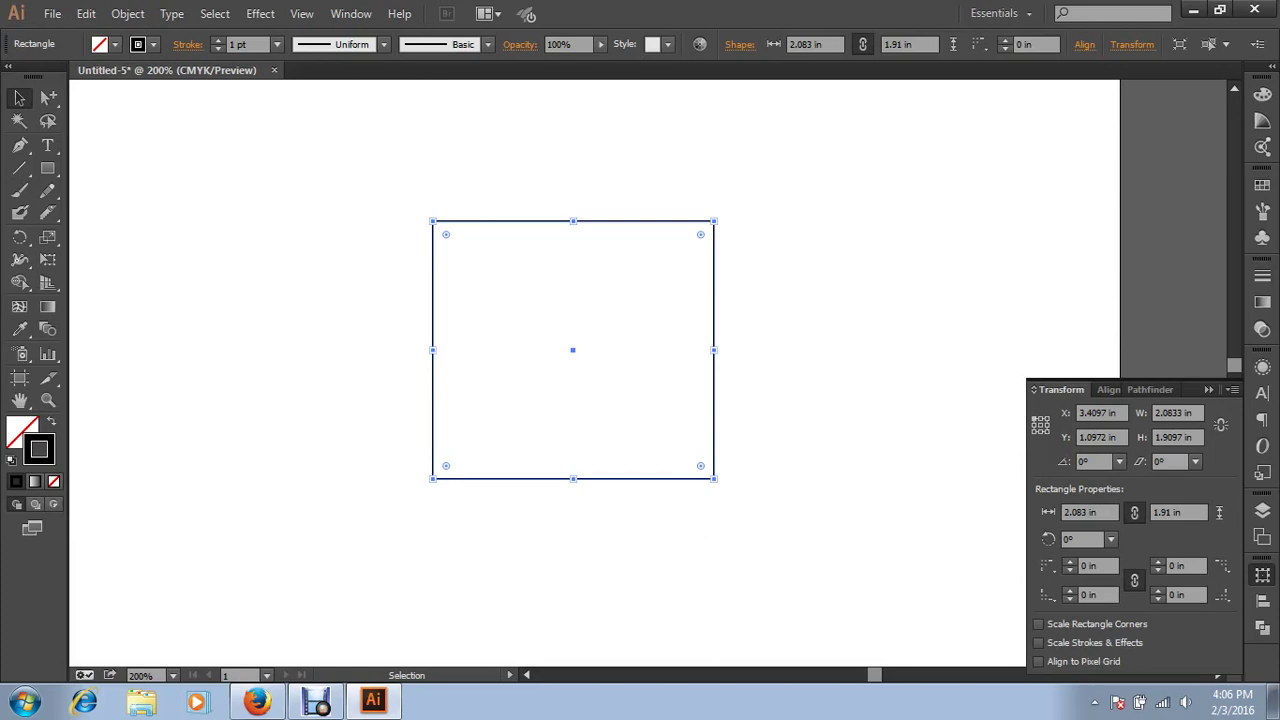
Alt-rotate a duplicate of the rectangle, snapped to 45°, forming an eight-pointed star outline
left_click_drag(722, 488, 795, 322)
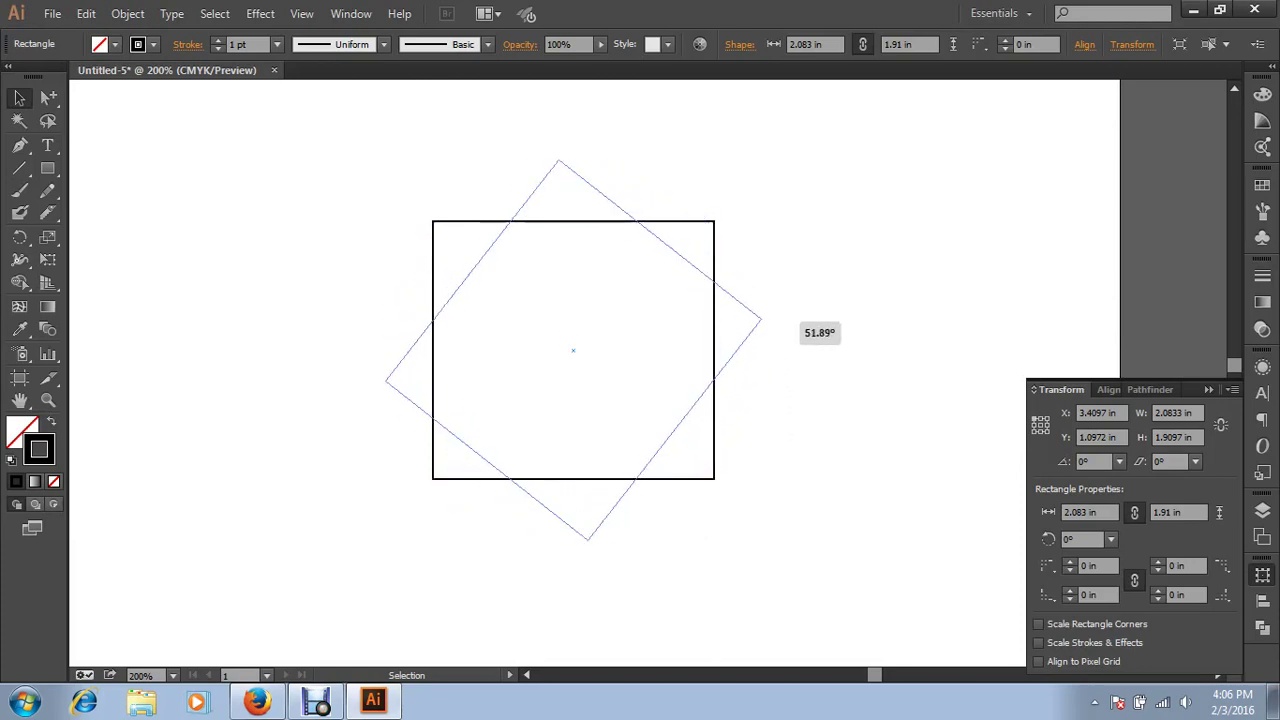
left_click_drag(795, 322, 803, 410)
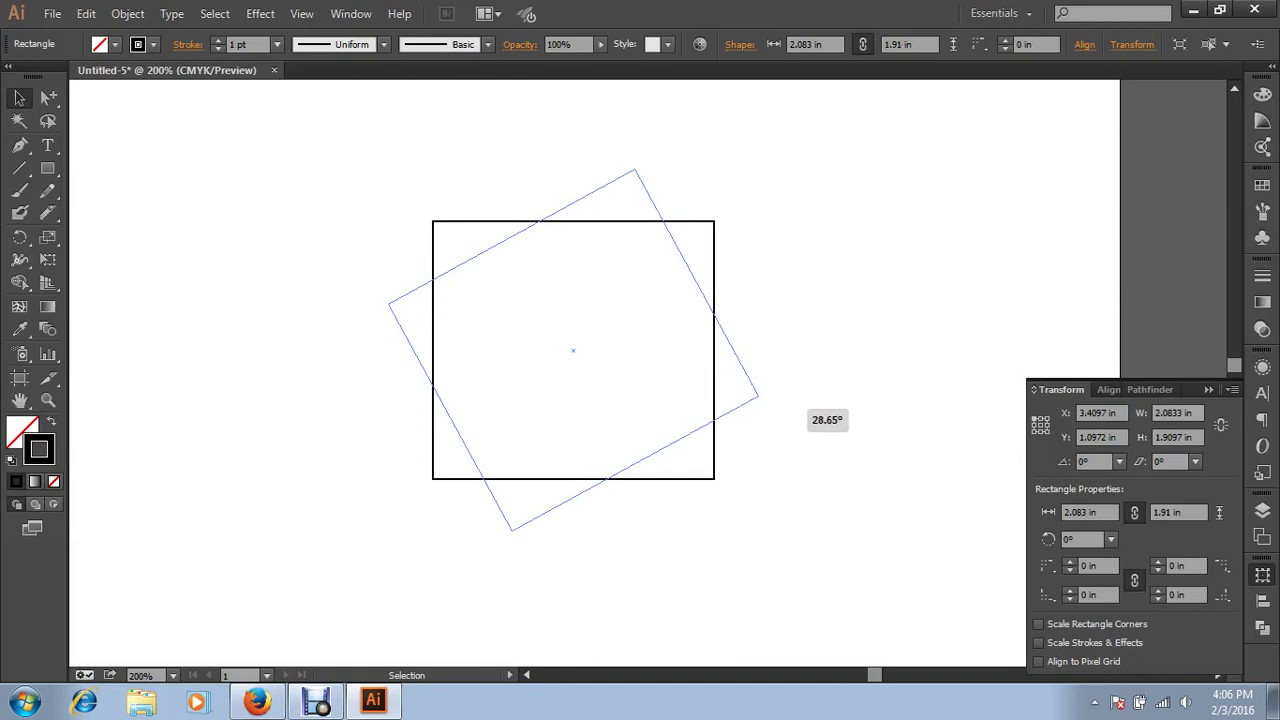
left_click_drag(803, 410, 803, 395)
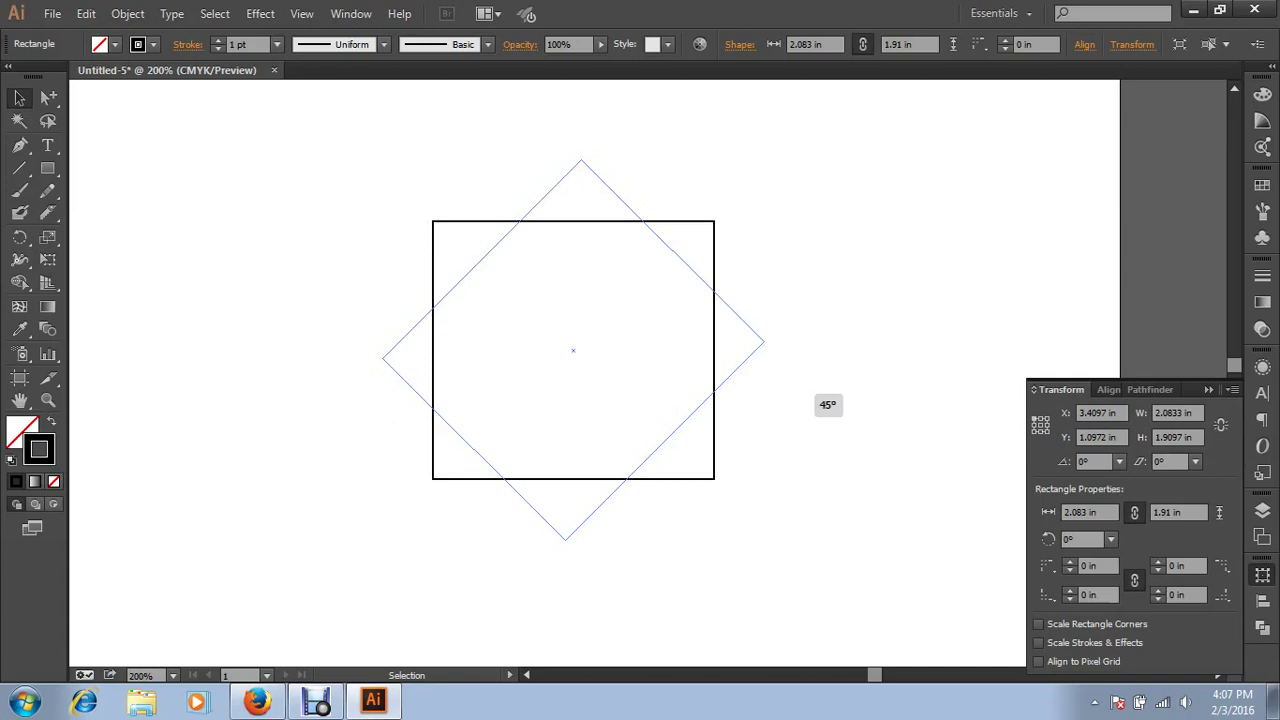
left_click_drag(810, 398, 810, 398)
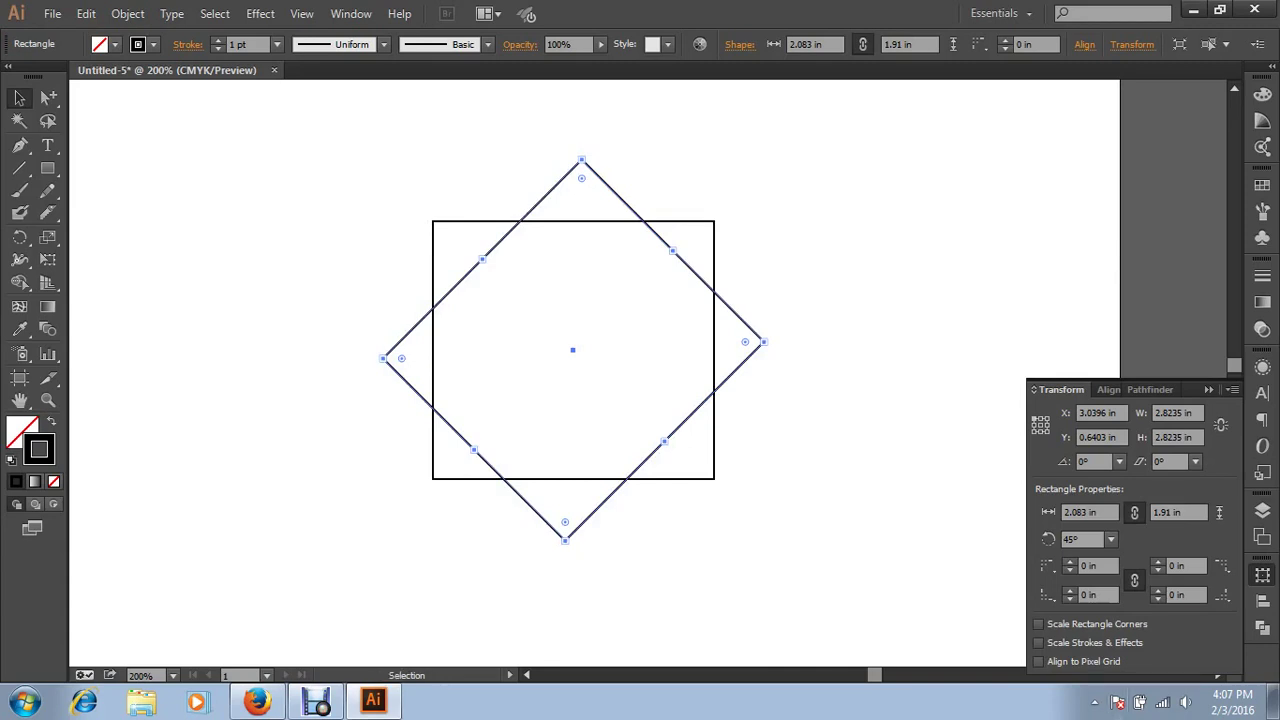
key("ctrl+shift+a")
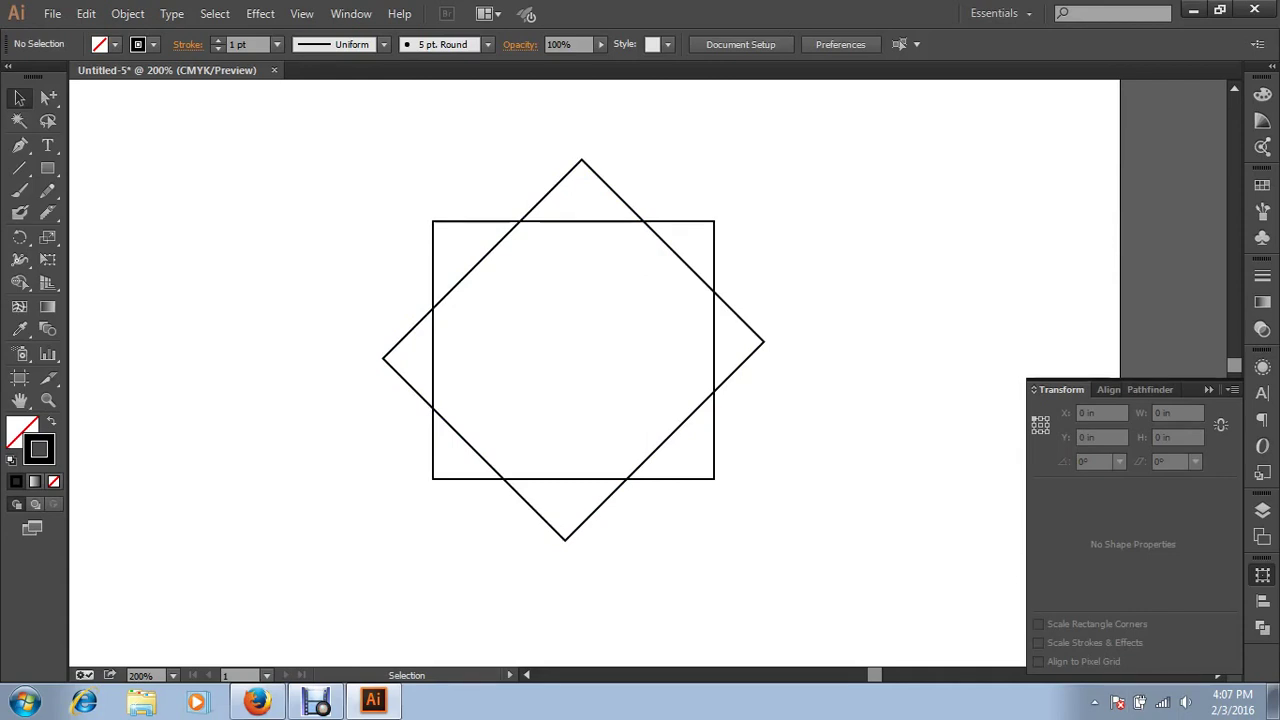
Set the rotated square's stroke to red (M 100, Y 100), then select both squares
left_click(509, 232)
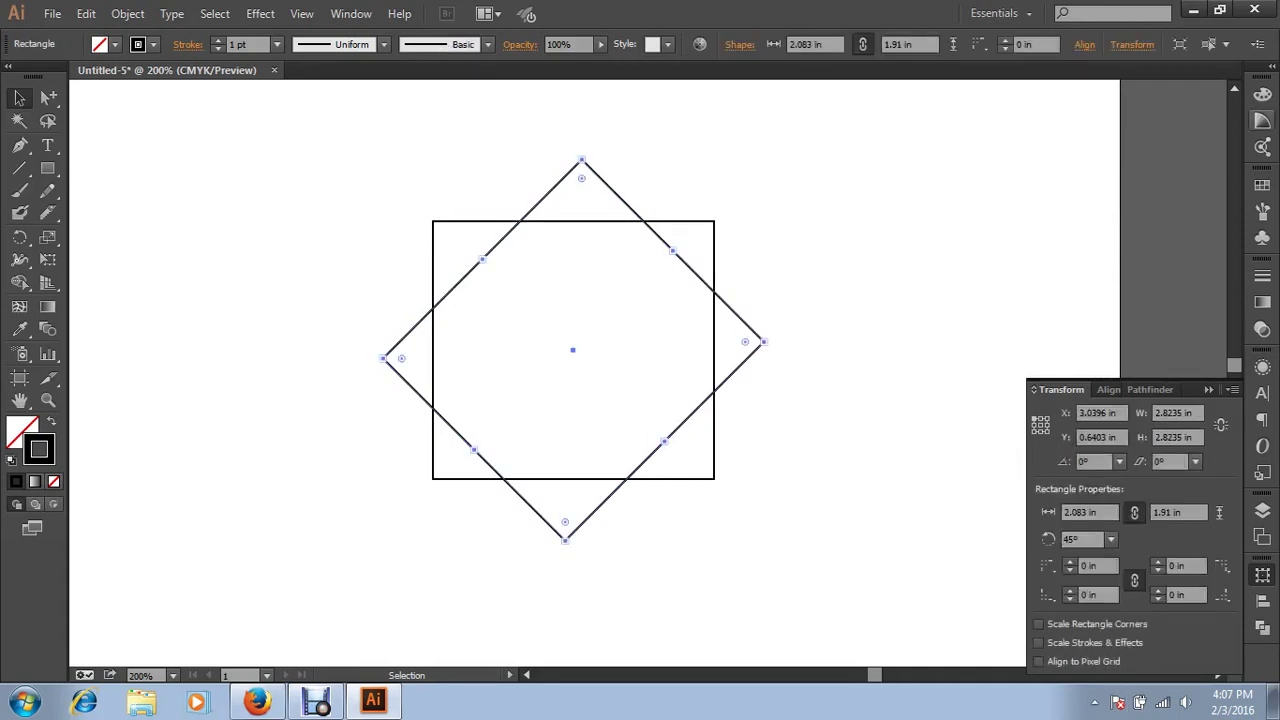
left_click(1262, 94)
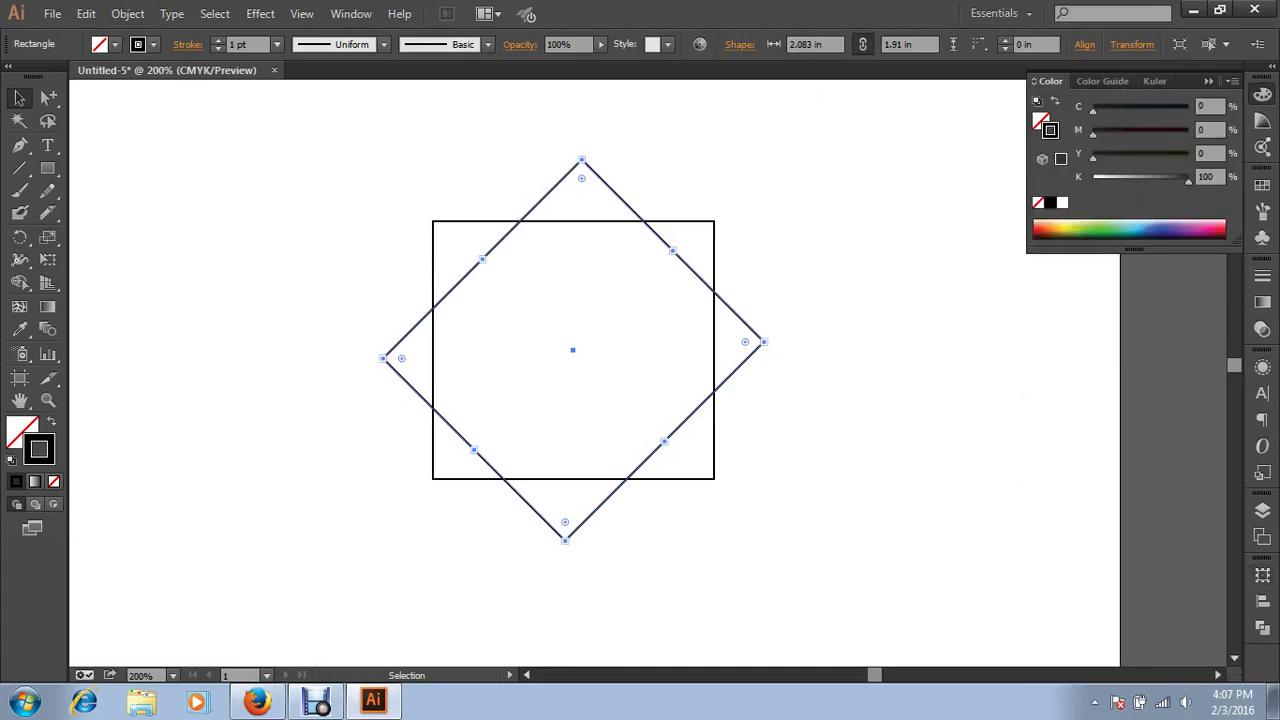
key("slash")
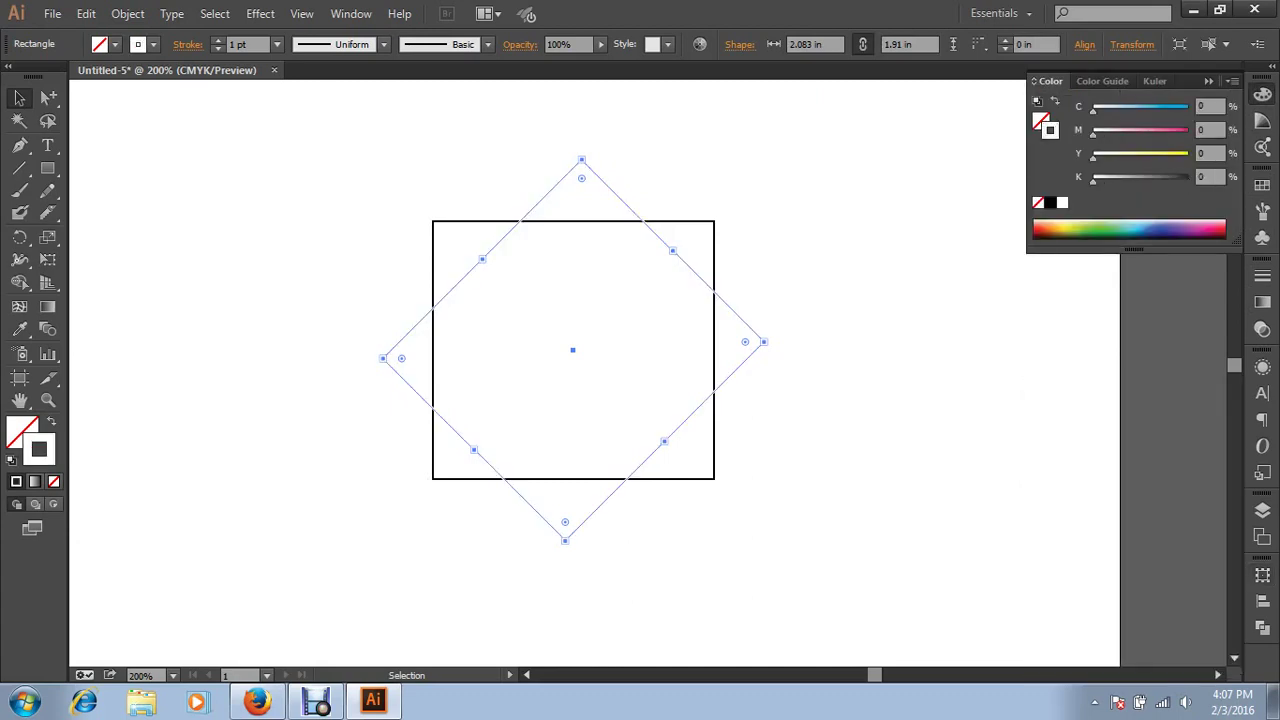
left_click_drag(1093, 136, 1188, 136)
left_click_drag(1093, 158, 1188, 158)
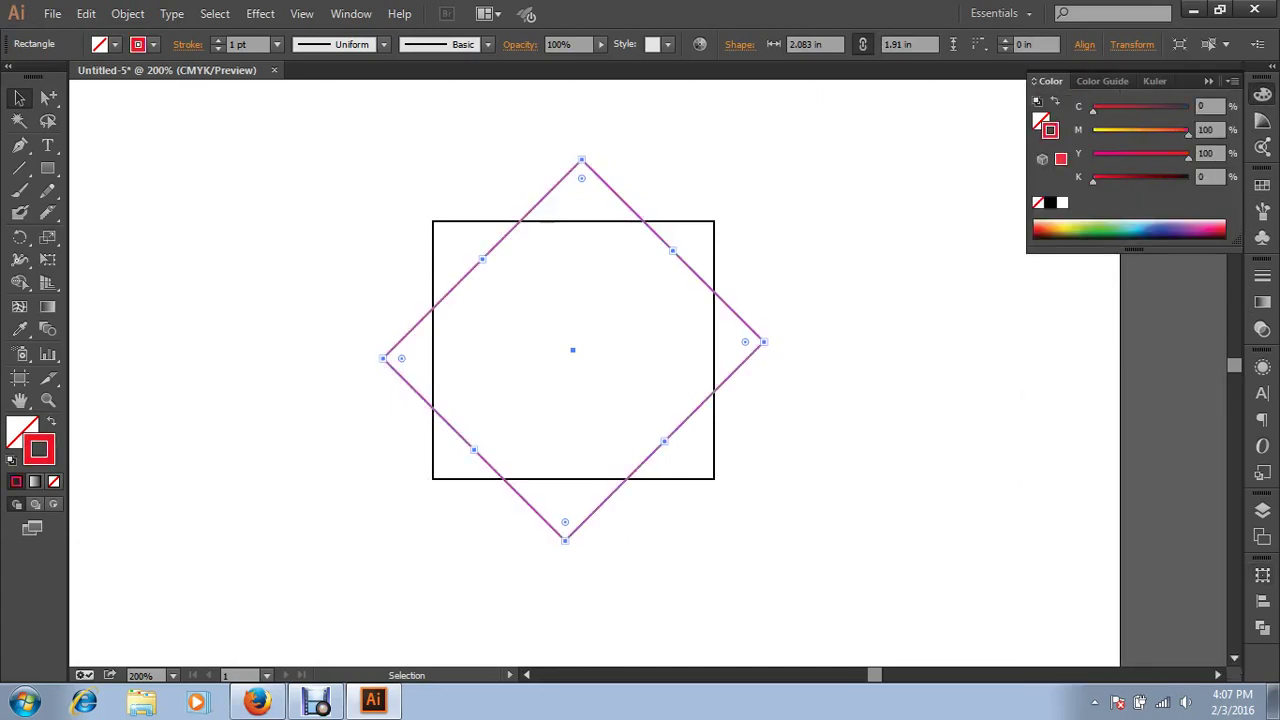
key("ctrl+shift+a")
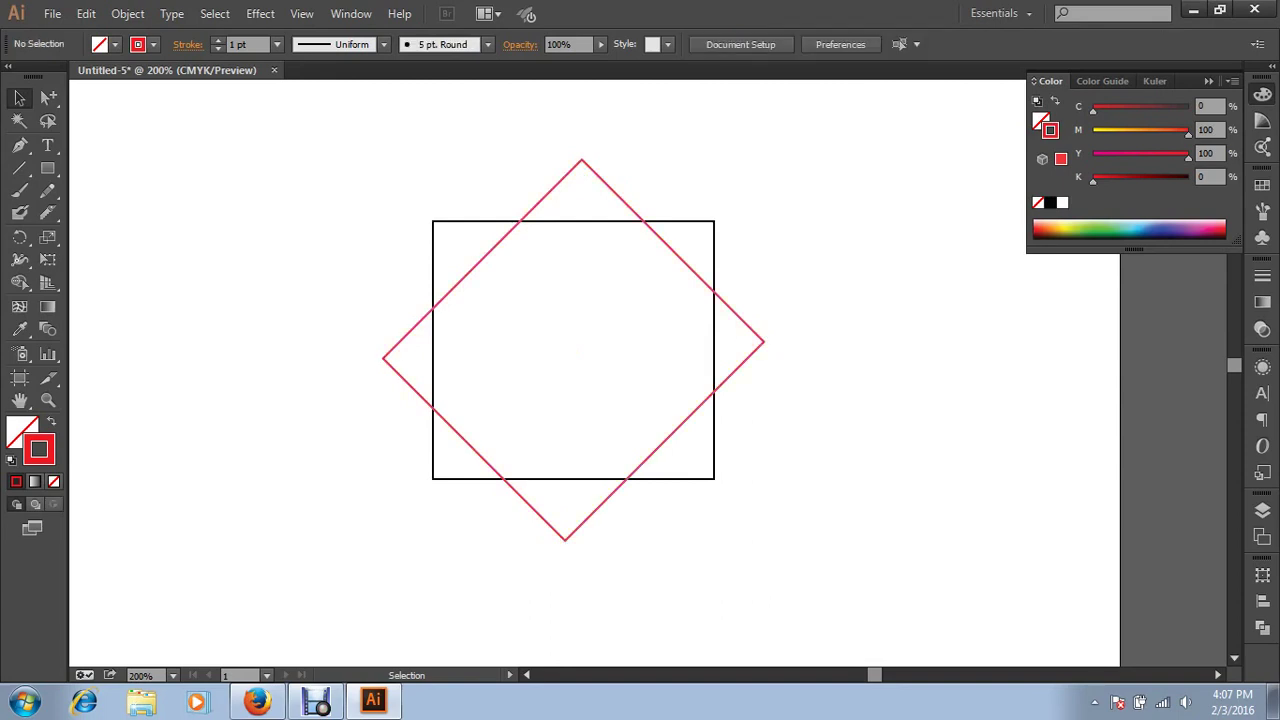
key("ctrl+a")
key("w")
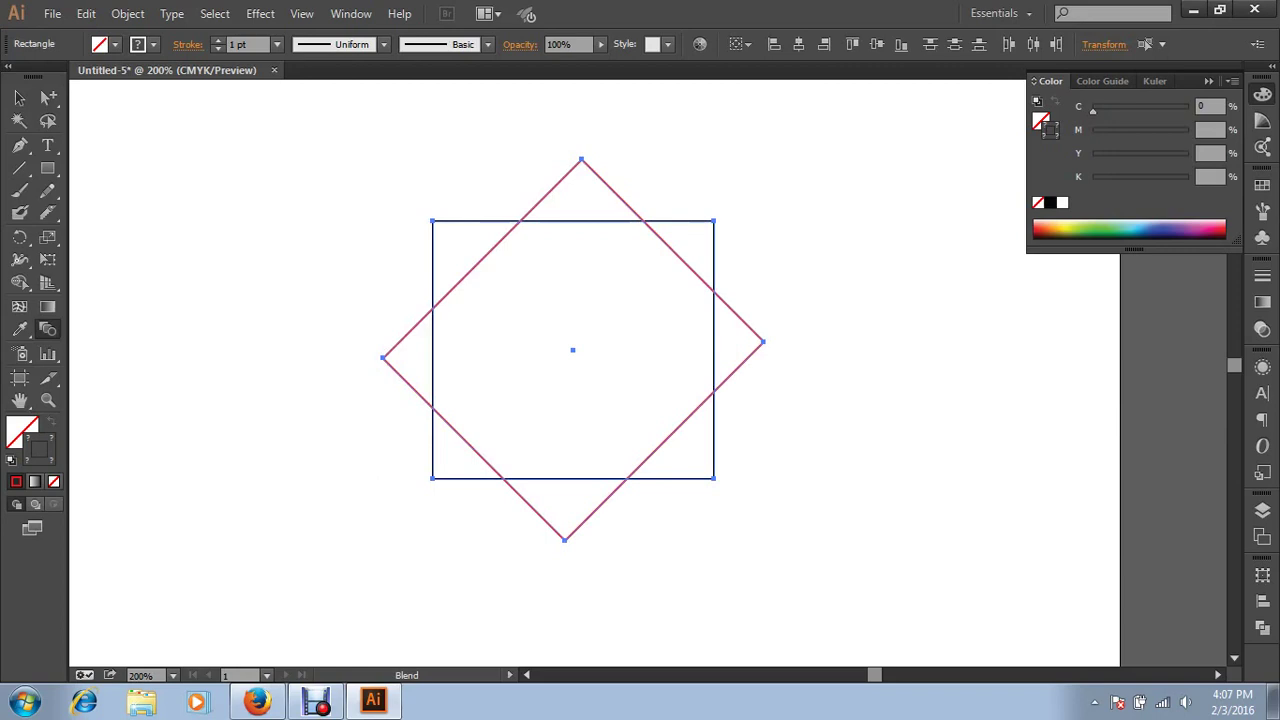
Blend the black square into the red one with Ctrl+Alt+B, making a twisted red-to-black ring
key("ctrl+alt+b")
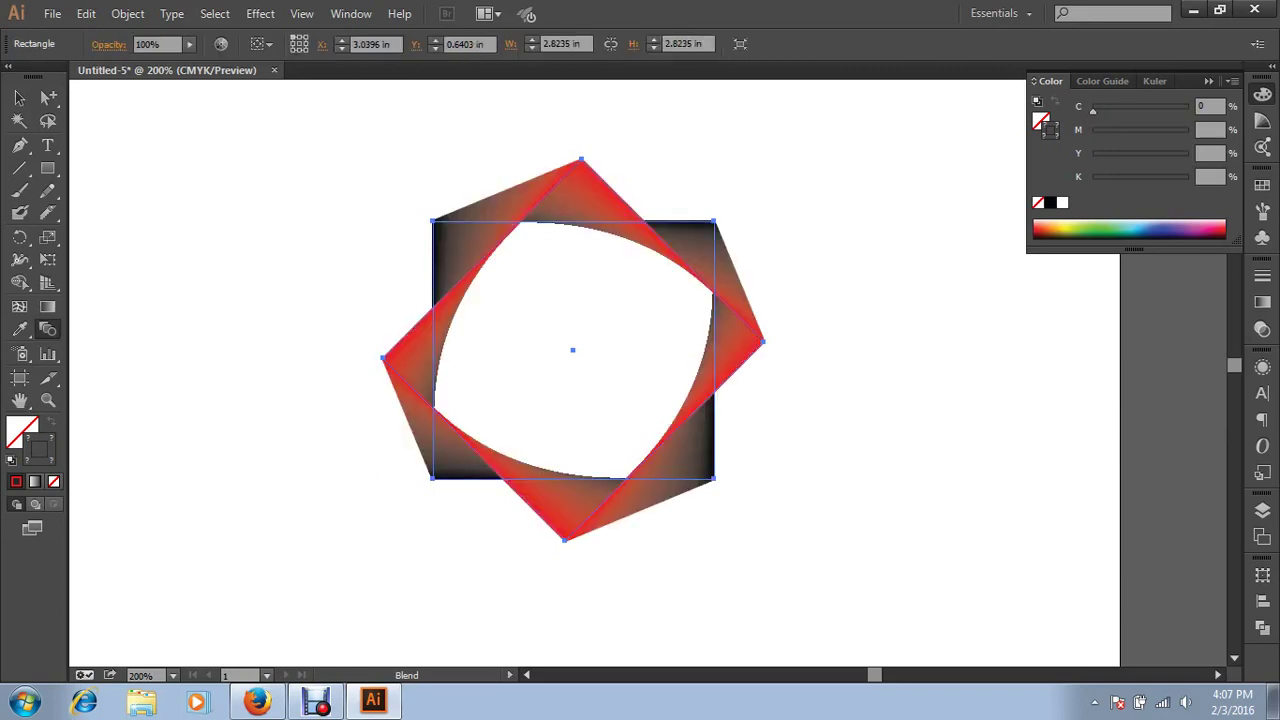
left_click(19, 97)
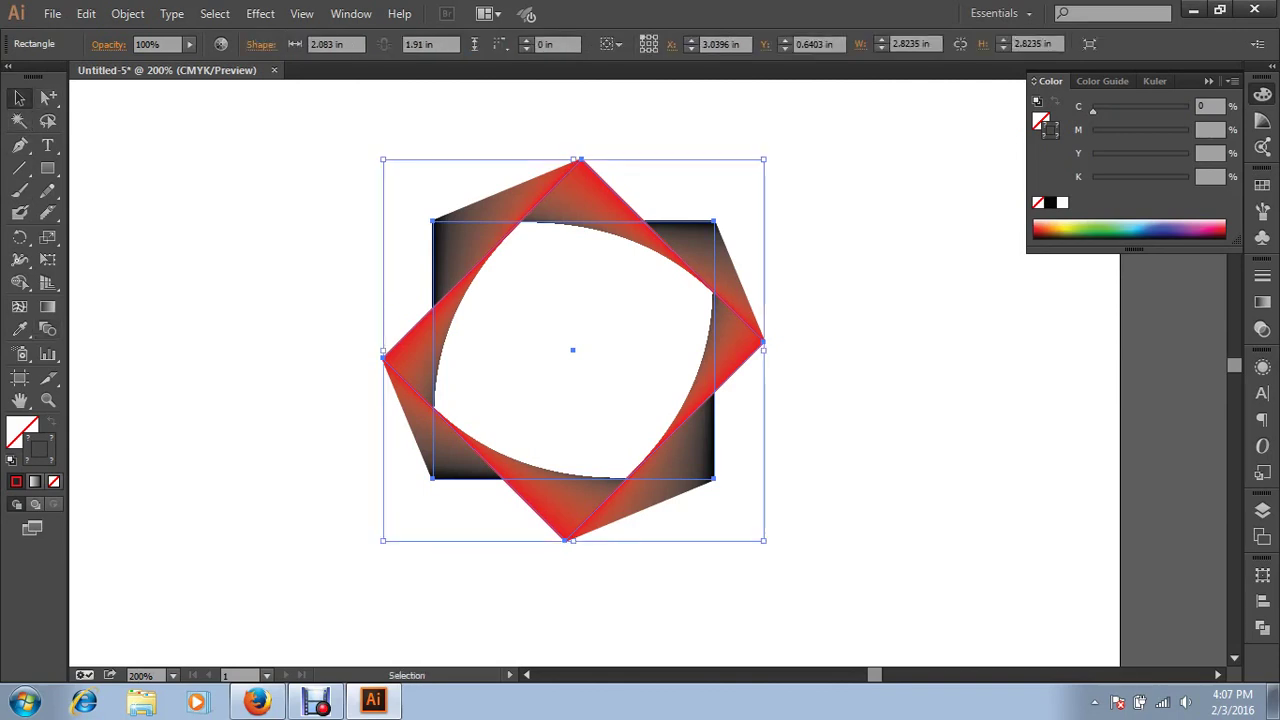
key("ctrl+shift+a")
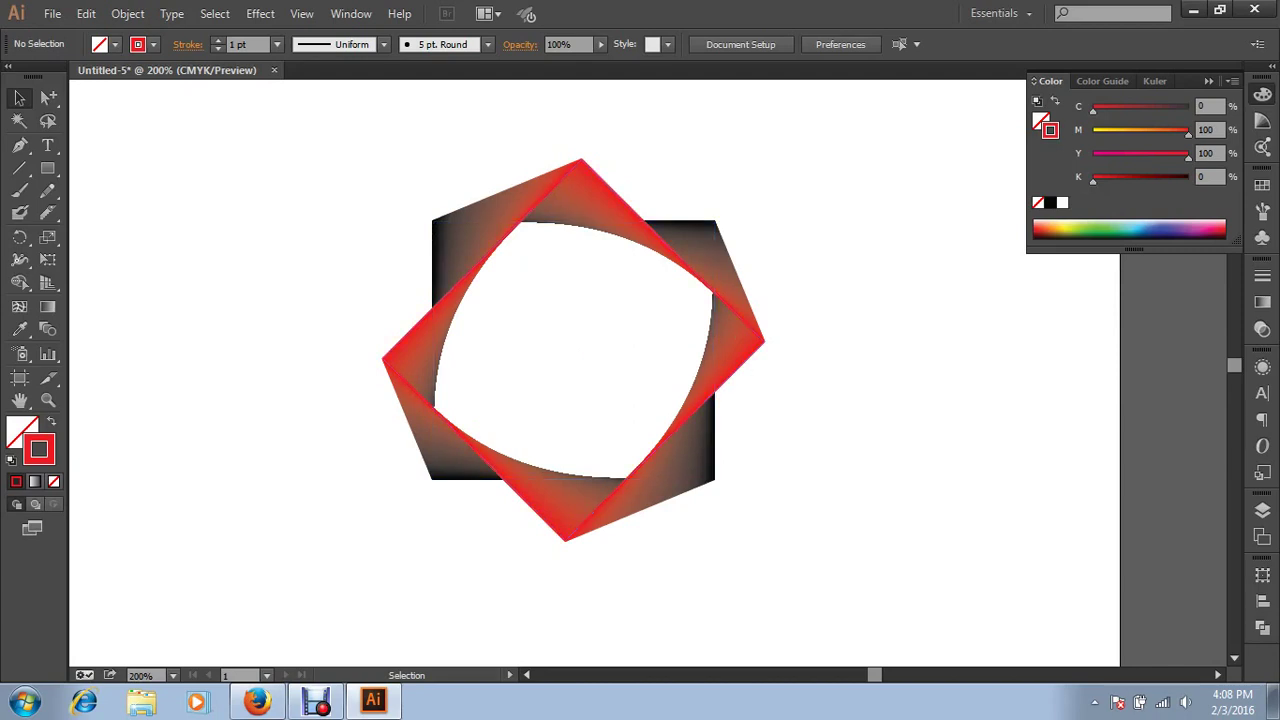
left_click(47, 169)
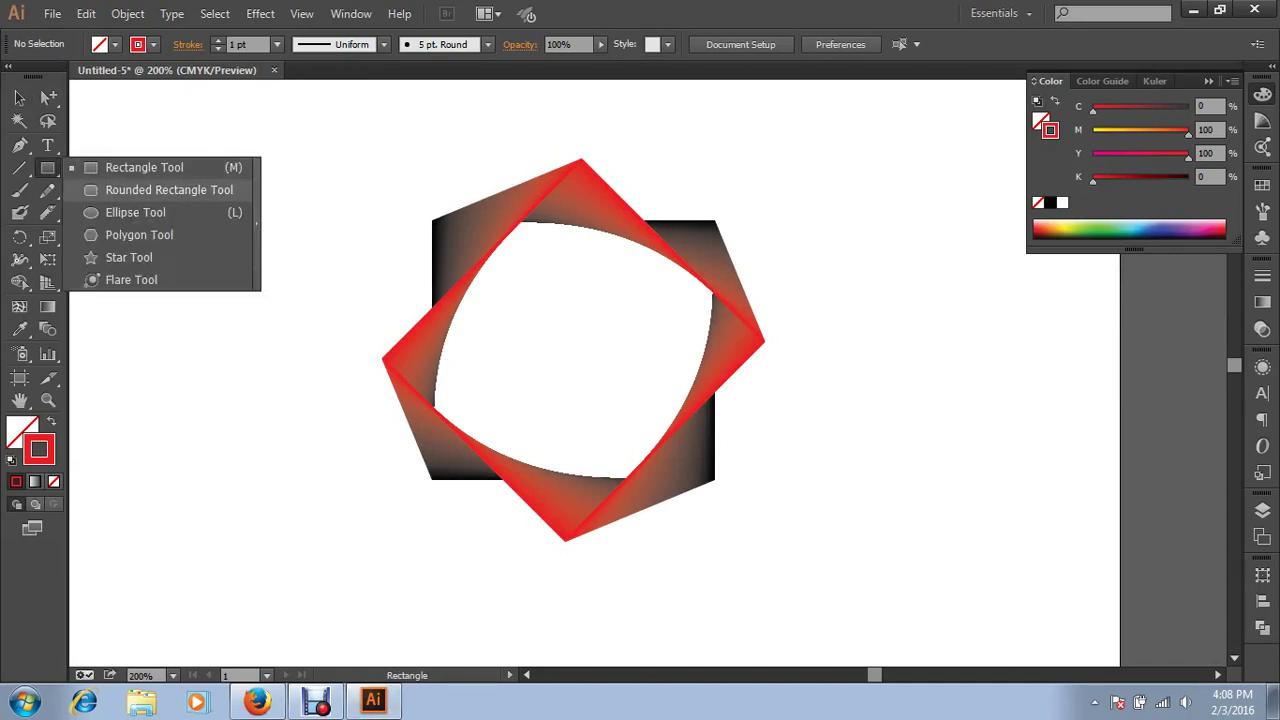
left_click(160, 190)
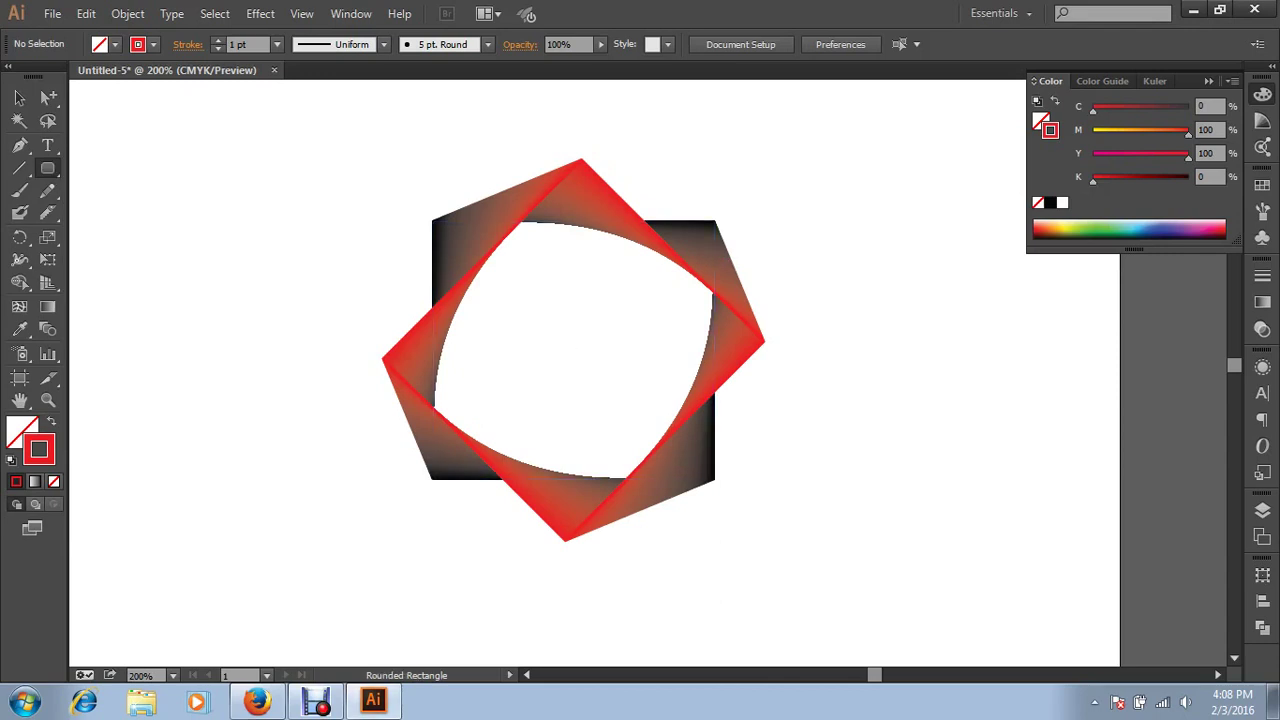
Delete the blended square artwork and draw a circle near the top left
key("v")
left_click_drag(380, 206, 782, 540)
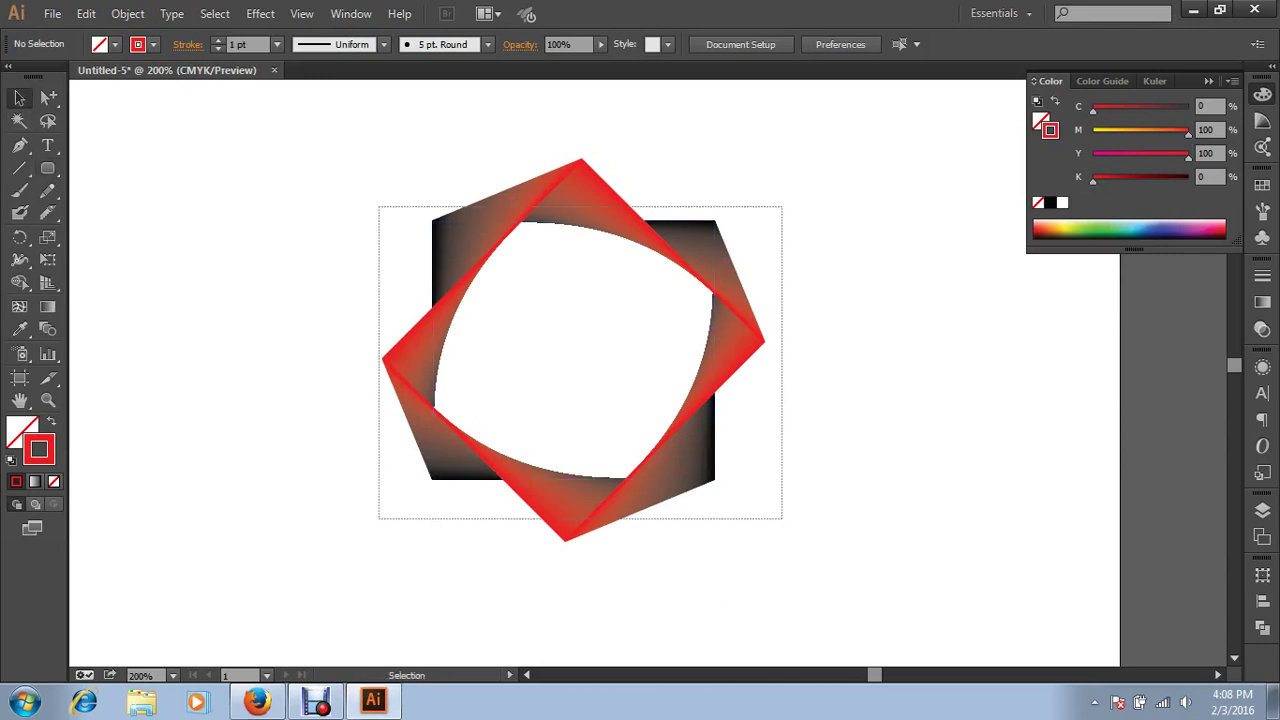
key("Delete")
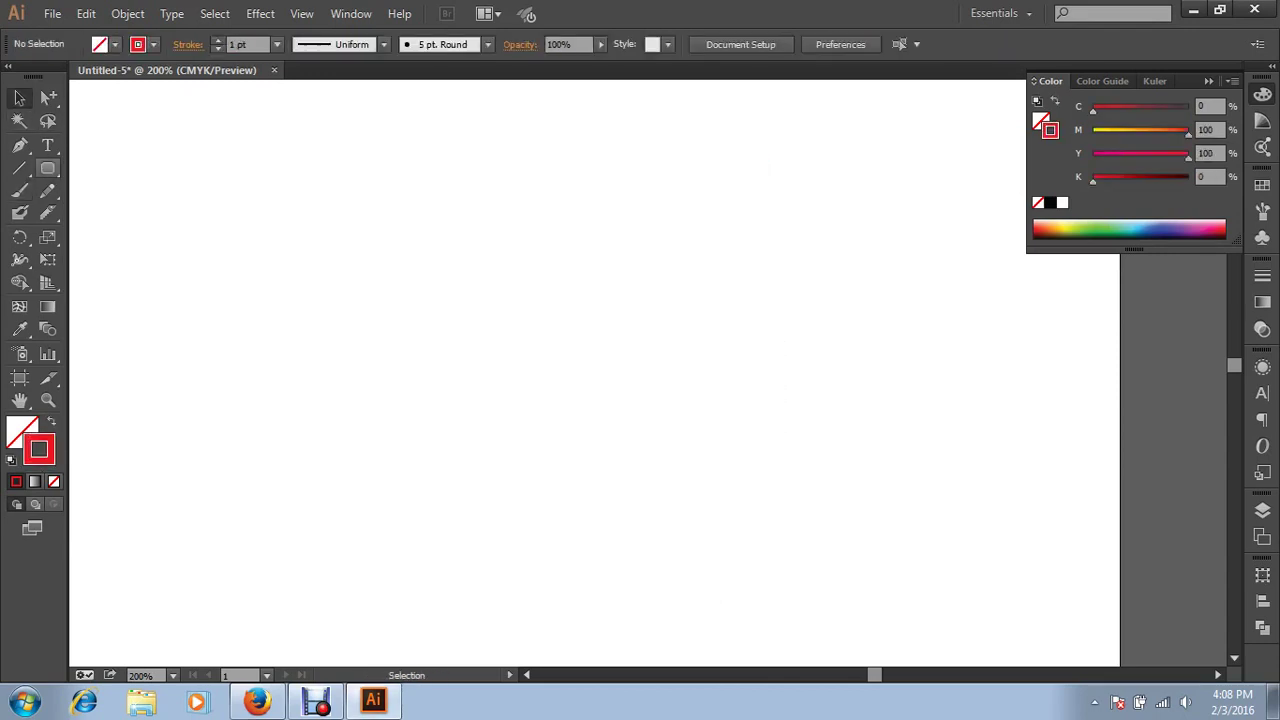
left_click(47, 168)
left_click_drag(47, 168, 135, 212)
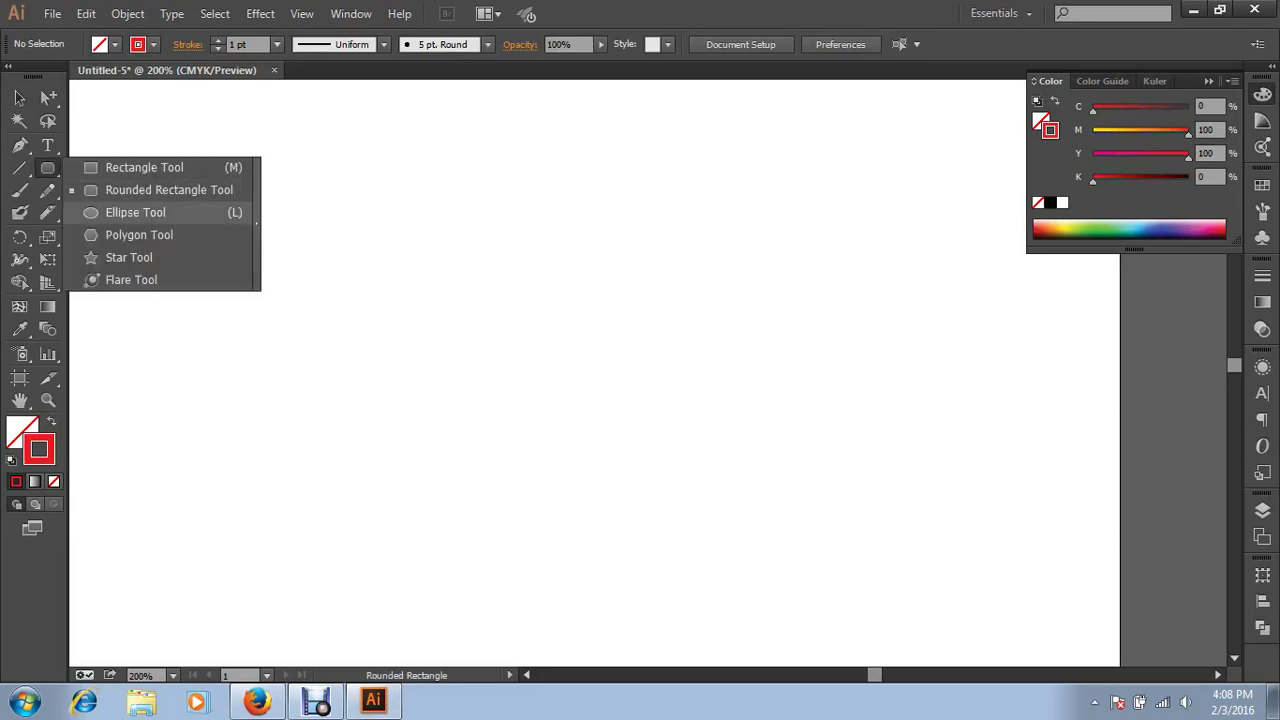
left_click(135, 212)
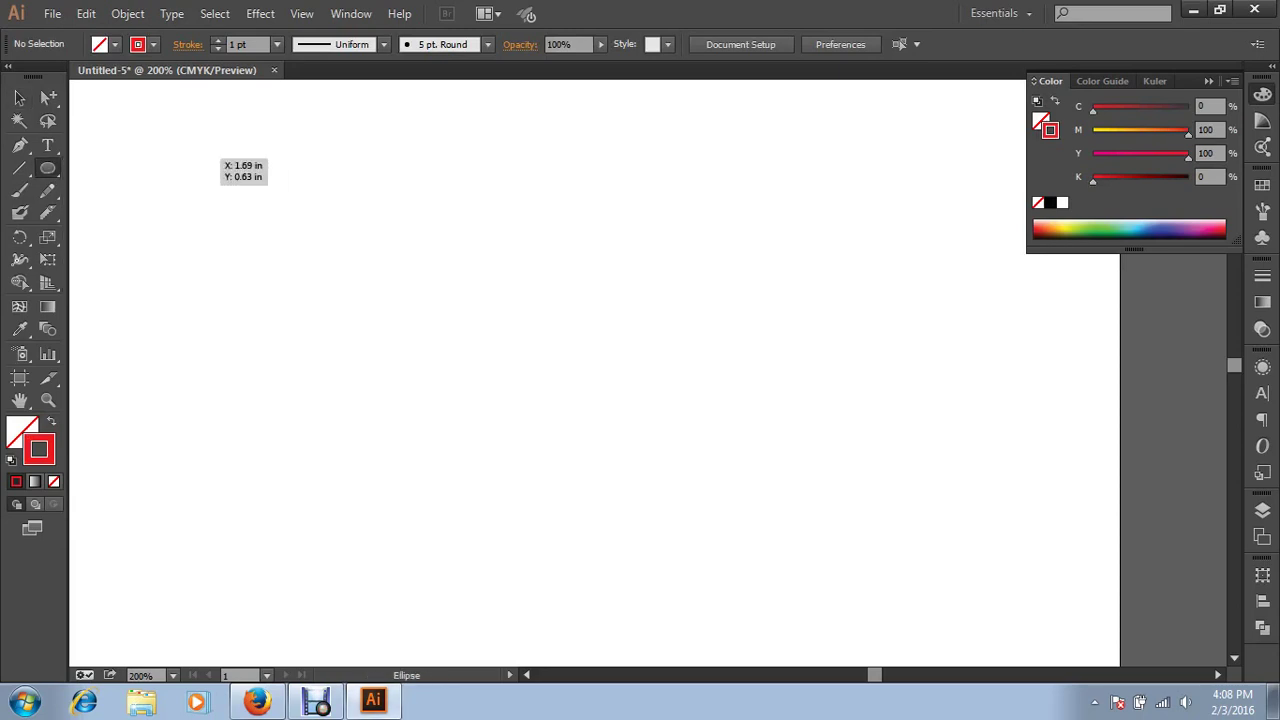
left_click_drag(201, 158, 302, 259)
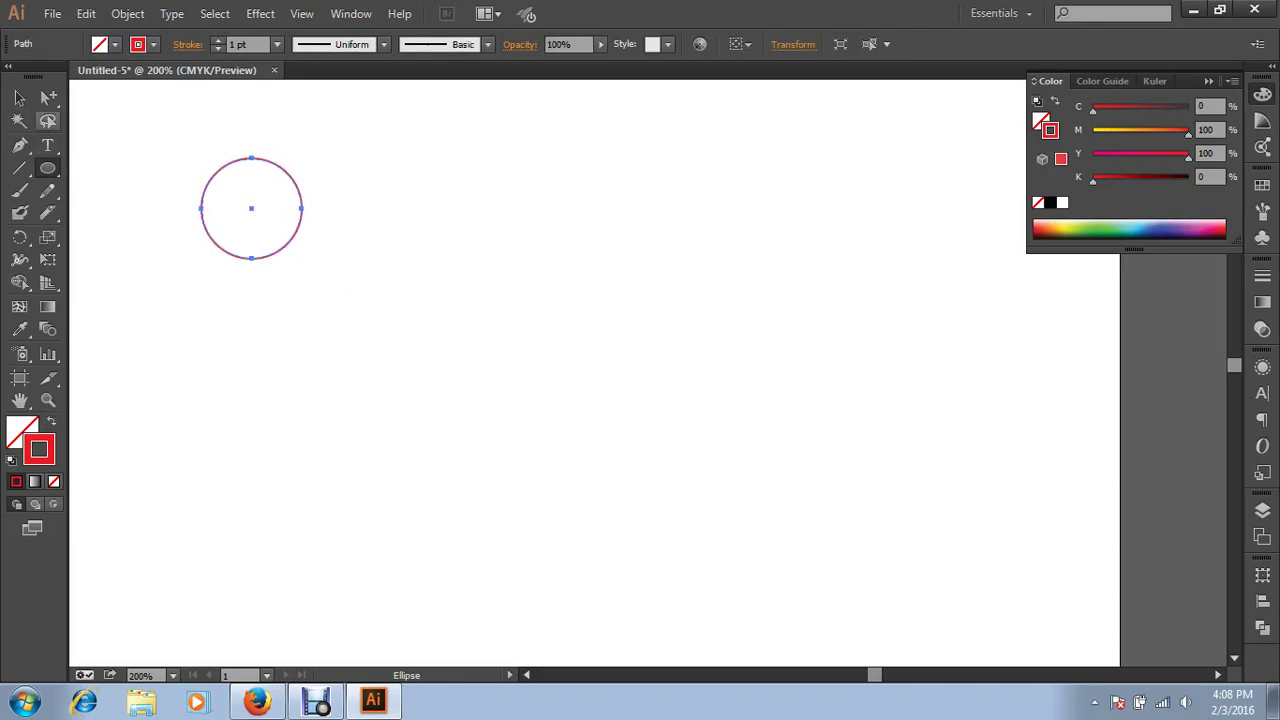
Place a copy of the circle down and to the right, then select both circles
left_click(19, 97)
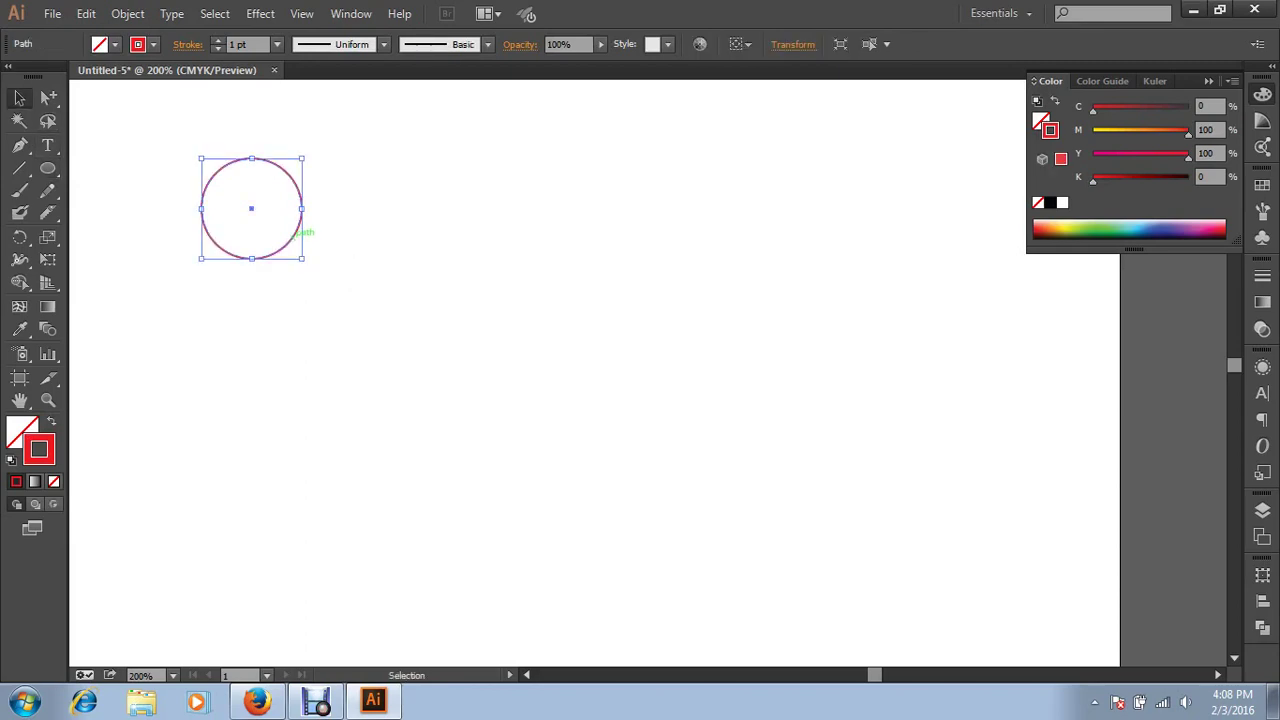
left_click_drag(301, 232, 805, 508)
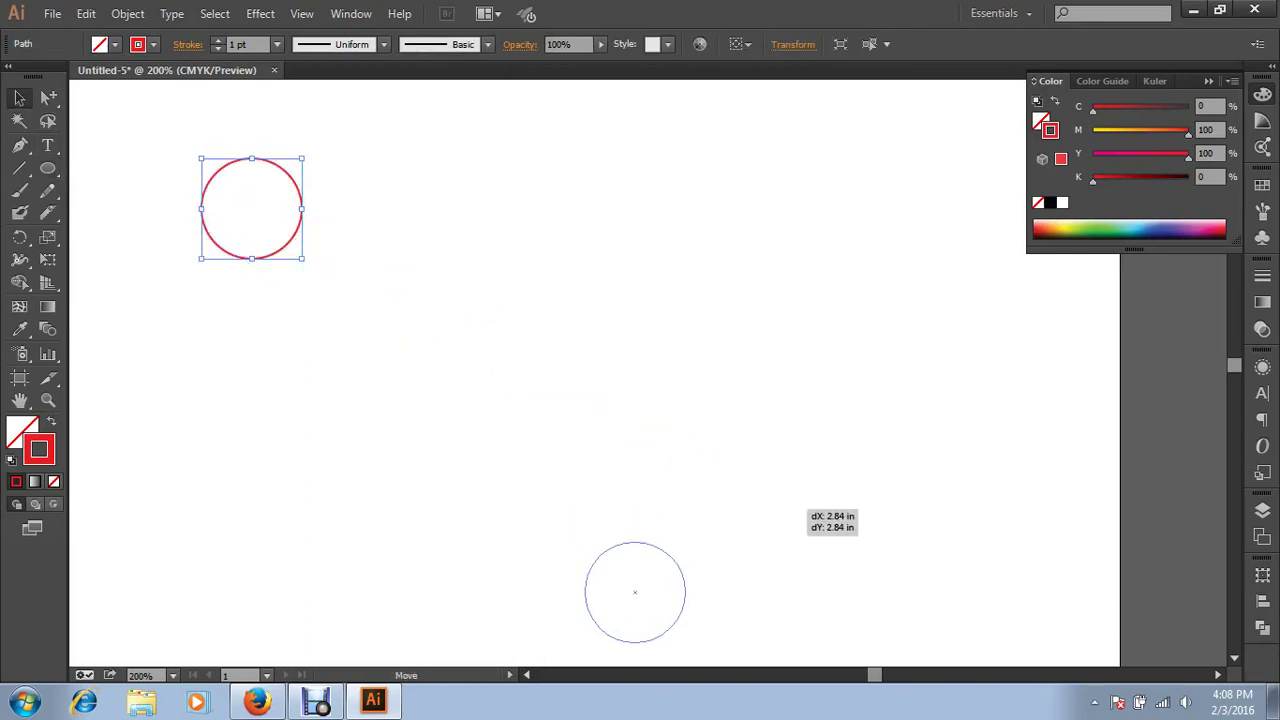
left_click_drag(685, 616, 806, 488)
left_click_drag(250, 190, 682, 424)
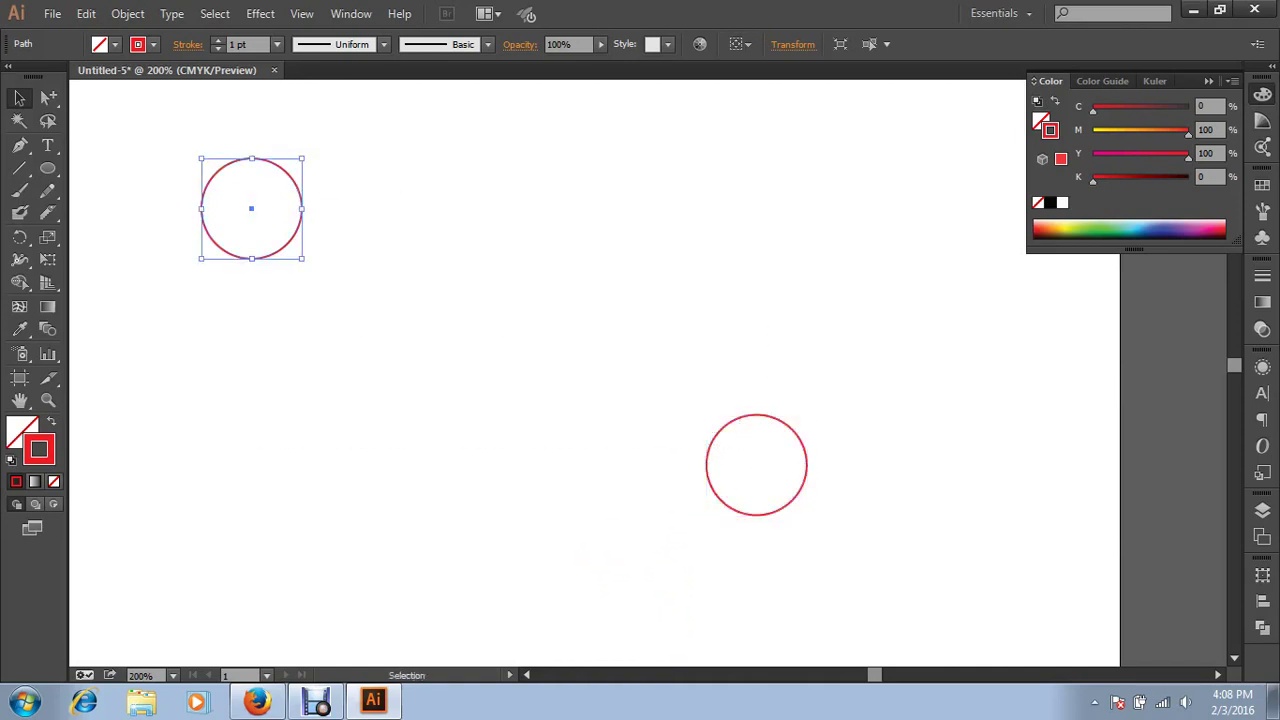
left_click_drag(803, 209, 286, 523)
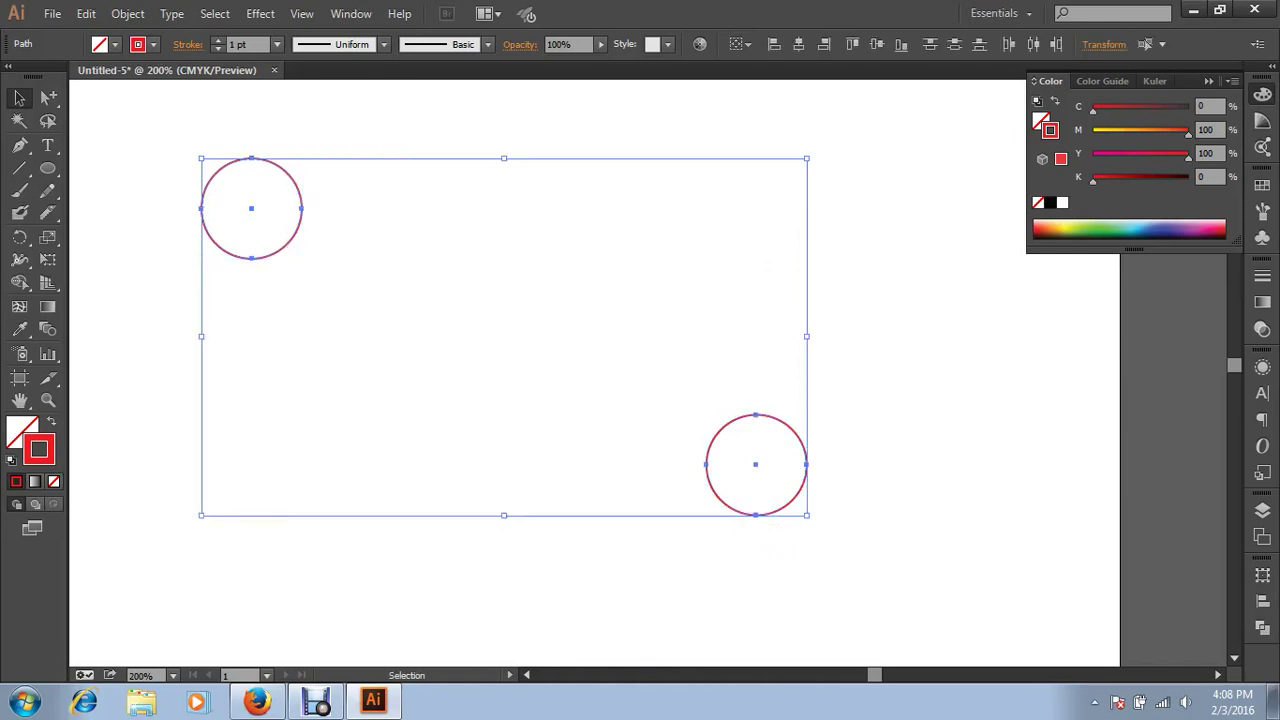
key("w")
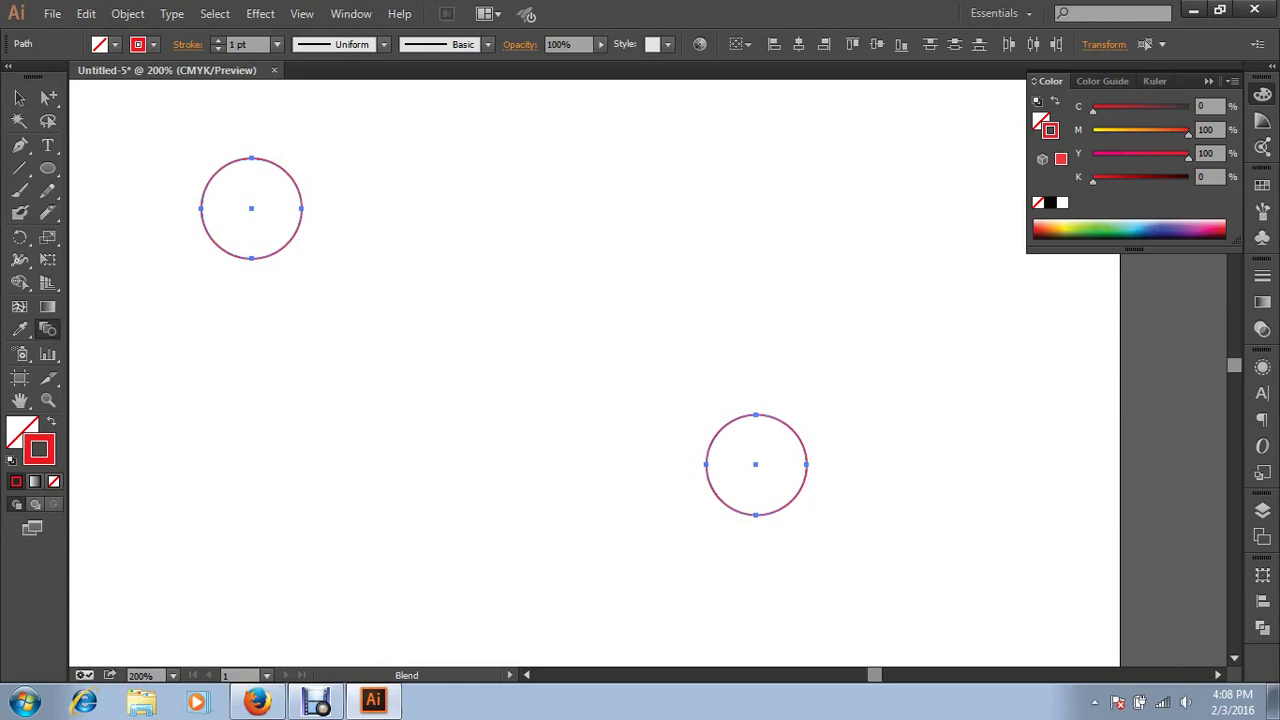
Blend the two circles into a diagonal row of six, then select and delete the blend
key("ctrl+alt+b")
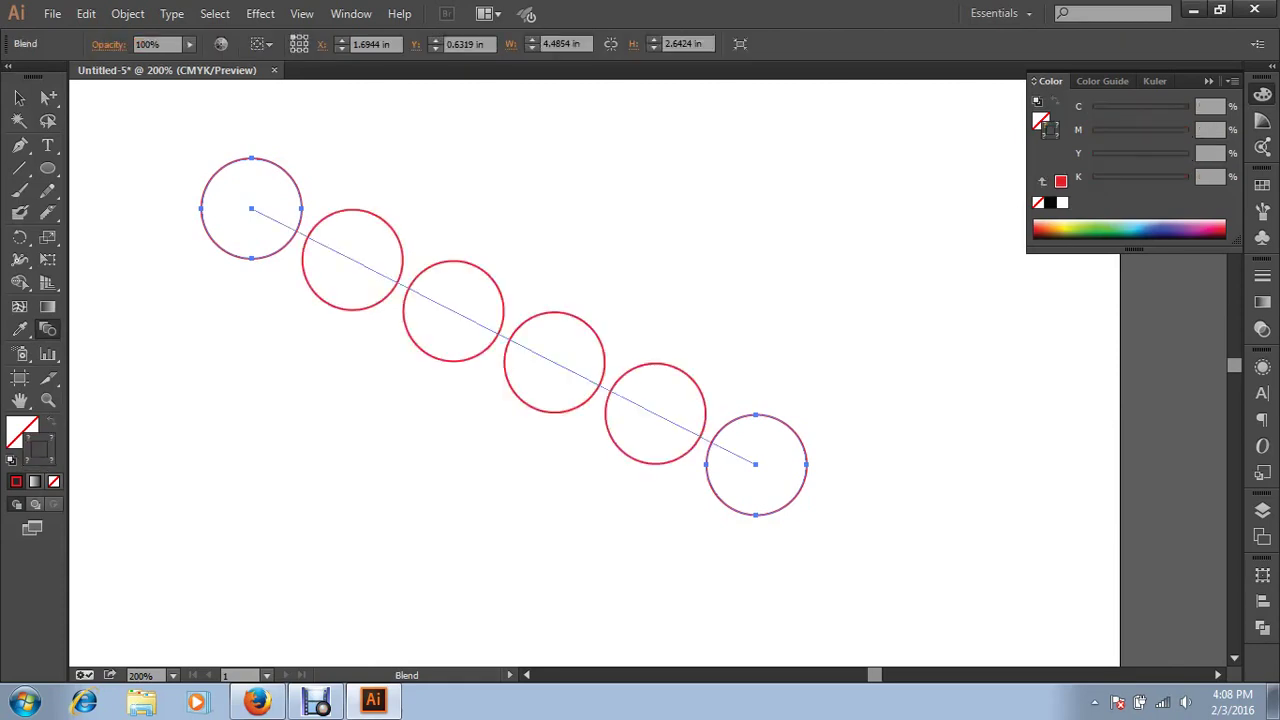
key("v")
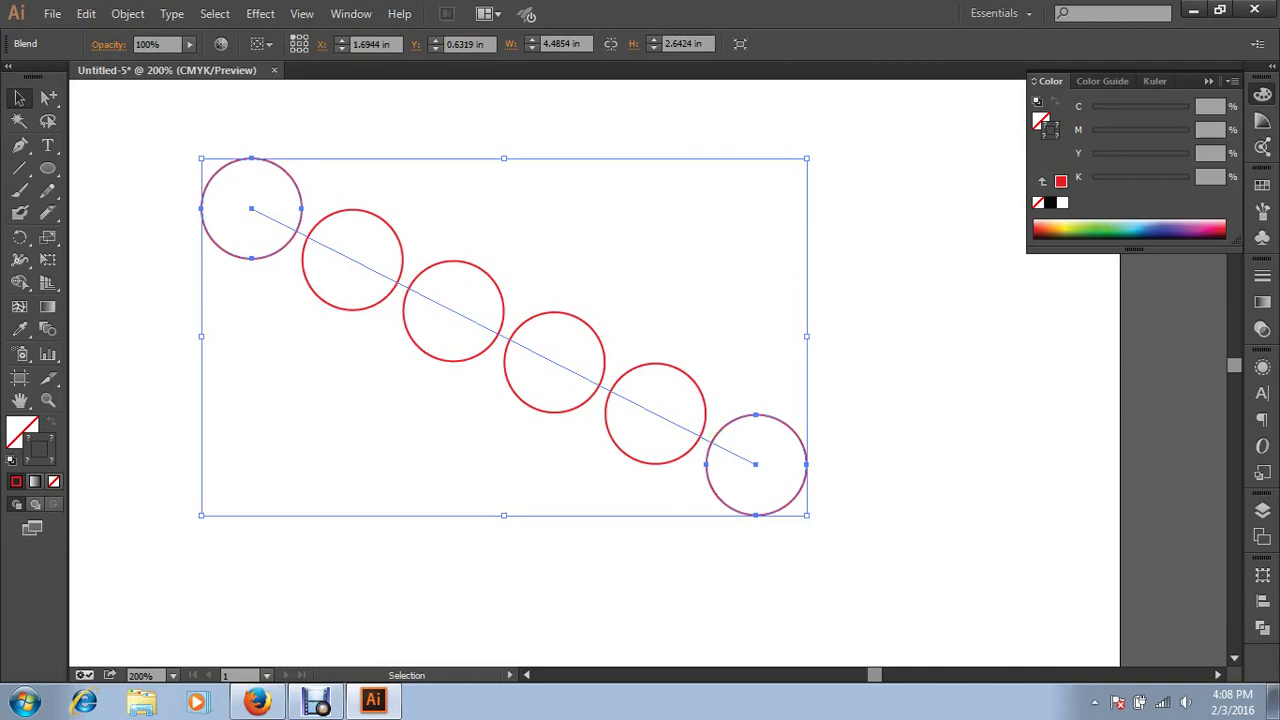
key("ctrl+shift+a")
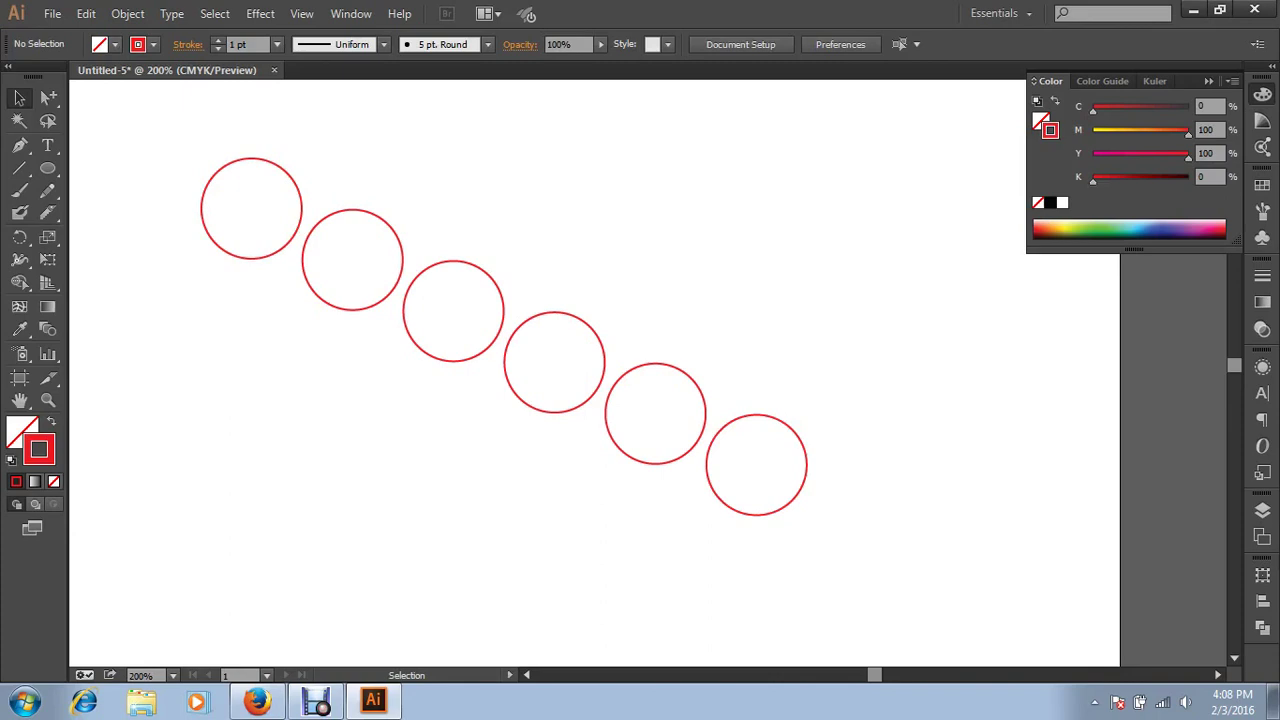
left_click_drag(391, 200, 484, 272)
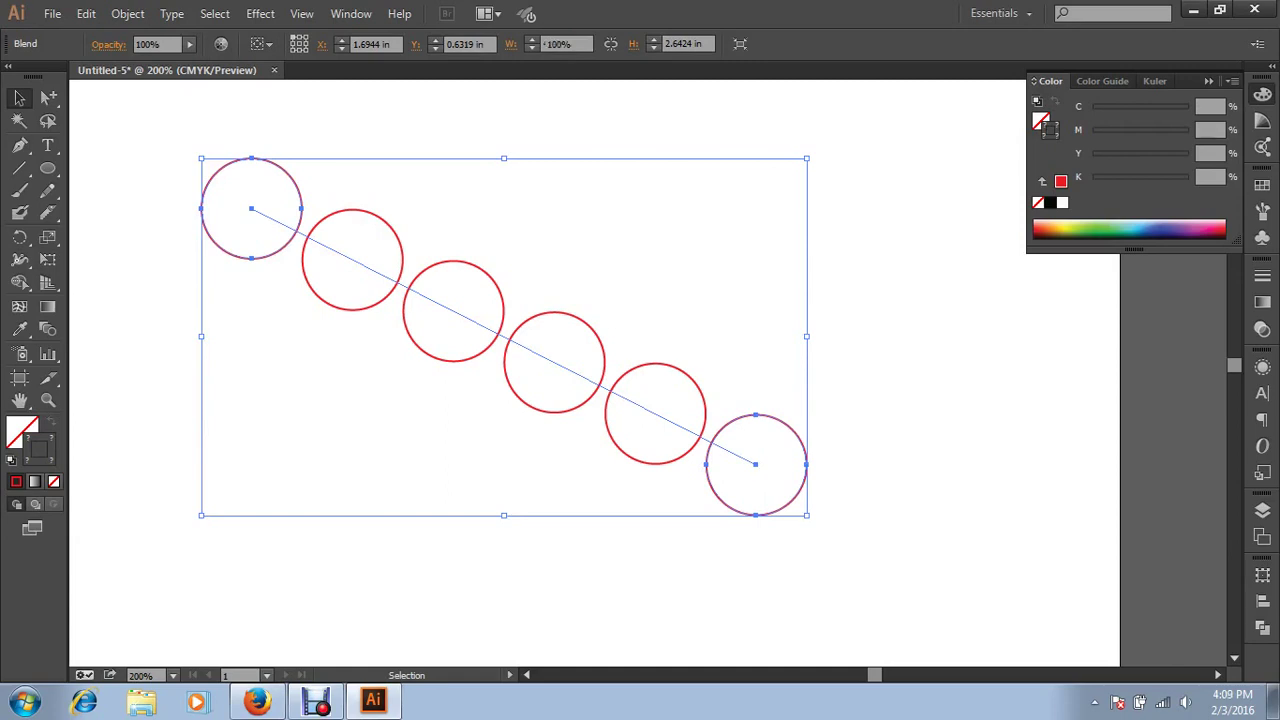
key("Delete")
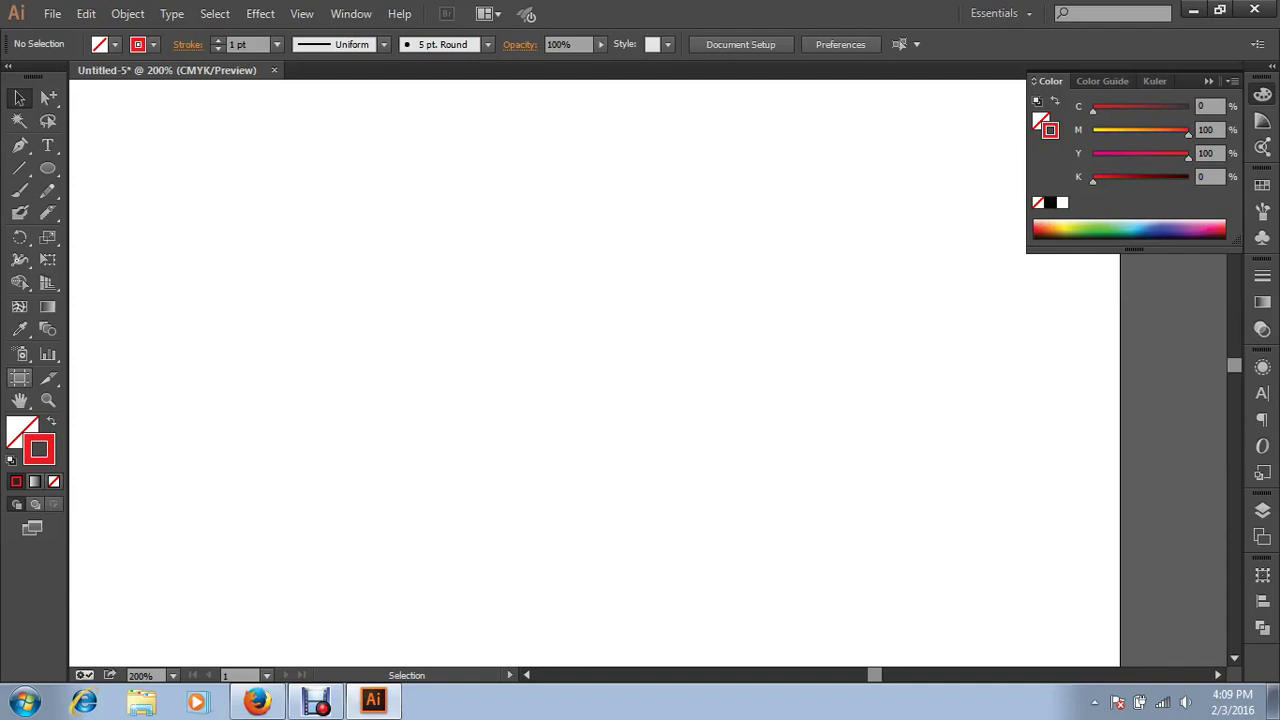
Zoom out to 66.67% to show the whole 8.5 × 11 in artboard and pick the Artboard tool
key("ctrl+minus")
key("ctrl+minus")
key("ctrl+minus")
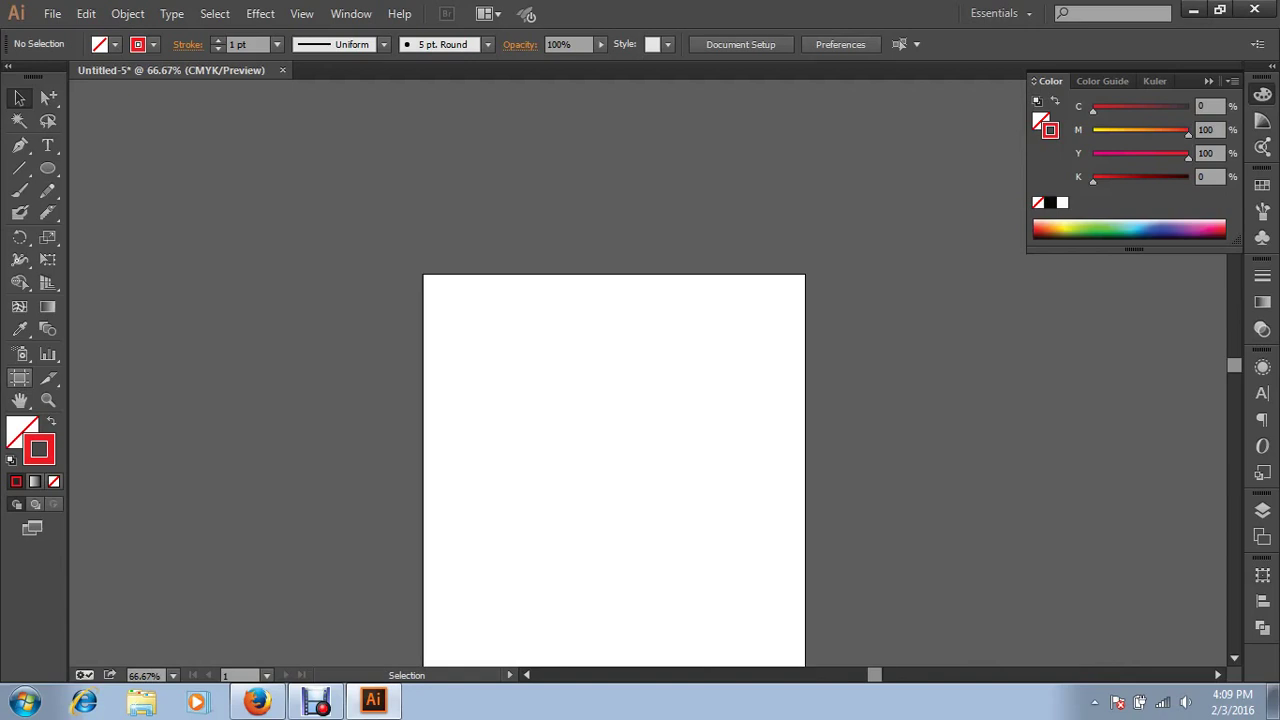
left_click_drag(600, 450, 570, 321)
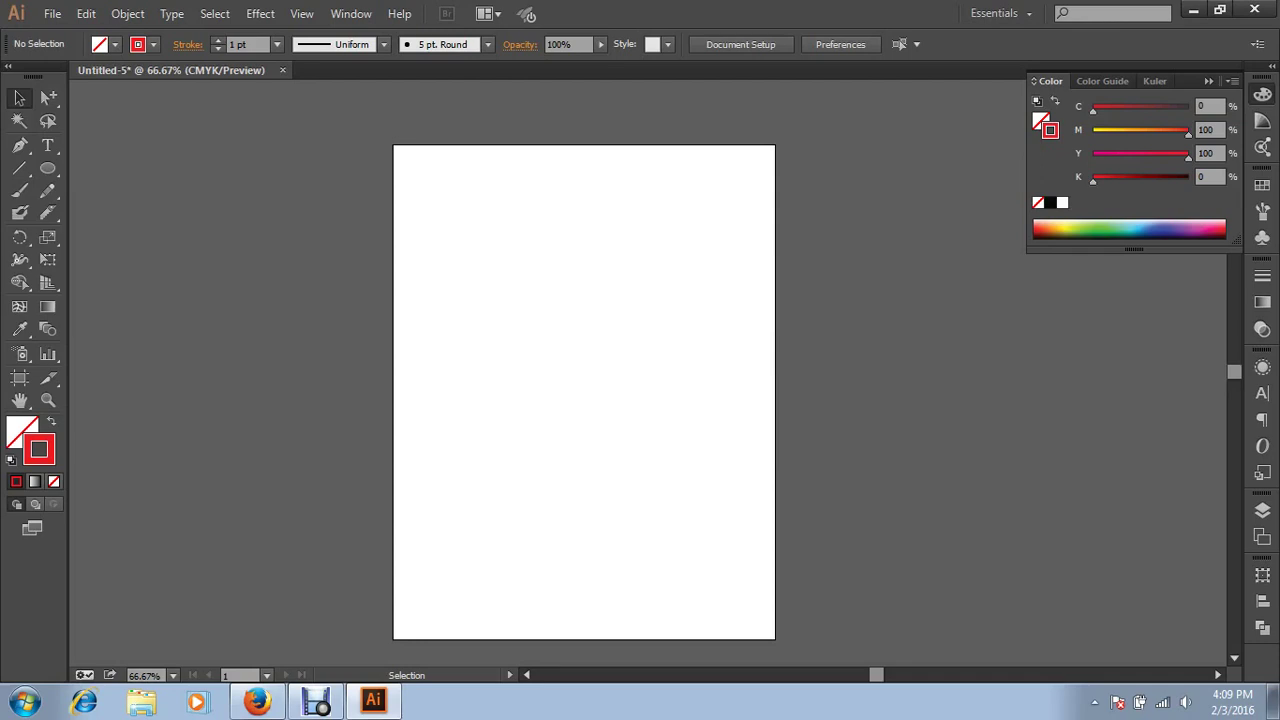
left_click(19, 377)
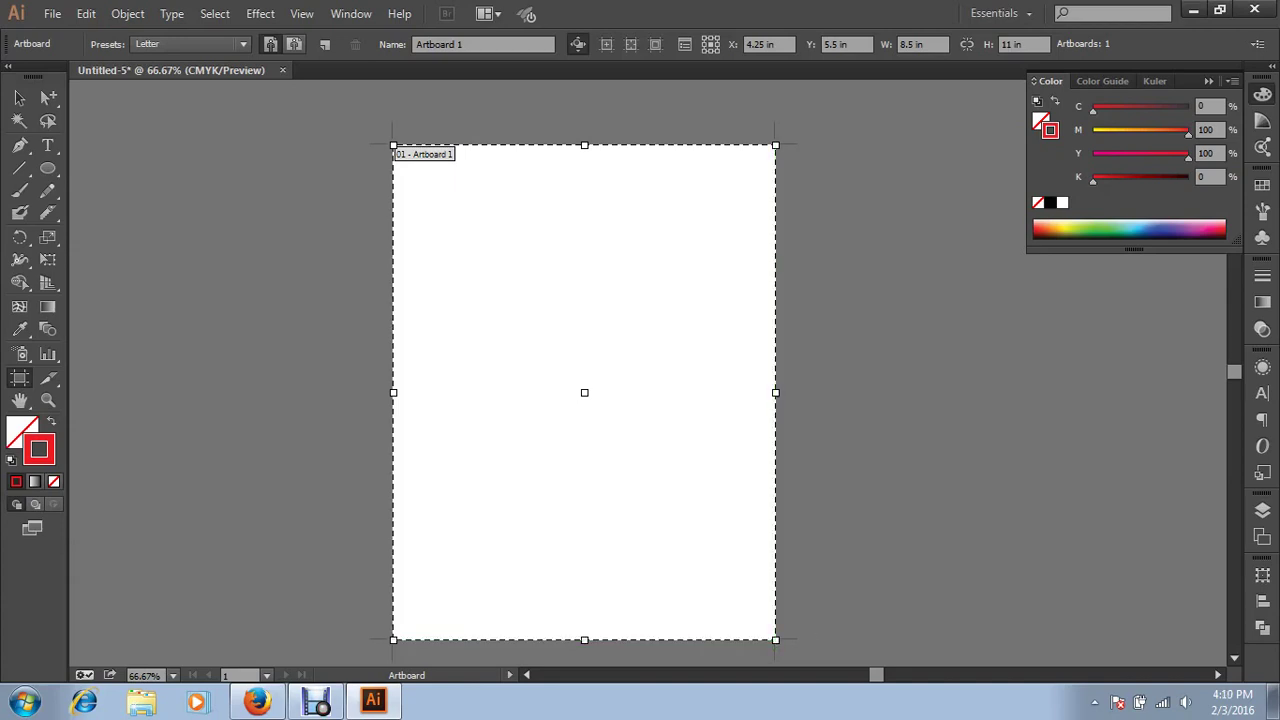
Drag the artboard corners to resize it to 13.06 × 9.67 in, then bring up Artboard Options
left_click_drag(776, 639, 650, 420)
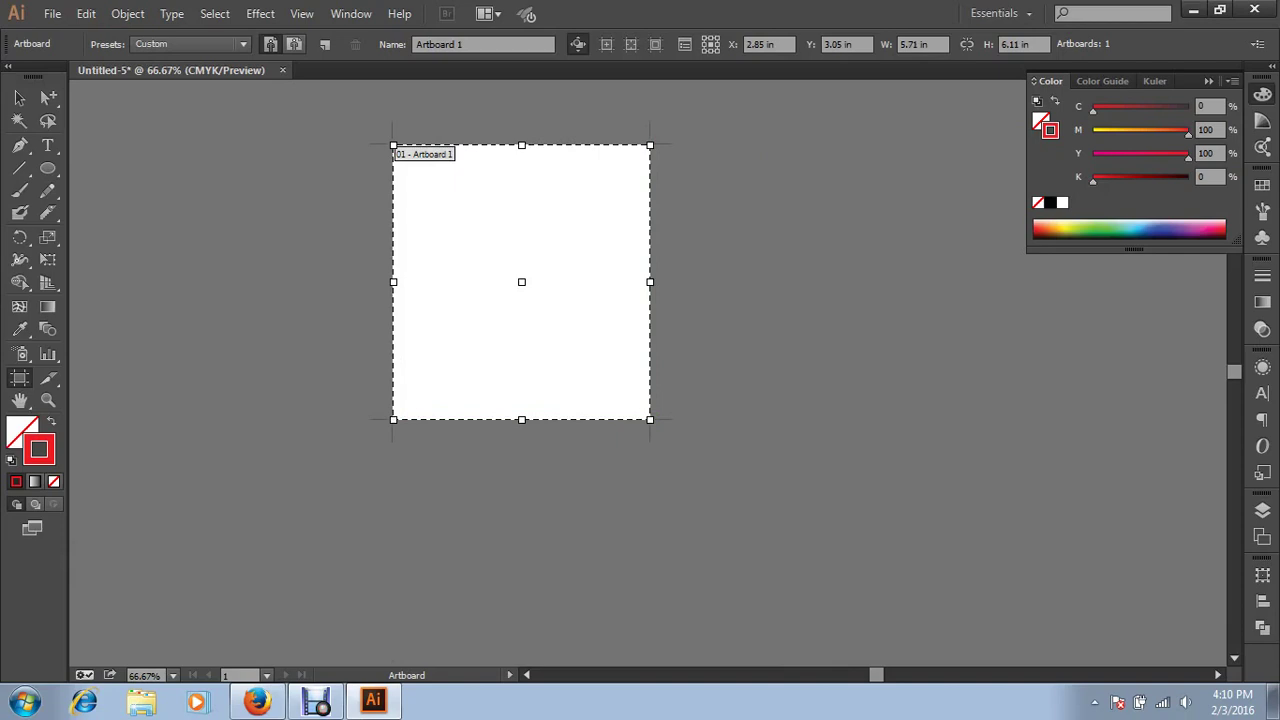
left_click_drag(650, 282, 980, 282)
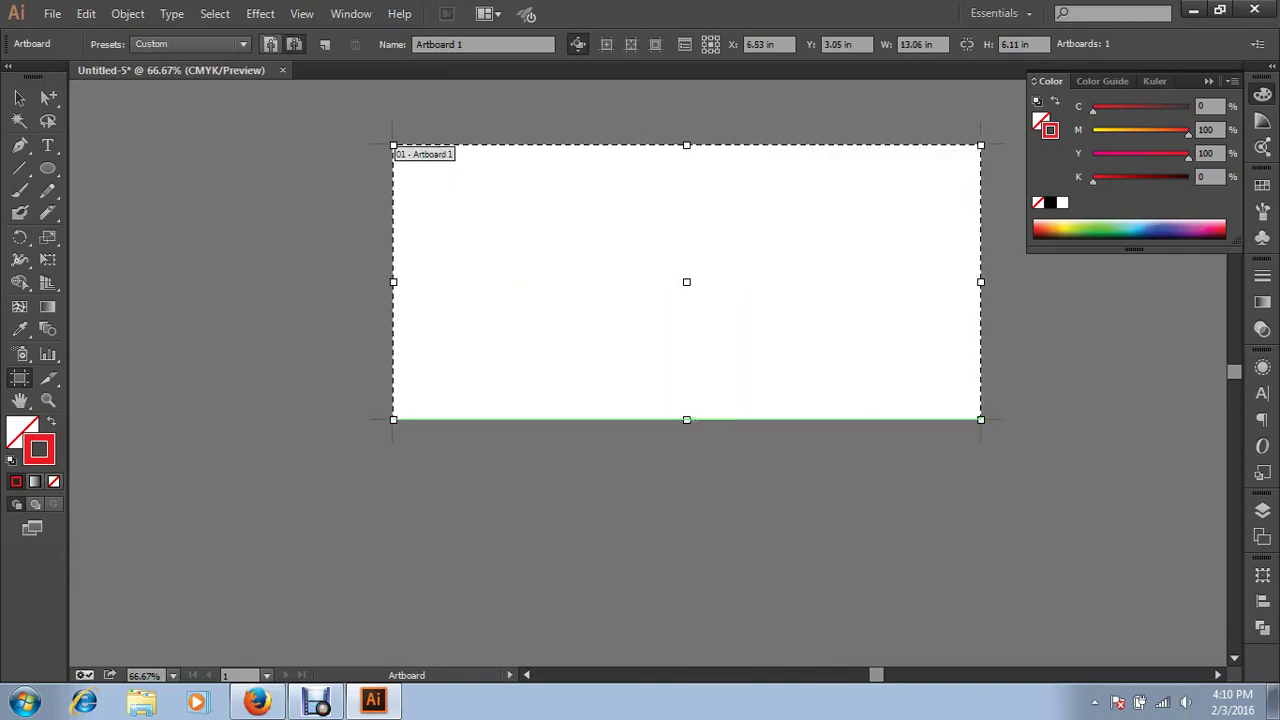
left_click_drag(686, 420, 686, 580)
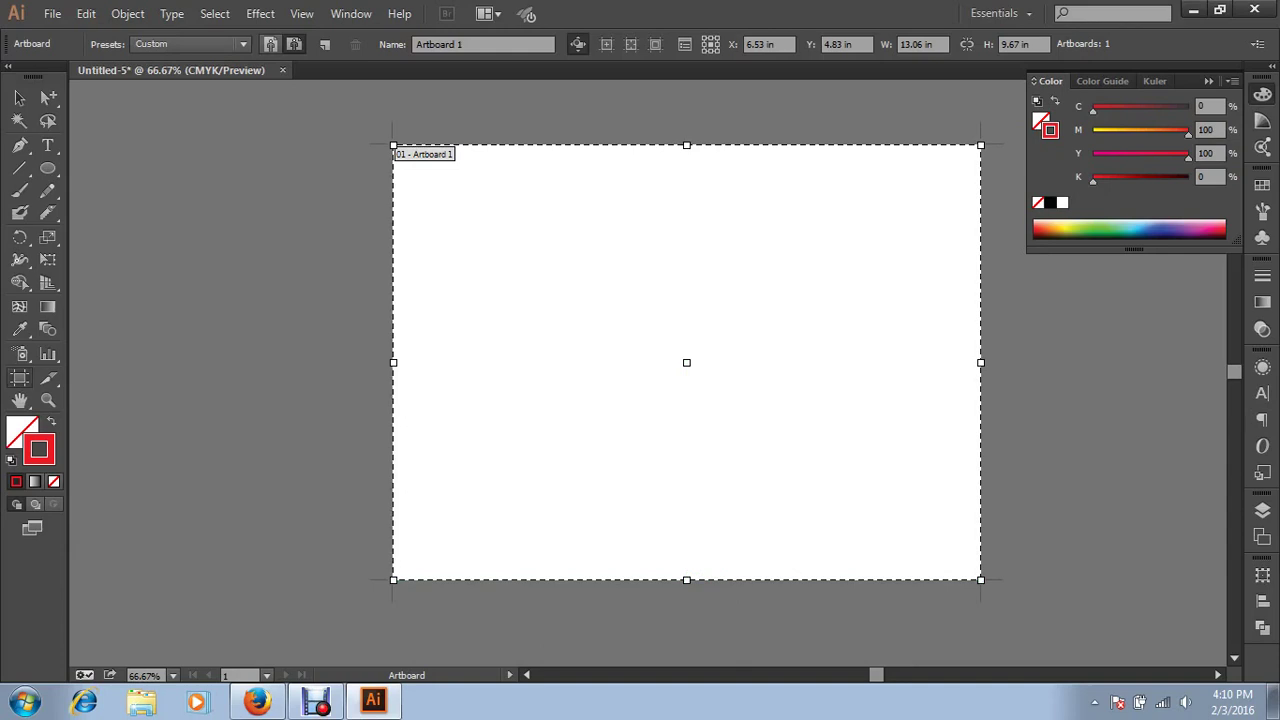
key("Return")
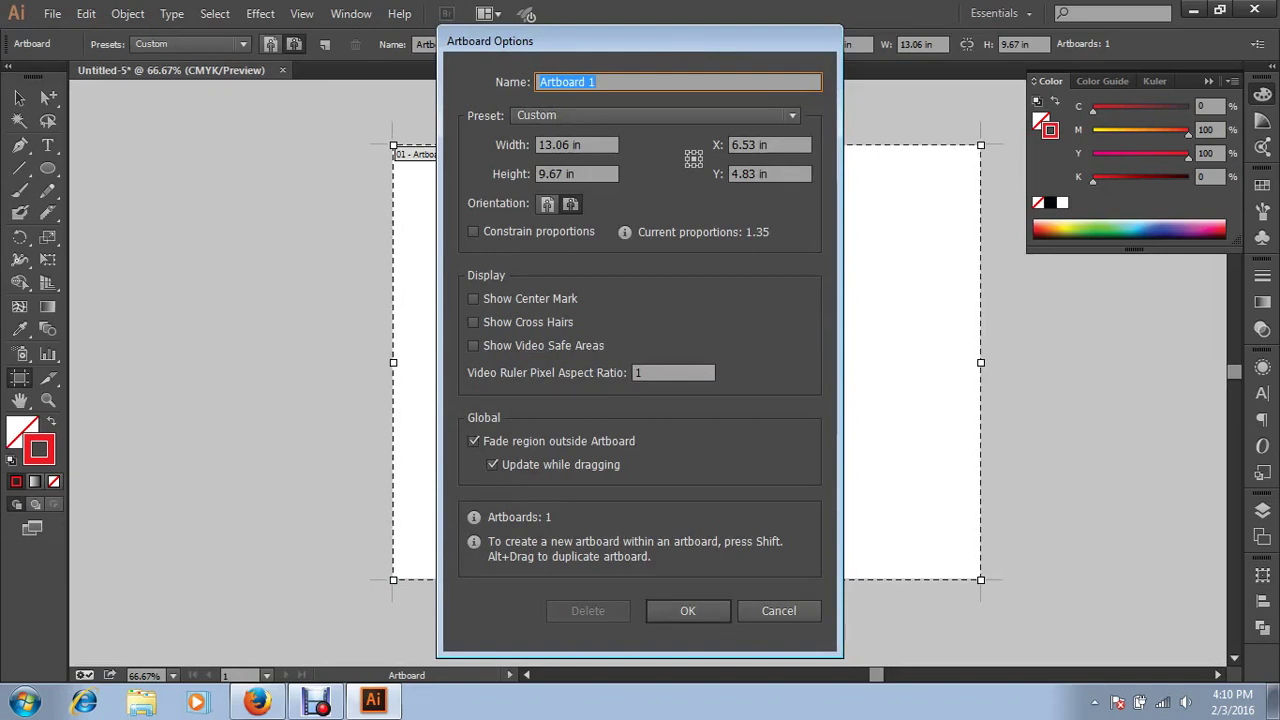
Set the artboard to 8.5 in wide by 11 in high and exit artboard editing
key("Tab")
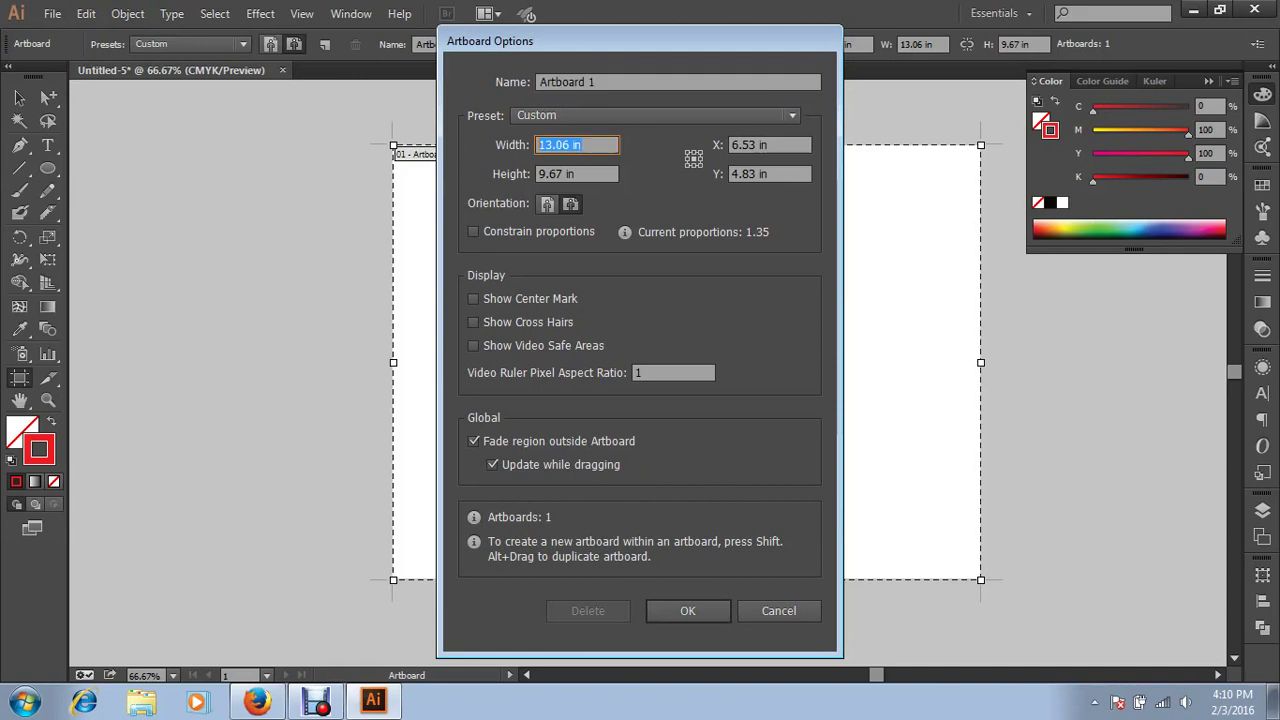
type("8")
type(".5")
key("Tab")
key("Tab")
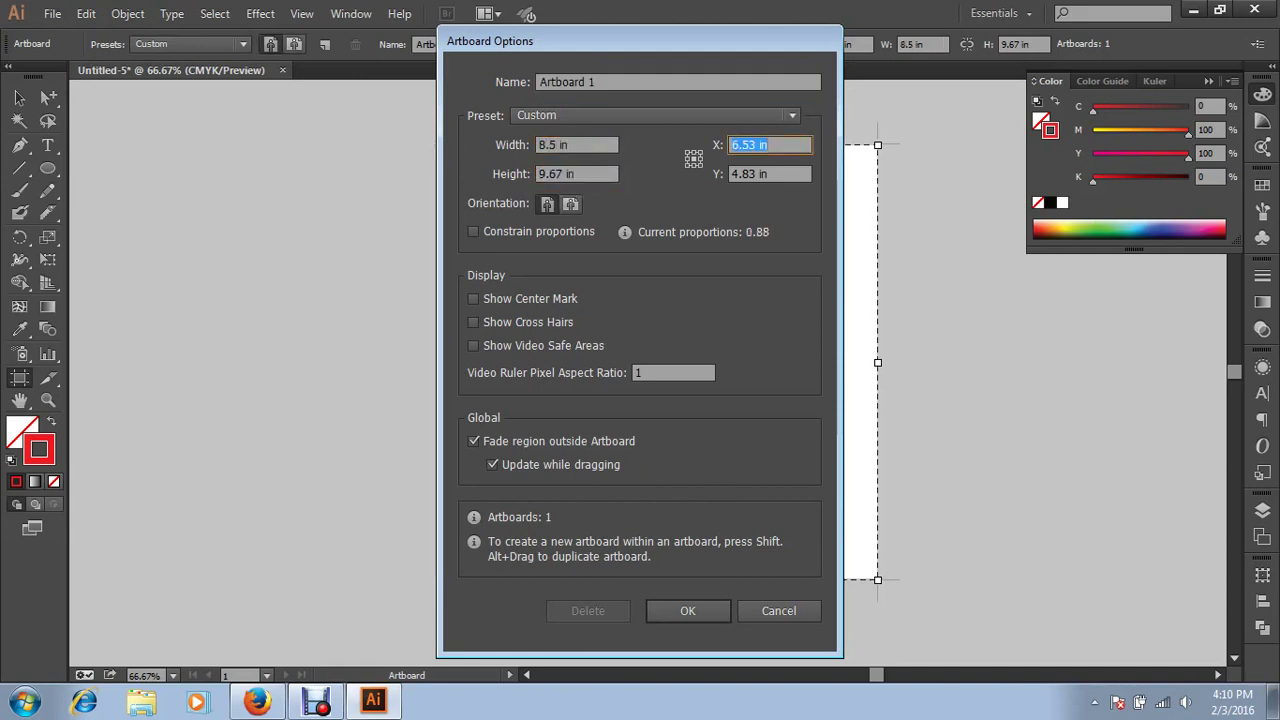
key("shift+Tab")
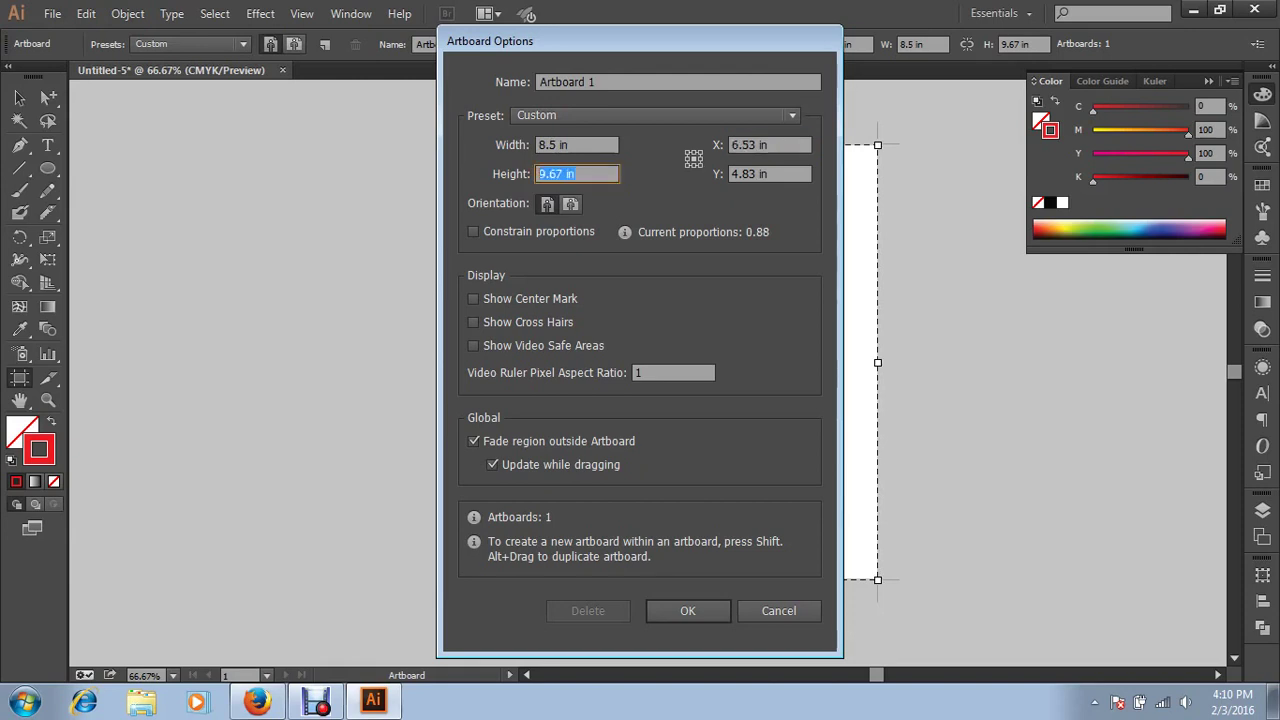
type("11")
key("Tab")
key("Return")
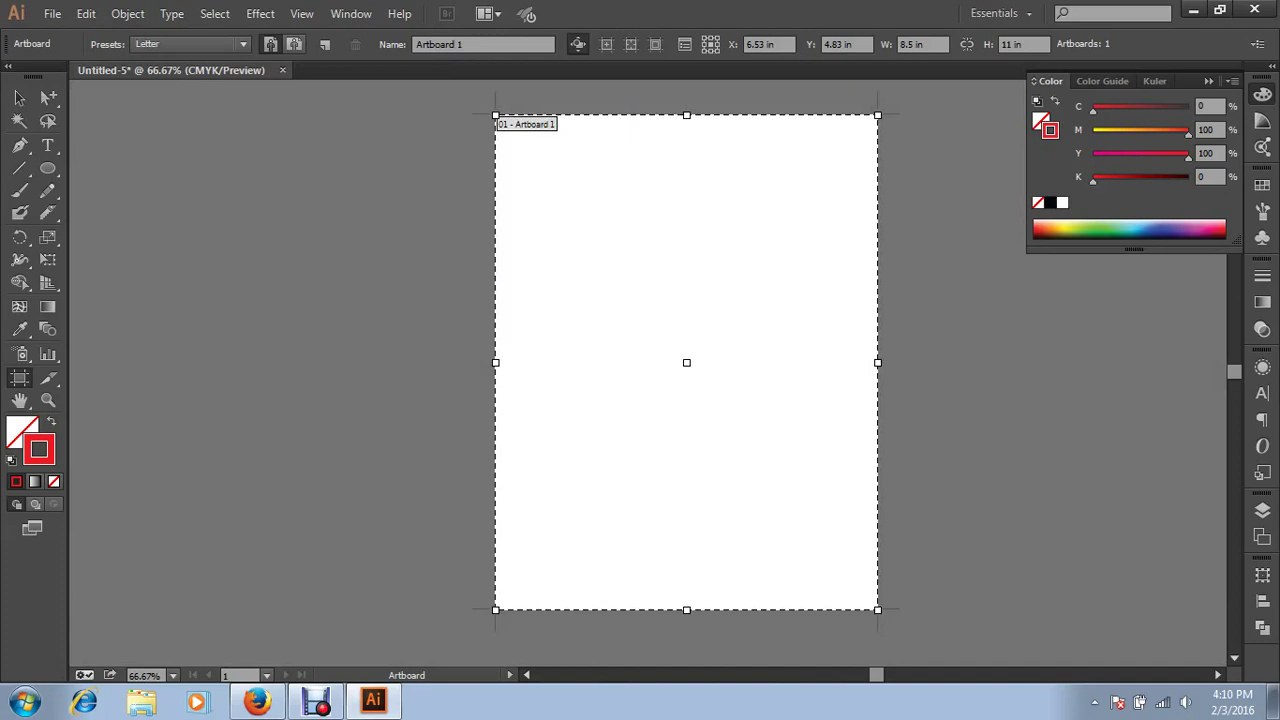
left_click(19, 97)
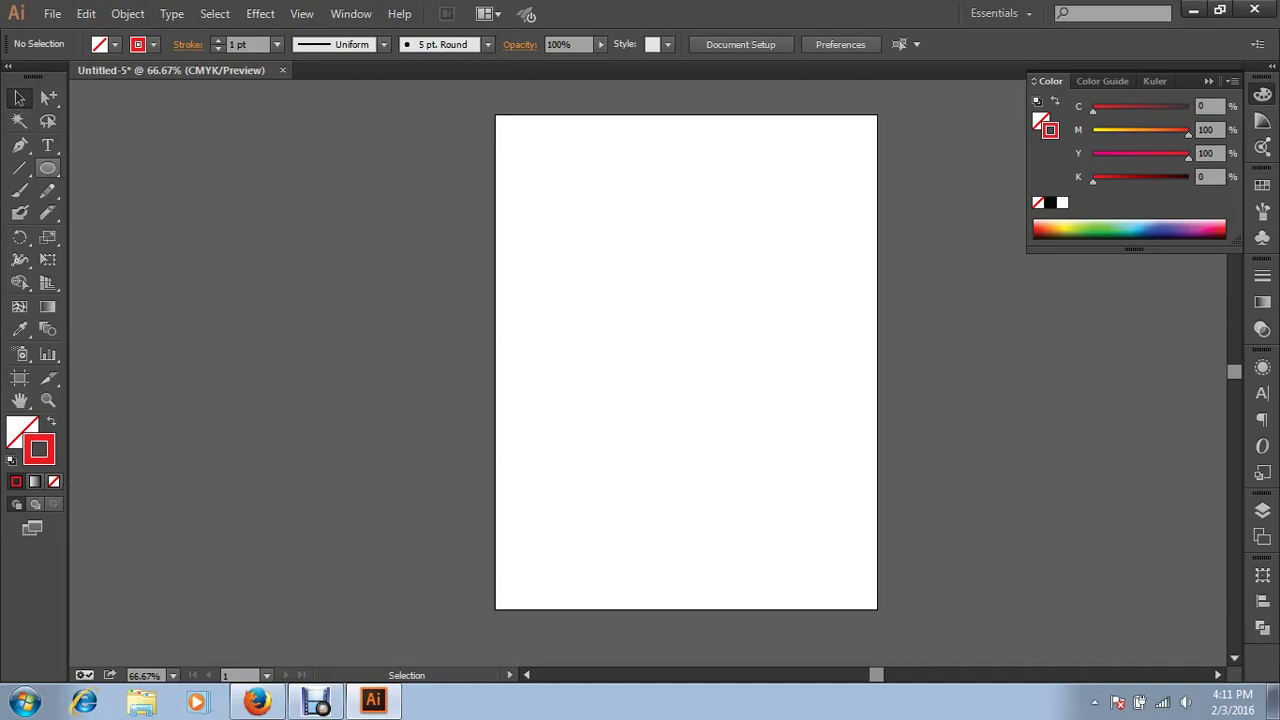
Draw a large rectangle on the artboard with the Rectangle tool
mouse_move(48, 168)
left_mouse_down()
mouse_move(160, 190)
mouse_move(140, 167)
left_mouse_up()
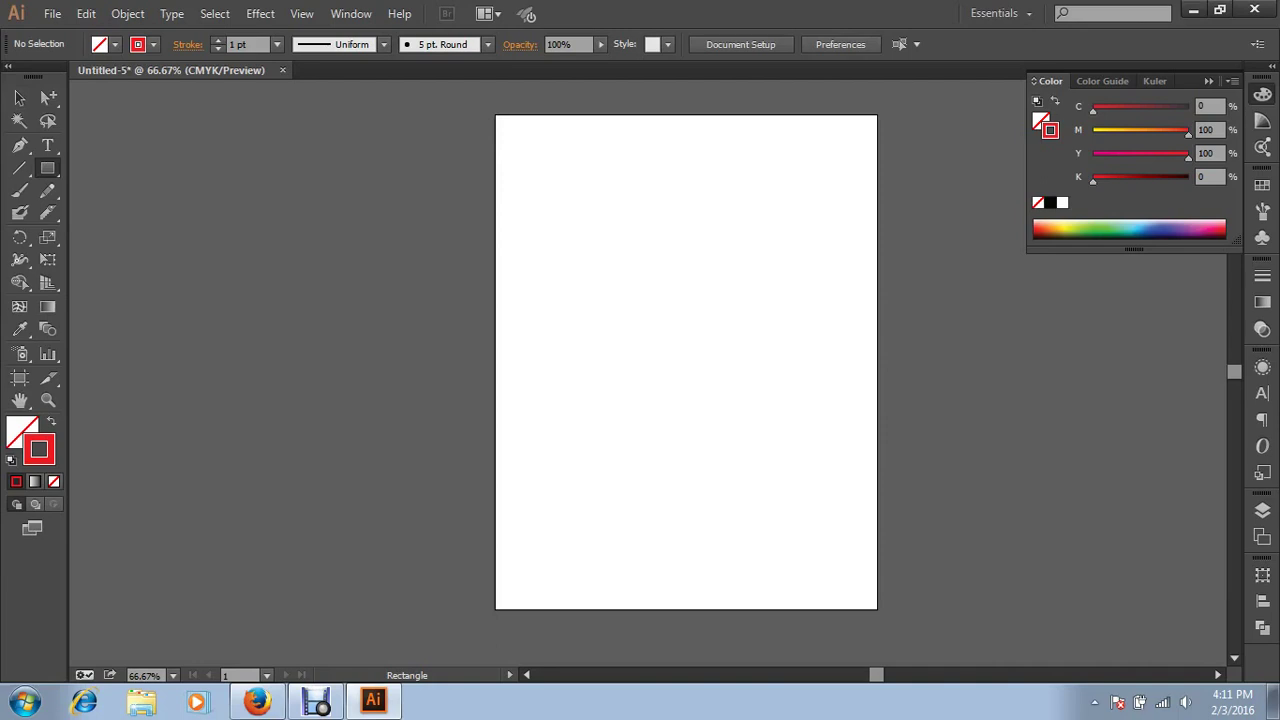
mouse_move(520, 176)
left_mouse_down()
mouse_move(837, 471)
mouse_move(824, 483)
left_mouse_up()
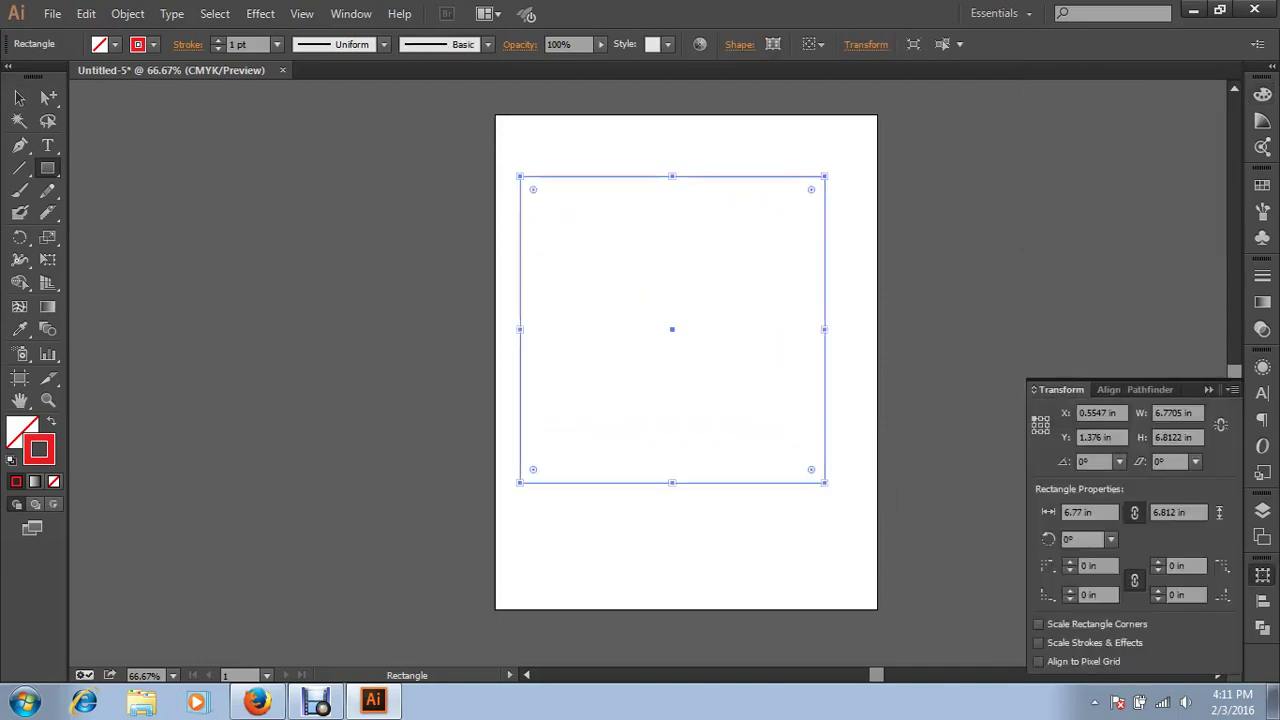
left_click(19, 97)
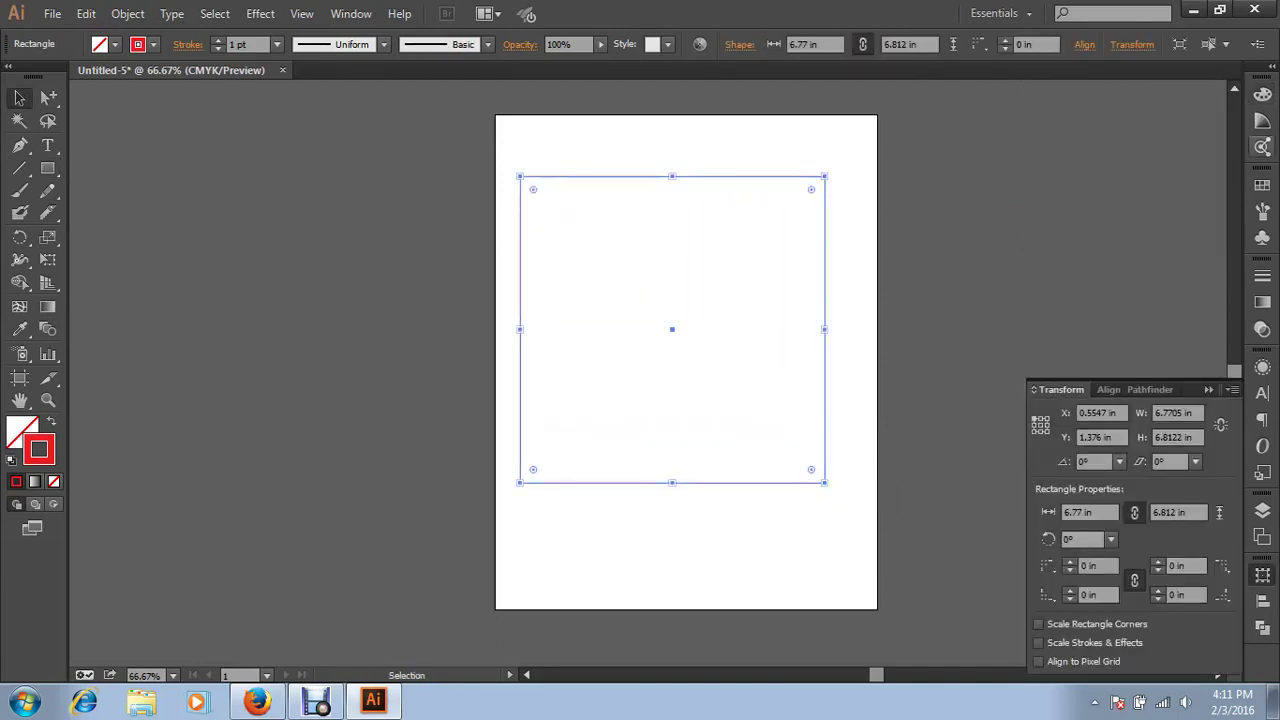
Give the rectangle a light pink fill and no stroke by swapping the pink stroke into the fill
left_click(1262, 94)
left_click(1053, 228)
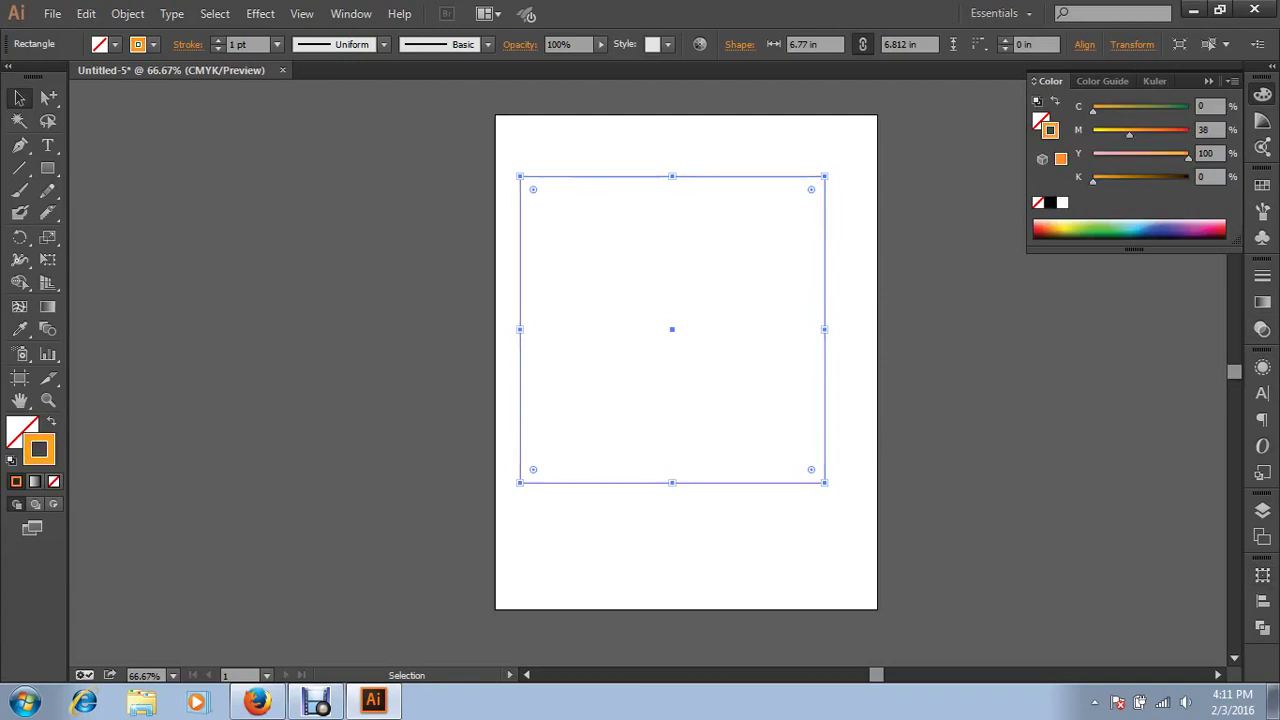
left_click_drag(1188, 158, 1120, 158)
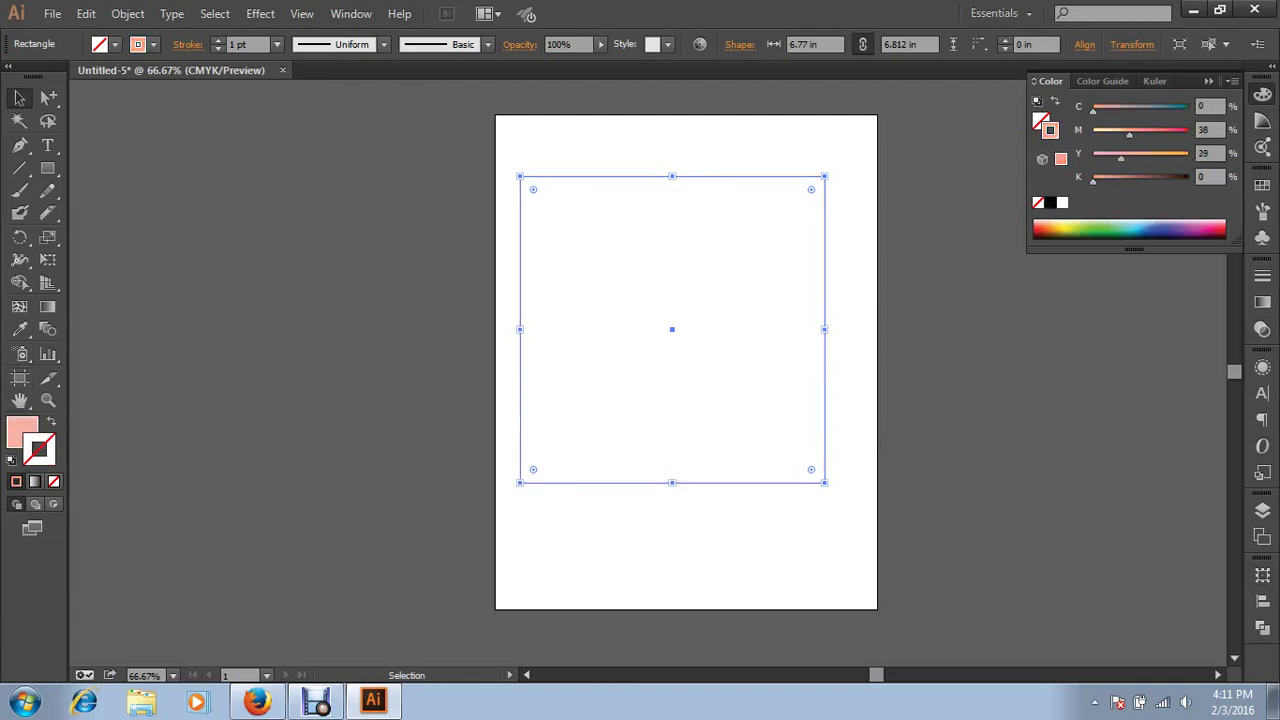
key("shift+x")
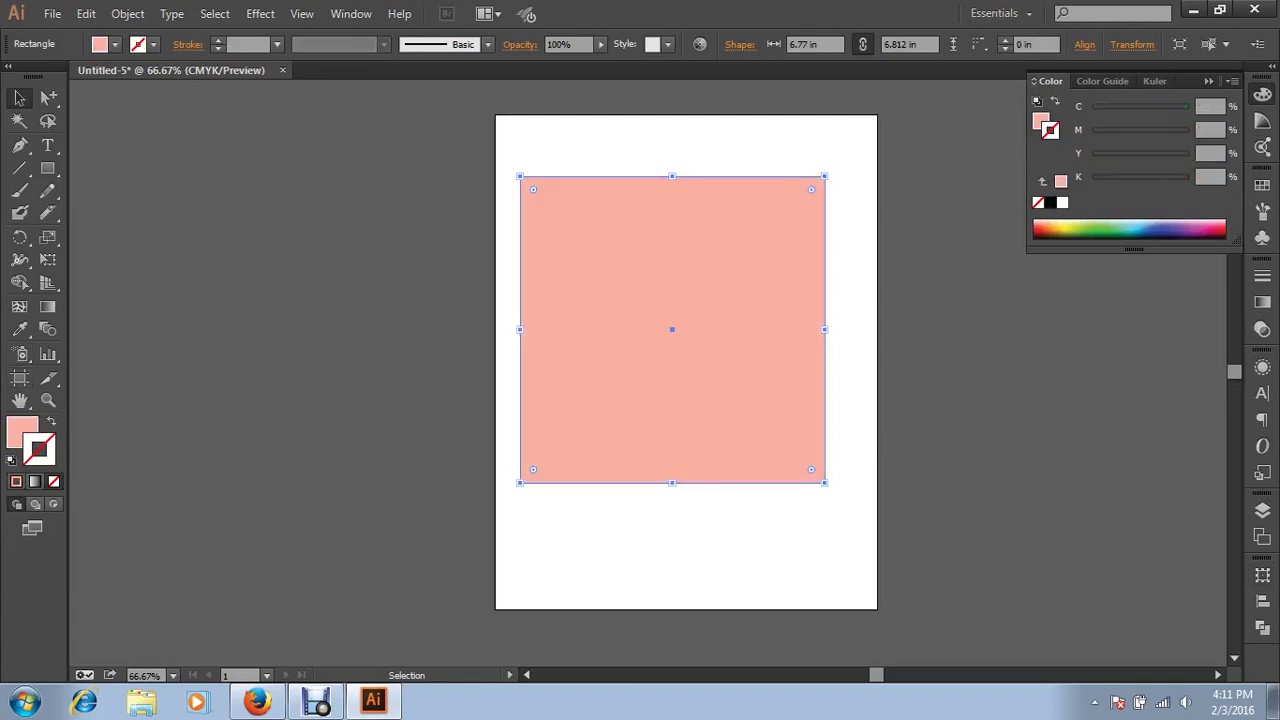
left_click(48, 377)
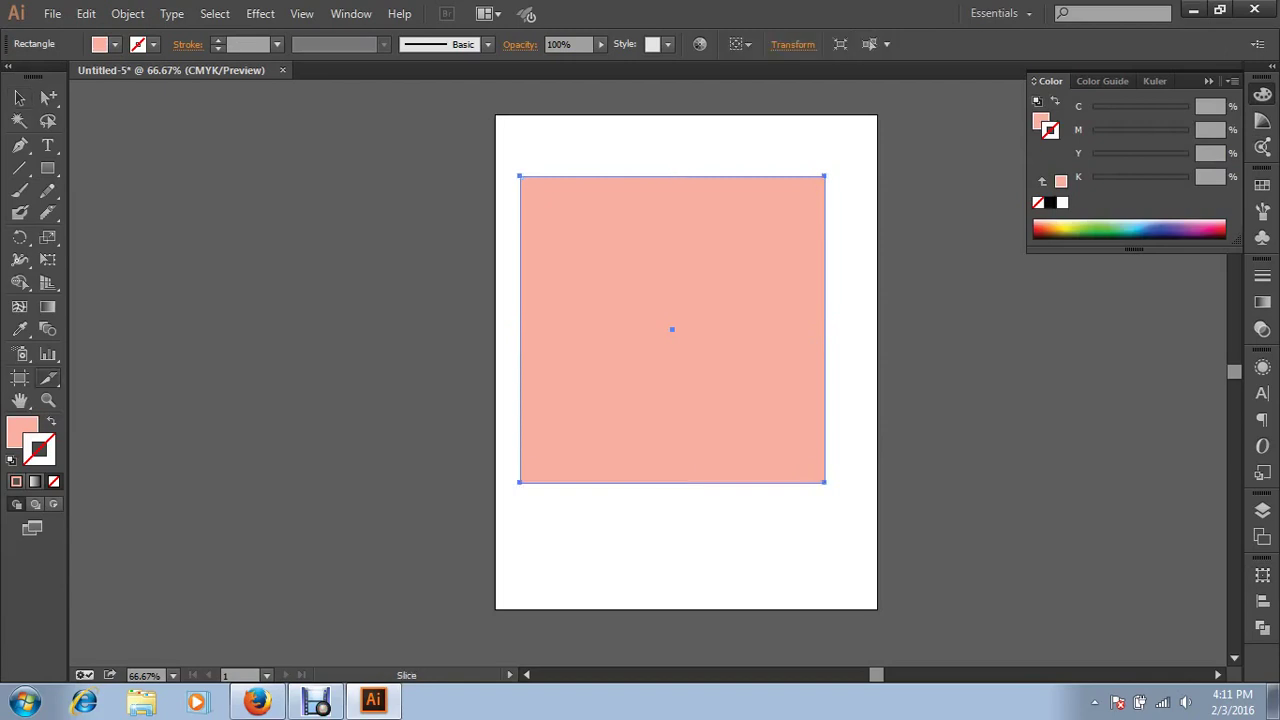
Drag three slices over the pink rectangle at its top, lower left and lower right, then deselect
left_click_drag(601, 224, 740, 305)
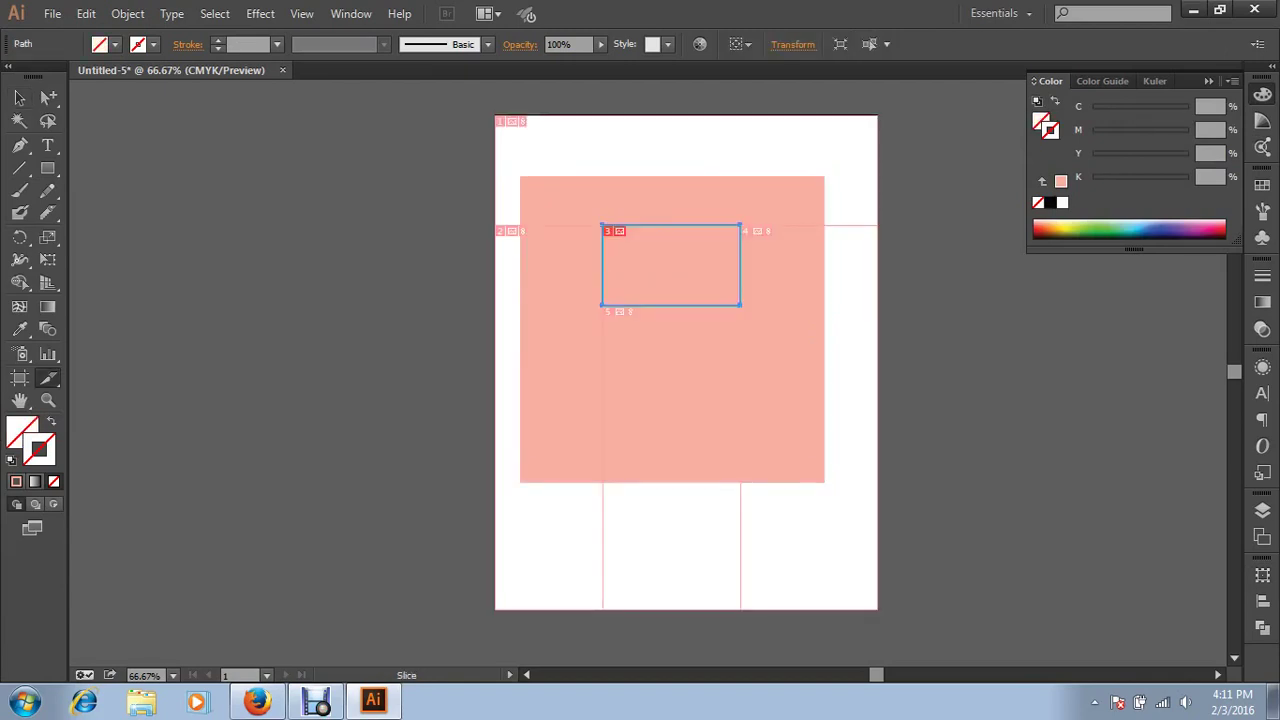
left_click_drag(543, 353, 666, 430)
left_click_drag(725, 376, 814, 458)
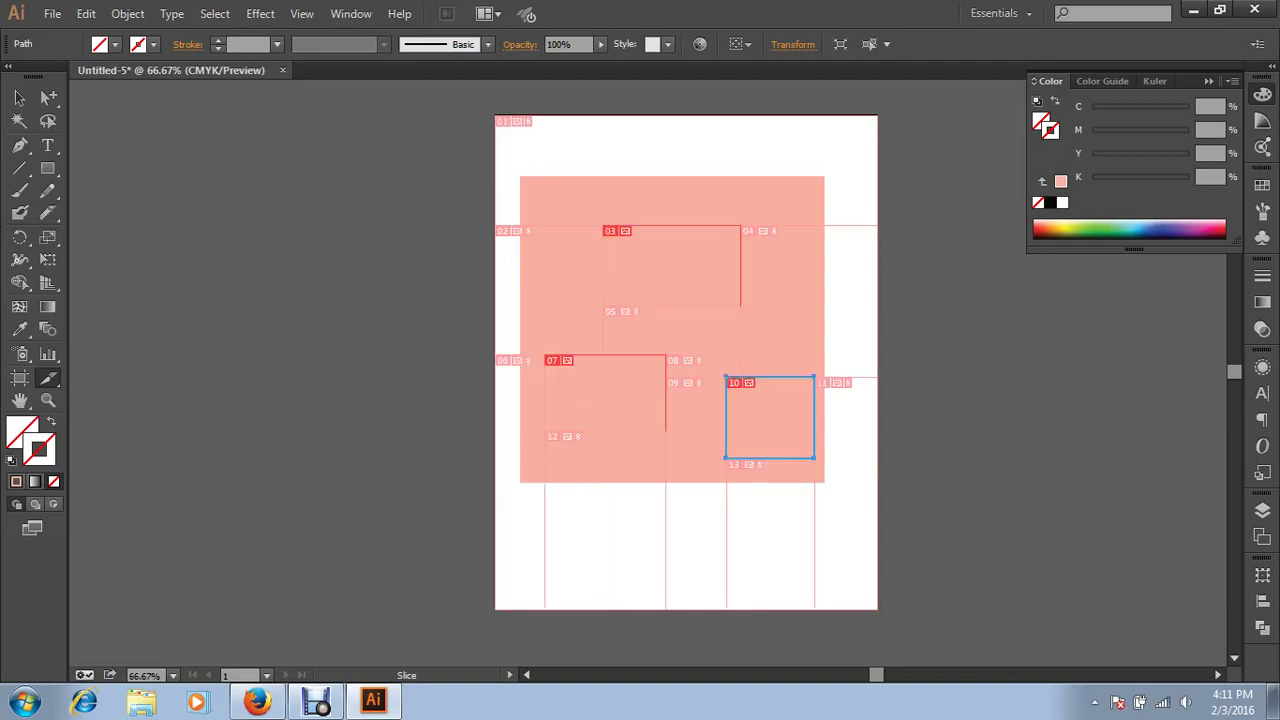
key("v")
key("ctrl+shift+a")
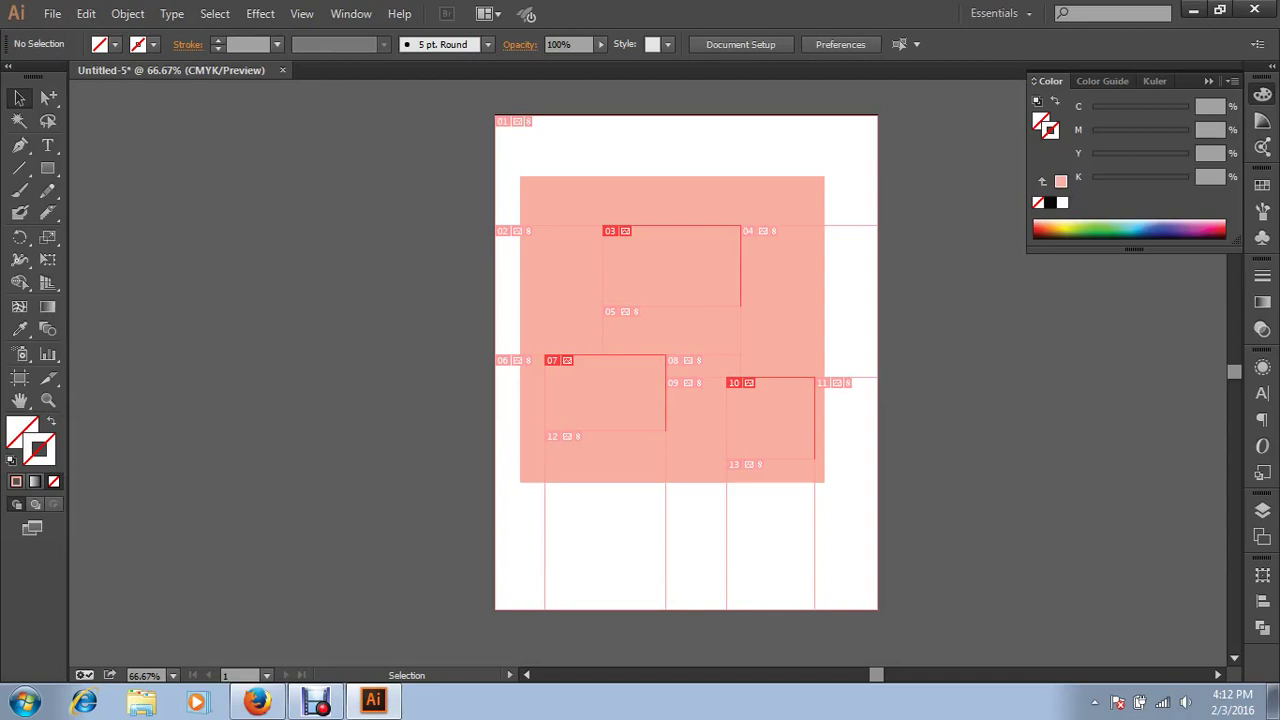
key("alt+f")
key("Escape")
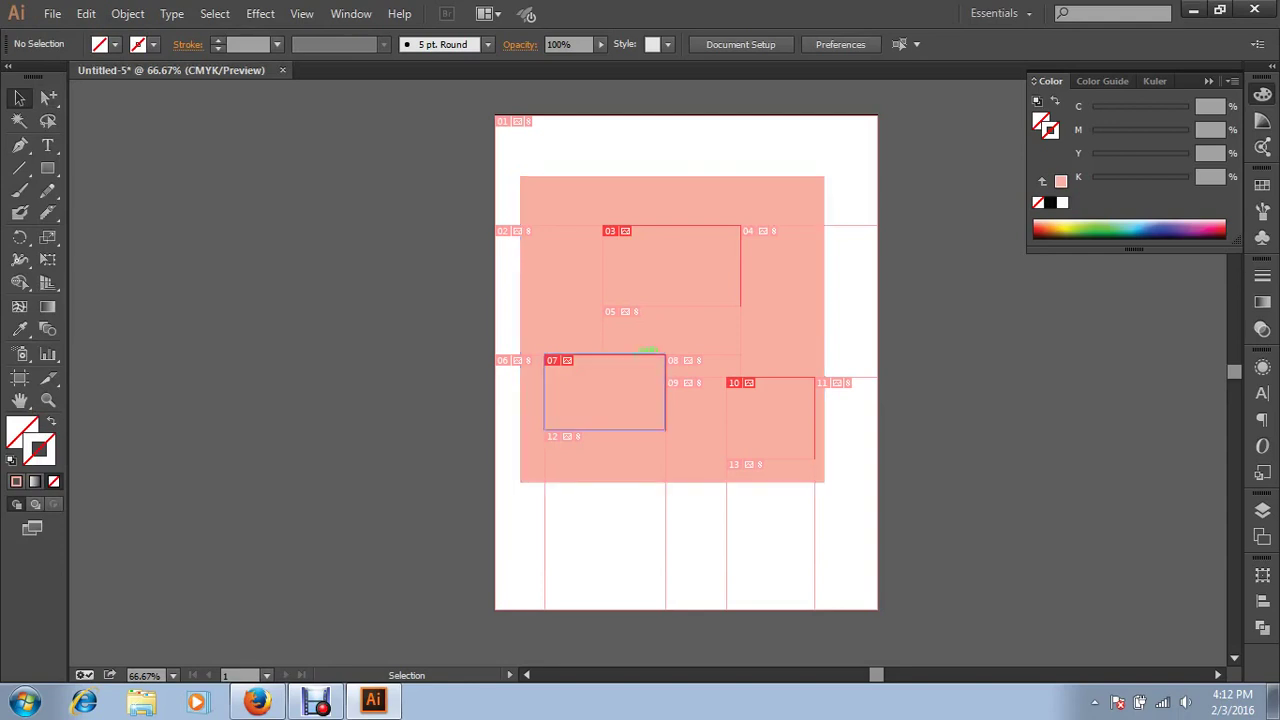
Nudge slice 07 upward, and move slice 10 up and left with the Slice Selection tool
left_click(650, 354)
mouse_move(648, 352)
left_mouse_down()
mouse_move(646, 337)
mouse_move(649, 360)
left_mouse_up()
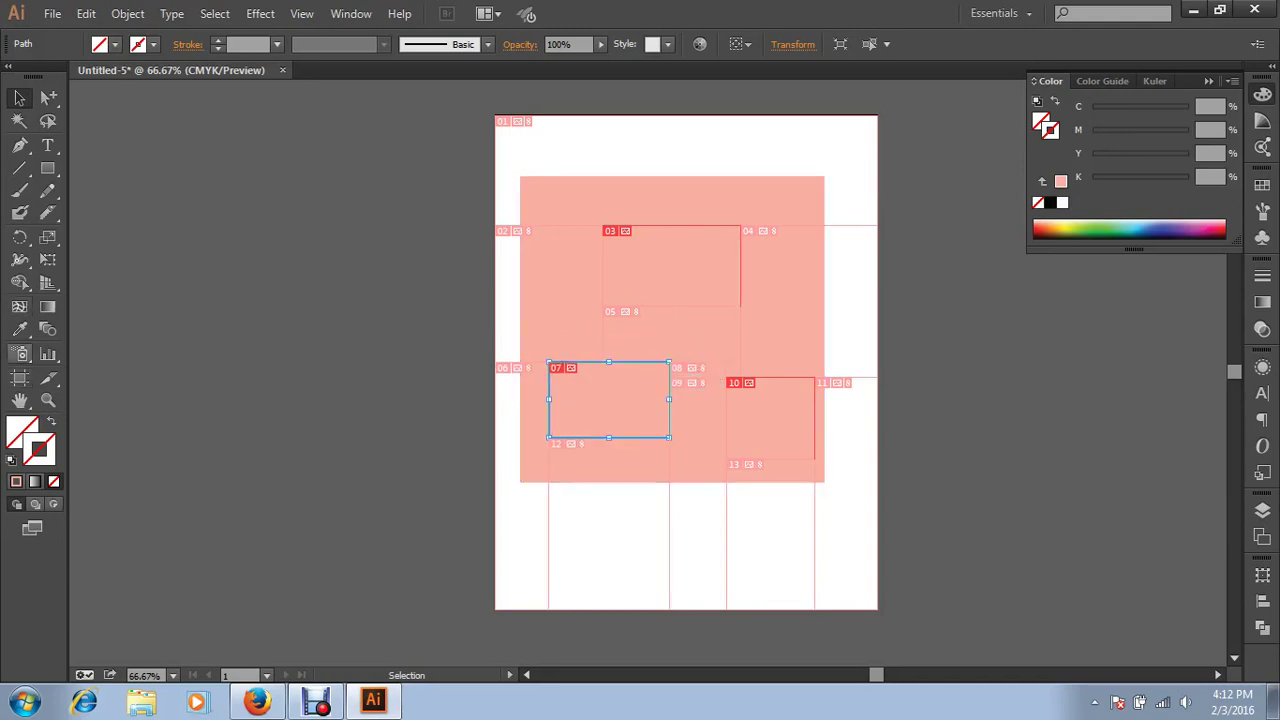
left_click(47, 377)
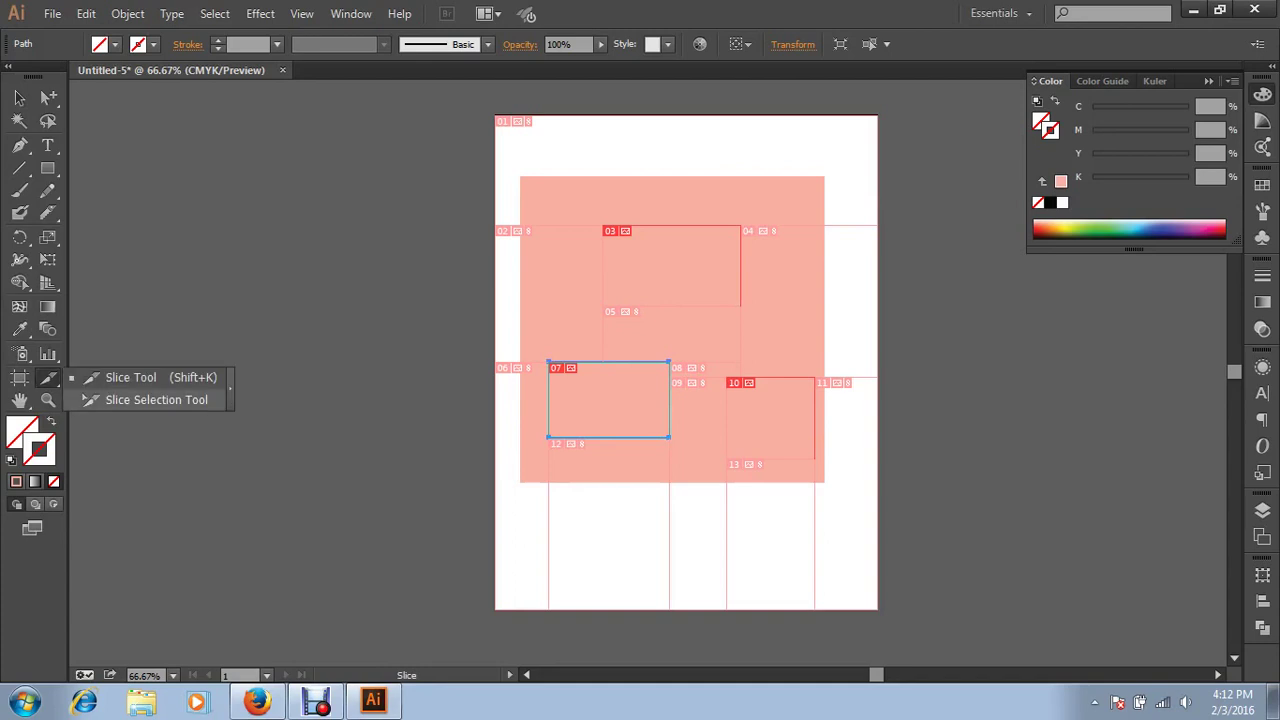
left_click(150, 399)
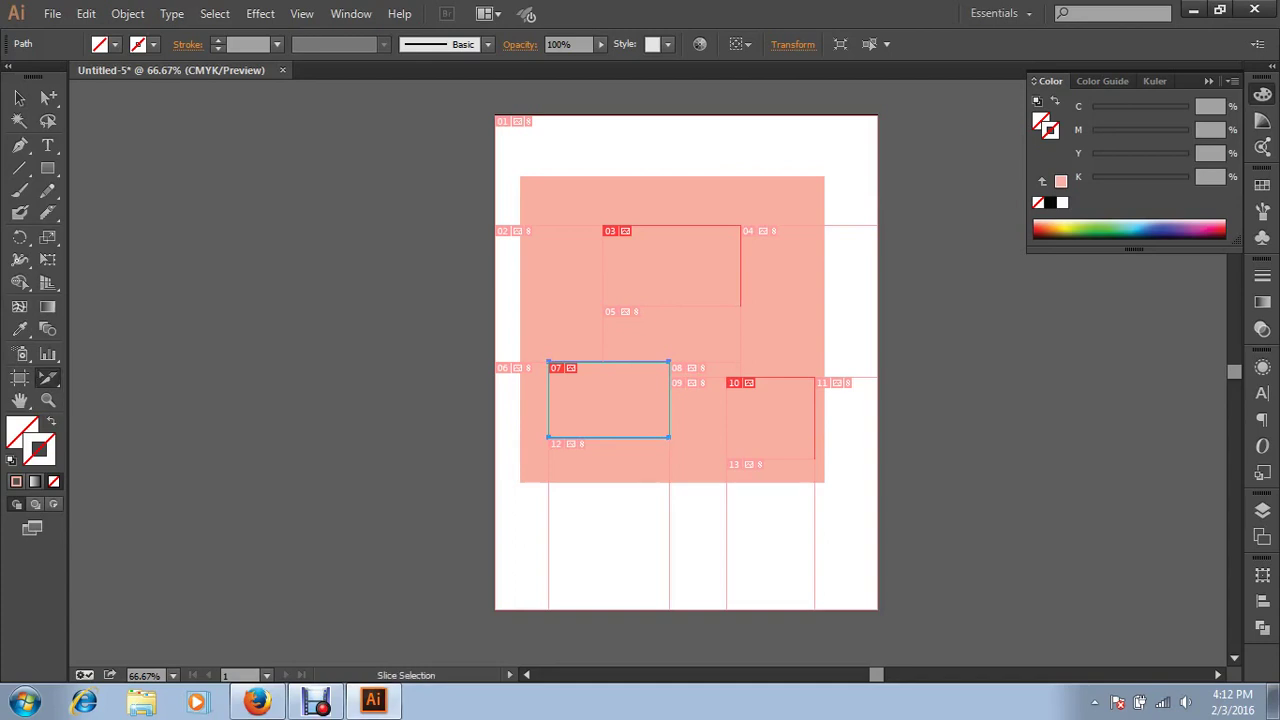
mouse_move(770, 420)
left_mouse_down()
mouse_move(766, 371)
mouse_move(756, 410)
left_mouse_up()
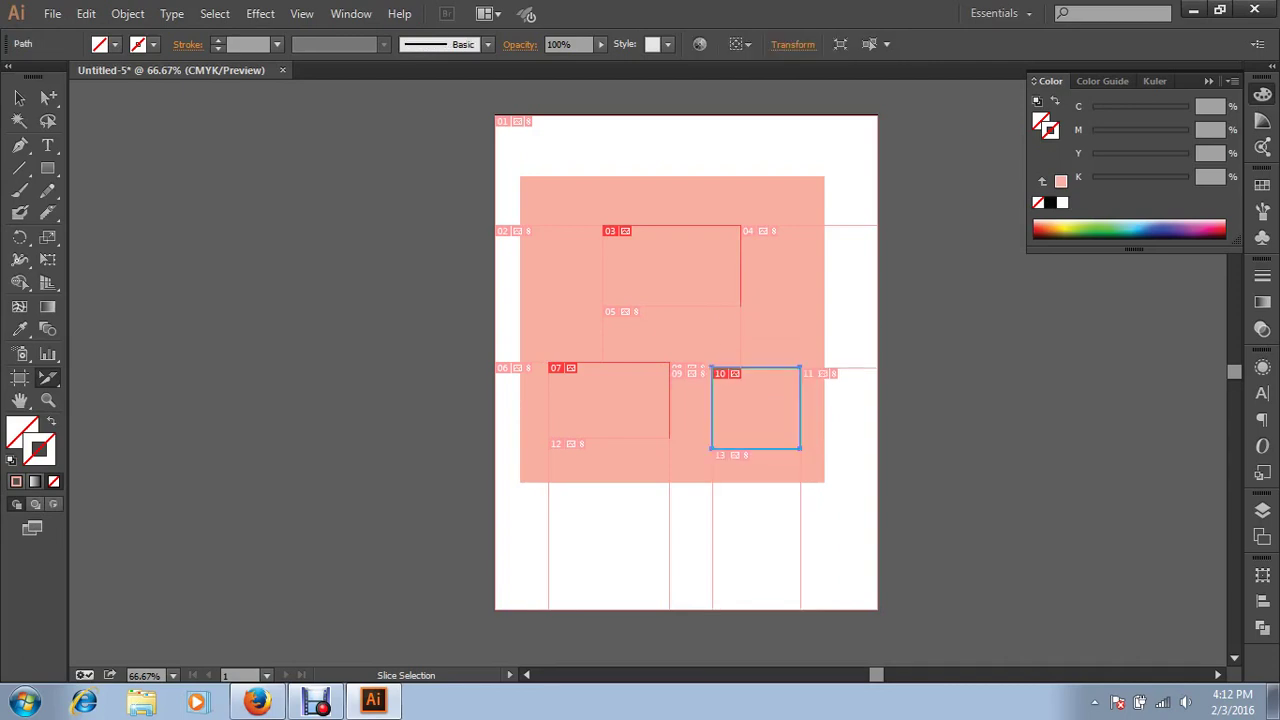
left_click(52, 13)
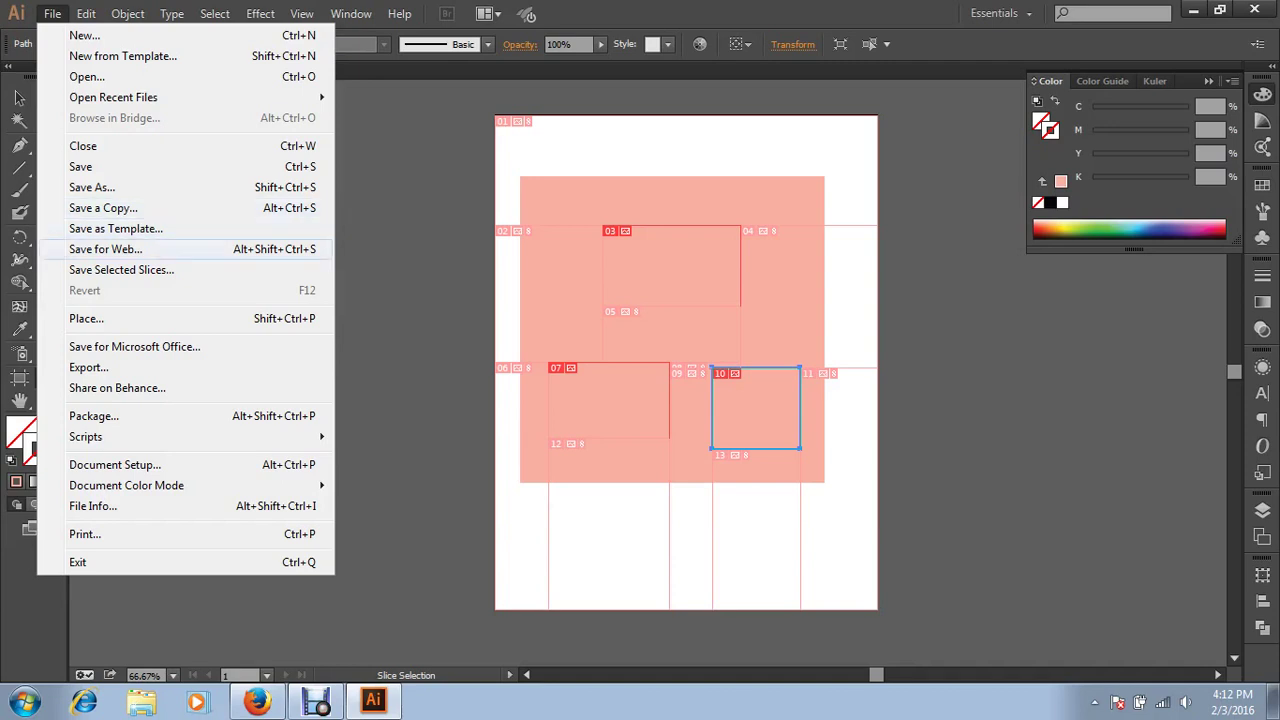
In Save for Web, export as JPEG at Medium quality (30), then save
key("Return")
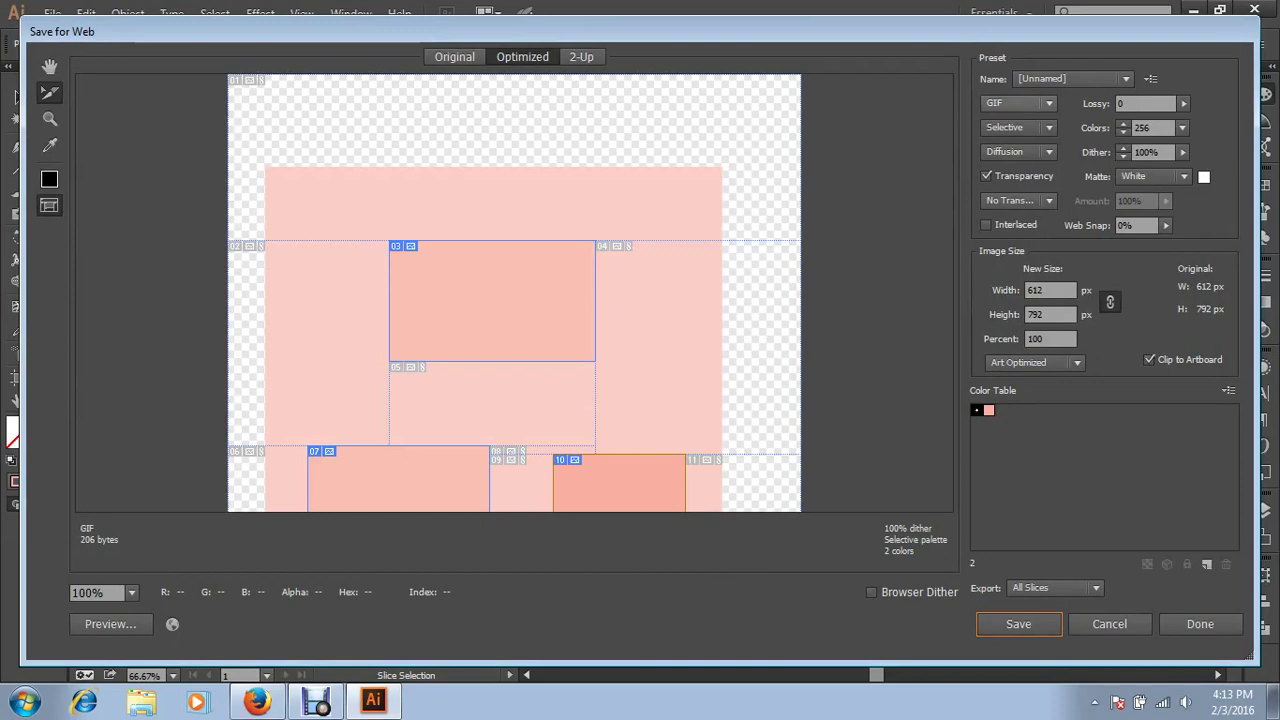
left_click(1018, 103)
left_click(1010, 143)
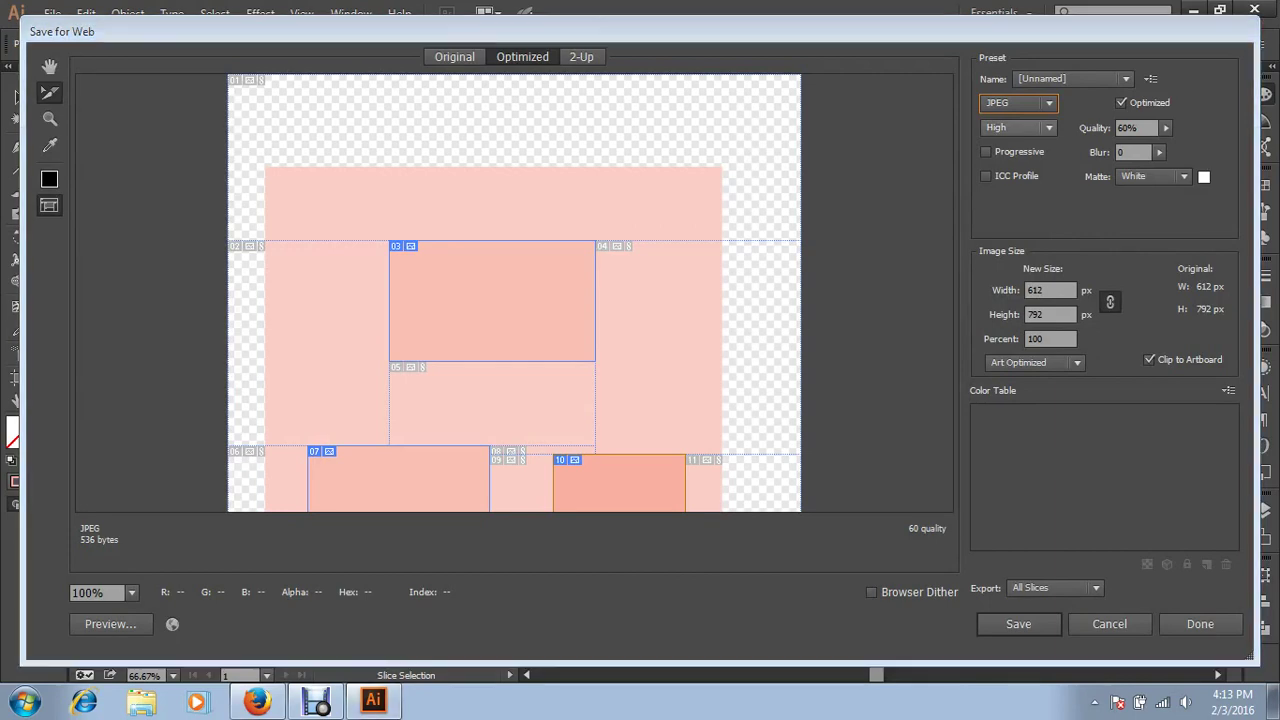
left_click(1018, 127)
left_click(1016, 168)
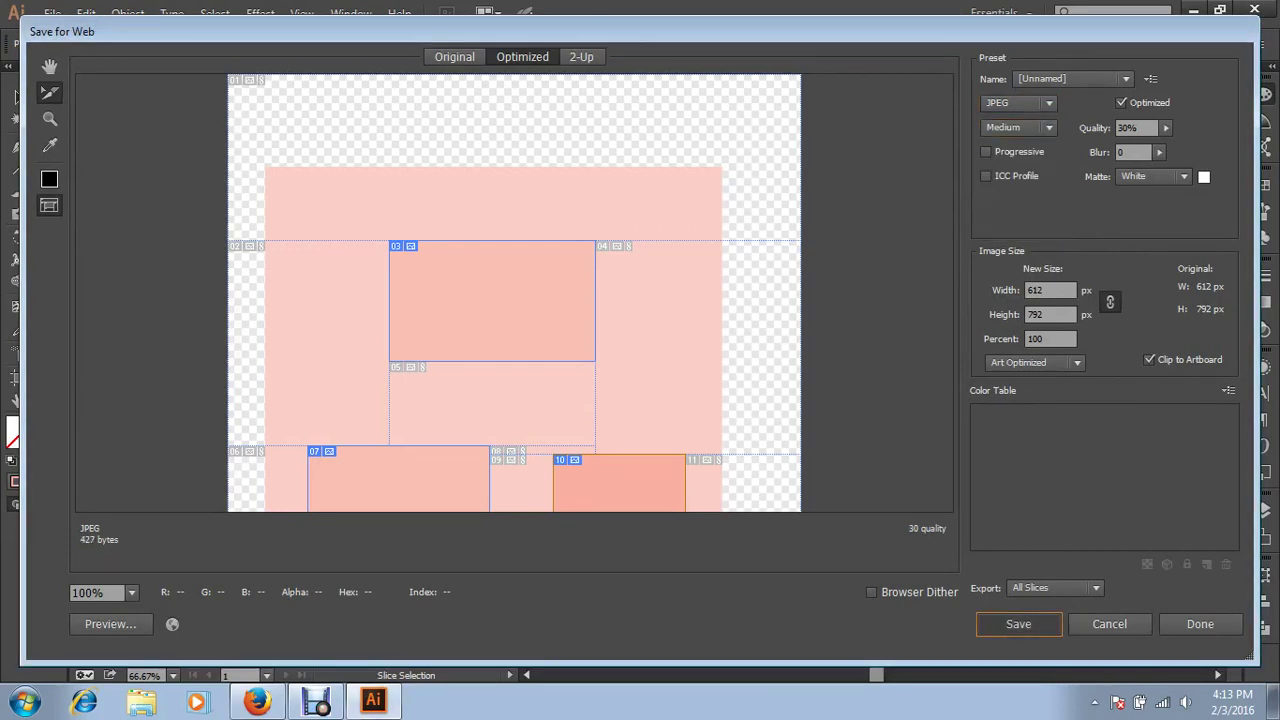
left_click(1018, 623)
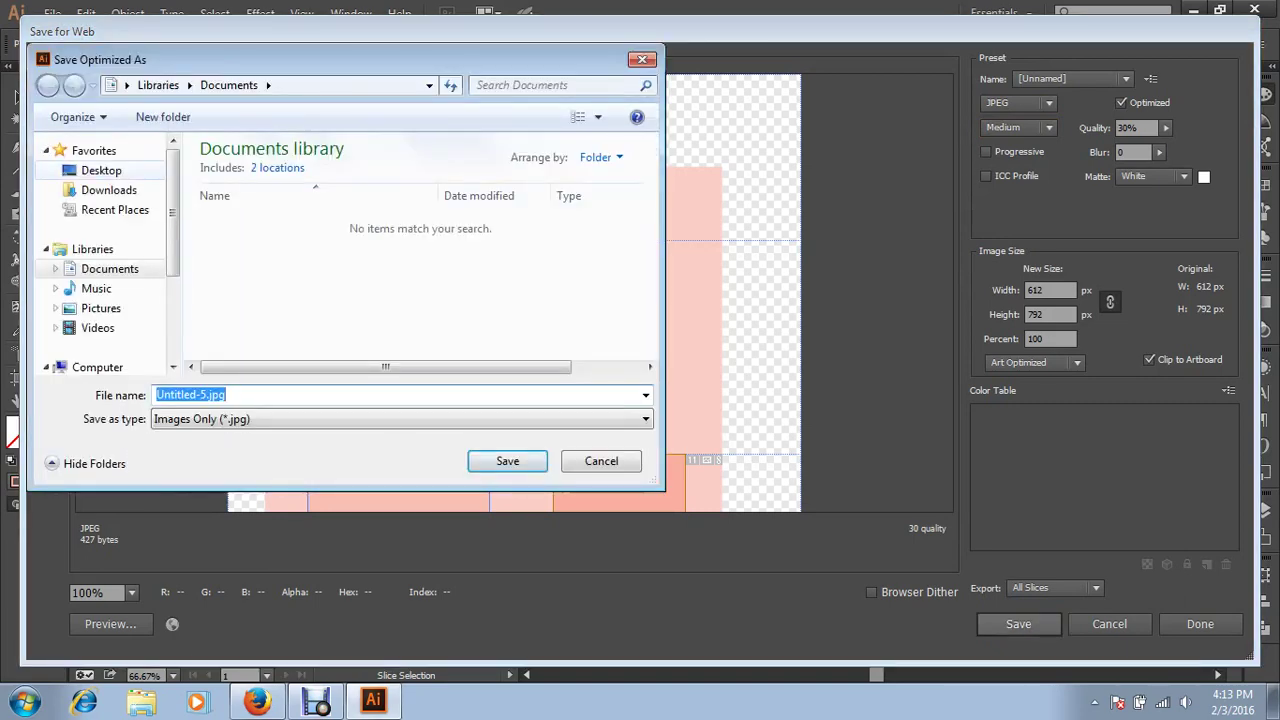
Save the optimized slices as 'img' inside a new 'html' folder on the Desktop
left_click(101, 170)
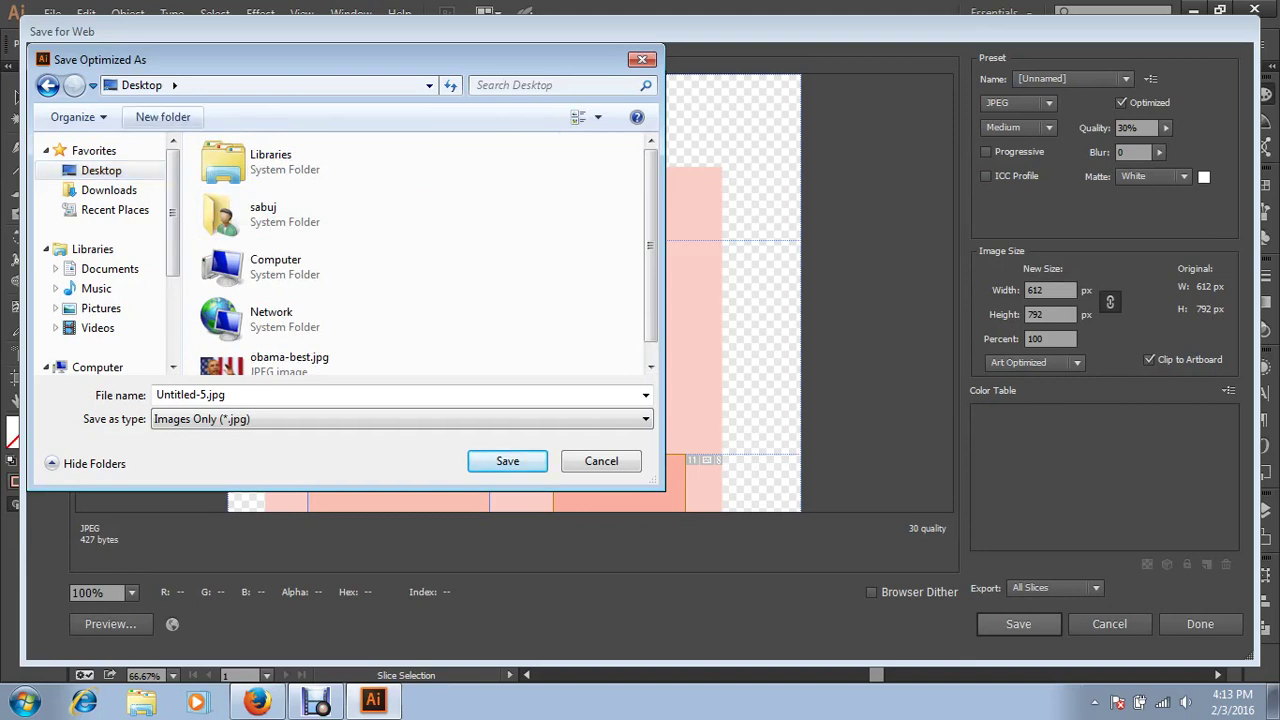
left_click(163, 117)
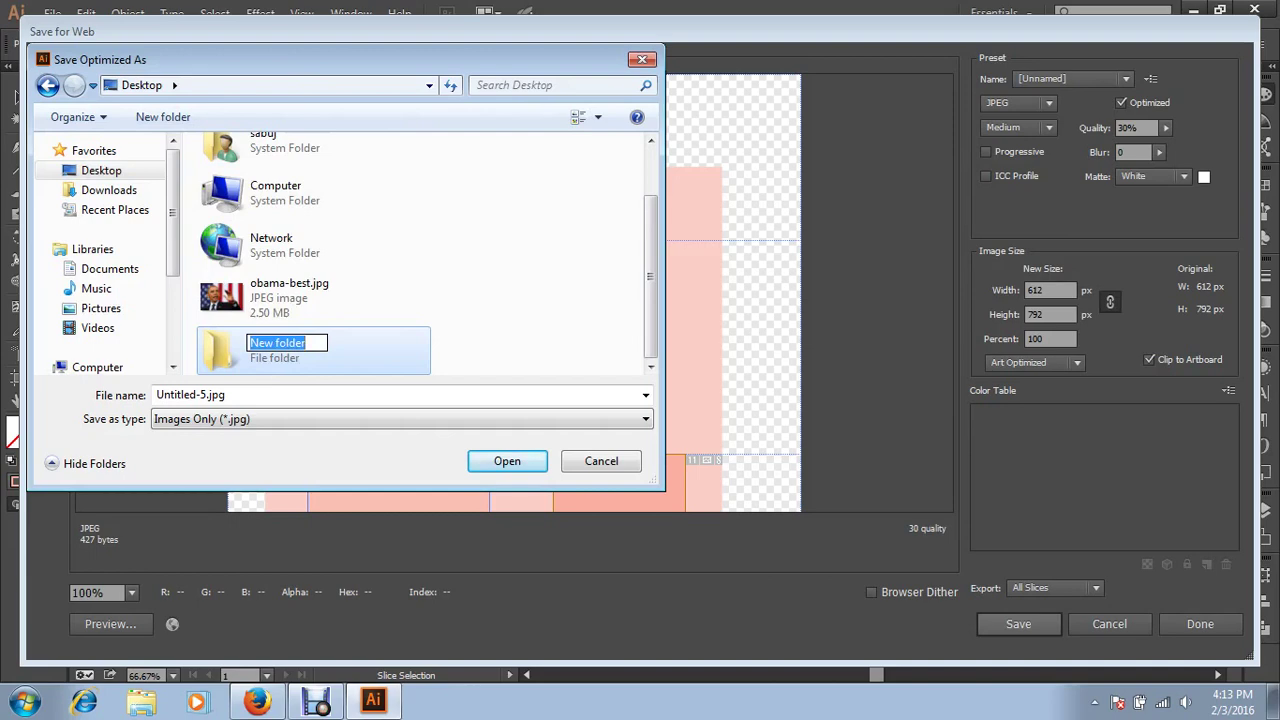
type("html")
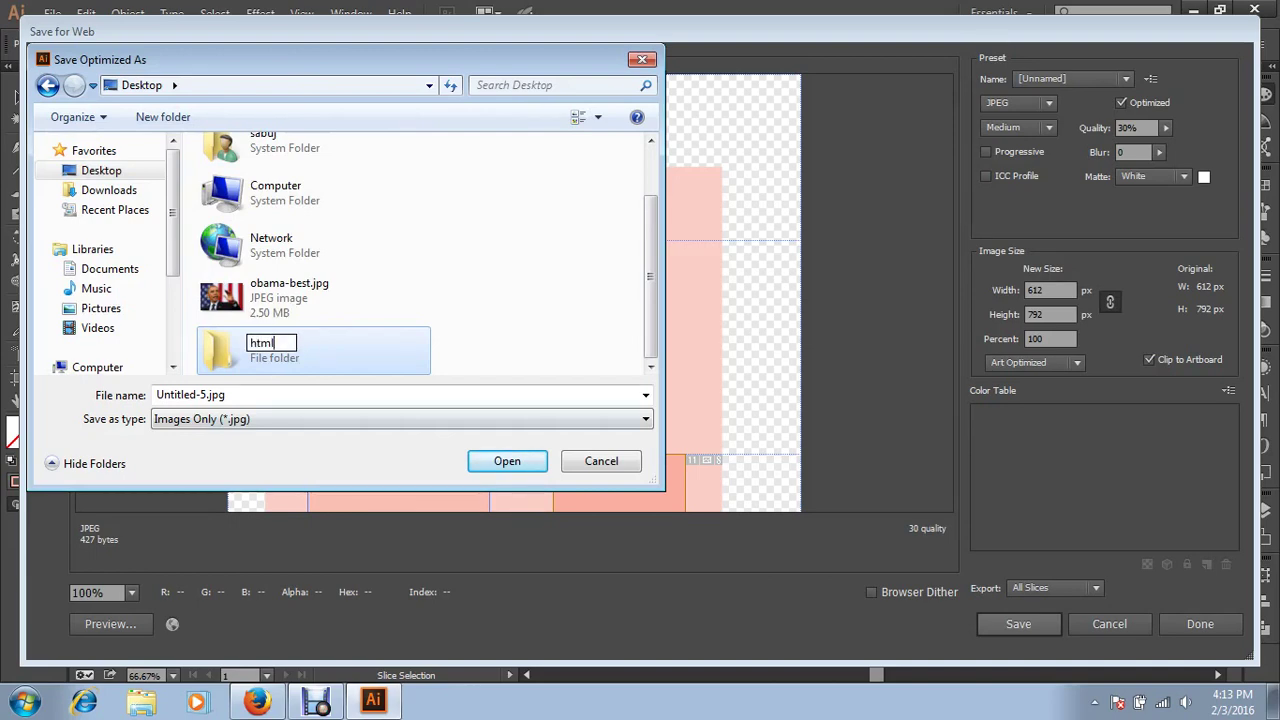
key("Return")
key("Return")
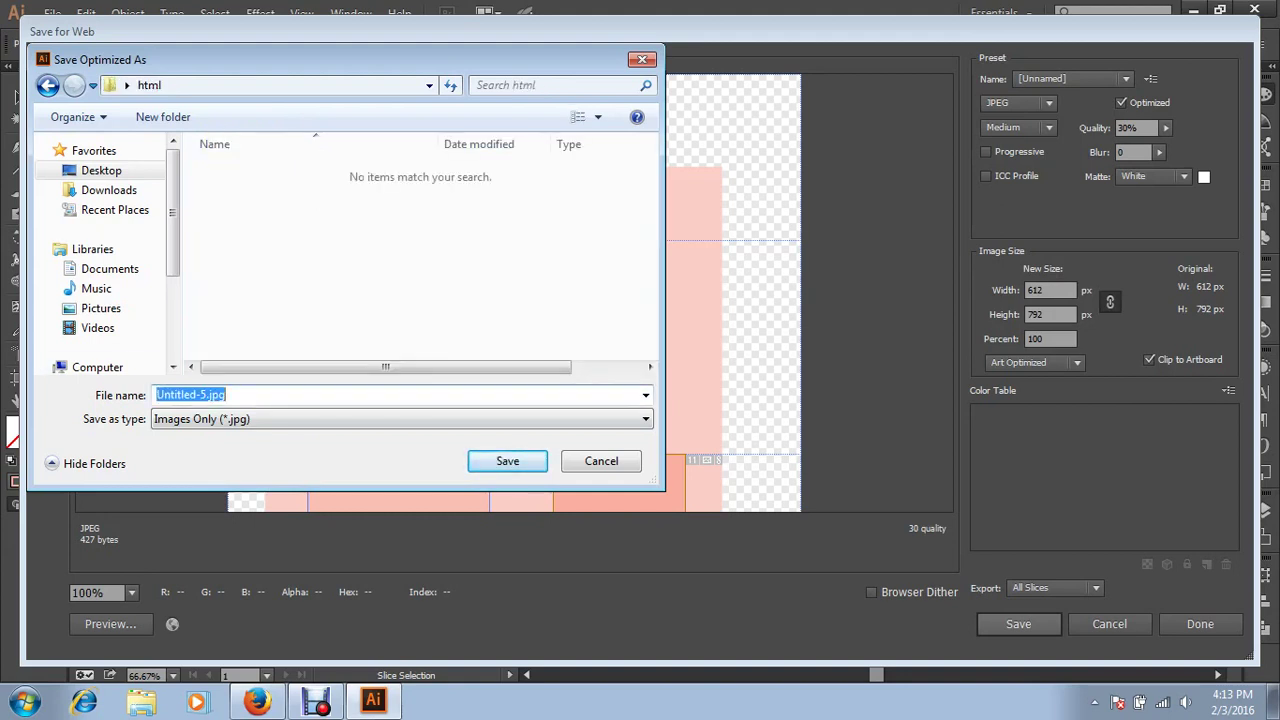
type("img")
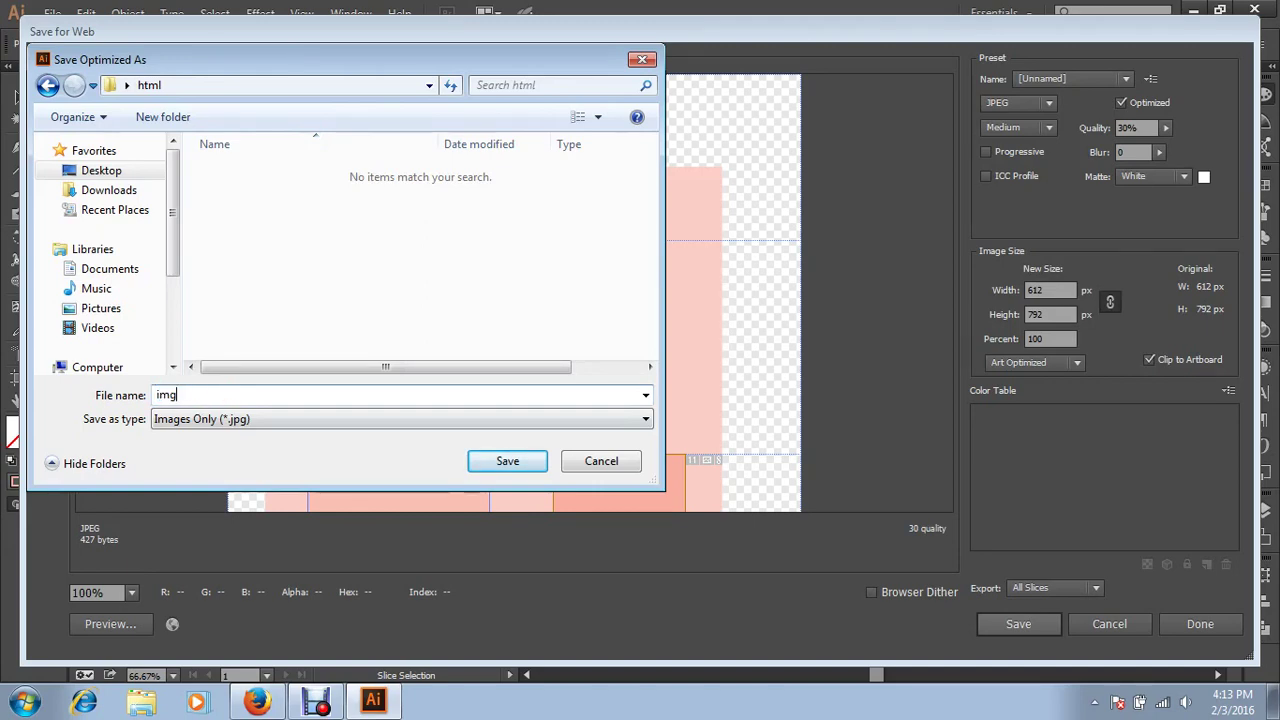
key("Return")
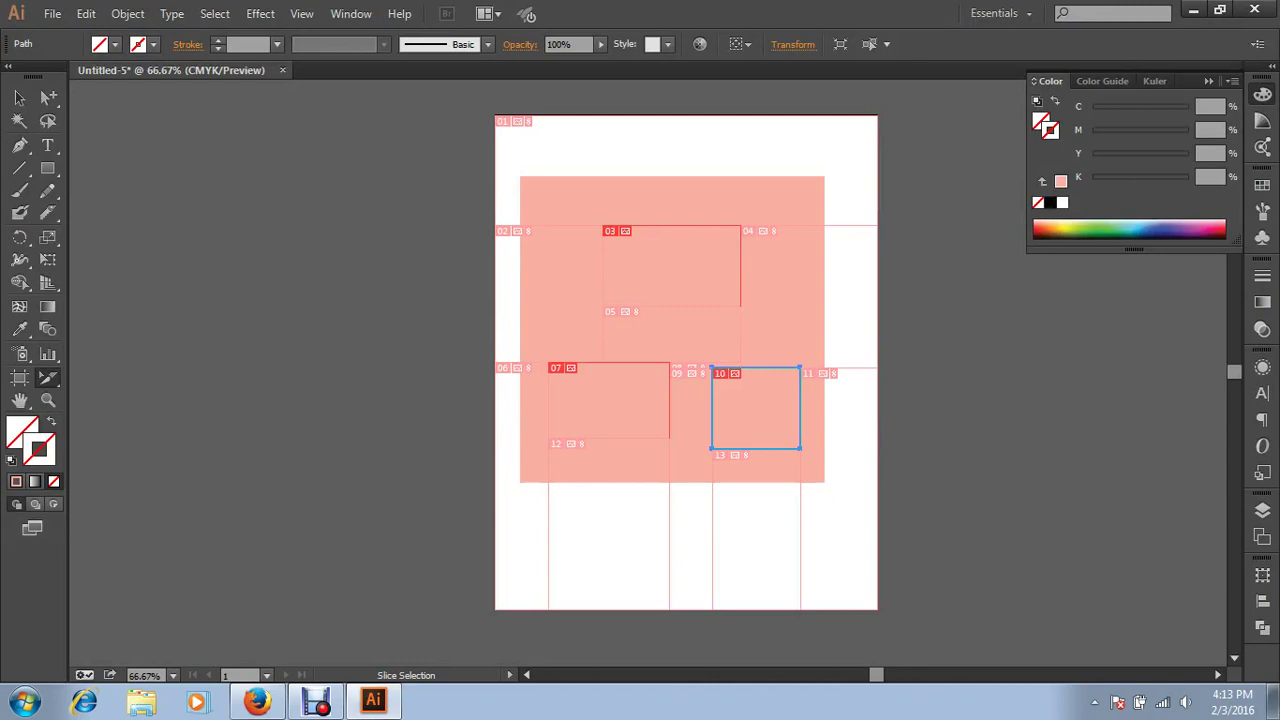
Check the 13 exported slices in the Desktop html\images folder, then return to Illustrator
left_click(1193, 9)
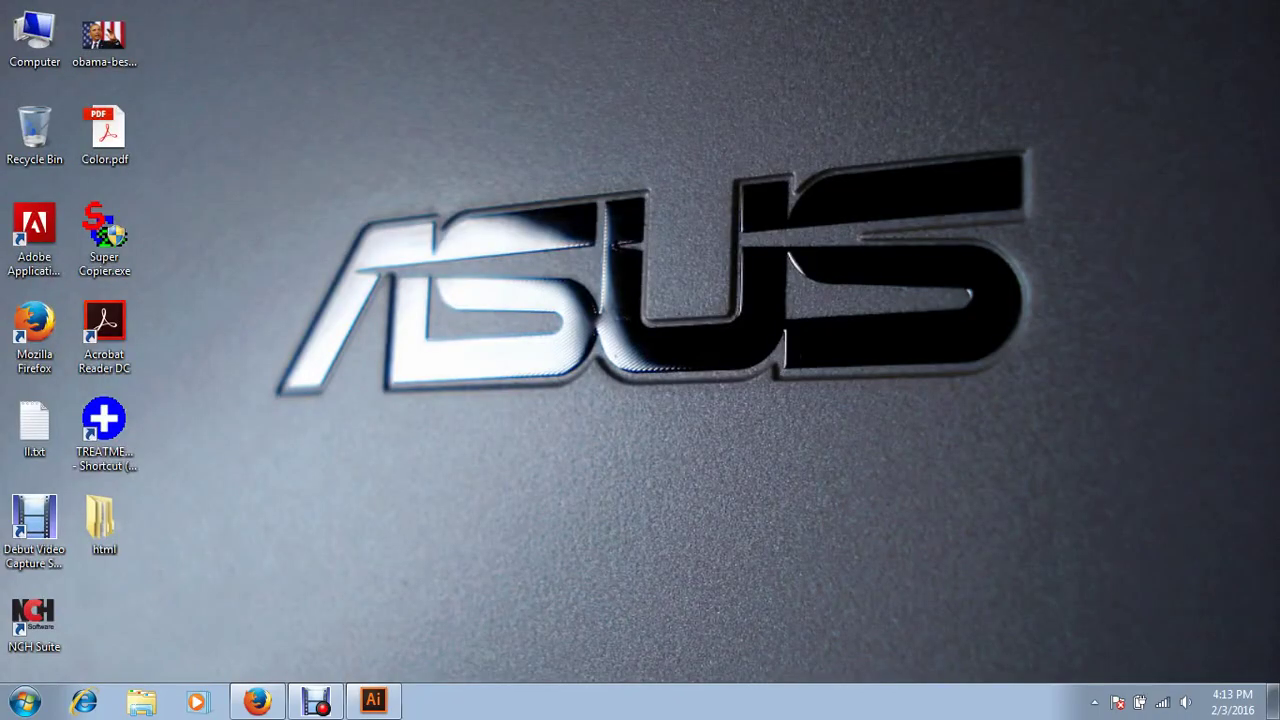
double_click(104, 520)
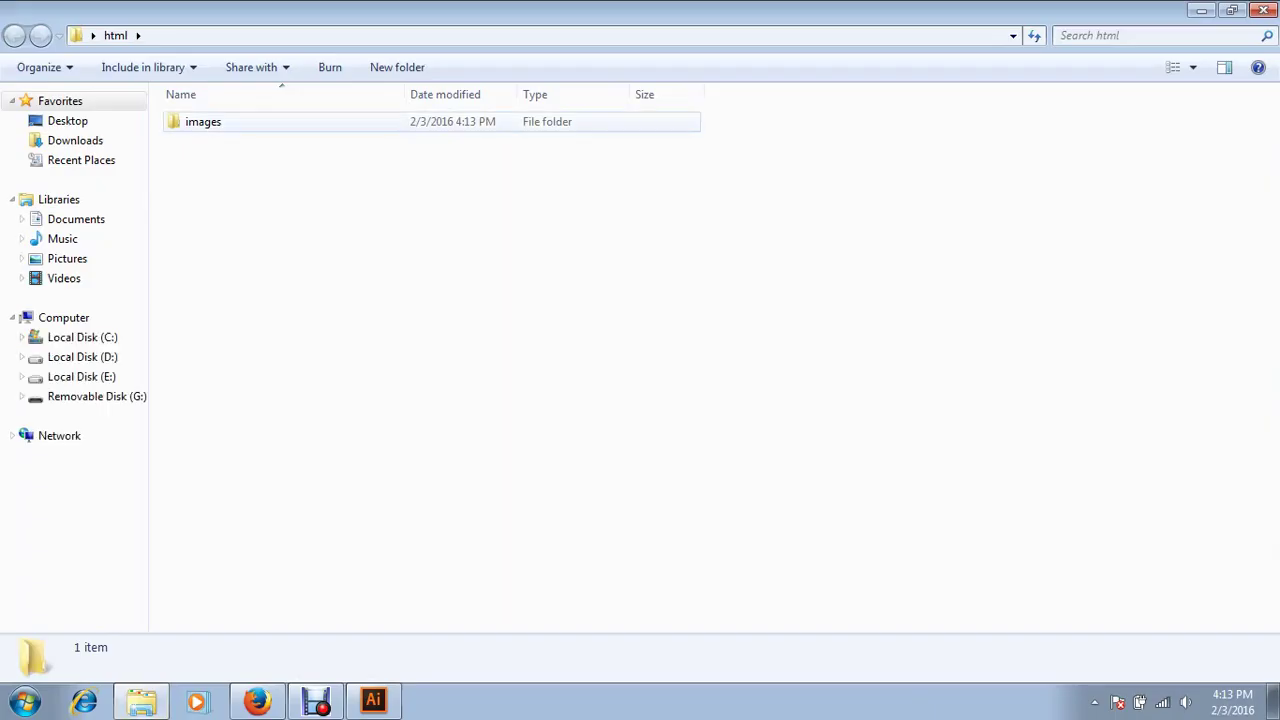
left_click(203, 121)
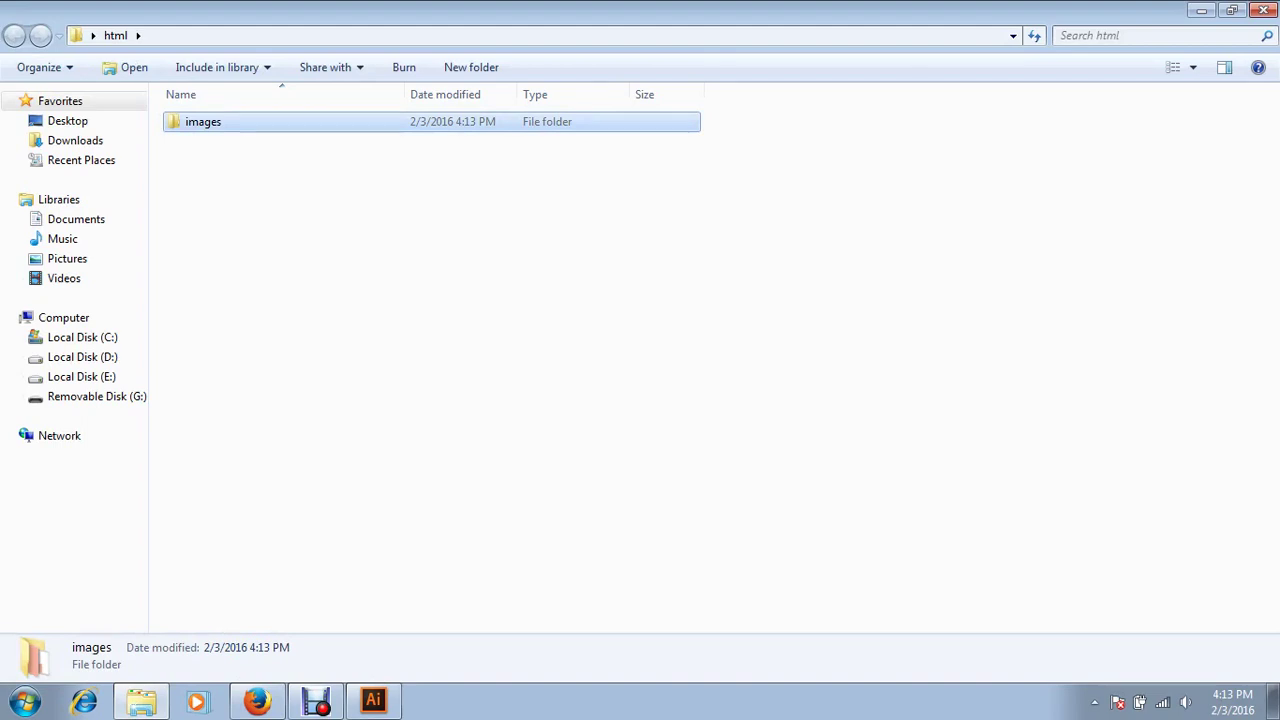
key("Return")
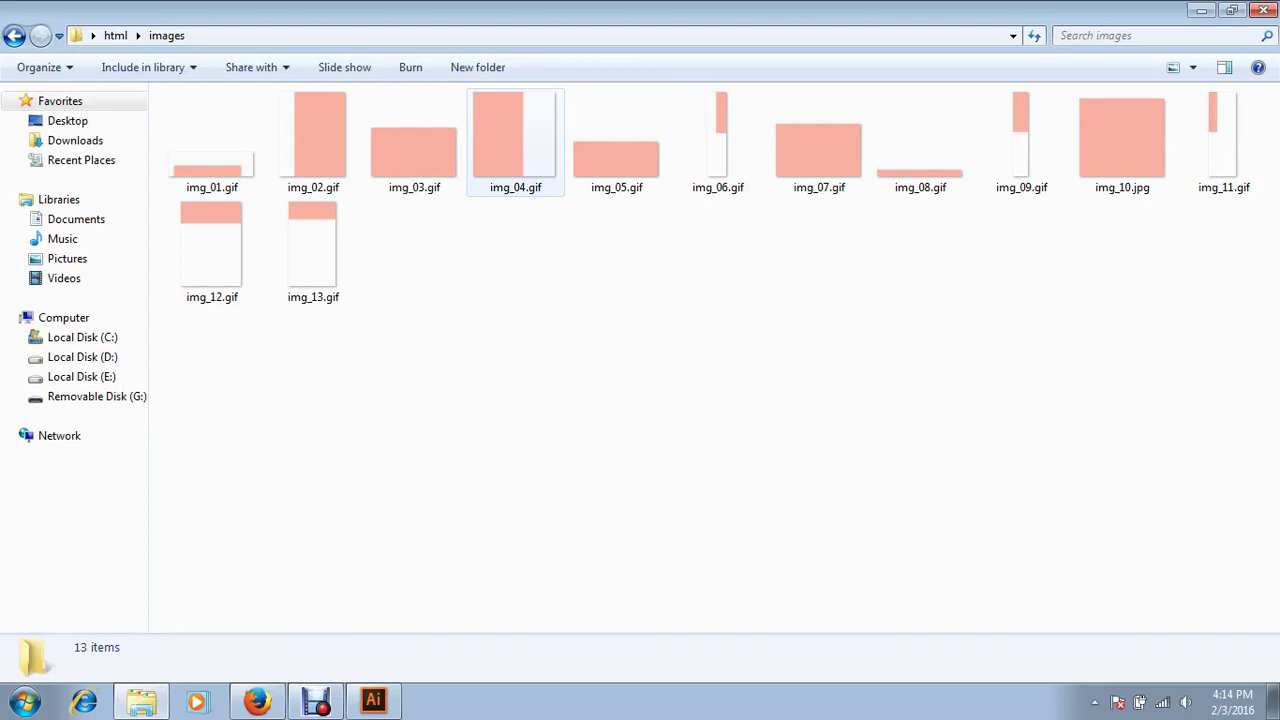
left_click(414, 140)
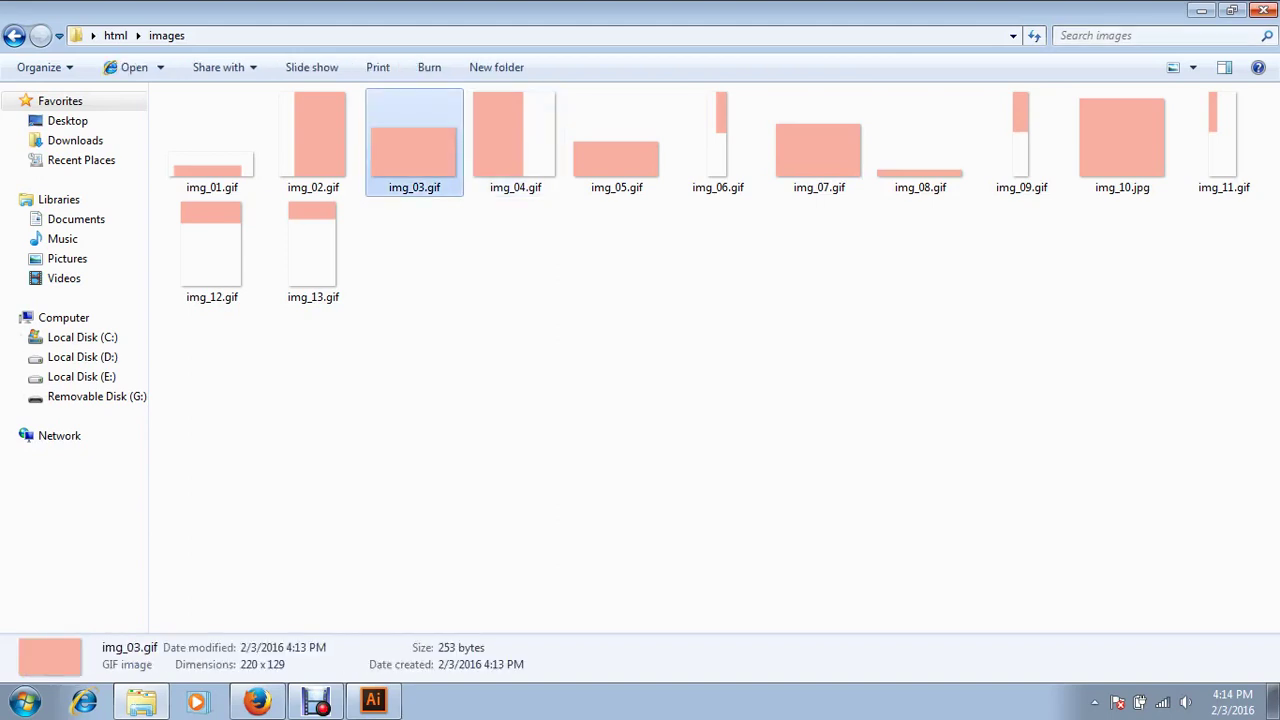
left_click(1263, 9)
left_click(373, 700)
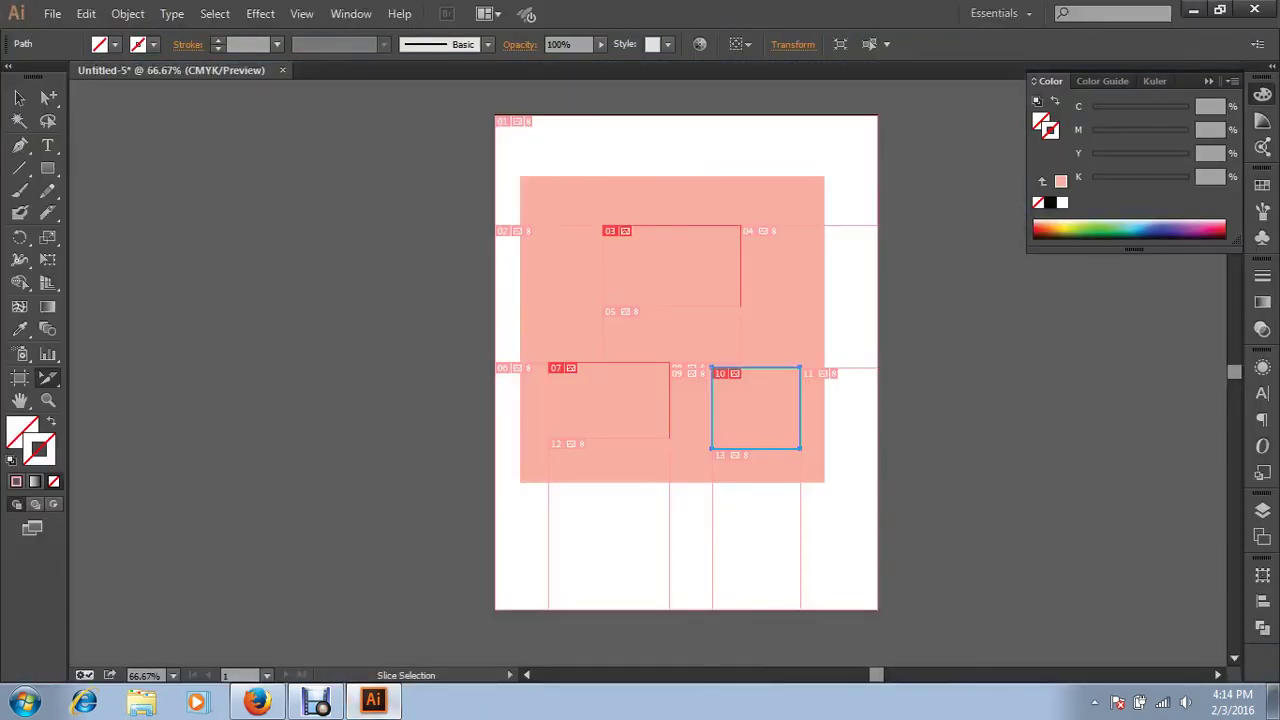
Zoom the view to 100% and delete all the sliced artwork
left_click(19, 97)
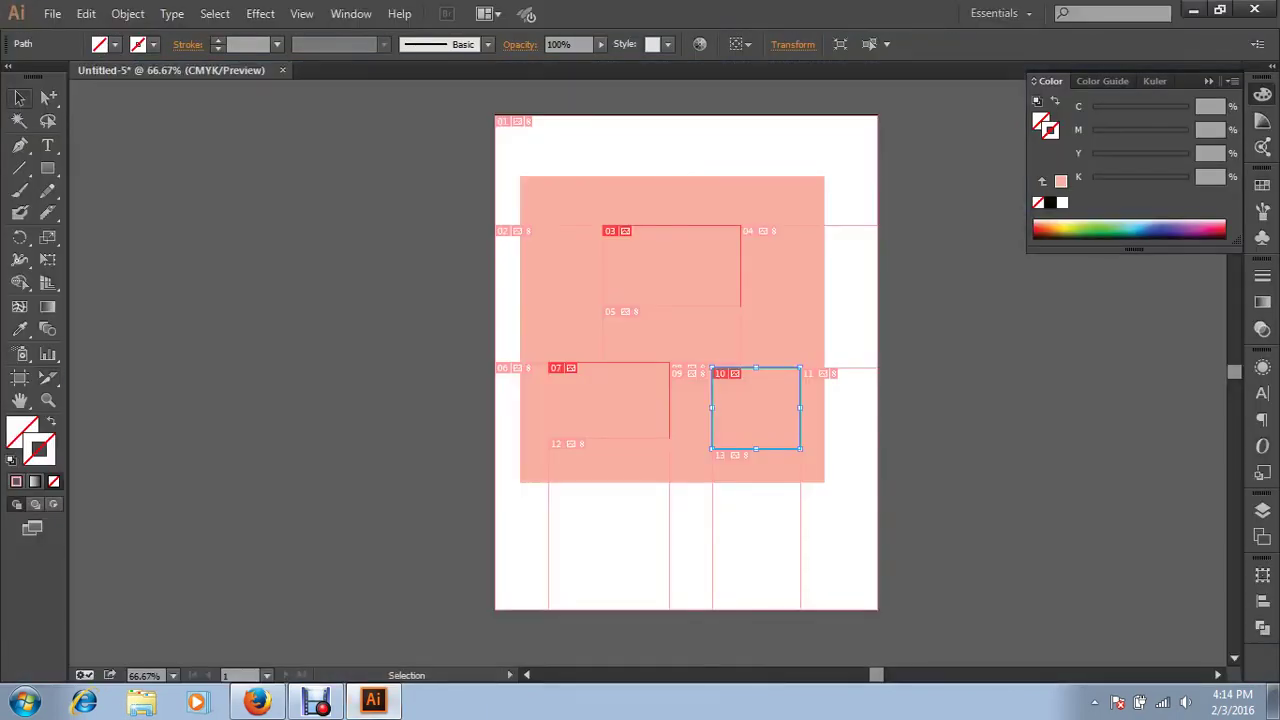
key("z")
key("h")
key("v")
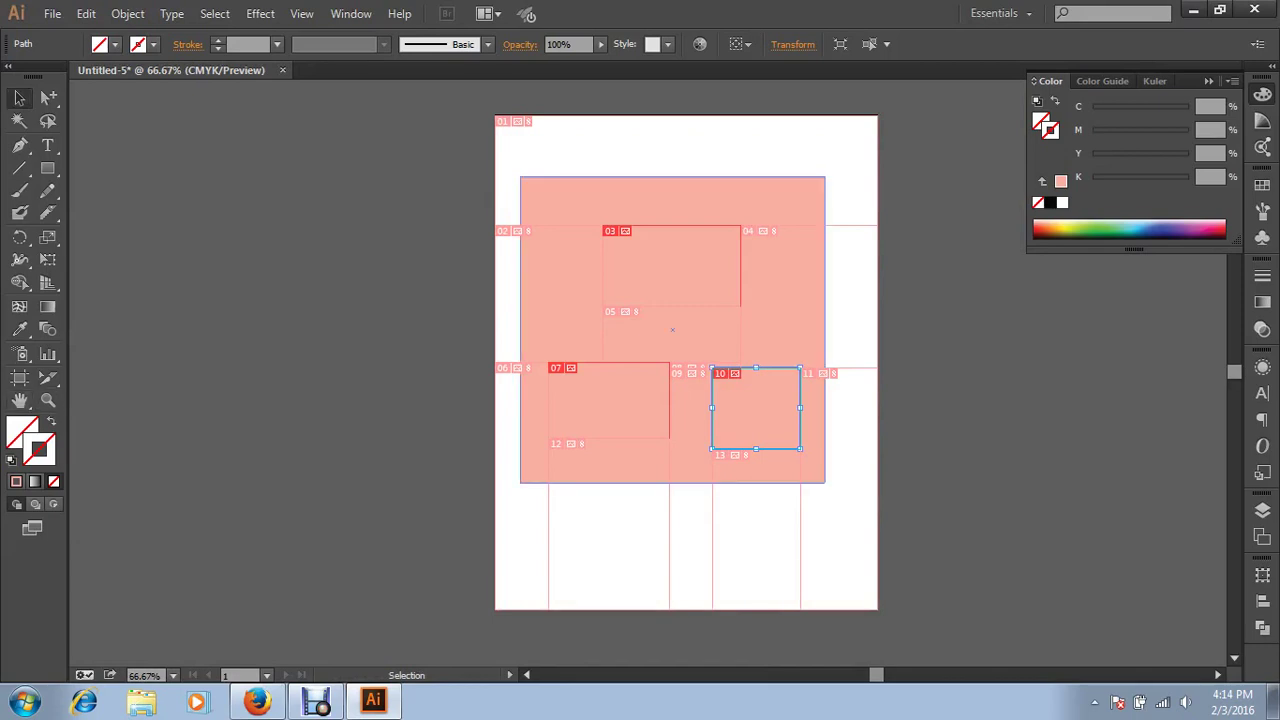
key("ctrl+1")
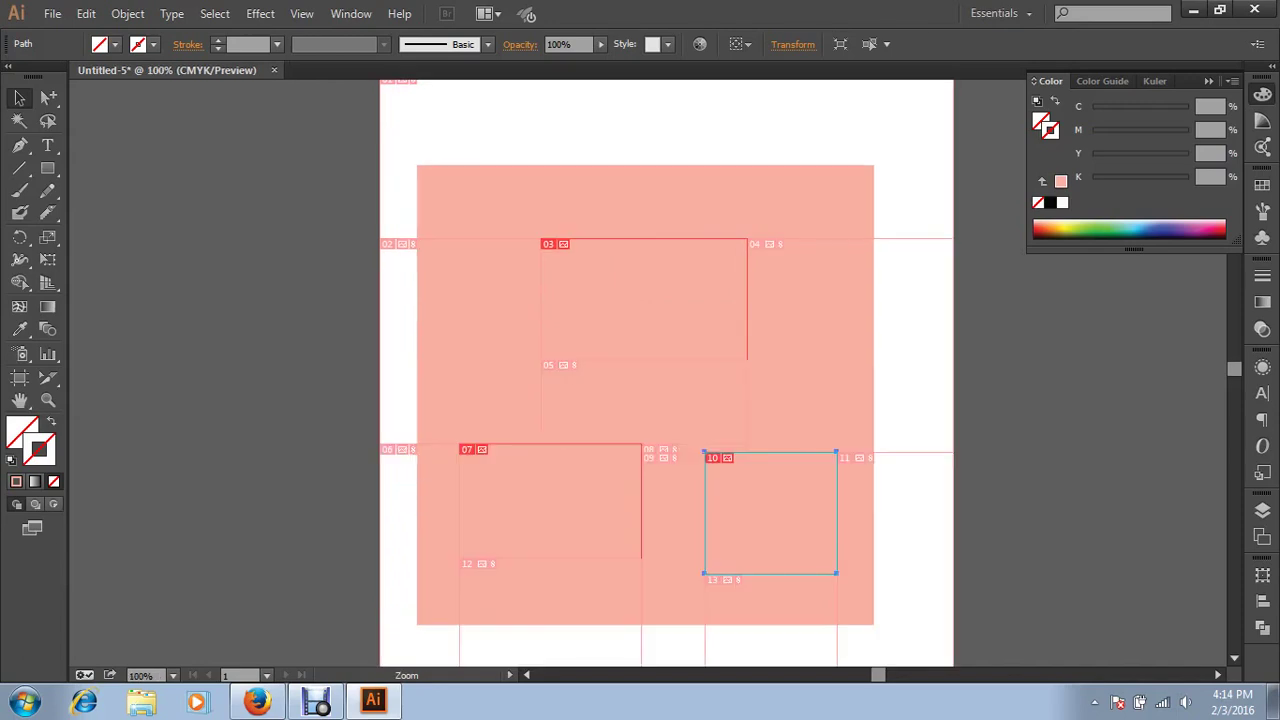
key("ctrl+a")
key("Delete")
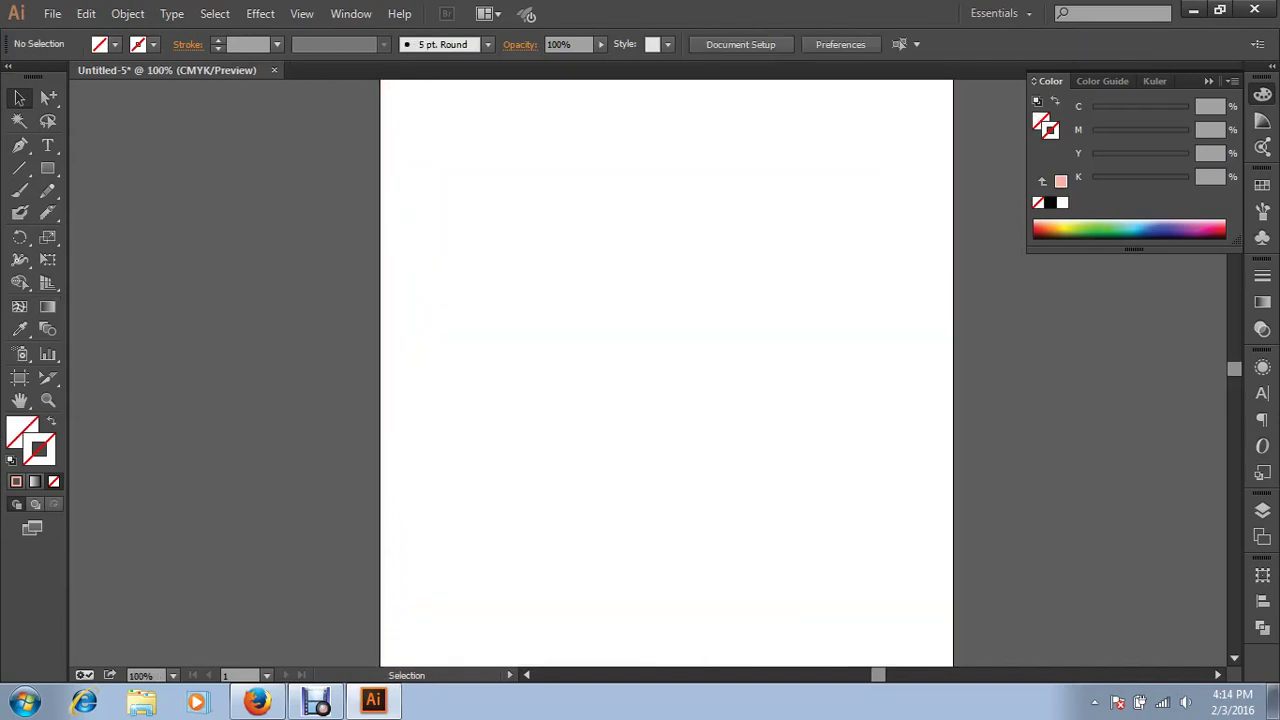
Draw a large rectangle with a smaller square below it, and select both
left_click(47, 168)
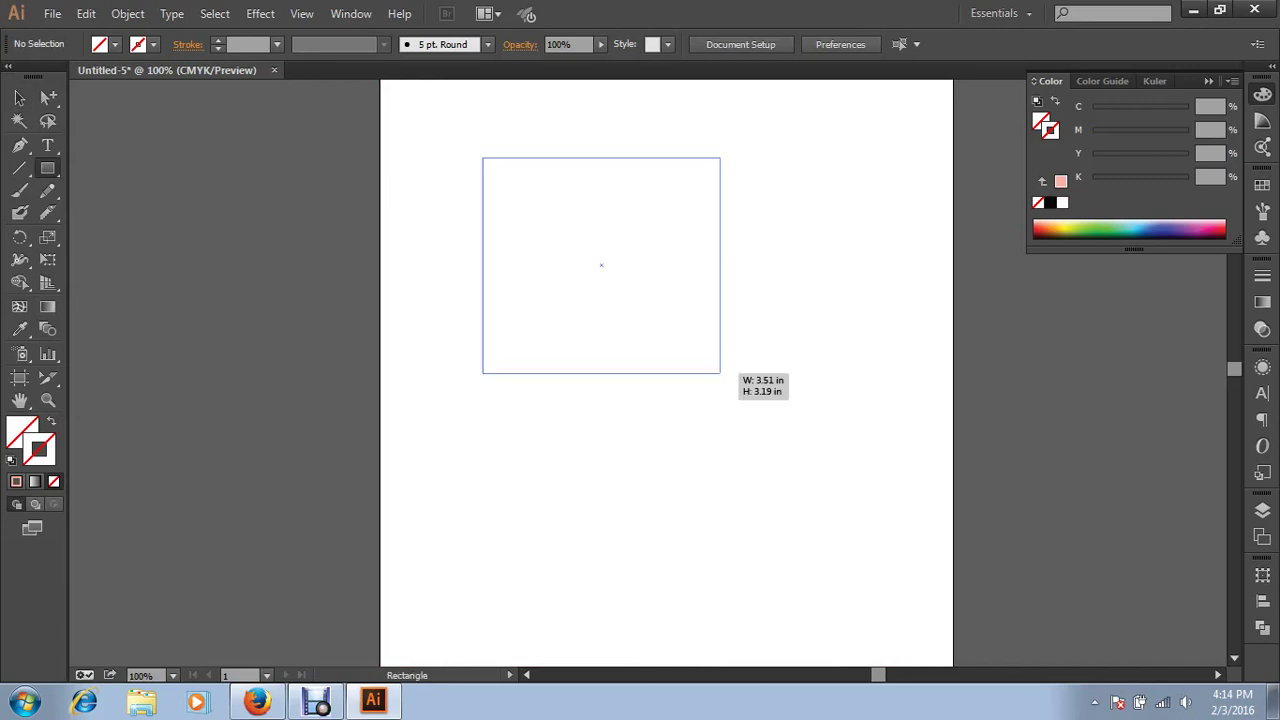
left_click_drag(483, 157, 797, 437)
left_click_drag(615, 470, 736, 589)
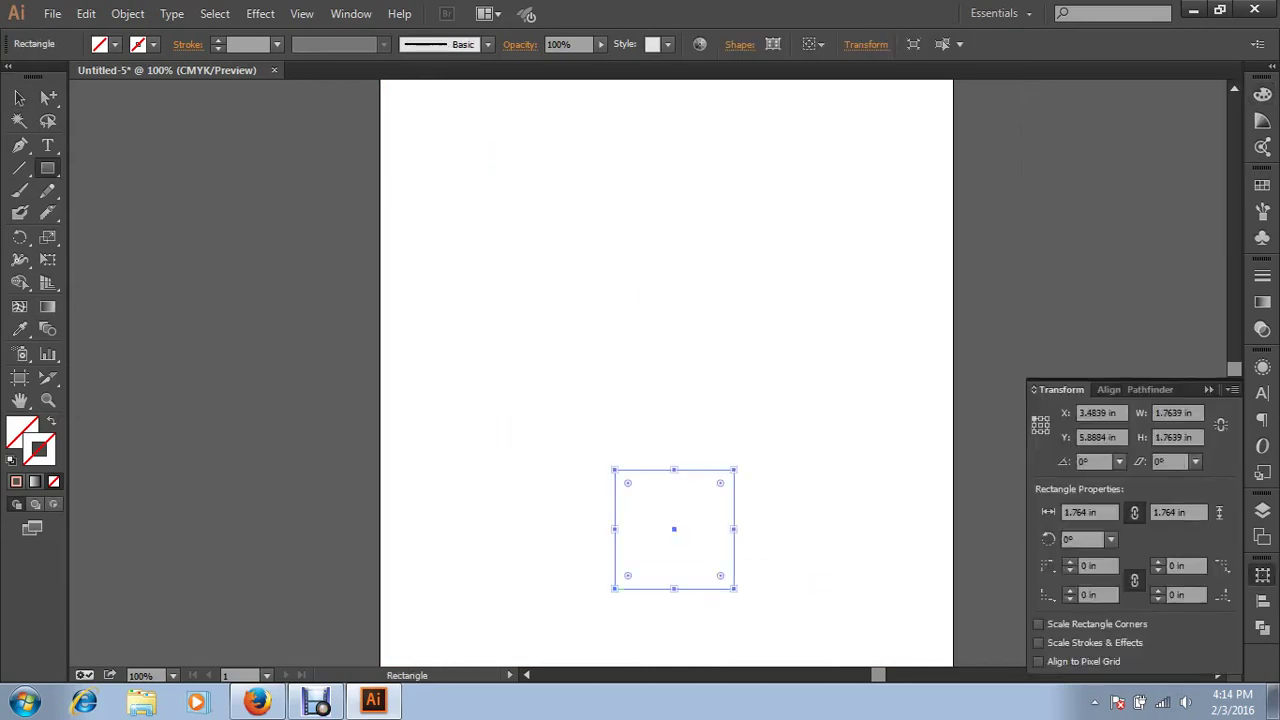
key("v")
left_click_drag(437, 258, 754, 554)
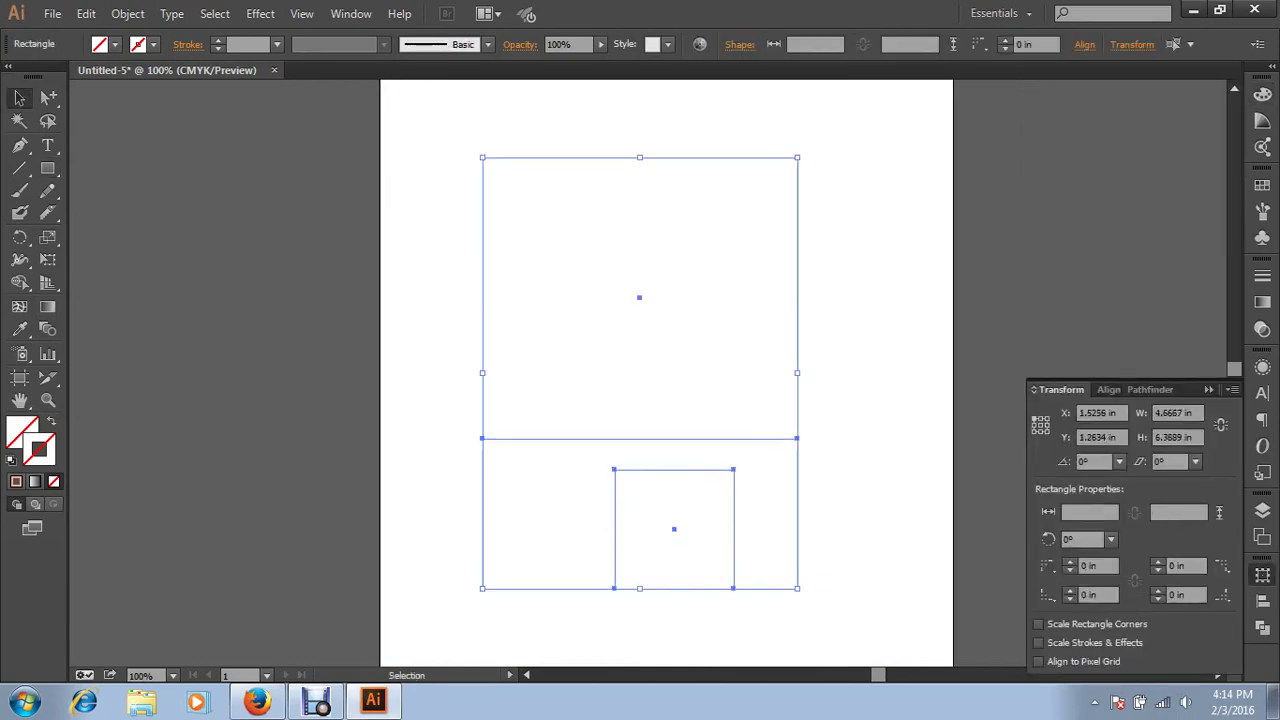
Fill both shapes yellow with no stroke by swapping fill and stroke, then deselect
left_click(1262, 93)
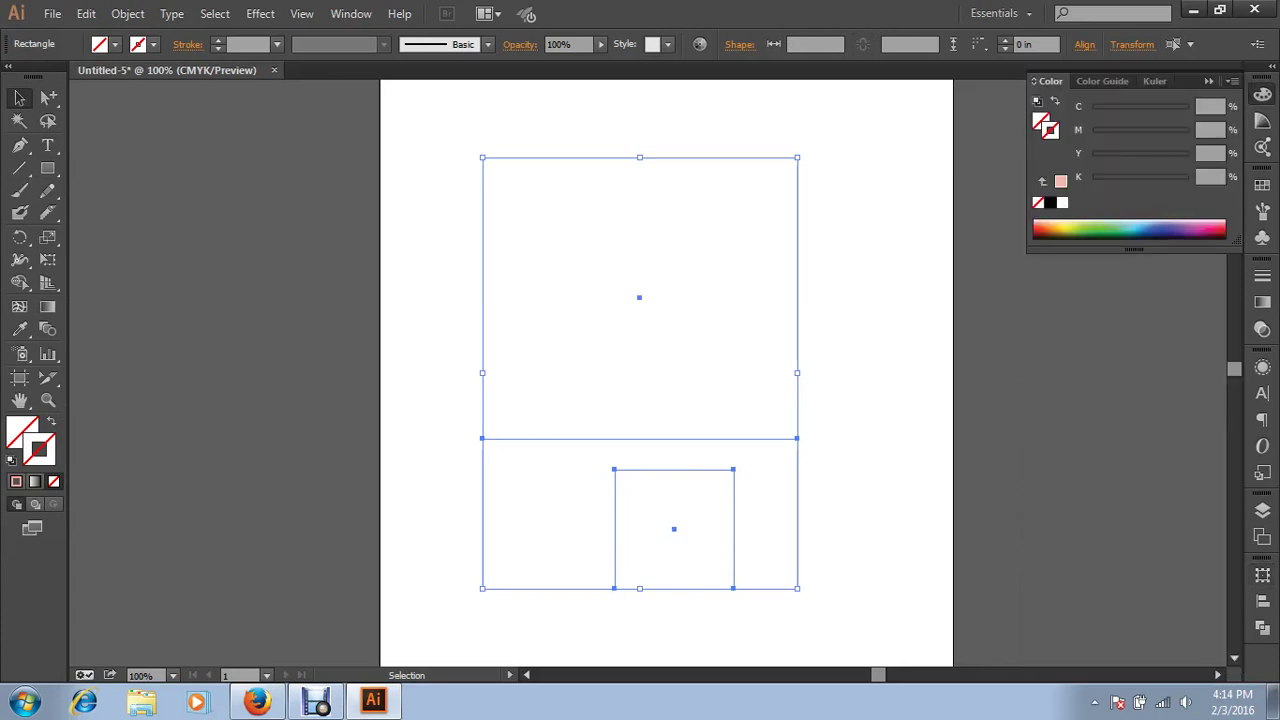
left_click(1061, 229)
key("shift+x")
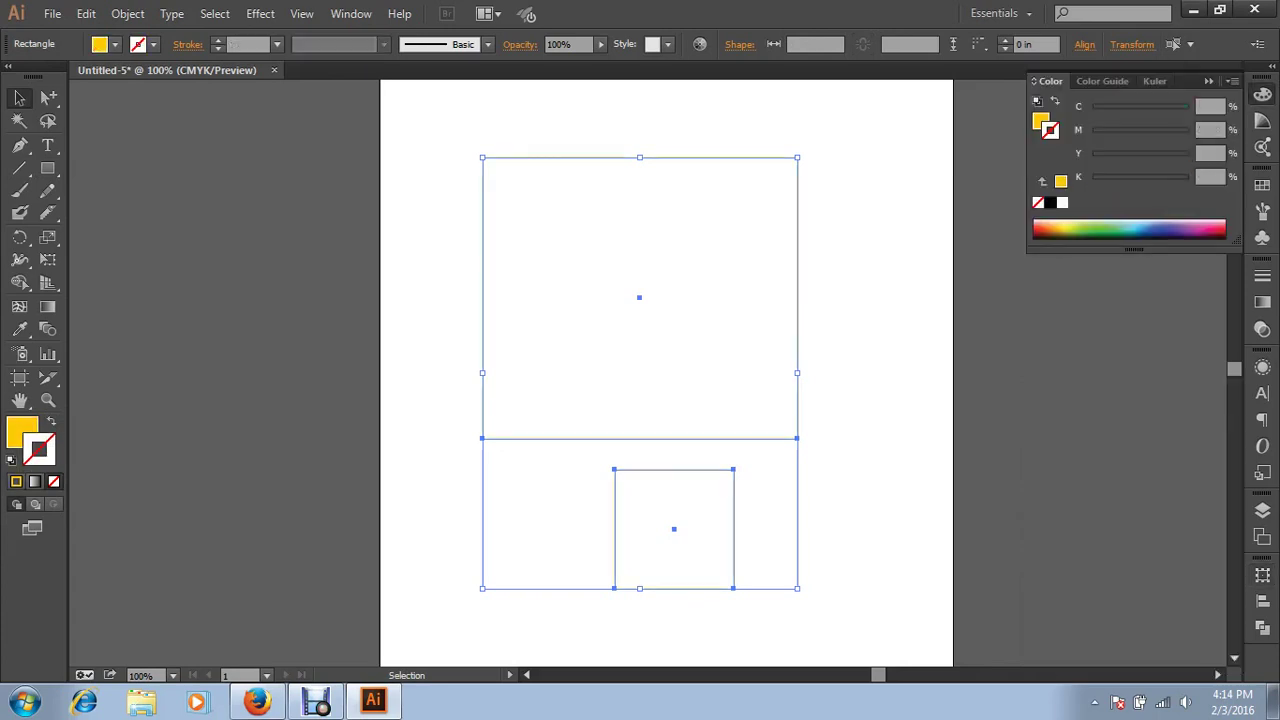
key("ctrl+shift+a")
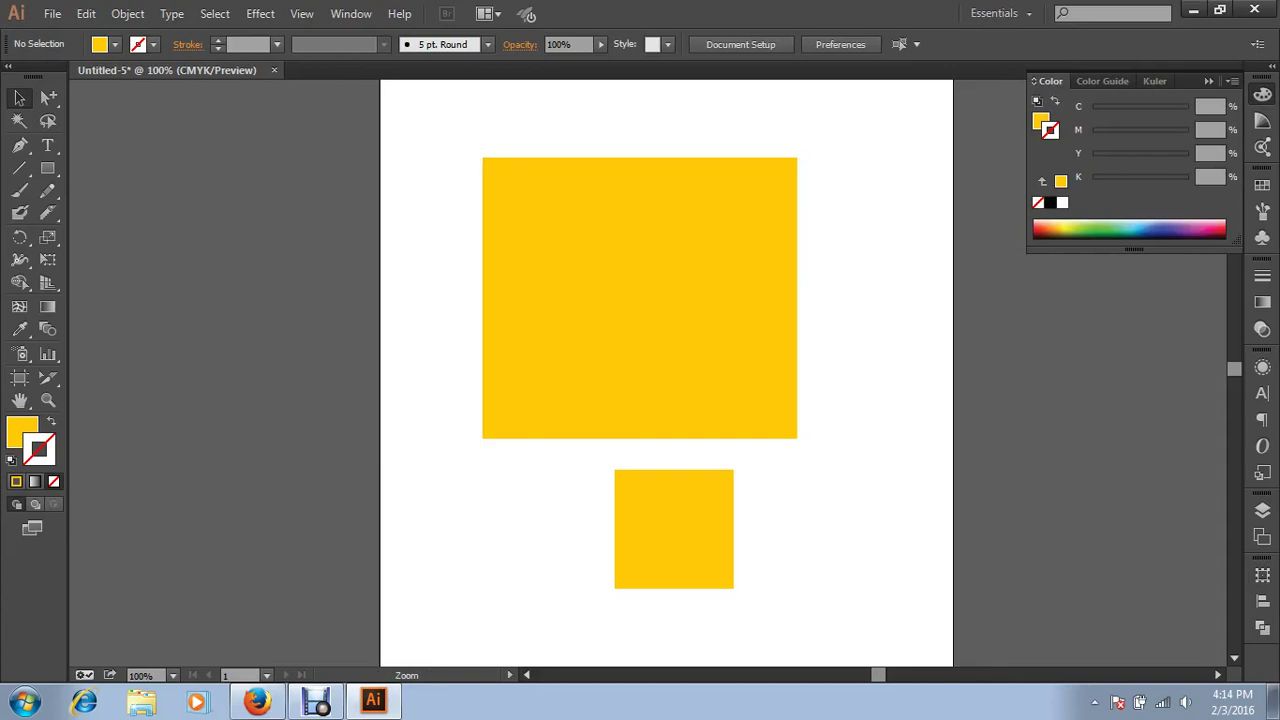
mouse_move(640, 297)
left_mouse_down()
mouse_move(586, 452)
mouse_move(616, 277)
left_mouse_up()
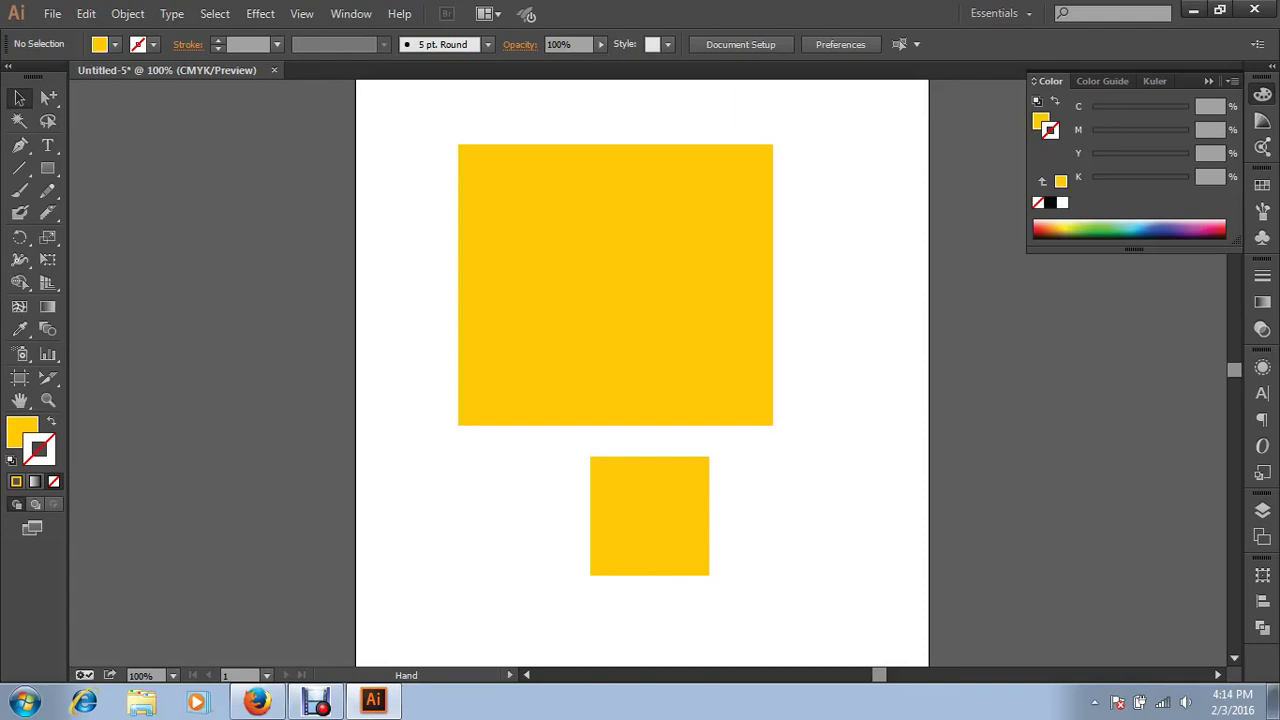
left_click_drag(640, 360, 657, 383)
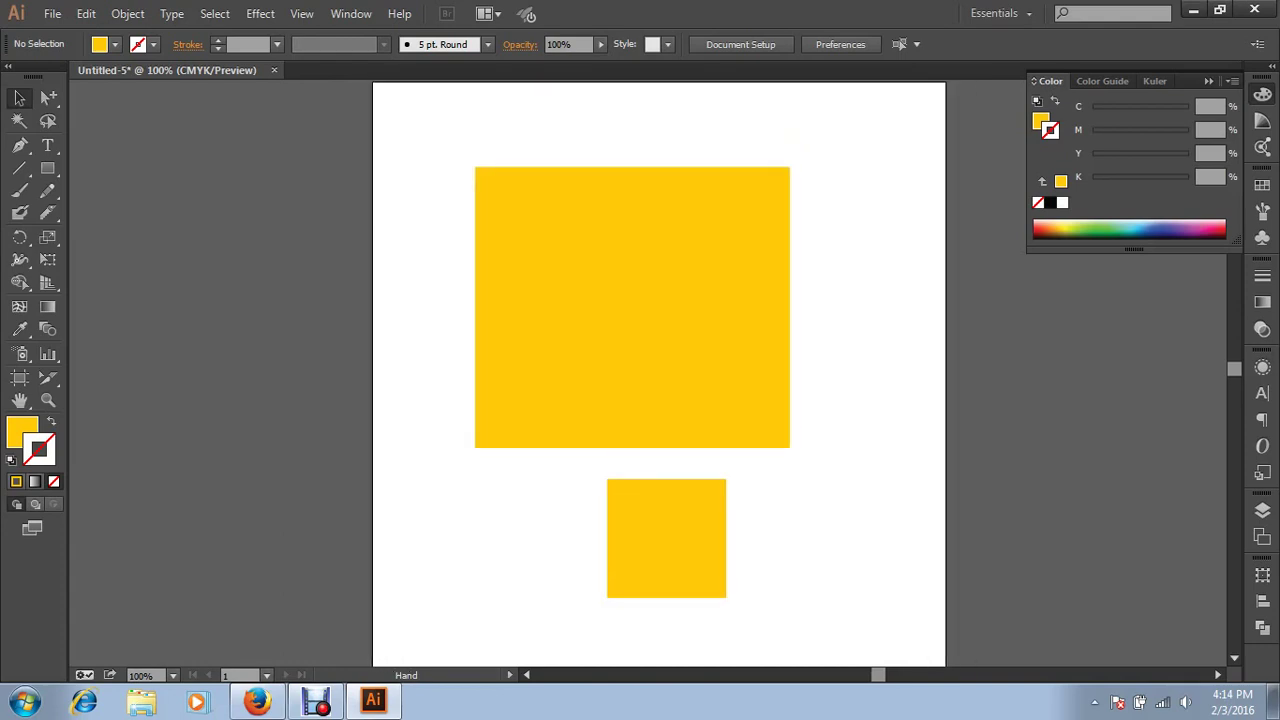
left_click(19, 400)
left_click_drag(640, 360, 651, 261)
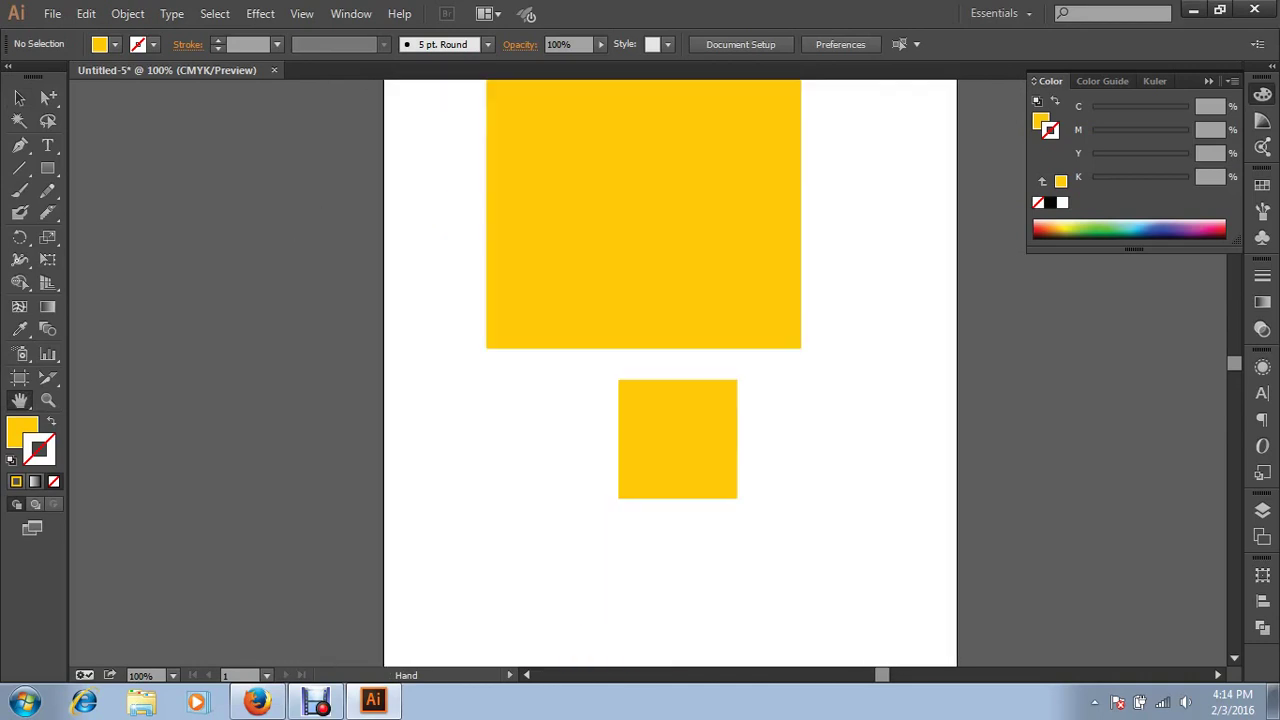
left_click_drag(640, 360, 648, 345)
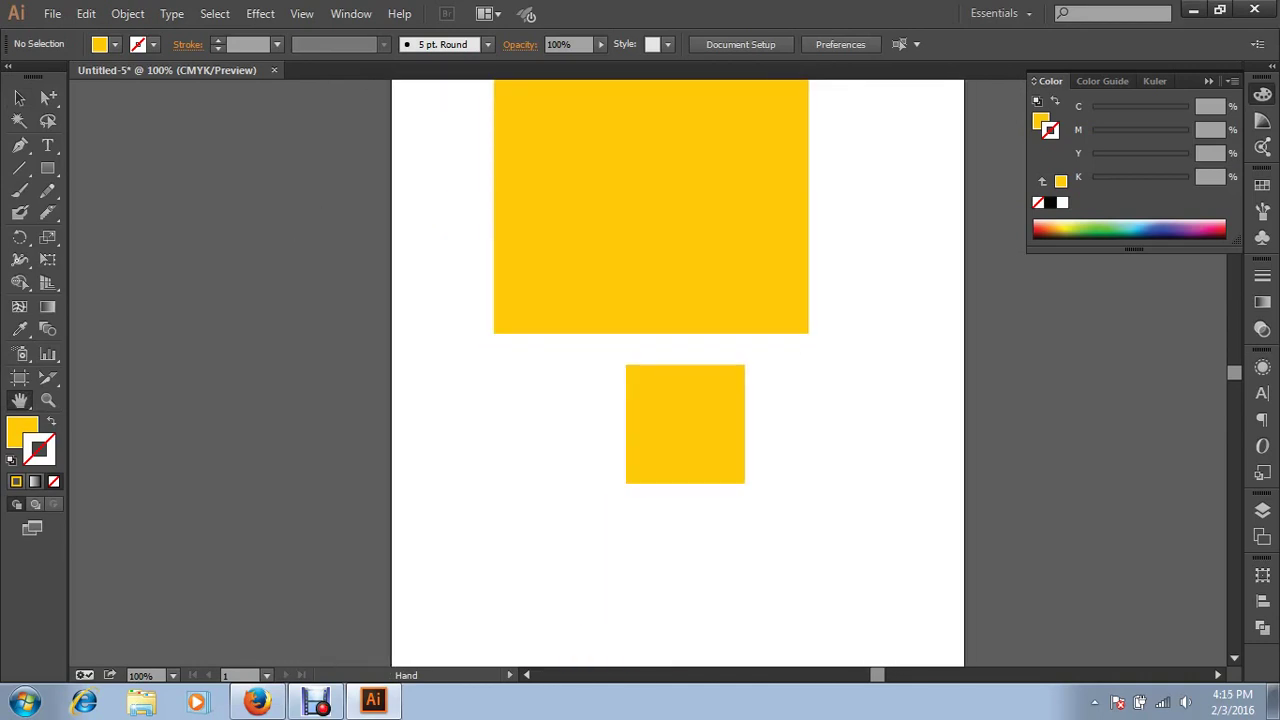
left_click_drag(640, 360, 556, 429)
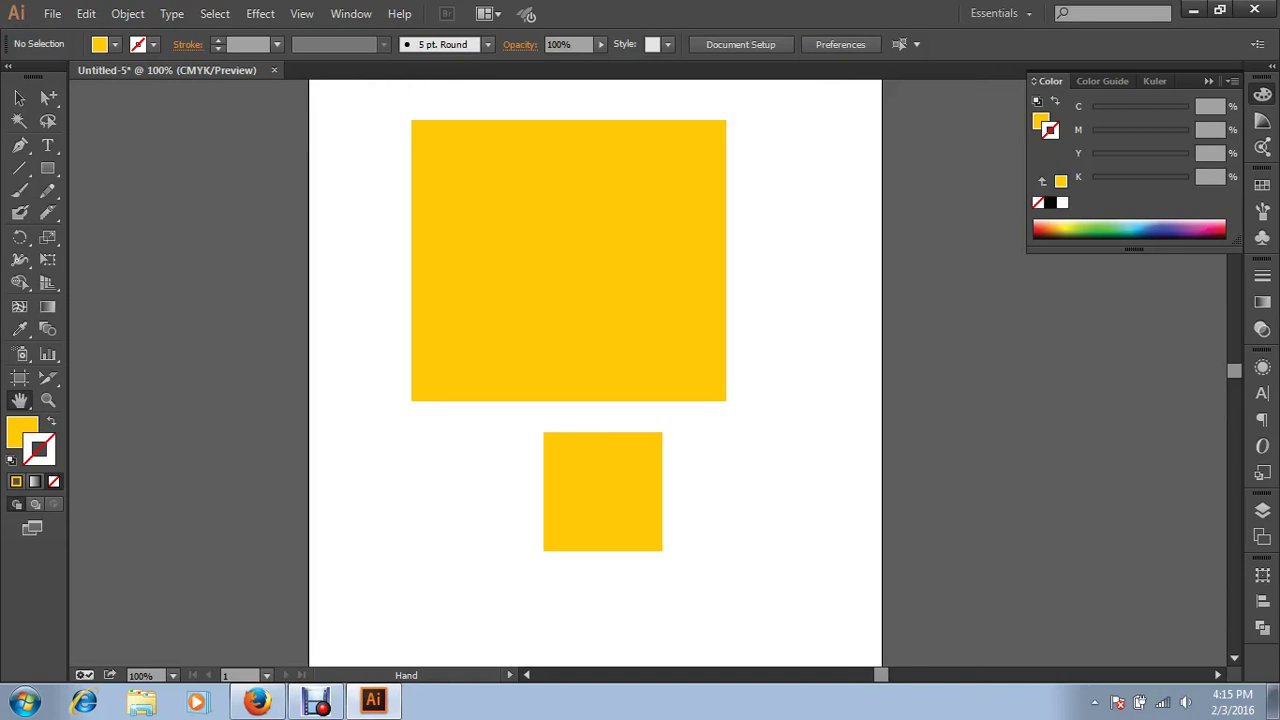
left_click(19, 97)
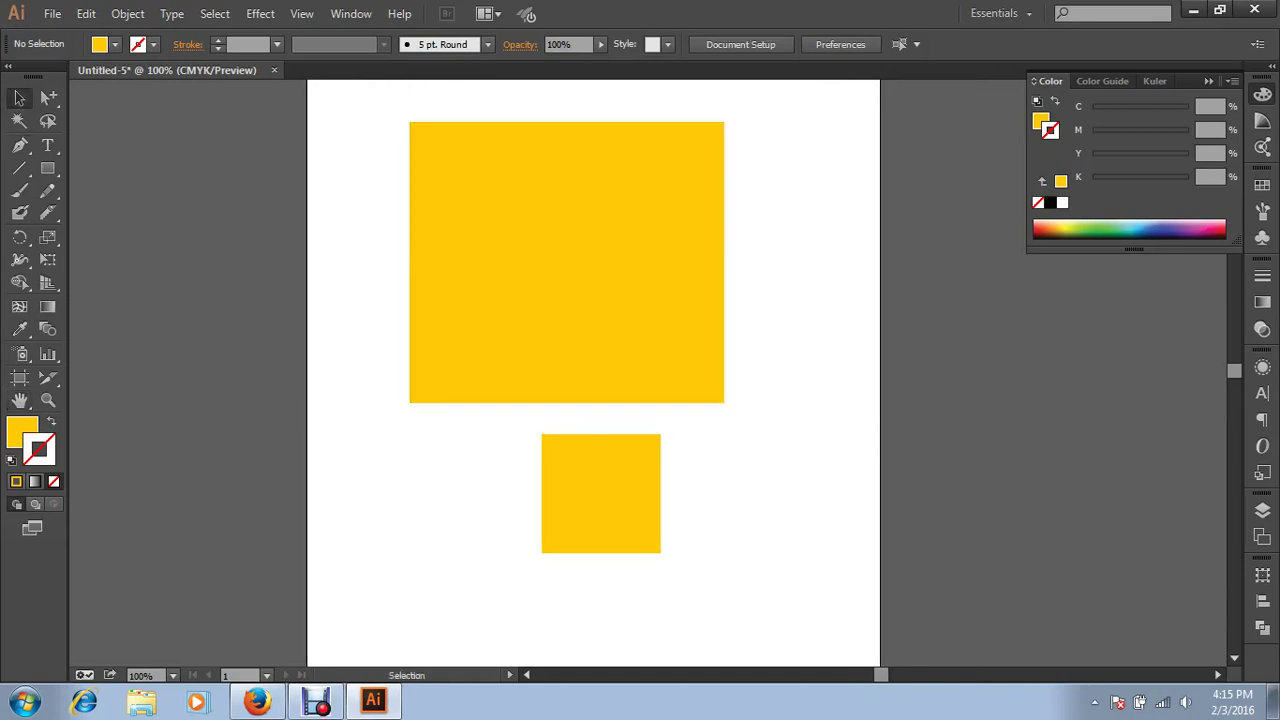
left_click_drag(379, 274, 343, 360)
key("space")
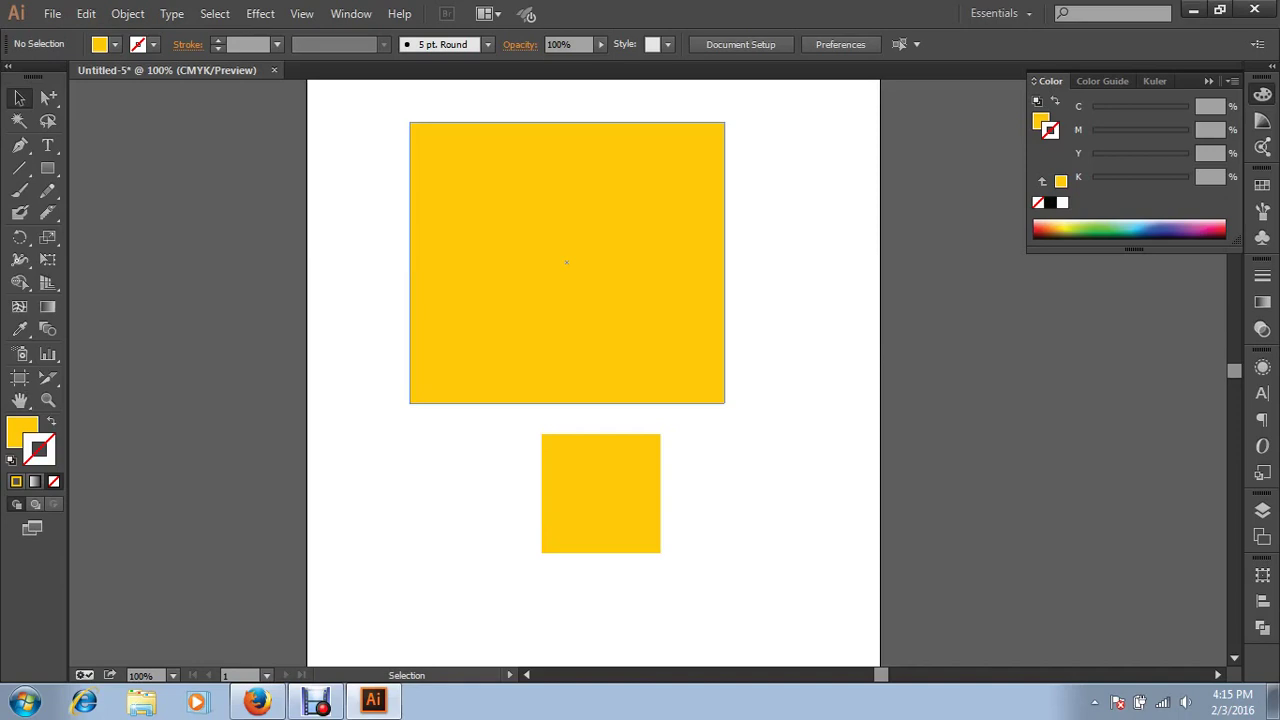
key("space")
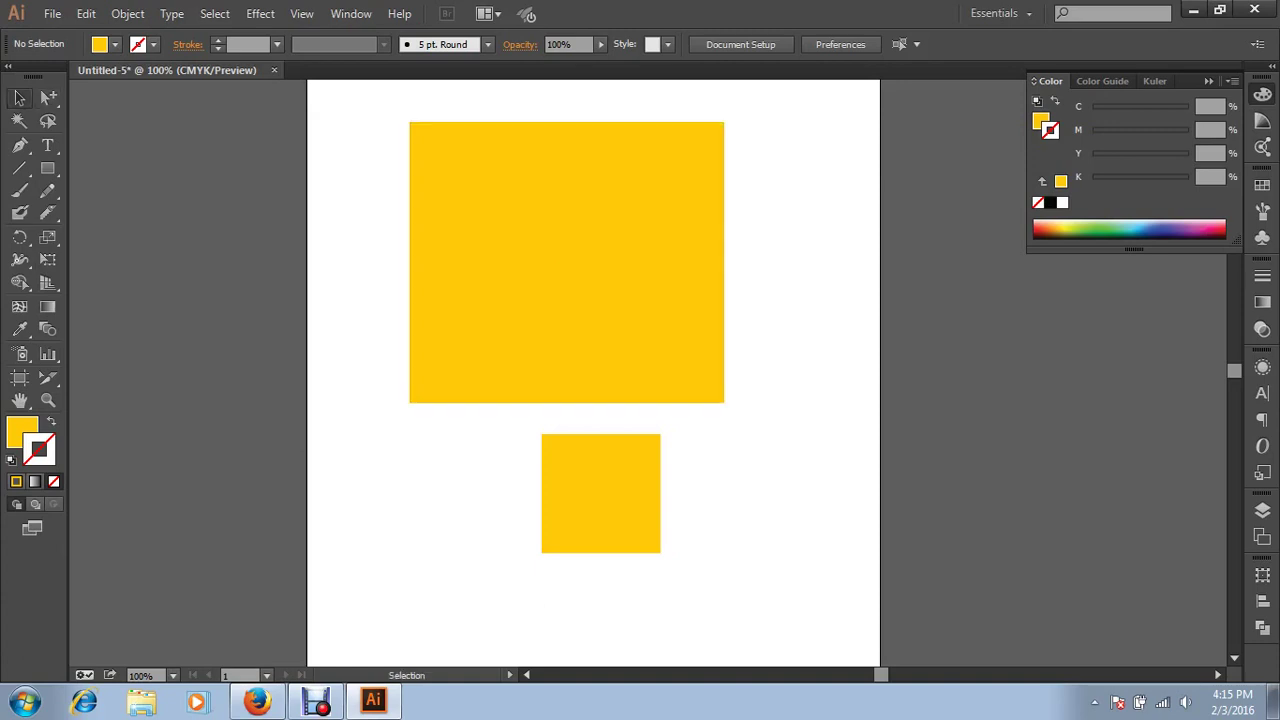
key("ctrl")
key("space")
key("space")
key("m")
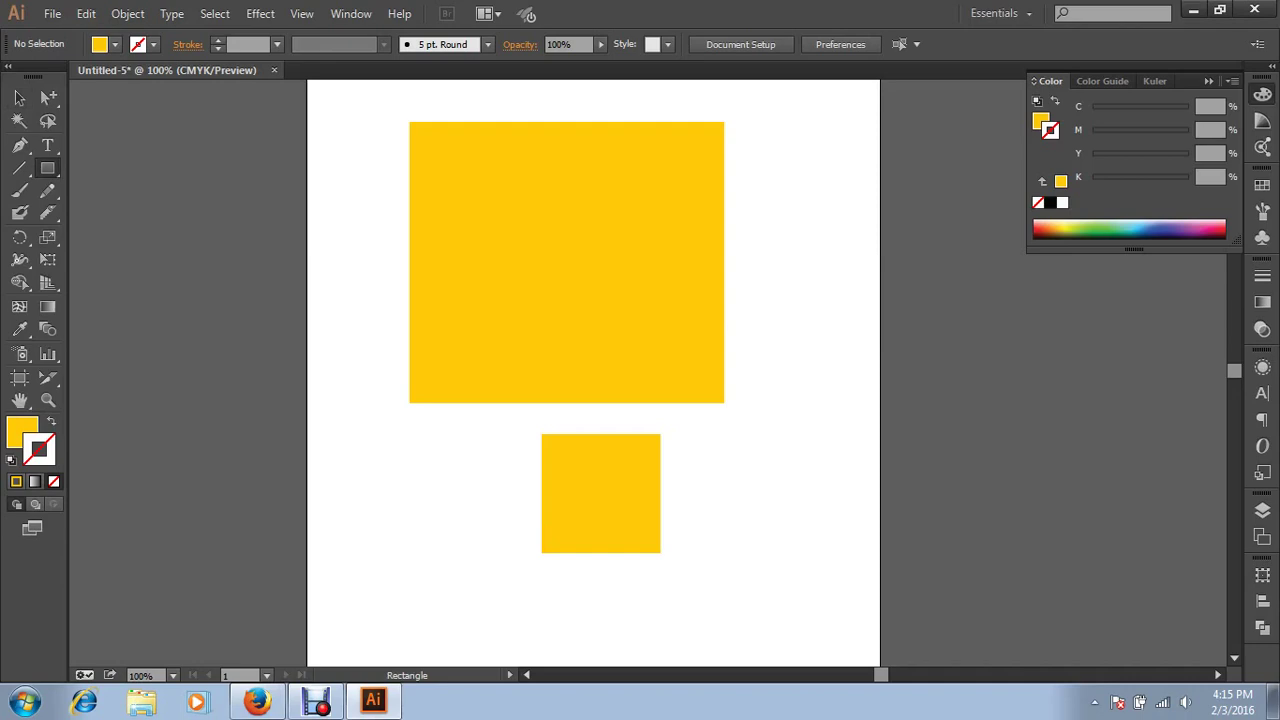
key("space")
key("space")
left_click_drag(816, 407, 764, 437)
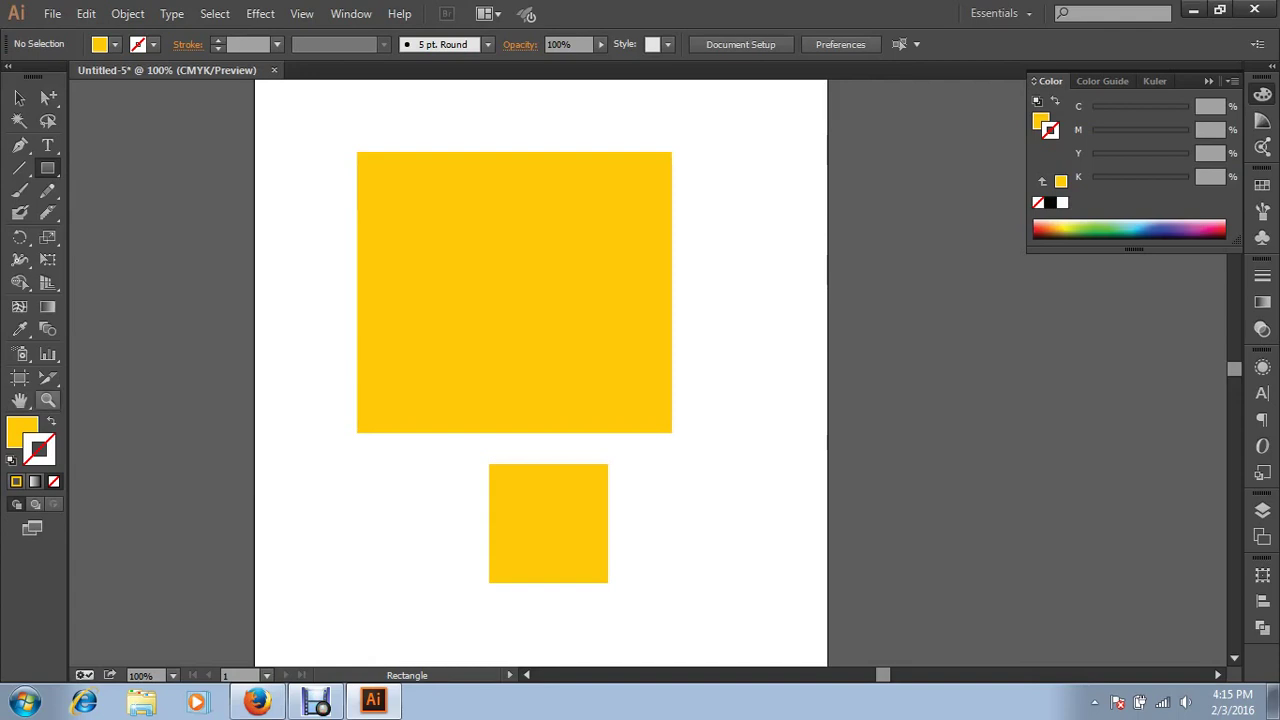
left_click(19, 400)
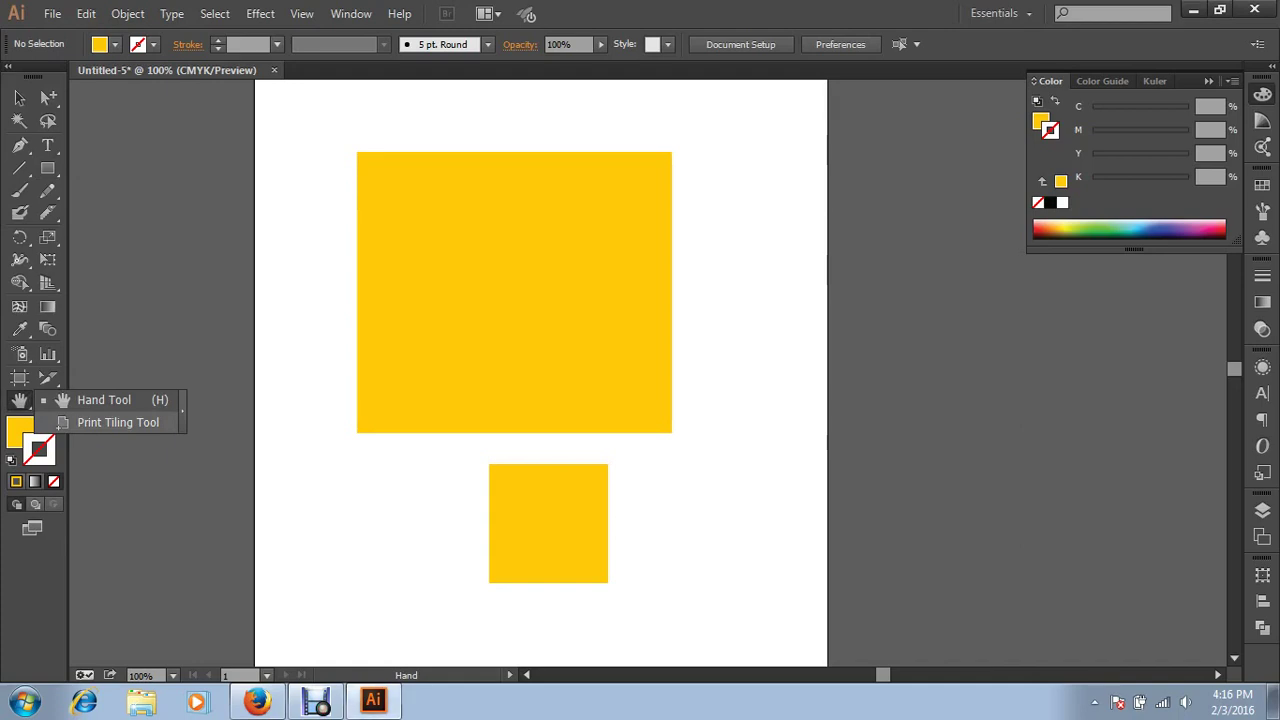
Zoom the view to 66.67% and review Document Setup without changes
left_click(118, 422)
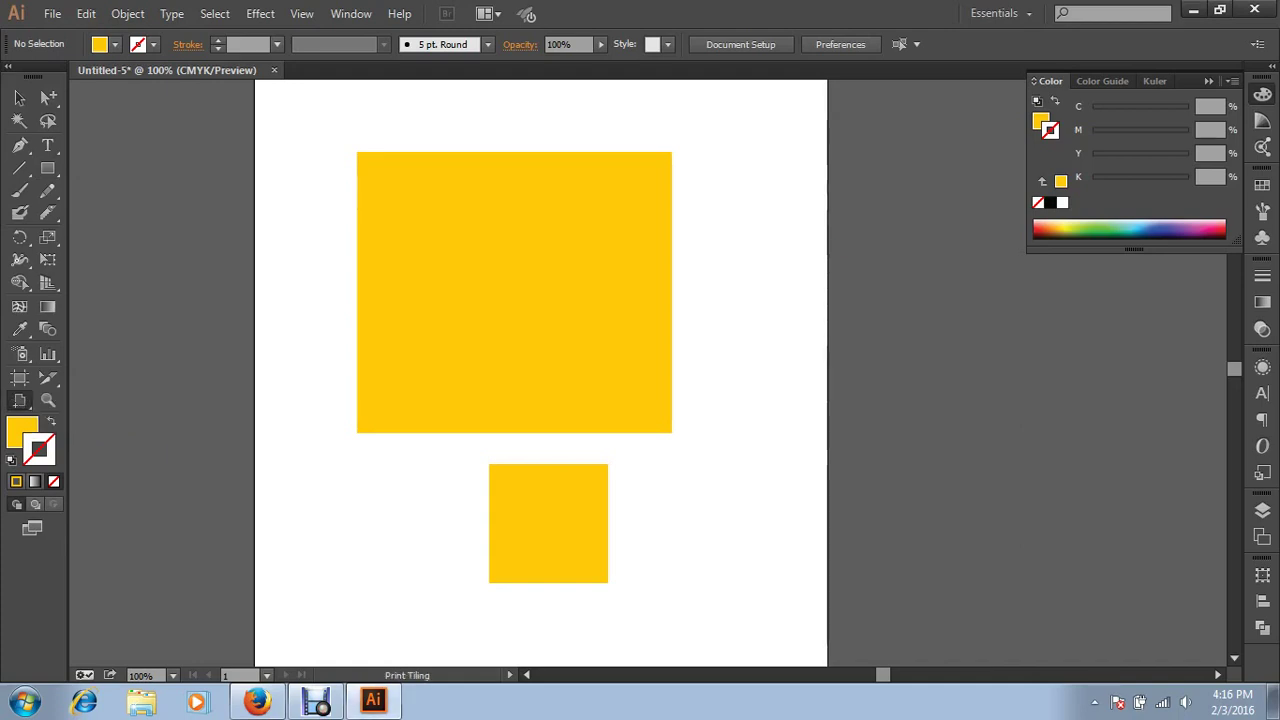
key("ctrl+minus")
key("ctrl+minus")
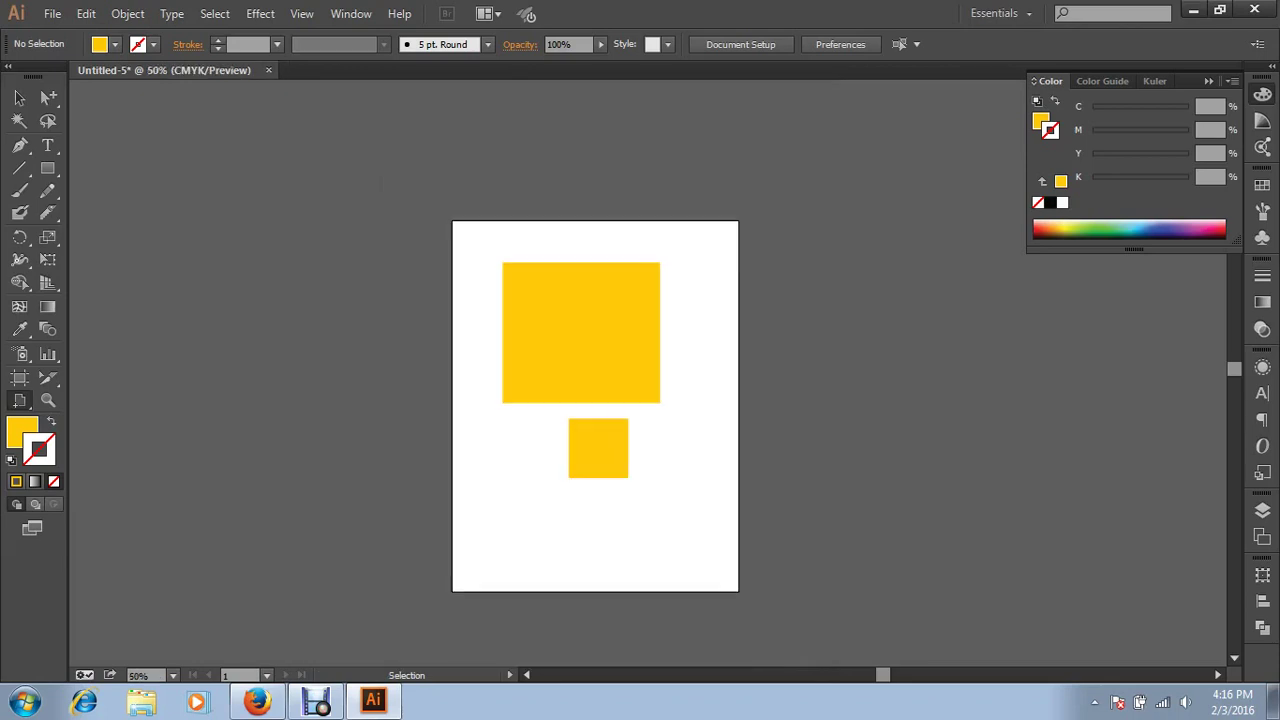
key("ctrl+plus")
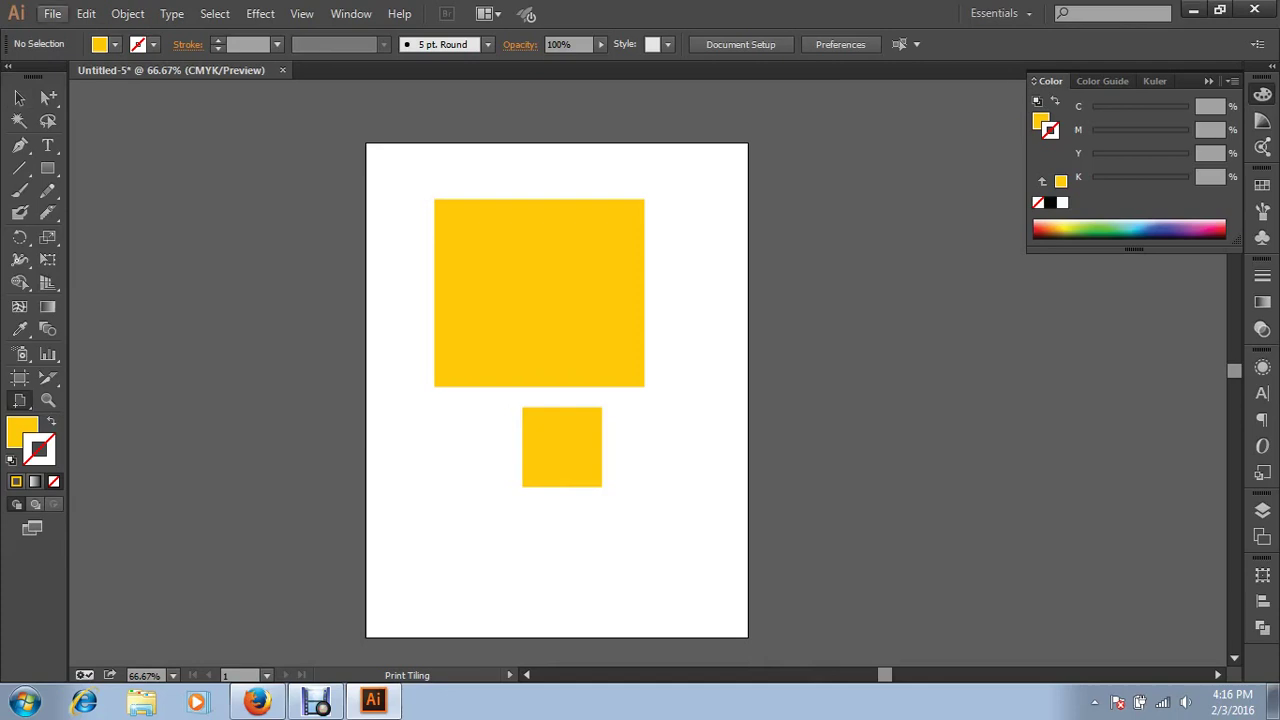
left_click(52, 13)
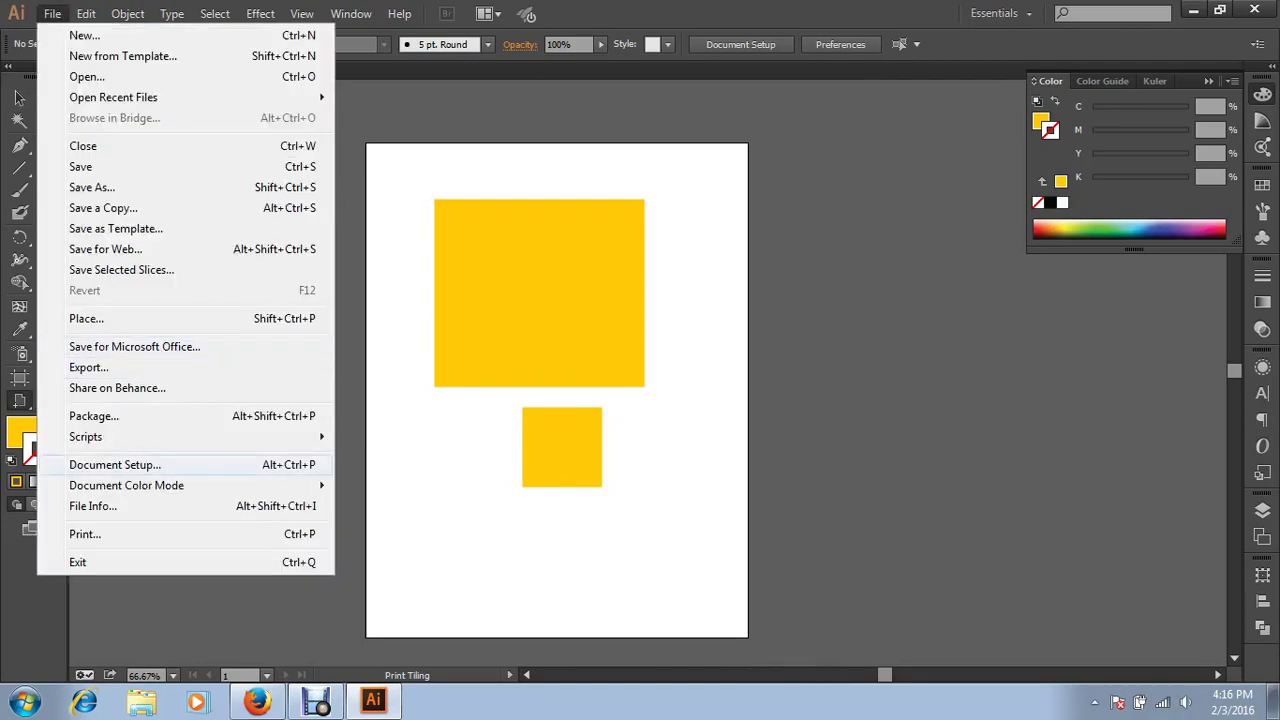
left_click(115, 465)
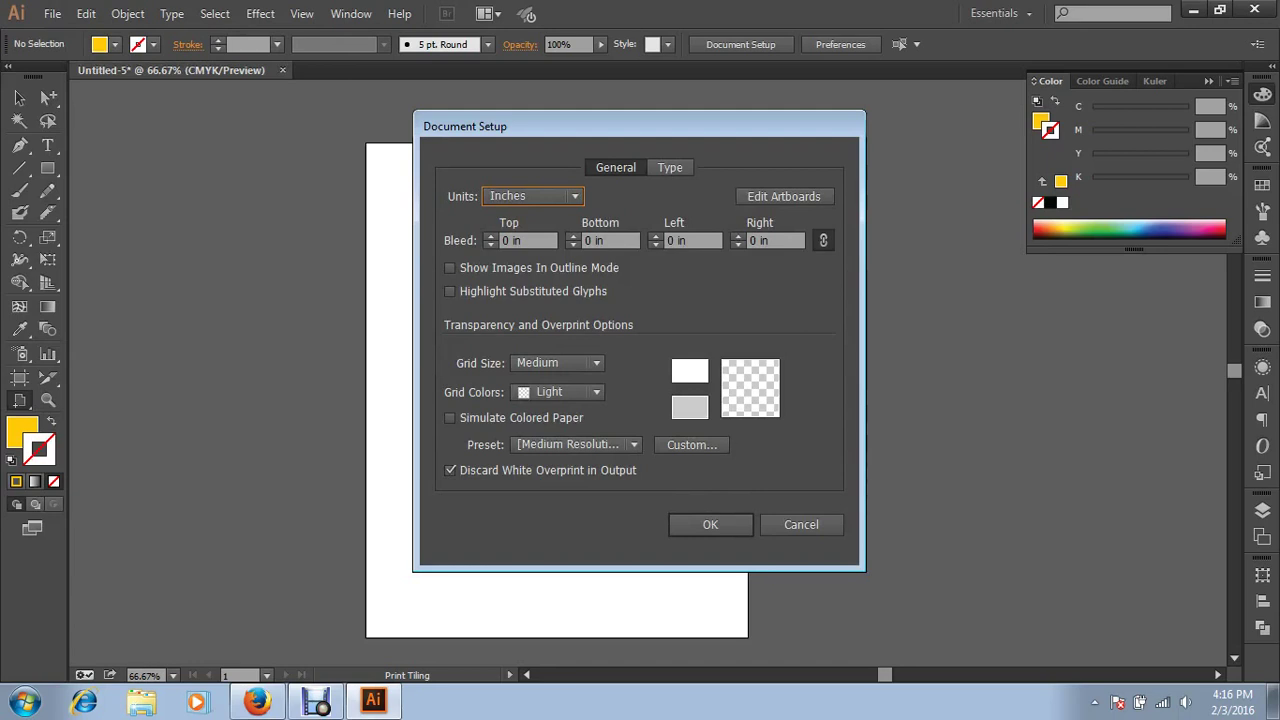
left_click(801, 524)
Review the artboard options without changes, then move the large yellow square left
key("shift+o")
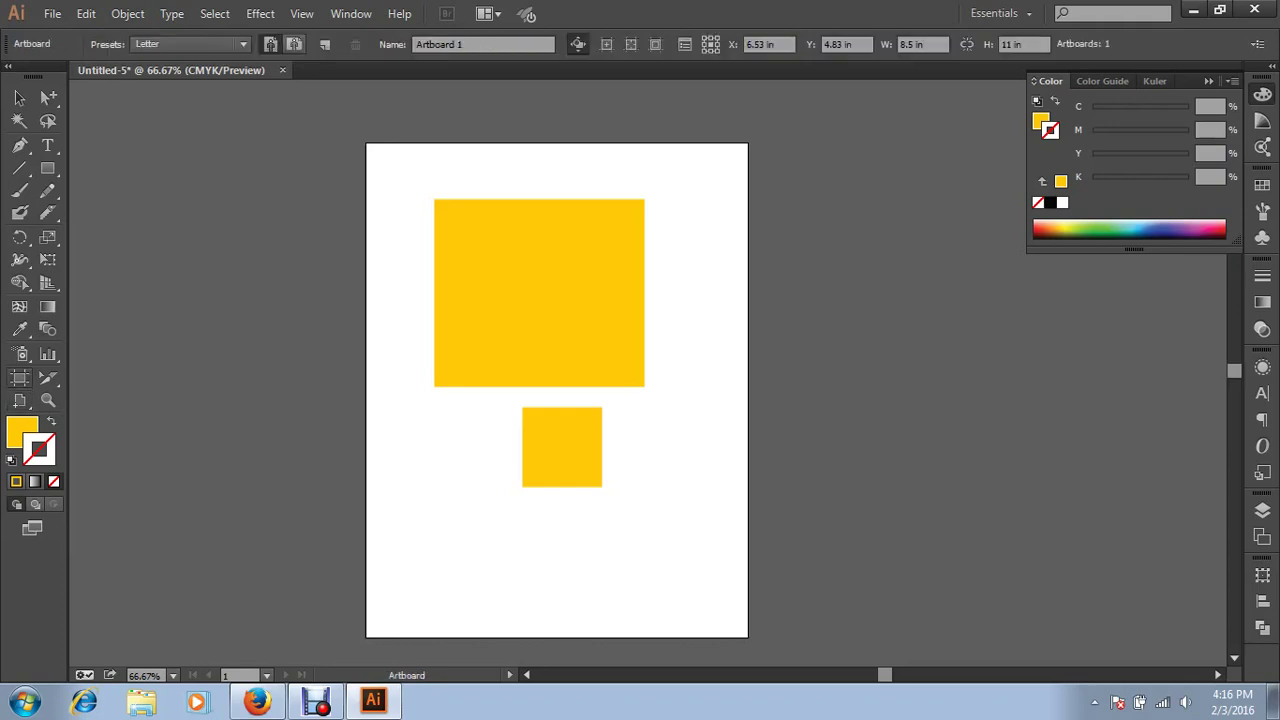
key("Return")
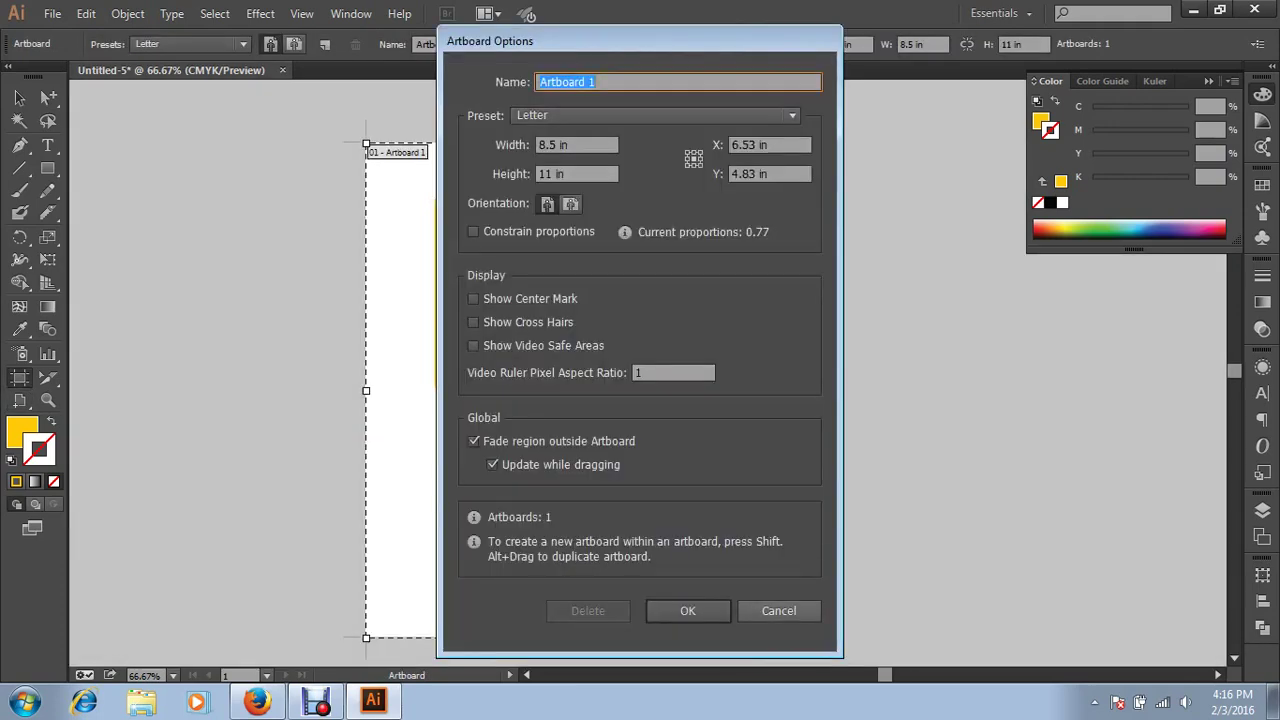
left_click(779, 610)
key("Escape")
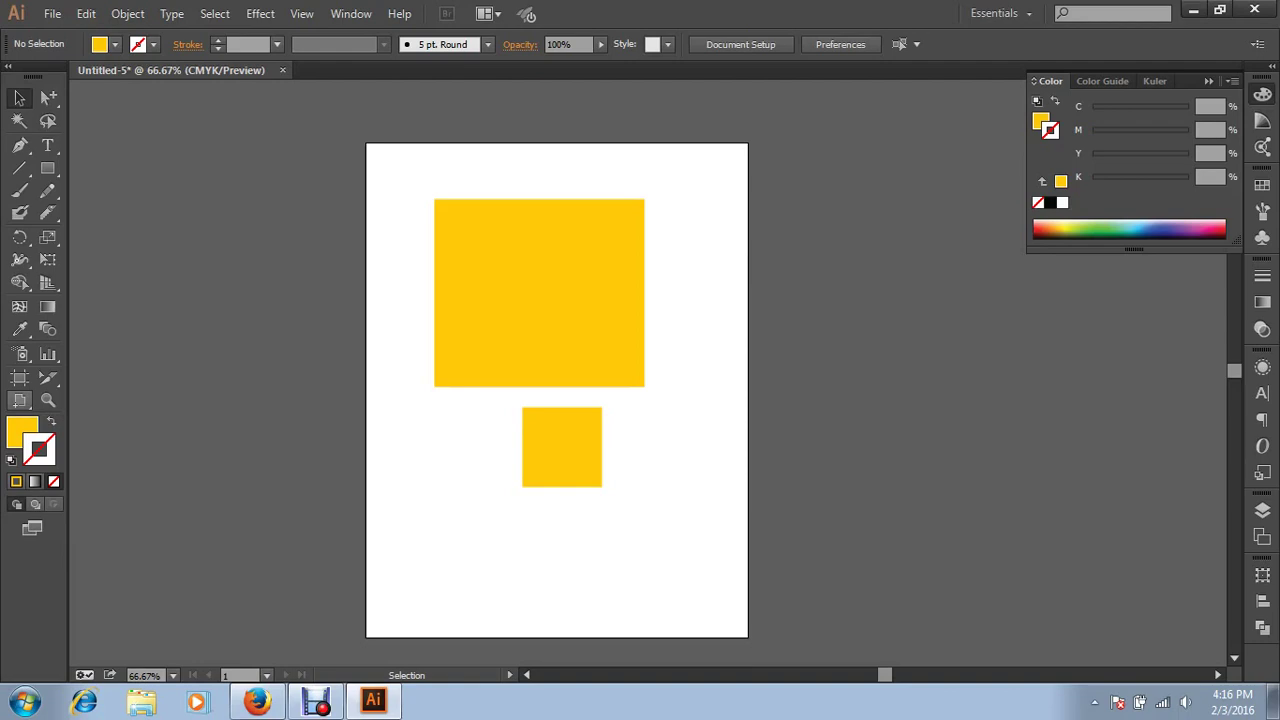
key("z")
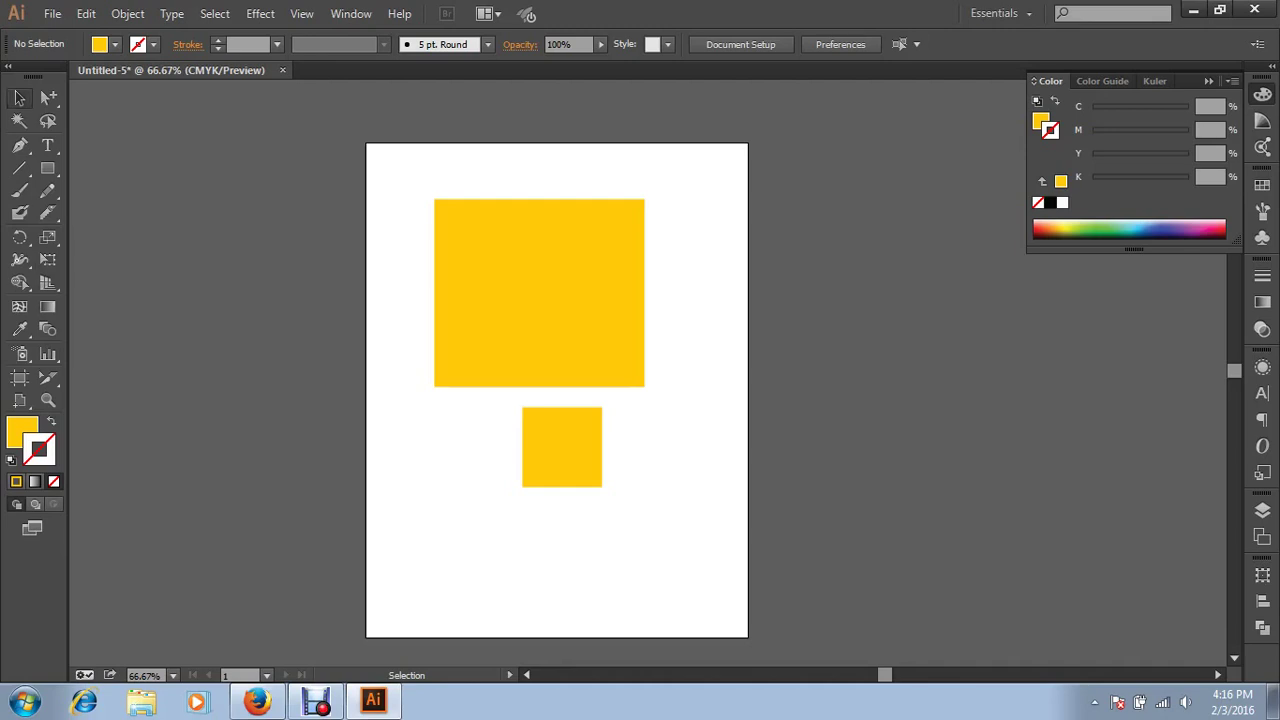
mouse_move(543, 294)
left_mouse_down()
mouse_move(463, 283)
mouse_move(483, 281)
left_mouse_up()
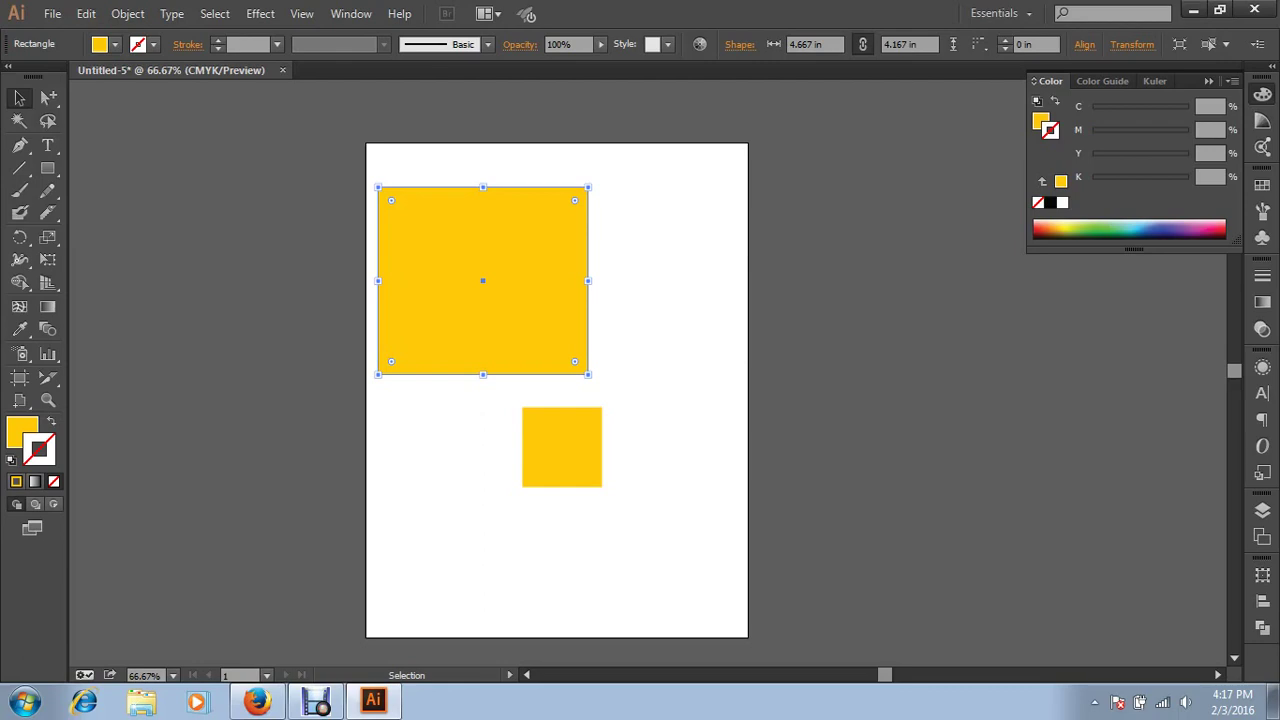
Create a new document, Untitled-6, with width 18 in and height 23 in
key("ctrl")
key("ctrl+n")
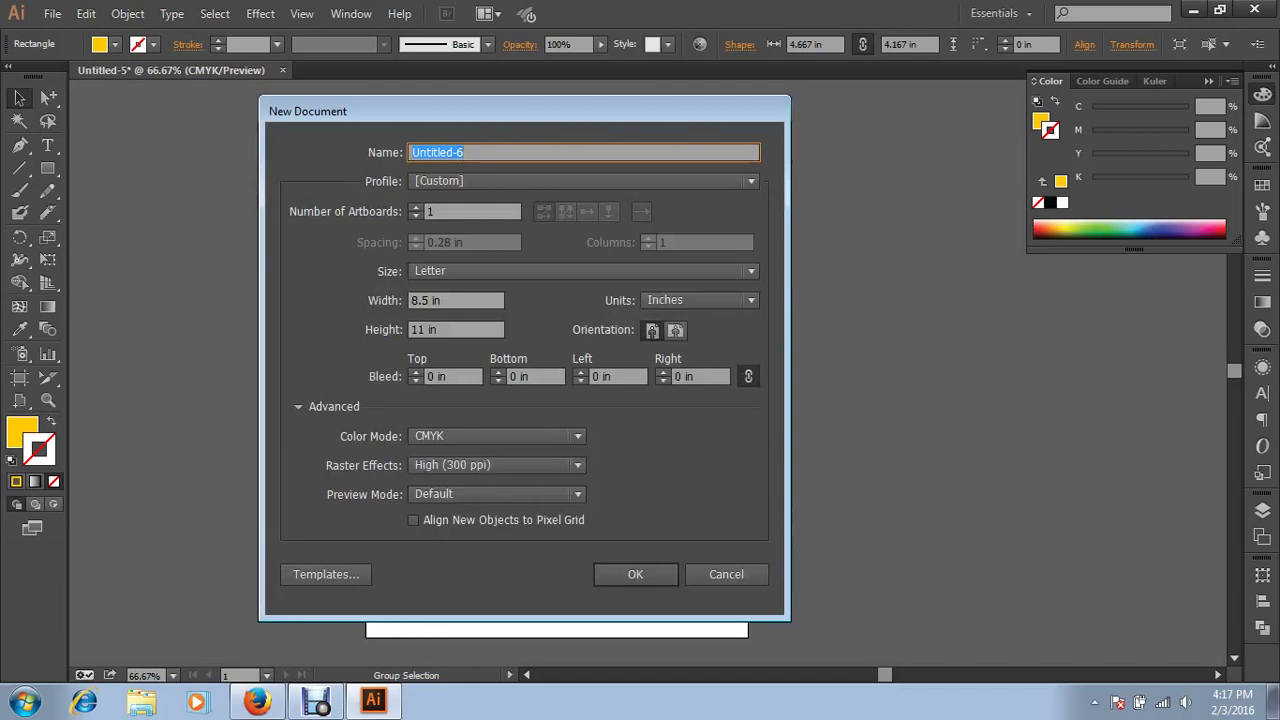
left_click(455, 300)
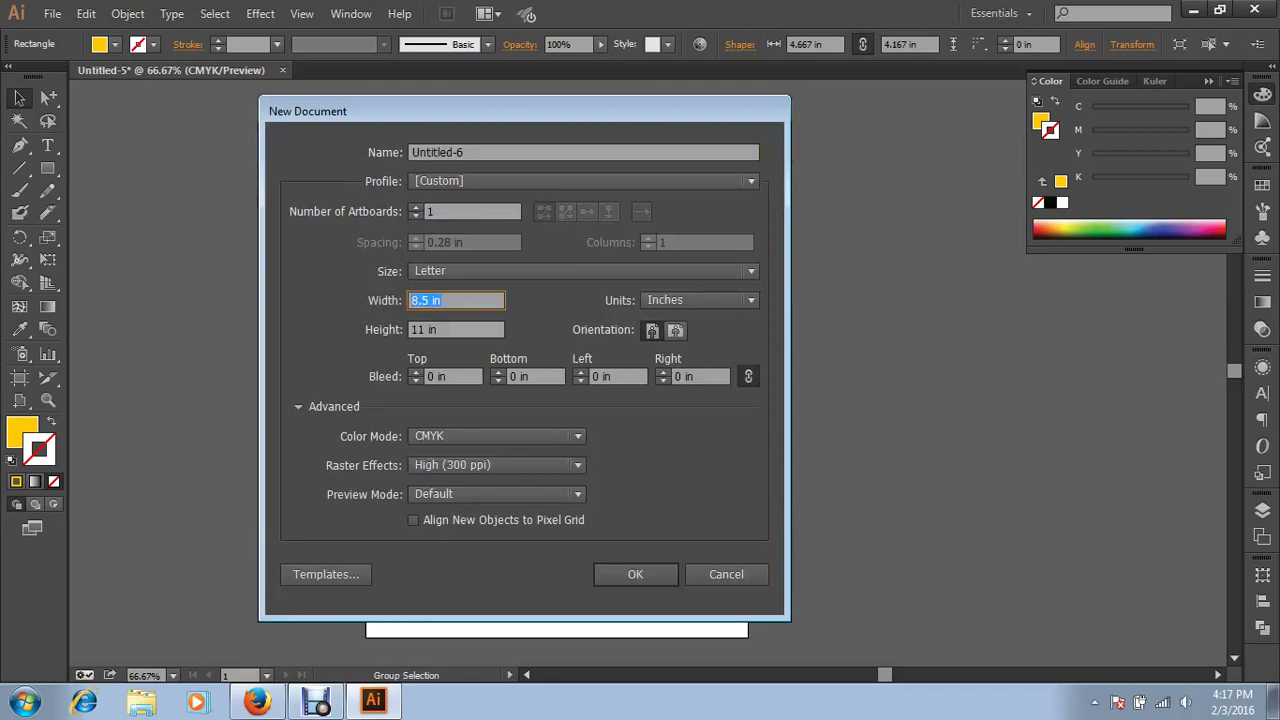
type("18")
key("Tab")
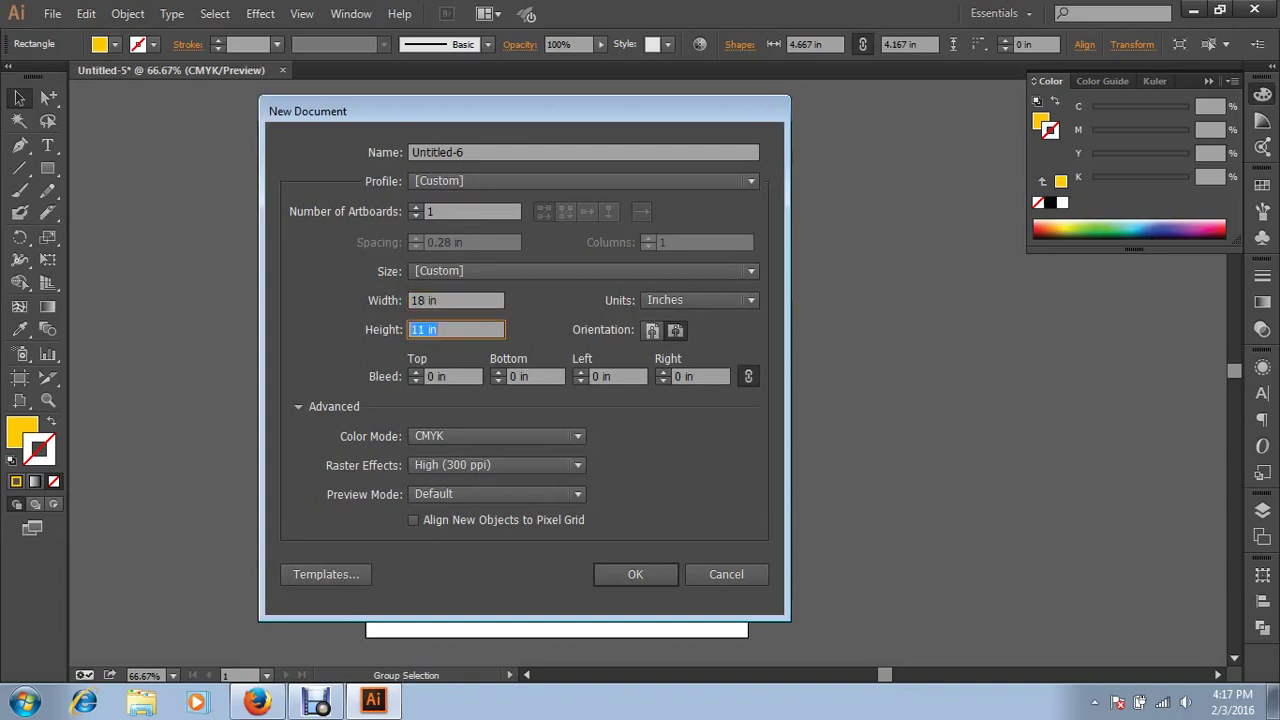
type("23")
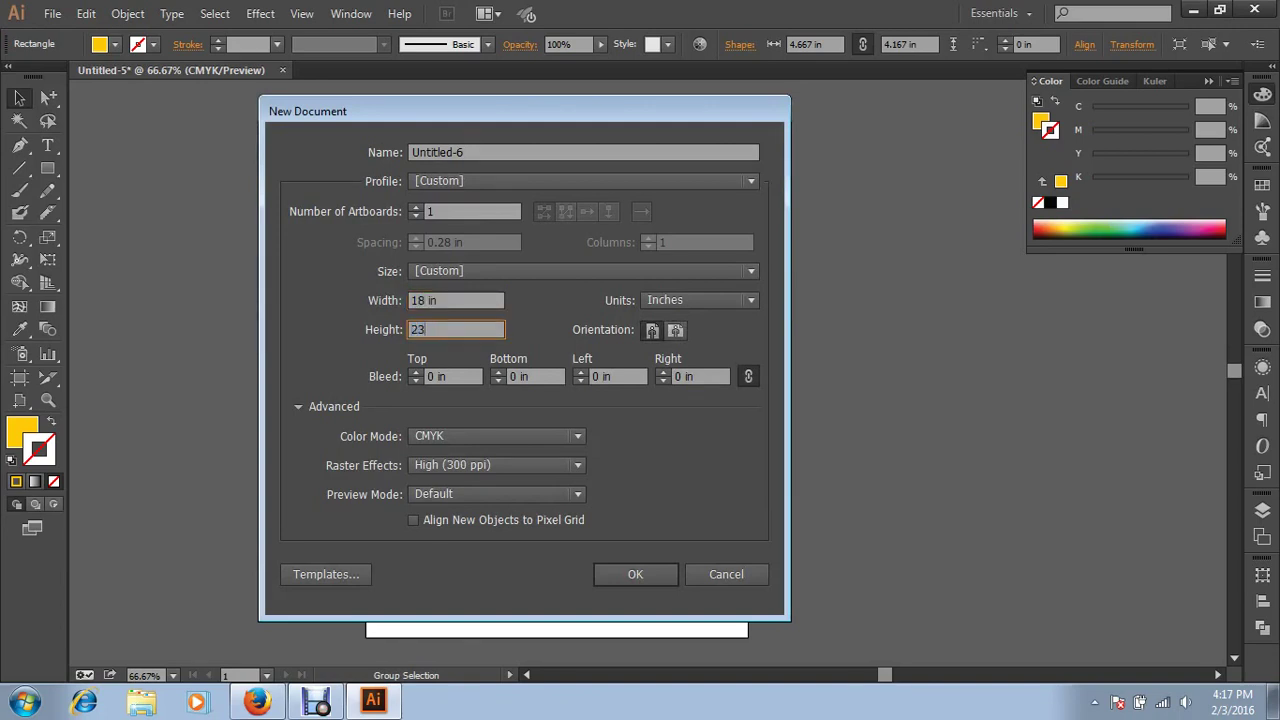
key("Return")
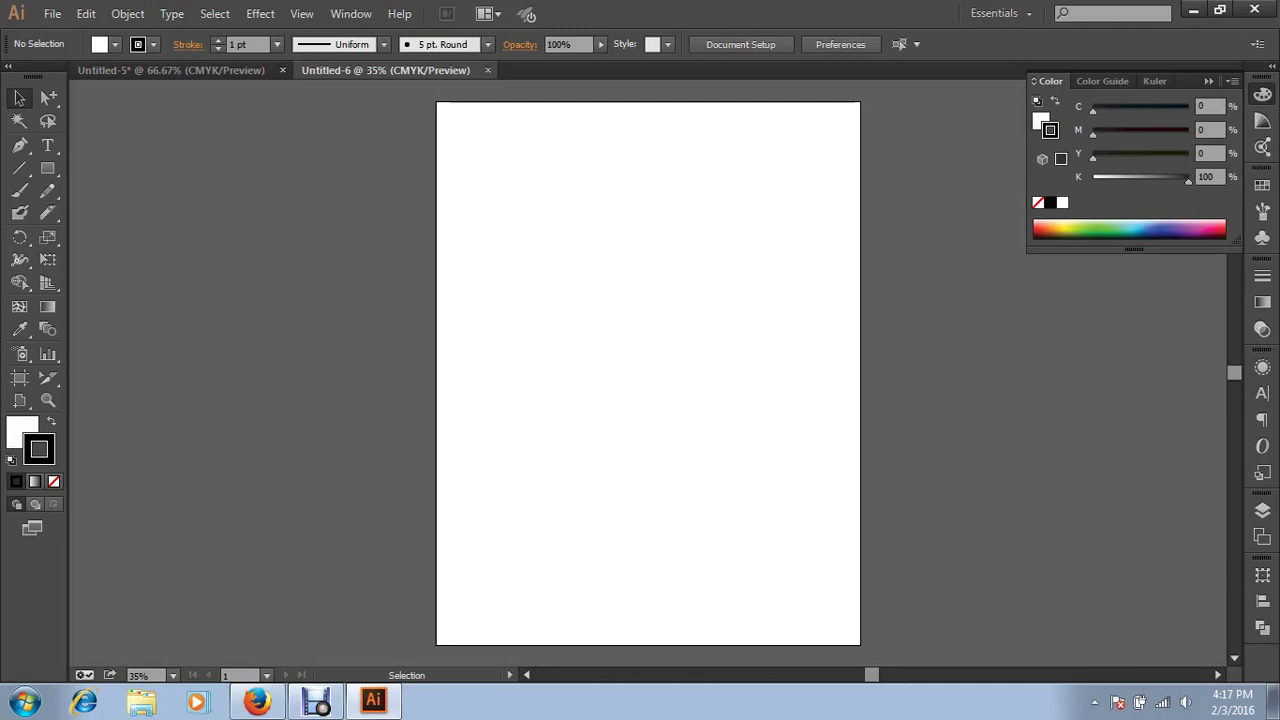
Draw three rectangles: one at the upper left, a small one upper right, one near the bottom
left_click(47, 168)
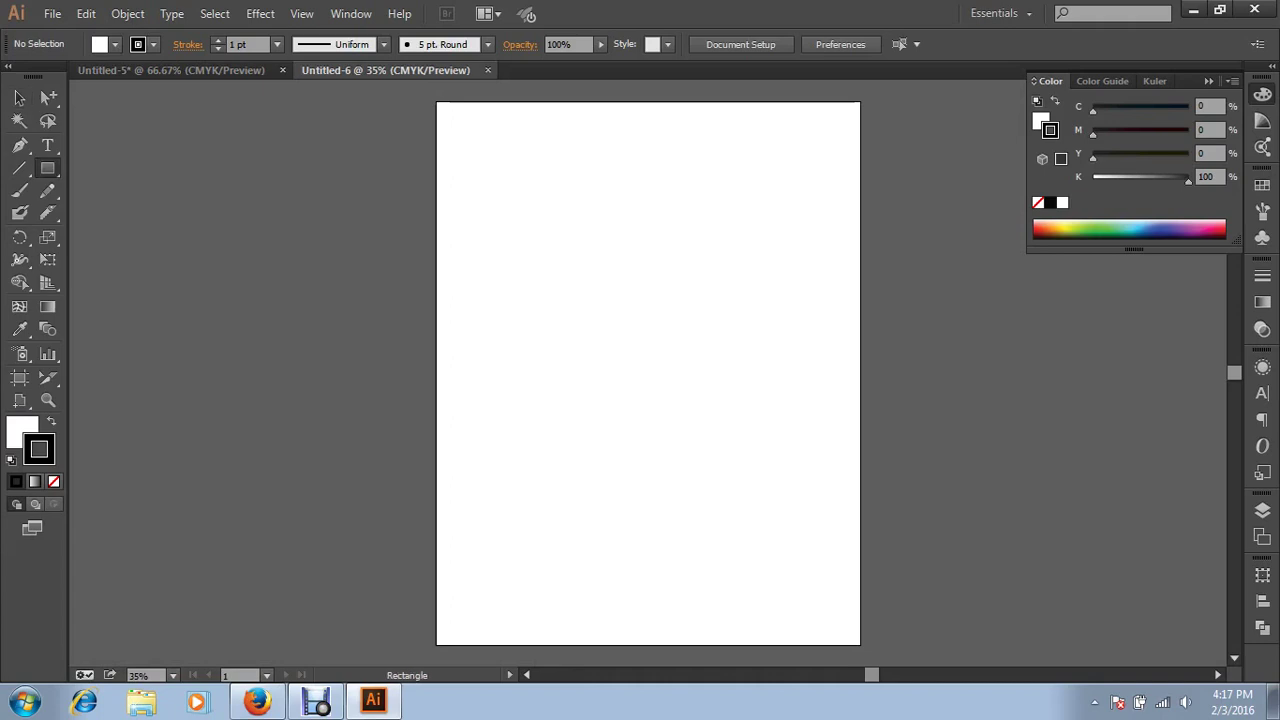
left_click_drag(483, 161, 604, 263)
left_click_drag(757, 215, 785, 244)
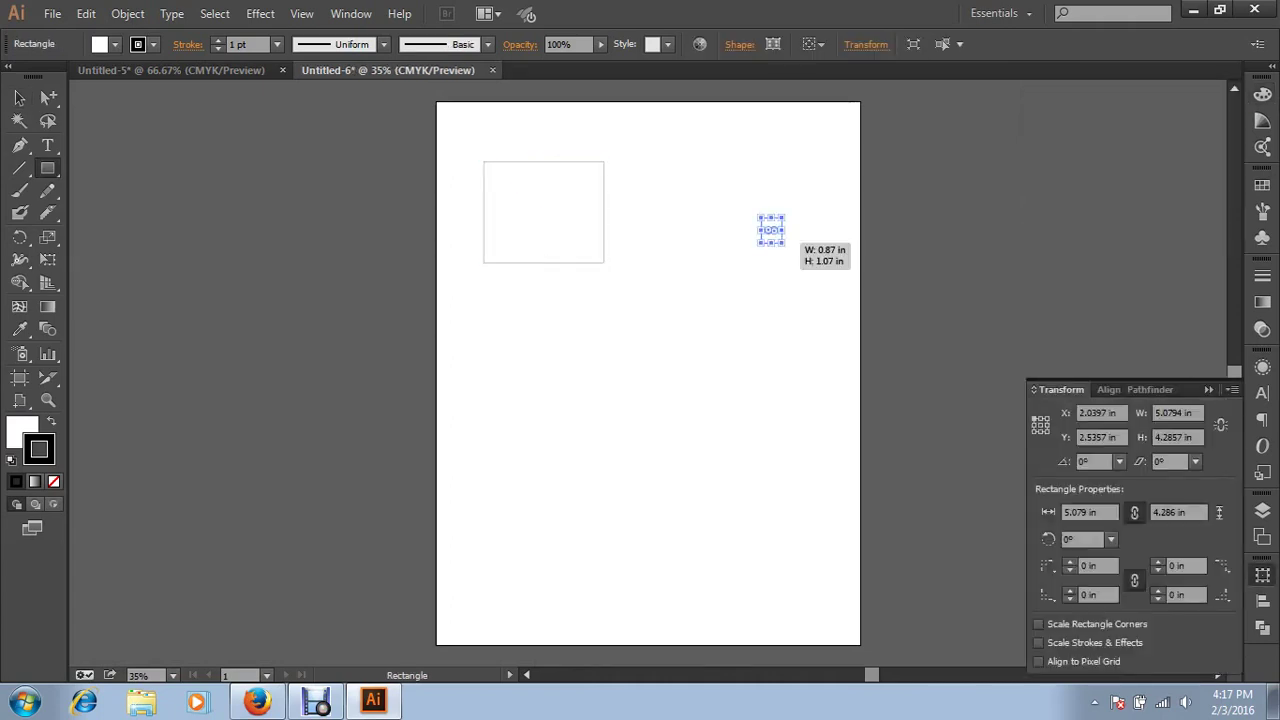
left_click_drag(709, 508, 785, 559)
key("v")
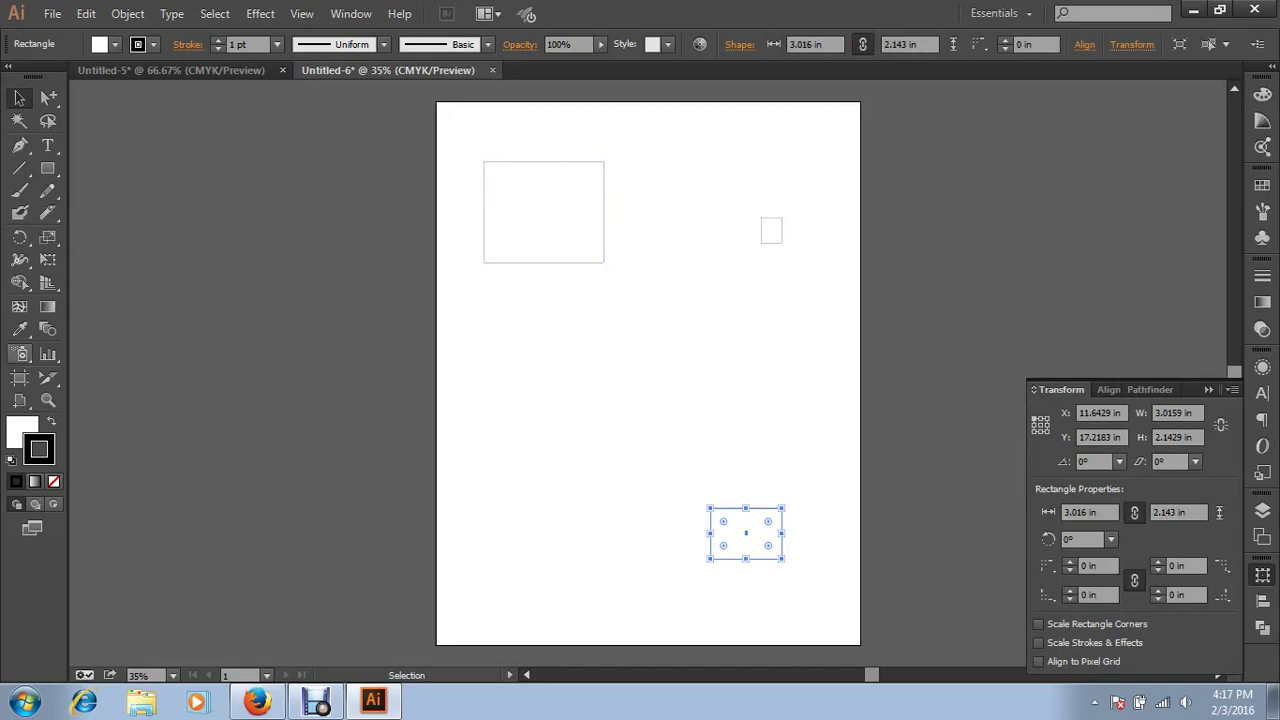
Reposition the print tiling page area onto the artboard
left_click(19, 400)
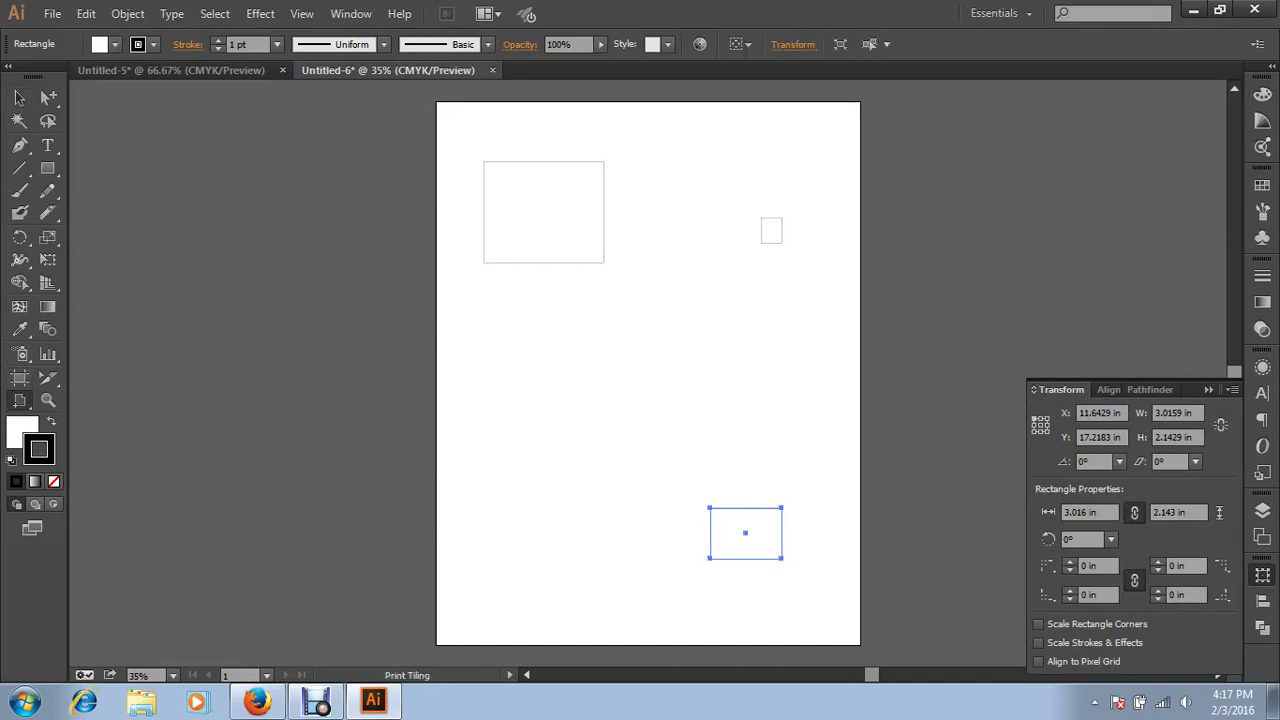
left_click(610, 333)
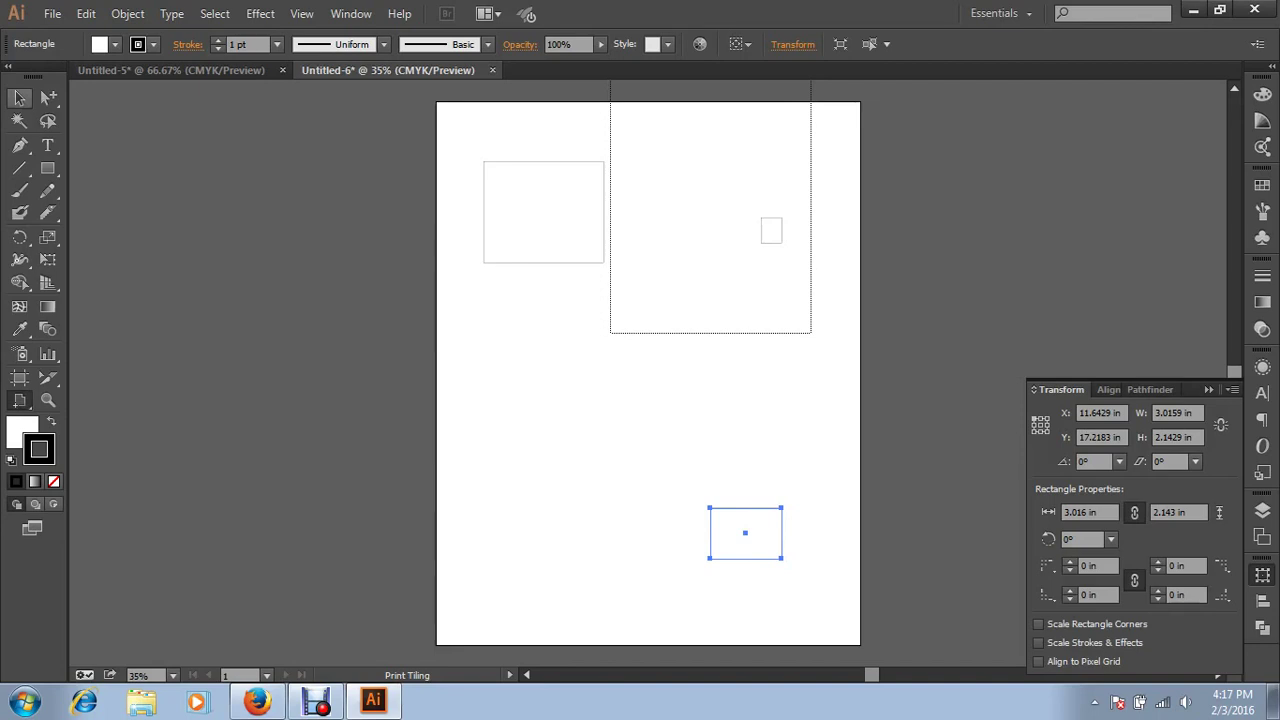
left_click(19, 97)
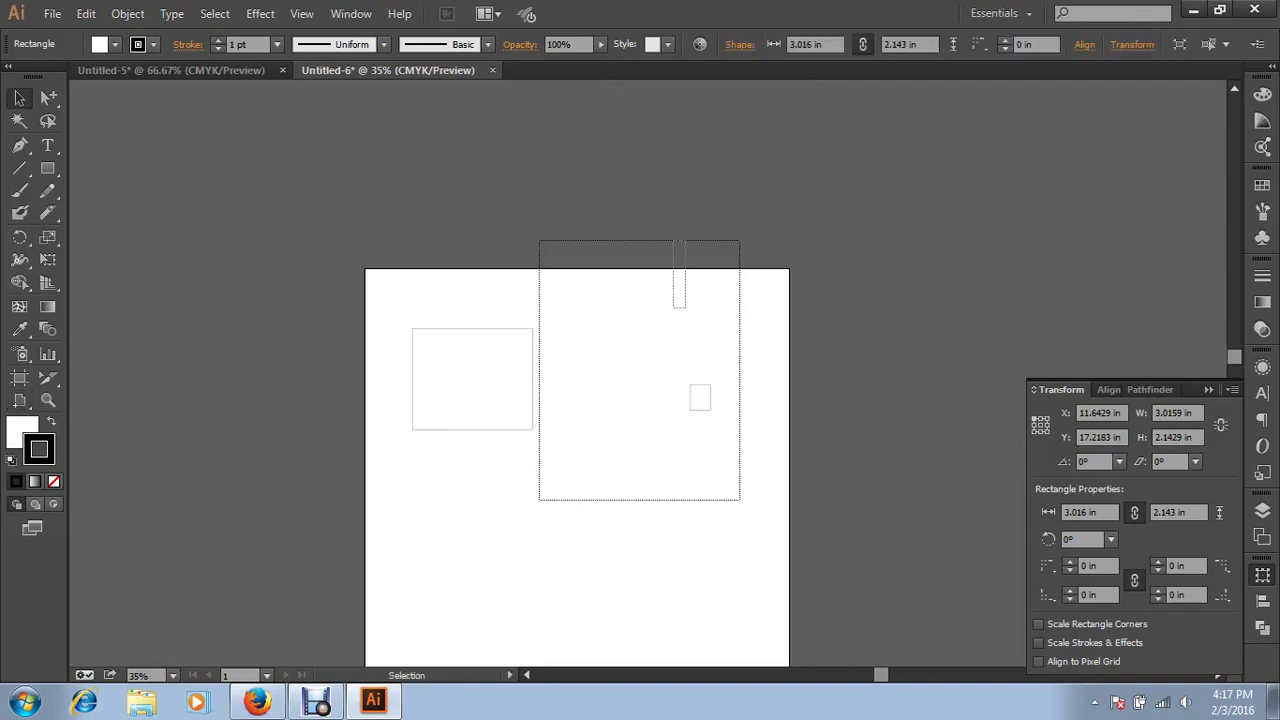
left_click(679, 304)
left_click(19, 400)
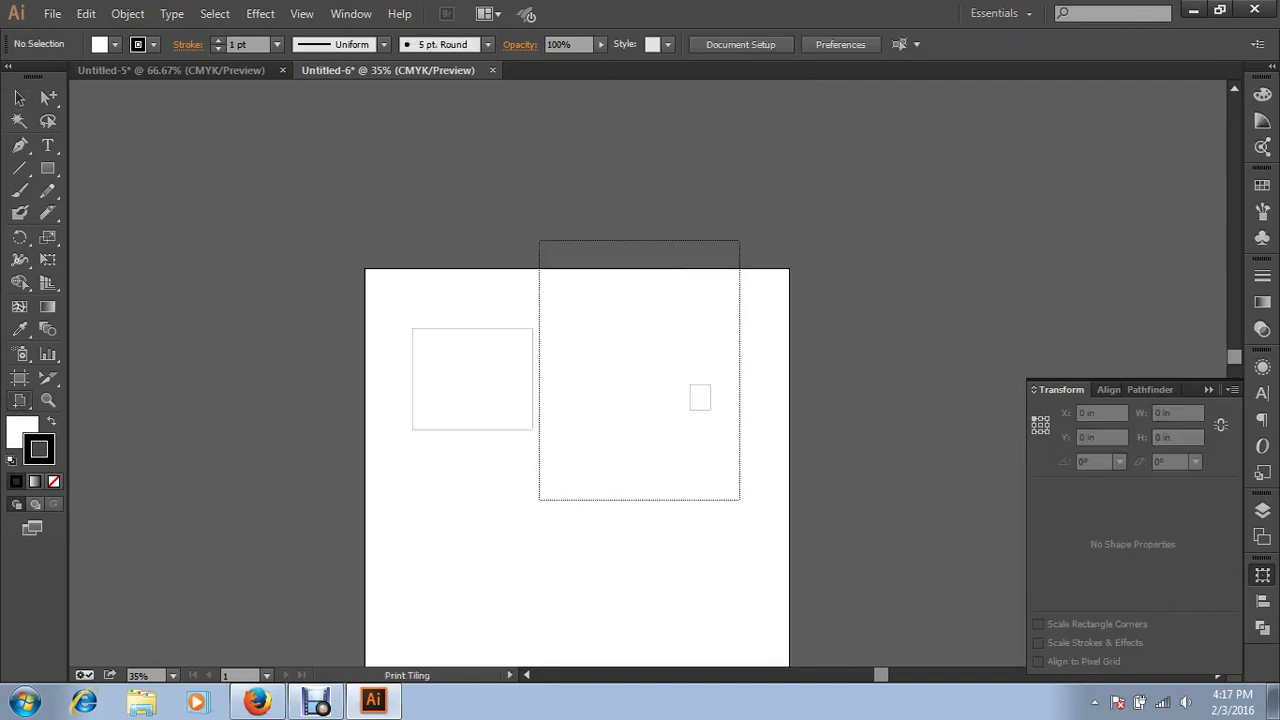
left_click_drag(580, 450, 614, 278)
mouse_move(573, 327)
left_mouse_down()
mouse_move(550, 474)
mouse_move(507, 484)
mouse_move(484, 440)
left_mouse_up()
left_click(19, 97)
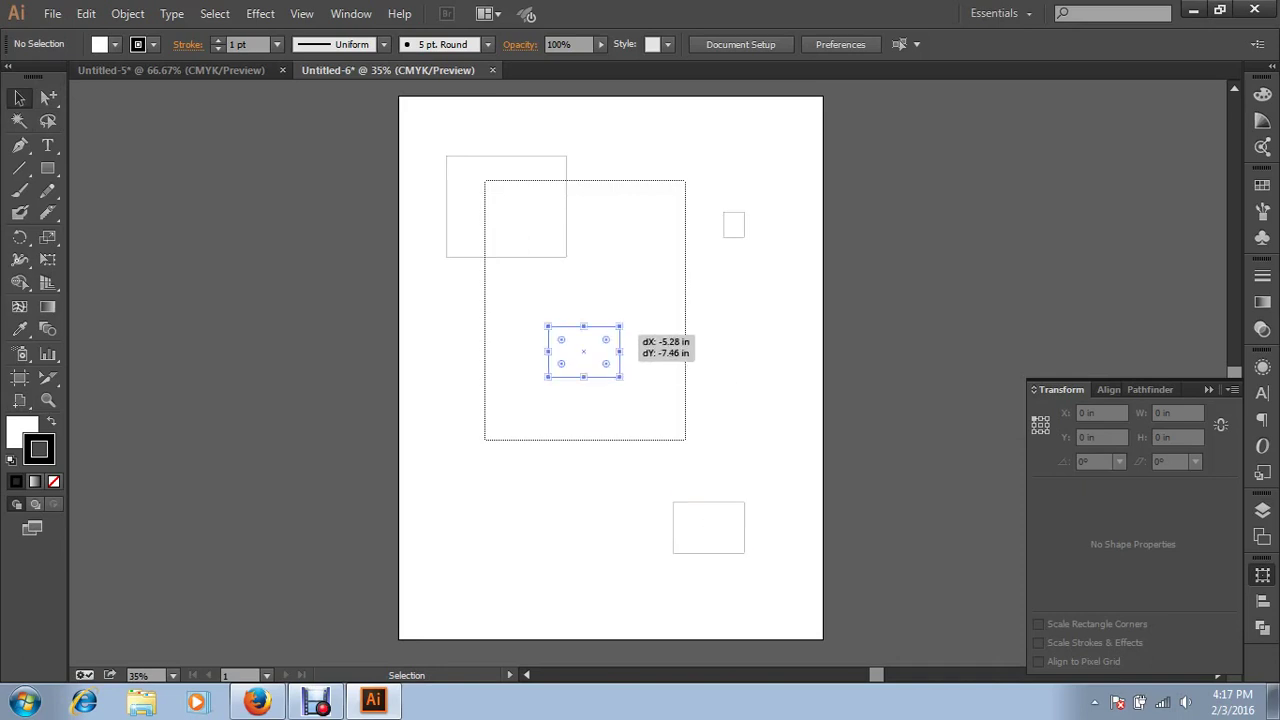
Move the three rectangles into the tiled area, deselect, and zoom in on them
left_click_drag(743, 507, 618, 330)
left_click_drag(505, 206, 610, 236)
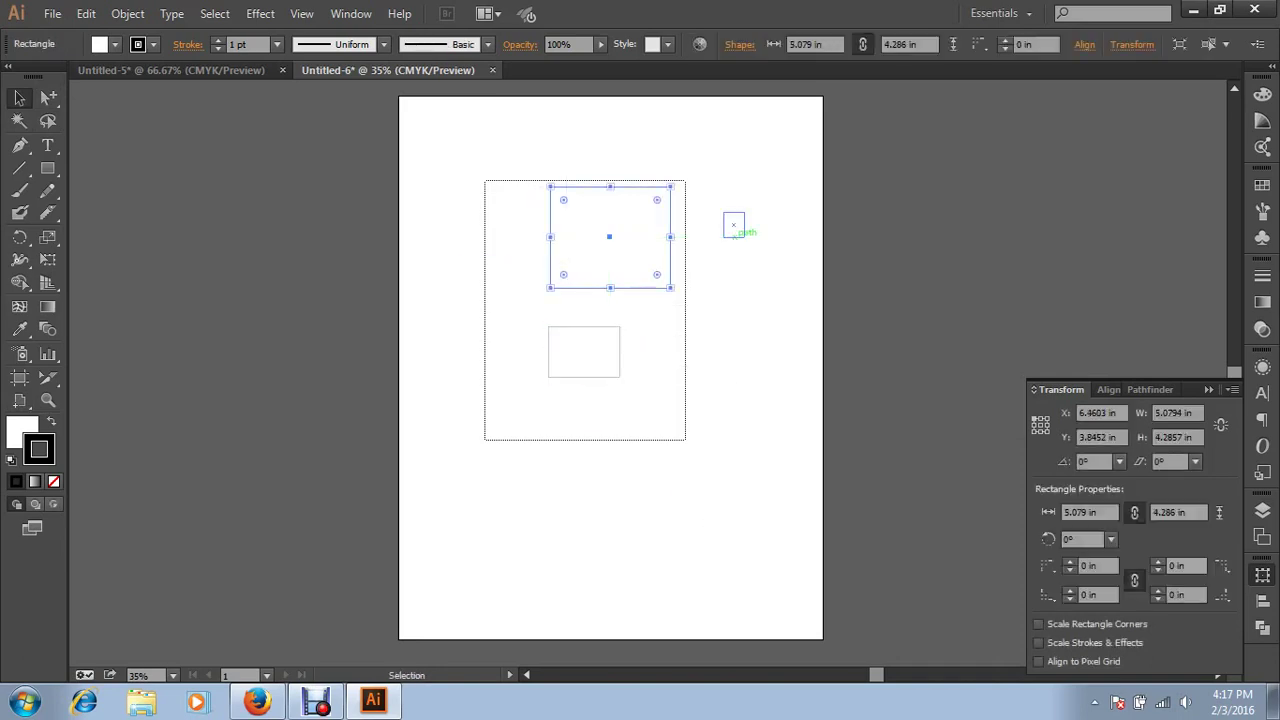
left_click_drag(737, 229, 519, 288)
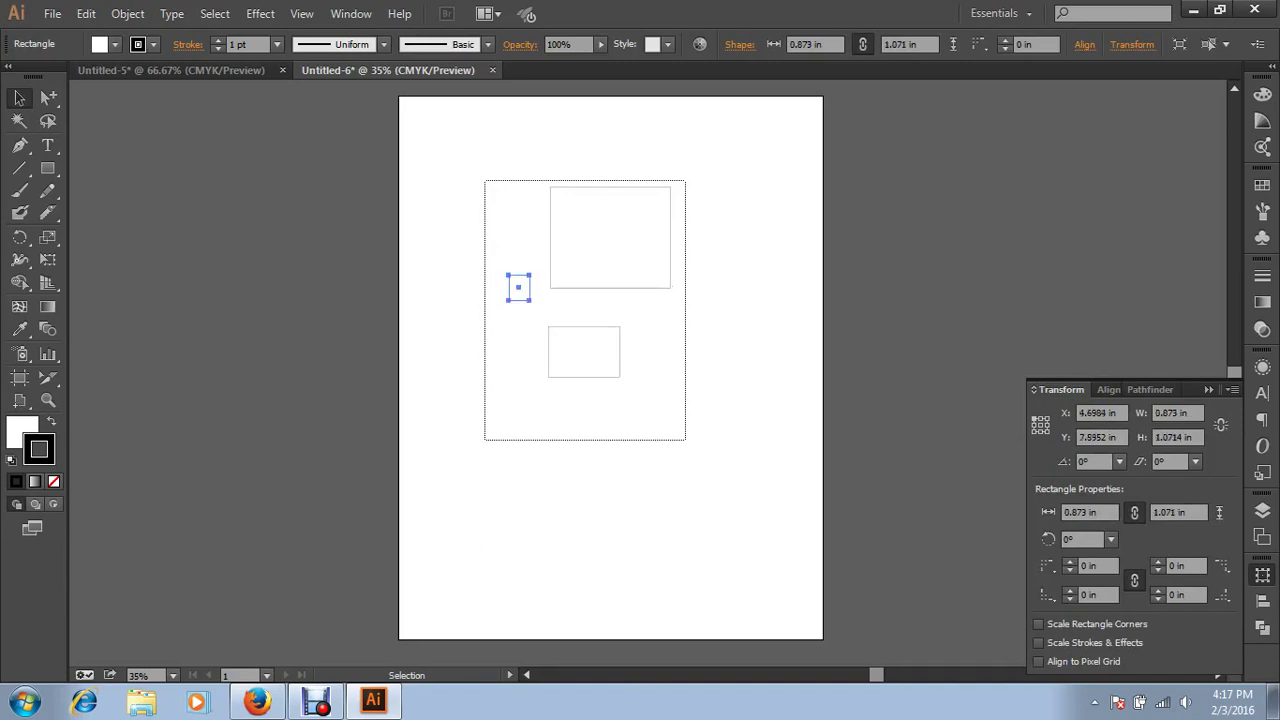
key("ctrl+shift+a")
key("ctrl+equal")
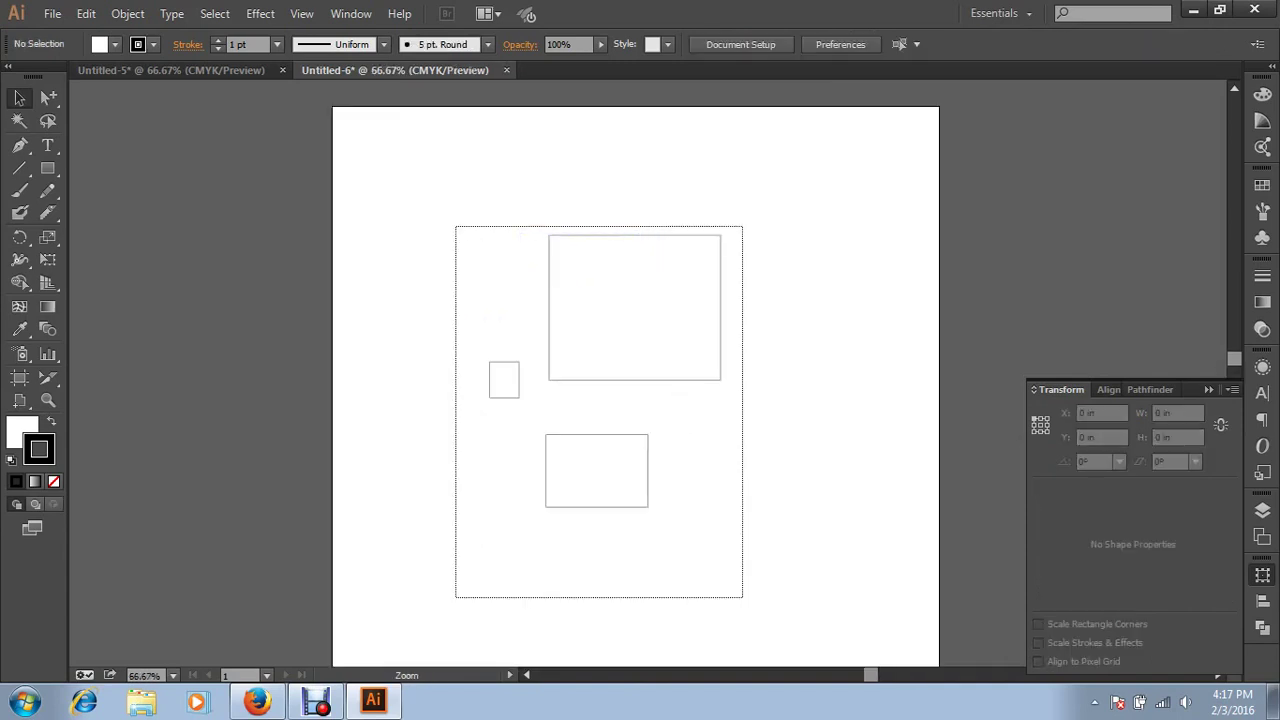
key("ctrl+equal")
left_click_drag(609, 237, 589, 107)
left_click_drag(600, 400, 626, 364)
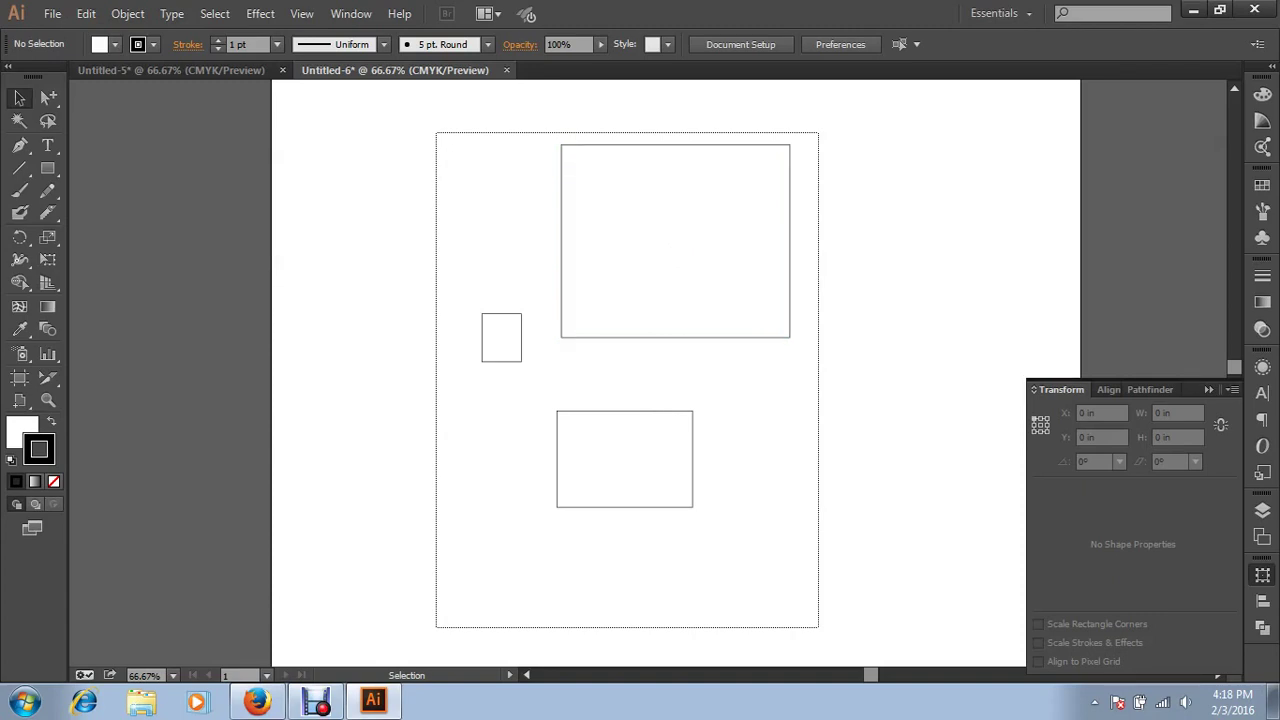
key("ctrl+z")
key("ctrl+z")
left_click(301, 13)
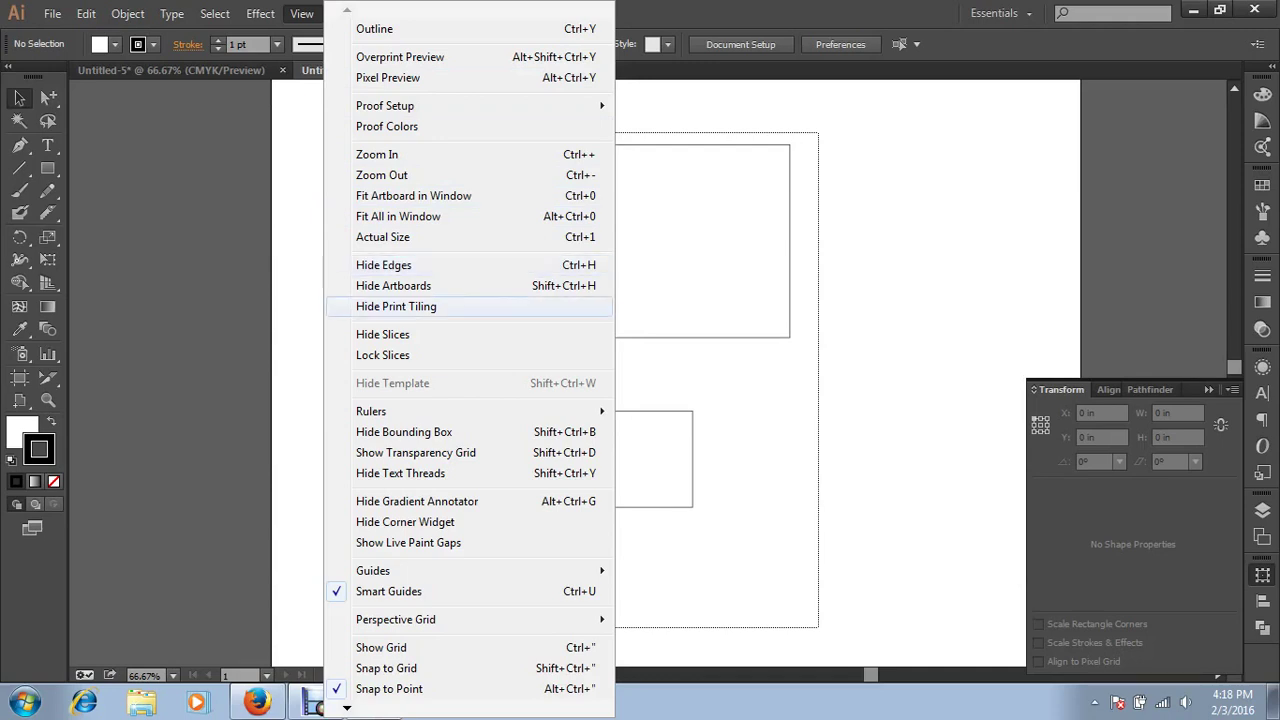
left_click(396, 306)
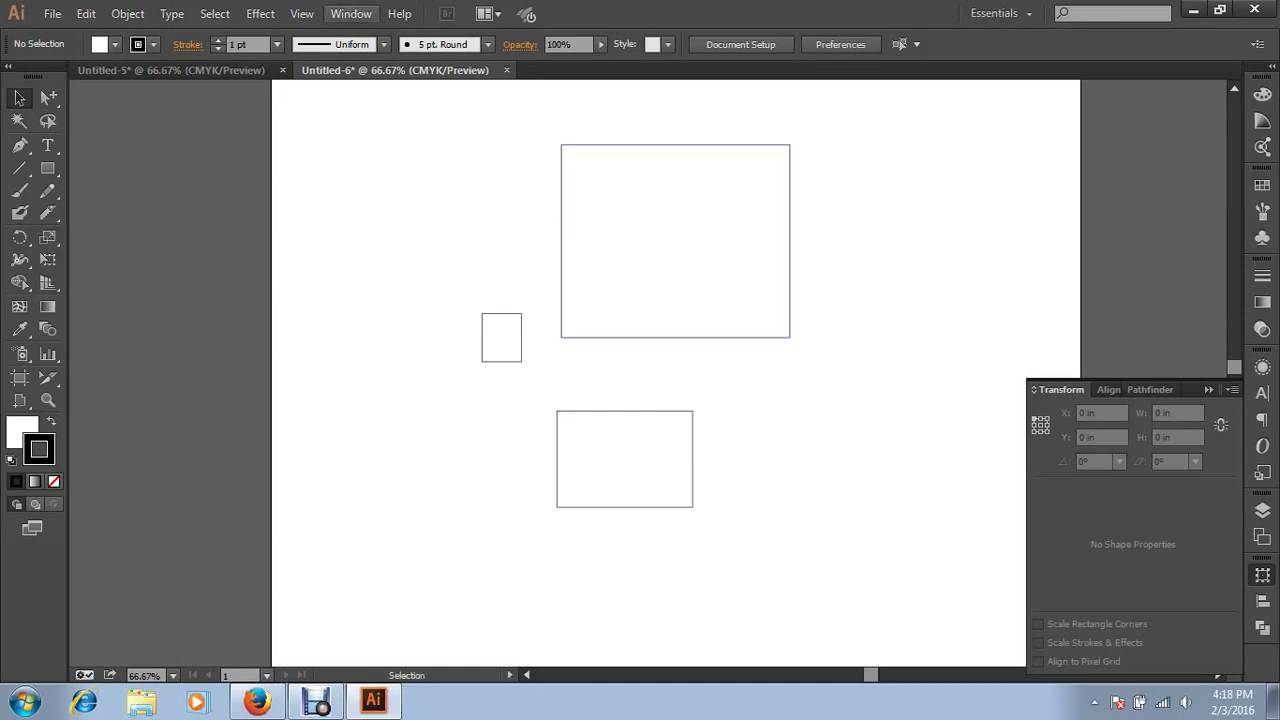
left_click(301, 13)
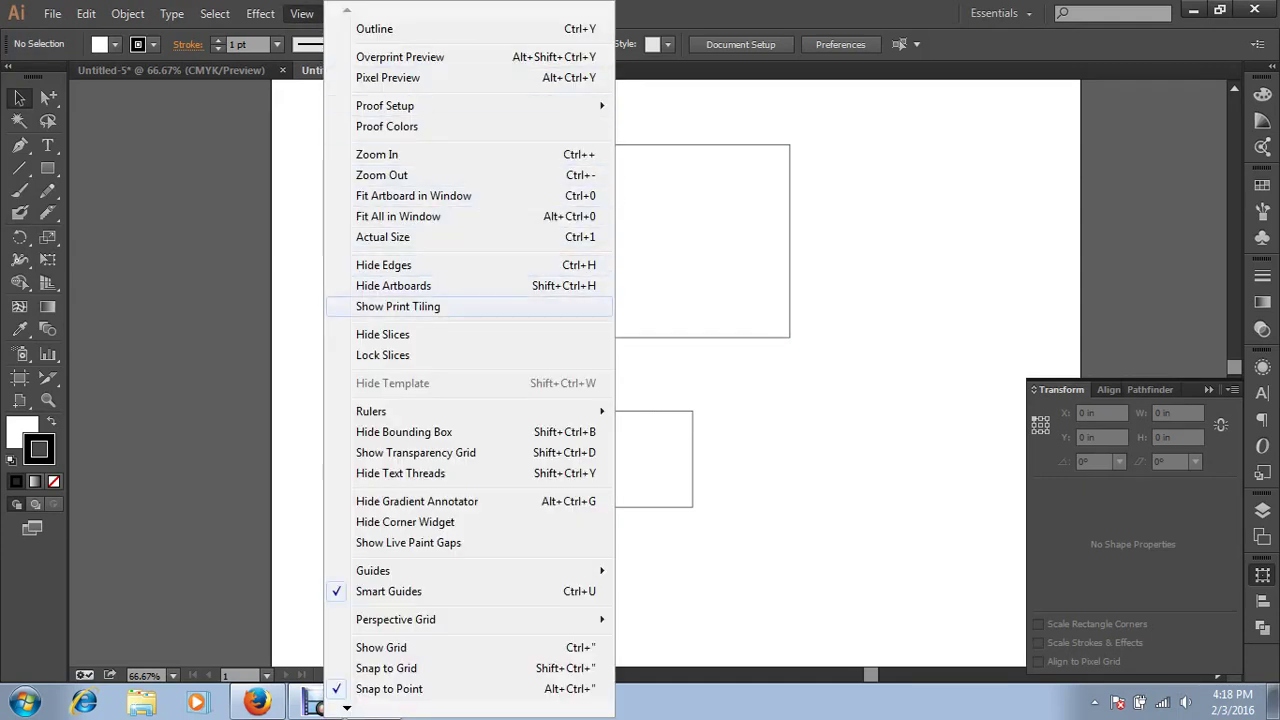
left_click(398, 306)
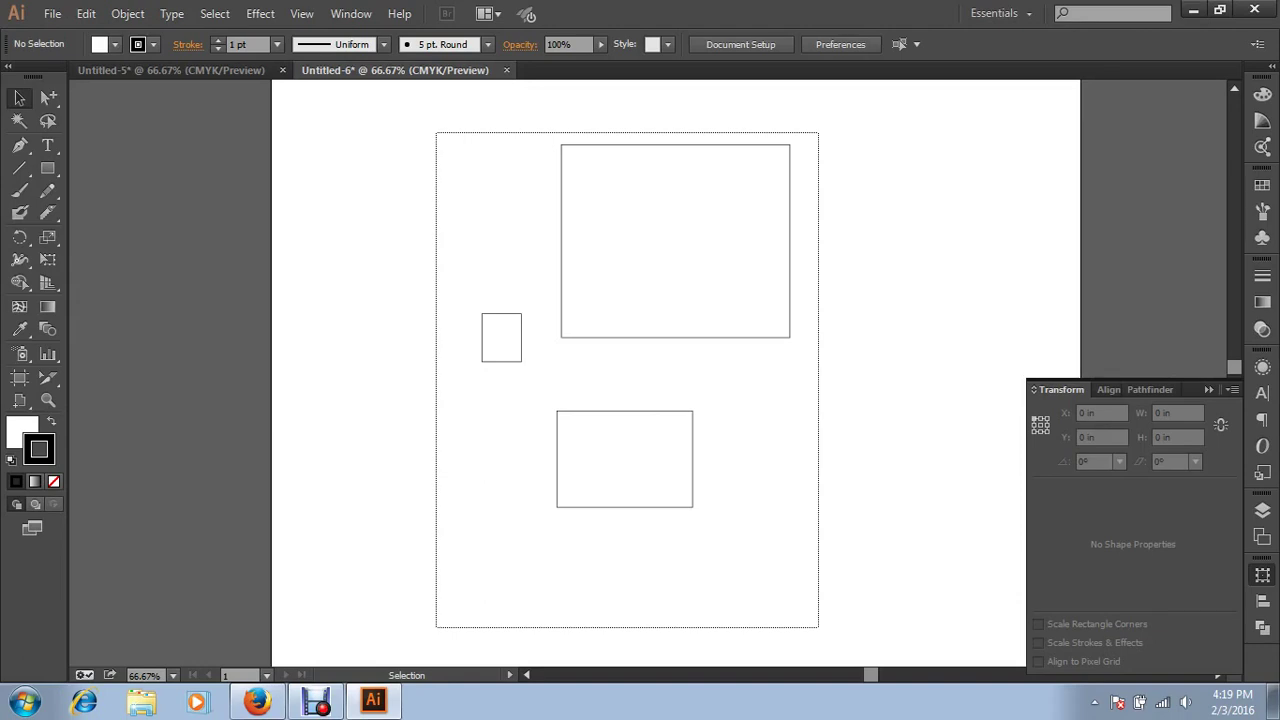
Zoom out, then marquee-zoom onto the top-right rectangle and closely onto its corner
key("ctrl+minus")
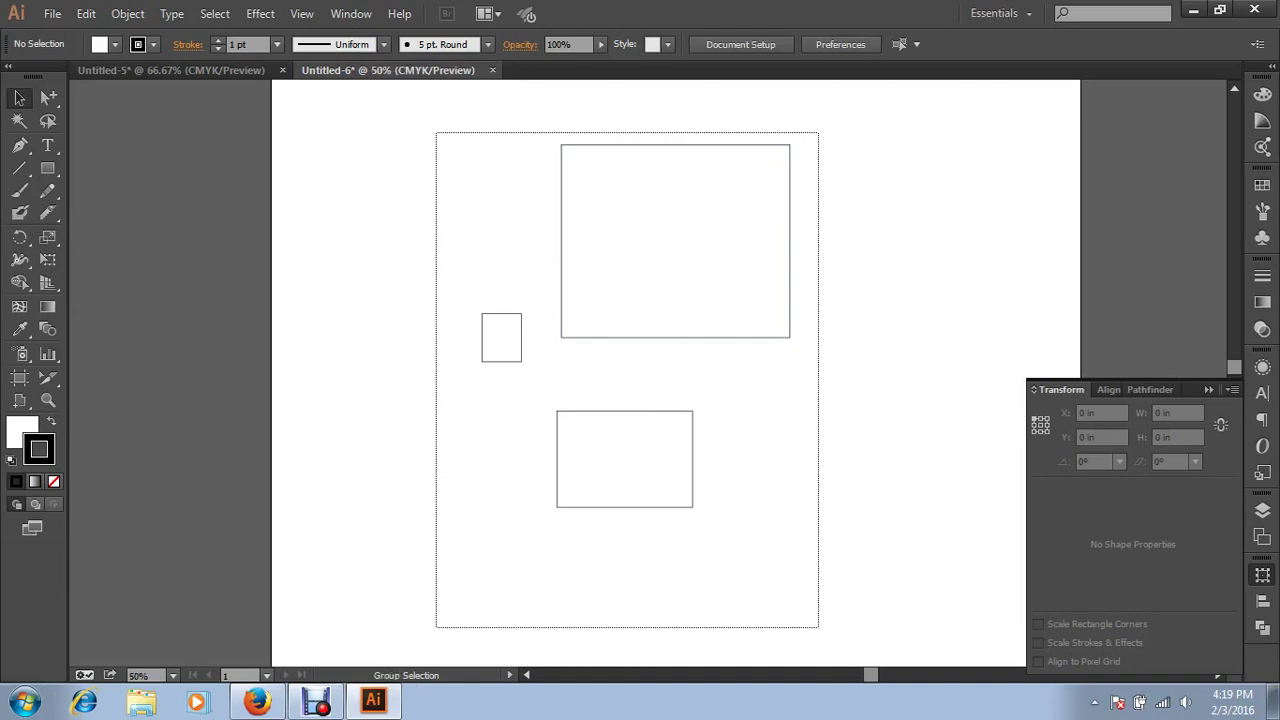
key("ctrl+minus")
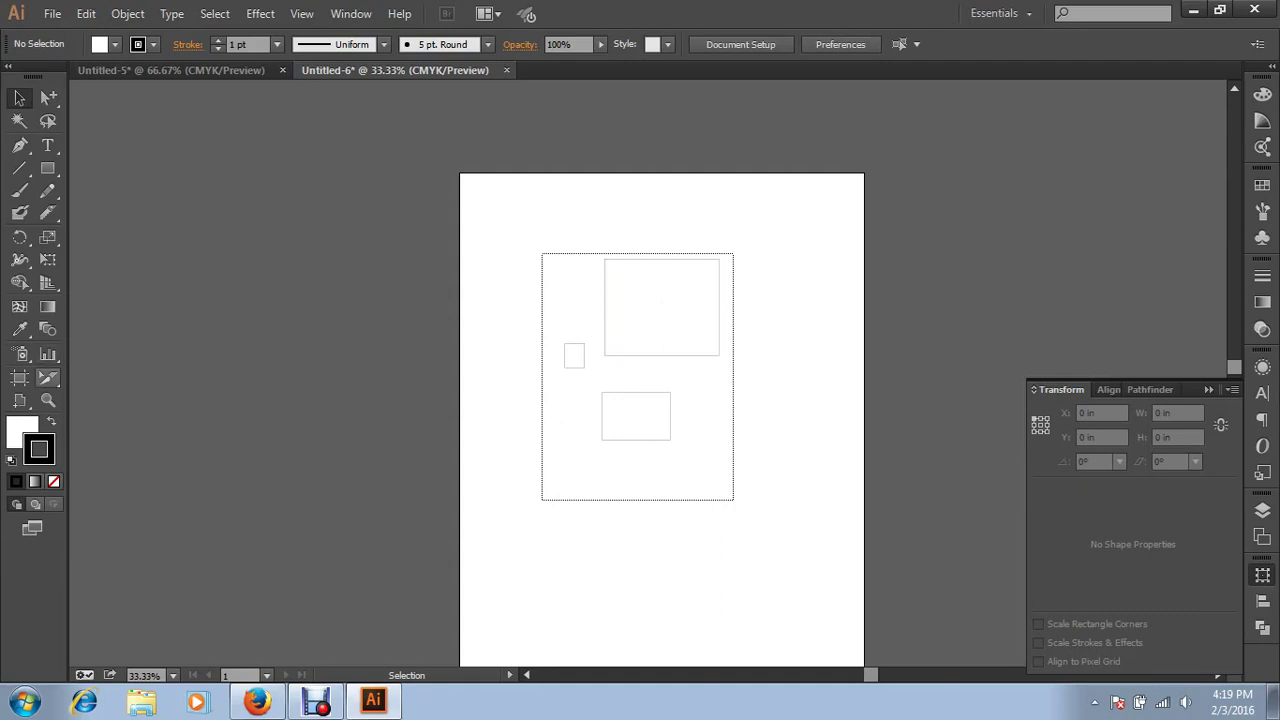
left_click(47, 400)
left_click_drag(500, 244, 780, 406)
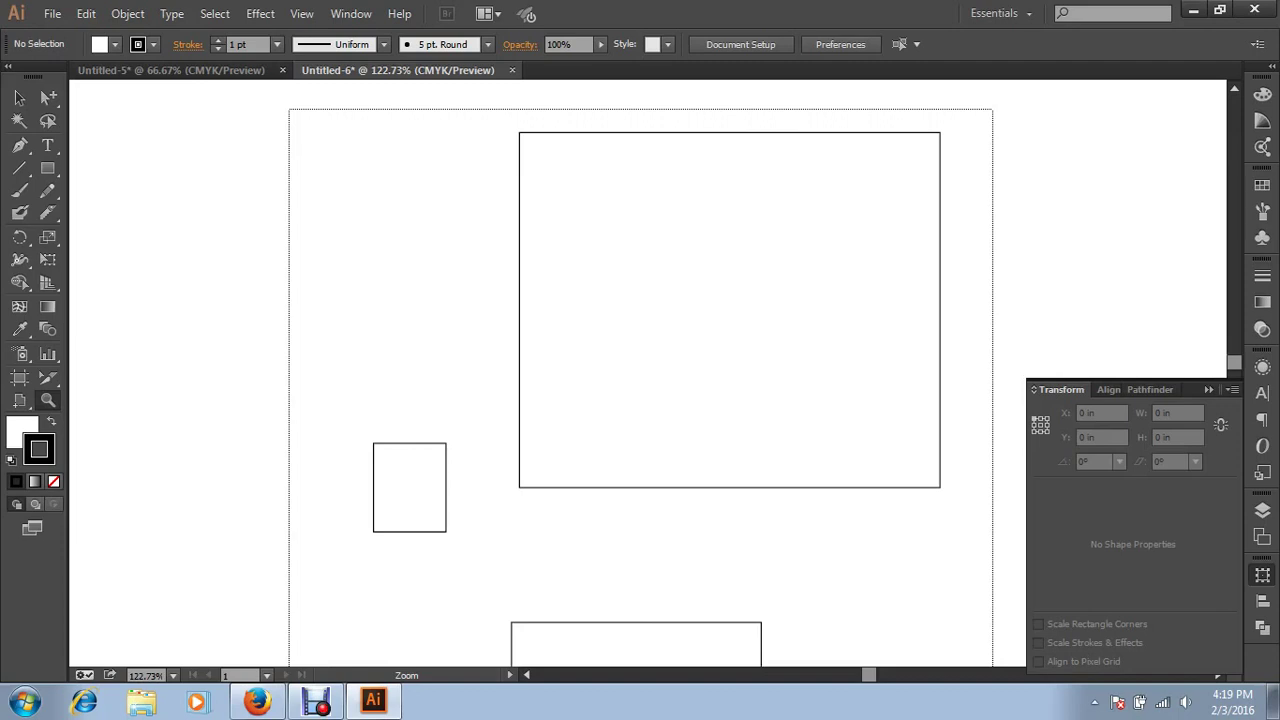
left_click_drag(499, 120, 564, 161)
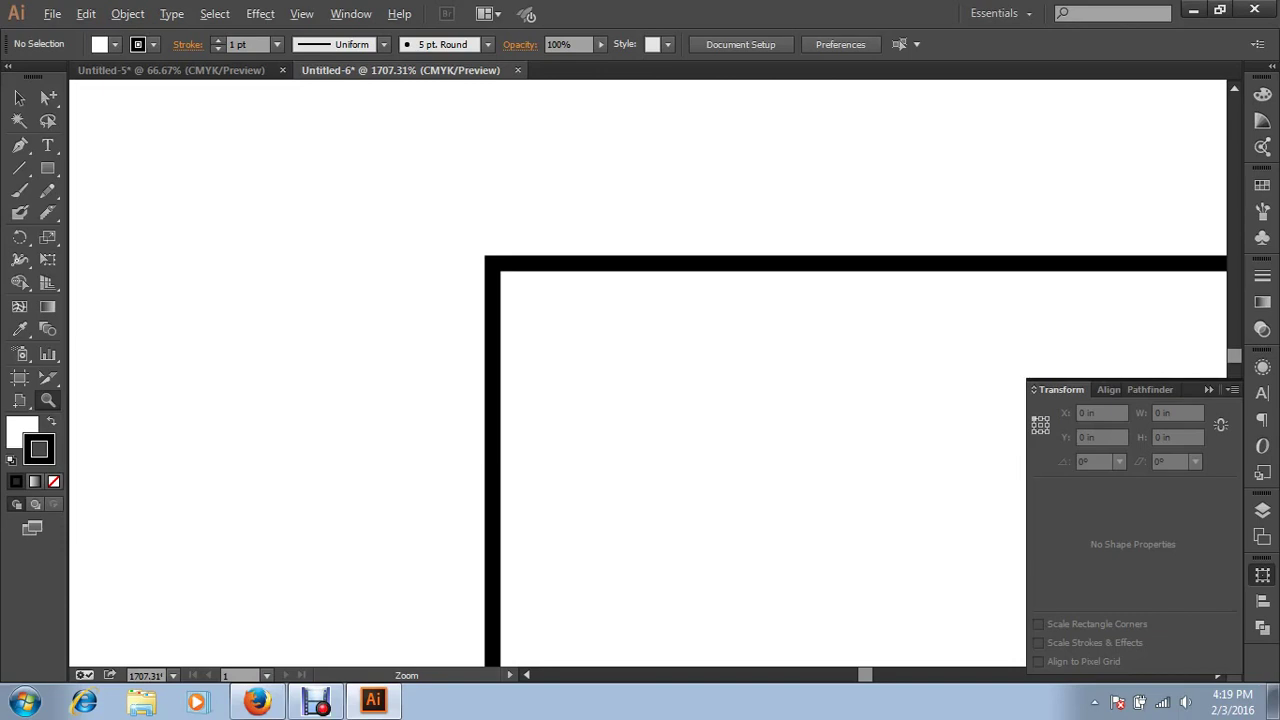
Zoom back out until all rectangles fit, then switch to the Selection tool (V)
key("ctrl+minus")
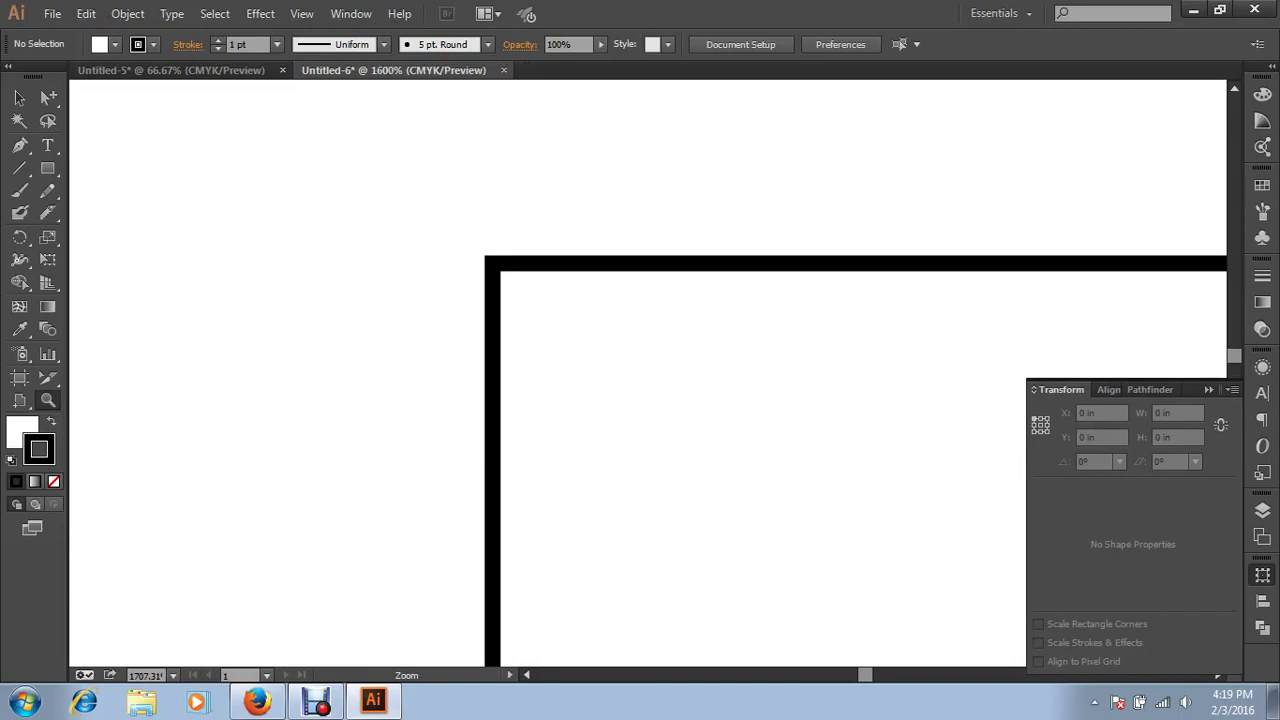
key("ctrl+minus")
key("ctrl+minus")
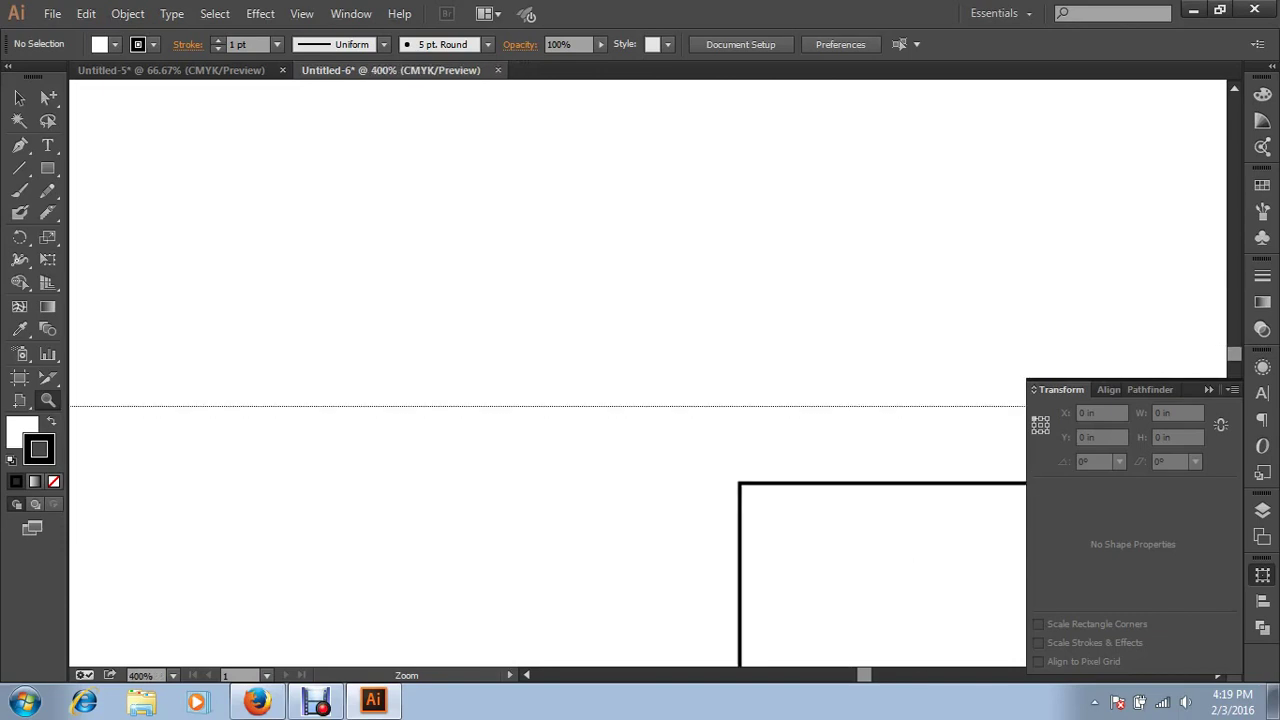
key("ctrl+minus")
key("ctrl+minus")
key("ctrl+minus")
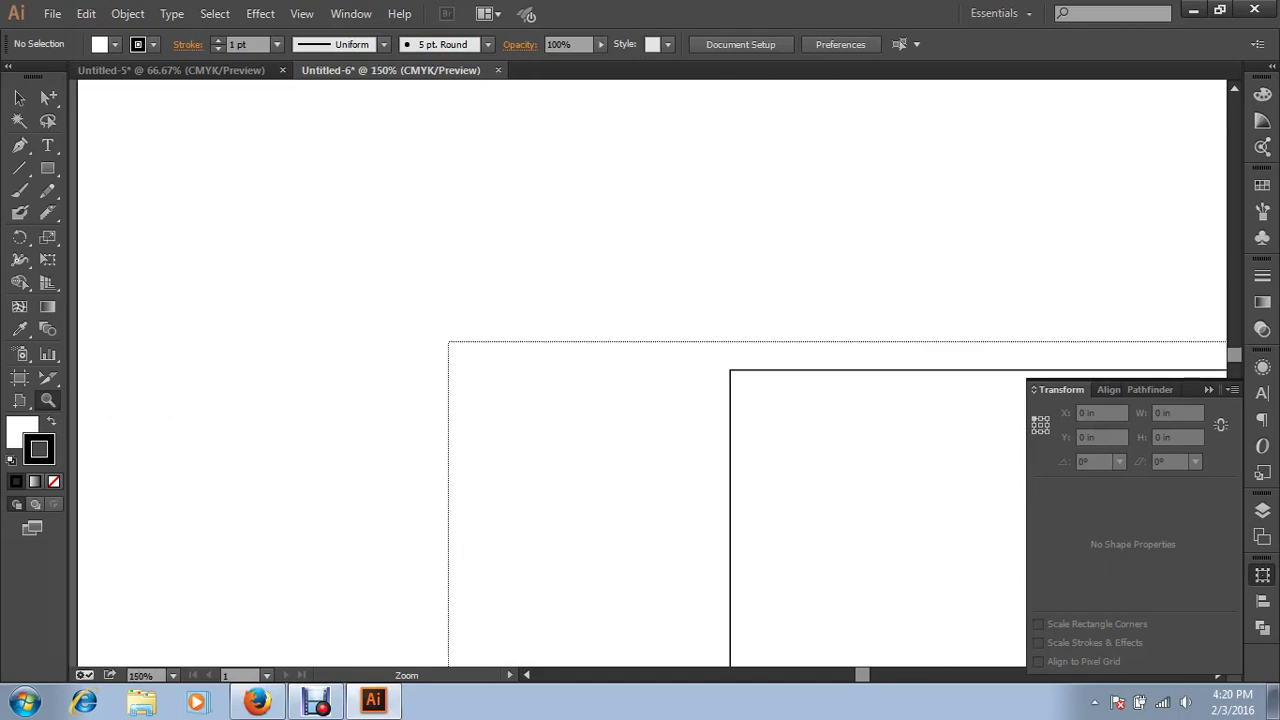
key("ctrl+minus")
key("ctrl+minus")
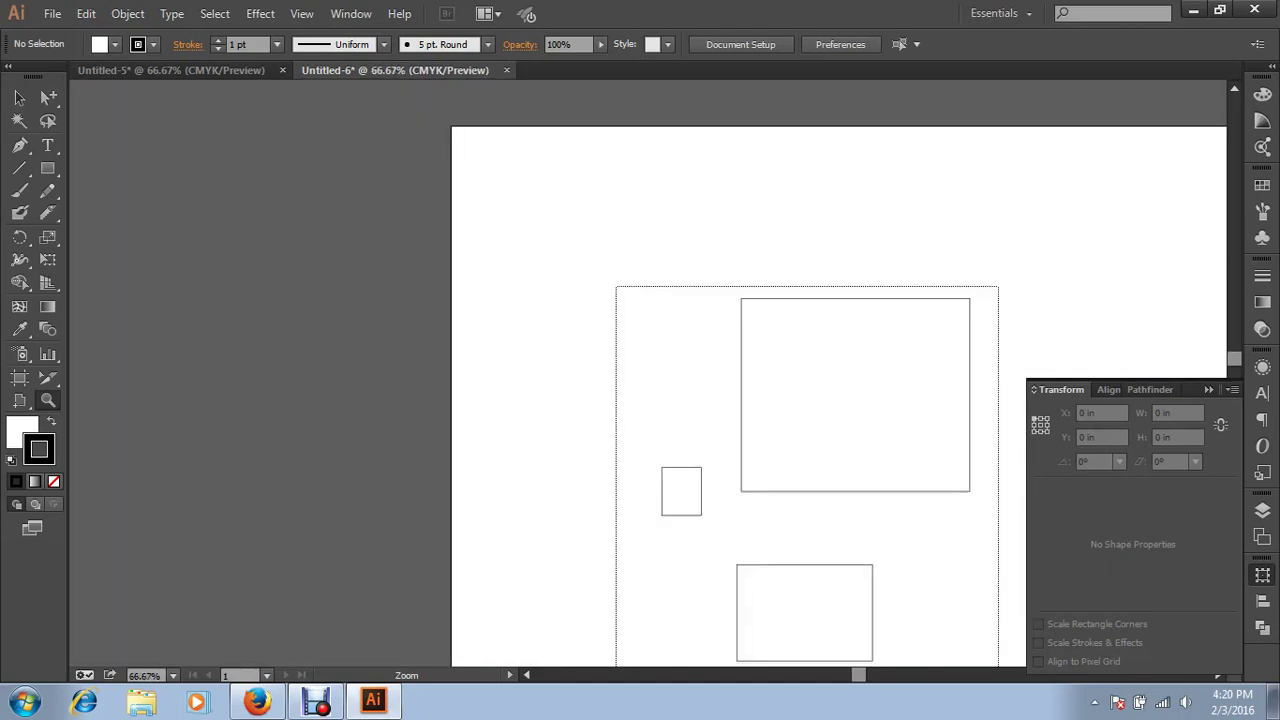
key("ctrl+minus")
key("ctrl+minus")
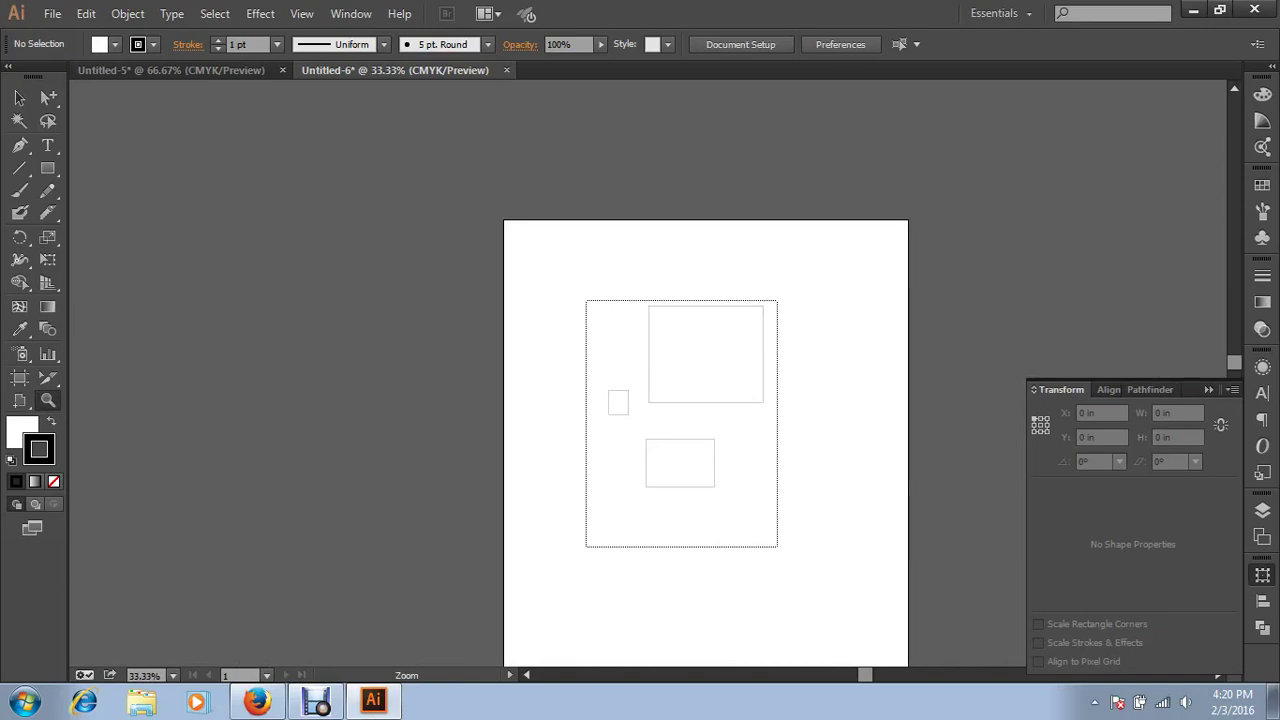
key("ctrl")
key("v")
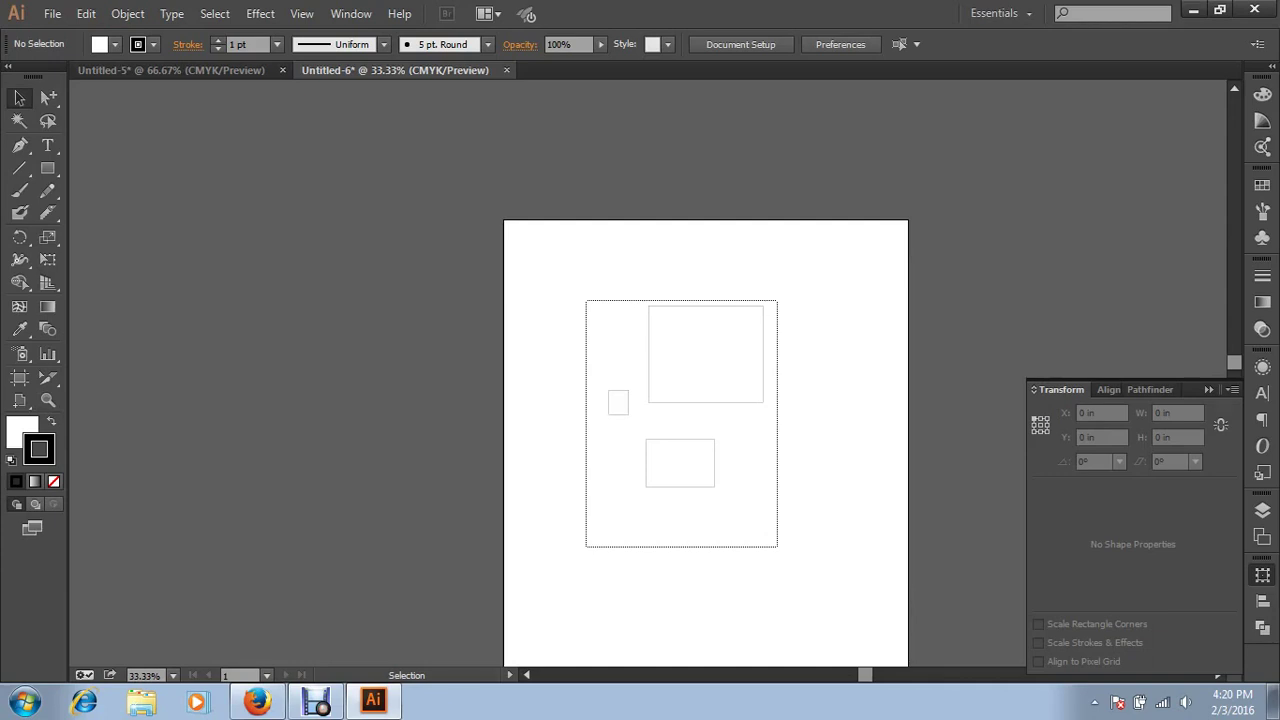
Marquee-zoom closely onto the small rectangle
key("ctrl+space")
left_click_drag(558, 356, 710, 478)
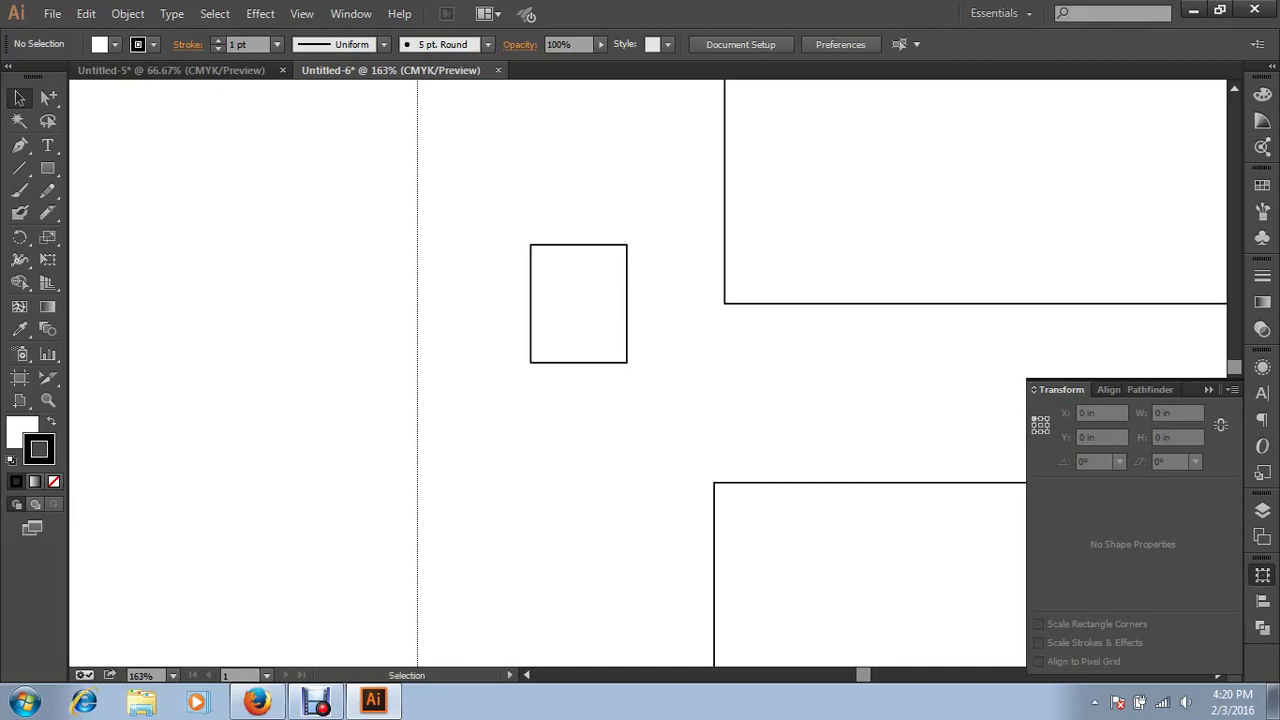
left_click_drag(438, 191, 785, 465)
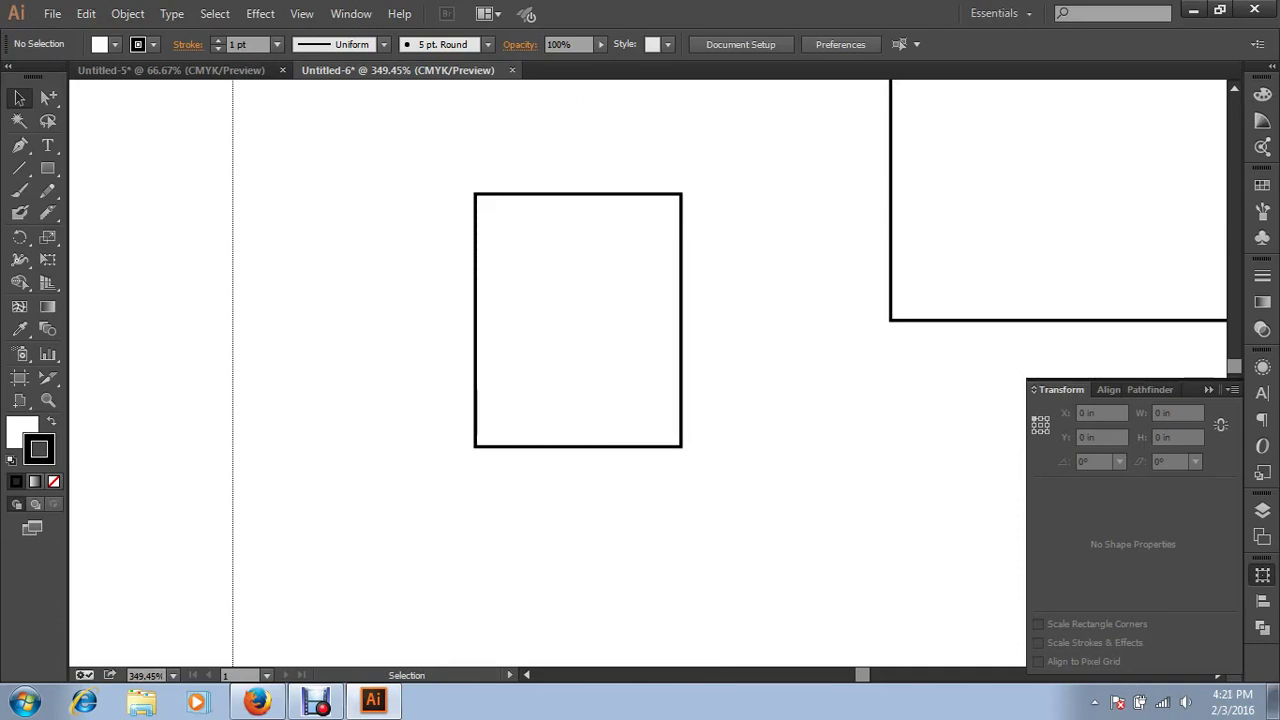
Fit the whole artboard in the window (Ctrl+0), then view the artwork at 100% (Ctrl+1)
key("ctrl")
key("ctrl+0")
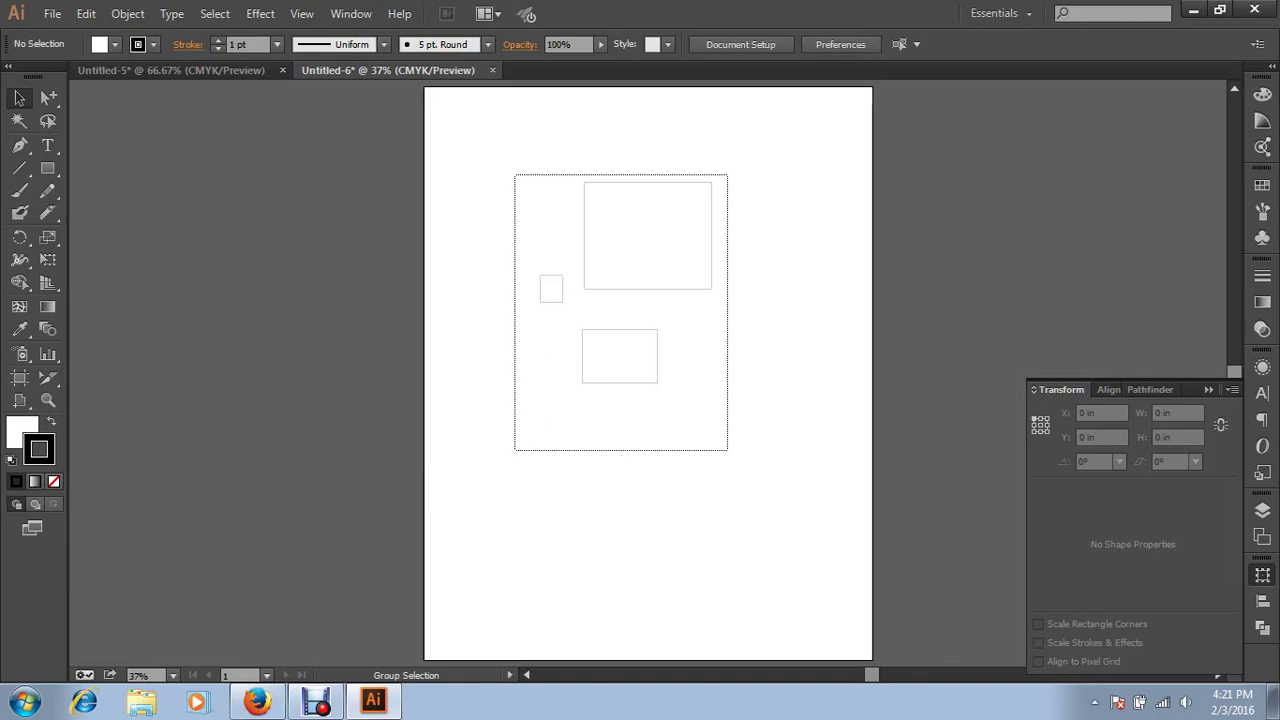
key("v")
key("ctrl")
key("ctrl")
key("ctrl+1")
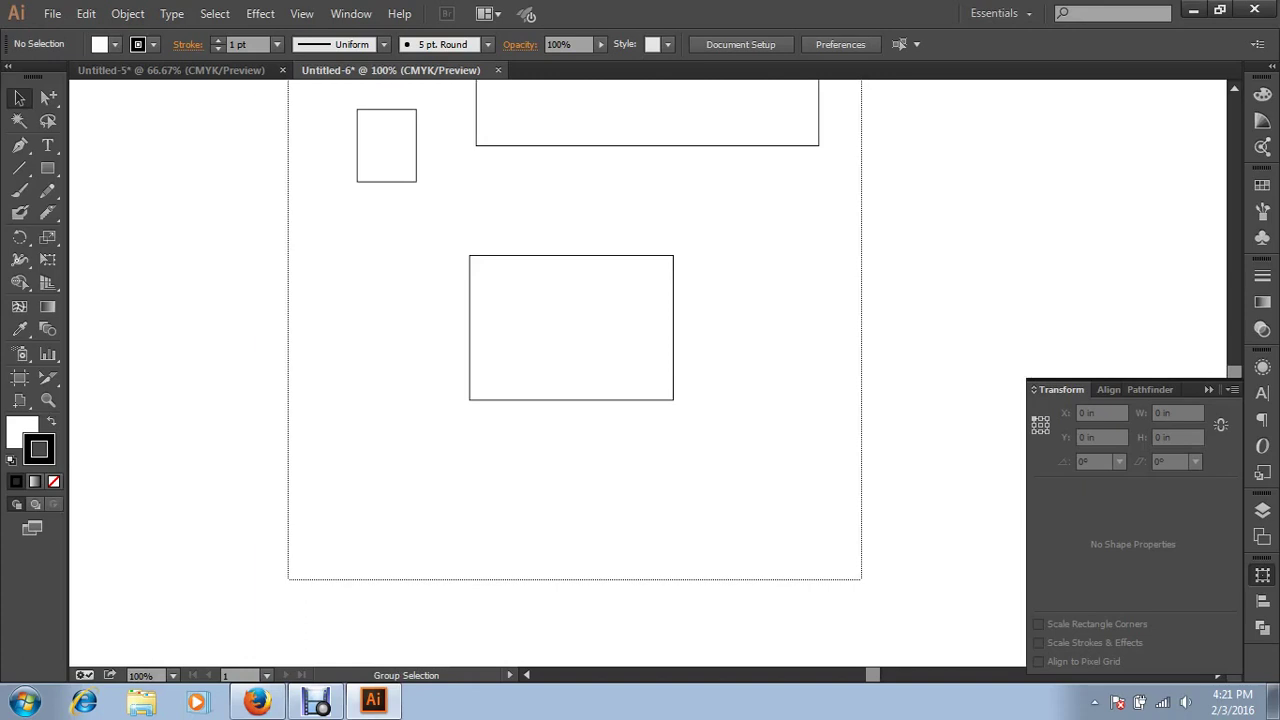
key("v")
Set the zoom dropdown to 6400%, then back to 100%
left_click(173, 675)
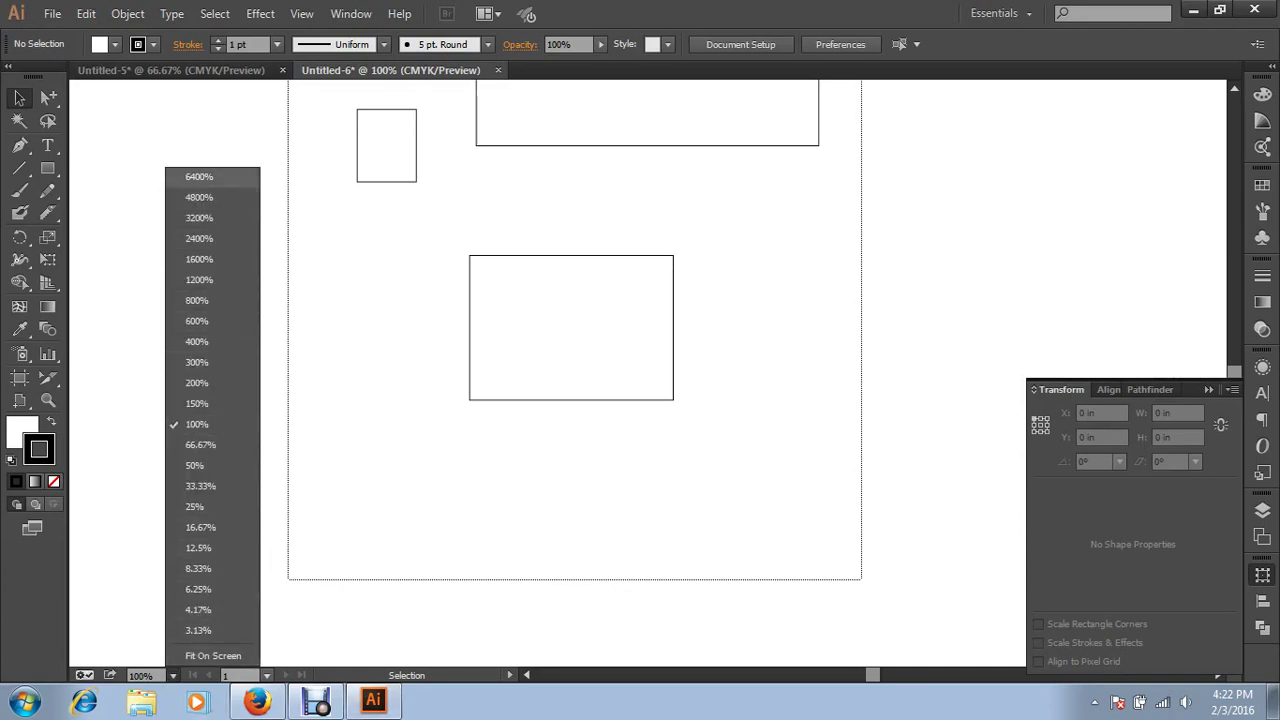
left_click(199, 176)
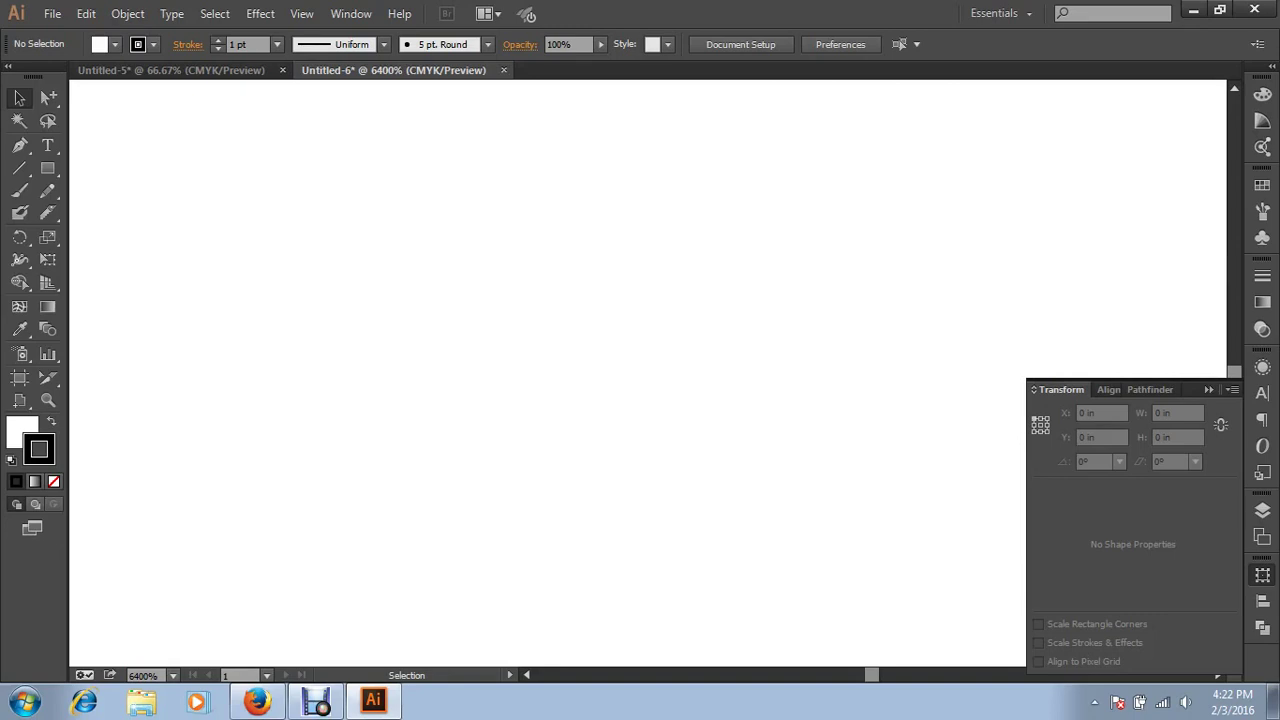
left_click(172, 675)
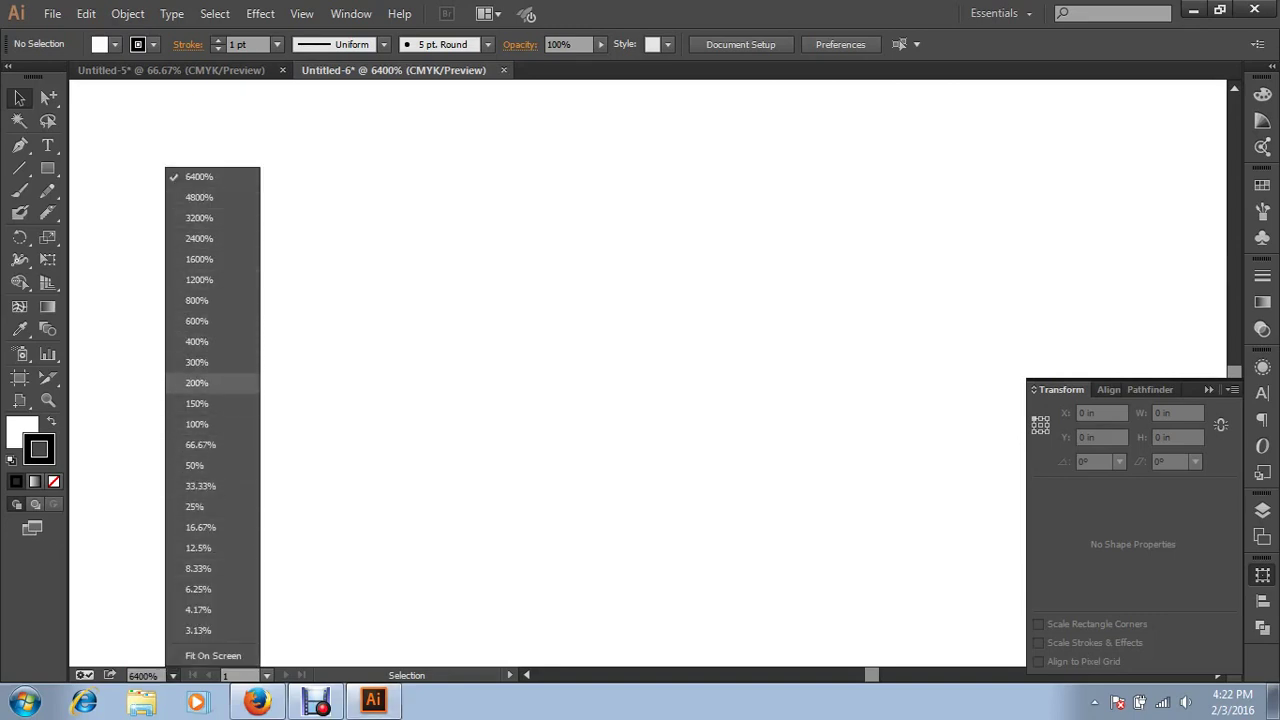
left_click(197, 424)
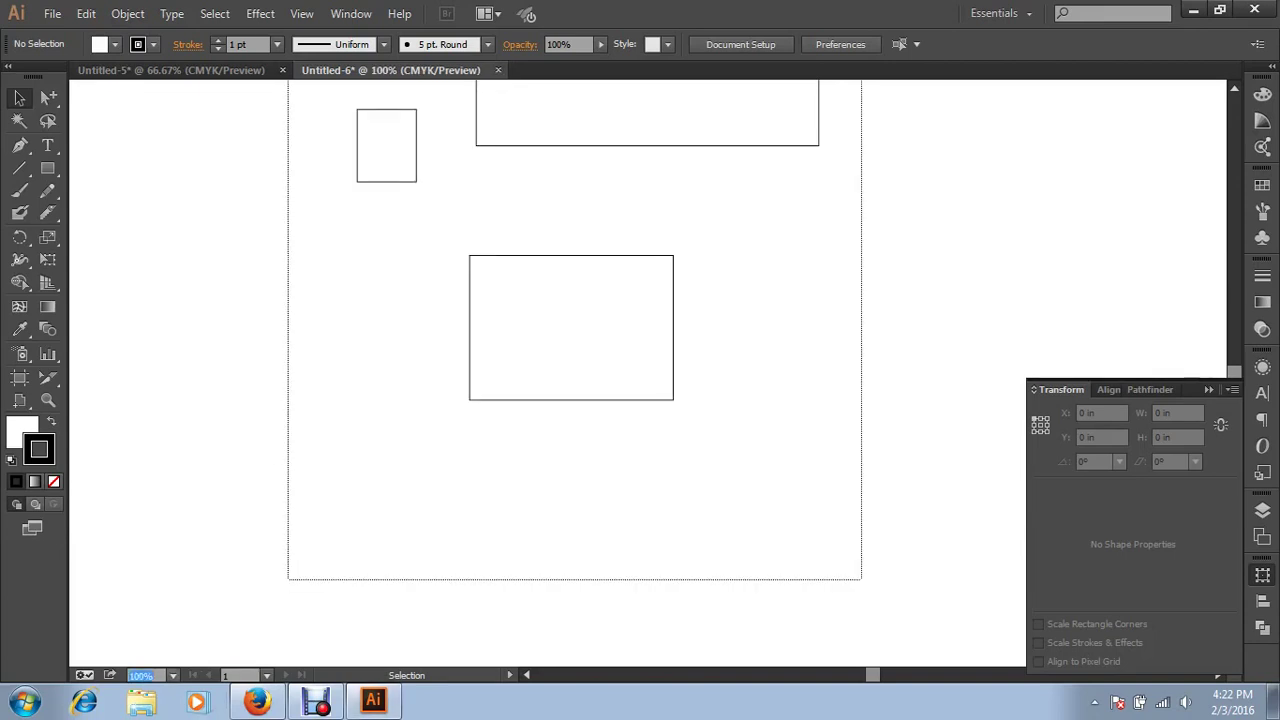
left_click(172, 675)
left_click(197, 424)
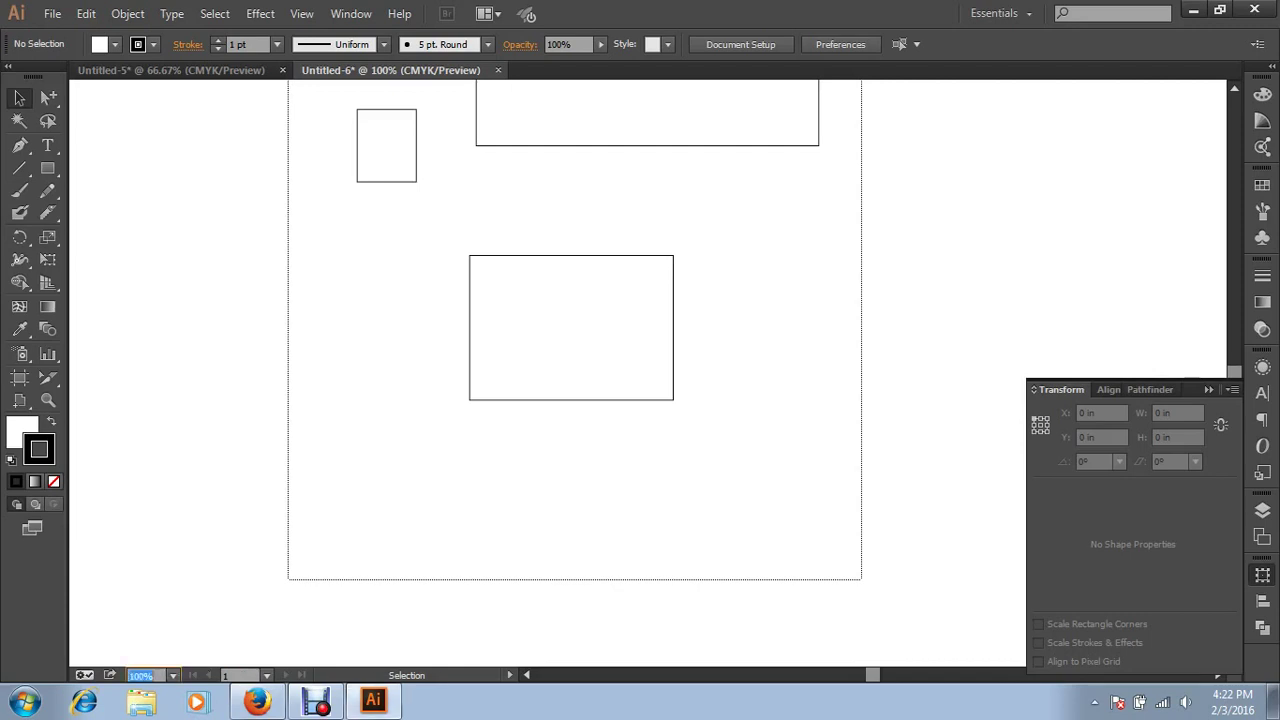
Pan the view slightly downward and set the zoom to 150%
left_click_drag(570, 330, 566, 412)
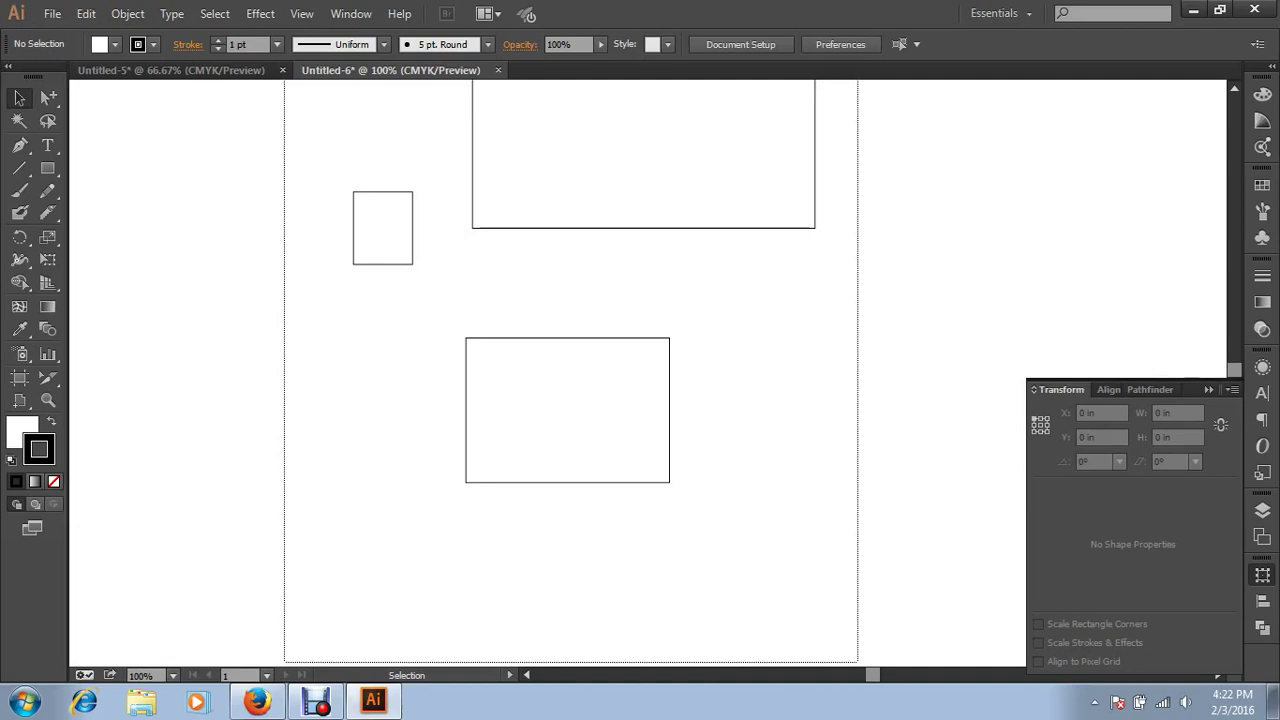
left_click(173, 675)
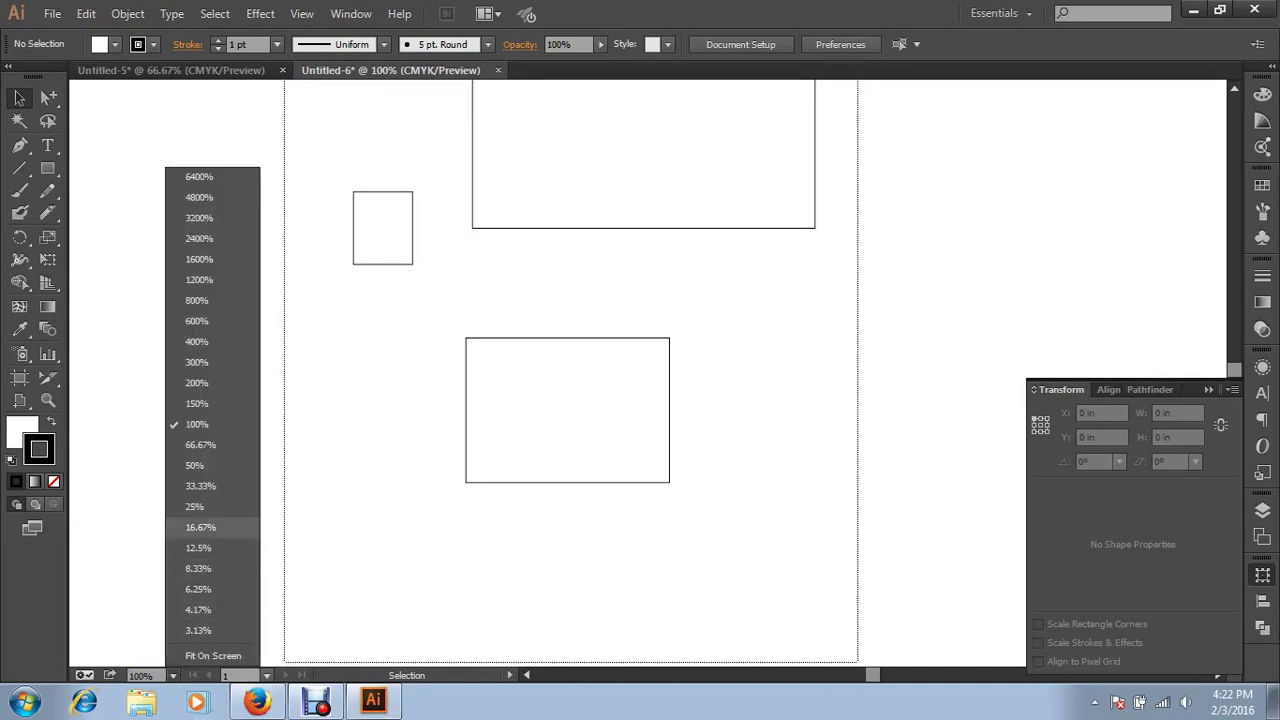
left_click(205, 406)
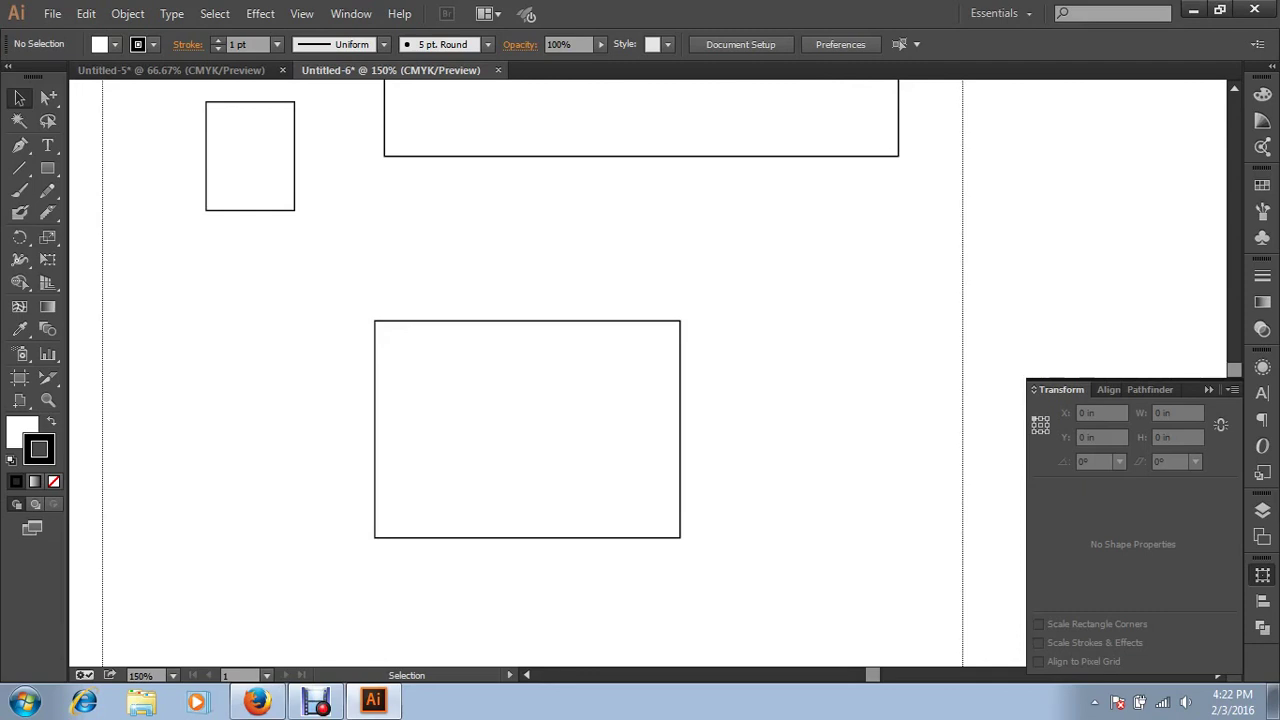
Swap the lower rectangle's fill and stroke colours with Shift+X, then reselect it
left_click(527, 429)
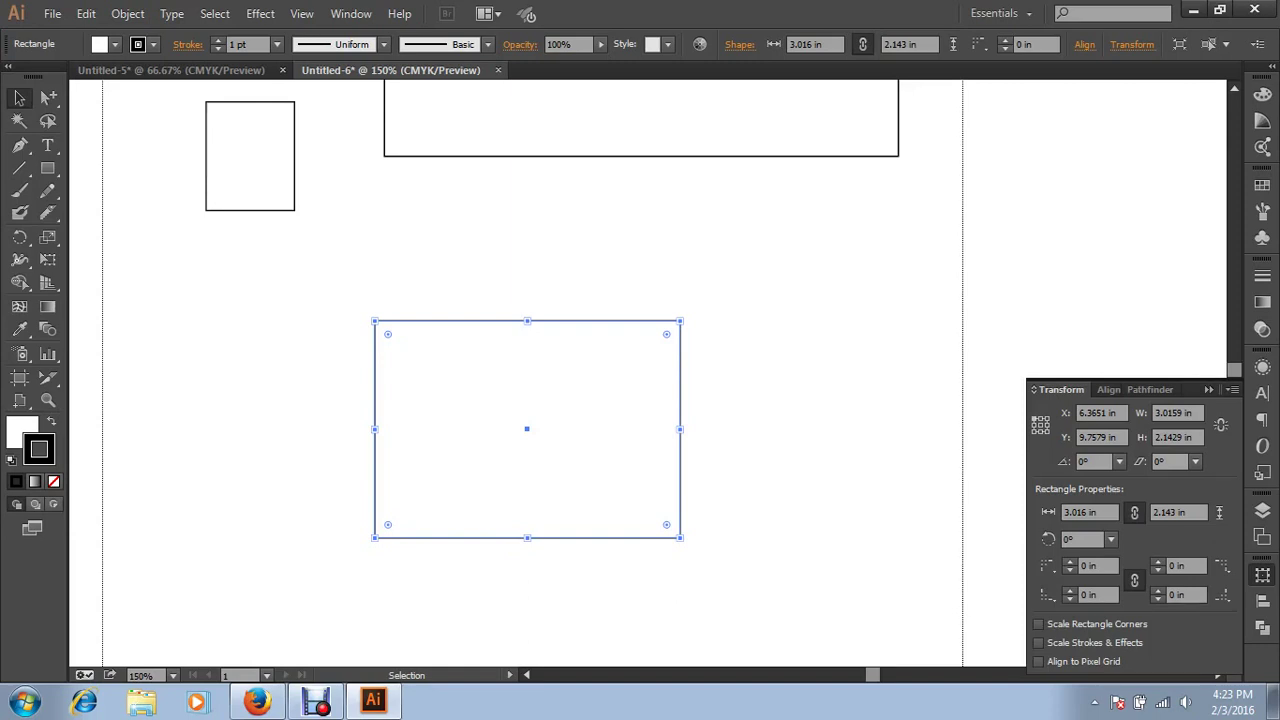
key("shift+x")
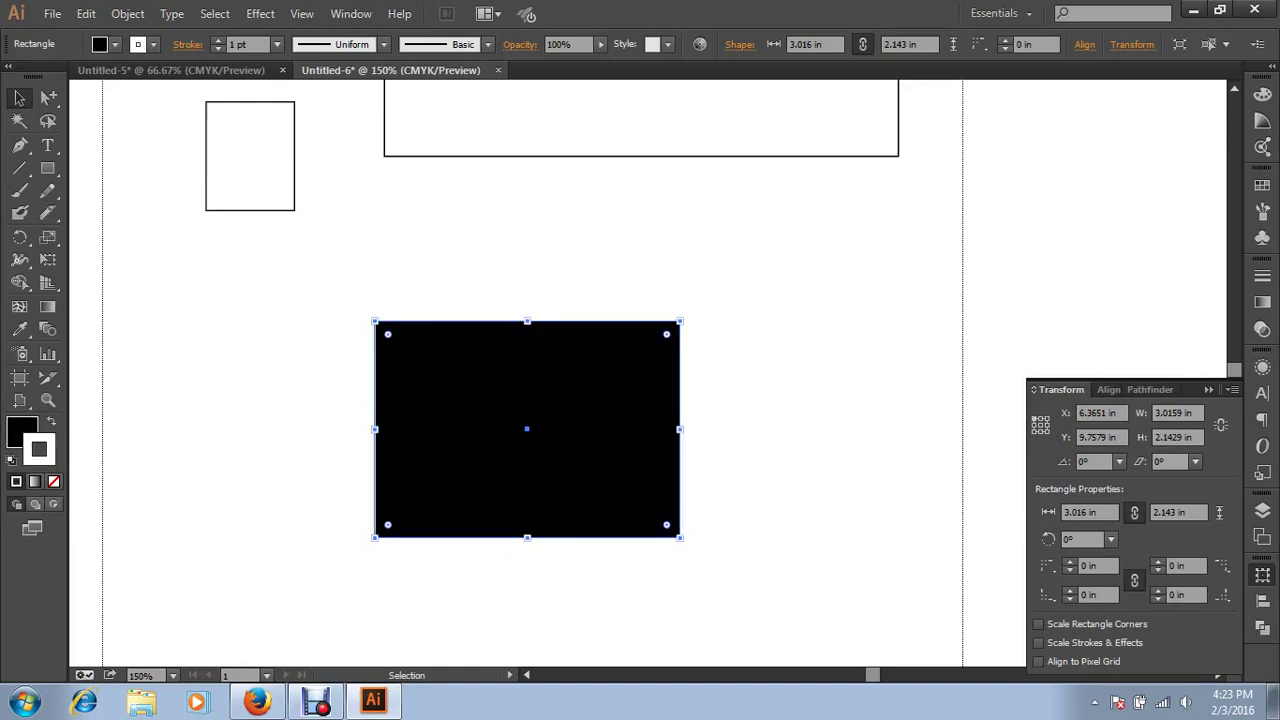
key("ctrl+shift+a")
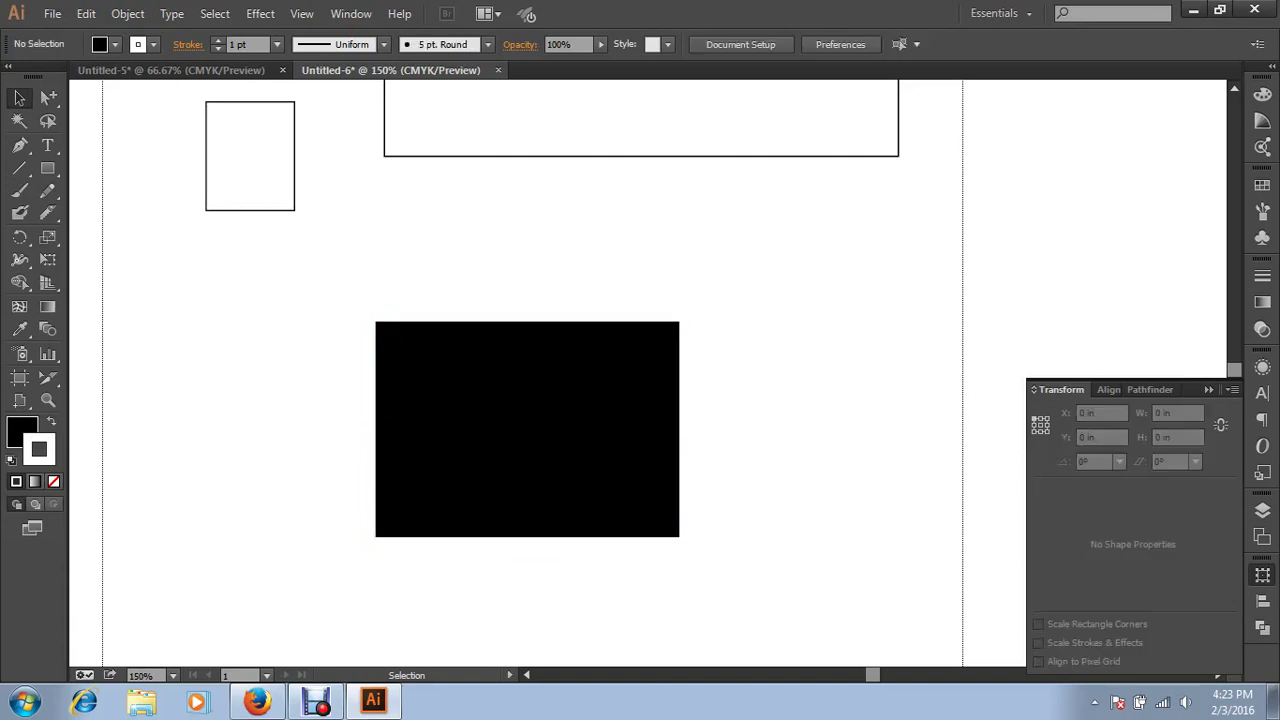
left_click_drag(314, 400, 564, 488)
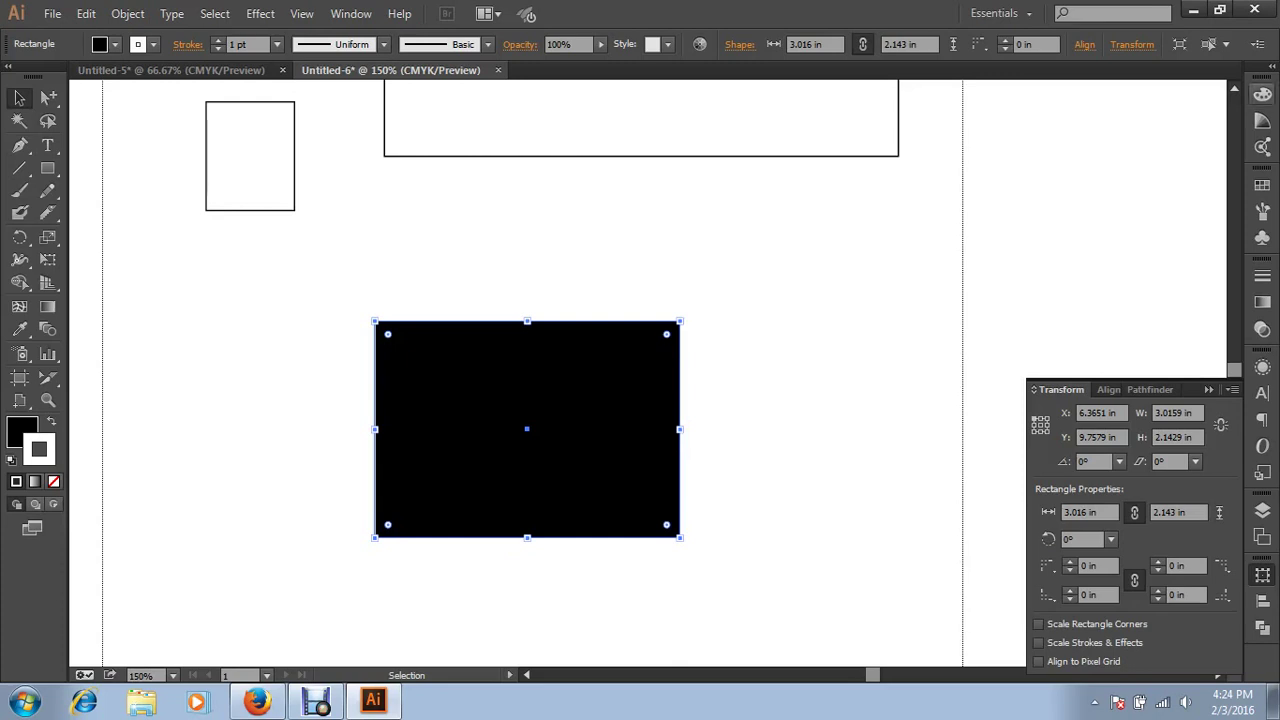
Make the rectangle's stroke orange and swap it to fill, then restore default white fill and black stroke
left_click(1262, 94)
left_click(1141, 133)
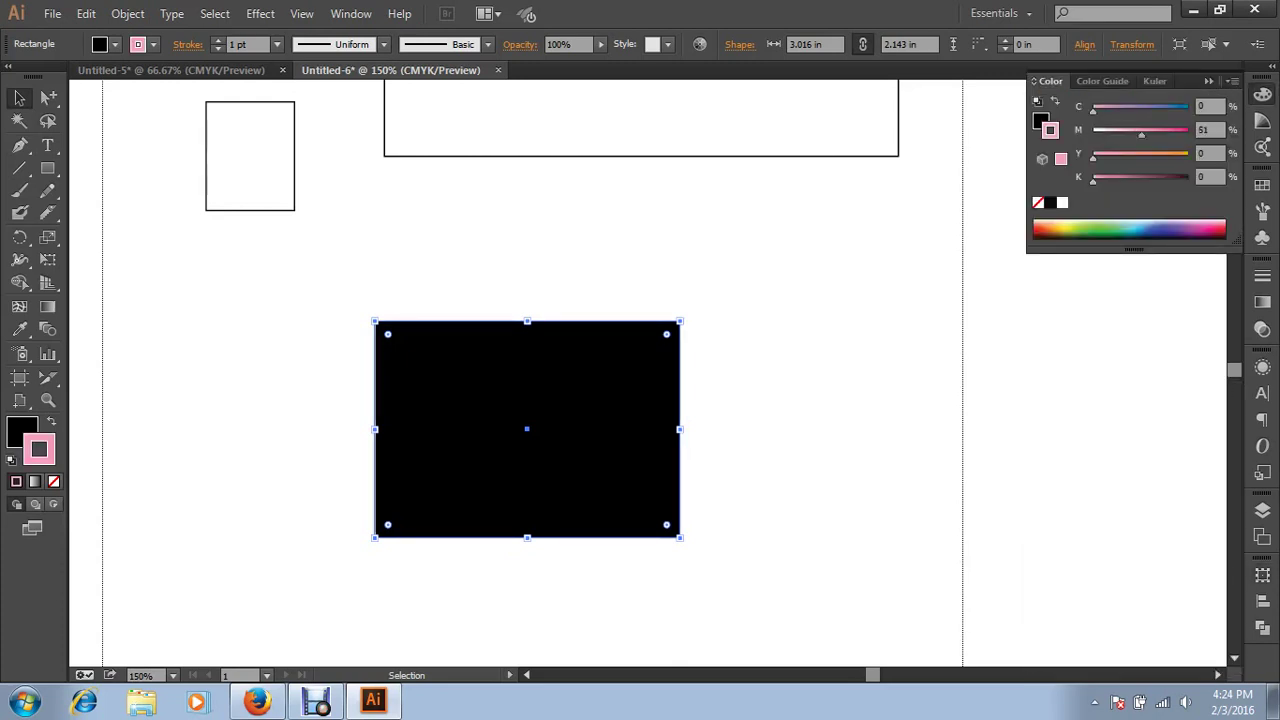
left_click(1166, 153)
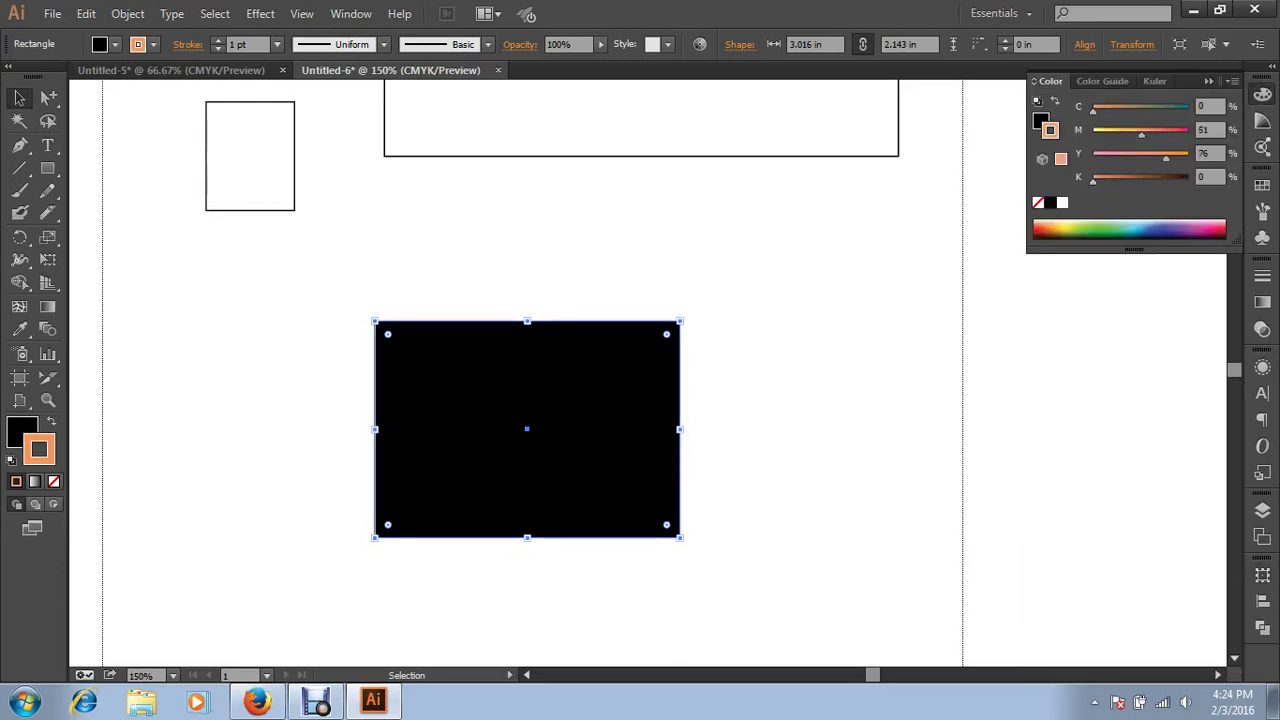
key("shift+x")
mouse_move(353, 266)
left_mouse_down()
mouse_move(464, 340)
mouse_move(600, 324)
left_mouse_up()
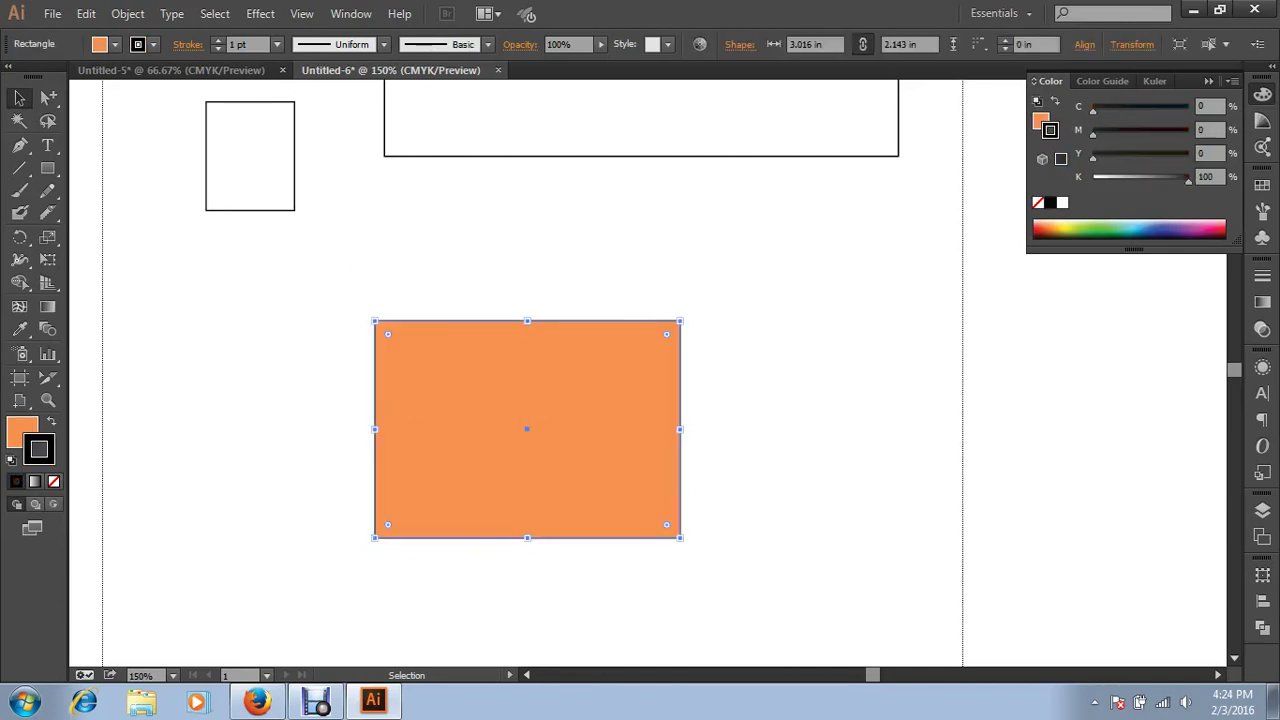
key("d")
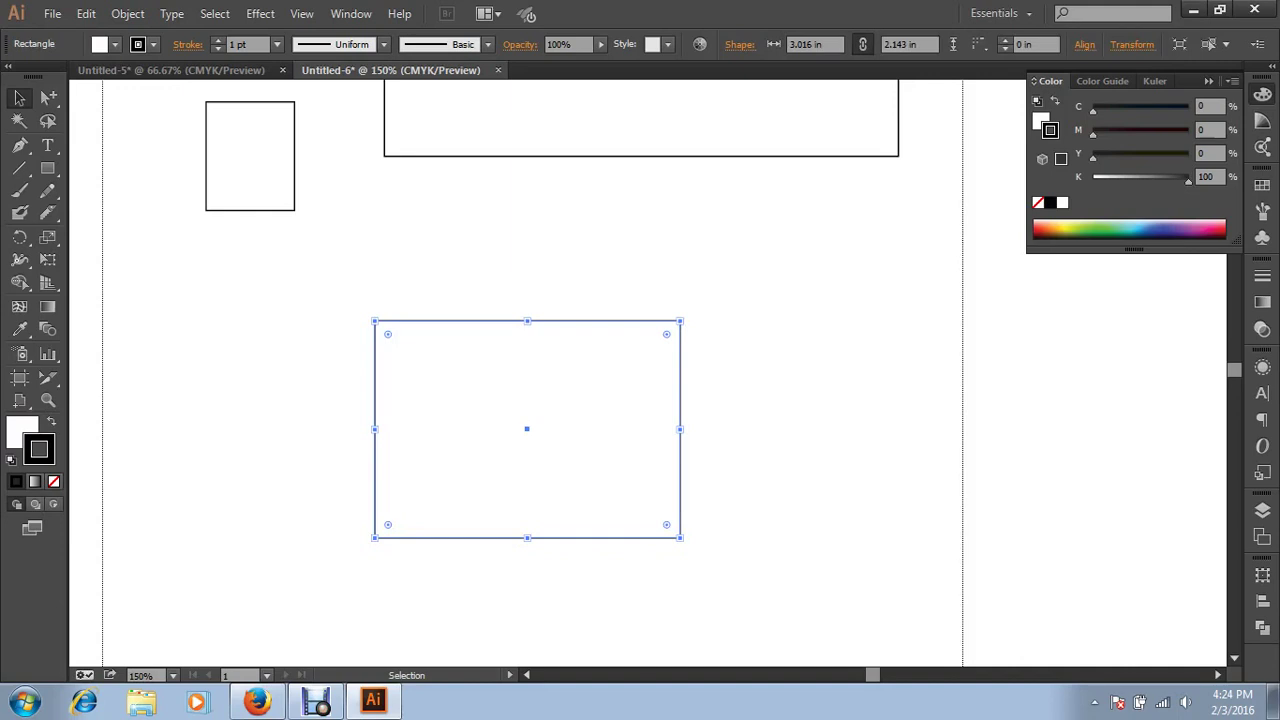
key("ctrl+shift+a")
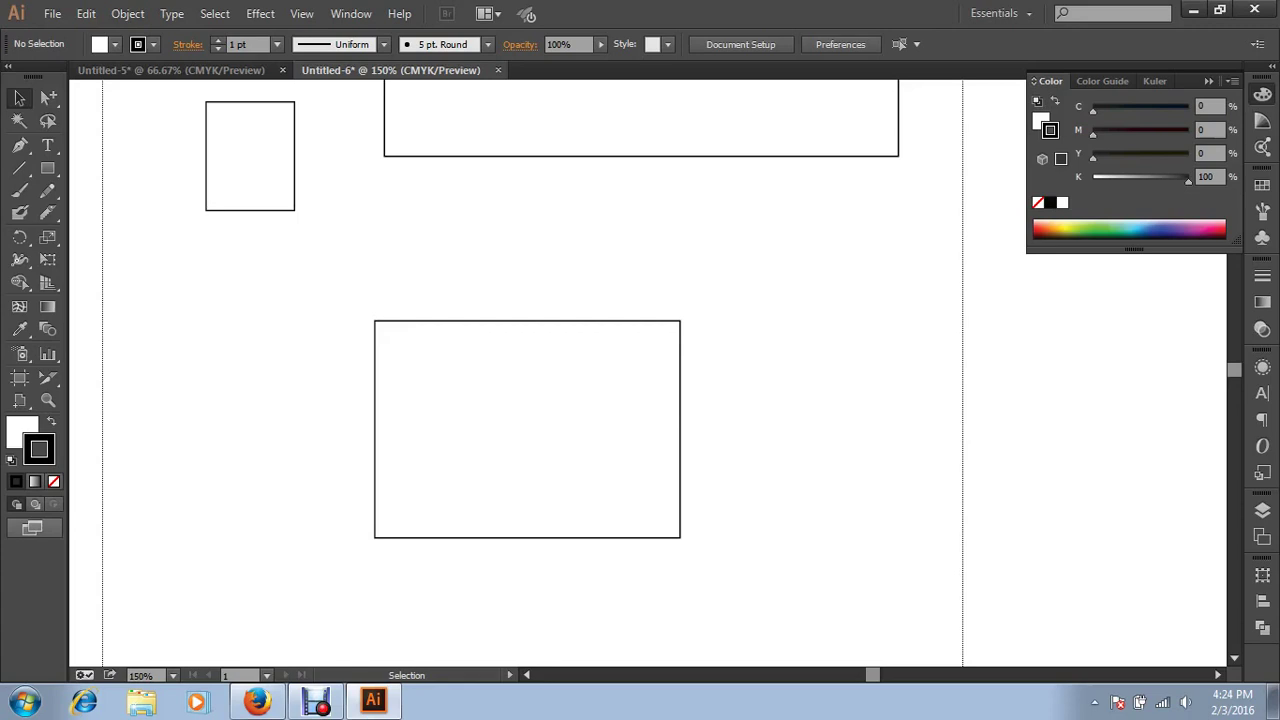
left_click(32, 527)
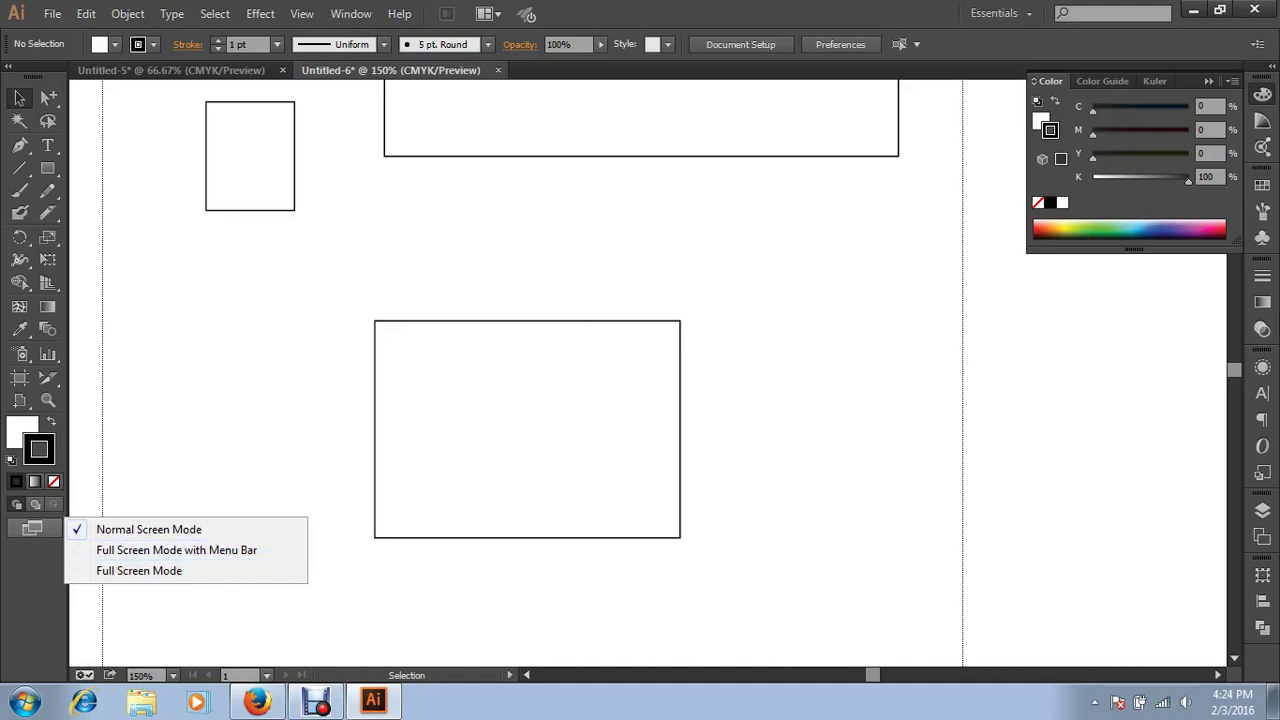
left_click(176, 550)
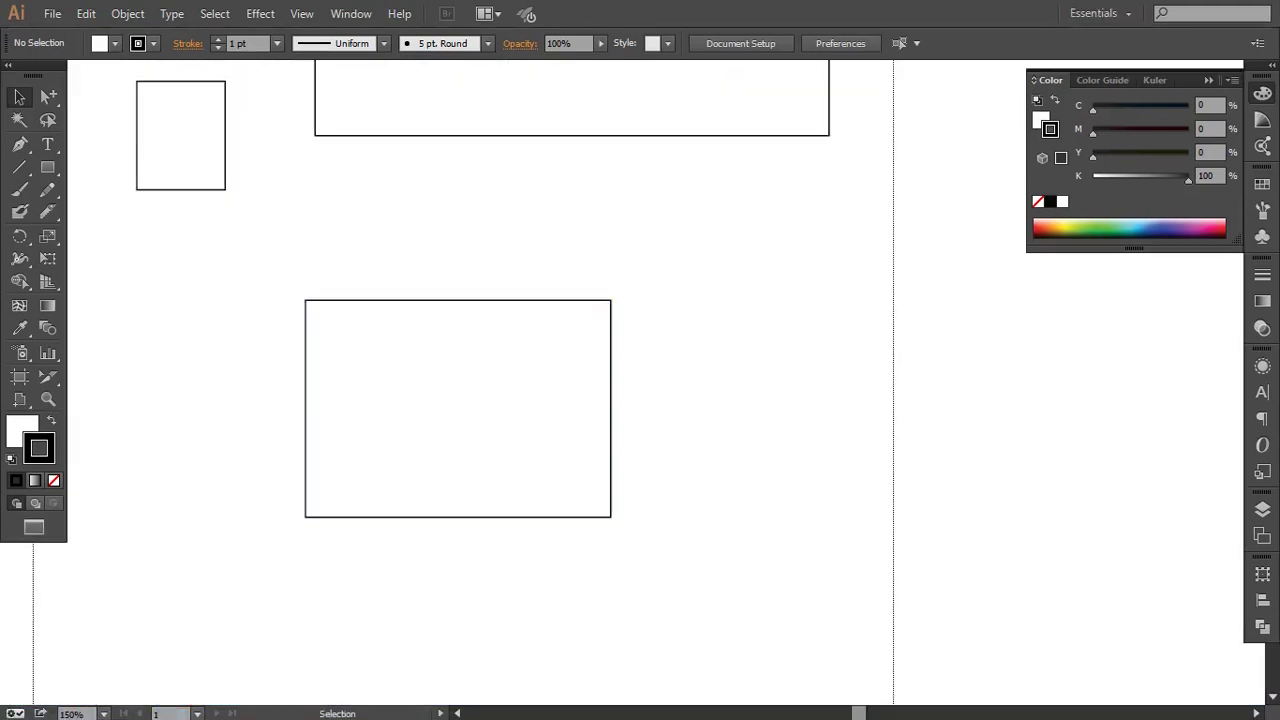
left_click(34, 527)
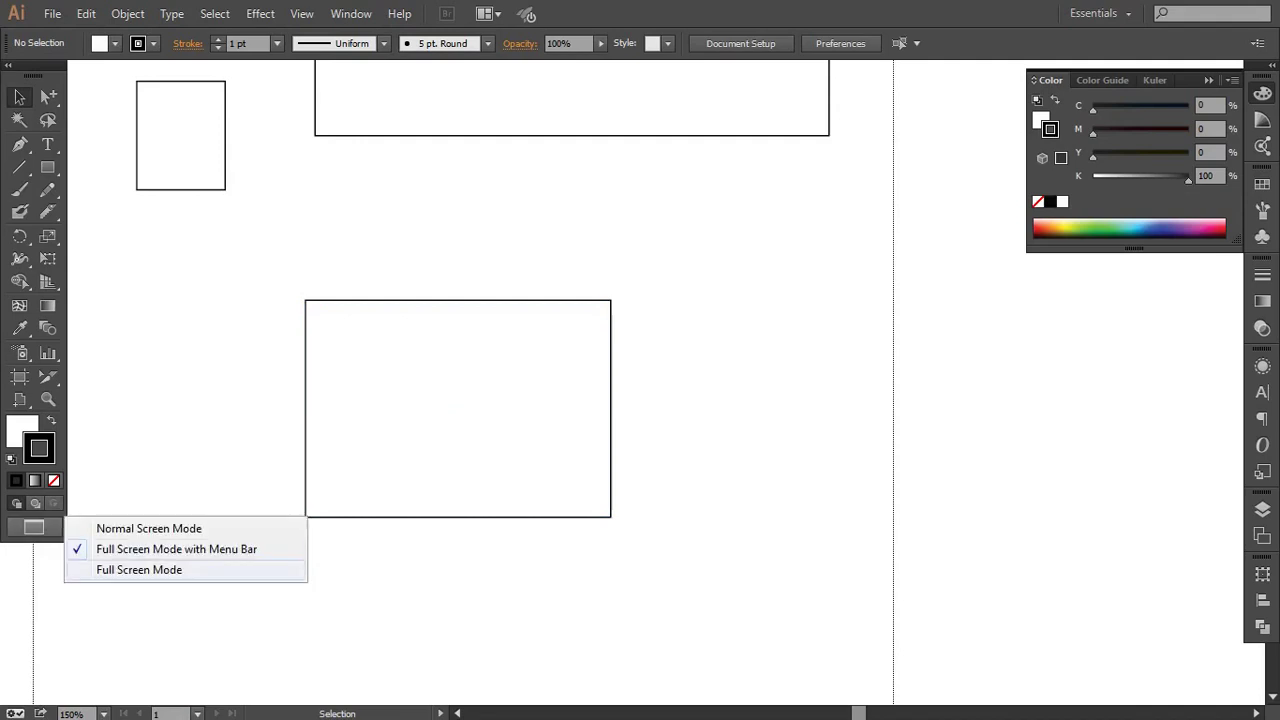
left_click(139, 569)
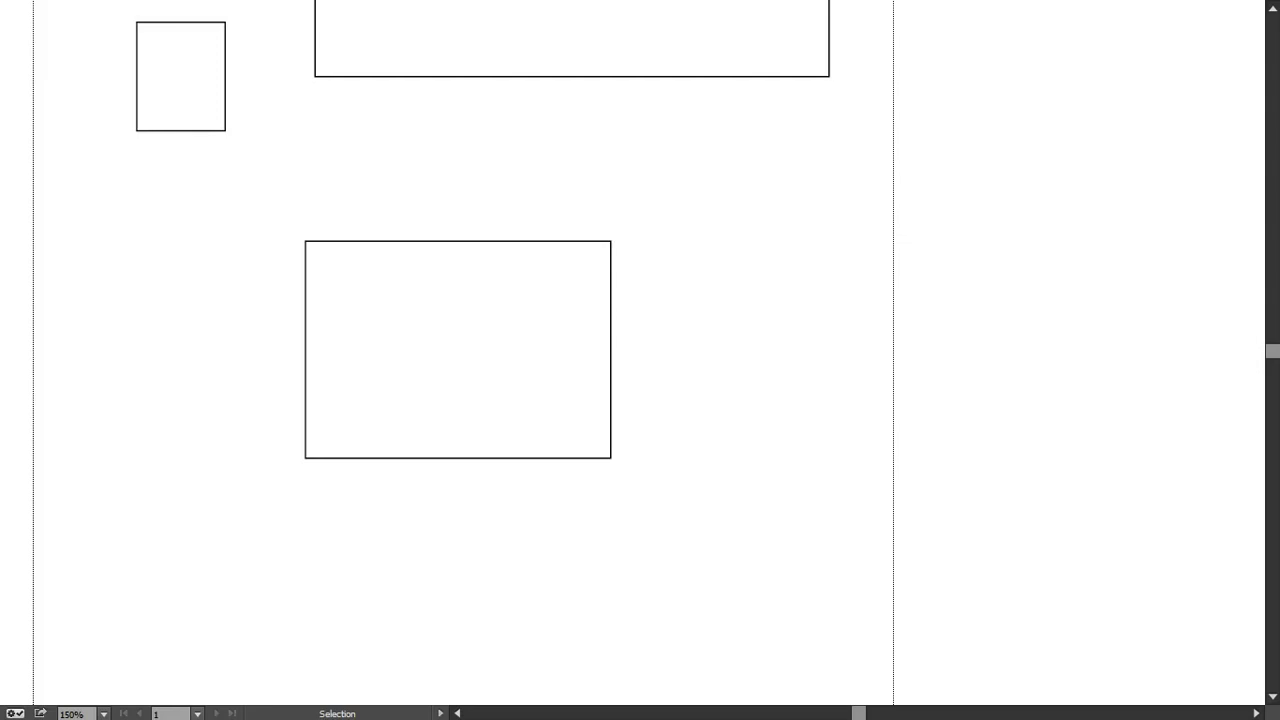
key("f")
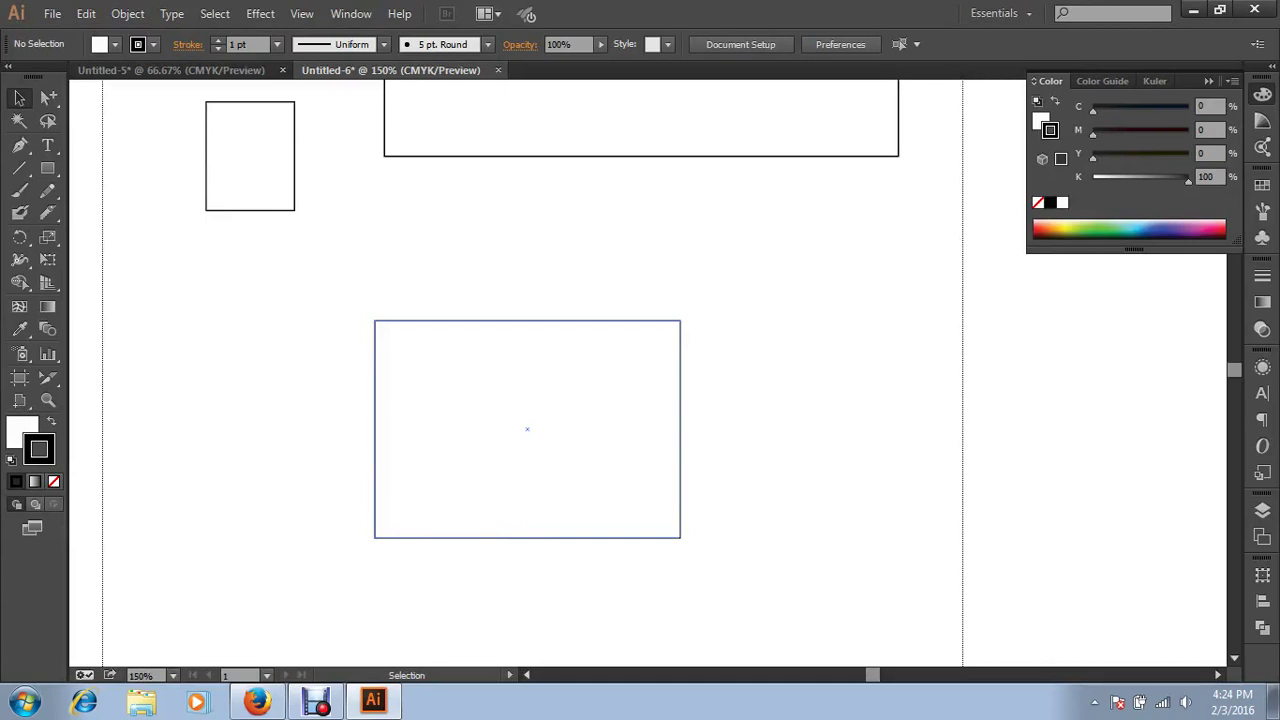
key("f")
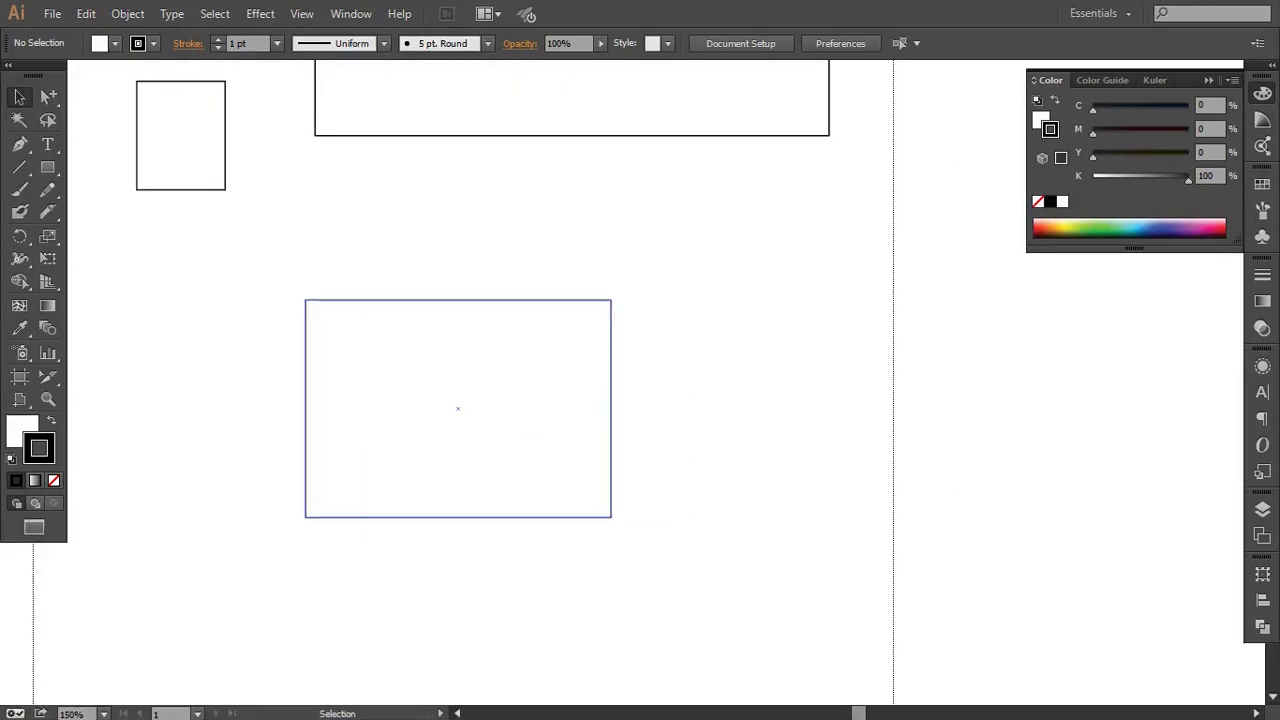
key("f")
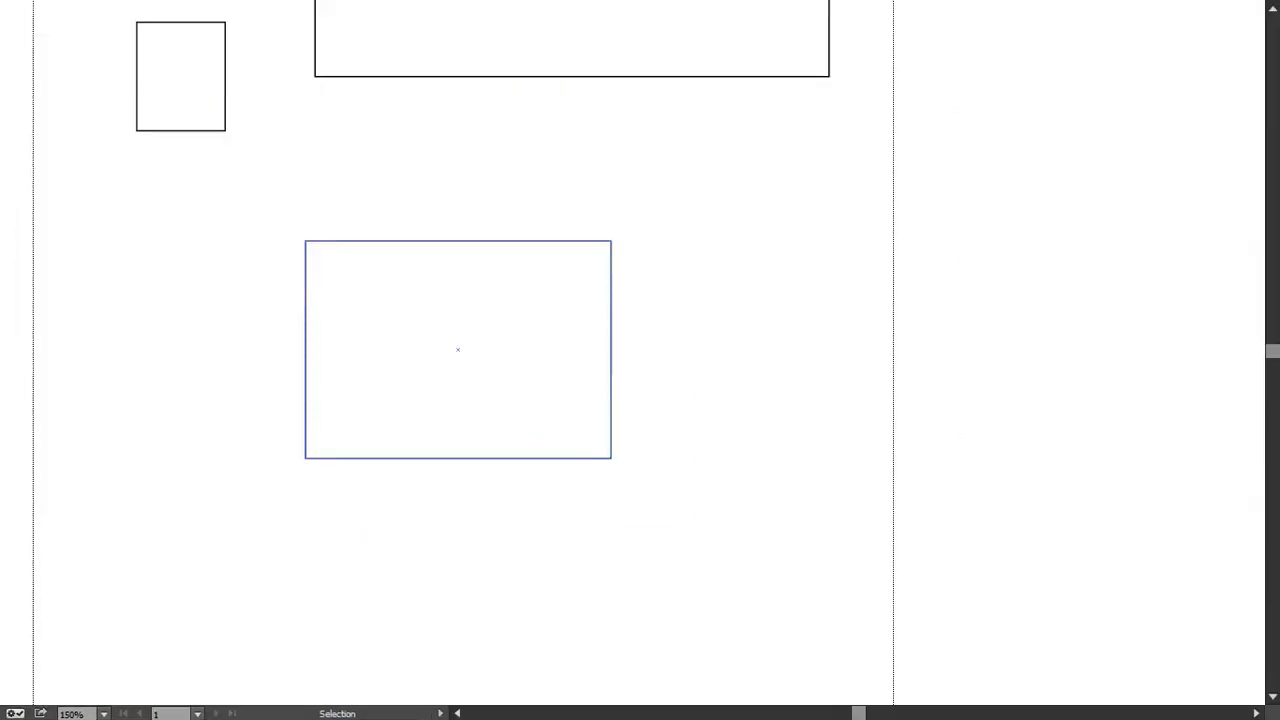
key("f")
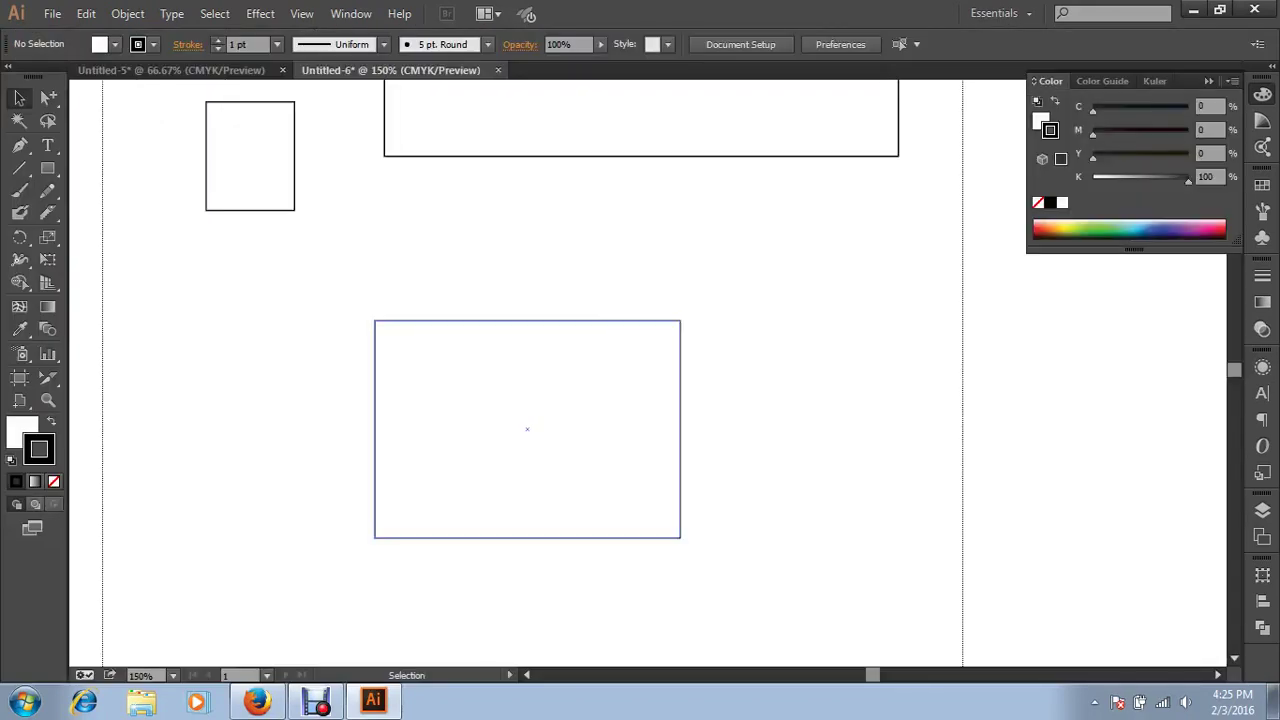